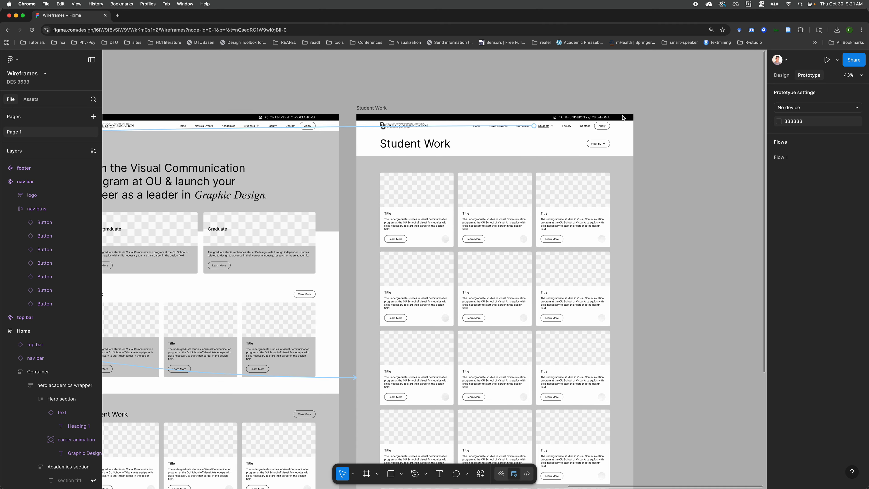
# Step: Compare the navigation items on the Home and Student Work frames and inspect the Academics button's prototype interaction
pyautogui.hscroll(-5, 459, 88)
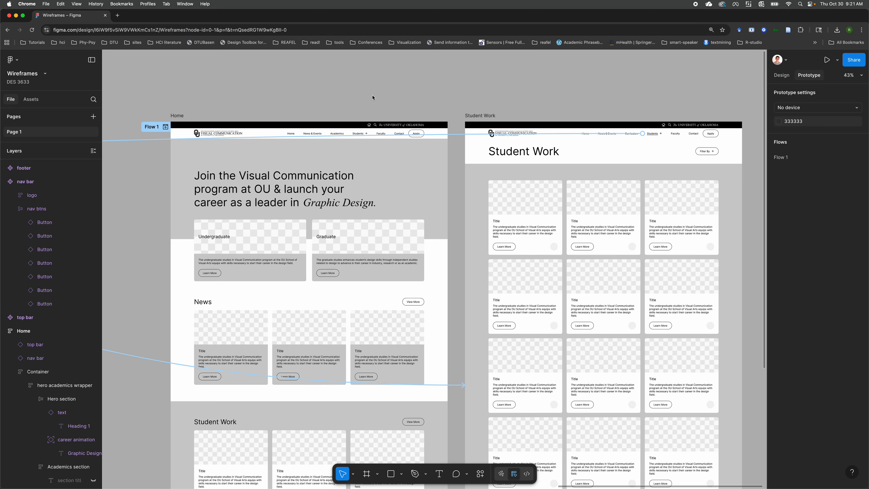
pyautogui.hscroll(3, 453, 106)
pyautogui.scroll(5, 454, 106)
pyautogui.hscroll(3, 454, 106)
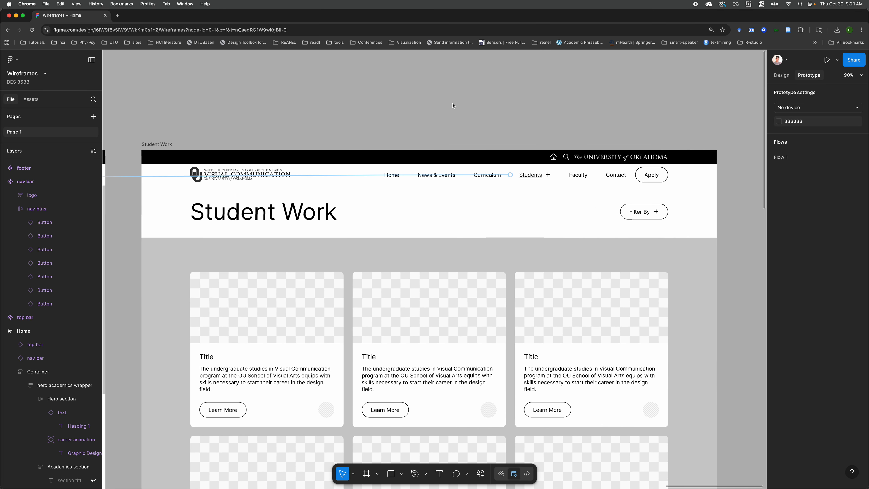
pyautogui.hscroll(2, 454, 106)
pyautogui.hscroll(-10, 454, 105)
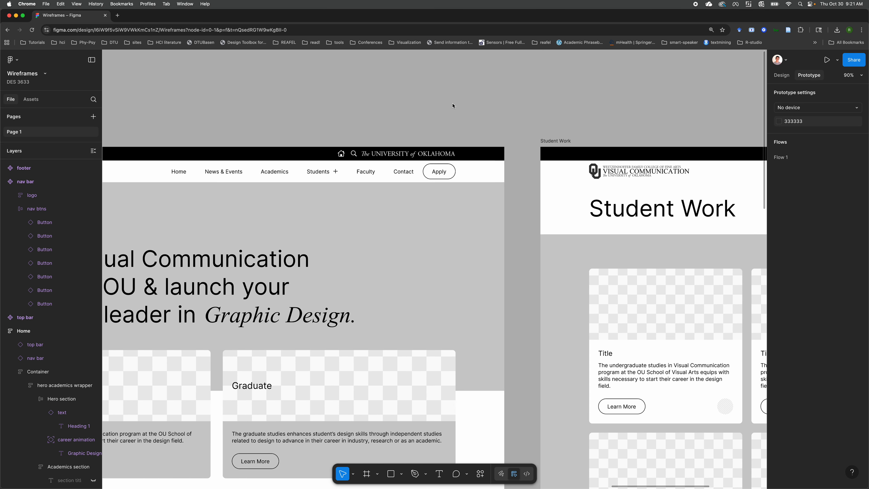
pyautogui.click(279, 176)
pyautogui.doubleClick(279, 177)
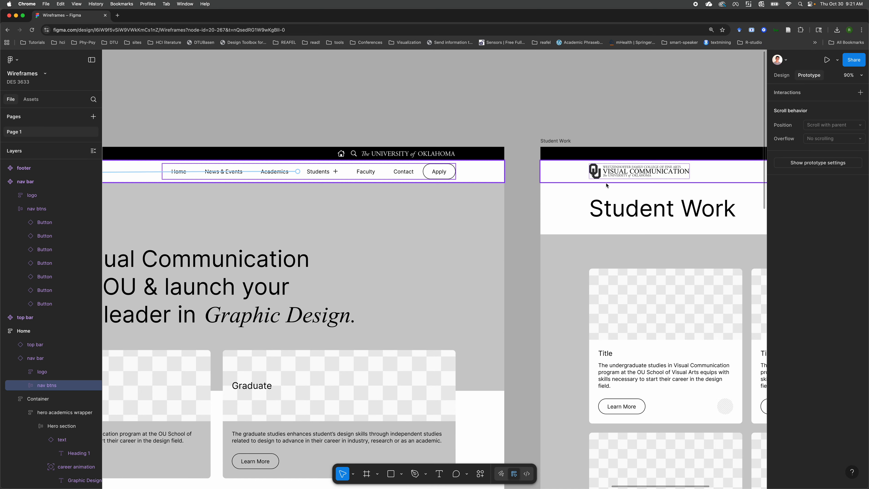
pyautogui.hscroll(10, 574, 182)
pyautogui.doubleClick(574, 181)
pyautogui.click(577, 144)
pyautogui.hscroll(-6, 577, 144)
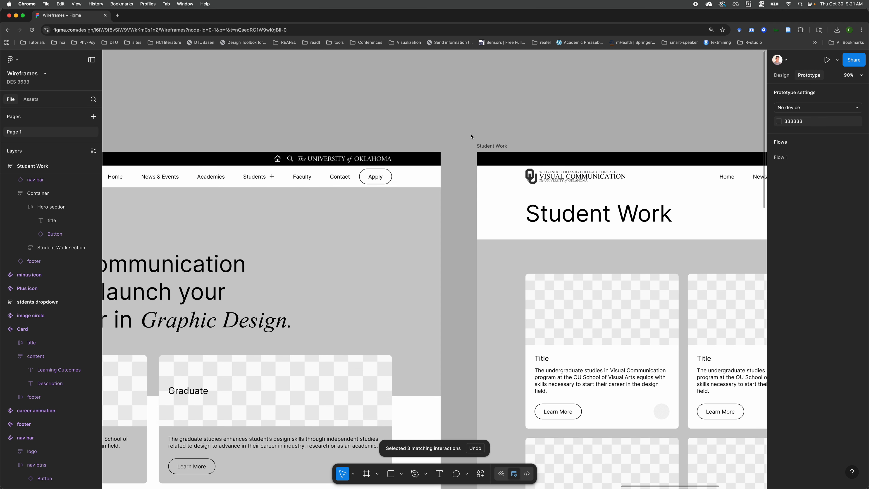
pyautogui.click(213, 178)
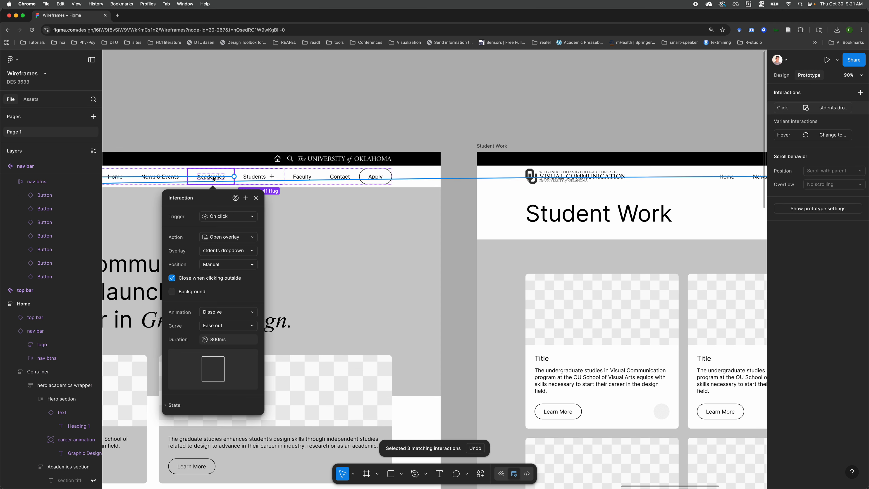
pyautogui.click(237, 123)
pyautogui.hscroll(8, 258, 183)
pyautogui.hscroll(-5, 258, 183)
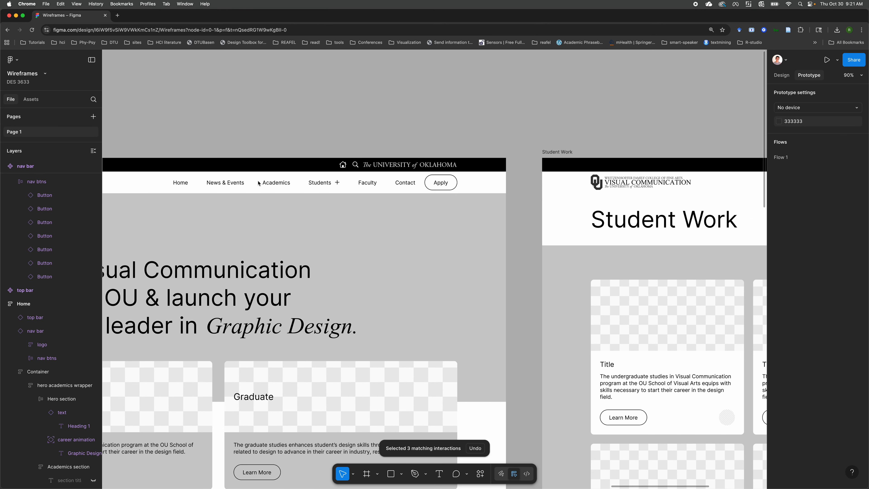
# Step: Change the label of the Curriculum button in the Student Work frame's navigation bar to "Academics"
pyautogui.hscroll(9, 352, 189)
pyautogui.click(362, 184)
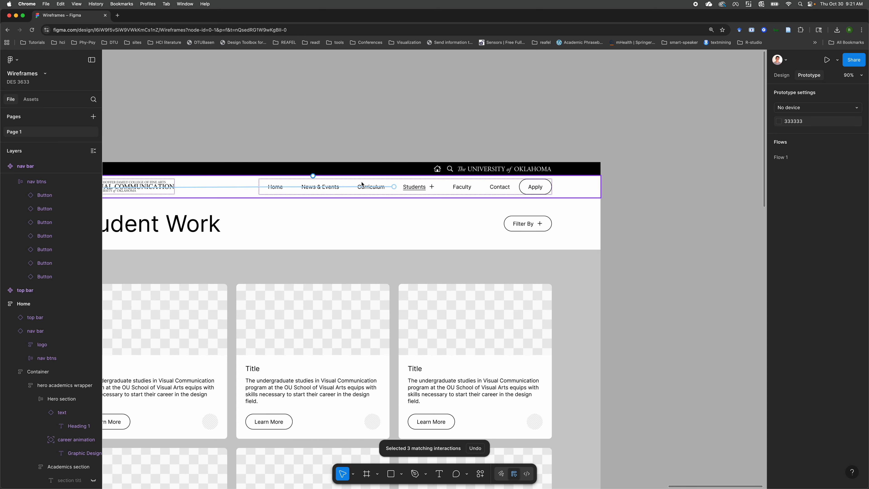
pyautogui.hotkey('shift', 'e')
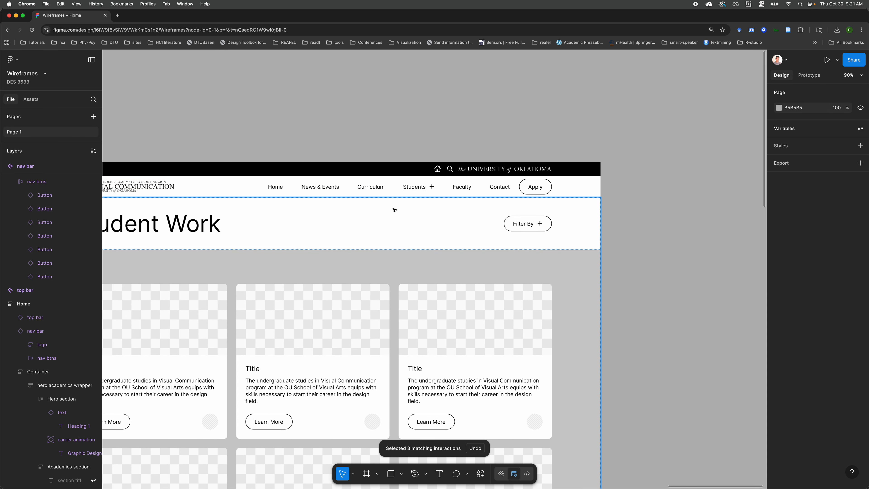
pyautogui.click(363, 186)
pyautogui.doubleClick(367, 187)
pyautogui.doubleClick(368, 187)
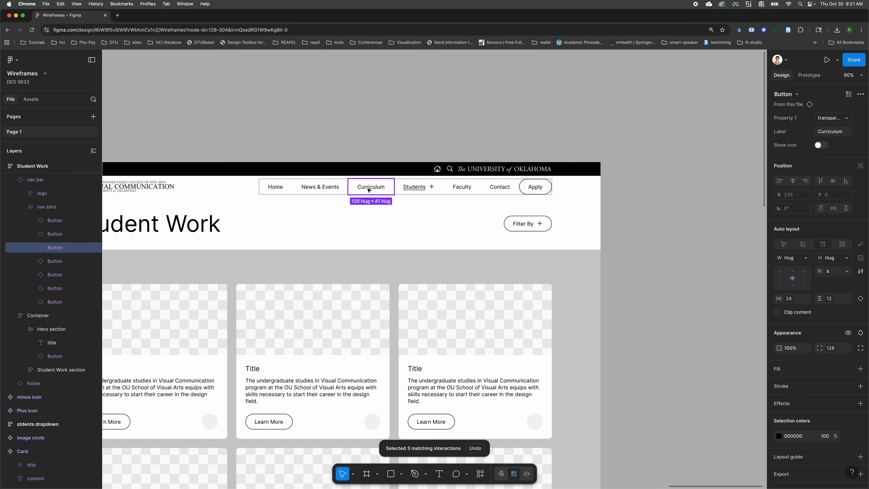
pyautogui.doubleClick(368, 188)
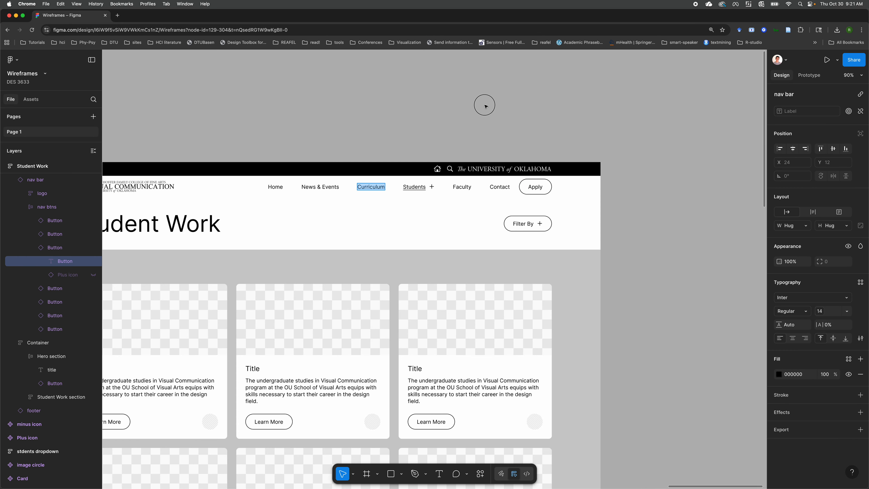
pyautogui.click(59, 248)
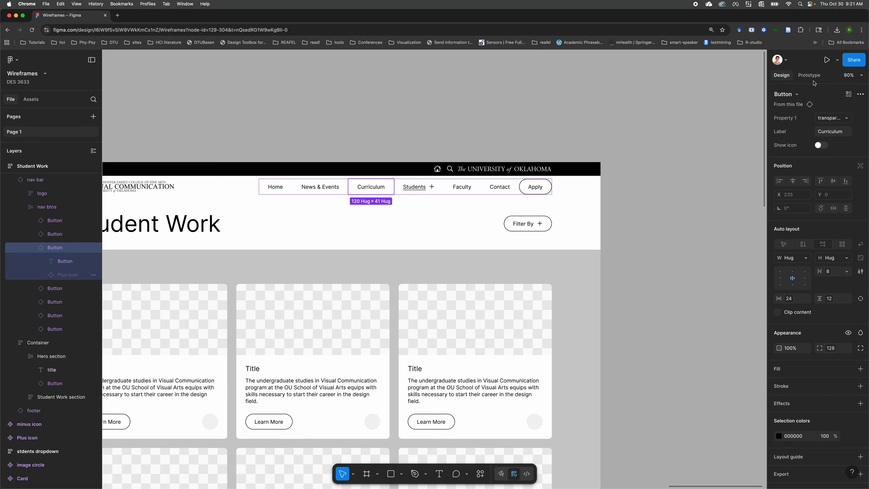
pyautogui.click(831, 133)
pyautogui.write('Academi')
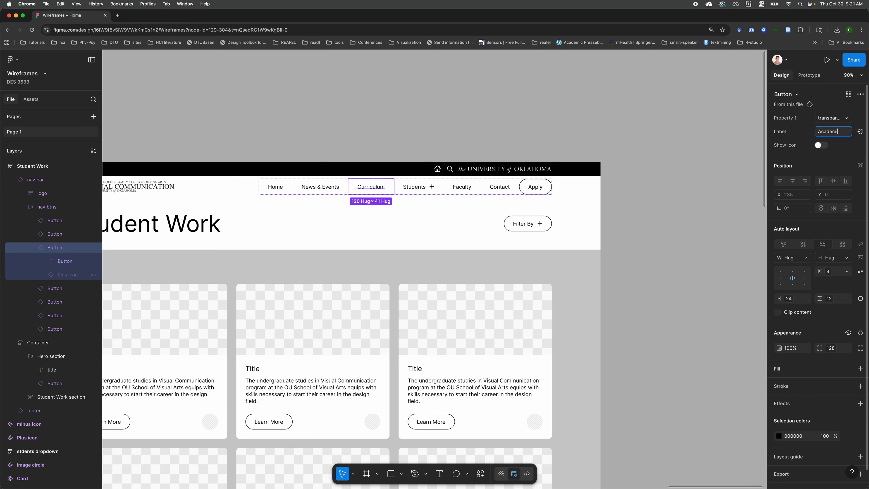
pyautogui.write('cs')
pyautogui.press('Return')
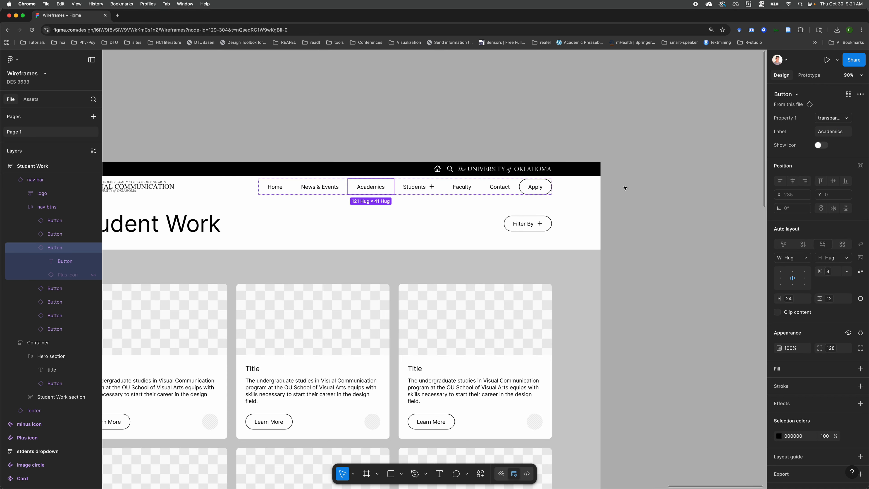
# Step: Review the navigation bars and page layouts of the Student Work and Home frames
pyautogui.click(438, 135)
pyautogui.hscroll(-5, 397, 189)
pyautogui.click(451, 188)
pyautogui.click(449, 142)
pyautogui.scroll(-5, 441, 171)
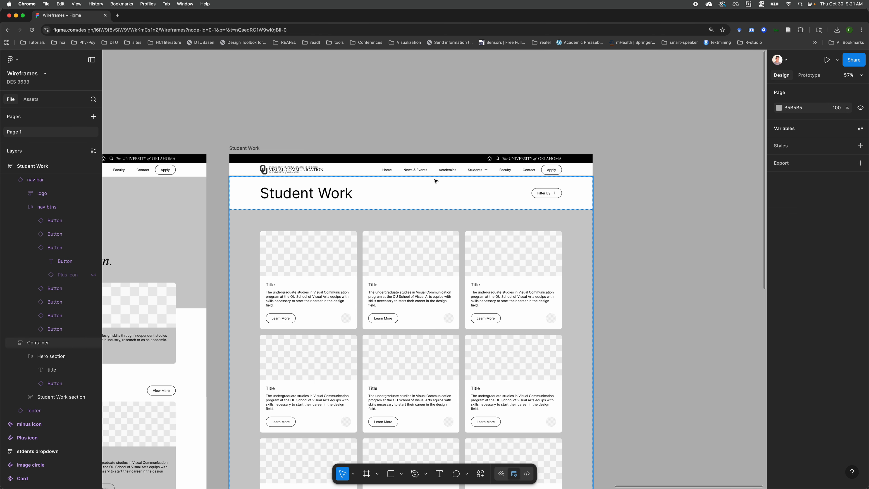
pyautogui.hscroll(-10, 436, 181)
pyautogui.scroll(-3, 435, 181)
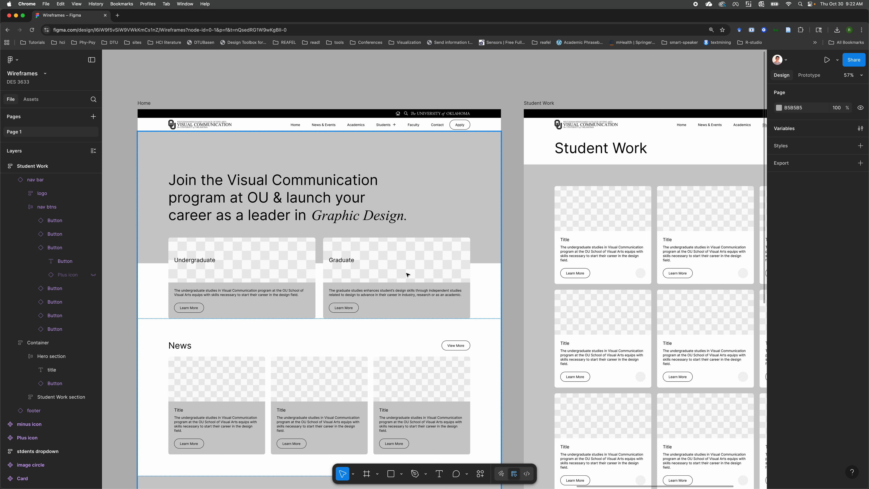
pyautogui.hscroll(10, 407, 274)
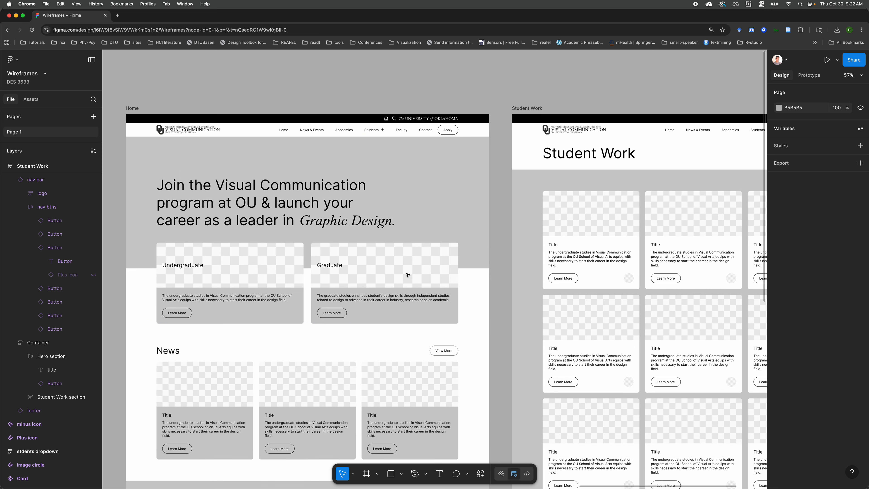
pyautogui.hscroll(6, 407, 275)
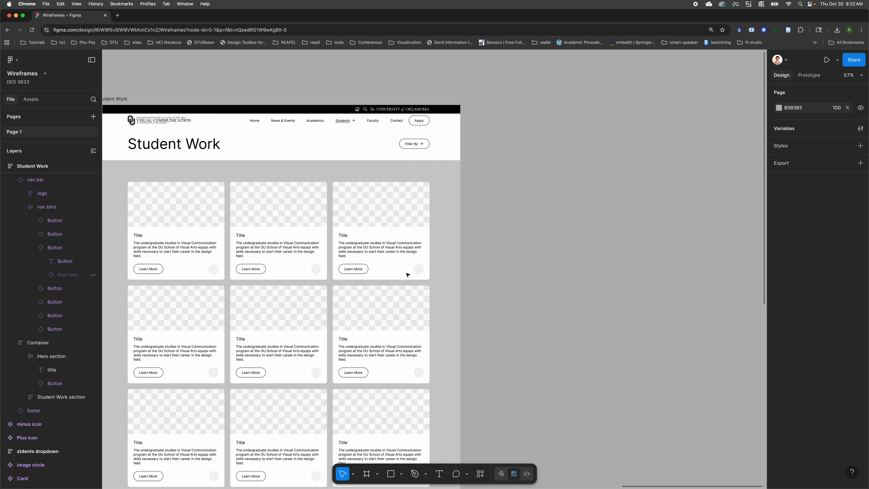
pyautogui.hscroll(-3, 294, 155)
pyautogui.scroll(-5, 295, 156)
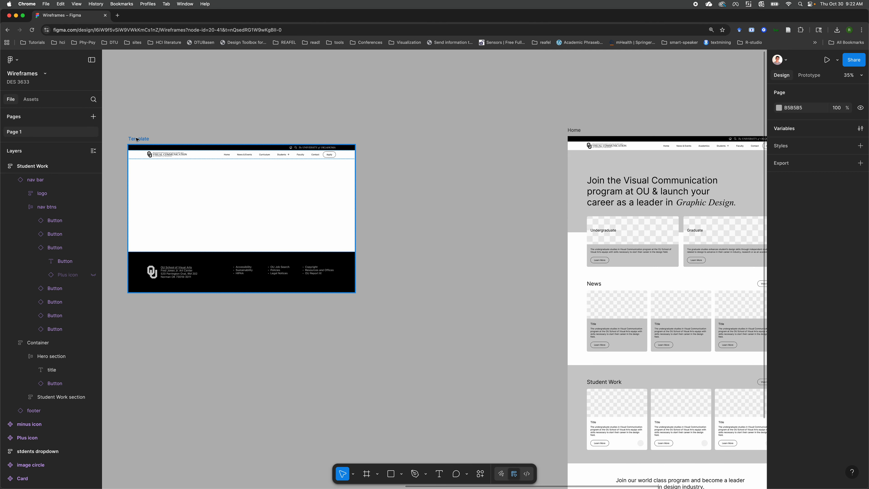
pyautogui.click(137, 139)
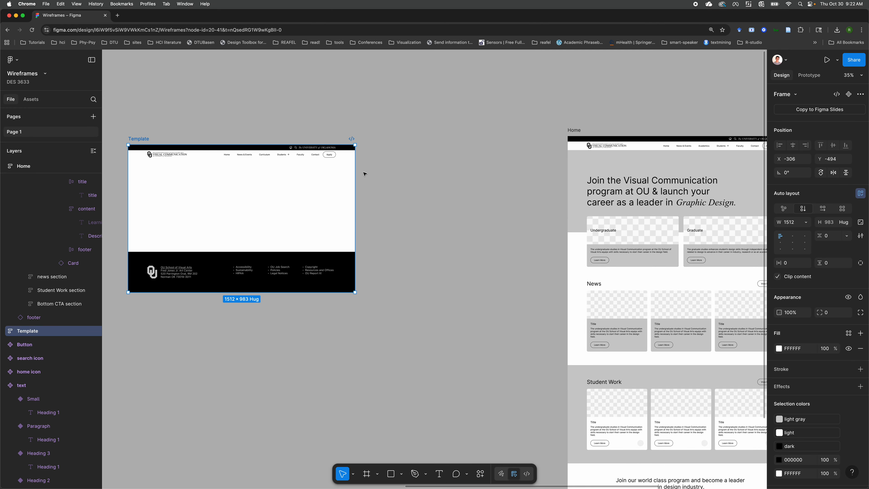
pyautogui.click(262, 157)
pyautogui.doubleClick(262, 156)
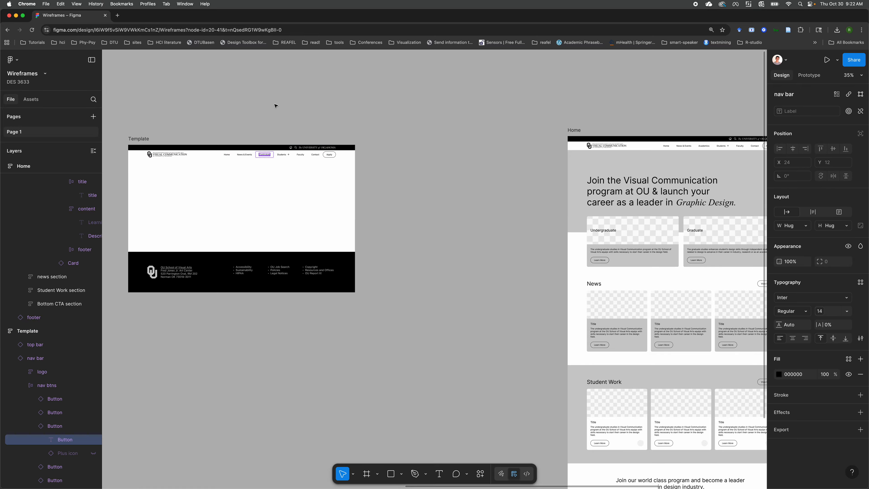
# Step: Replace the Curriculum text in the main nav bar component under ORGANISM with "Academics"
pyautogui.hscroll(-15, 275, 106)
pyautogui.scroll(5, 275, 105)
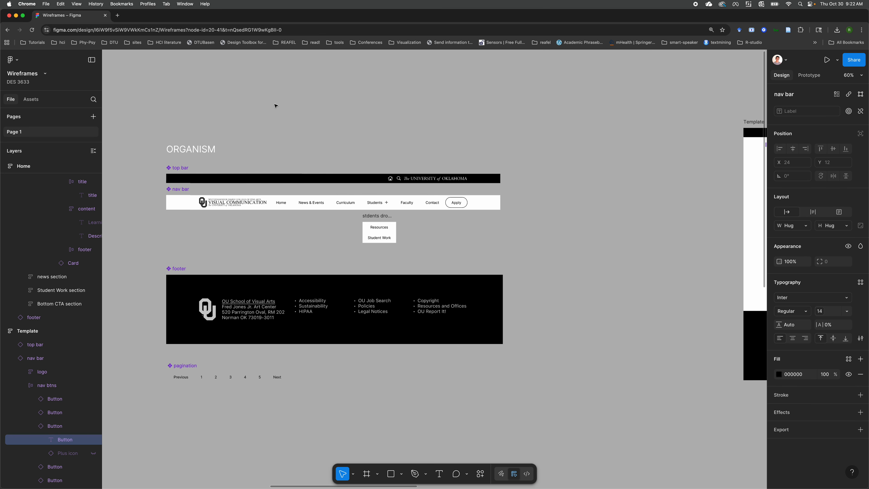
pyautogui.click(344, 206)
pyautogui.doubleClick(344, 206)
pyautogui.doubleClick(345, 205)
pyautogui.write('Acade')
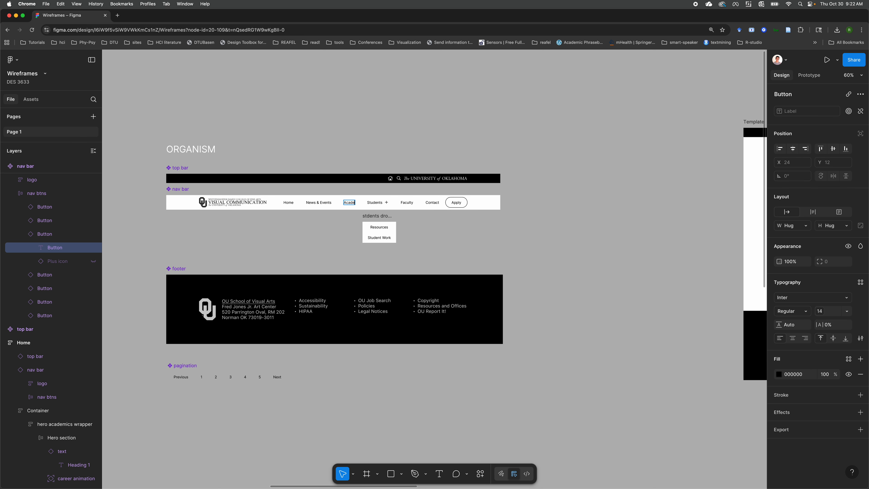
pyautogui.write('mics')
pyautogui.click(387, 144)
# Step: Copy the Template frame and place the copy beside the Student Work frame with their top edges aligned
pyautogui.hscroll(16, 526, 147)
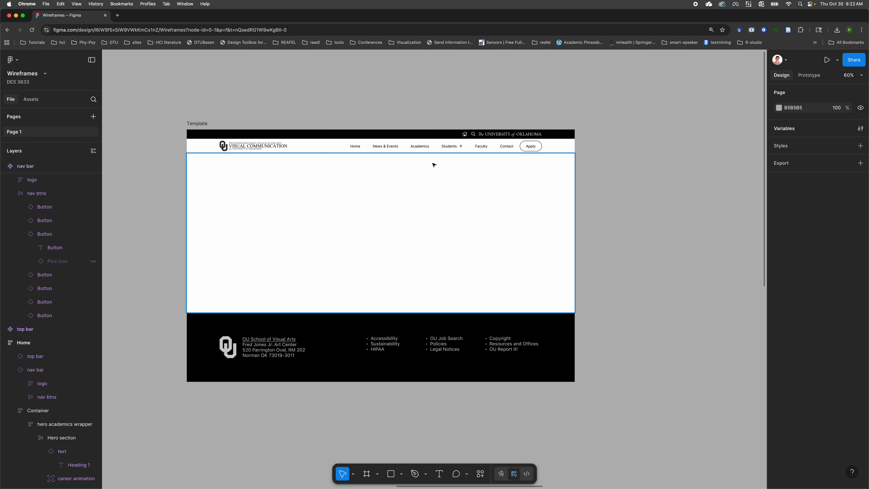
pyautogui.click(200, 123)
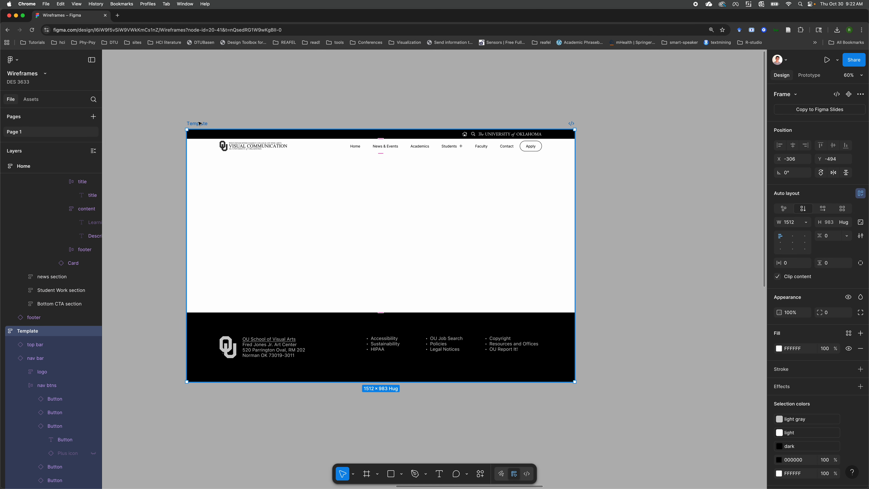
pyautogui.click(437, 111)
pyautogui.scroll(-3, 437, 112)
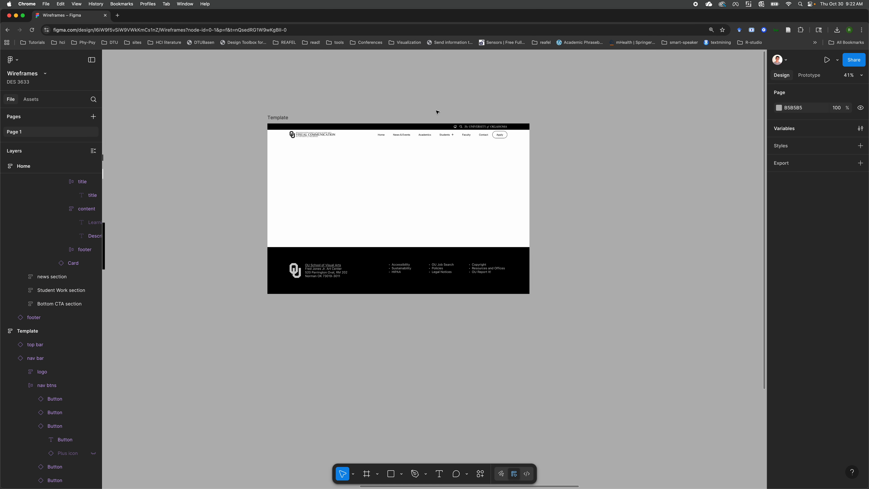
pyautogui.hscroll(10, 437, 111)
pyautogui.press('cmd+v')
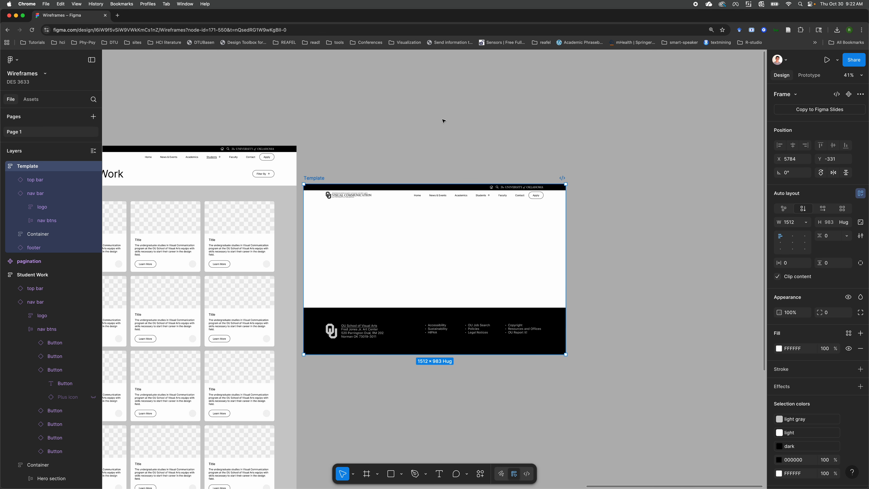
pyautogui.moveTo(317, 178); pyautogui.dragTo(316, 141)
pyautogui.click(398, 132)
# Step: Set the height of the copied Template frame's container to Hug contents
pyautogui.click(394, 176)
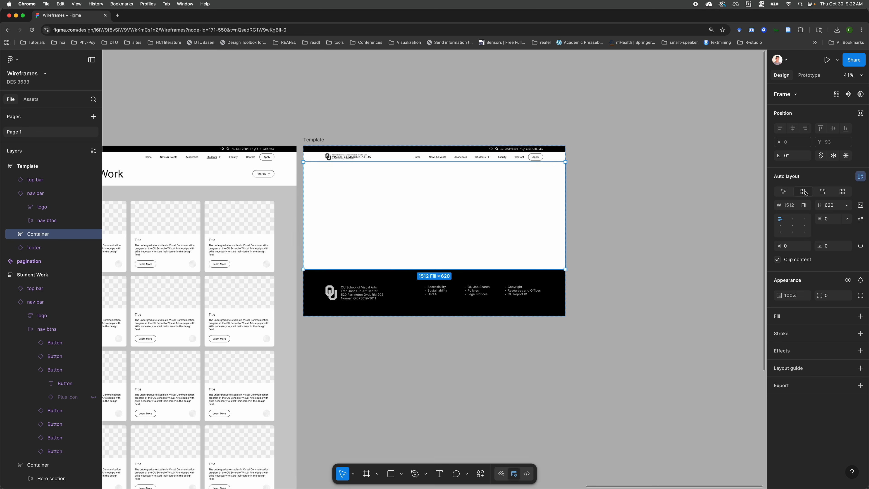
pyautogui.click(847, 206)
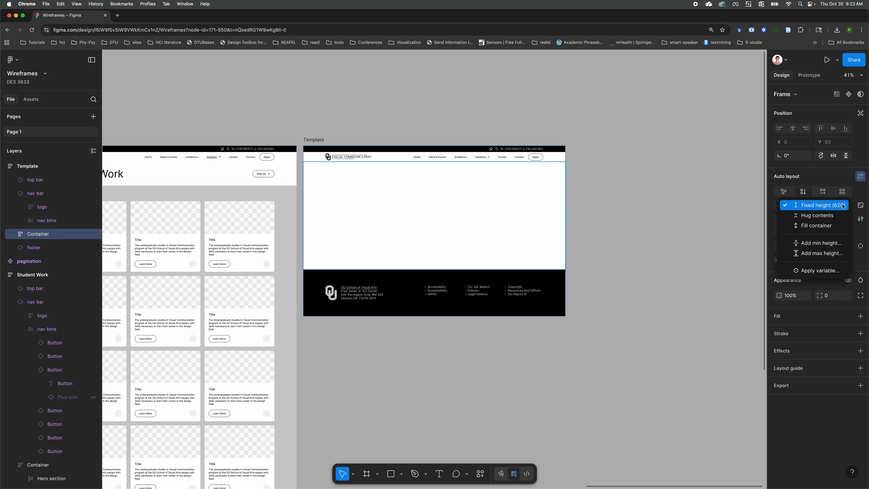
pyautogui.click(823, 216)
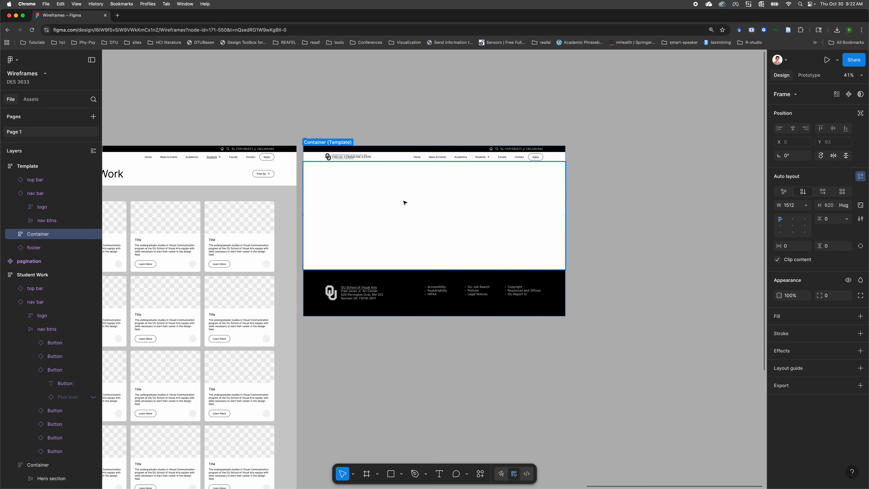
pyautogui.click(407, 130)
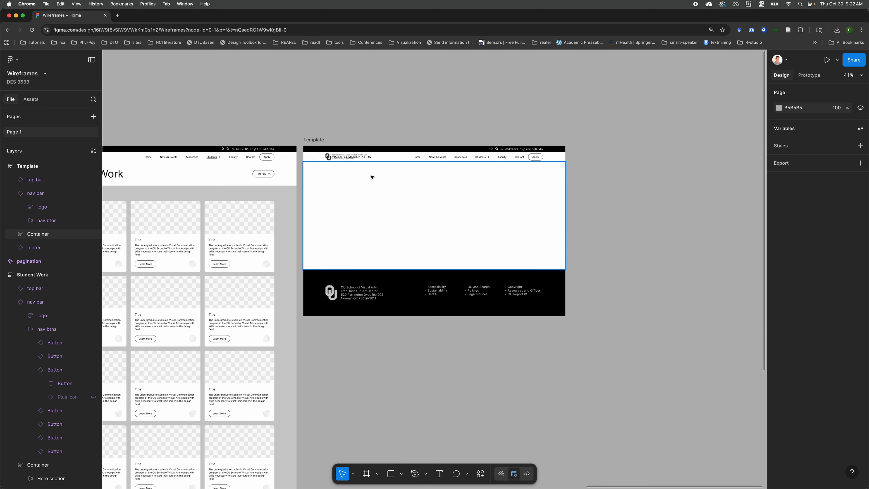
# Step: Compare the copied Template frame's navigation bar and empty container with the neighbouring Student Work page
pyautogui.hscroll(-3, 372, 177)
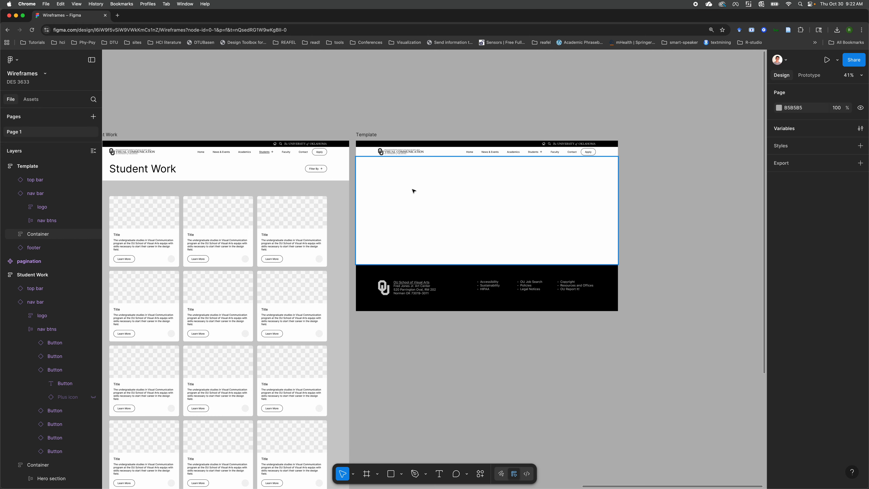
pyautogui.scroll(5, 413, 191)
pyautogui.click(378, 241)
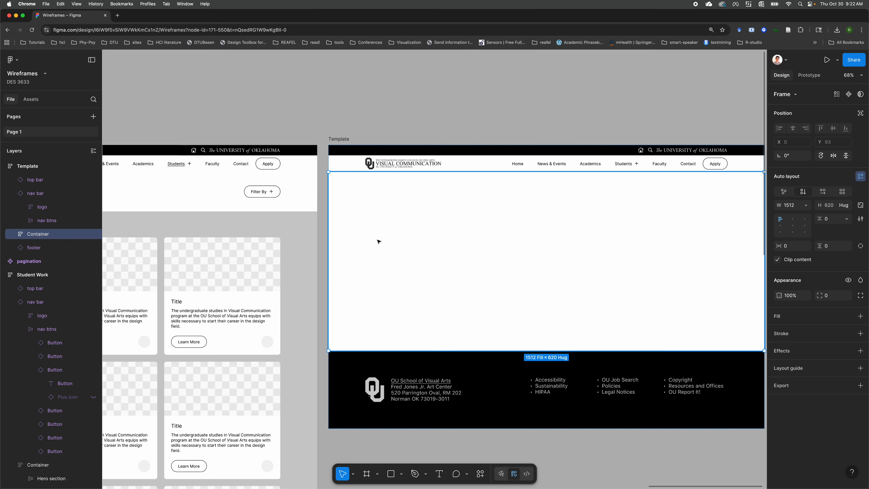
pyautogui.hscroll(1, 404, 200)
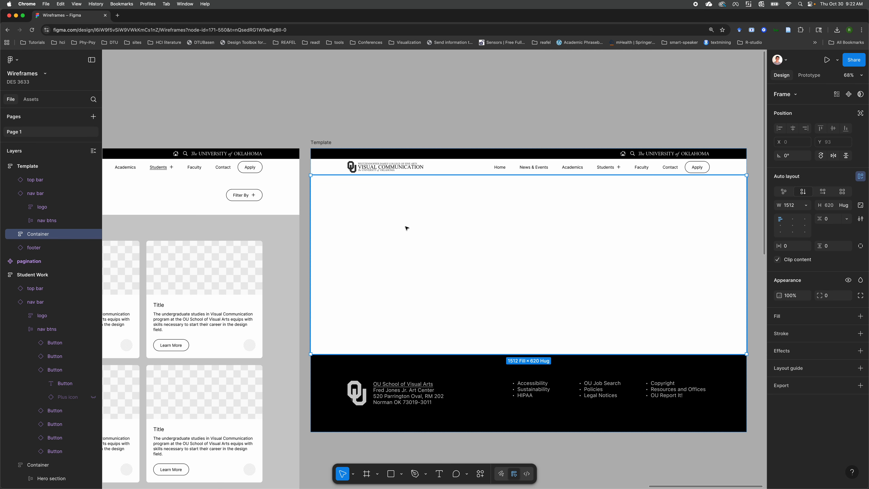
pyautogui.hscroll(-3, 407, 228)
pyautogui.scroll(-1, 406, 228)
pyautogui.scroll(-3, 406, 228)
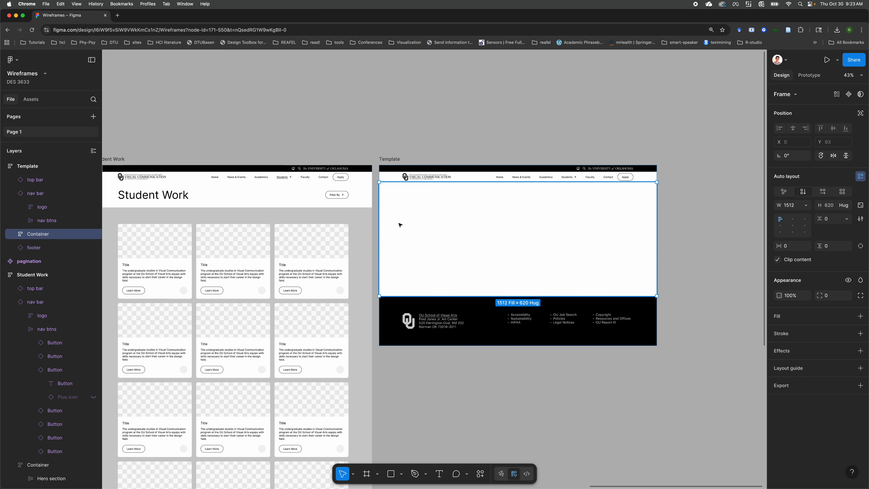
pyautogui.click(369, 103)
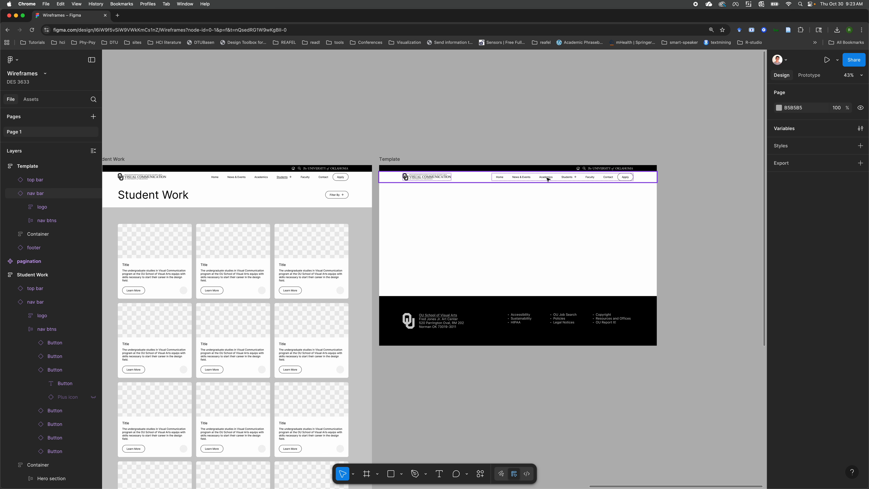
pyautogui.click(446, 213)
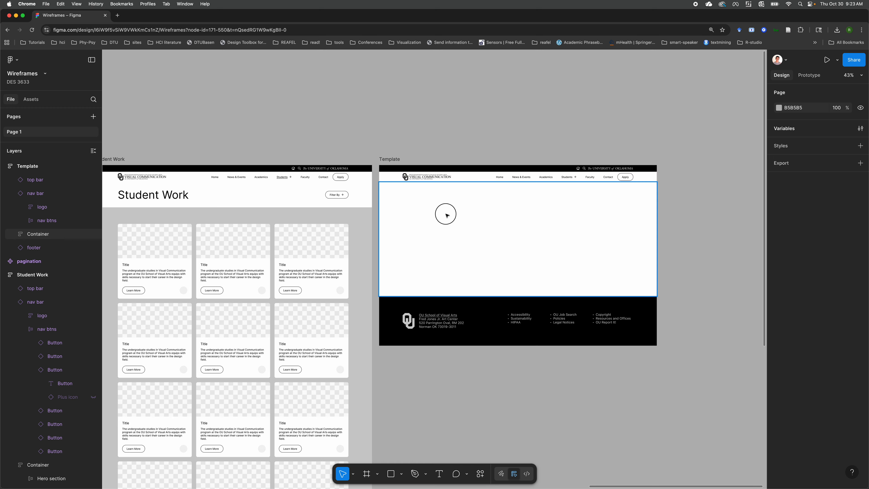
pyautogui.click(153, 202)
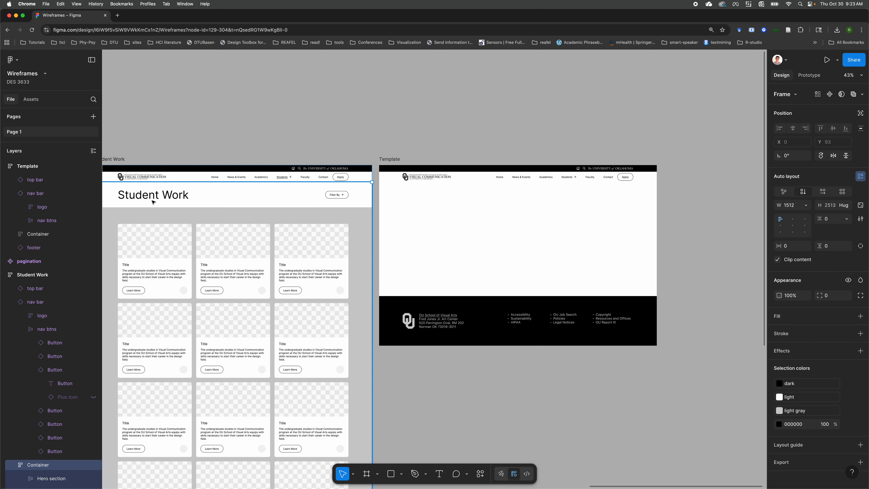
pyautogui.hscroll(-10, 153, 201)
pyautogui.hscroll(10, 153, 202)
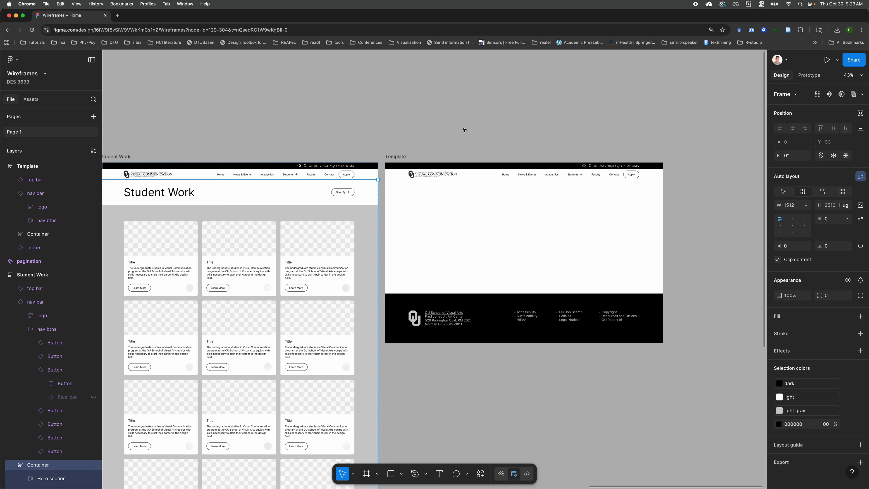
# Step: Inspect the hero section of the Student Work frame and the text layer used for its title
pyautogui.click(209, 196)
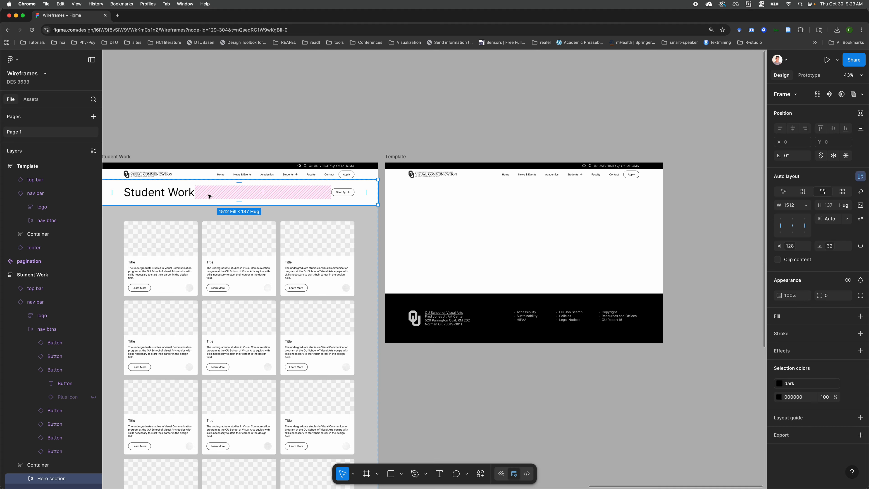
pyautogui.click(277, 124)
pyautogui.click(219, 202)
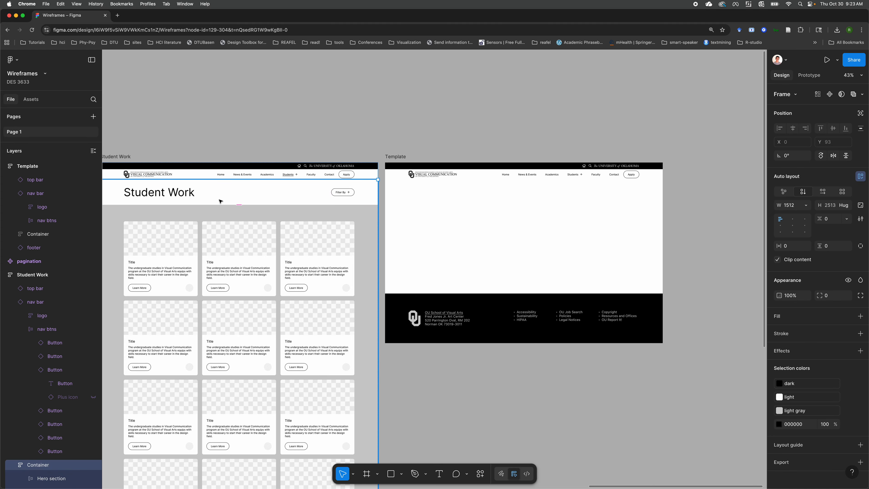
pyautogui.click(220, 201)
pyautogui.hscroll(-5, 311, 138)
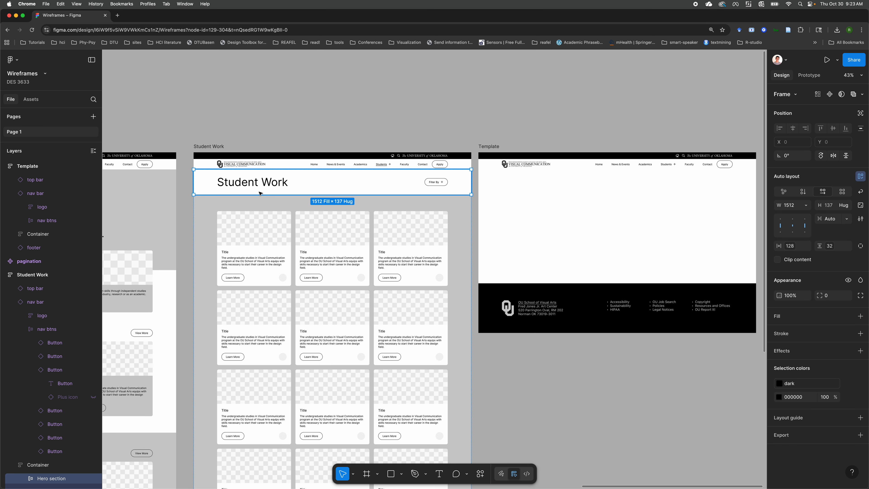
pyautogui.click(264, 183)
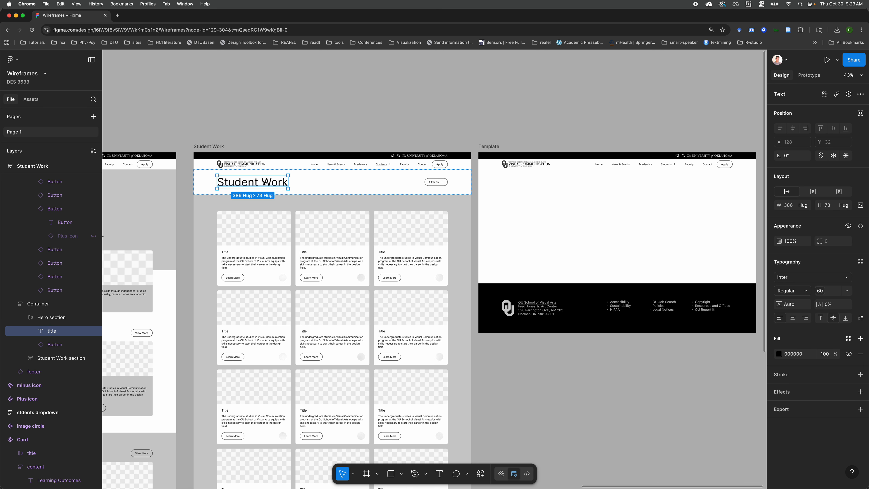
pyautogui.click(287, 118)
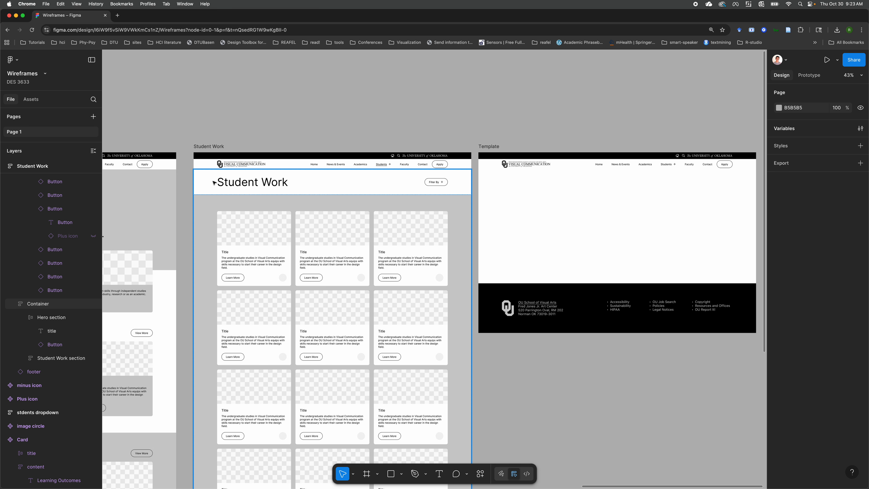
# Step: Copy the Student Work frame's hero section and paste it into the container of the copied Template frame
pyautogui.click(205, 186)
pyautogui.click(204, 186)
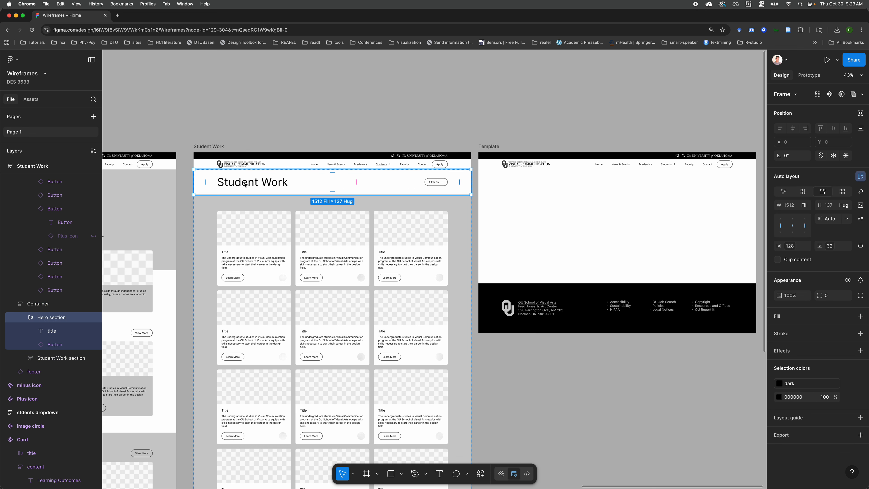
pyautogui.click(512, 186)
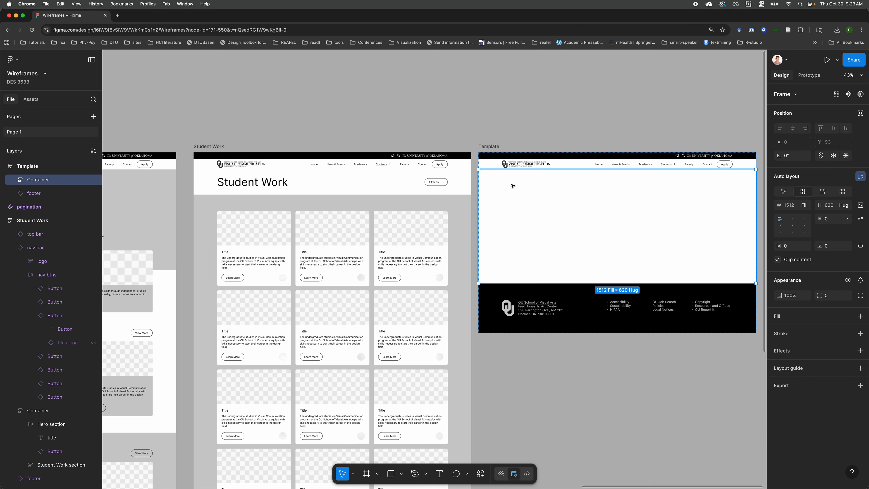
pyautogui.press('Escape')
pyautogui.press('Escape')
pyautogui.click(517, 194)
pyautogui.press('super+v')
pyautogui.hscroll(3, 483, 172)
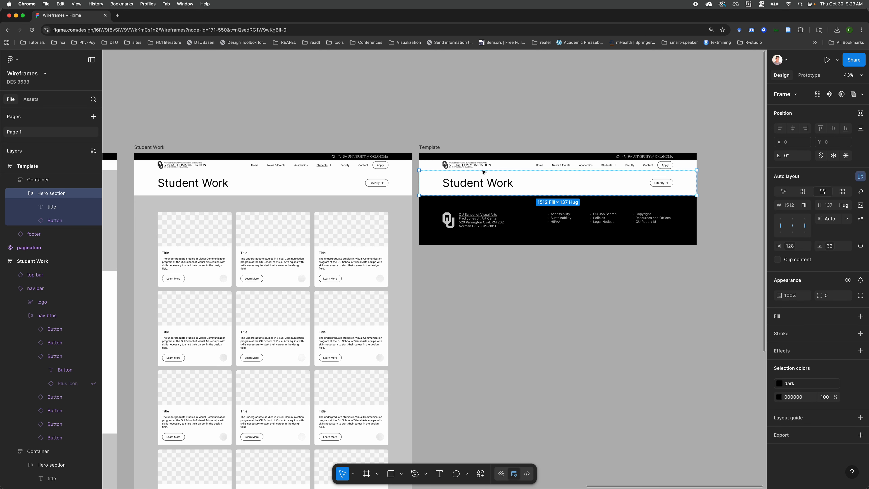
# Step: Check the title text layer in the pasted hero section and in the original Student Work hero section
pyautogui.doubleClick(469, 183)
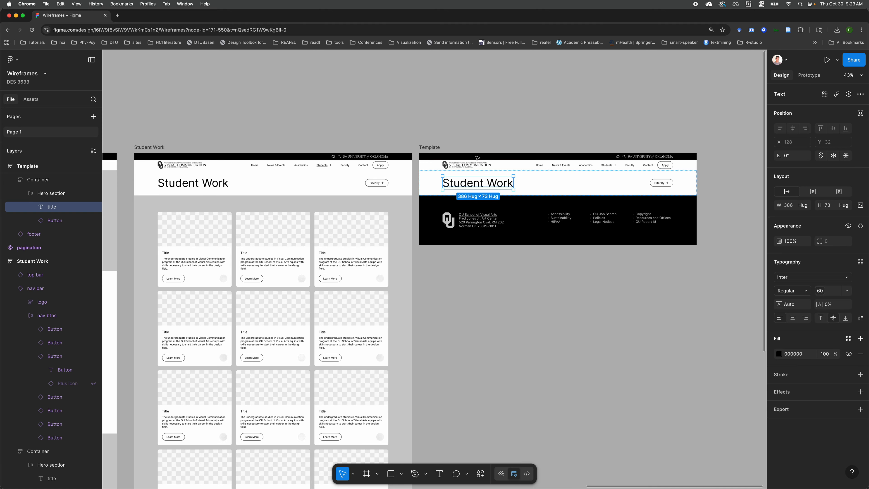
pyautogui.press('Escape')
pyautogui.click(471, 183)
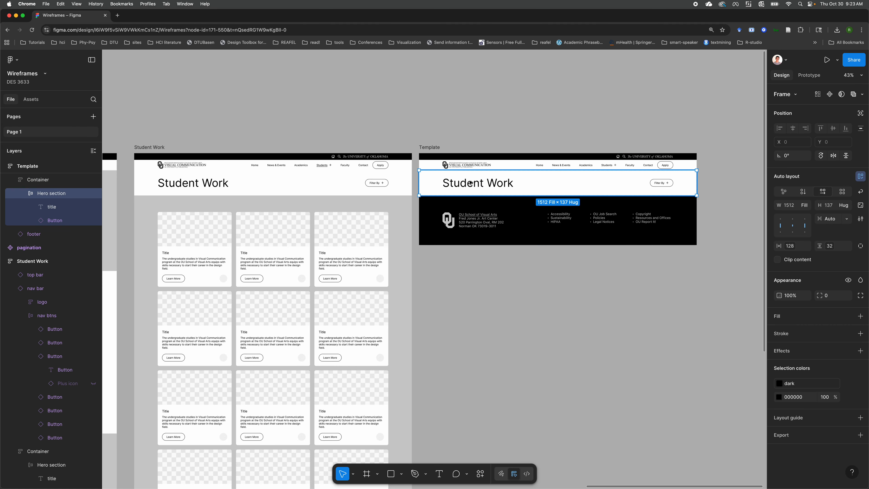
pyautogui.doubleClick(470, 183)
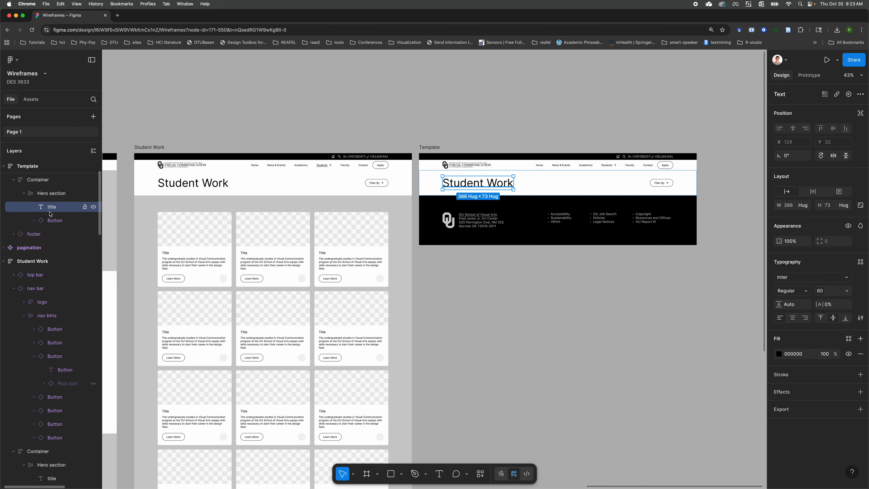
pyautogui.click(189, 127)
pyautogui.click(190, 185)
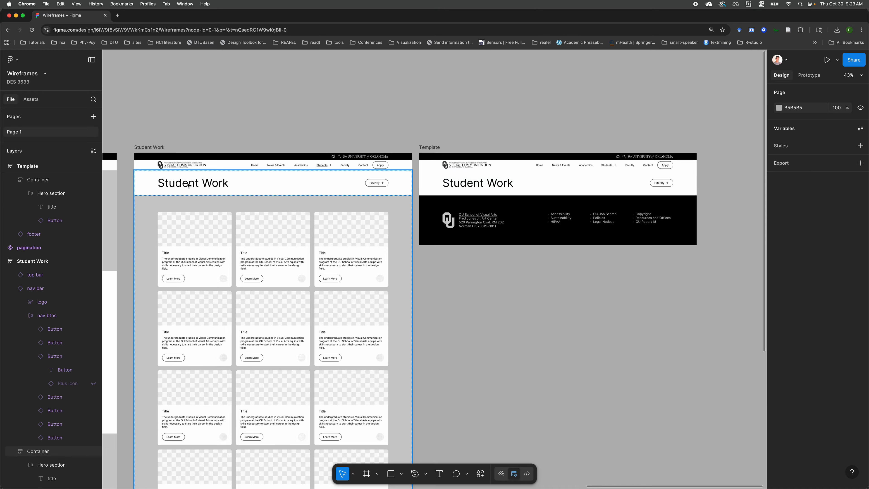
pyautogui.doubleClick(191, 187)
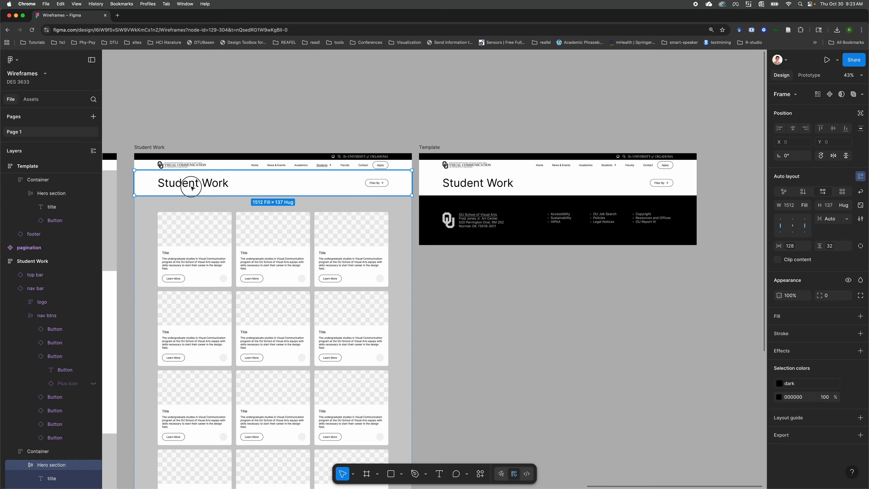
pyautogui.click(170, 93)
# Step: Insert a text component instance with the Title variant into the Student Work hero section and delete the old plain-text title
pyautogui.click(31, 99)
pyautogui.click(32, 183)
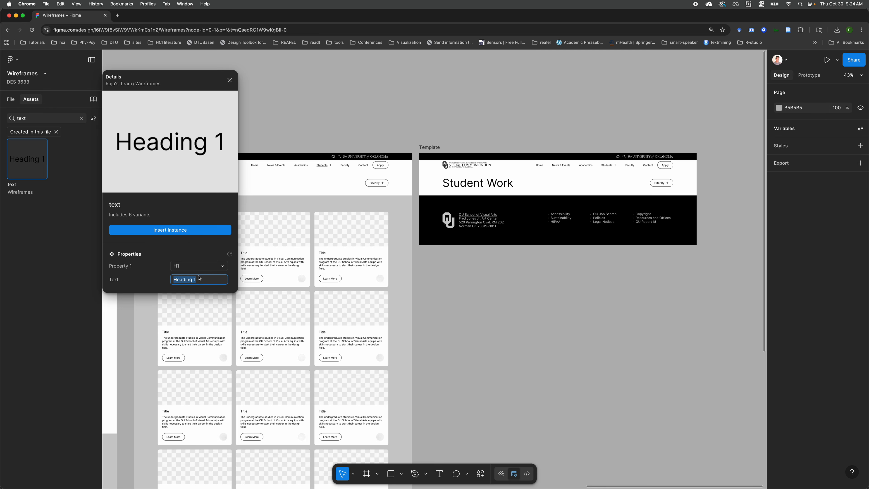
pyautogui.click(222, 265)
pyautogui.click(165, 315)
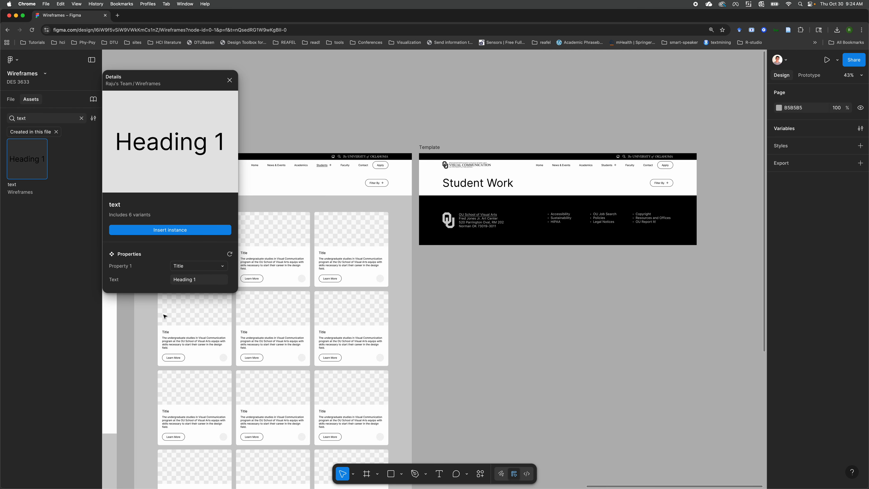
pyautogui.click(170, 230)
pyautogui.moveTo(440, 269); pyautogui.dragTo(263, 182)
pyautogui.click(206, 183)
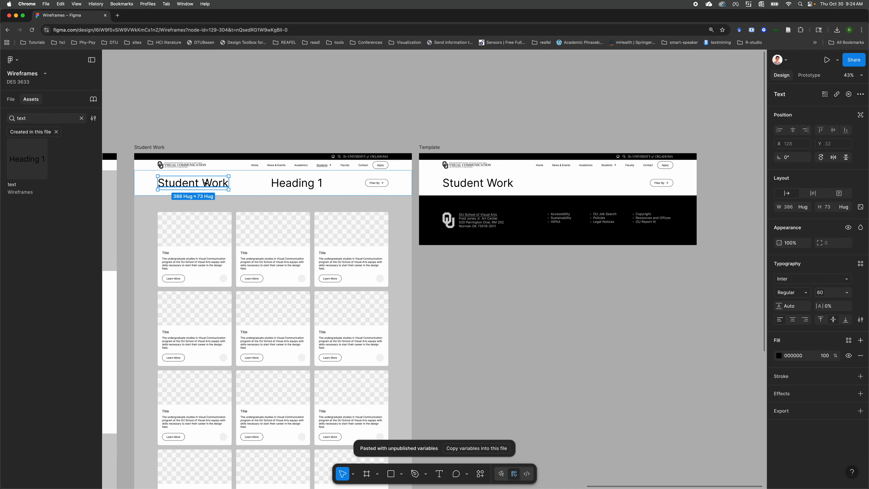
pyautogui.press('Delete')
# Step: Set the new title instance's Text property to "Student Work" without a leading space
pyautogui.click(193, 183)
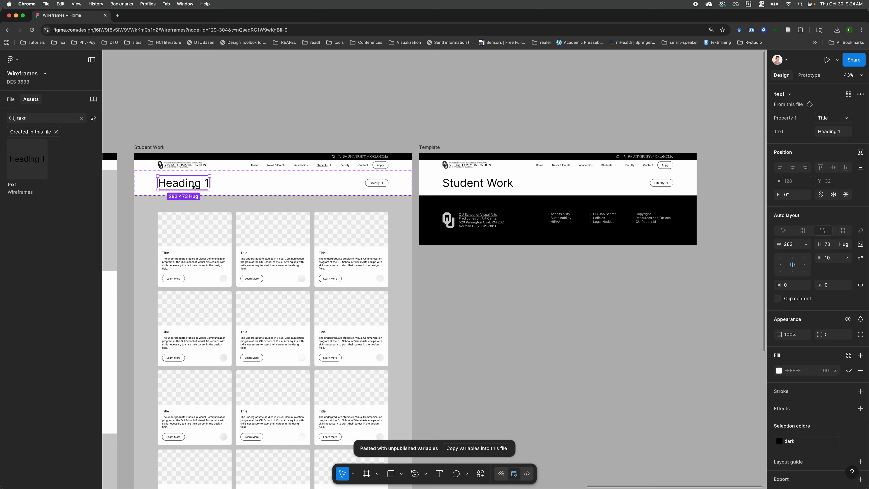
pyautogui.click(832, 134)
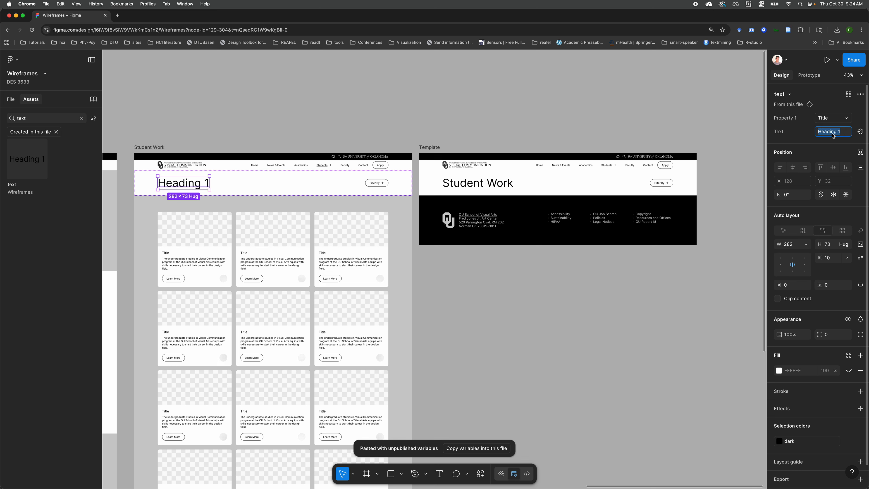
pyautogui.write('Student Work')
pyautogui.press('Return')
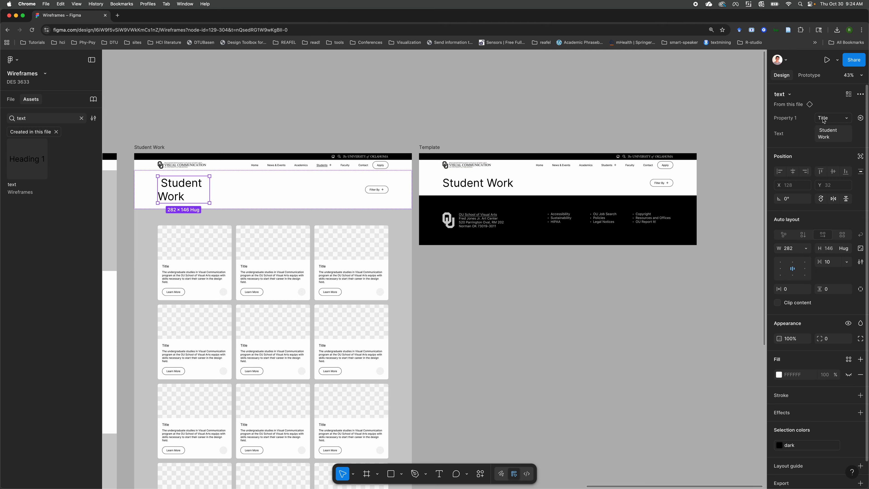
pyautogui.click(845, 133)
pyautogui.click(818, 130)
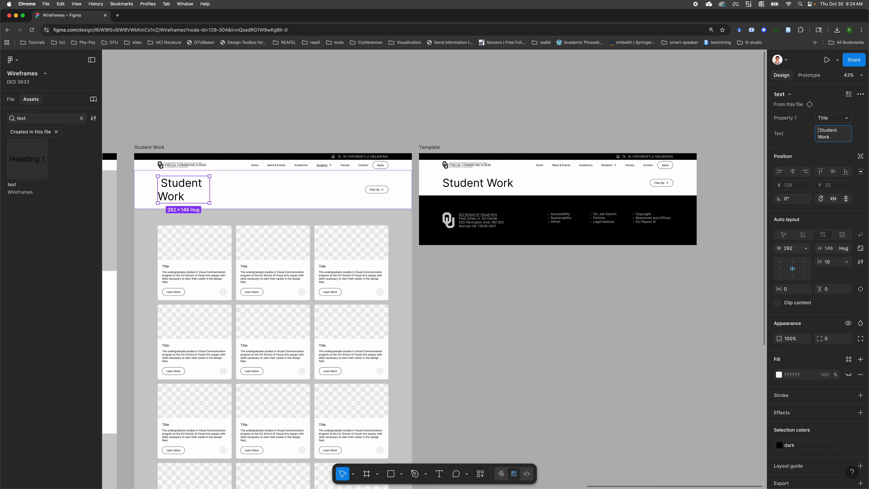
pyautogui.press('Delete')
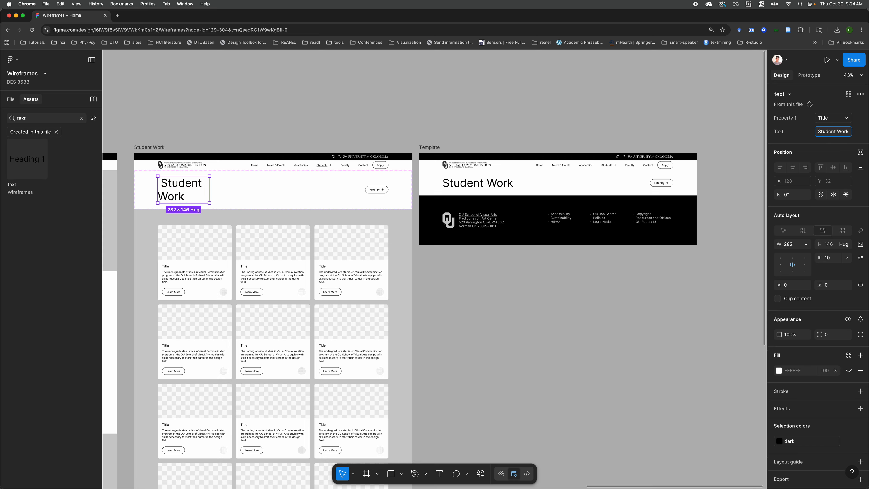
pyautogui.click(599, 137)
# Step: Set the width of the Student Work title instance to Hug contents
pyautogui.click(179, 187)
pyautogui.click(179, 188)
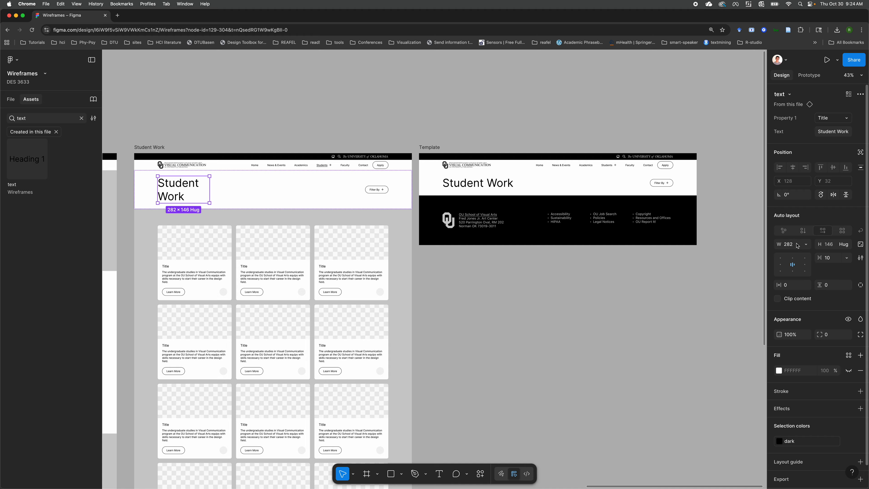
pyautogui.click(806, 244)
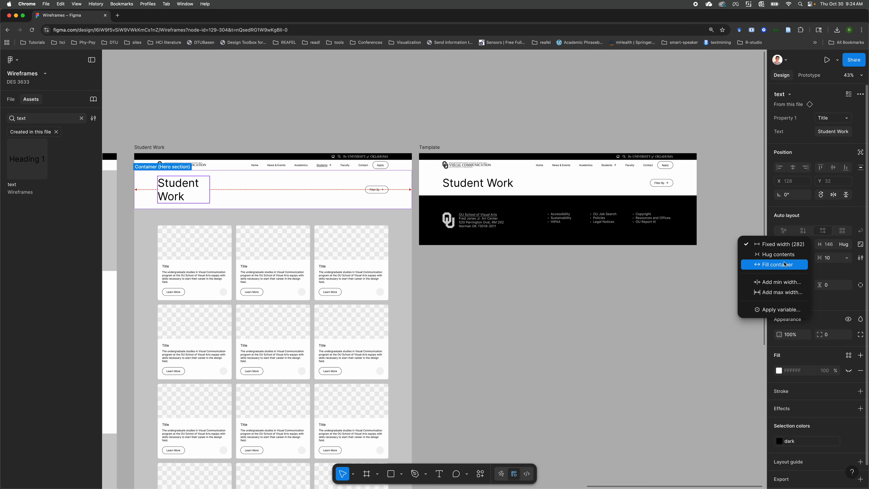
pyautogui.click(786, 255)
pyautogui.click(527, 320)
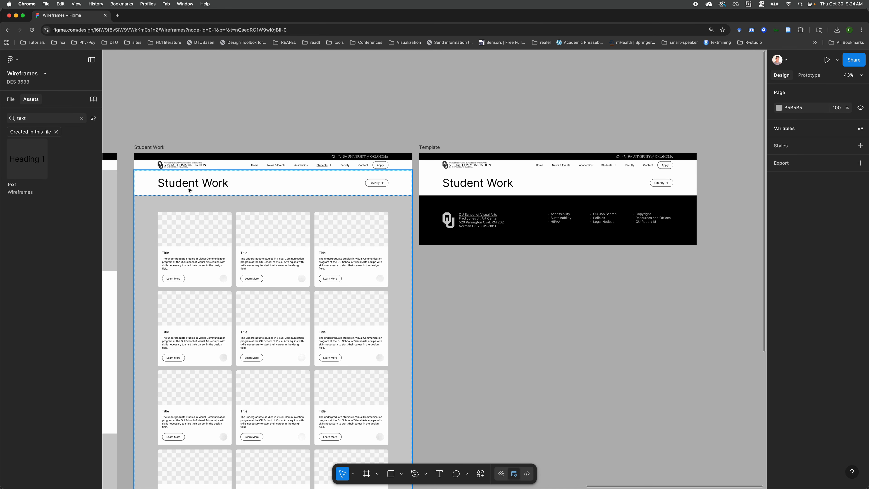
# Step: Copy the updated Student Work hero section and paste it into the copied Template frame's container below the earlier hero section
pyautogui.click(482, 184)
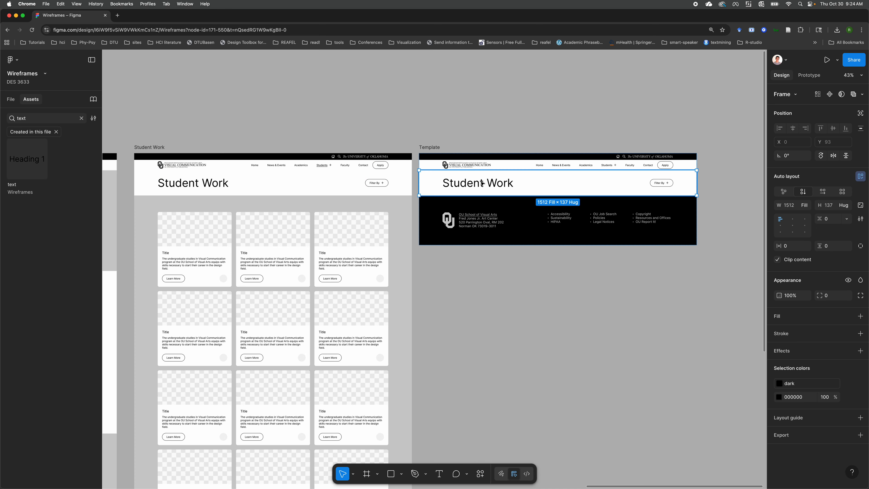
pyautogui.click(265, 183)
pyautogui.press('super+c')
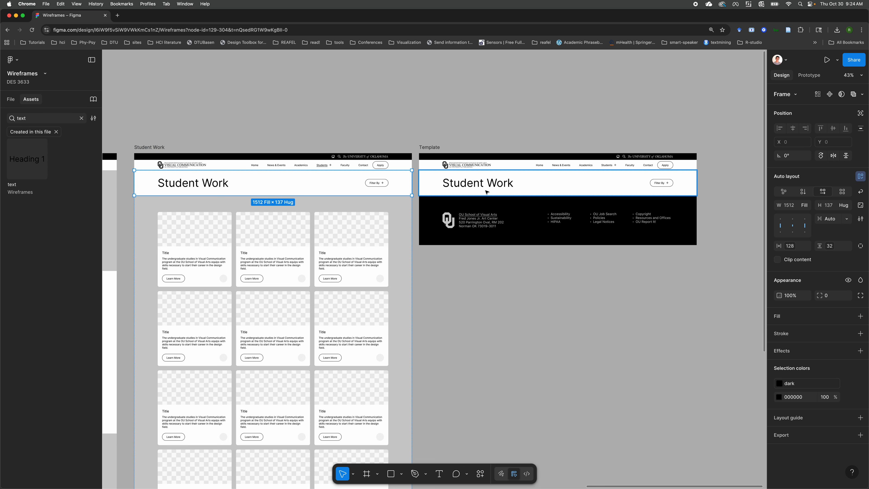
pyautogui.click(484, 189)
pyautogui.press('super+v')
pyautogui.click(489, 183)
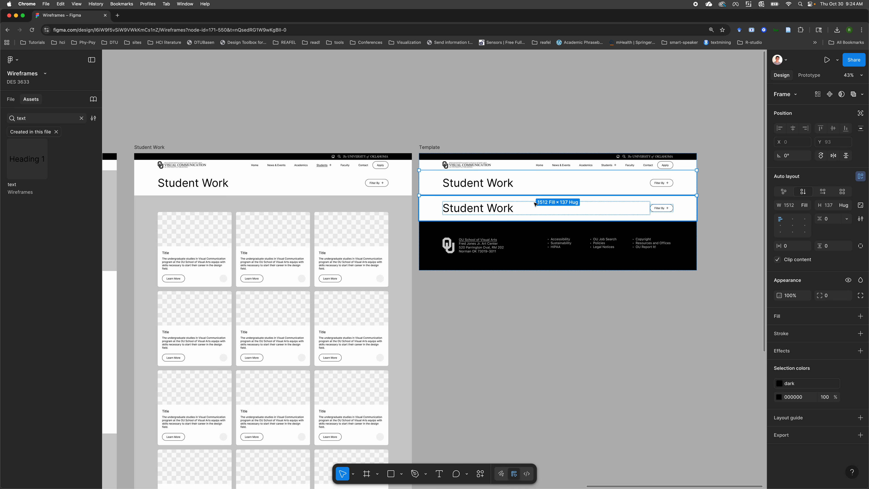
# Step: Delete the earlier hero section with the plain-text title from the container of the copied Template frame
pyautogui.press('Tab')
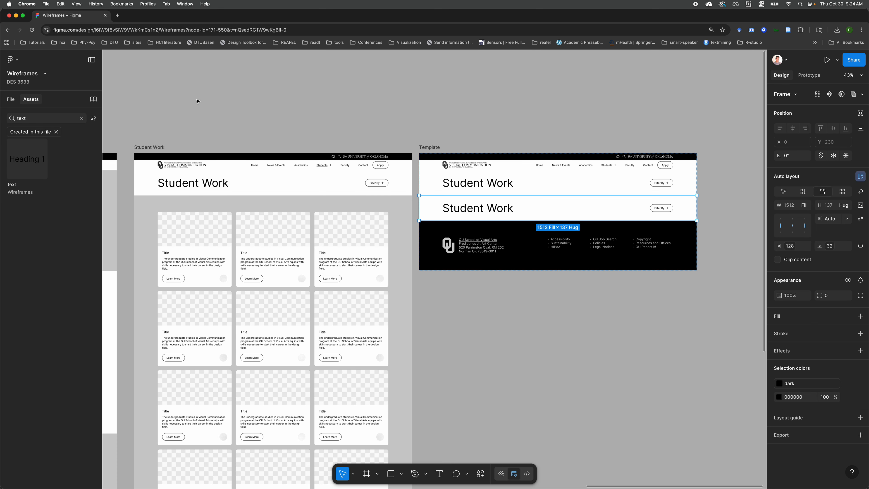
pyautogui.click(11, 100)
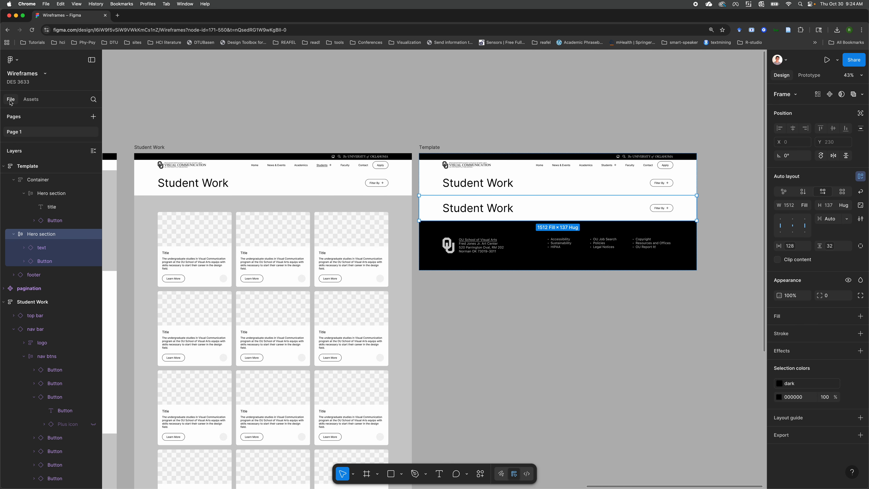
pyautogui.click(41, 247)
pyautogui.click(43, 198)
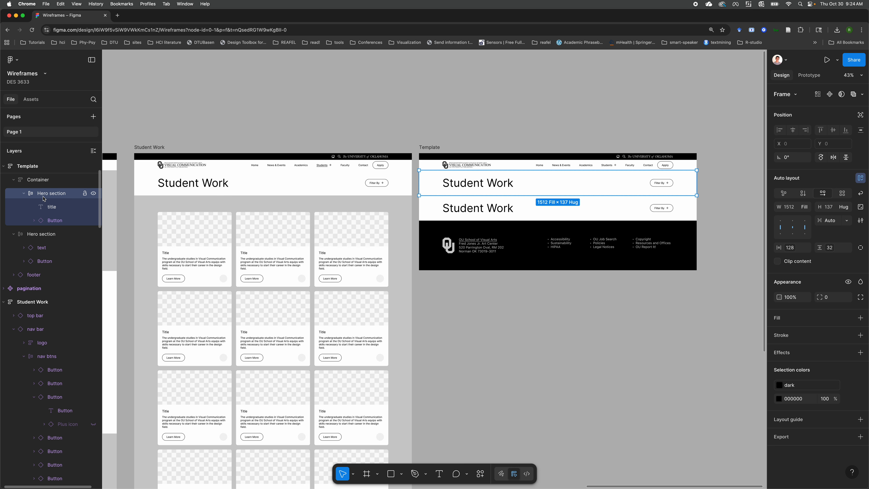
pyautogui.press('Delete')
# Step: Move the pasted hero section into the empty Container of the copied Template frame
pyautogui.click(488, 213)
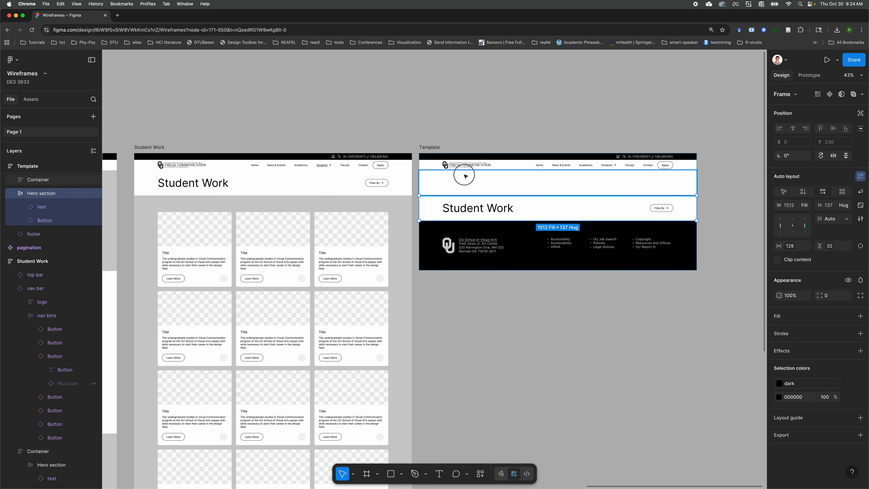
pyautogui.click(466, 173)
pyautogui.click(10, 197)
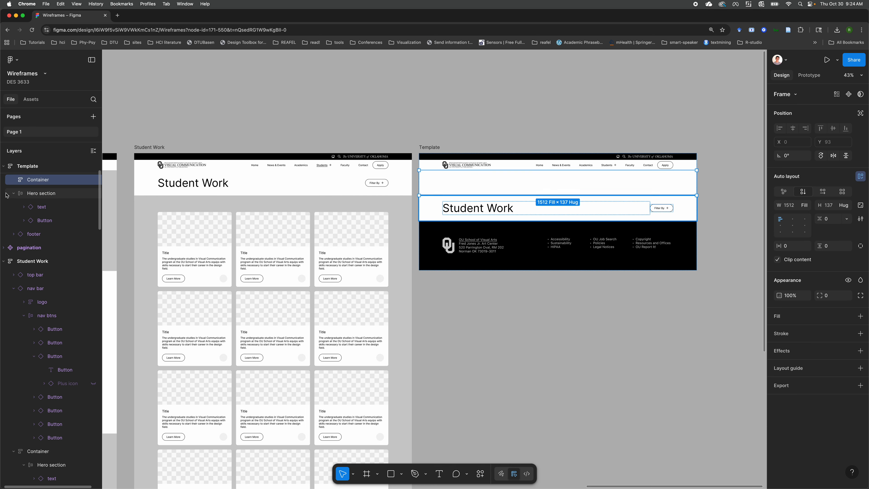
pyautogui.scroll(1, 31, 202)
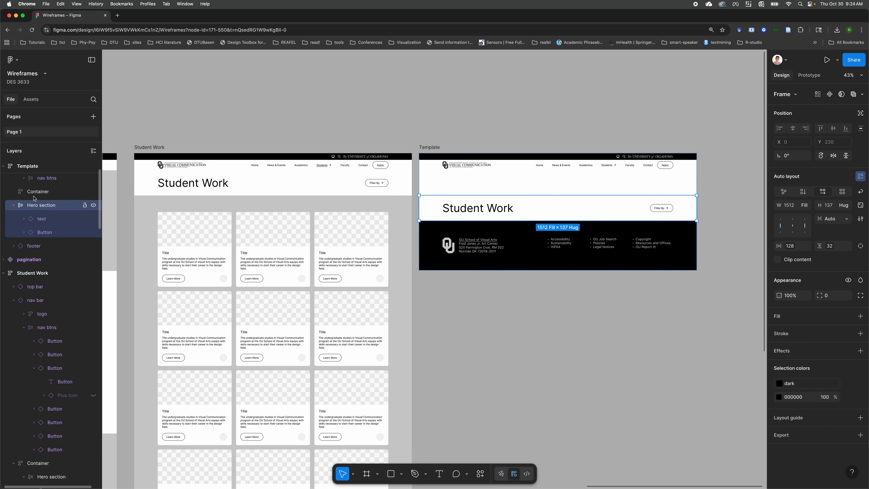
pyautogui.moveTo(27, 214); pyautogui.dragTo(46, 210)
pyautogui.click(24, 210)
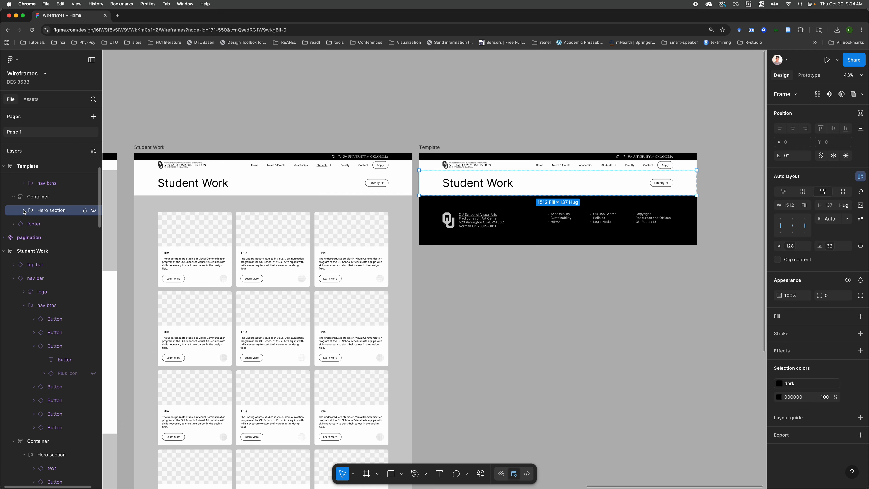
pyautogui.click(42, 197)
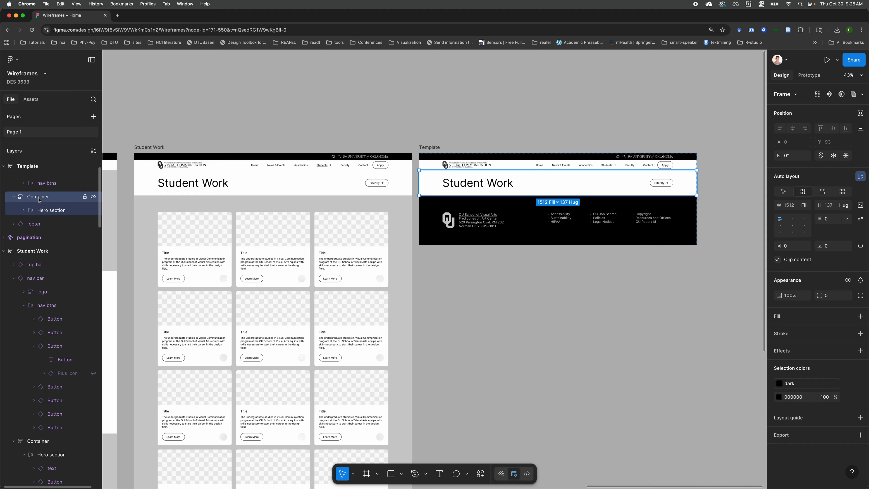
pyautogui.click(44, 213)
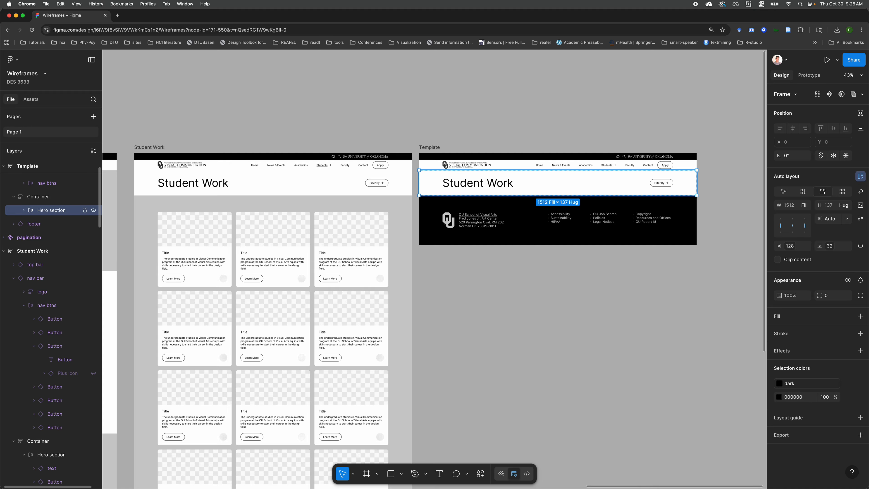
# Step: Set the Text property of the title instance in the copied Template's hero section to "Academics"
pyautogui.doubleClick(465, 189)
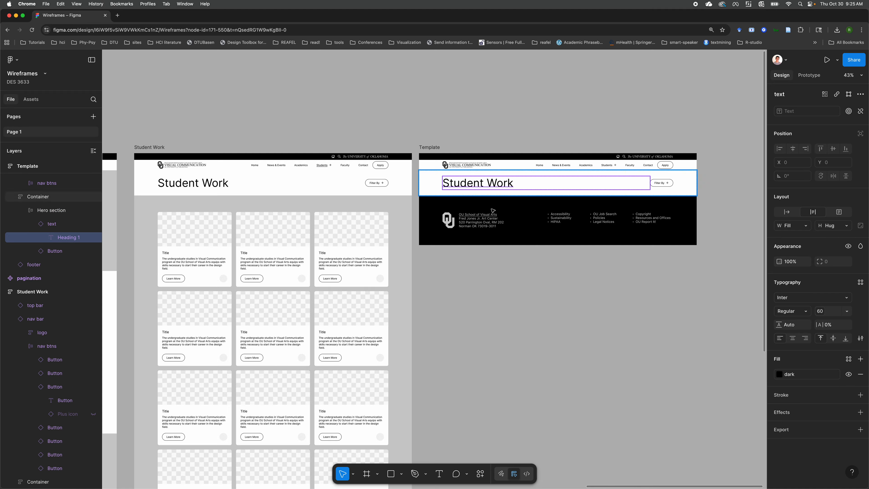
pyautogui.click(524, 301)
pyautogui.click(53, 227)
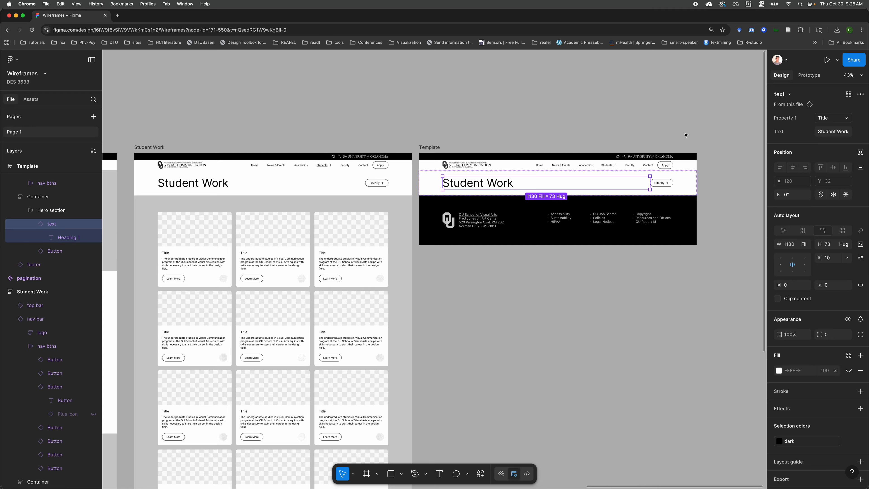
pyautogui.click(833, 133)
pyautogui.write('Academi')
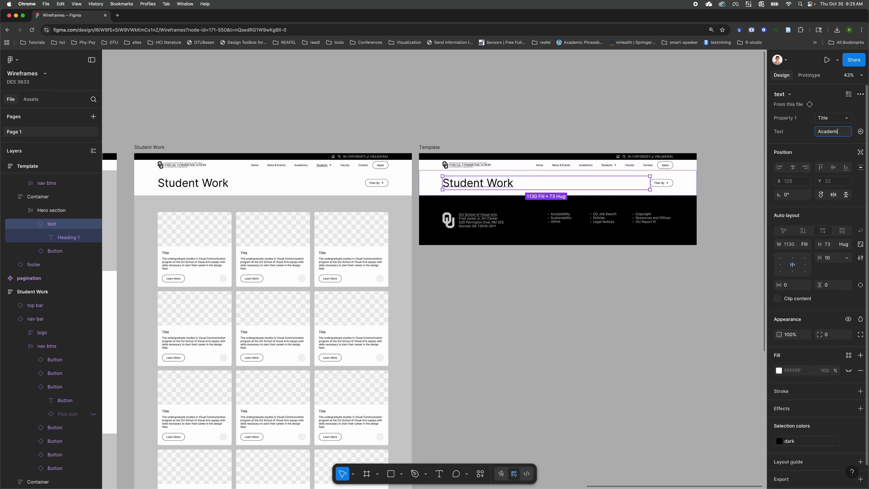
pyautogui.write('cs')
pyautogui.click(677, 121)
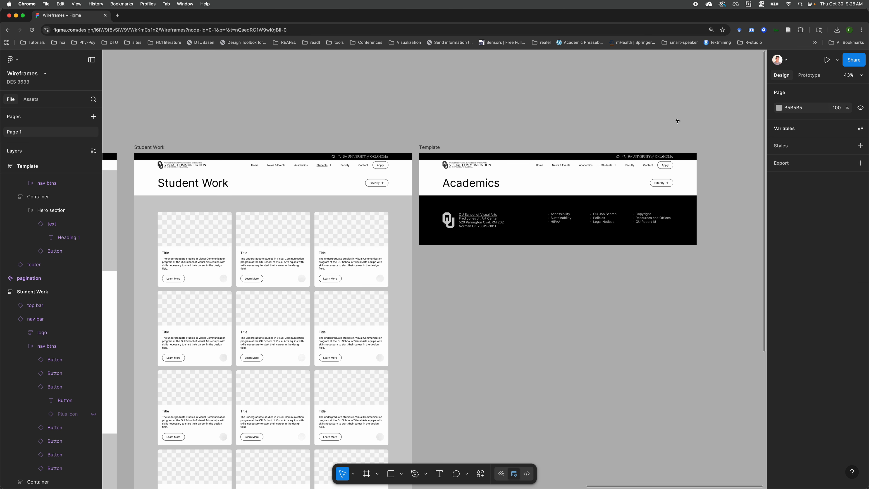
# Step: Underline the Academics link text in the nav bar of the copied Template page
pyautogui.scroll(5, 549, 193)
pyautogui.scroll(2, 549, 193)
pyautogui.hscroll(3, 549, 193)
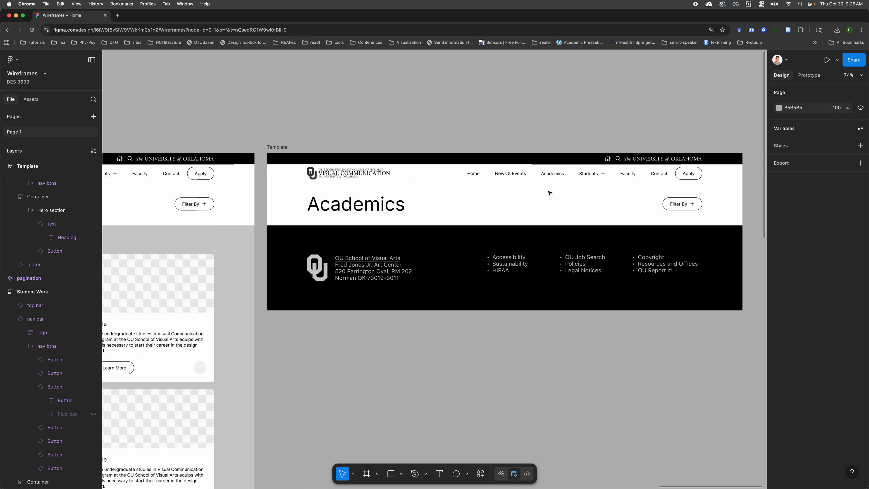
pyautogui.click(553, 174)
pyautogui.doubleClick(553, 174)
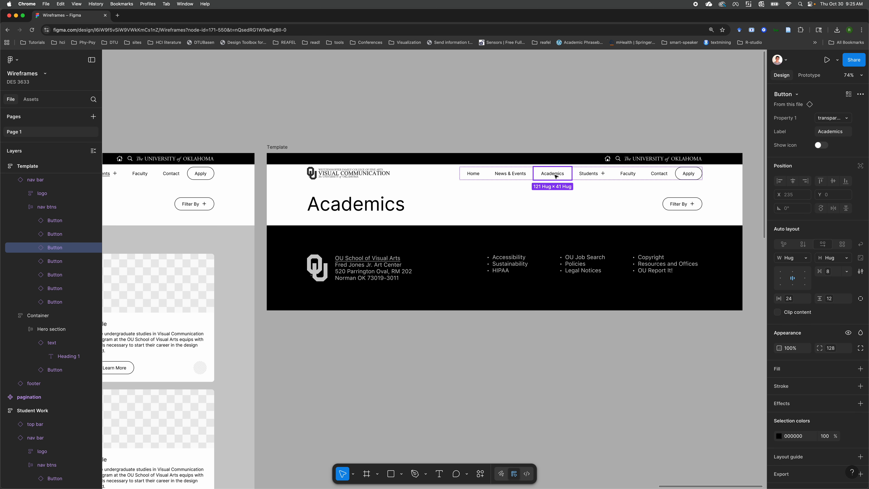
pyautogui.doubleClick(554, 176)
pyautogui.doubleClick(554, 176)
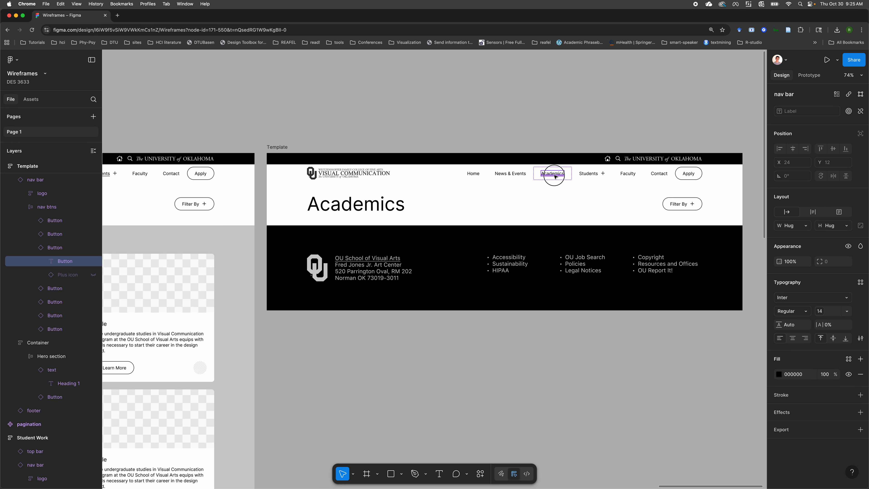
pyautogui.click(561, 111)
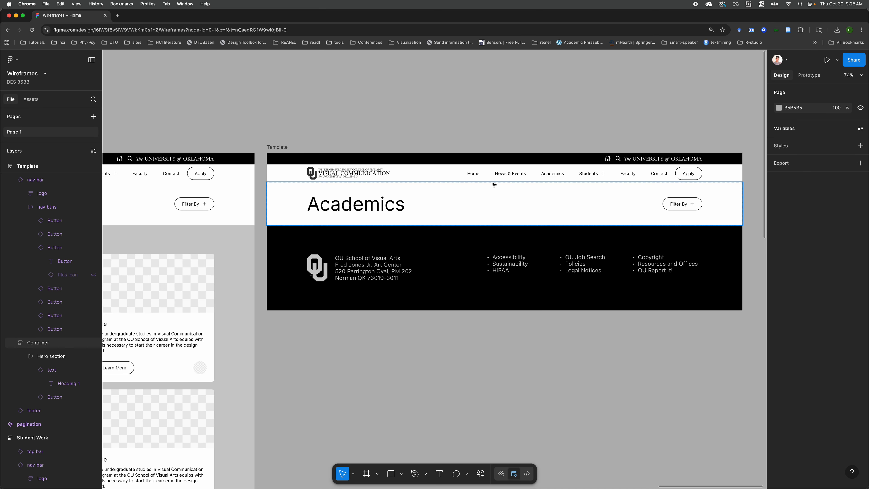
# Step: Compare the underlined active link in the Student Work nav bar with the Academics link on the new page
pyautogui.hscroll(-10, 338, 210)
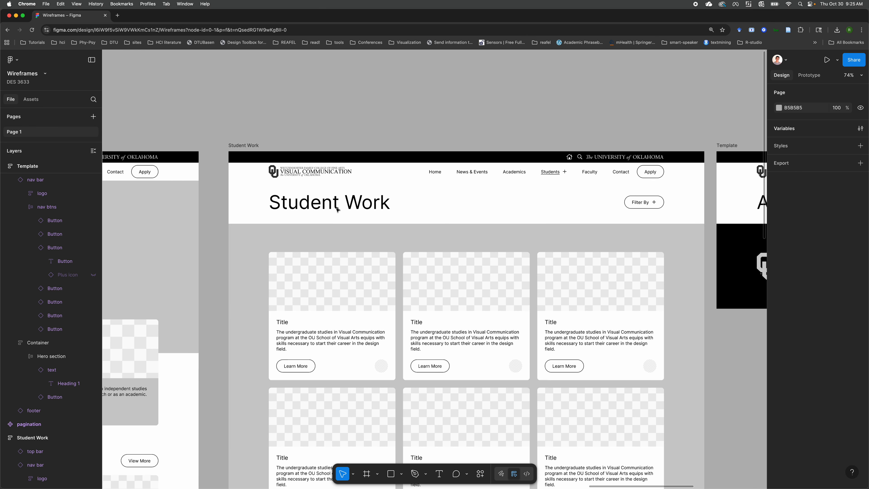
pyautogui.hscroll(4, 451, 209)
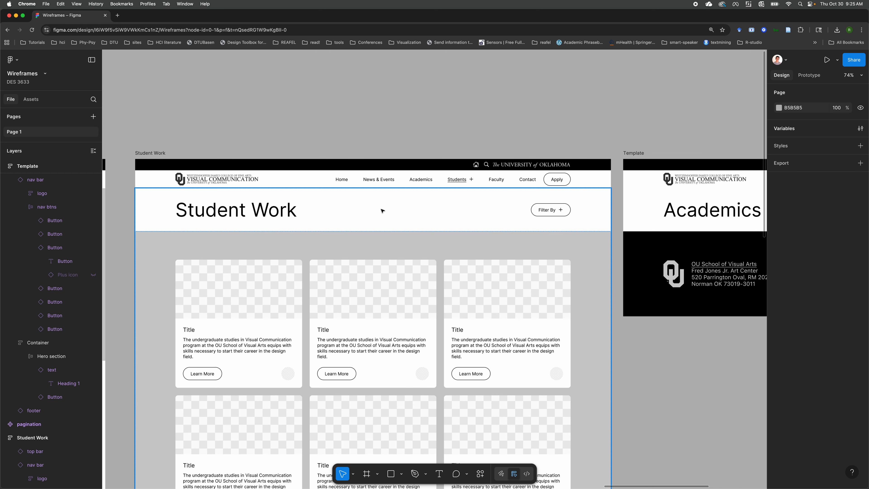
pyautogui.hscroll(14, 382, 211)
pyautogui.click(339, 206)
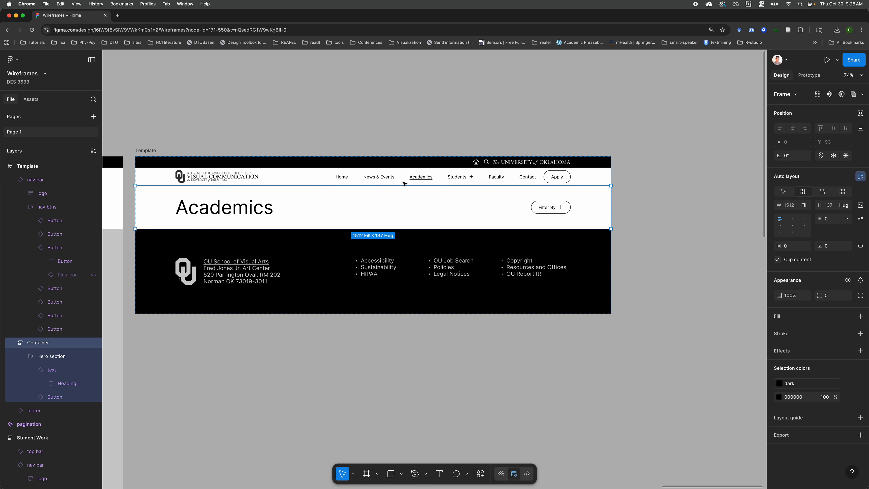
pyautogui.click(421, 179)
pyautogui.click(420, 178)
pyautogui.doubleClick(420, 179)
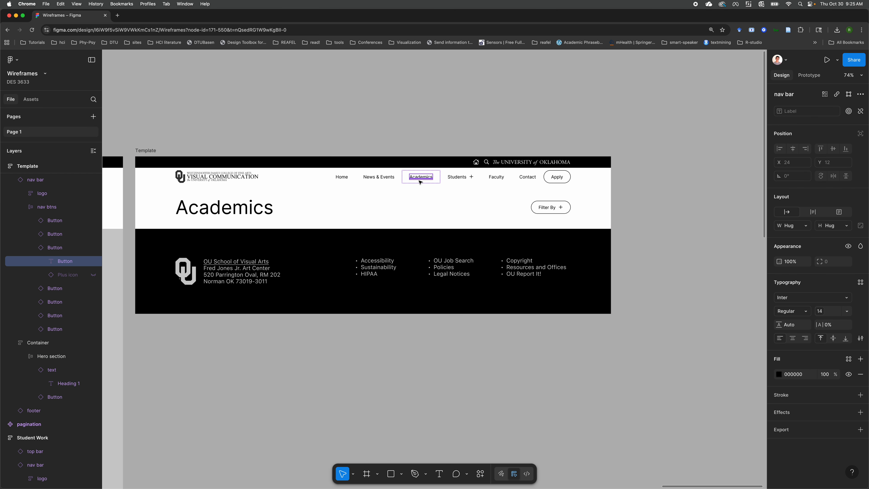
pyautogui.click(382, 143)
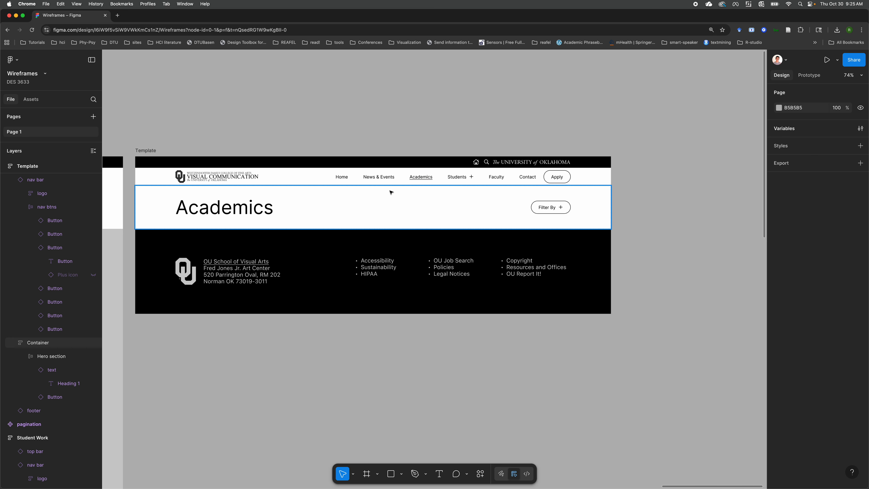
pyautogui.click(395, 179)
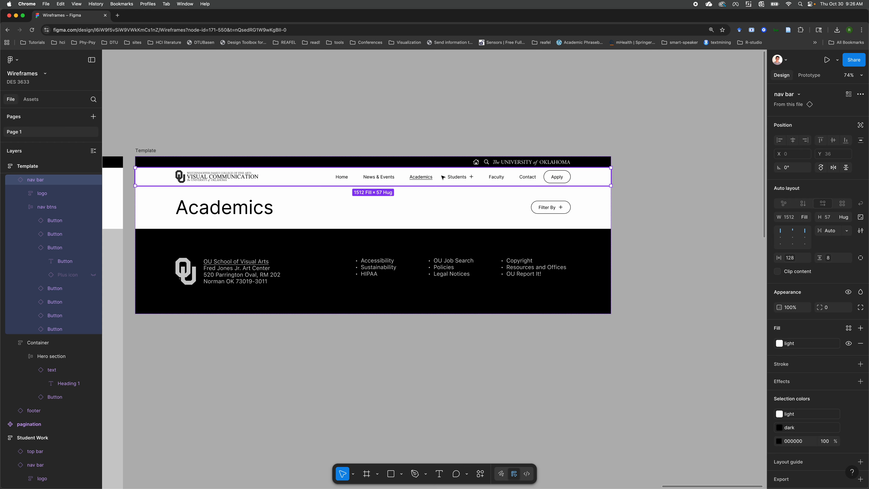
# Step: Examine the main nav bar component in the ORGANISM group and the nav bars of the existing pages
pyautogui.hscroll(-15, 310, 181)
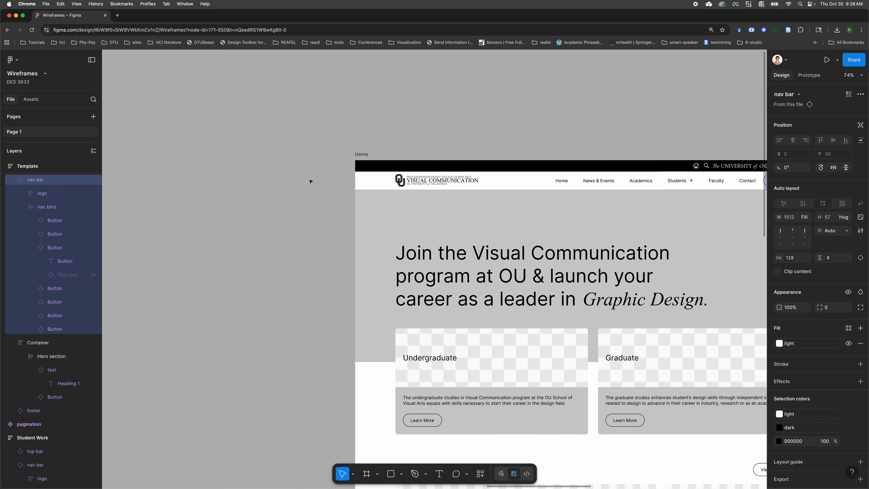
pyautogui.scroll(-3, 310, 181)
pyautogui.hscroll(5, 310, 182)
pyautogui.hscroll(-7, 310, 181)
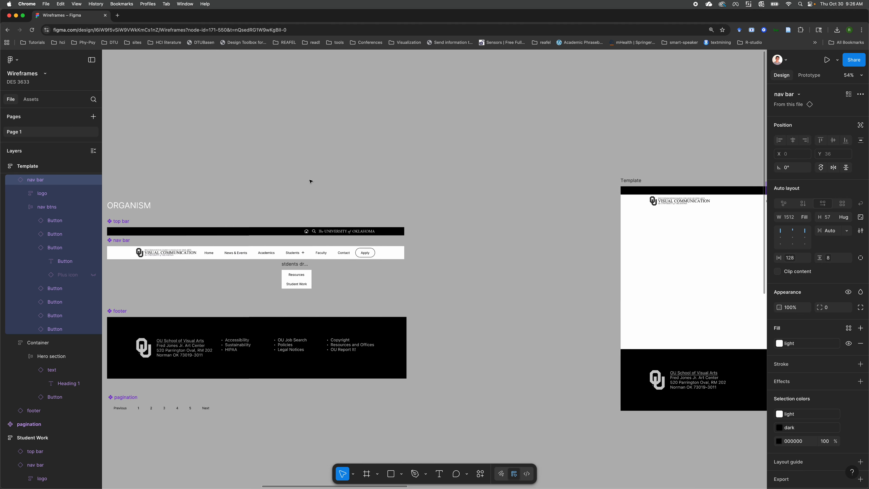
pyautogui.hscroll(-5, 310, 181)
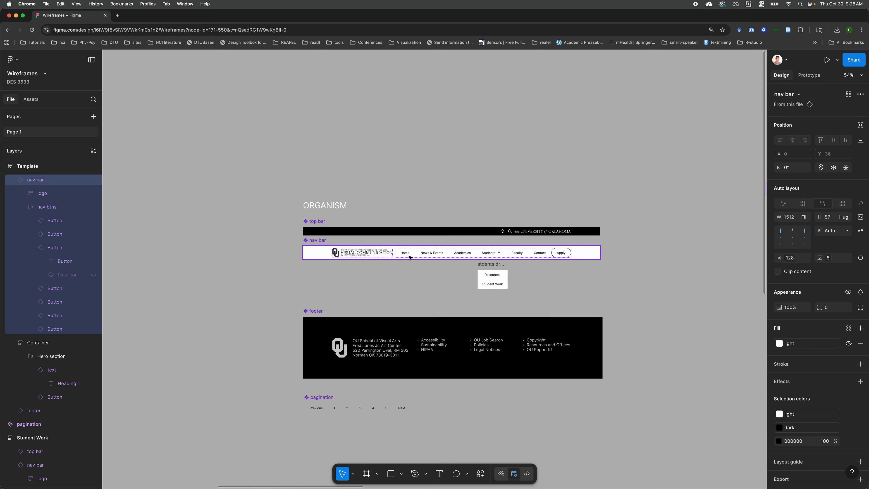
pyautogui.hscroll(15, 410, 257)
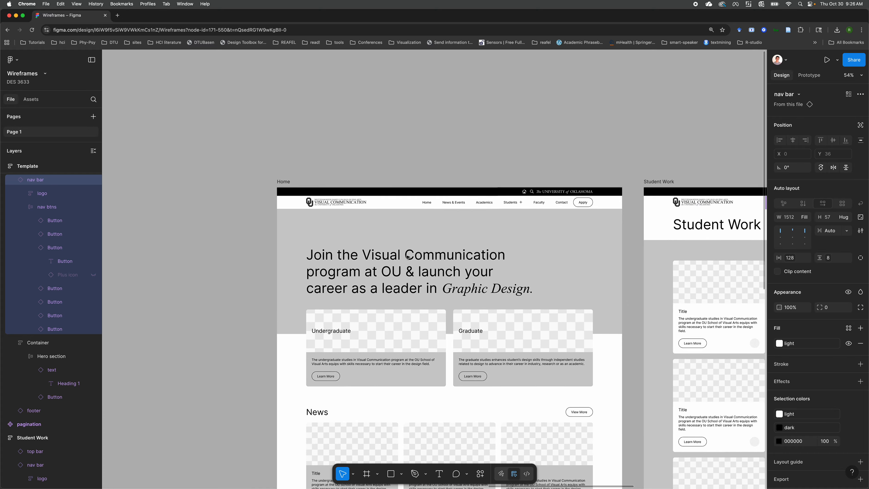
pyautogui.hscroll(17, 408, 257)
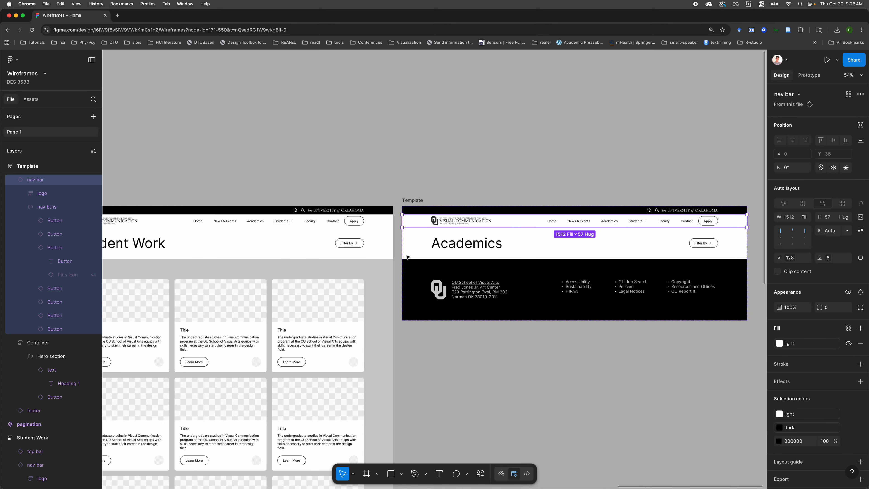
pyautogui.hscroll(8, 407, 257)
pyautogui.scroll(2, 406, 256)
# Step: Duplicate the Filter By button in the Academics hero section
pyautogui.click(198, 244)
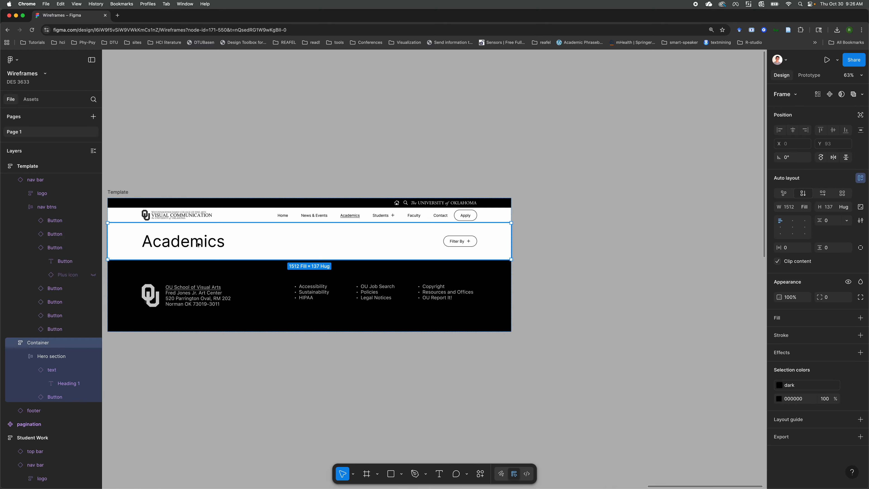
pyautogui.click(457, 240)
pyautogui.click(457, 240)
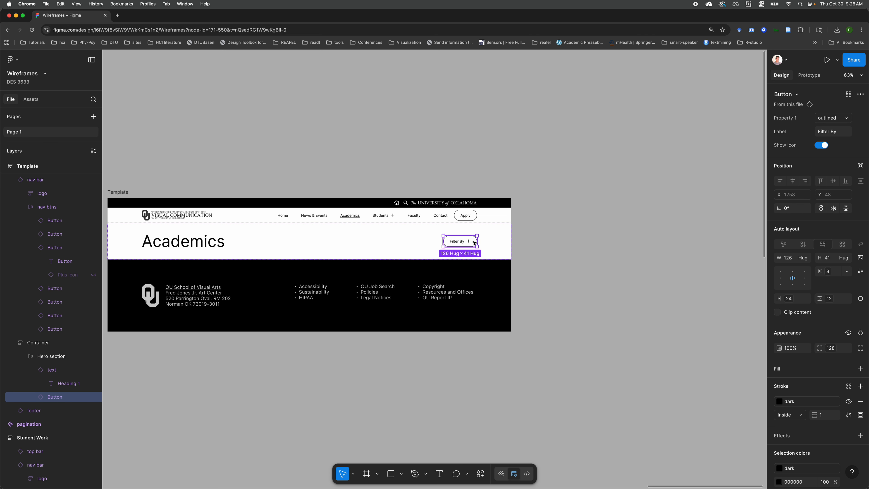
pyautogui.scroll(-10, 475, 243)
pyautogui.hscroll(-5, 336, 300)
pyautogui.scroll(-1, 337, 300)
pyautogui.scroll(10, 492, 277)
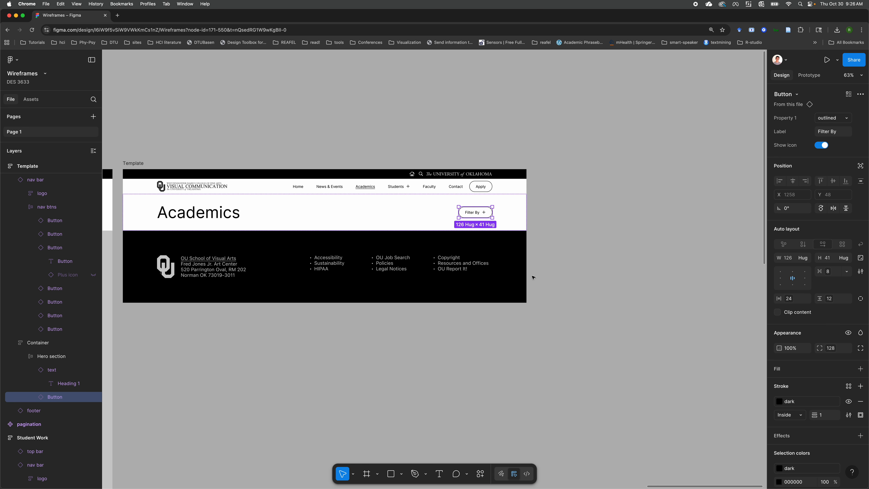
pyautogui.press('super+d')
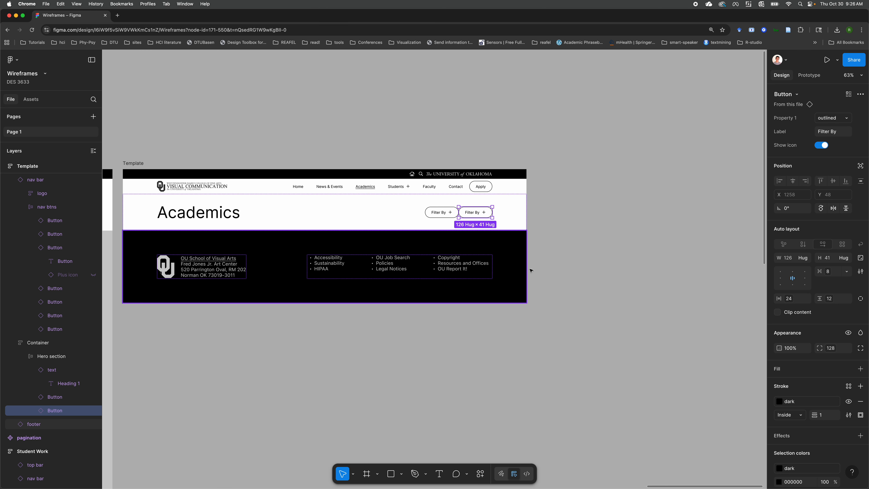
# Step: Group the two Filter By buttons in the Academics hero section into an auto layout frame and name it "programs"
pyautogui.keyDown('shift'); pyautogui.click(439, 212); pyautogui.keyUp('shift')
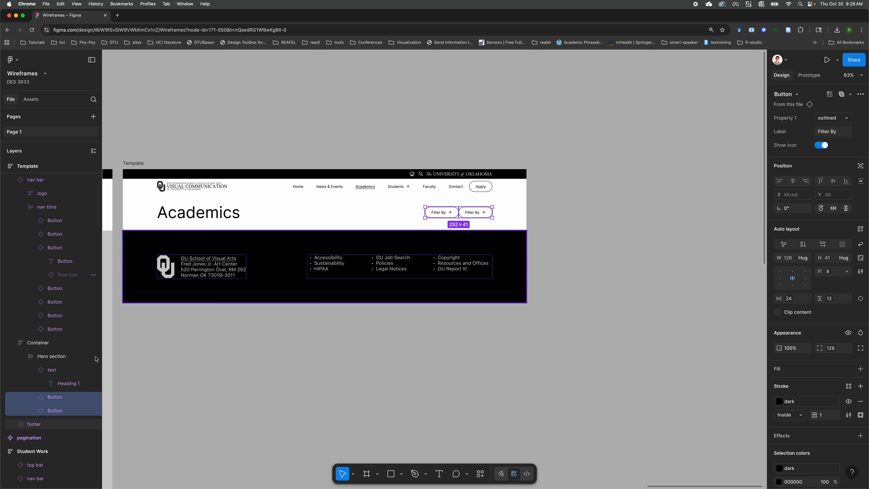
pyautogui.hotkey('shift', 'a')
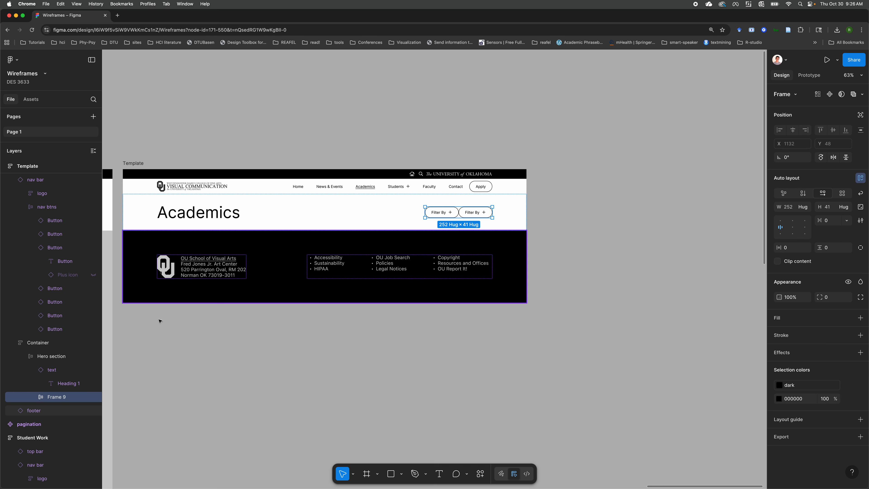
pyautogui.doubleClick(56, 397)
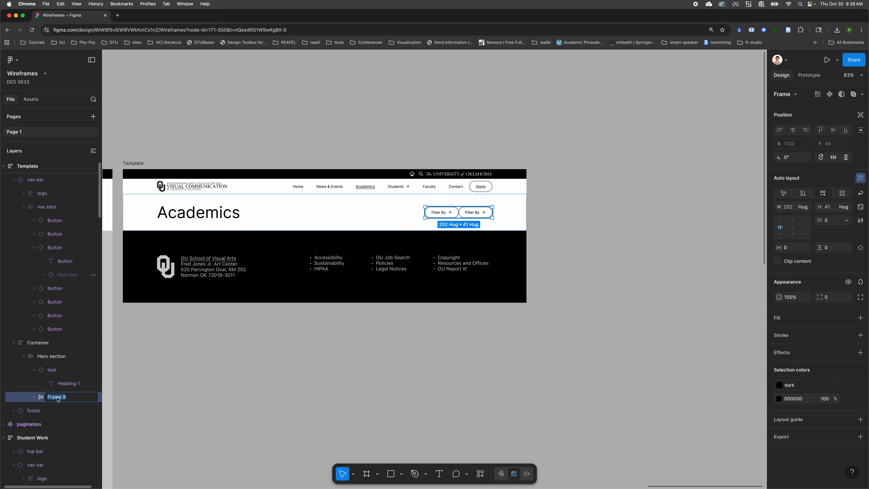
pyautogui.write('programs')
pyautogui.press('Return')
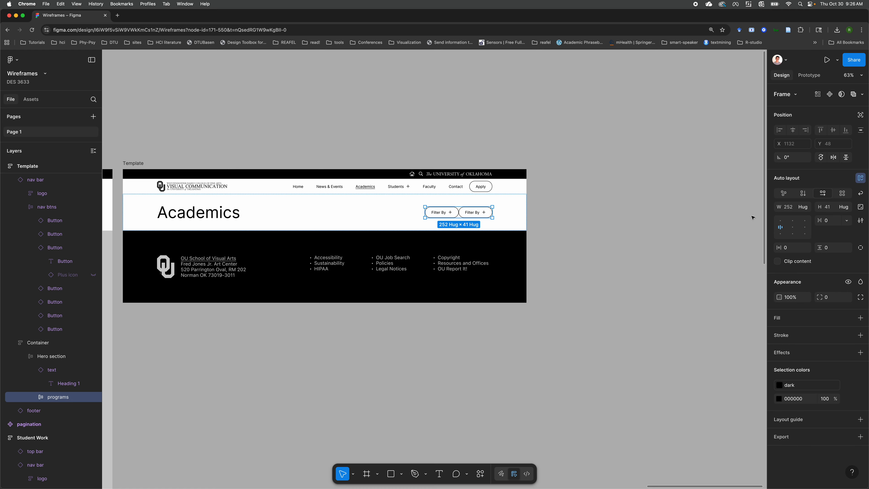
# Step: Apply the small (12) spacing variable to the gap between the buttons in the programs frame
pyautogui.click(847, 221)
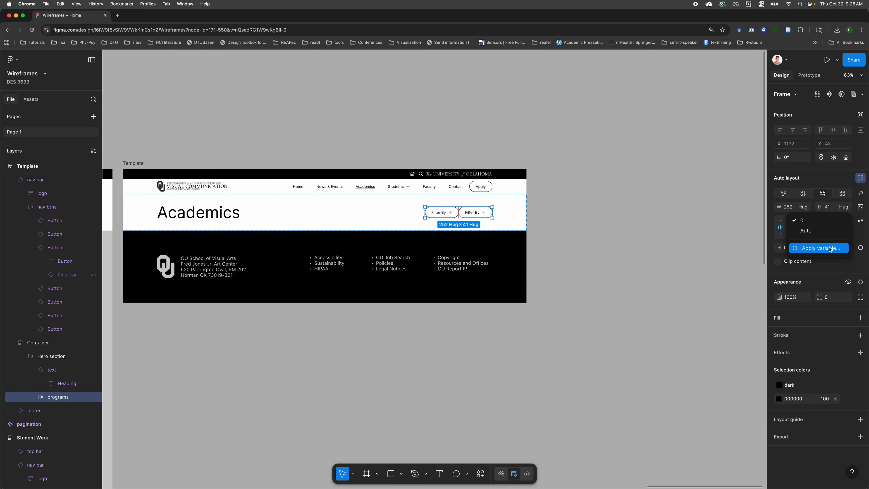
pyautogui.click(818, 247)
pyautogui.scroll(-3, 793, 359)
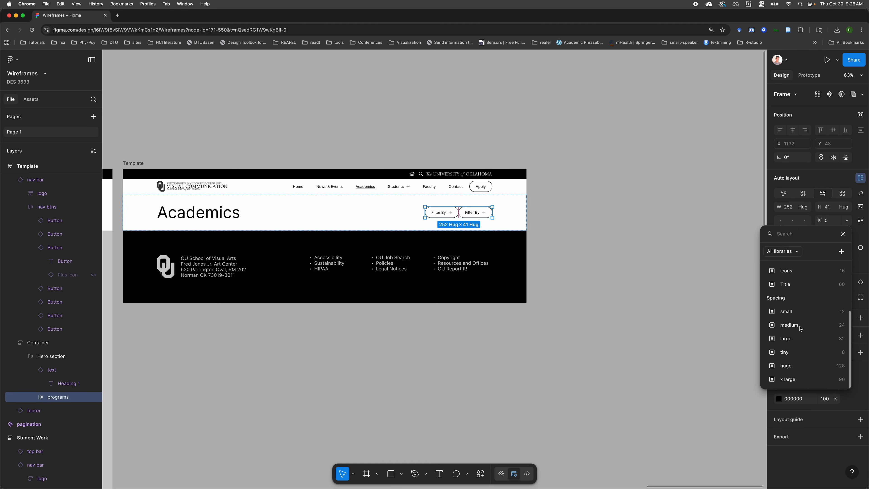
pyautogui.click(786, 311)
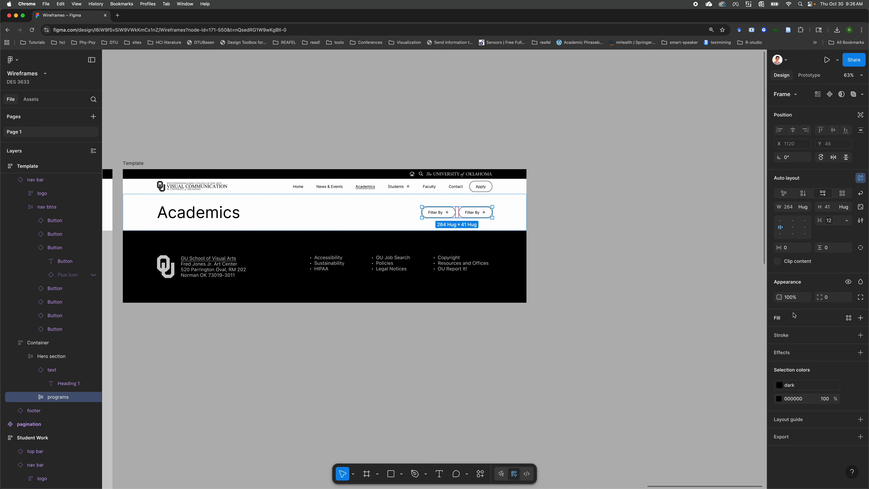
pyautogui.click(642, 289)
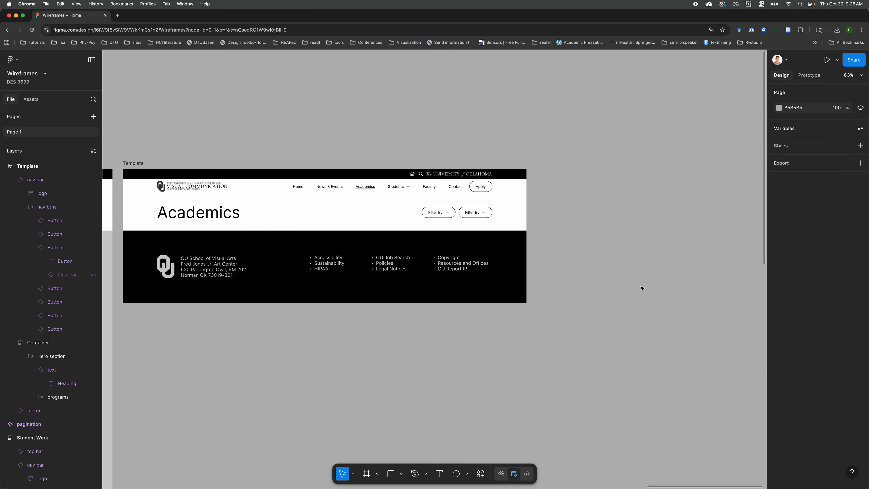
# Step: Change the label of the second button in the programs frame to "Graduate"
pyautogui.click(479, 213)
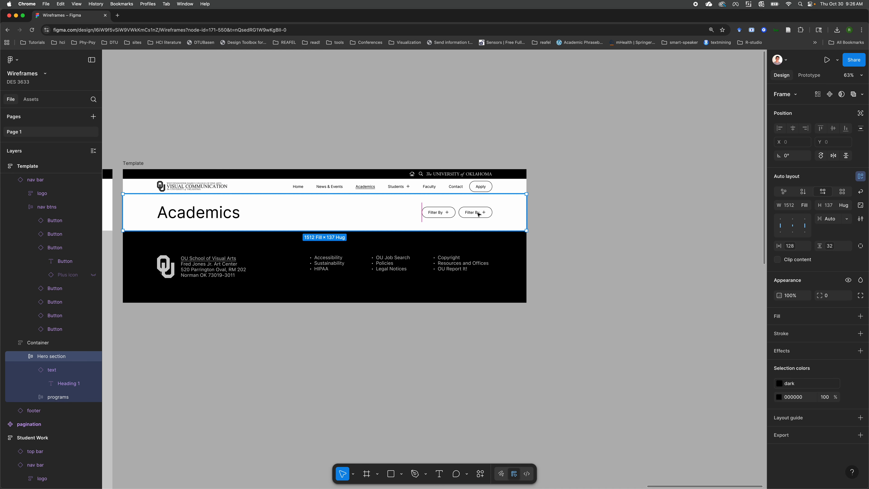
pyautogui.click(479, 213)
pyautogui.click(483, 213)
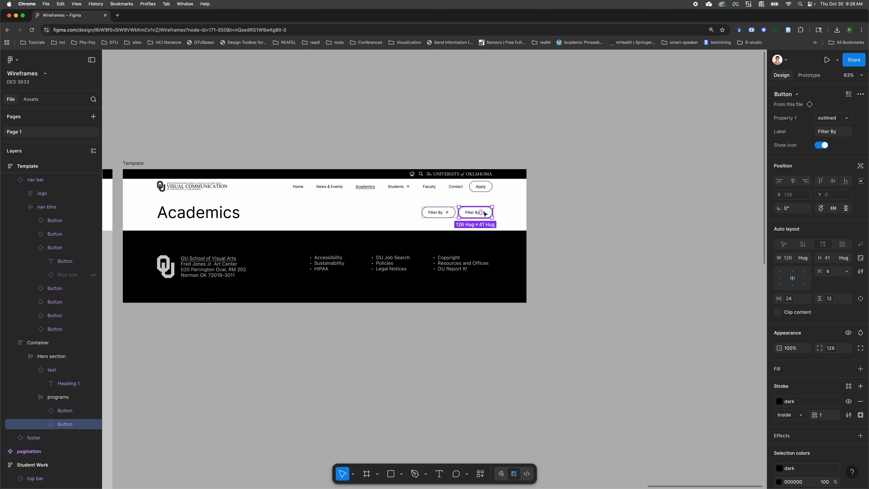
pyautogui.click(829, 134)
pyautogui.write('Graduate')
pyautogui.click(586, 200)
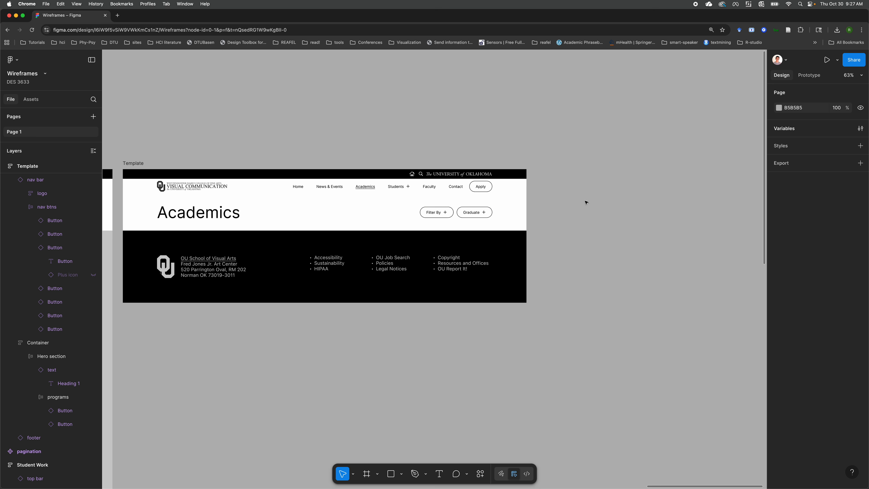
# Step: Change the label of the remaining Filter By button in the programs frame to "Undergraduate"
pyautogui.click(445, 215)
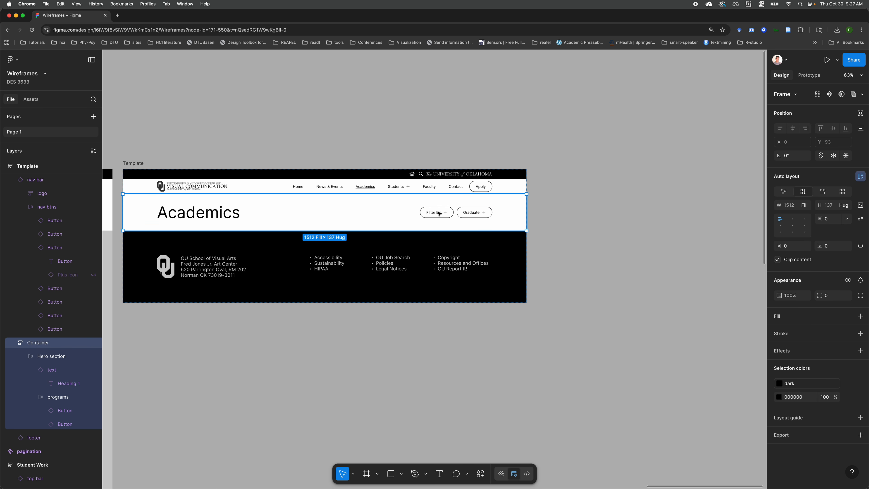
pyautogui.click(438, 213)
pyautogui.click(437, 214)
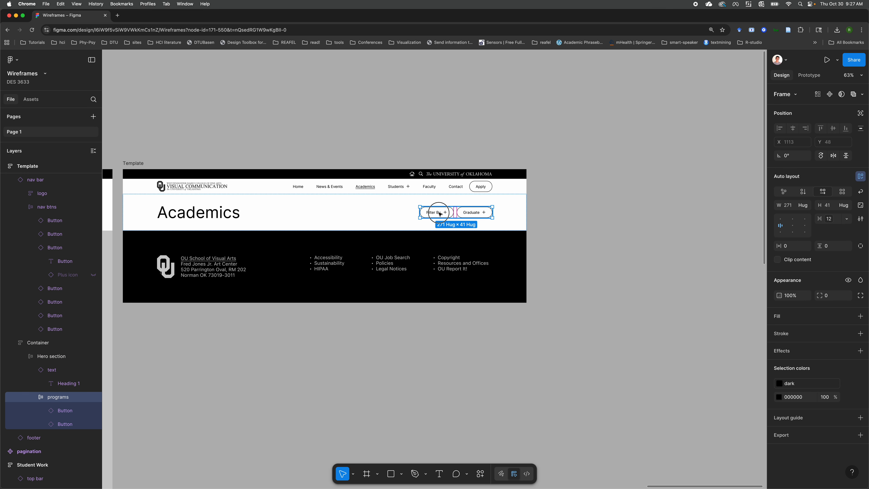
pyautogui.click(437, 213)
pyautogui.click(822, 131)
pyautogui.write('Undergraduate')
pyautogui.click(702, 189)
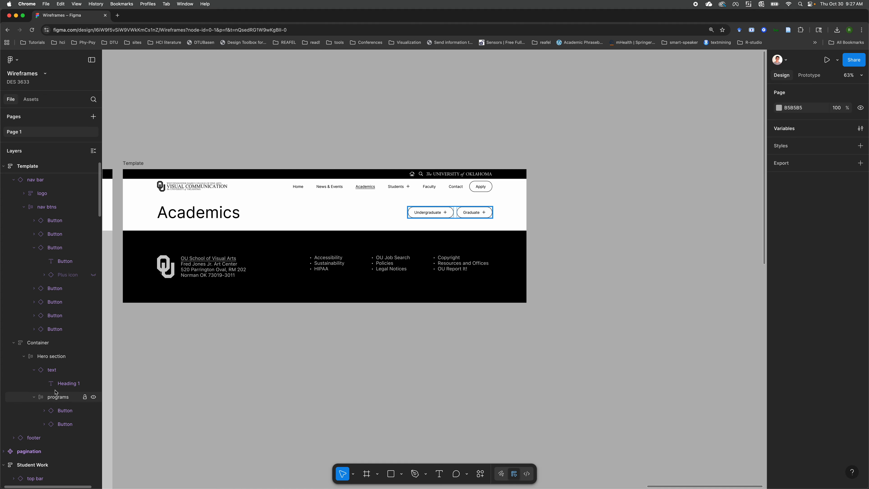
# Step: Hide the plus icon on the Undergraduate button and select the Graduate button beside it
pyautogui.click(64, 413)
pyautogui.click(821, 149)
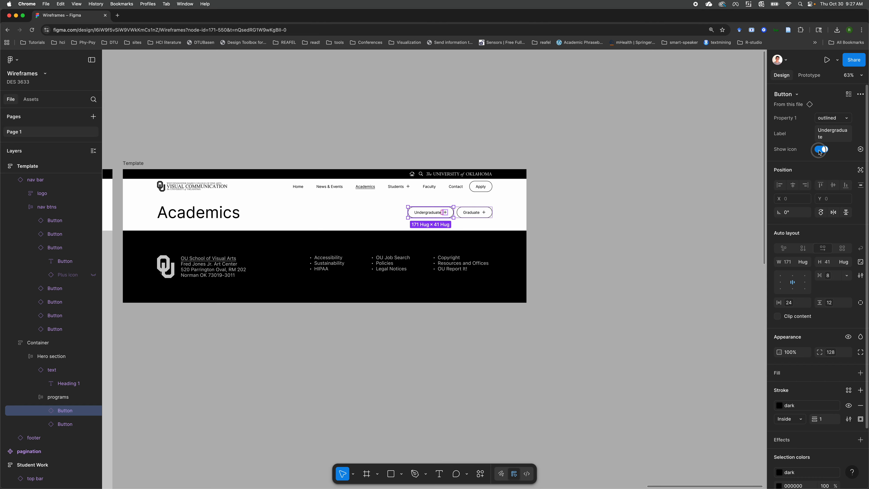
pyautogui.click(474, 213)
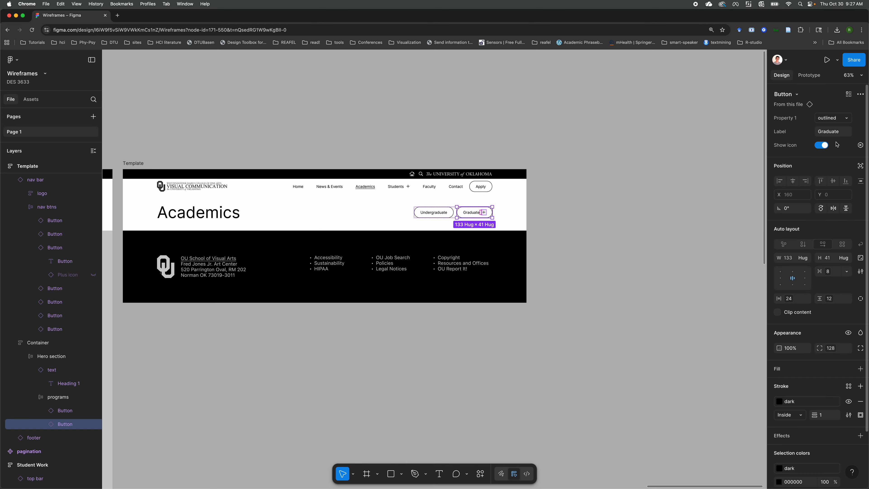
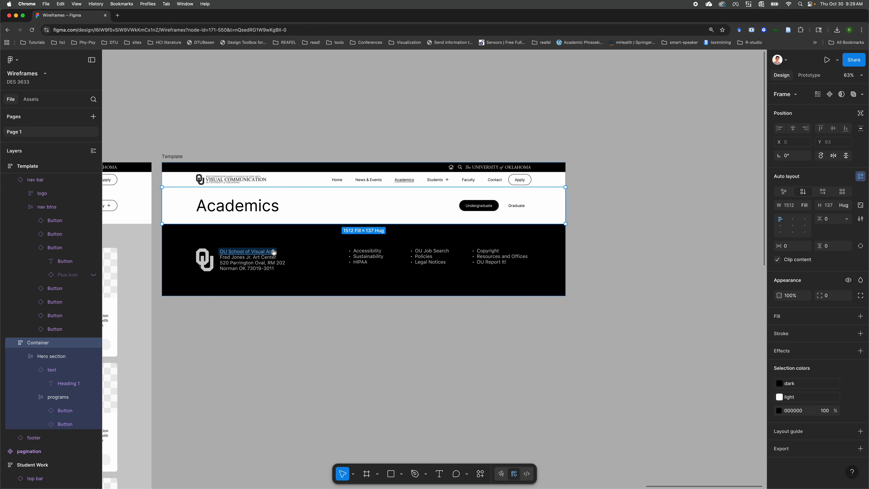
# Step: Copy the description text from the Undergraduate card on the Home page
pyautogui.click(371, 345)
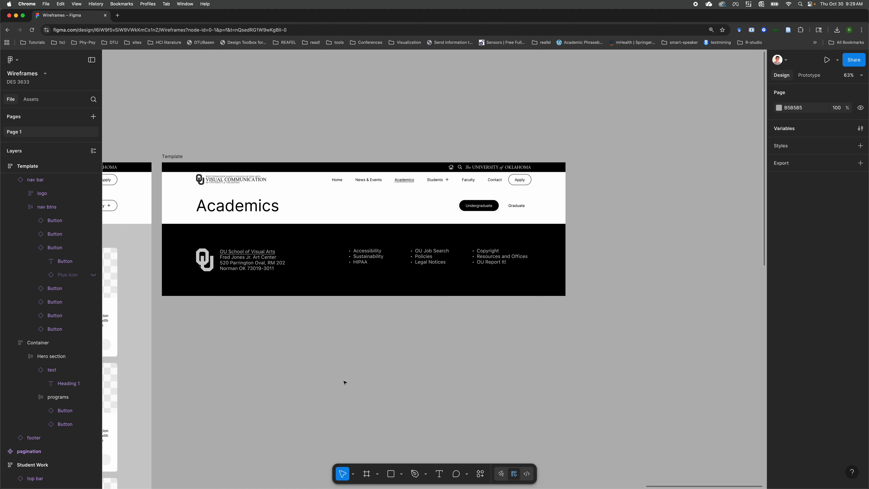
pyautogui.scroll(-5, 344, 382)
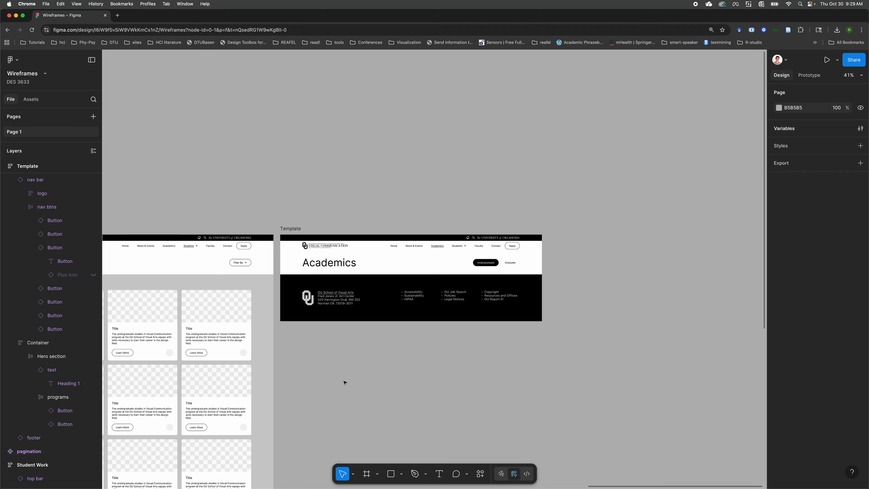
pyautogui.scroll(-2, 345, 383)
pyautogui.hscroll(-15, 345, 383)
pyautogui.scroll(-1, 345, 382)
pyautogui.scroll(2, 345, 382)
pyautogui.scroll(1, 345, 382)
pyautogui.hscroll(5, 345, 383)
pyautogui.hscroll(-4, 345, 383)
pyautogui.scroll(1, 345, 382)
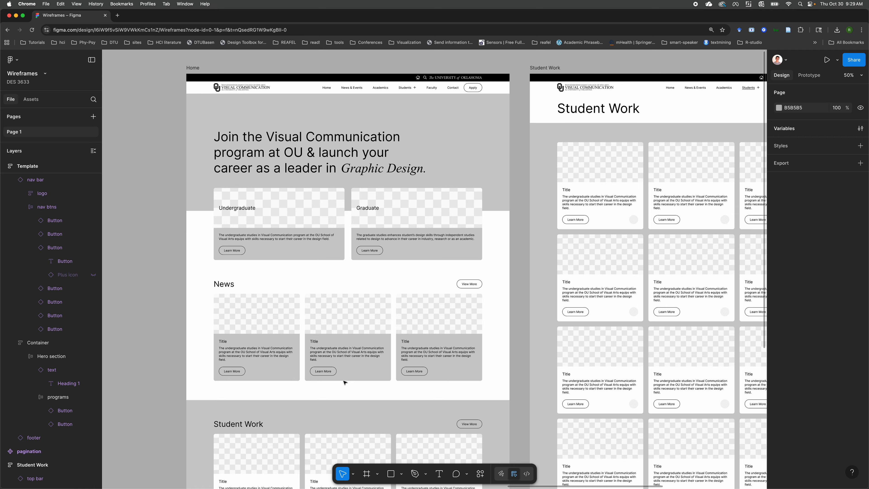
pyautogui.click(263, 238)
pyautogui.doubleClick(262, 238)
pyautogui.doubleClick(263, 239)
pyautogui.tripleClick(263, 239)
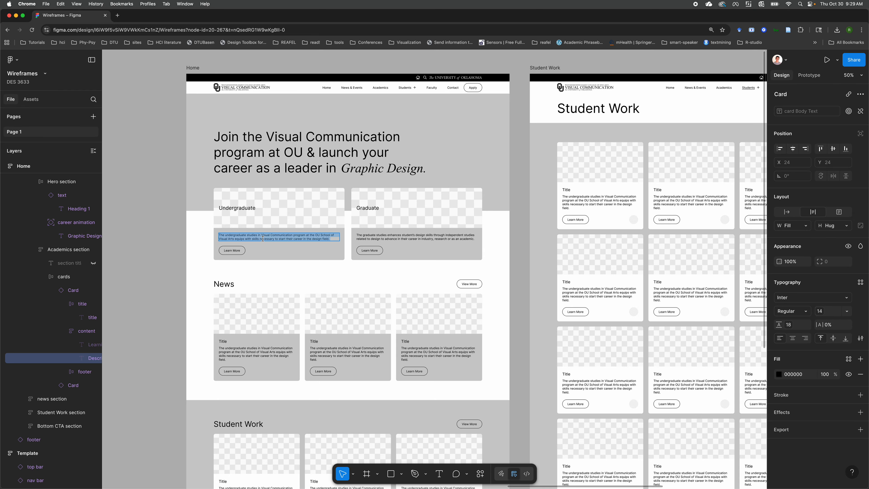
pyautogui.press('Escape')
# Step: Examine the Academics hero title and compare its section with the Undergraduate and Graduate cards on the Home page
pyautogui.hscroll(10, 484, 216)
pyautogui.scroll(3, 484, 215)
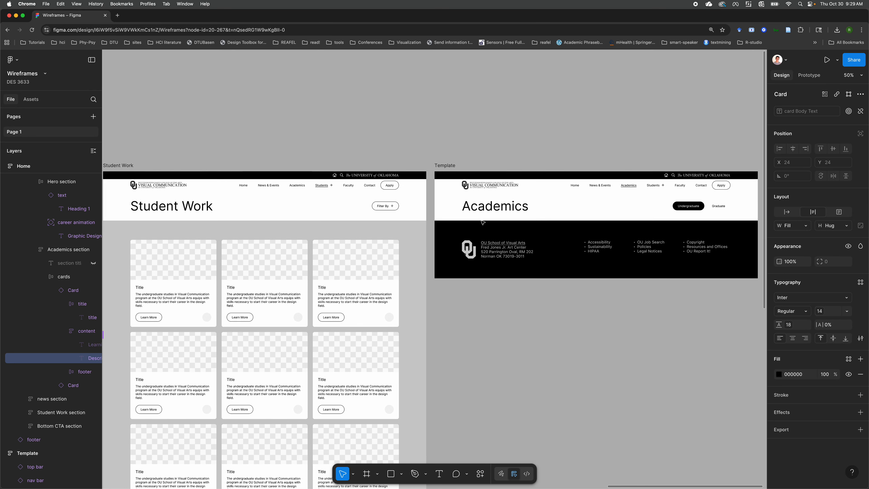
pyautogui.click(484, 210)
pyautogui.doubleClick(484, 209)
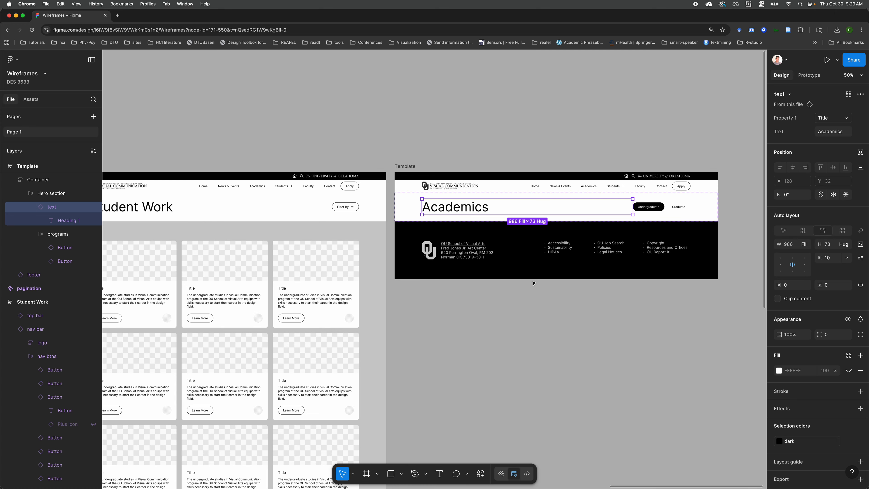
pyautogui.hscroll(-10, 492, 292)
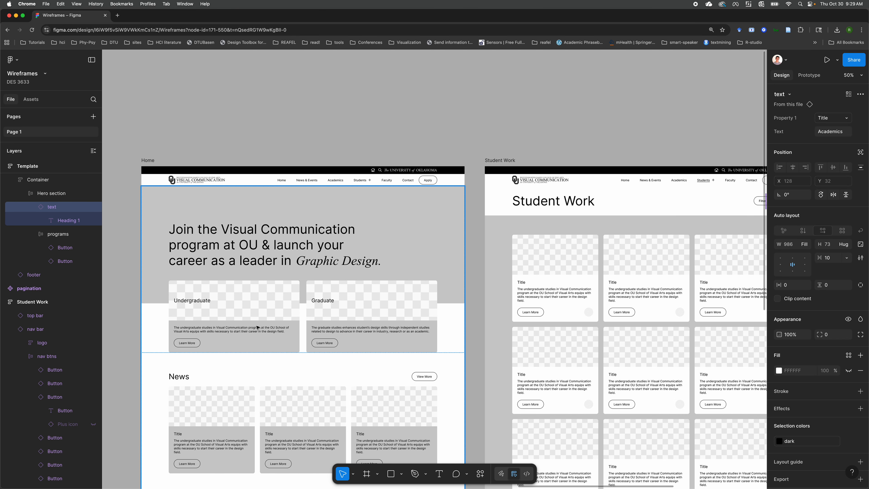
pyautogui.scroll(-5, 256, 327)
pyautogui.hscroll(2, 231, 323)
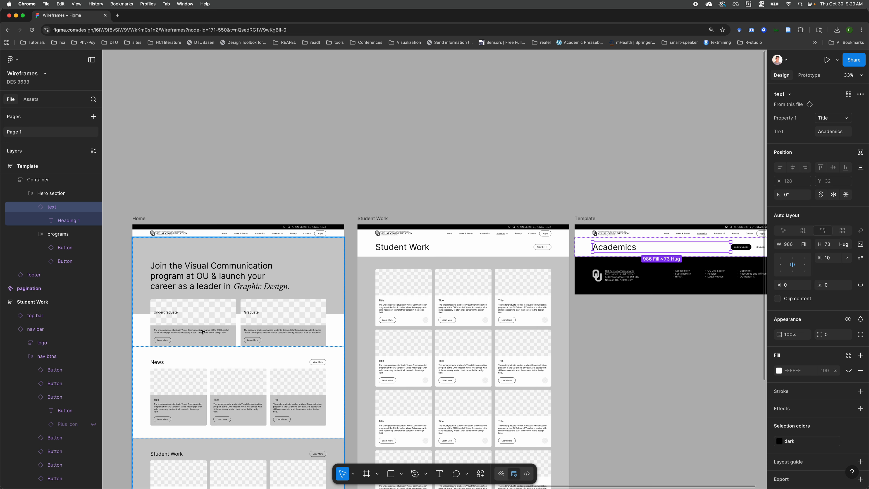
pyautogui.hscroll(3, 656, 253)
pyautogui.scroll(5, 657, 253)
pyautogui.scroll(3, 657, 253)
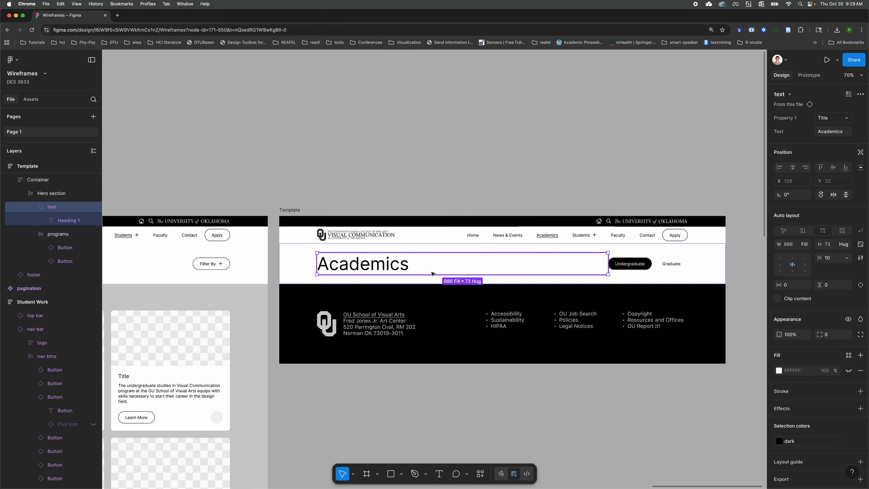
pyautogui.hscroll(-5, 432, 273)
pyautogui.hscroll(3, 480, 247)
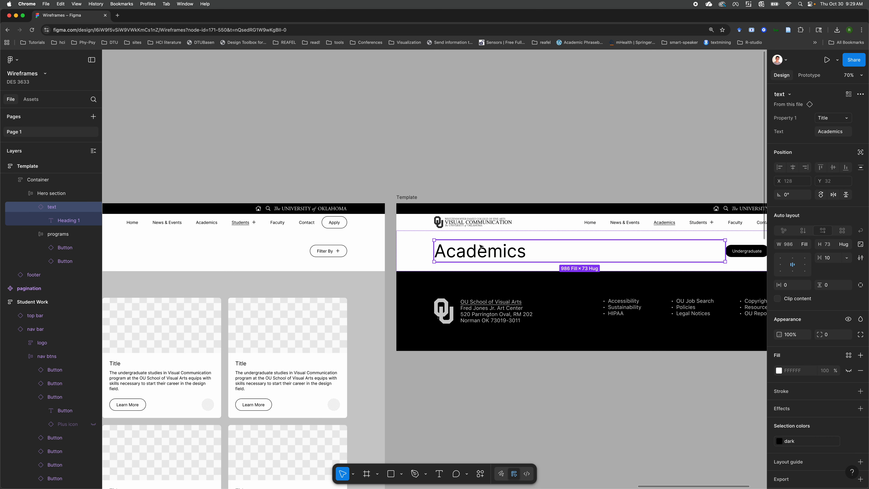
# Step: Paste the copied undergraduate description into the Hero section of the Academics page, collapsing its text and programs layers
pyautogui.click(490, 268)
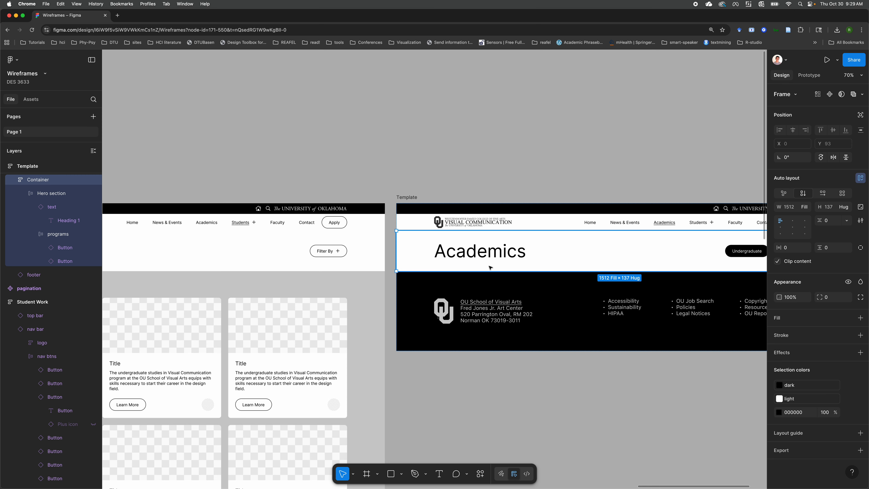
pyautogui.click(25, 196)
pyautogui.click(25, 196)
pyautogui.click(25, 194)
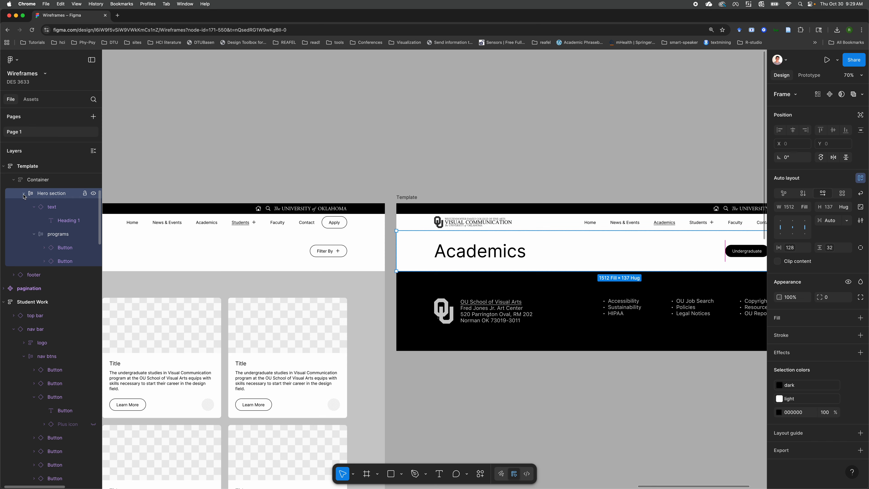
pyautogui.click(34, 207)
pyautogui.click(34, 221)
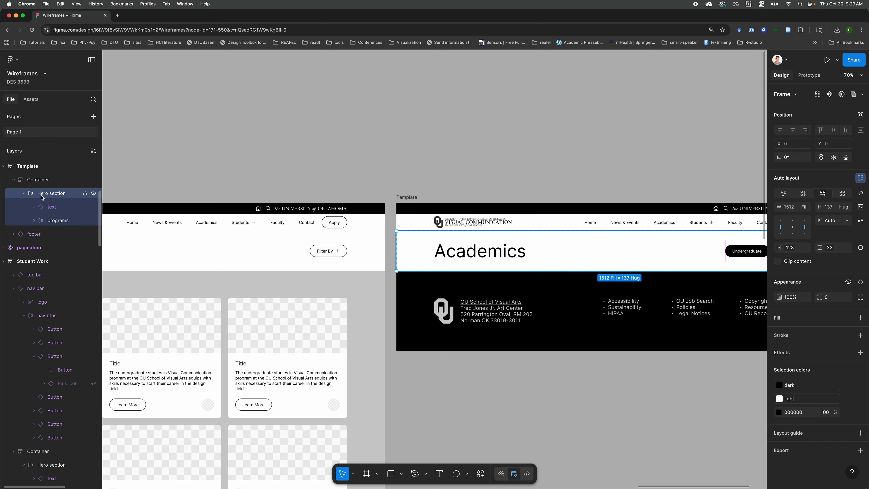
pyautogui.press('super+v')
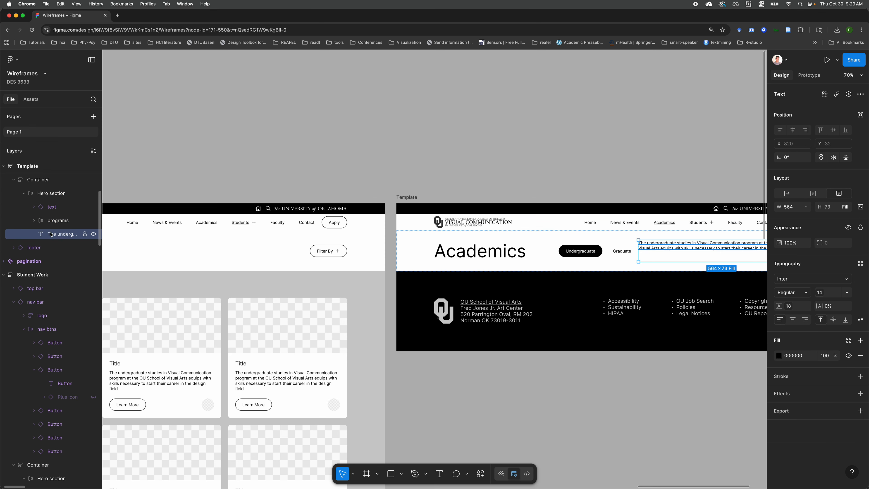
# Step: Move the pasted description out of the Hero section to directly below it inside the Container, and select its text layer
pyautogui.moveTo(48, 233); pyautogui.dragTo(44, 191)
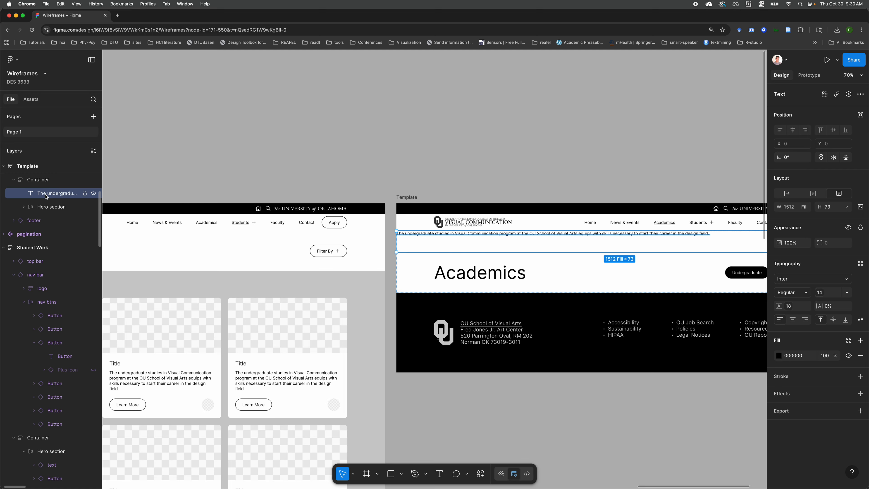
pyautogui.press('Down')
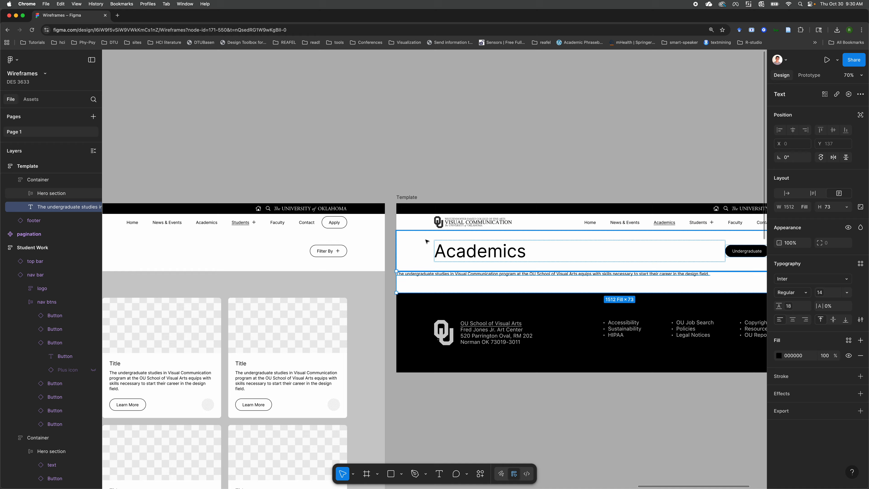
pyautogui.hscroll(5, 398, 237)
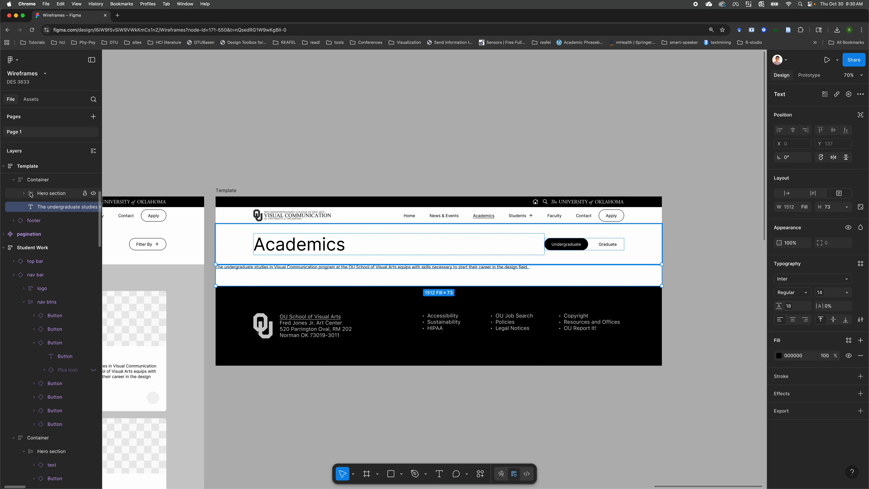
pyautogui.click(48, 193)
pyautogui.click(45, 208)
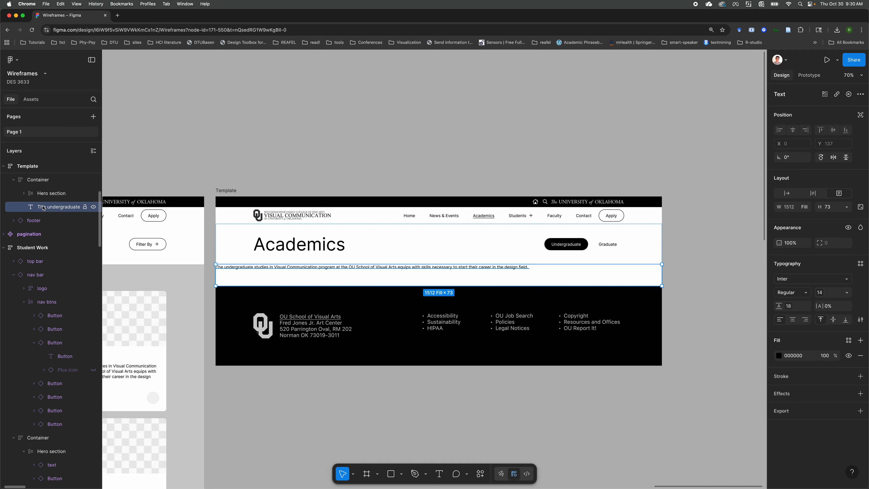
# Step: Wrap the undergraduate description text in an auto layout frame and name the frame description
pyautogui.scroll(1, 43, 208)
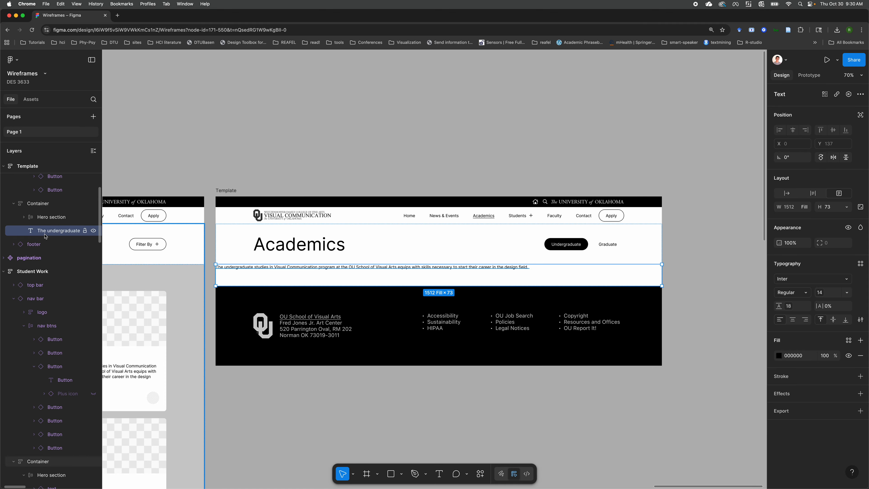
pyautogui.hotkey('shift', 'a')
pyautogui.doubleClick(48, 230)
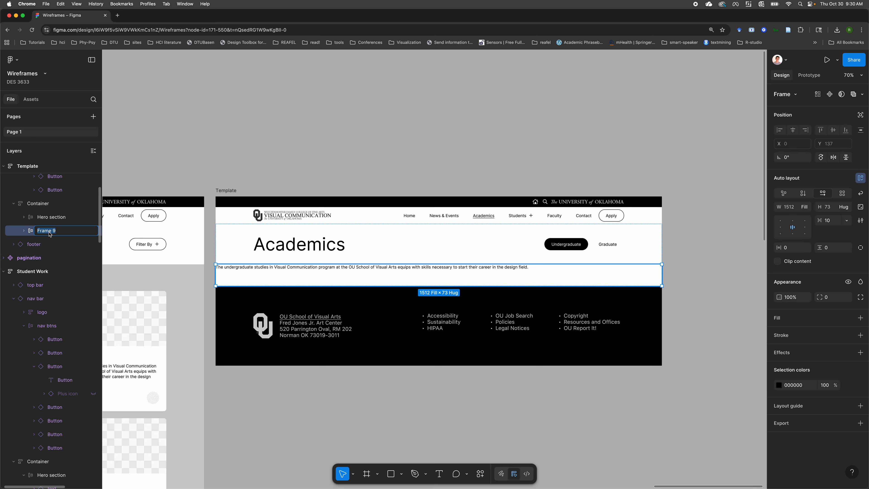
pyautogui.write('about')
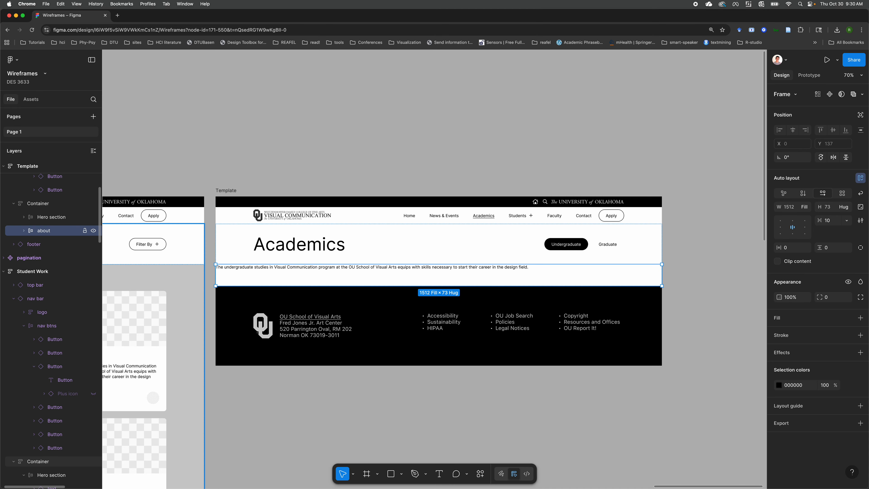
pyautogui.doubleClick(43, 234)
pyautogui.write('desc')
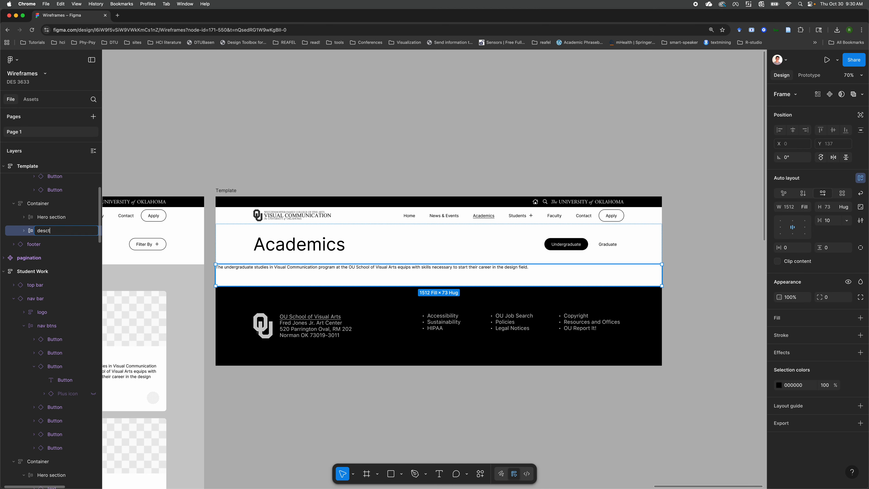
pyautogui.write('ription')
pyautogui.press('Return')
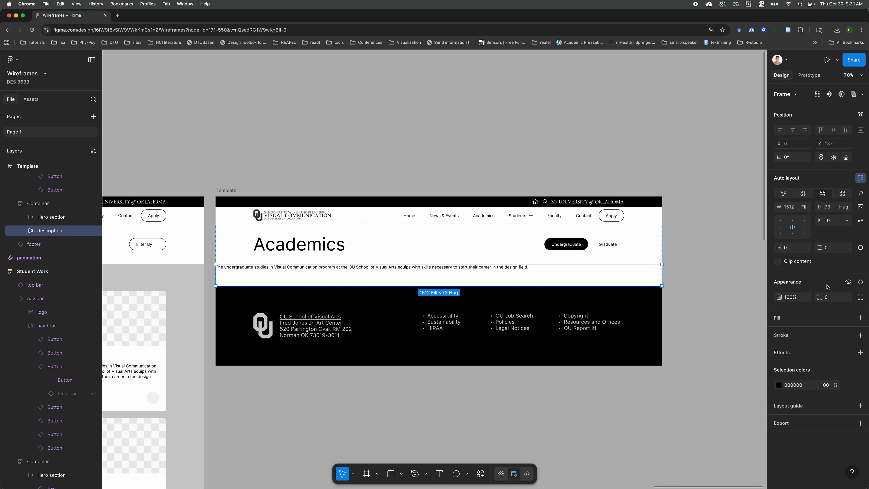
# Step: Set the description frame's horizontal padding to the huge spacing variable (128)
pyautogui.click(847, 221)
pyautogui.click(849, 221)
pyautogui.click(806, 247)
pyautogui.scroll(-2, 775, 361)
pyautogui.scroll(-2, 775, 361)
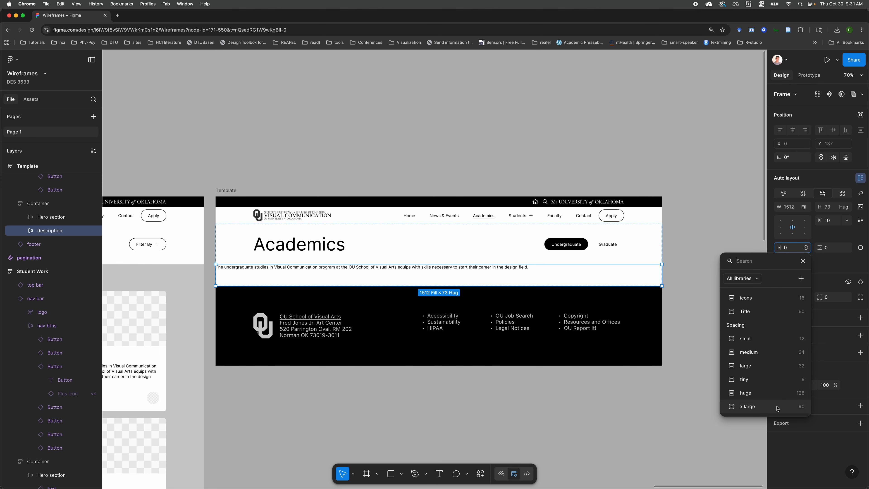
pyautogui.click(753, 393)
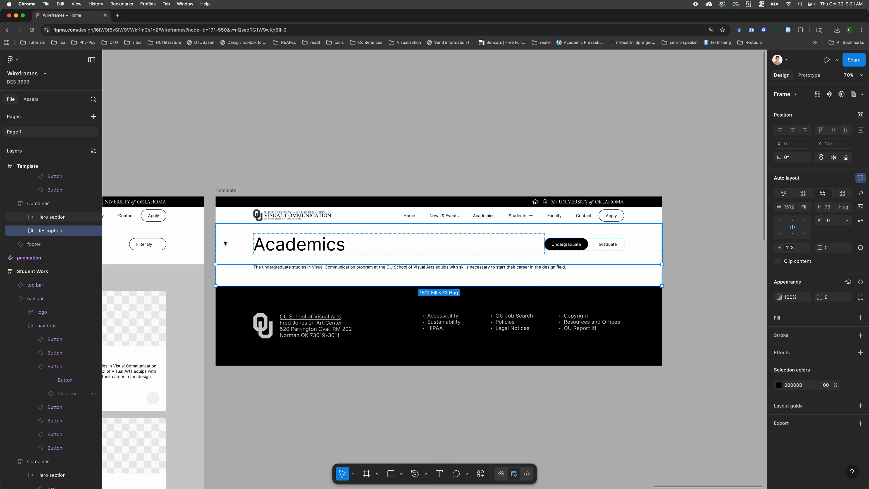
# Step: Set the undergraduate description text's height to hug its contents, and collapse the description frame's layer
pyautogui.doubleClick(285, 268)
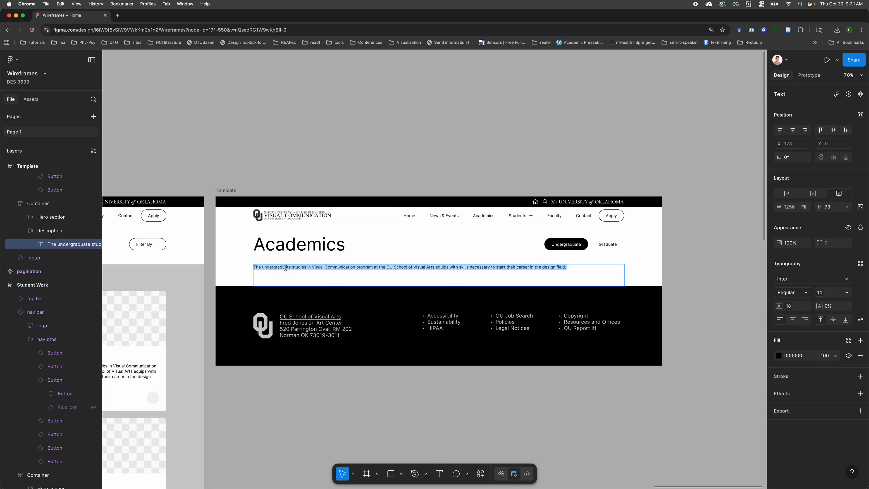
pyautogui.write('/')
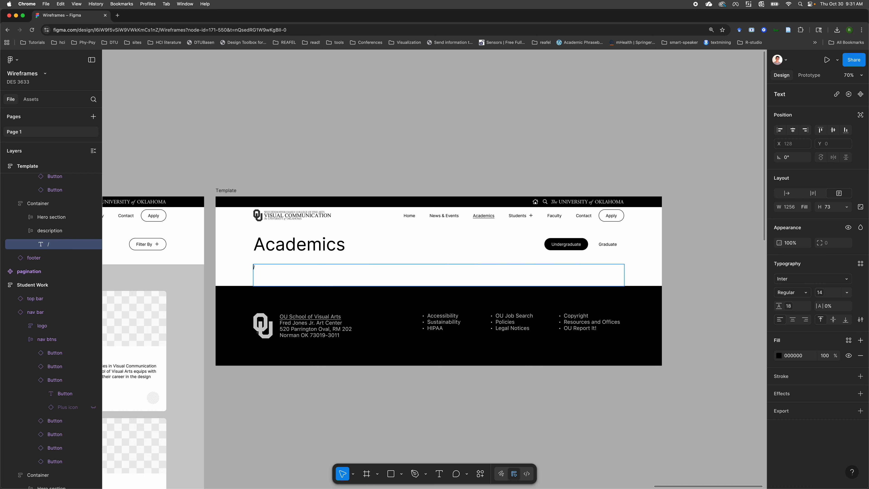
pyautogui.press('super+z')
pyautogui.press('Right')
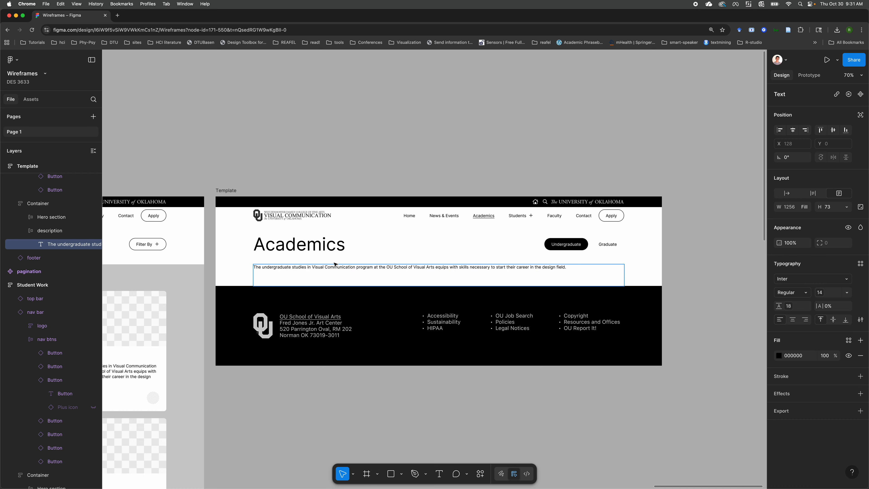
pyautogui.press('Escape')
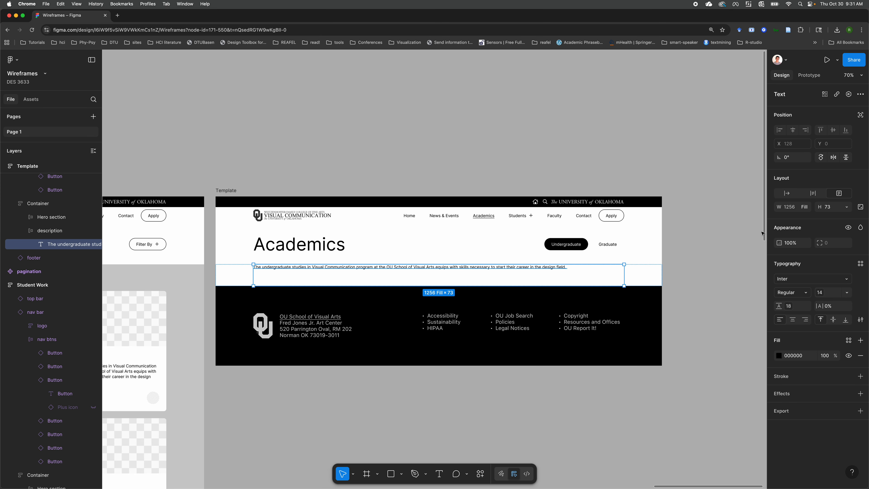
pyautogui.click(846, 206)
pyautogui.click(824, 227)
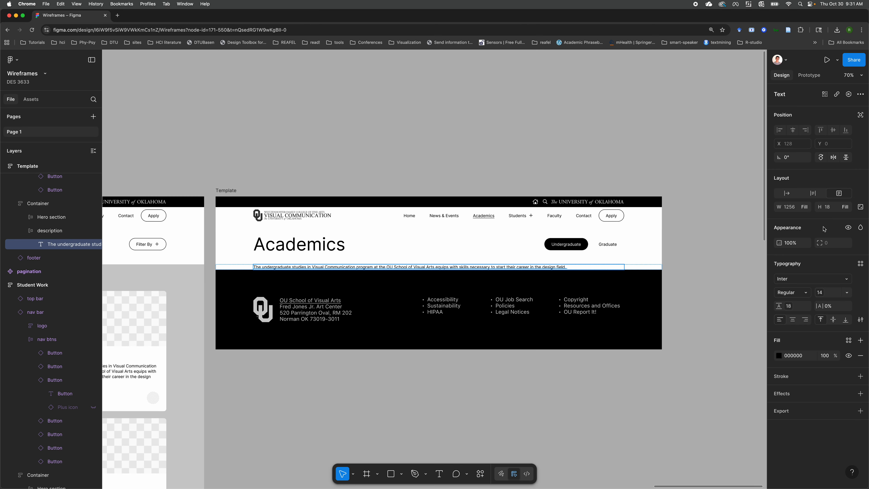
pyautogui.click(846, 207)
pyautogui.click(824, 197)
pyautogui.click(808, 207)
pyautogui.click(780, 208)
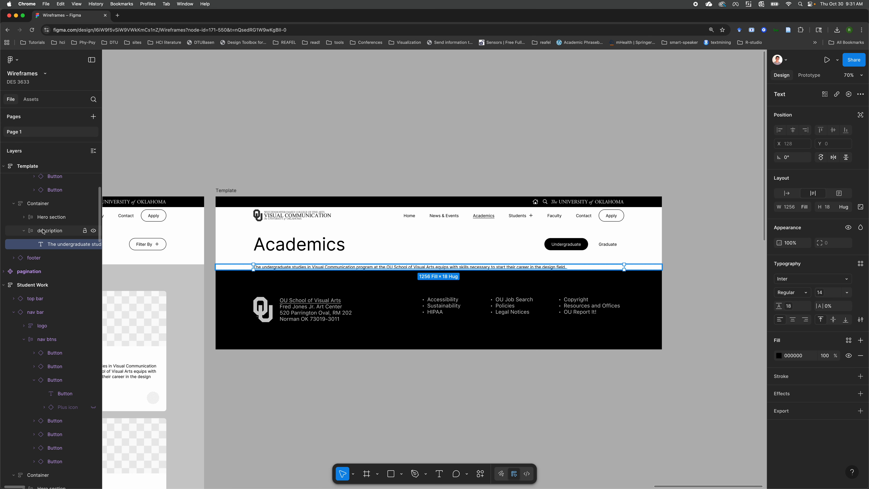
pyautogui.click(28, 233)
pyautogui.click(24, 231)
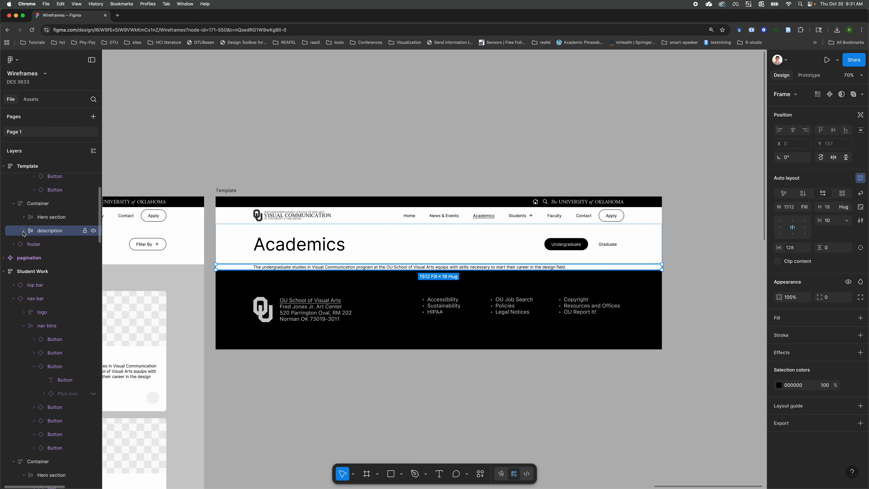
pyautogui.click(450, 435)
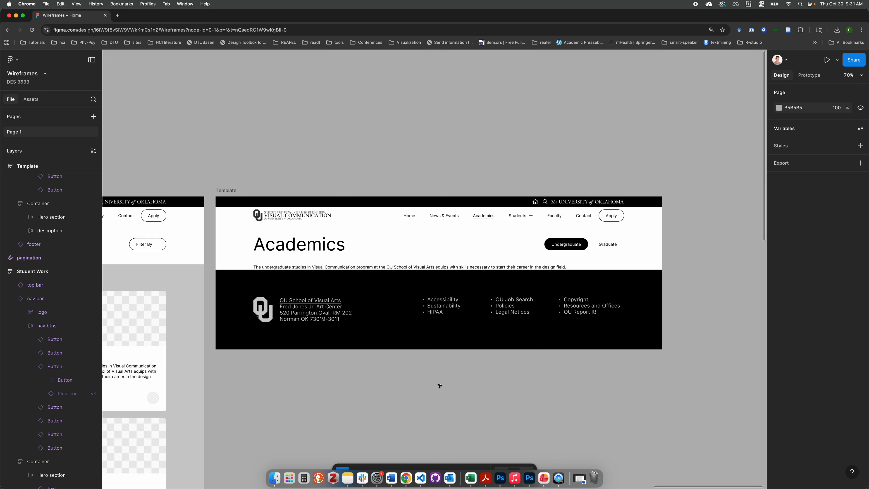
# Step: Copy the news section from the Home page
pyautogui.scroll(-5, 439, 386)
pyautogui.scroll(-10, 439, 386)
pyautogui.hscroll(-5, 440, 386)
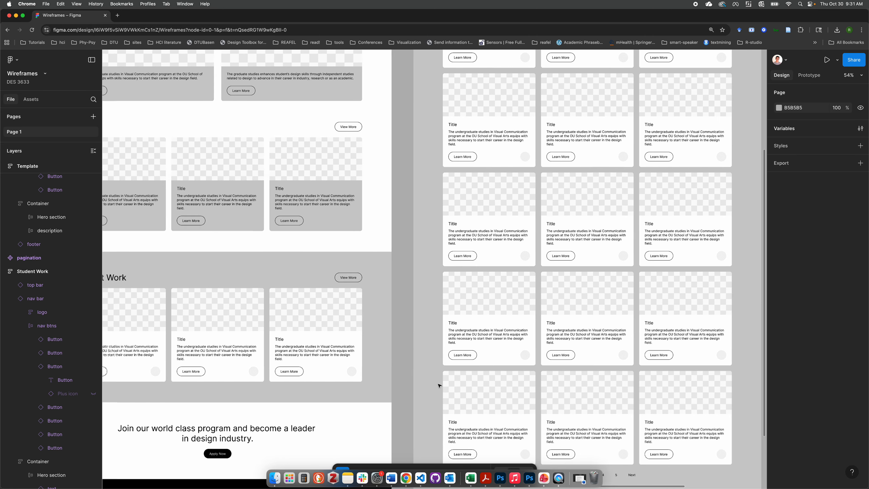
pyautogui.hscroll(-5, 439, 386)
pyautogui.scroll(-2, 439, 386)
pyautogui.click(296, 225)
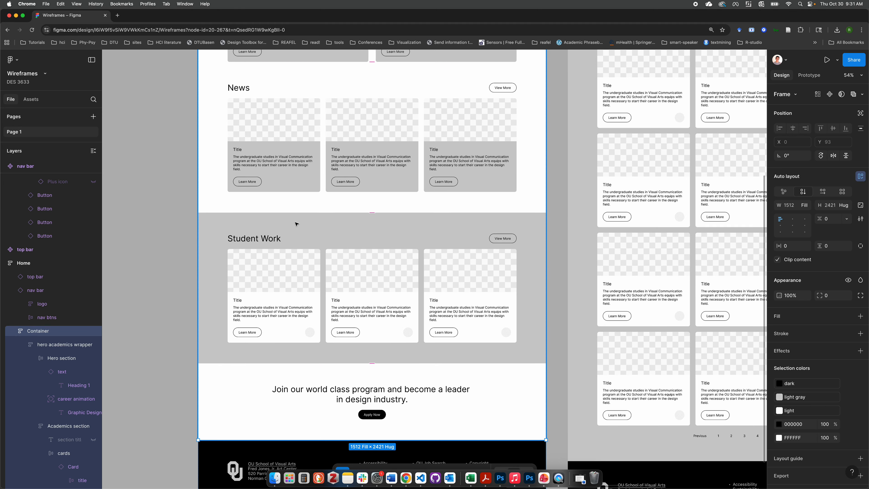
pyautogui.click(295, 224)
pyautogui.scroll(3, 295, 225)
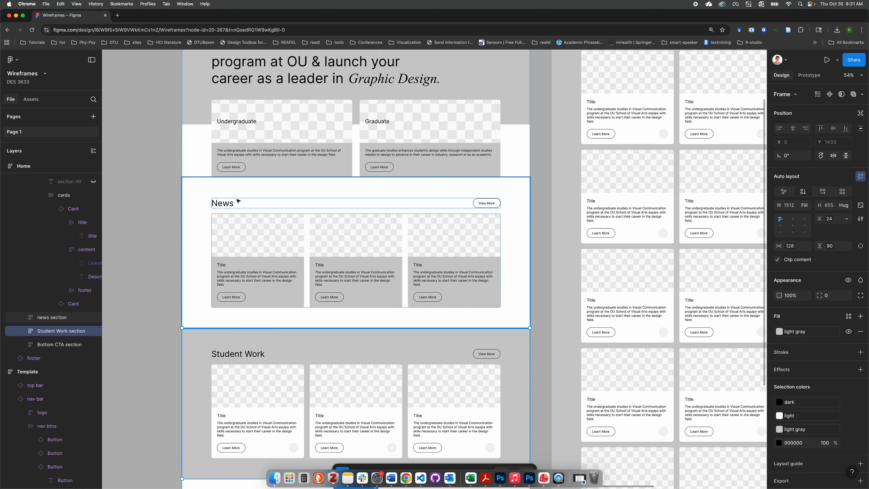
pyautogui.click(262, 190)
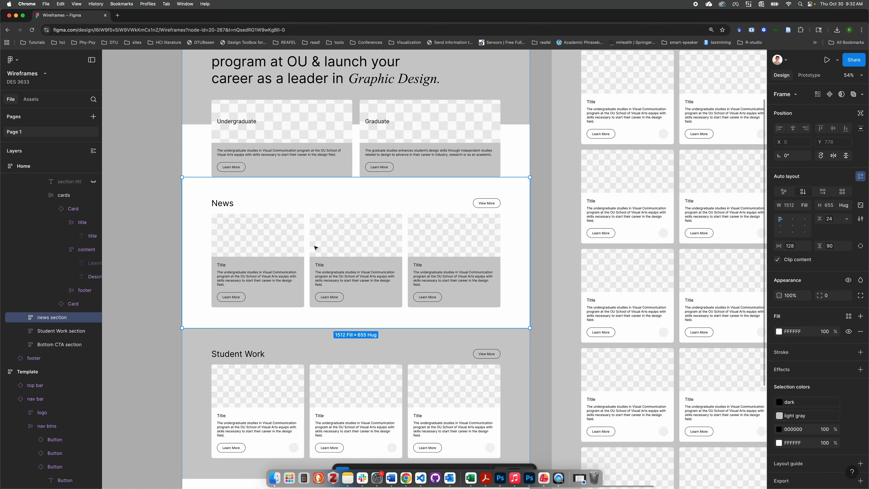
# Step: Paste the copied news section into the Academics page's Container, below the description
pyautogui.hscroll(15, 315, 221)
pyautogui.scroll(-5, 316, 221)
pyautogui.hscroll(-10, 315, 221)
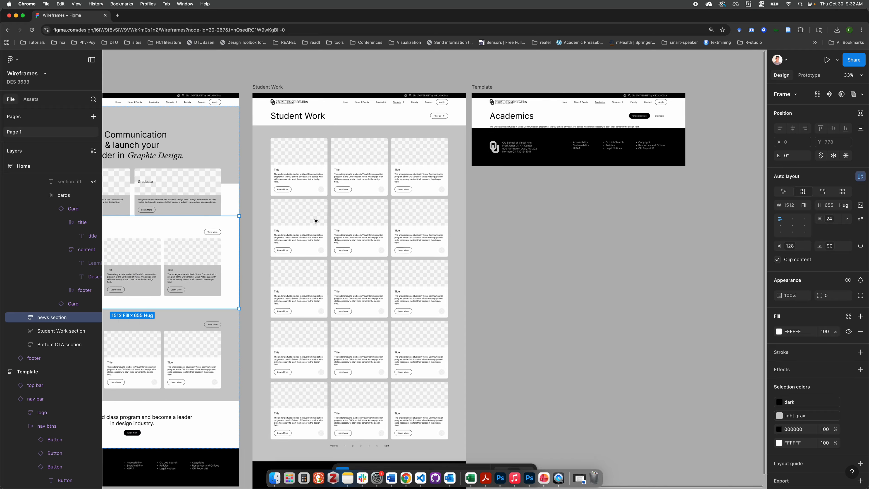
pyautogui.hscroll(8, 254, 208)
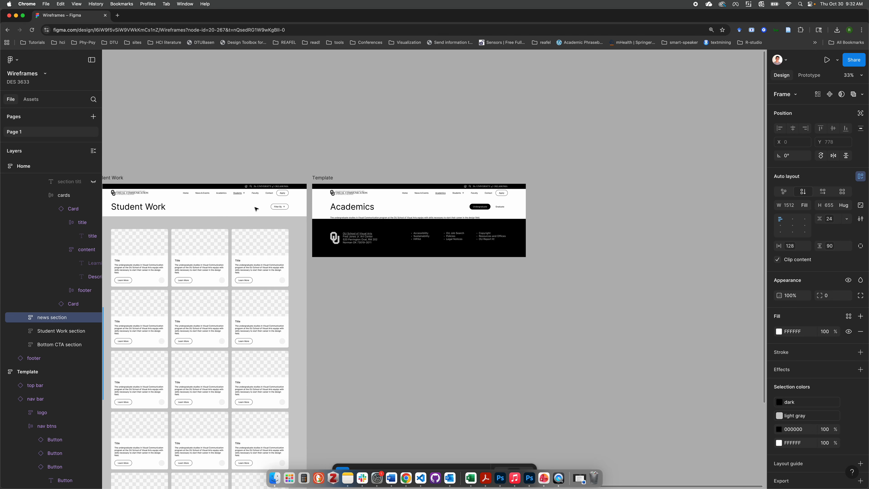
pyautogui.scroll(3, 454, 151)
pyautogui.click(287, 238)
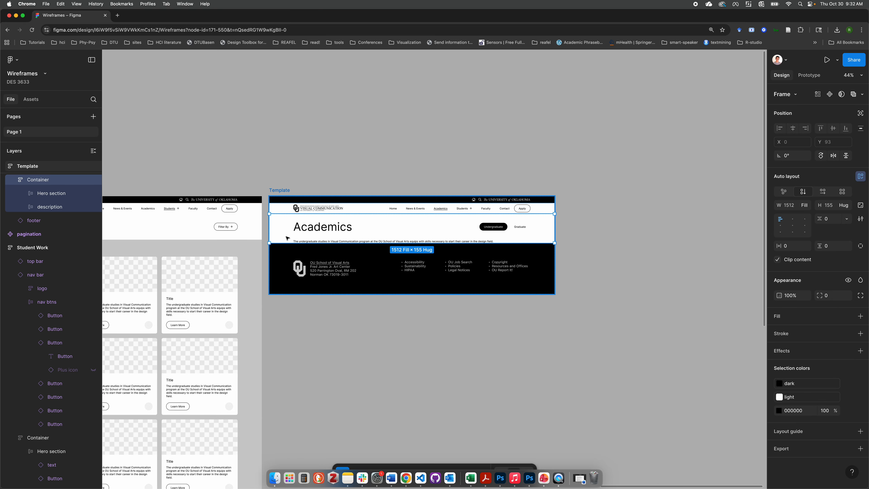
pyautogui.hotkey('ctrl', 'v')
# Step: Rename the pasted news section layer as Year plan
pyautogui.doubleClick(52, 221)
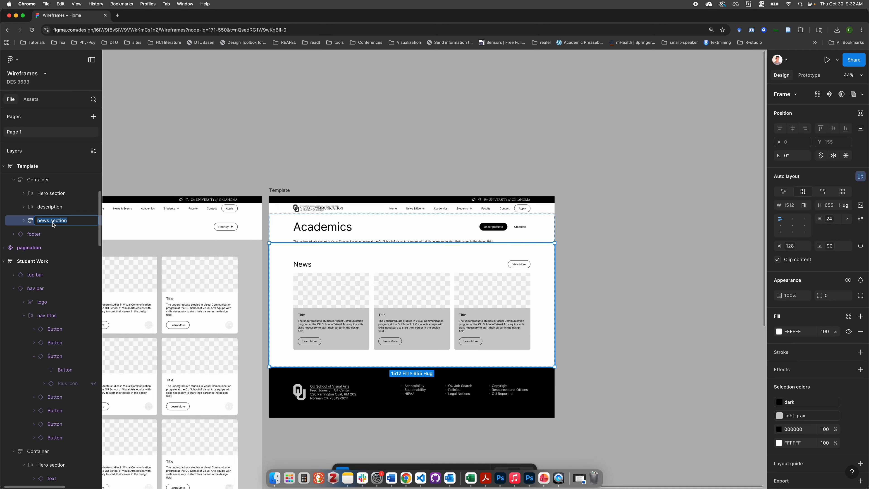
pyautogui.write('Year plan')
pyautogui.press('Return')
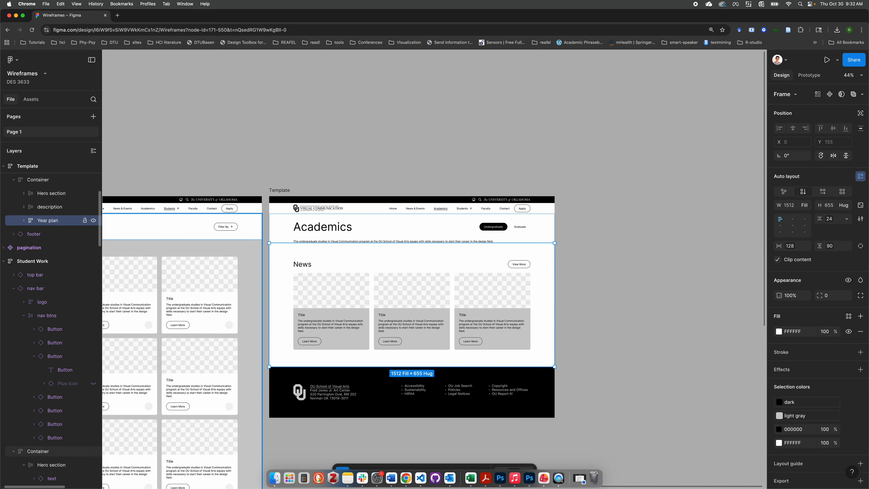
# Step: Delete the row of three cards (Frame 4) from the Year plan section
pyautogui.click(333, 303)
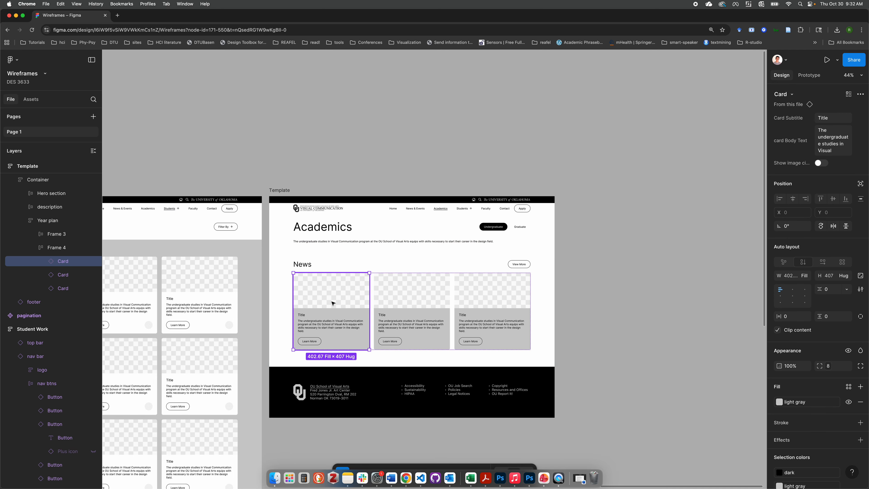
pyautogui.click(59, 251)
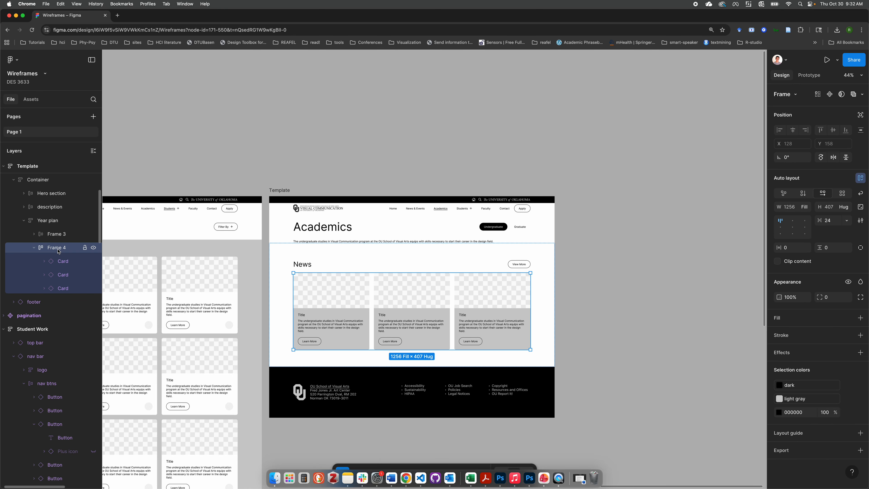
pyautogui.click(34, 248)
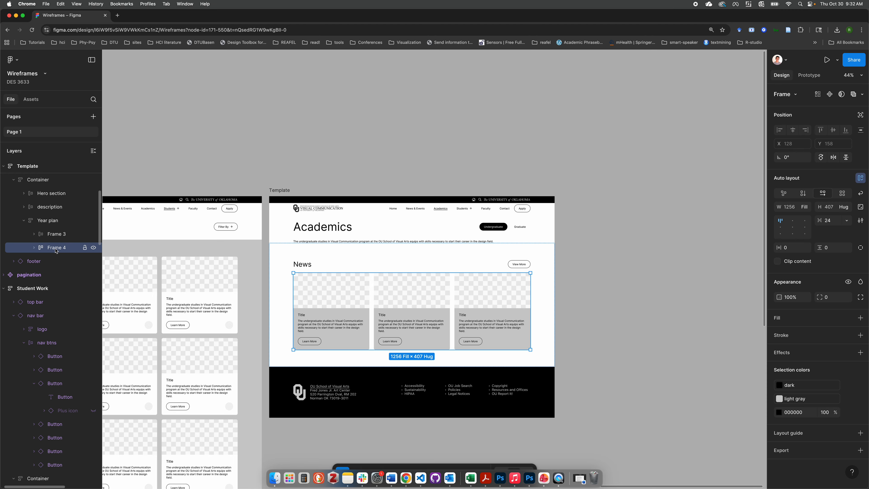
pyautogui.press('Delete')
pyautogui.scroll(3, 365, 237)
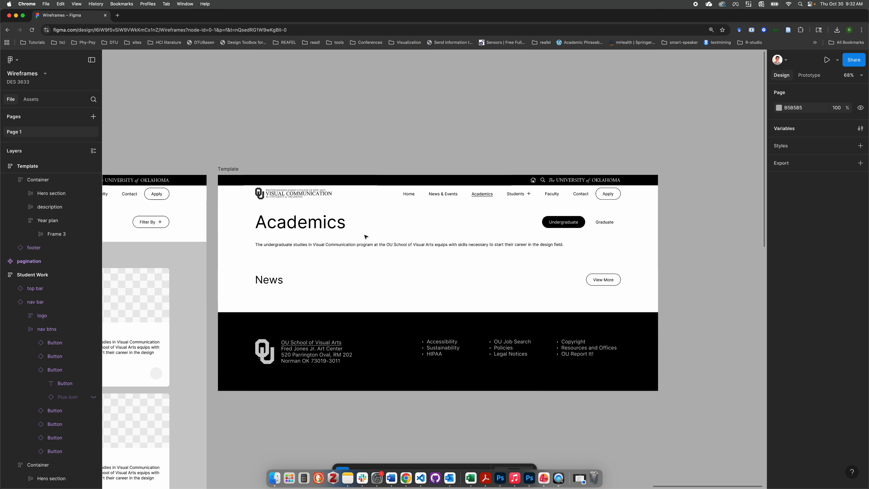
# Step: Delete the undergraduate description text inside the description frame
pyautogui.click(322, 246)
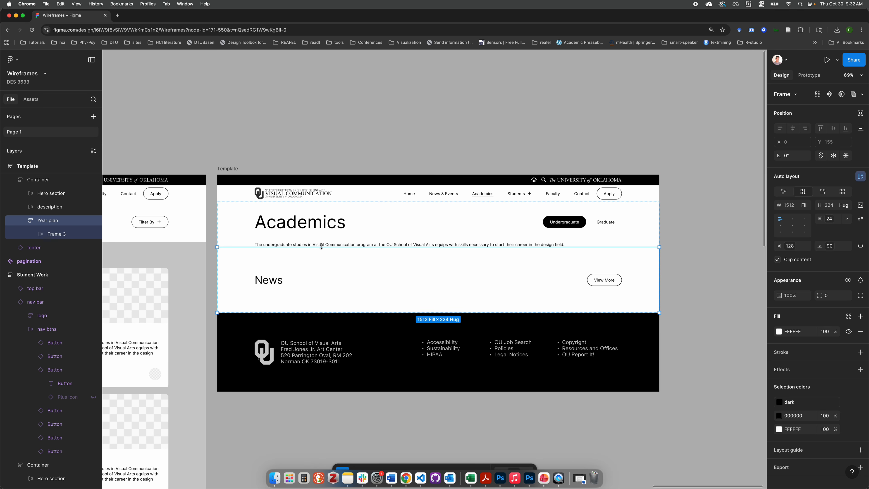
pyautogui.click(319, 244)
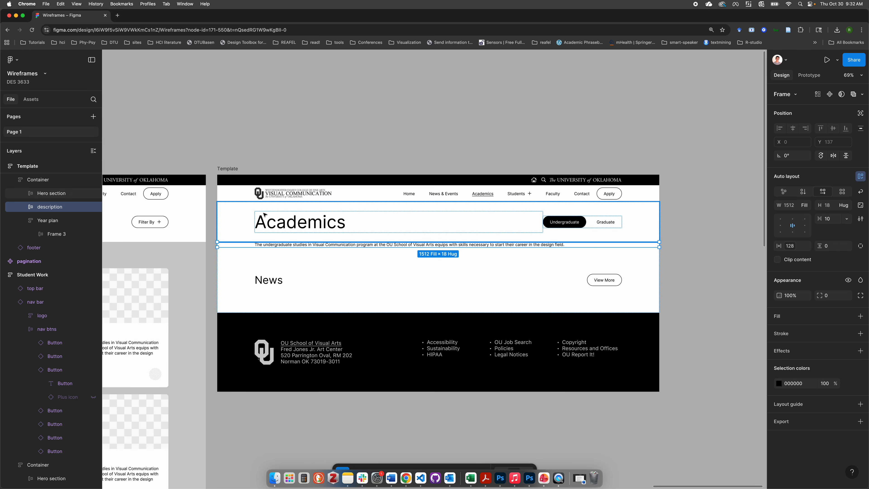
pyautogui.click(23, 207)
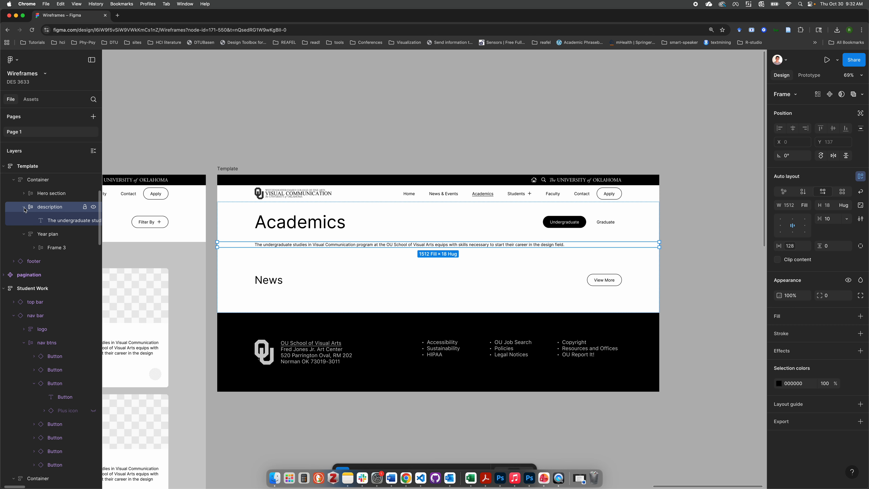
pyautogui.click(52, 221)
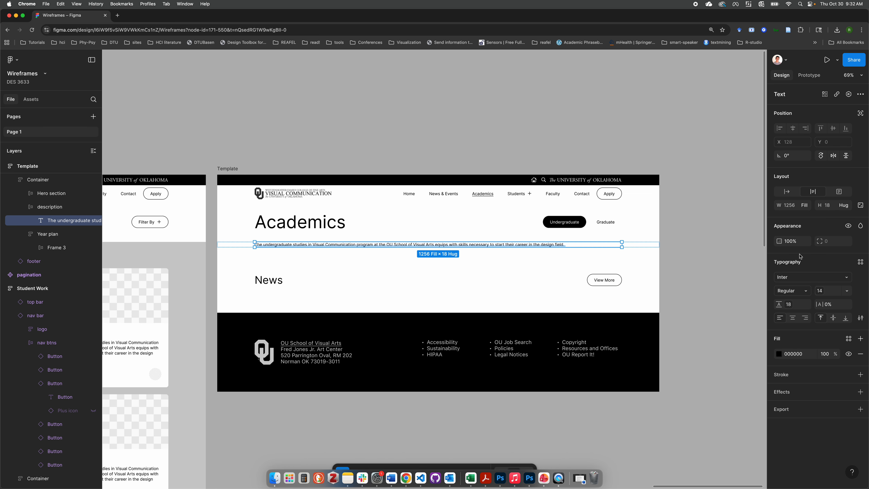
pyautogui.click(48, 207)
pyautogui.click(54, 222)
pyautogui.doubleClick(314, 244)
pyautogui.press('BackSpace')
pyautogui.click(294, 131)
# Step: Insert an instance of the text component from the file's assets, using the Heading 2 variant
pyautogui.click(31, 99)
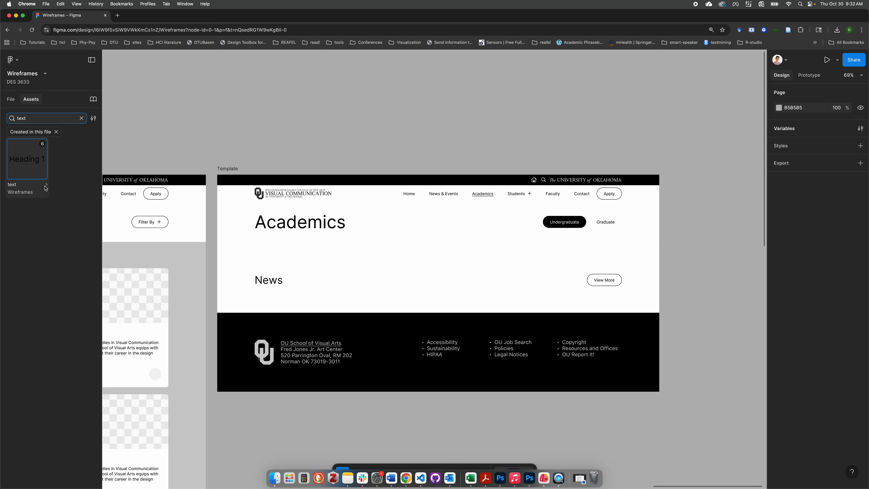
pyautogui.click(45, 186)
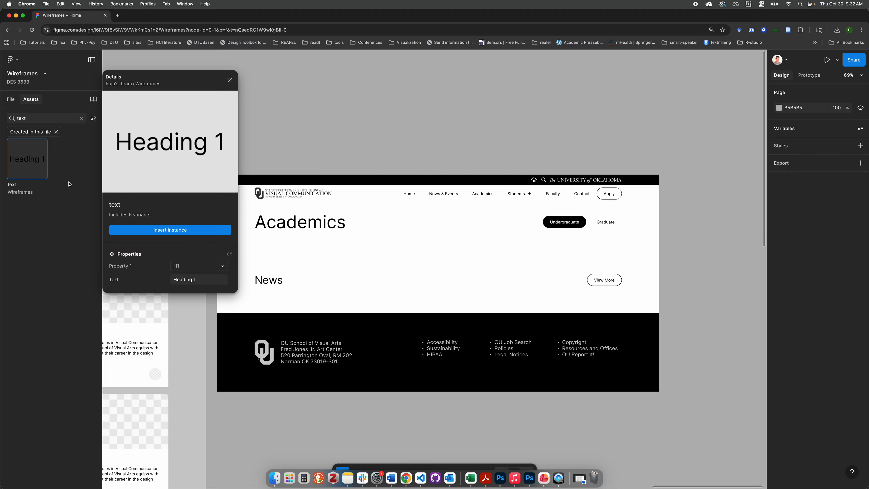
pyautogui.click(215, 270)
pyautogui.click(179, 277)
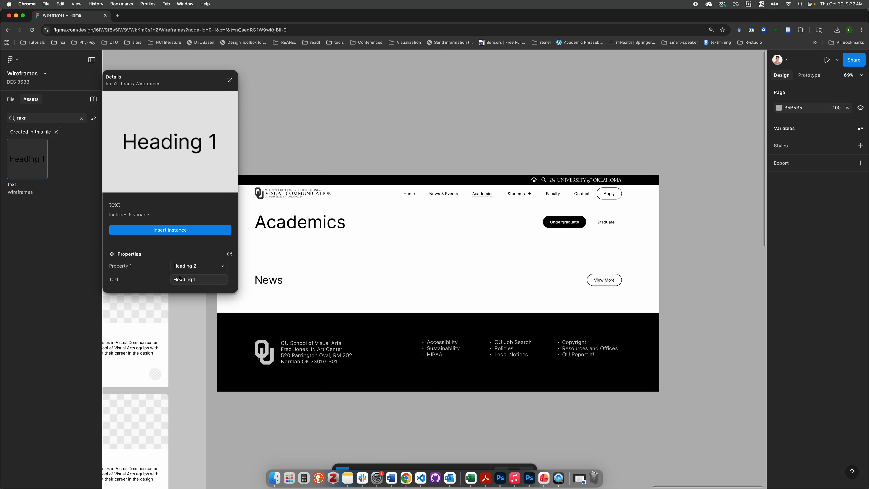
pyautogui.click(176, 236)
# Step: Replace the new text instance's Text property with the copied undergraduate description
pyautogui.click(830, 132)
pyautogui.press('super+v')
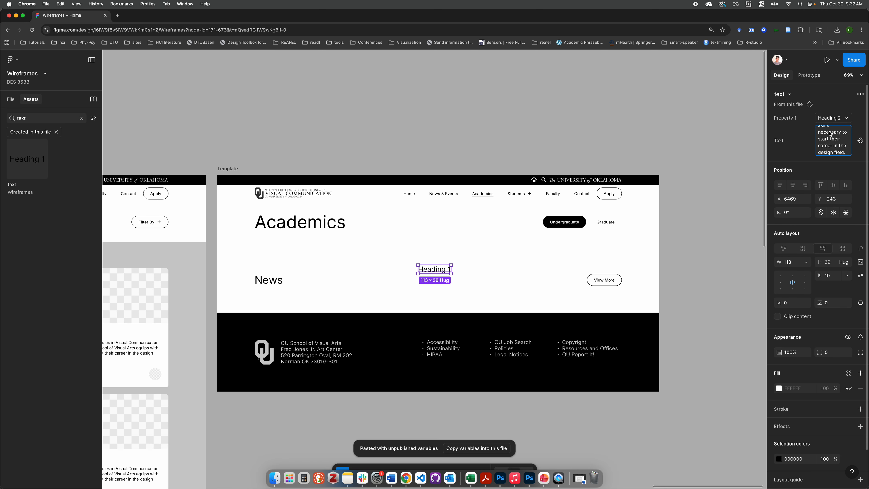
pyautogui.click(724, 141)
pyautogui.click(433, 278)
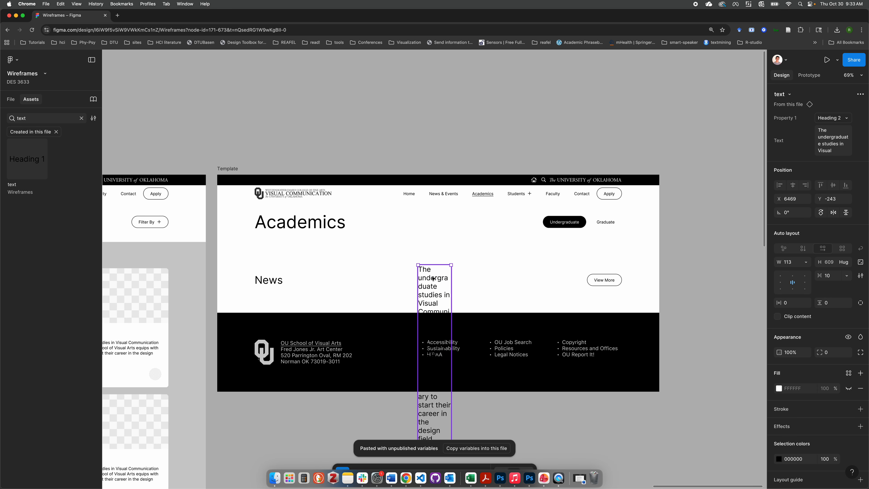
# Step: Move the text instance into the description frame inside the Academics page's Container
pyautogui.click(11, 99)
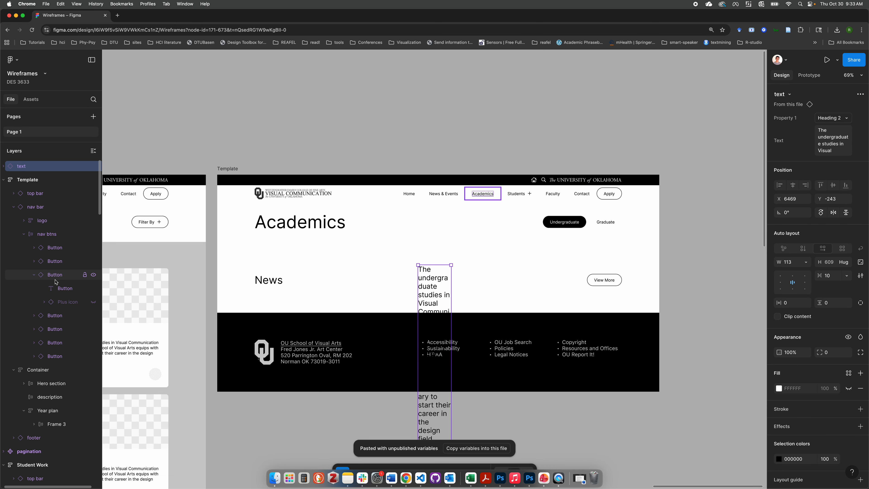
pyautogui.scroll(-2, 55, 282)
pyautogui.scroll(2, 41, 180)
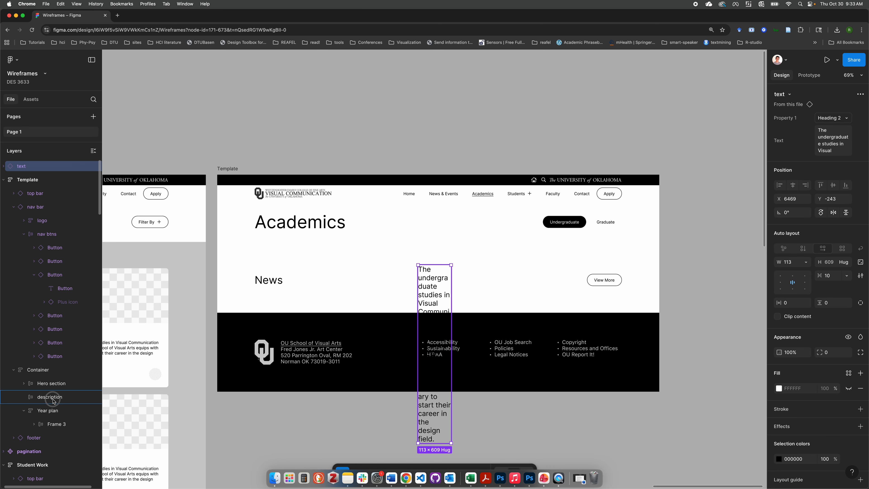
pyautogui.moveTo(49, 398); pyautogui.dragTo(49, 398)
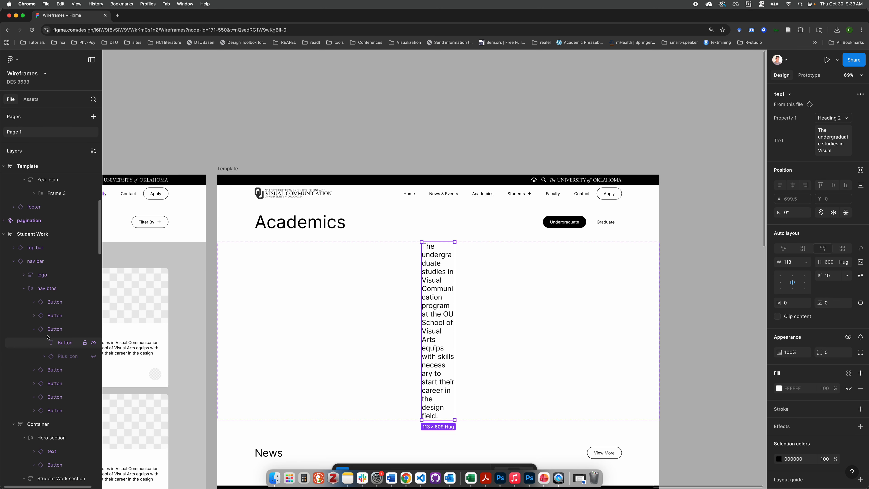
pyautogui.scroll(-2, 444, 308)
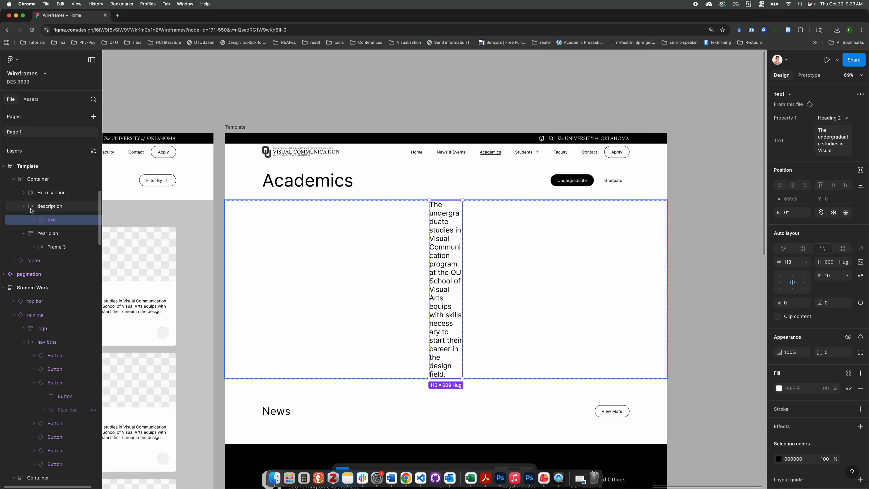
# Step: Set the description text instance's width to Fill container
pyautogui.click(807, 263)
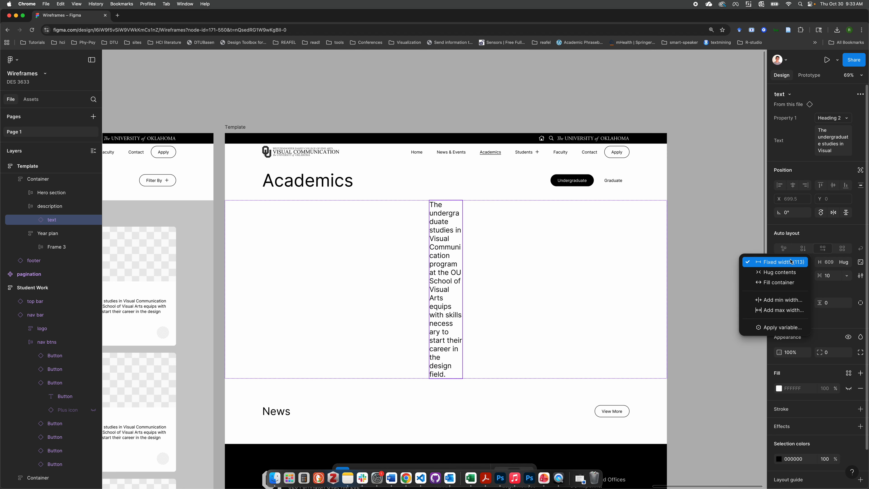
pyautogui.click(785, 283)
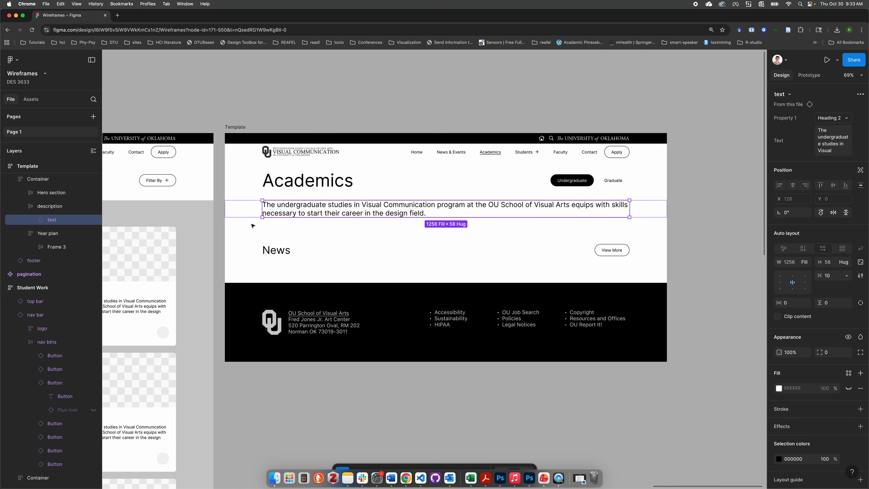
pyautogui.click(263, 74)
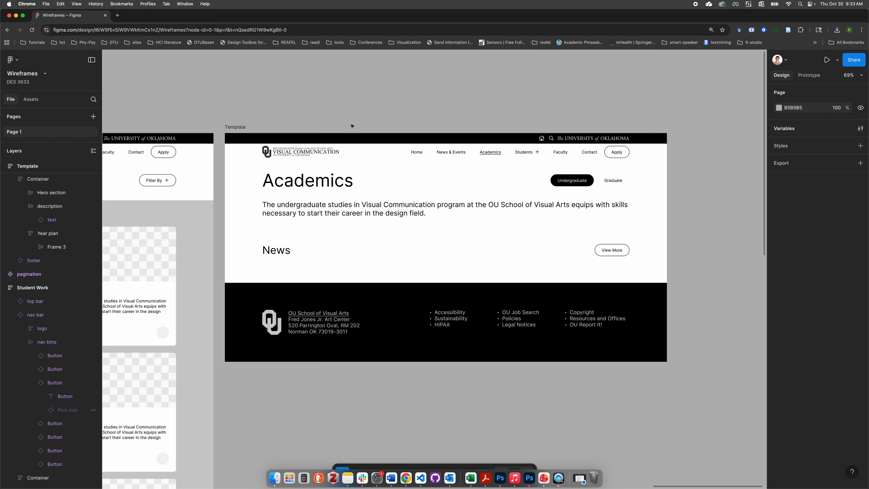
# Step: Switch the description text instance to the H1 variant
pyautogui.click(303, 209)
pyautogui.doubleClick(303, 209)
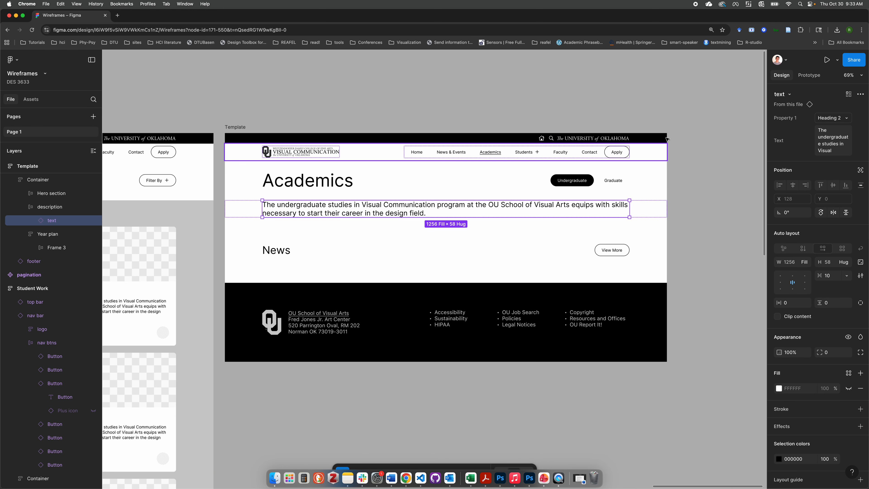
pyautogui.click(846, 118)
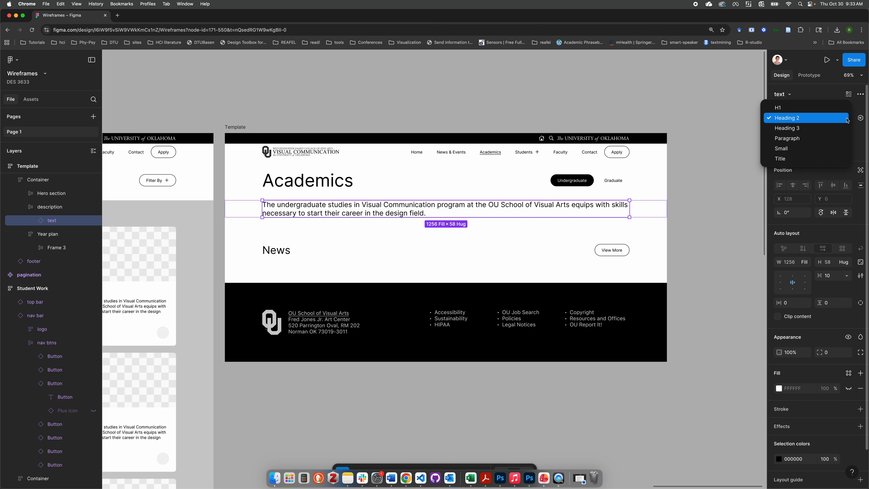
pyautogui.click(790, 107)
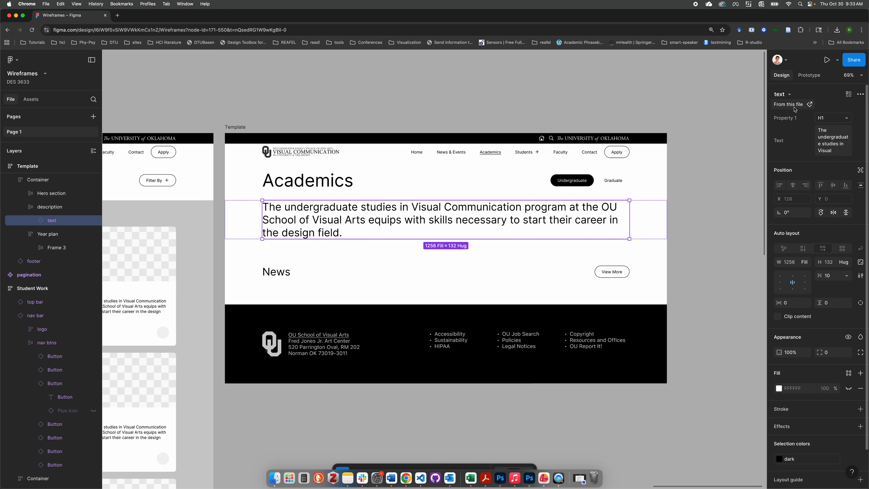
pyautogui.click(710, 227)
pyautogui.tripleClick(321, 220)
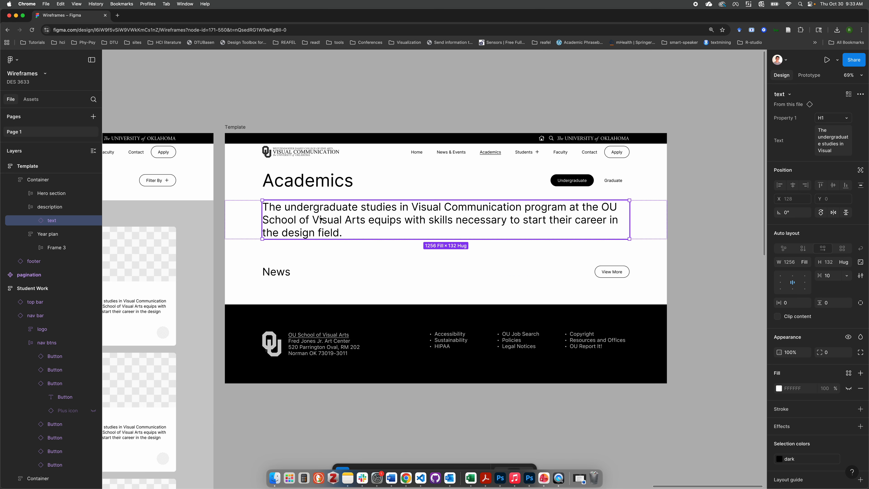
pyautogui.click(380, 117)
pyautogui.click(374, 229)
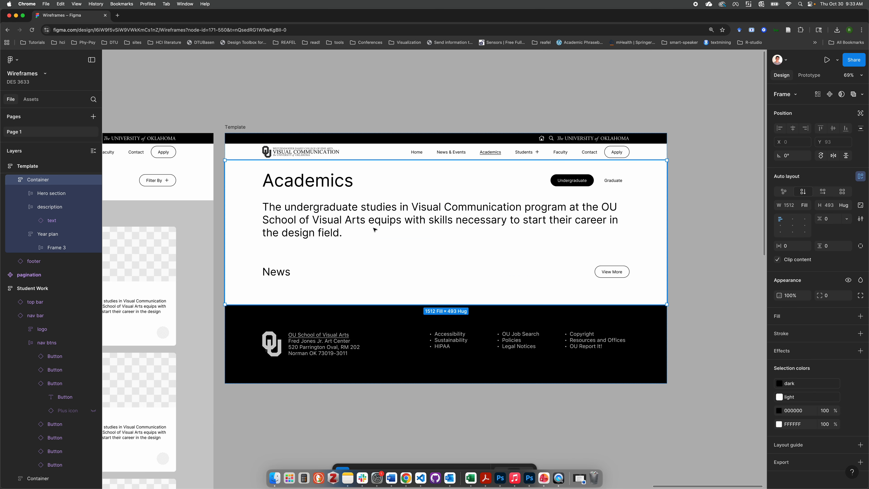
pyautogui.doubleClick(373, 229)
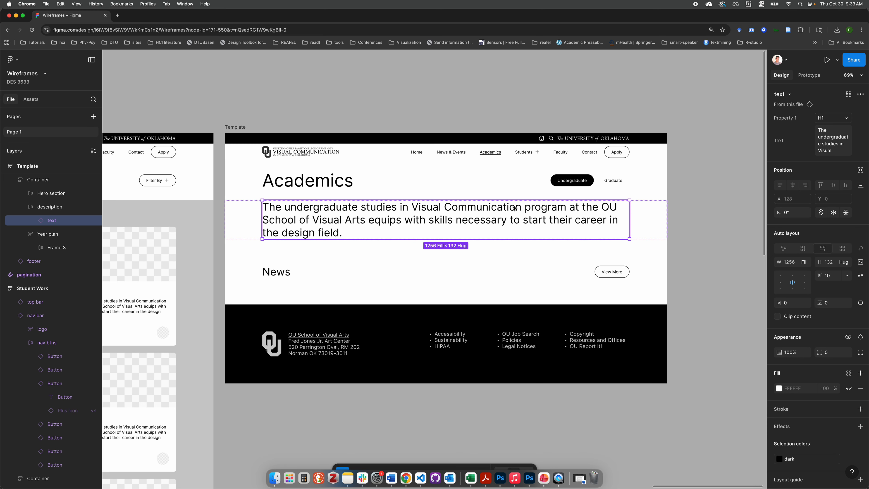
pyautogui.click(479, 94)
pyautogui.click(310, 236)
pyautogui.click(310, 236)
pyautogui.click(287, 289)
pyautogui.click(302, 213)
pyautogui.click(659, 214)
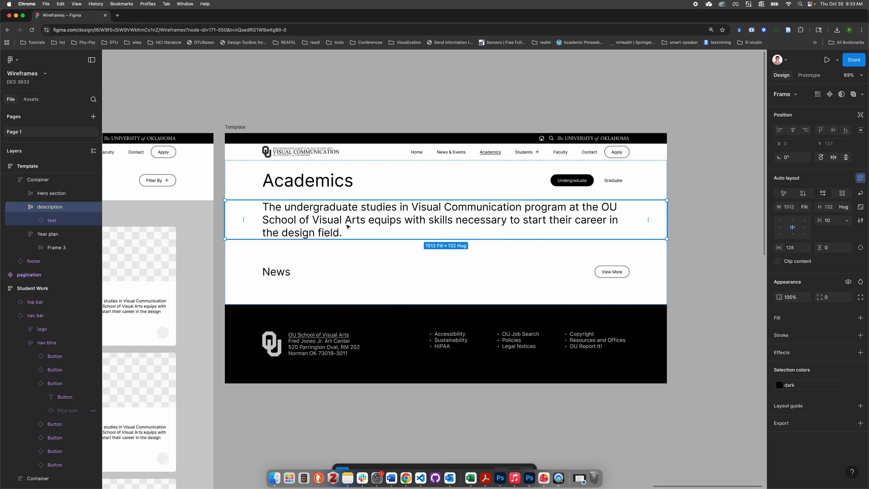
# Step: Compare the Academics description and Year plan section with the text and section layouts on the Home and Student Work pages
pyautogui.hscroll(-20, 348, 226)
pyautogui.scroll(-2, 348, 226)
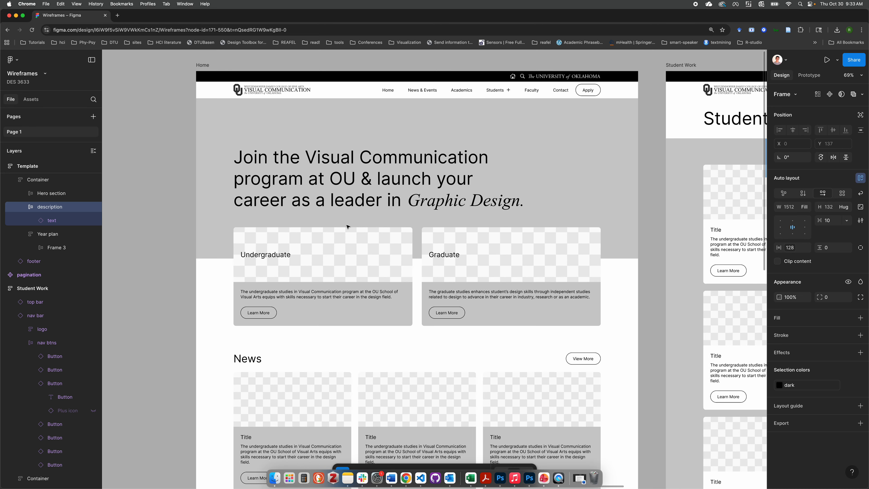
pyautogui.scroll(2, 303, 256)
pyautogui.hscroll(20, 304, 256)
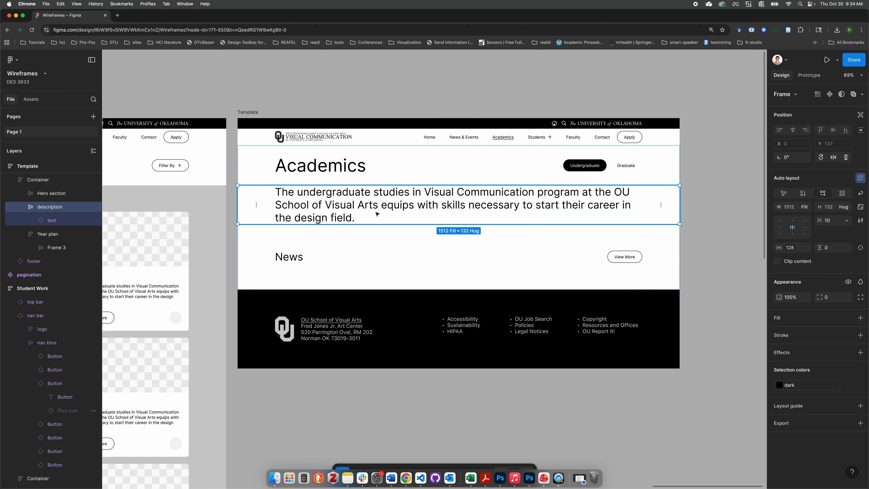
pyautogui.hscroll(-20, 376, 214)
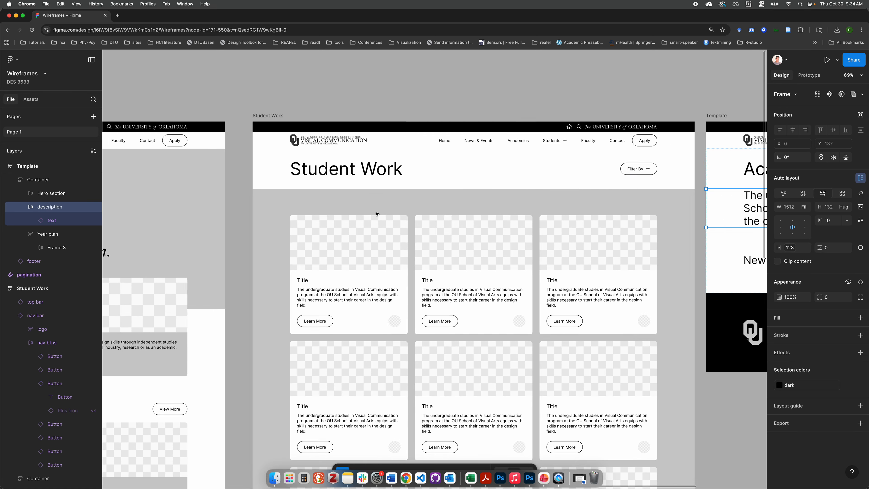
pyautogui.scroll(-2, 377, 214)
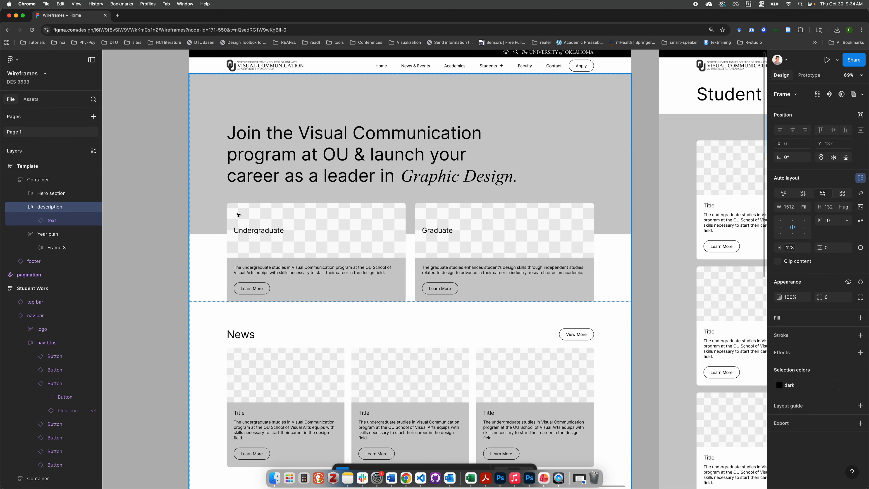
pyautogui.hscroll(20, 328, 235)
pyautogui.scroll(2, 328, 234)
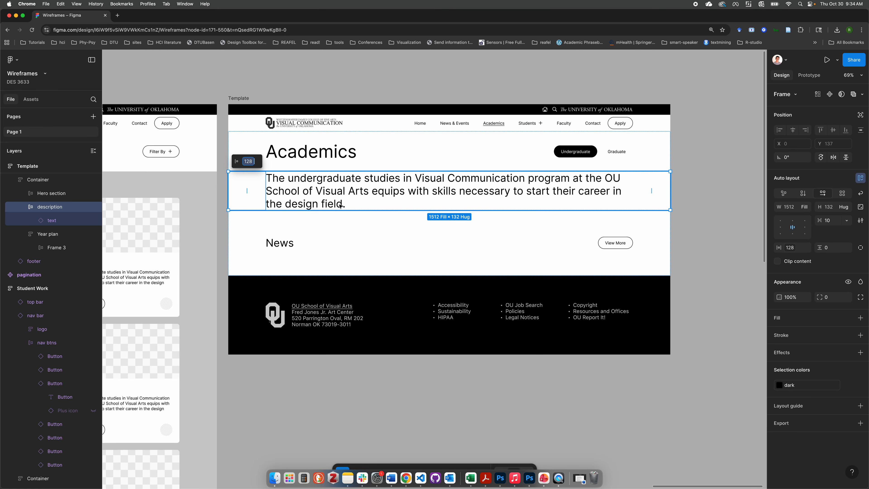
pyautogui.click(702, 167)
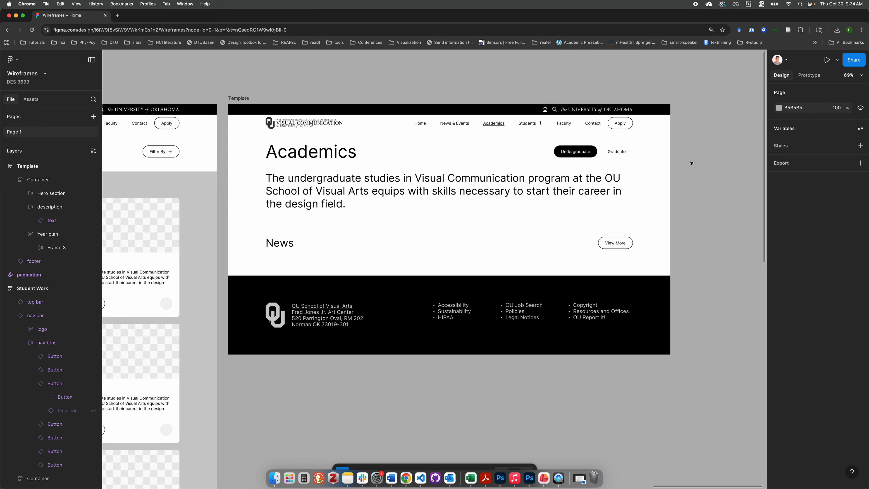
pyautogui.doubleClick(394, 191)
pyautogui.click(394, 190)
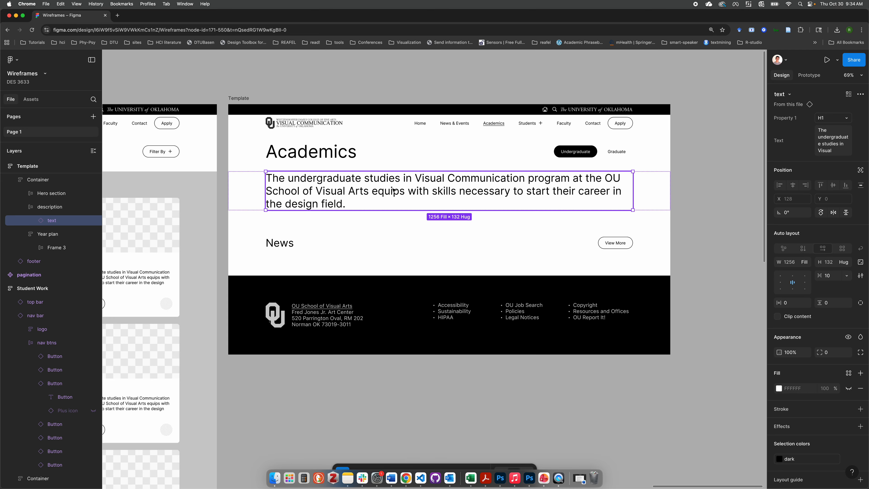
pyautogui.click(348, 242)
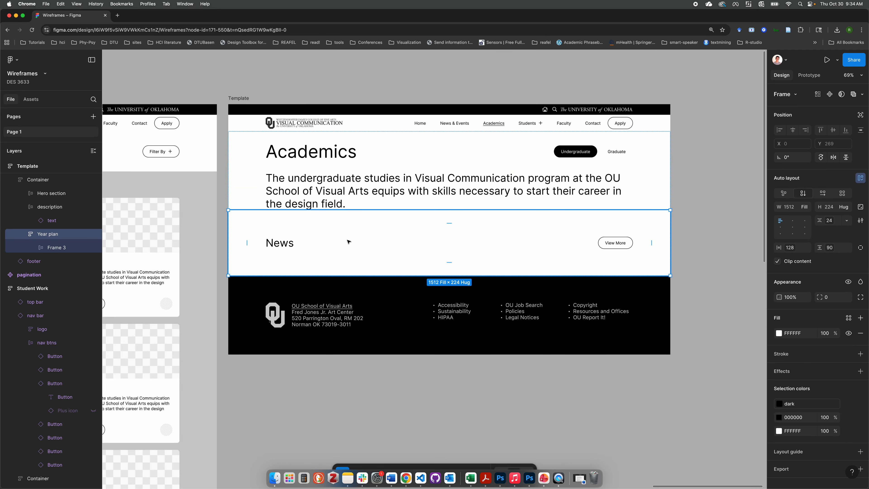
pyautogui.hscroll(-15, 348, 241)
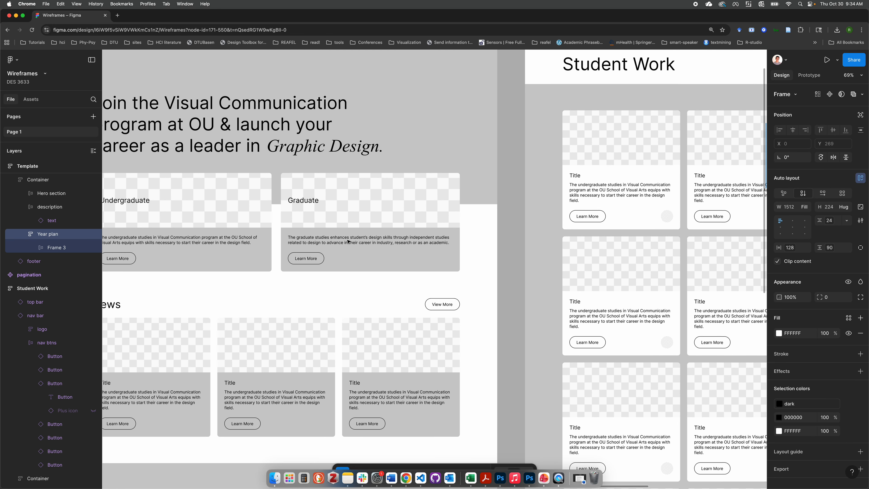
pyautogui.hscroll(-4, 216, 221)
pyautogui.hscroll(20, 229, 233)
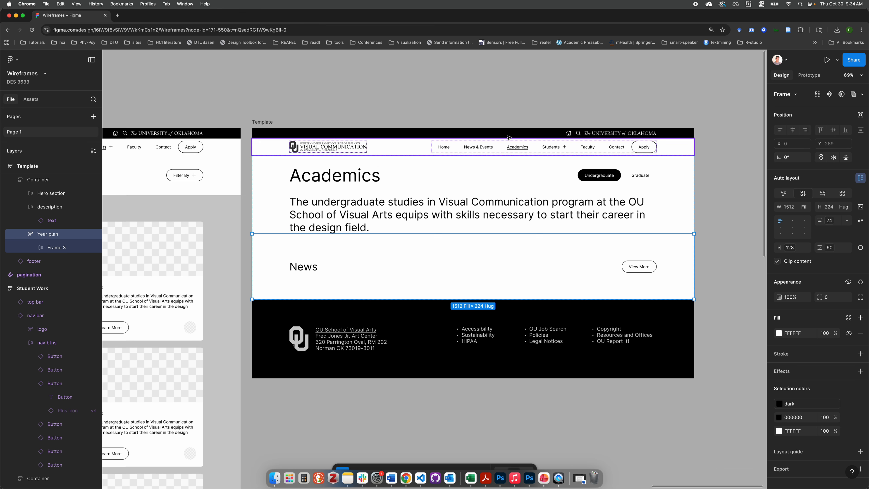
pyautogui.click(442, 83)
pyautogui.scroll(-2, 405, 177)
pyautogui.hscroll(2, 405, 177)
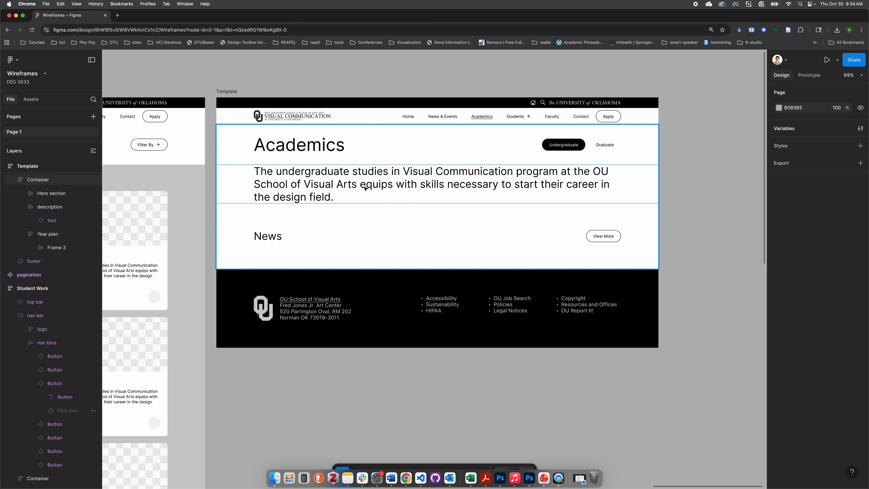
# Step: Expand Frame 3 in the Year plan section and inspect the News section title's text layer
pyautogui.click(284, 227)
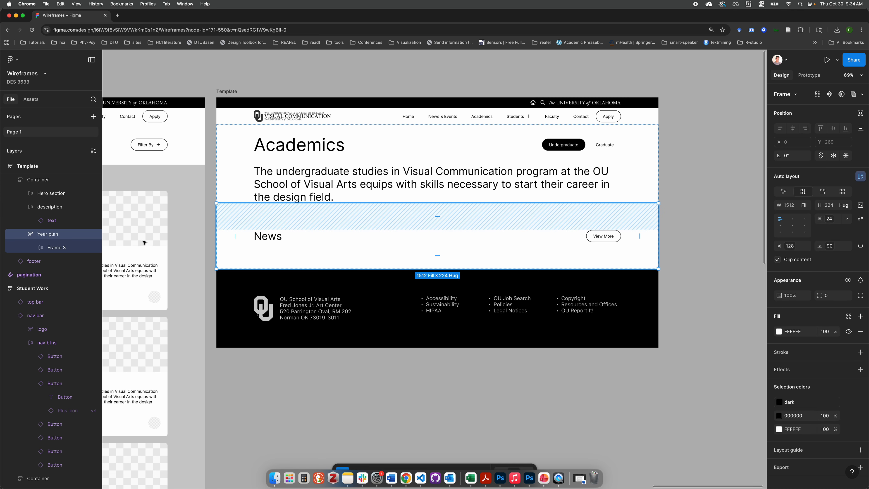
pyautogui.click(53, 249)
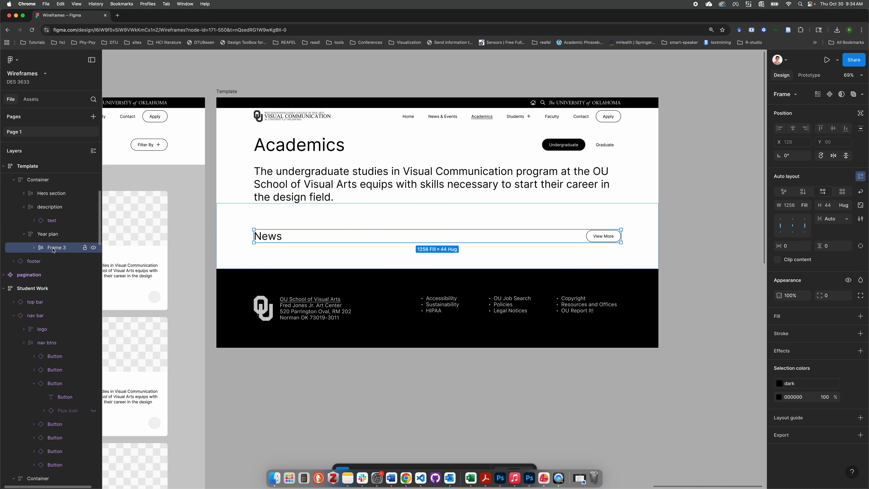
pyautogui.doubleClick(269, 240)
pyautogui.click(53, 248)
pyautogui.click(58, 262)
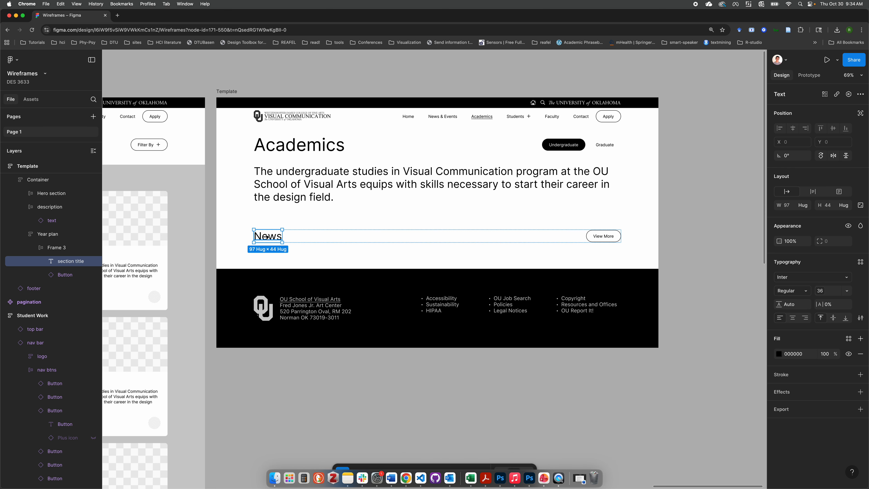
# Step: Insert an instance of the text component in its Heading 2 variant from the file's assets
pyautogui.click(274, 370)
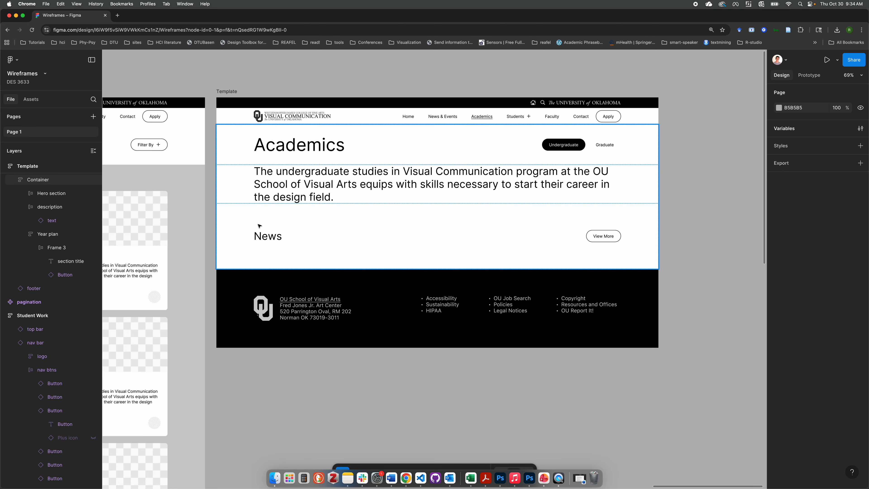
pyautogui.click(30, 99)
pyautogui.click(41, 164)
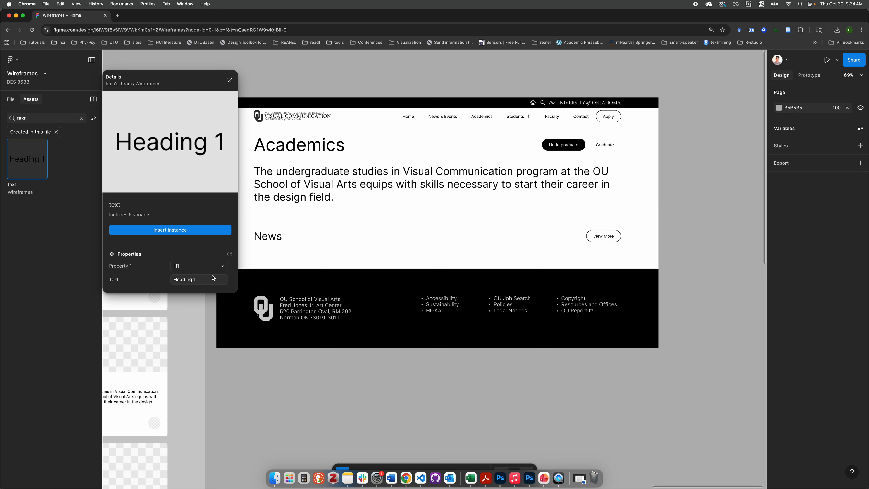
pyautogui.click(217, 267)
pyautogui.click(181, 274)
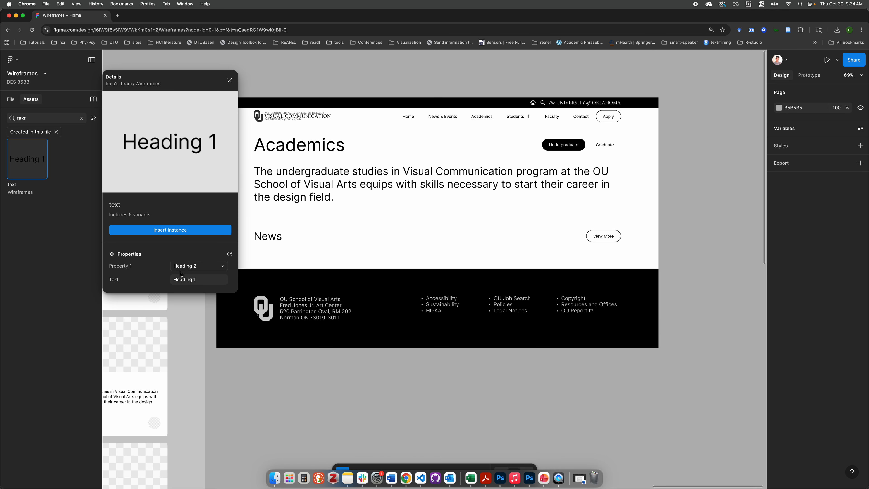
pyautogui.click(191, 233)
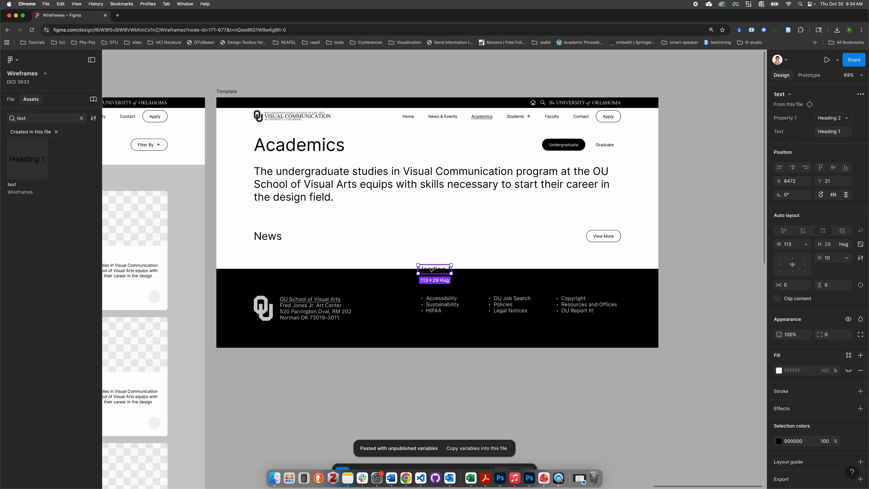
# Step: Move the Heading 2 text instance into Frame 3 of the Year plan section, placing it before the section title
pyautogui.press('BackSpace')
pyautogui.click(276, 236)
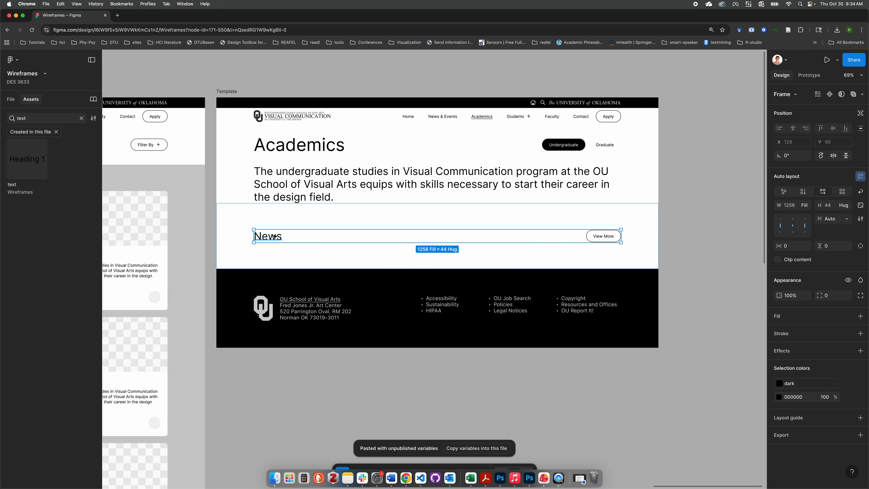
pyautogui.press('cmd+v')
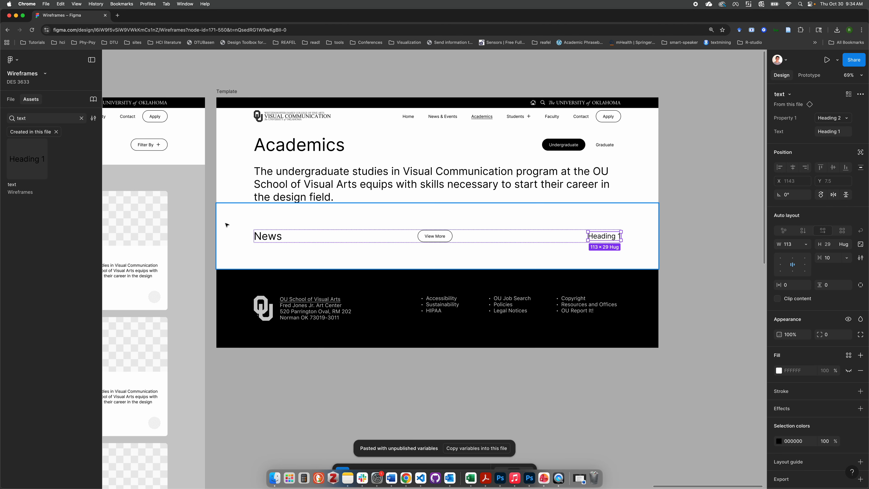
pyautogui.click(11, 99)
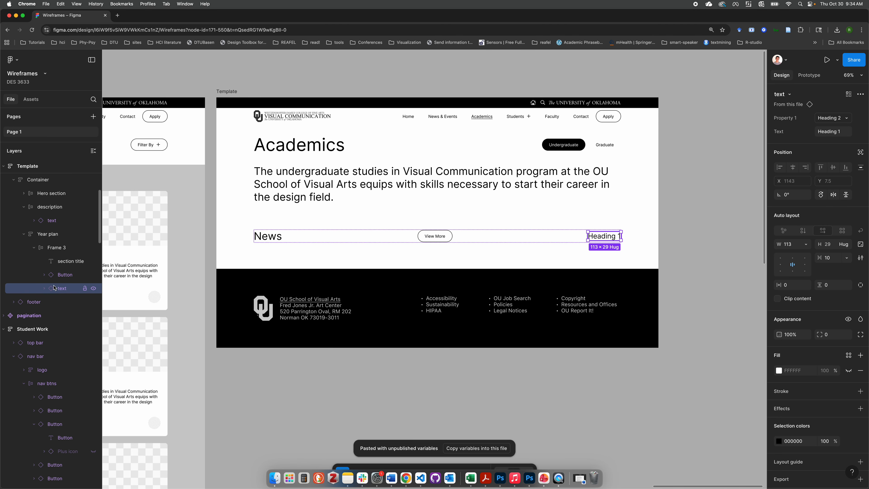
pyautogui.moveTo(57, 291); pyautogui.dragTo(63, 264)
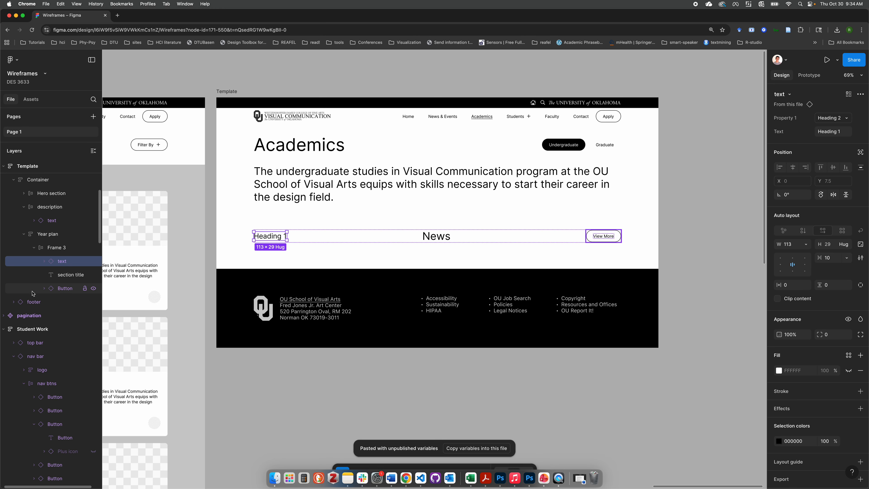
# Step: Delete the News section title from Frame 3 and set the Heading 2 instance's text to Freshman
pyautogui.click(63, 277)
pyautogui.press('Delete')
pyautogui.click(60, 262)
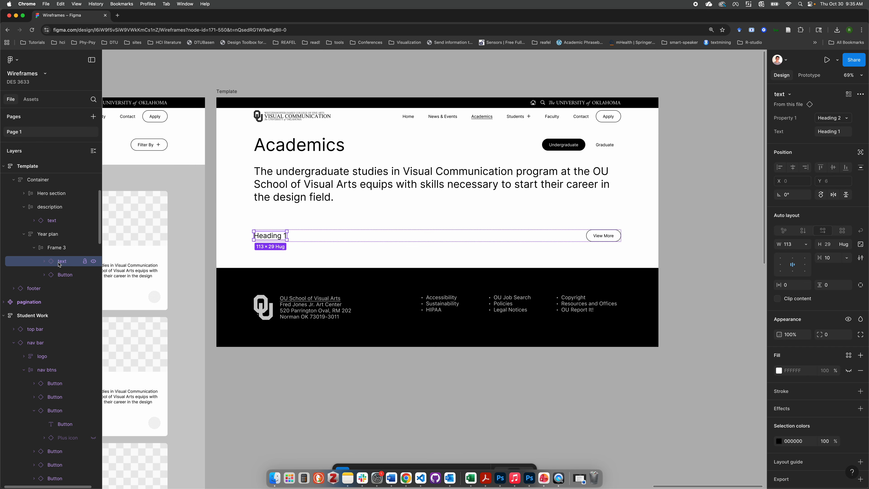
pyautogui.click(837, 133)
pyautogui.write('Freshman')
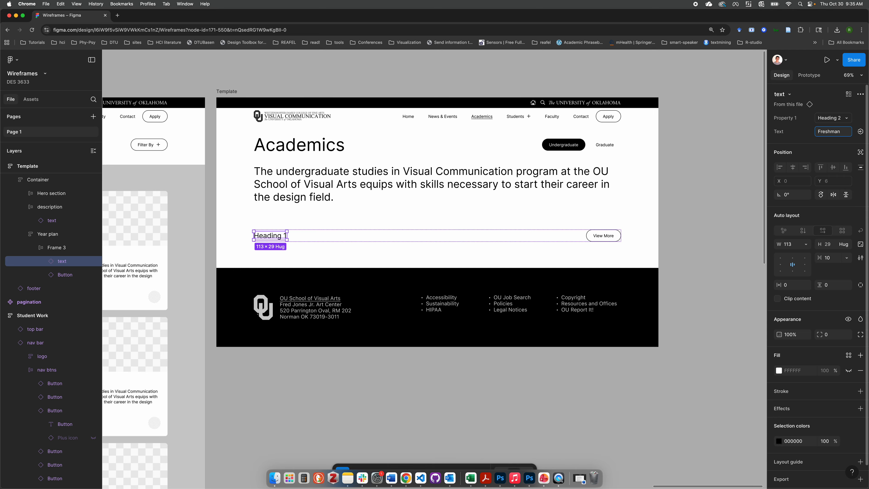
pyautogui.press('Return')
# Step: Try the H1 variant on the Freshman heading and switch it back to Heading 2
pyautogui.click(844, 118)
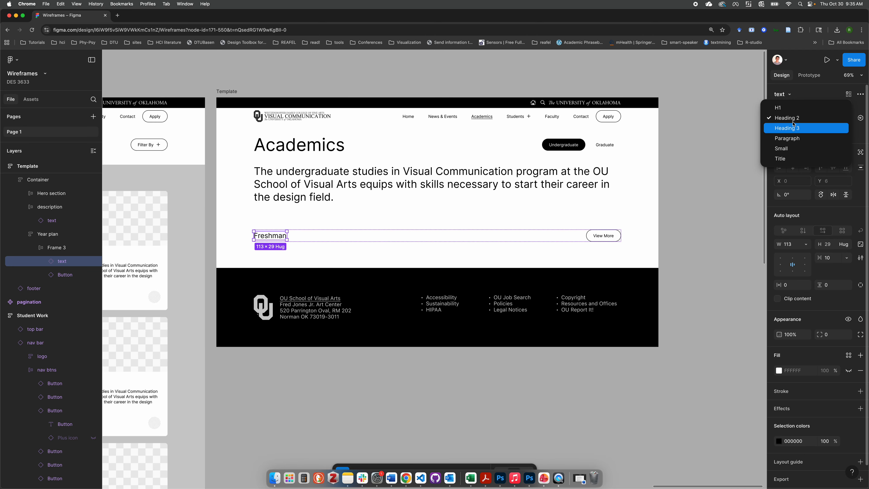
pyautogui.click(787, 109)
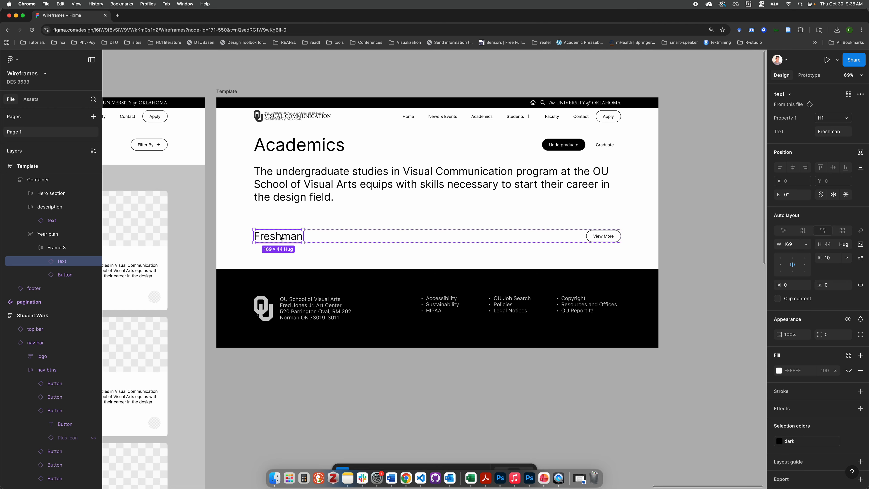
pyautogui.click(831, 117)
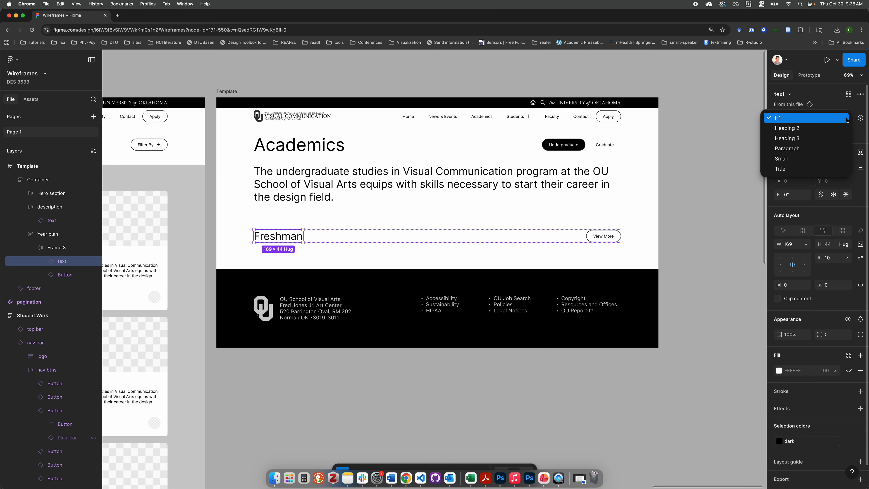
pyautogui.click(806, 132)
pyautogui.click(397, 90)
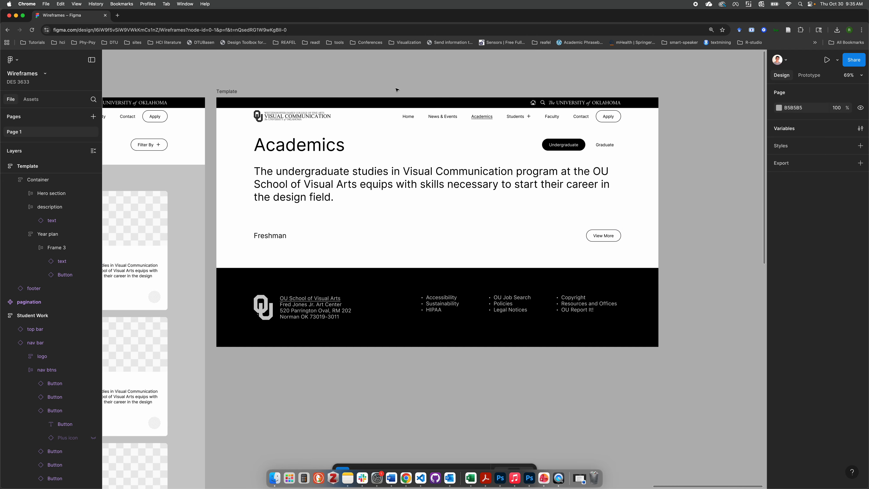
# Step: Delete the View More button from Frame 3 in the Year plan section
pyautogui.click(277, 238)
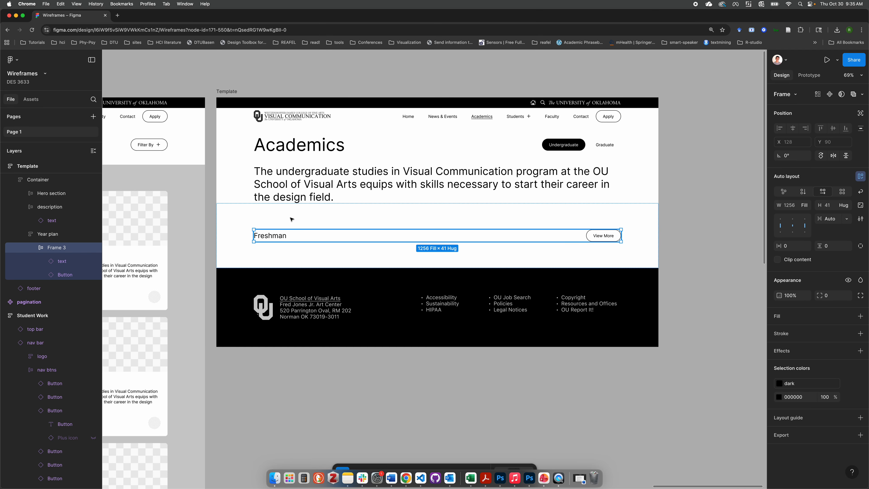
pyautogui.click(65, 275)
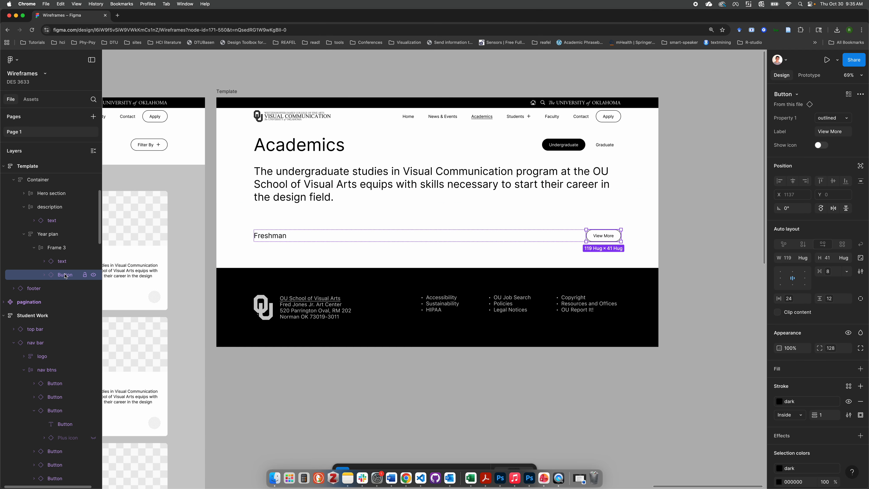
pyautogui.press('Delete')
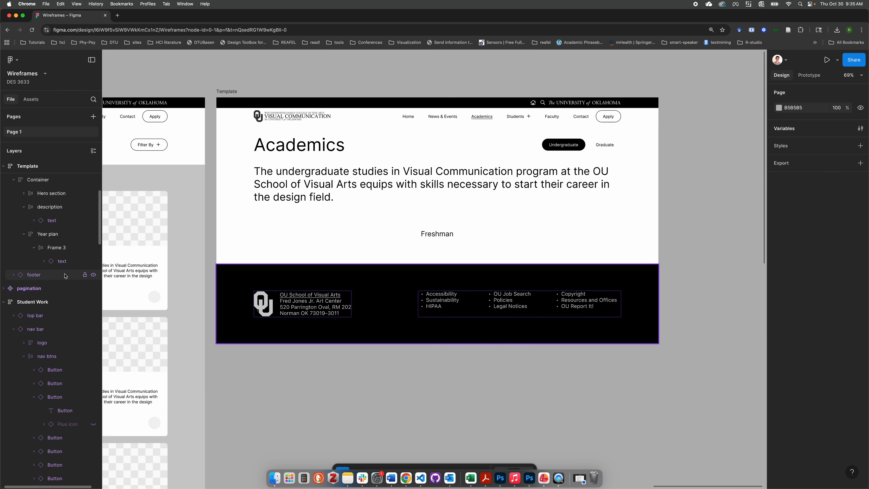
# Step: Align Frame 3's content to the top left with a fixed gap of 24 instead of automatic spacing
pyautogui.click(425, 241)
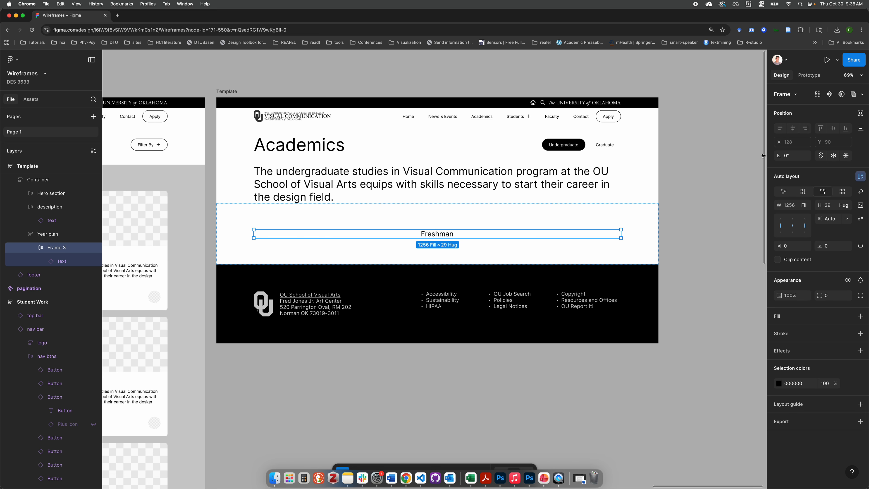
pyautogui.click(781, 219)
pyautogui.click(781, 220)
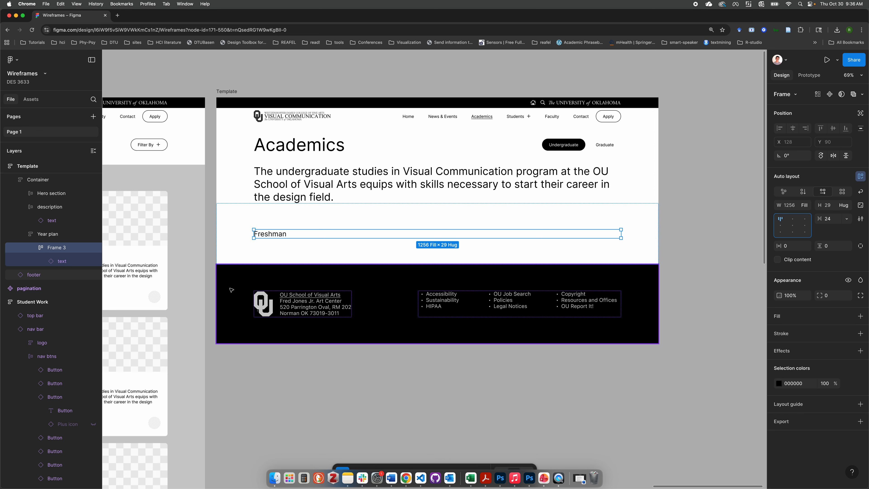
# Step: Duplicate the Freshman heading and move the copy out of Frame 3, directly above it in the Year plan section
pyautogui.click(60, 264)
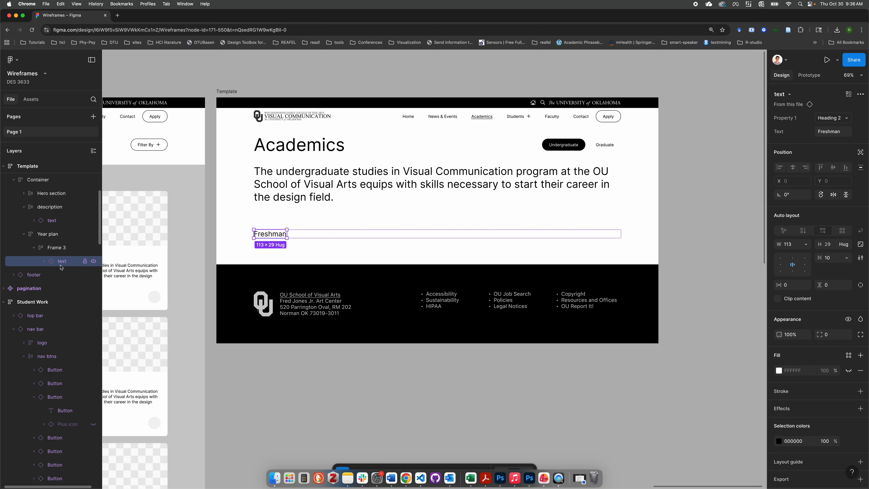
pyautogui.press('super+d')
pyautogui.moveTo(53, 269); pyautogui.dragTo(52, 242)
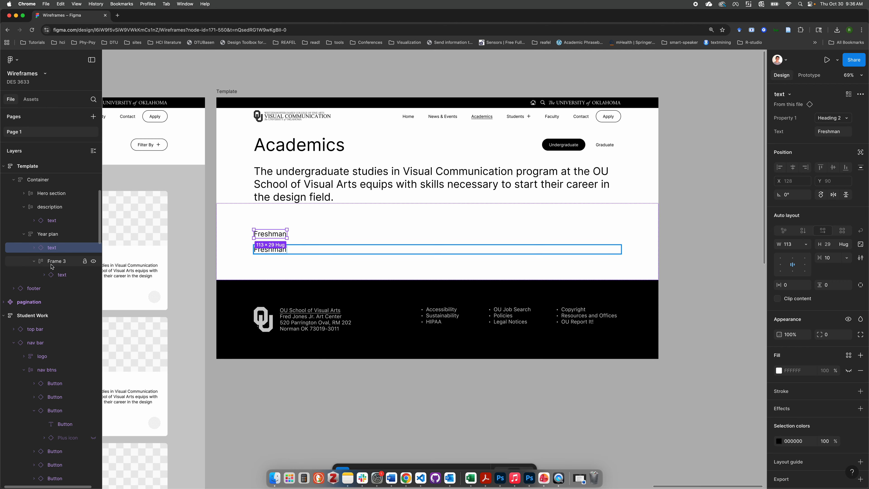
# Step: Examine the frame structure and spacing of the Year plan section, the description and their parent Container
pyautogui.click(52, 261)
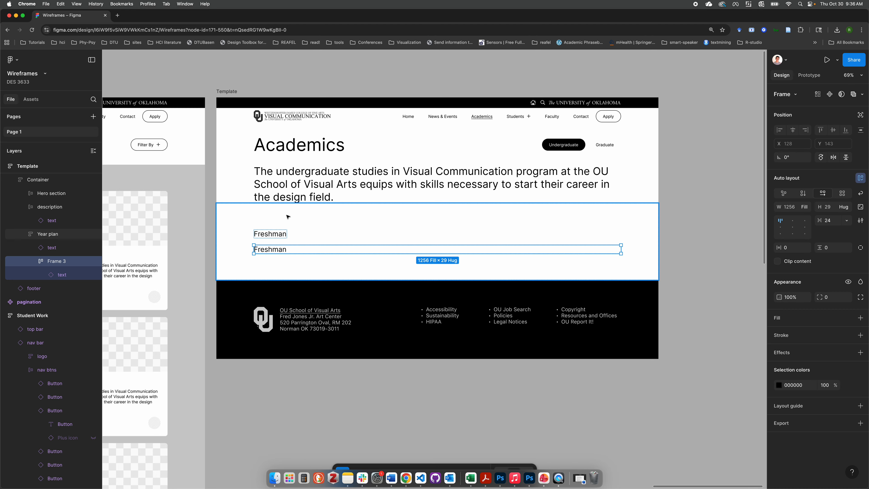
pyautogui.click(281, 230)
pyautogui.click(301, 223)
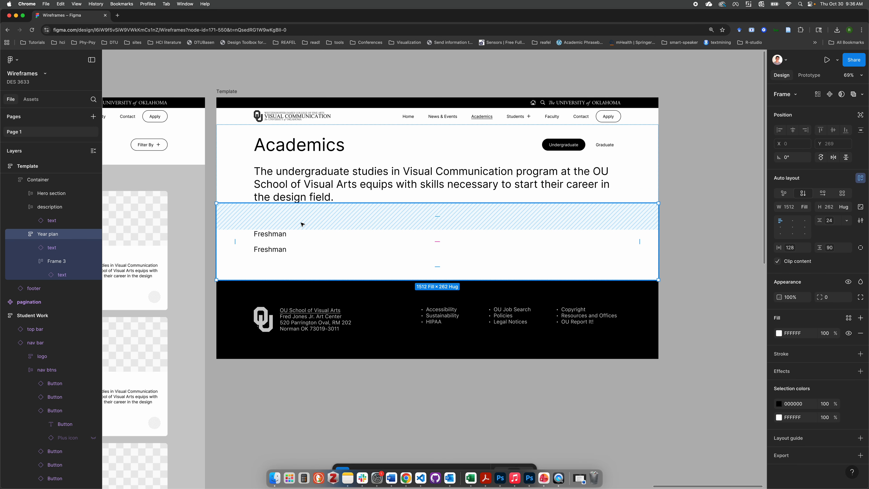
pyautogui.click(700, 252)
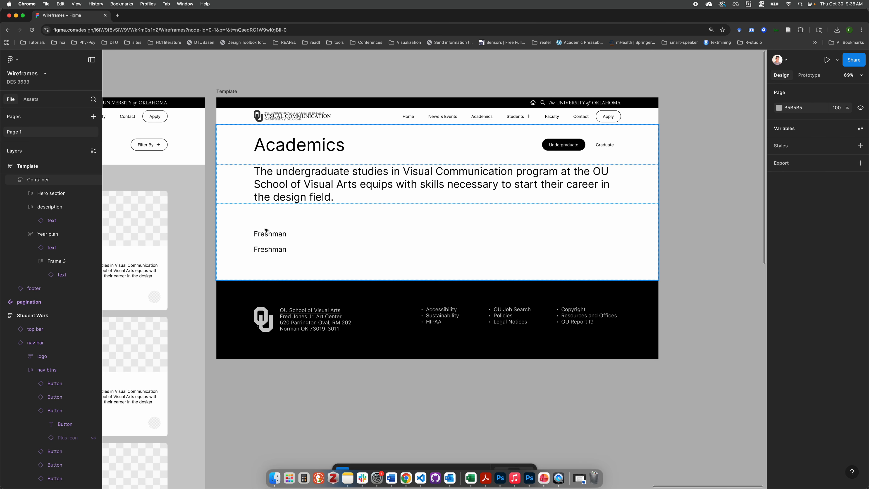
pyautogui.click(319, 212)
pyautogui.click(299, 212)
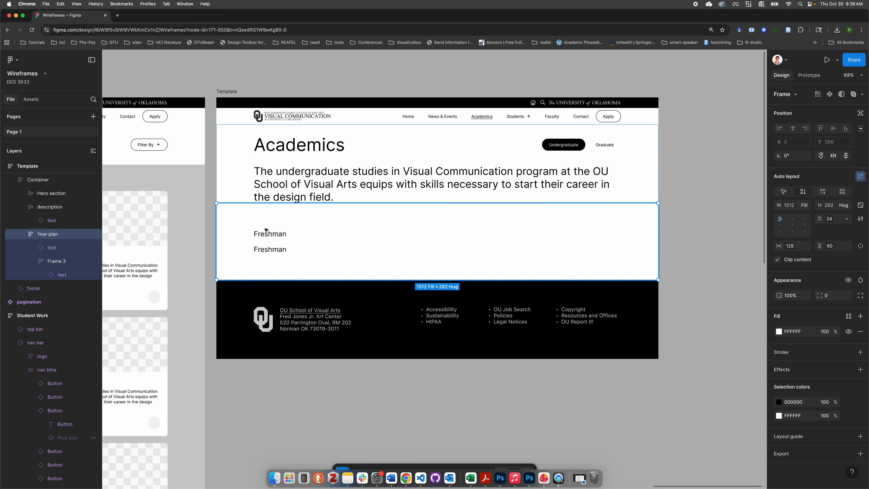
pyautogui.hotkey('shift', 'Tab')
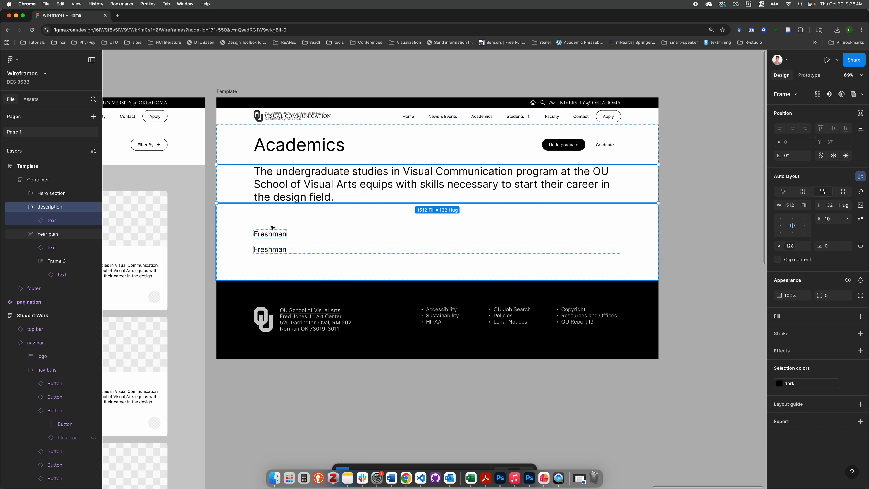
pyautogui.click(277, 216)
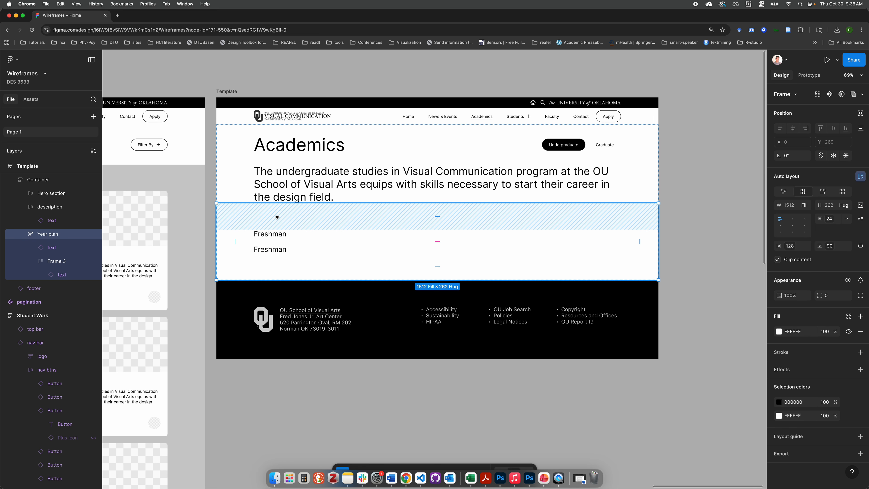
pyautogui.click(292, 175)
pyautogui.click(289, 215)
pyautogui.click(287, 176)
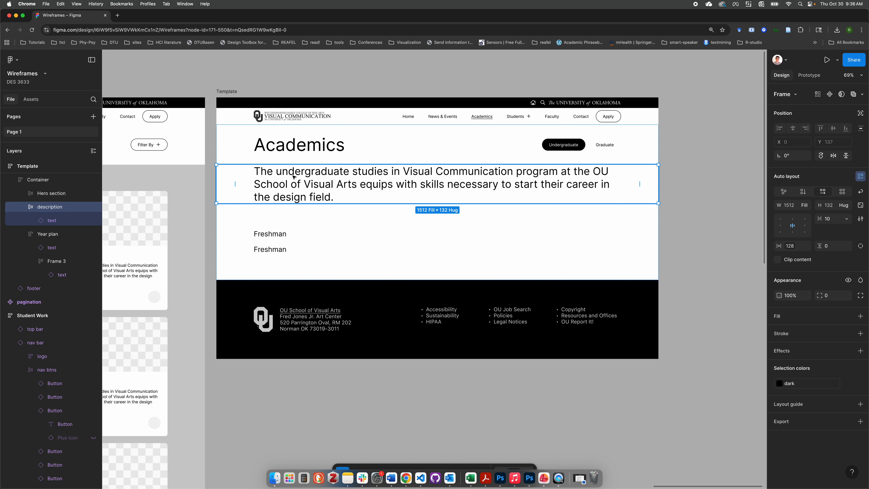
pyautogui.click(306, 218)
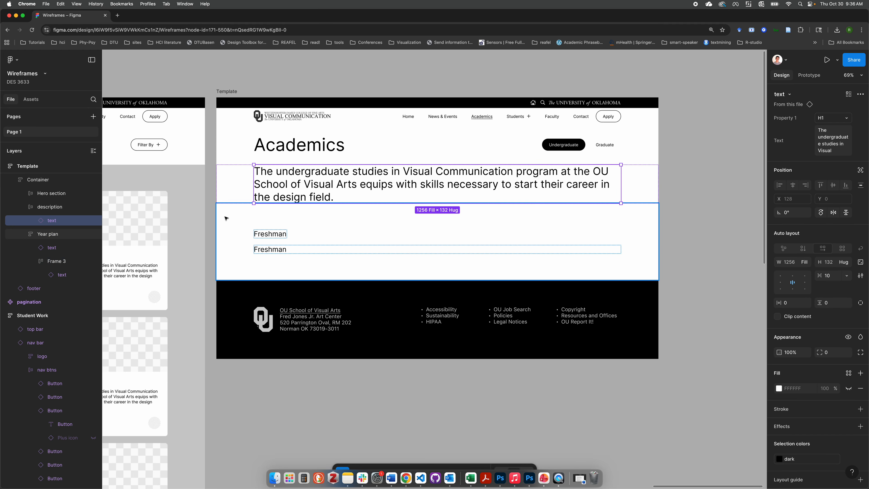
pyautogui.click(212, 221)
pyautogui.click(276, 220)
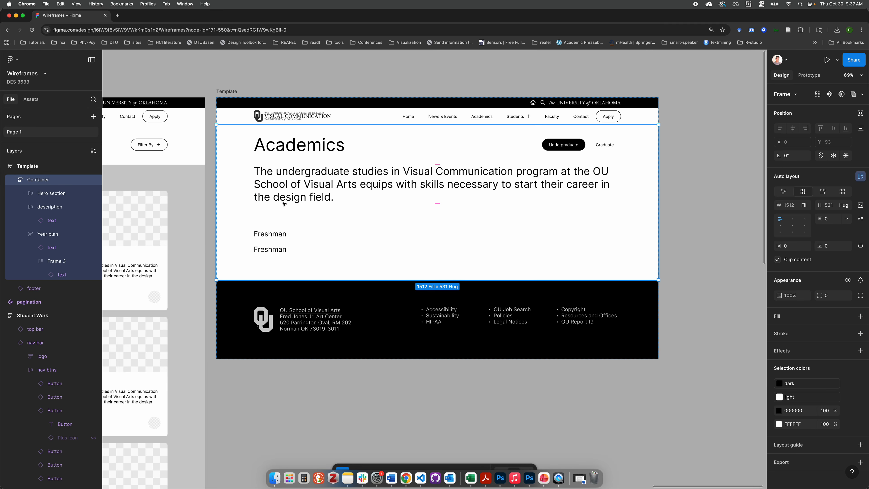
# Step: Try a duplicate of the program description text inside the description frame and undo it
pyautogui.doubleClick(305, 187)
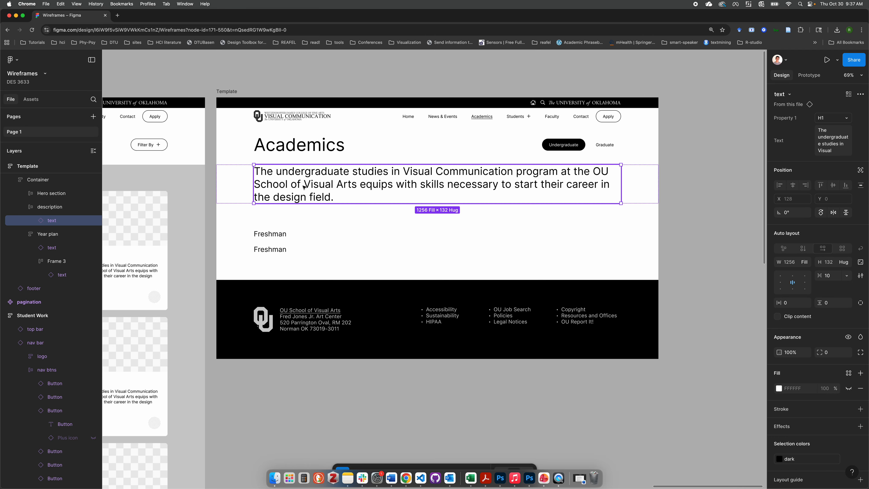
pyautogui.press('super+d')
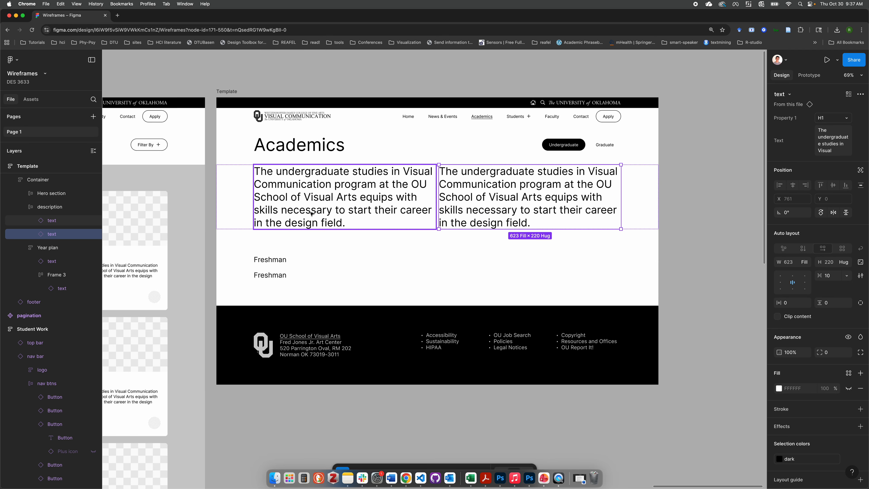
pyautogui.press('super+z')
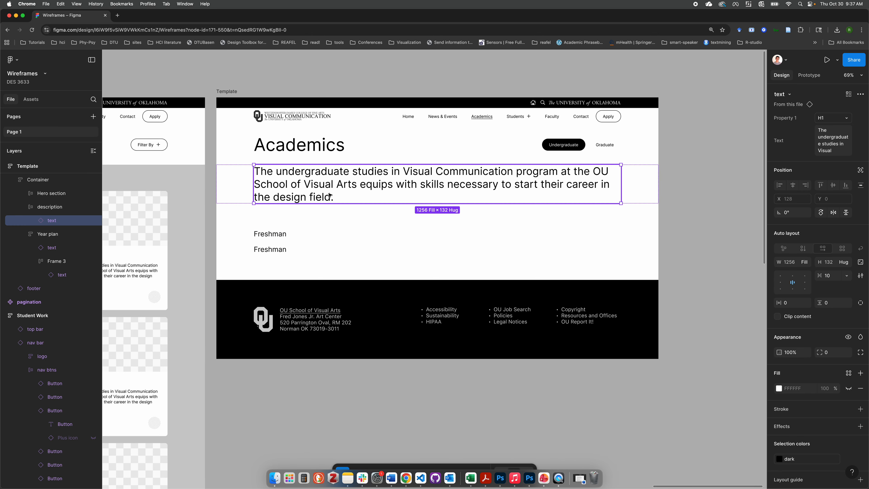
# Step: Duplicate the program description frame directly below the original in the Template page's Container
pyautogui.click(22, 209)
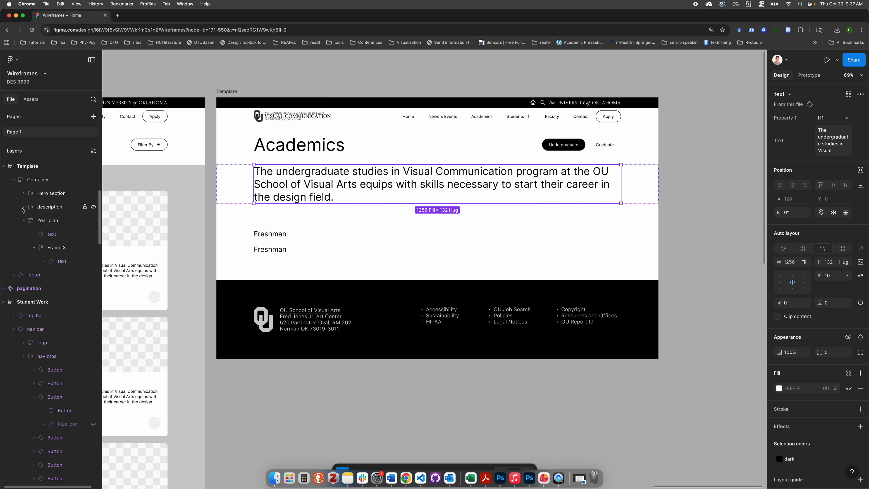
pyautogui.click(63, 221)
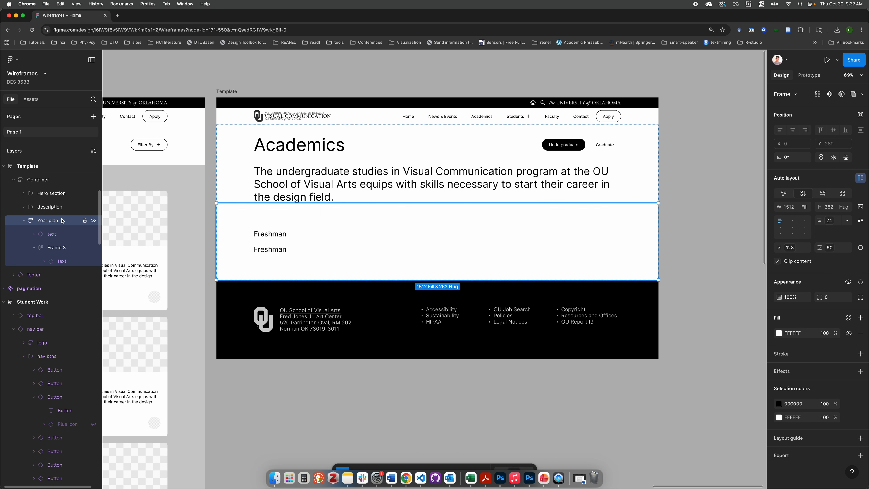
pyautogui.click(24, 207)
pyautogui.click(54, 220)
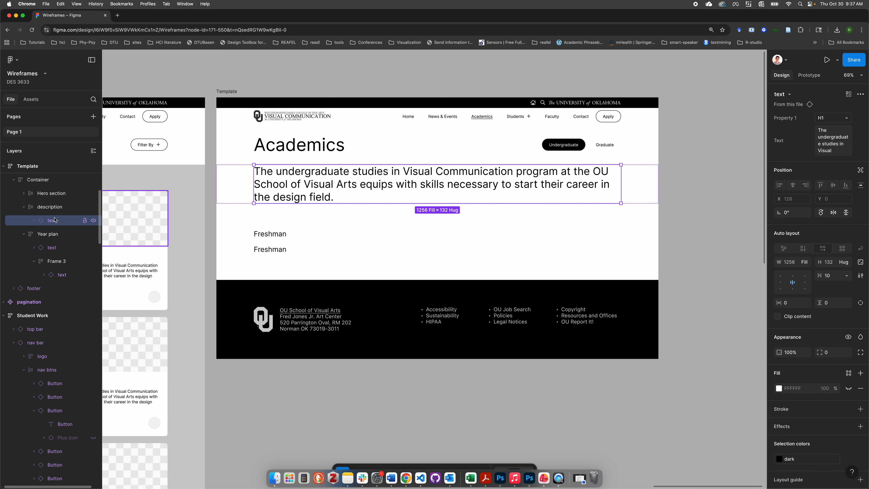
pyautogui.click(51, 236)
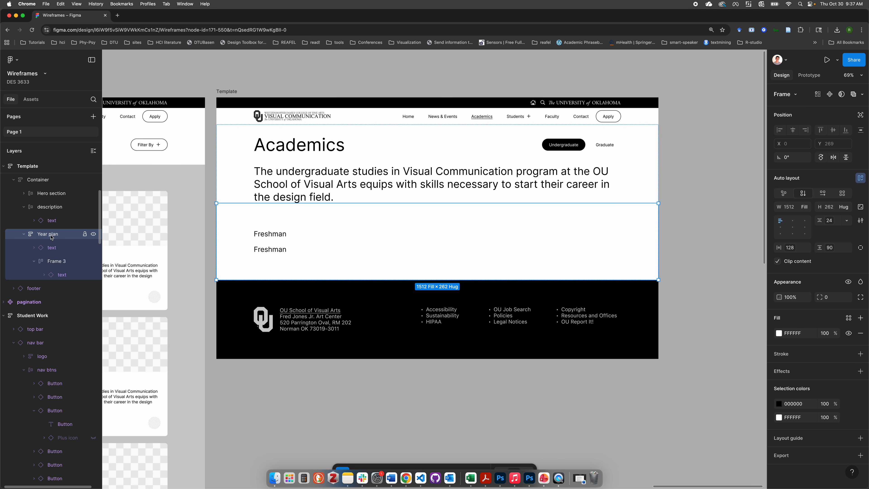
pyautogui.click(48, 208)
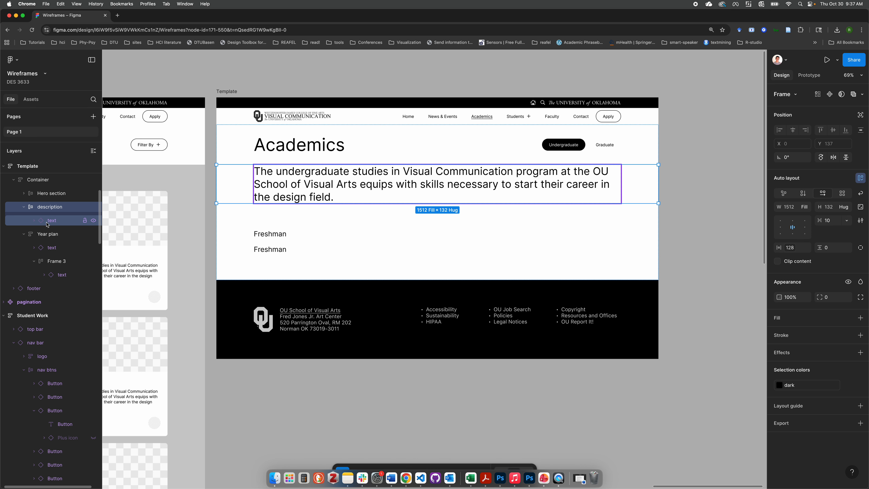
pyautogui.press('super+d')
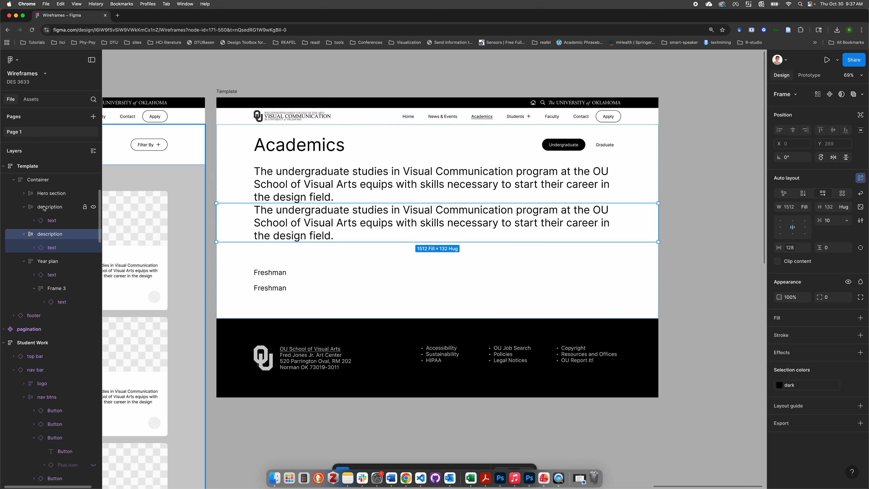
# Step: Replace the text of the duplicated description with "Yearly Plan"
pyautogui.doubleClick(49, 234)
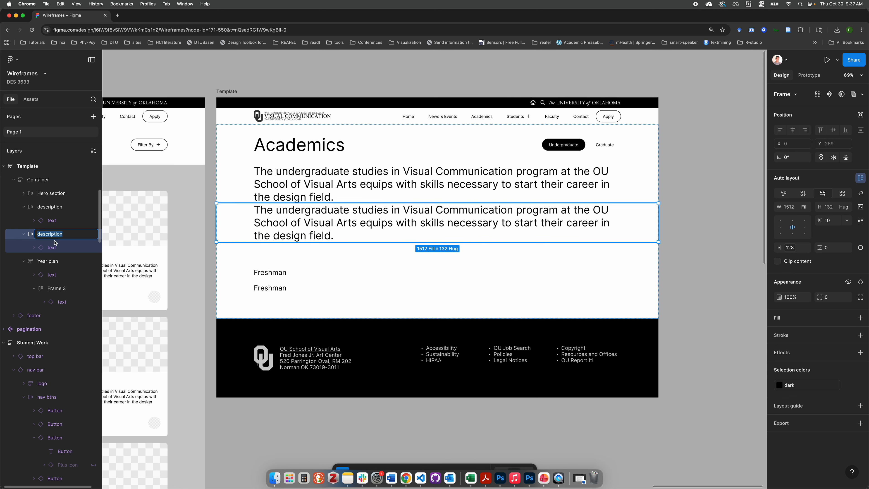
pyautogui.click(51, 248)
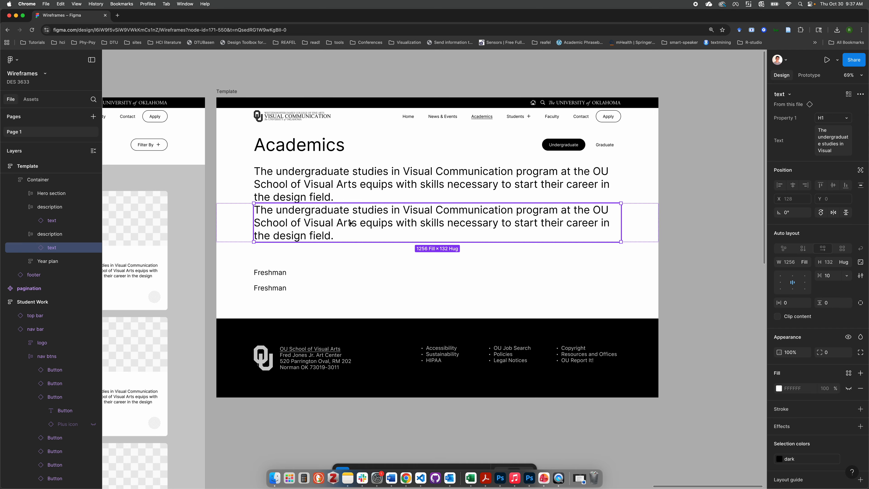
pyautogui.click(831, 136)
pyautogui.press('super+a')
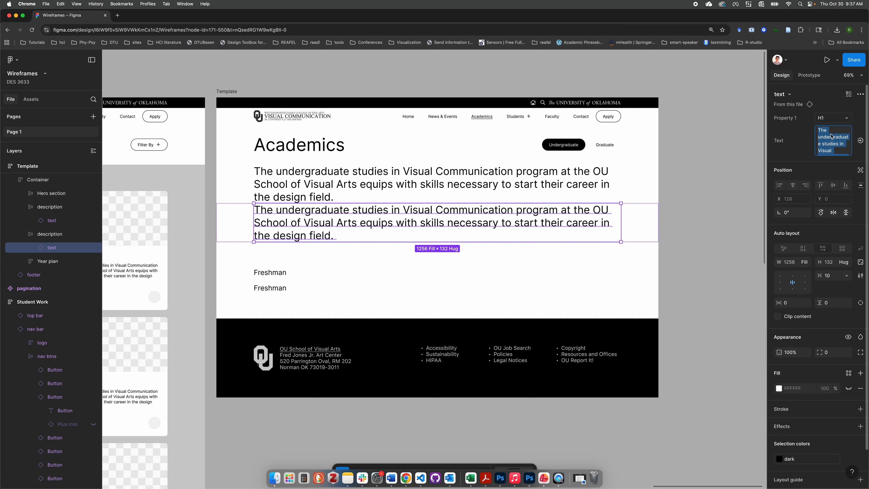
pyautogui.write('Yearly Plan')
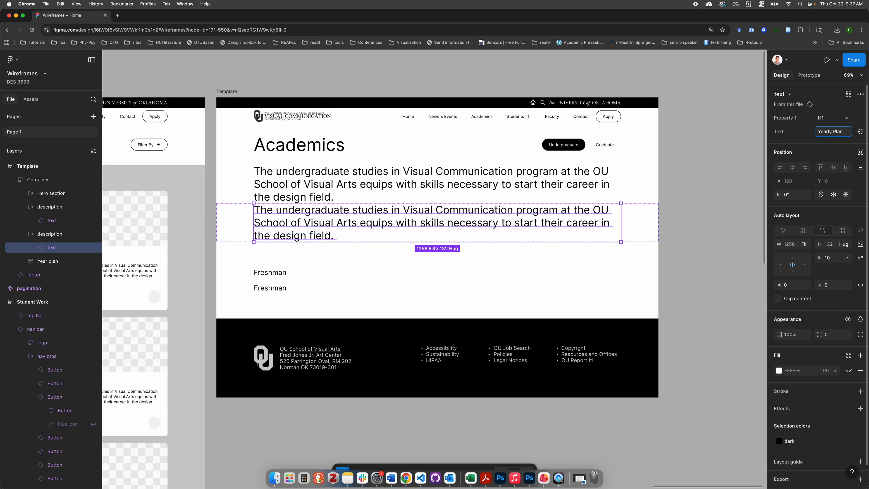
pyautogui.press('Return')
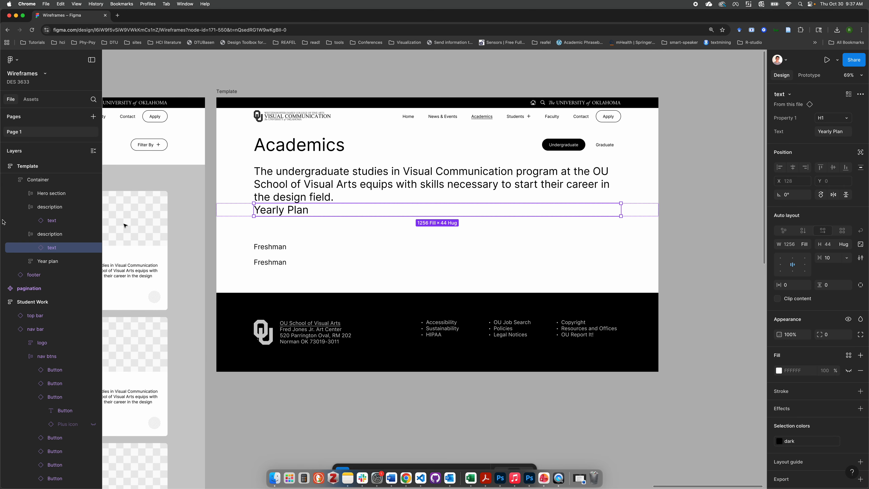
# Step: Rename the duplicated description frame as "sub heading"
pyautogui.click(52, 235)
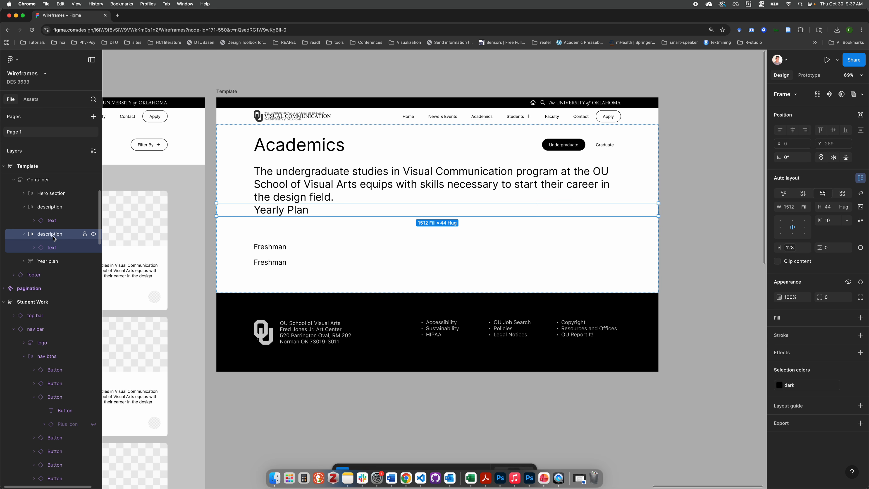
pyautogui.doubleClick(53, 236)
pyautogui.write('sub heading')
pyautogui.press('Return')
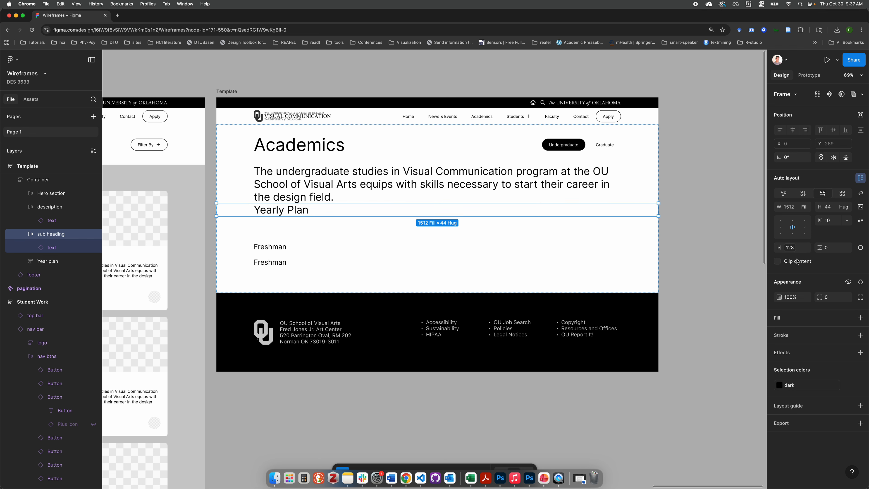
# Step: Set the vertical padding of the sub heading frame to the spacing variable with value 32
pyautogui.click(846, 247)
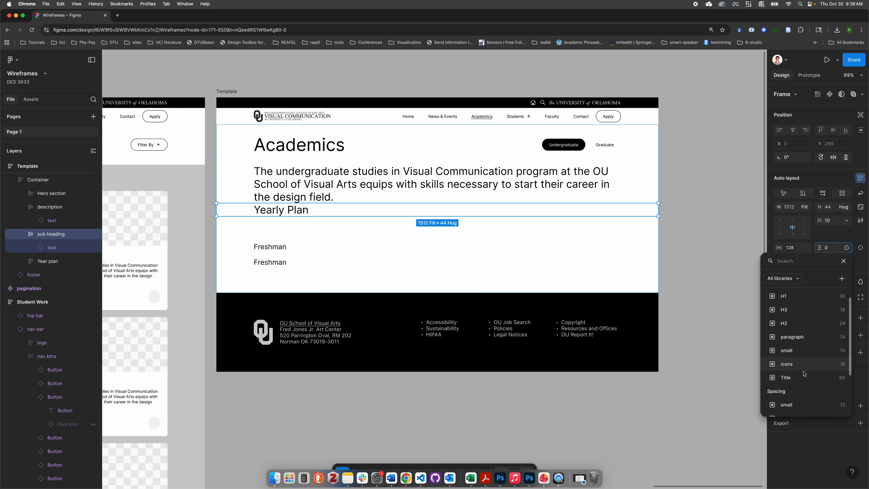
pyautogui.scroll(-3, 802, 370)
pyautogui.click(790, 358)
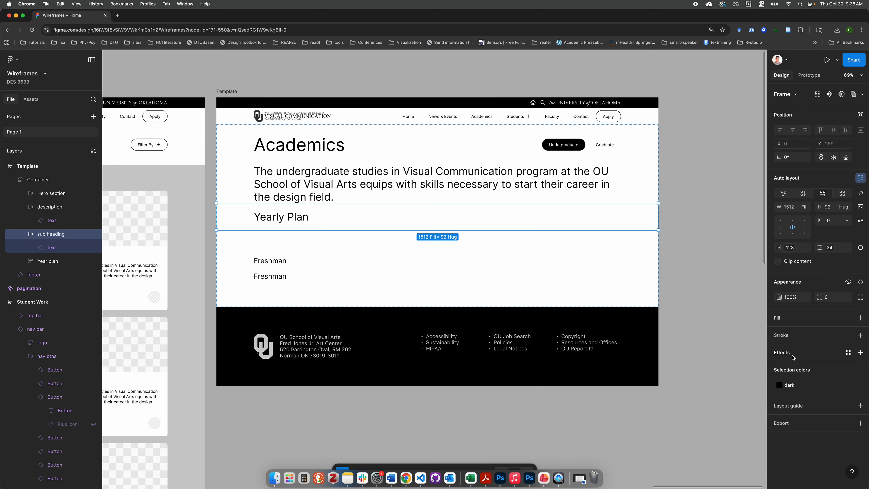
pyautogui.click(831, 253)
pyautogui.click(811, 376)
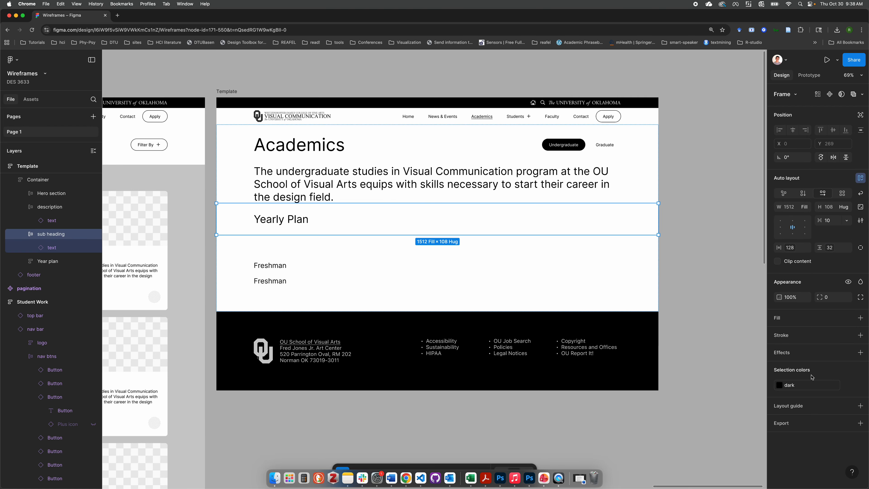
# Step: Switch the Yearly Plan text from the H1 variant to Heading 2
pyautogui.click(275, 218)
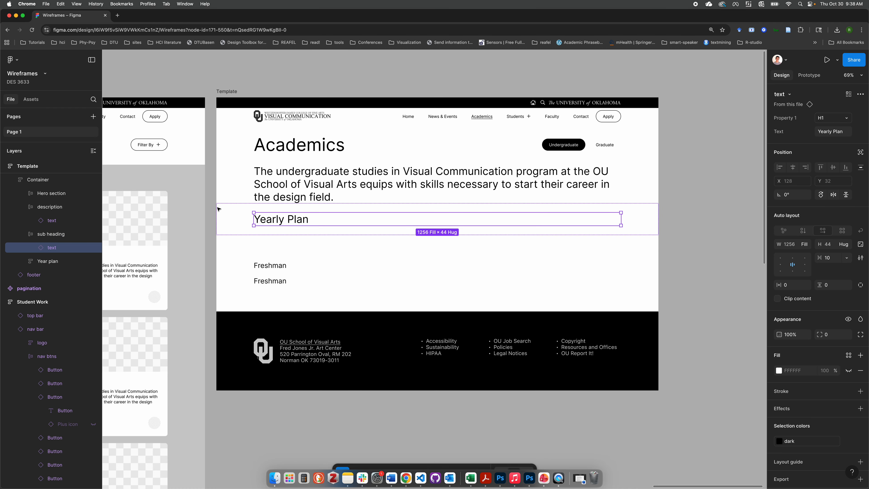
pyautogui.click(844, 117)
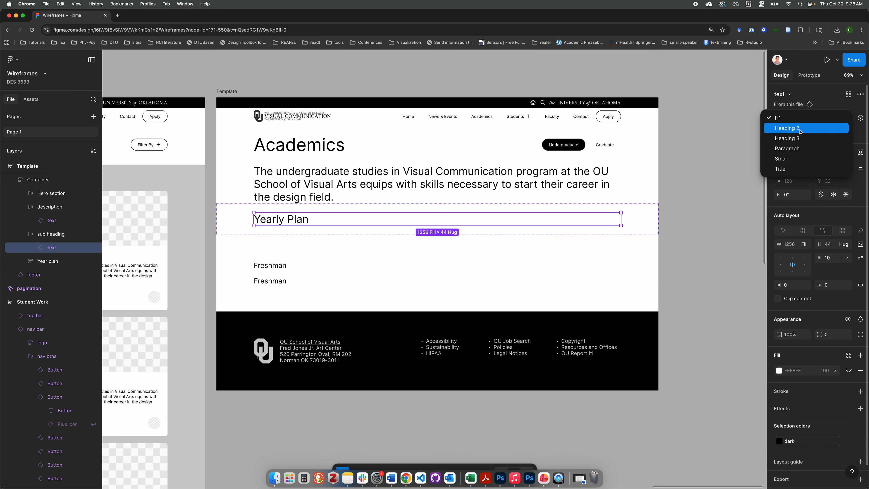
pyautogui.click(800, 130)
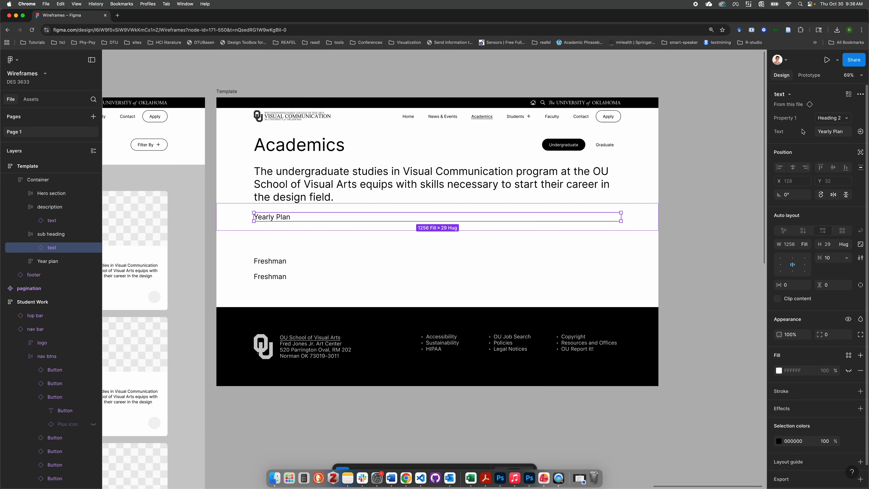
# Step: Compare the text style and frame spacing of the Yearly Plan sub heading with those of the Year plan section's Freshman heading
pyautogui.click(277, 262)
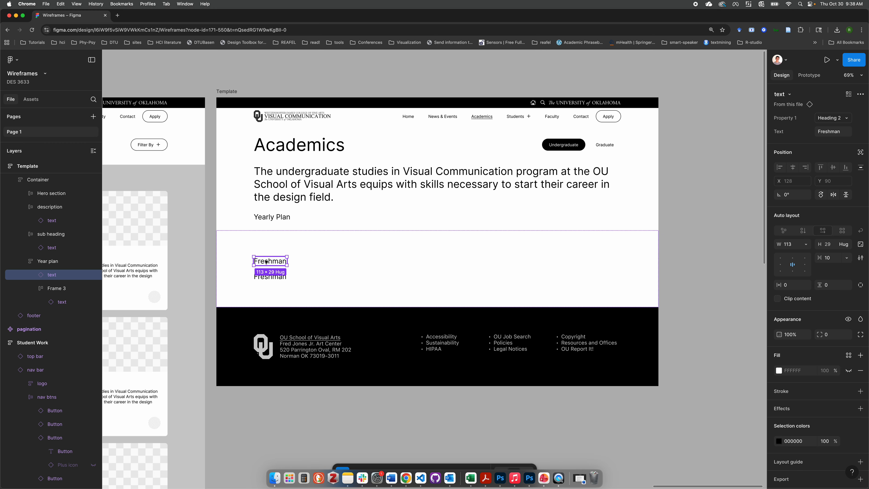
pyautogui.click(281, 218)
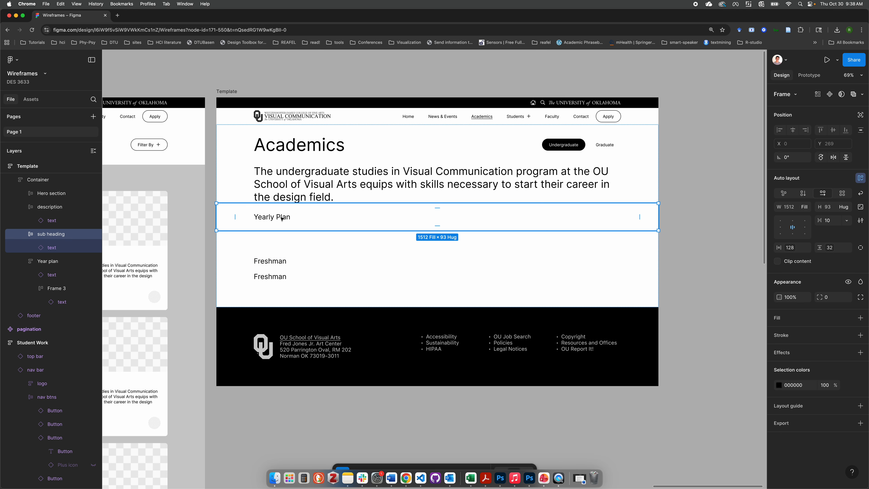
pyautogui.click(274, 262)
pyautogui.click(274, 262)
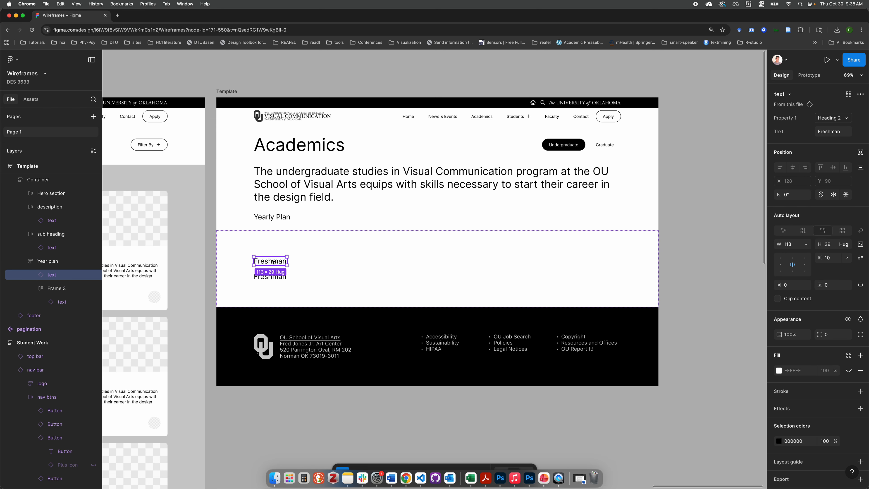
pyautogui.click(273, 222)
pyautogui.click(269, 263)
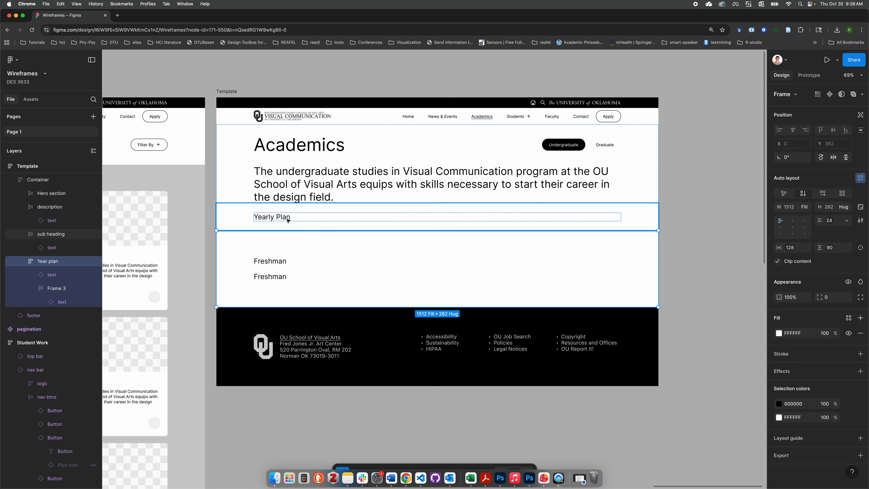
pyautogui.click(323, 223)
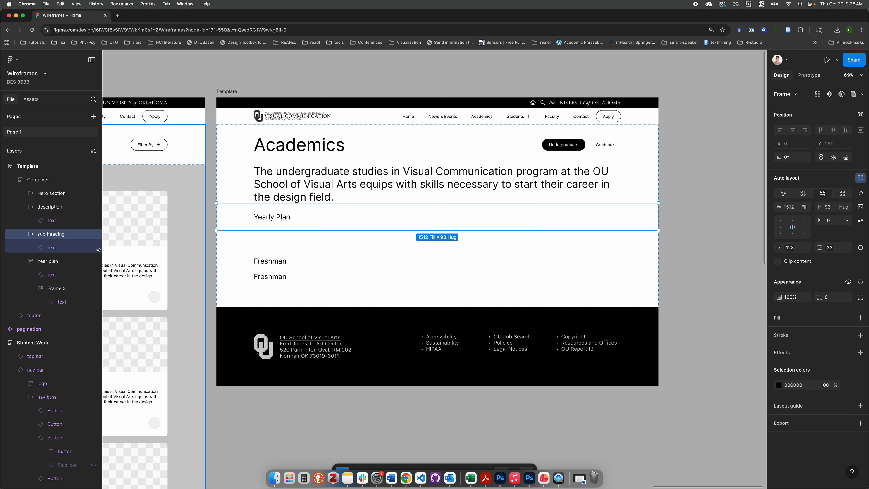
pyautogui.click(45, 260)
pyautogui.click(34, 286)
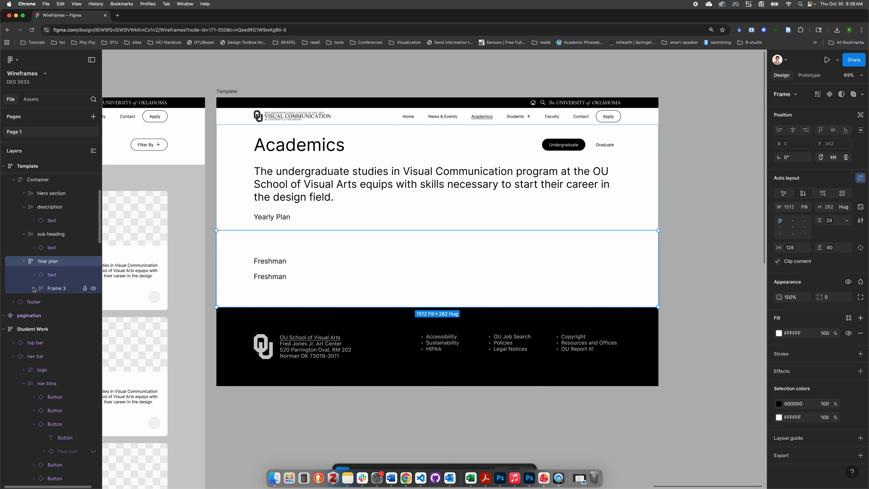
pyautogui.click(270, 216)
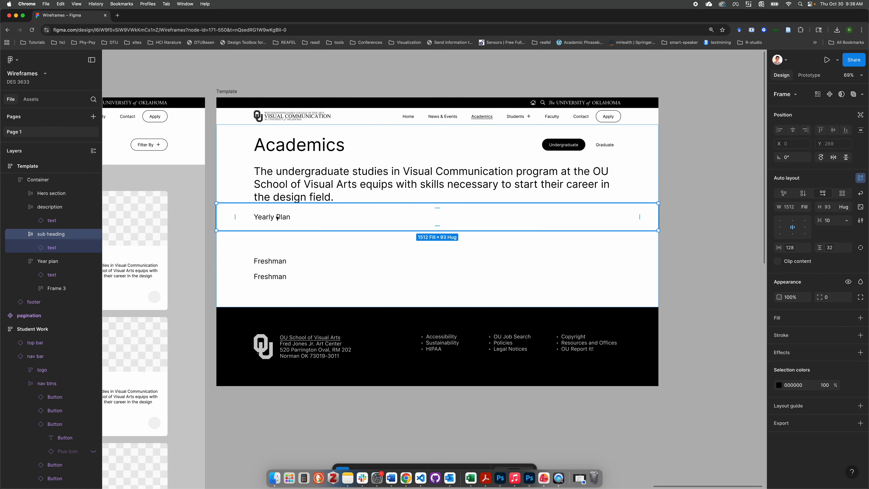
pyautogui.click(272, 261)
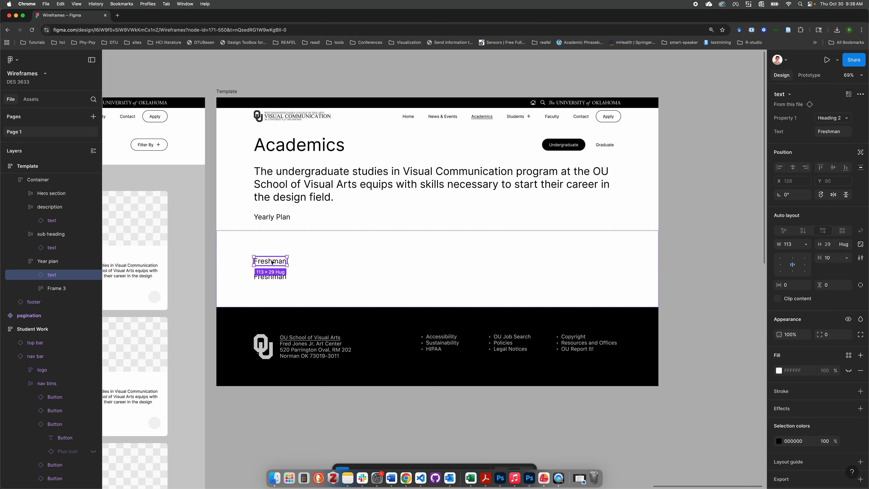
# Step: Try removing Frame 3 from the Year plan section and undo the deletion
pyautogui.click(53, 290)
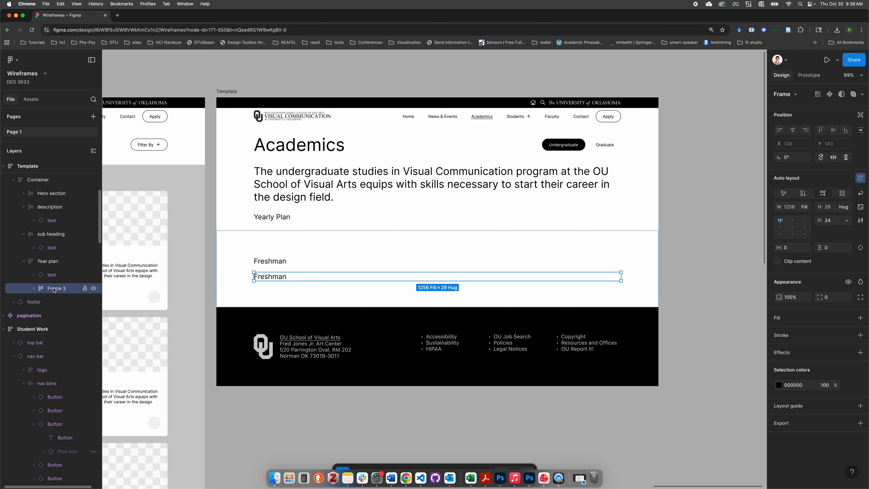
pyautogui.press('Delete')
pyautogui.click(277, 261)
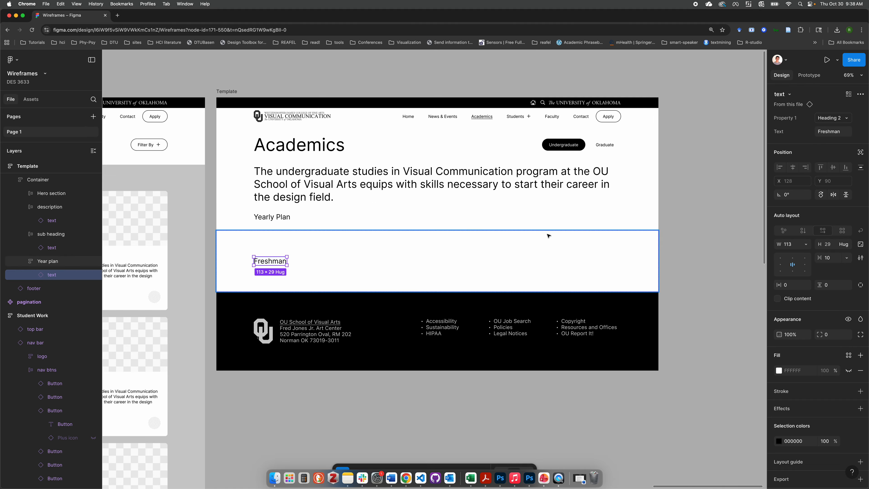
pyautogui.press('super+z')
pyautogui.press('super+z')
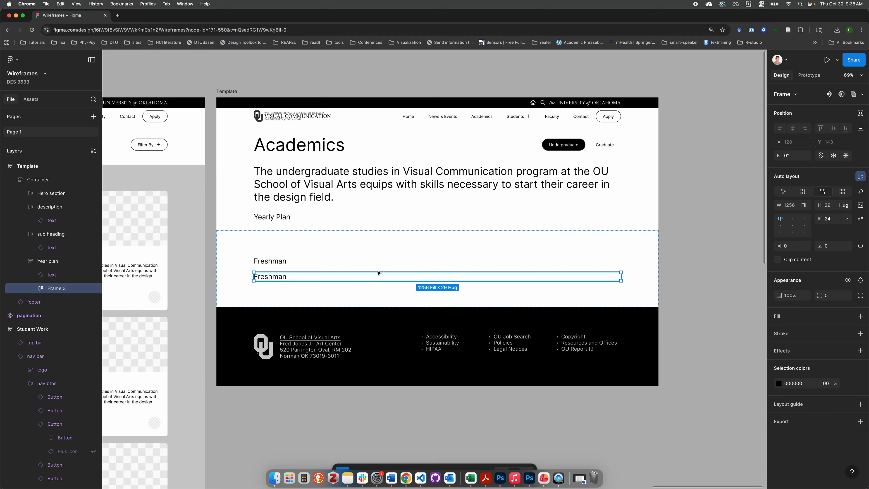
# Step: Delete the upper Freshman heading that sits outside Frame 3 in the Year plan section
pyautogui.click(273, 261)
pyautogui.click(277, 279)
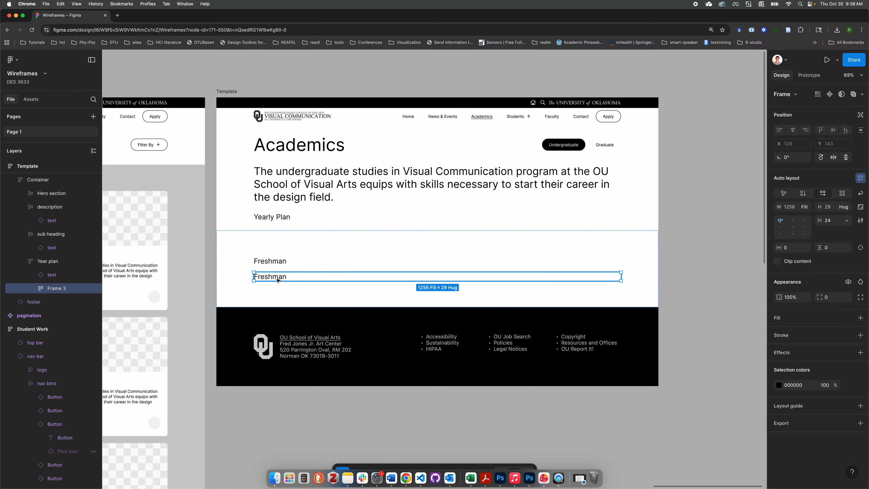
pyautogui.click(282, 261)
pyautogui.press('Delete')
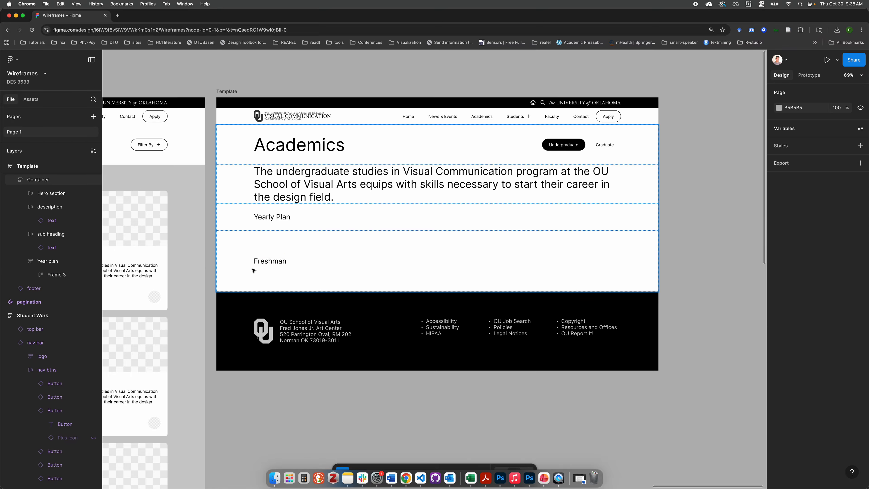
# Step: Inspect the layout of the remaining Freshman row and the typography of the Yearly Plan sub heading
pyautogui.click(275, 263)
pyautogui.click(284, 244)
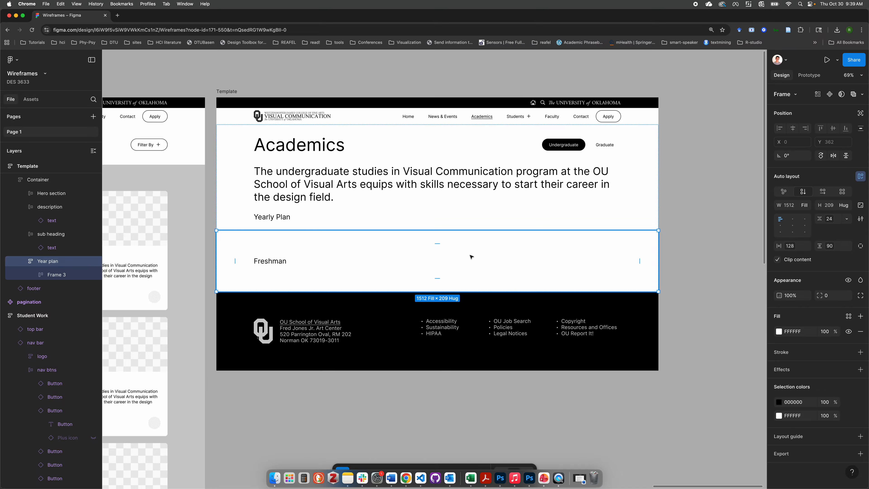
pyautogui.click(274, 263)
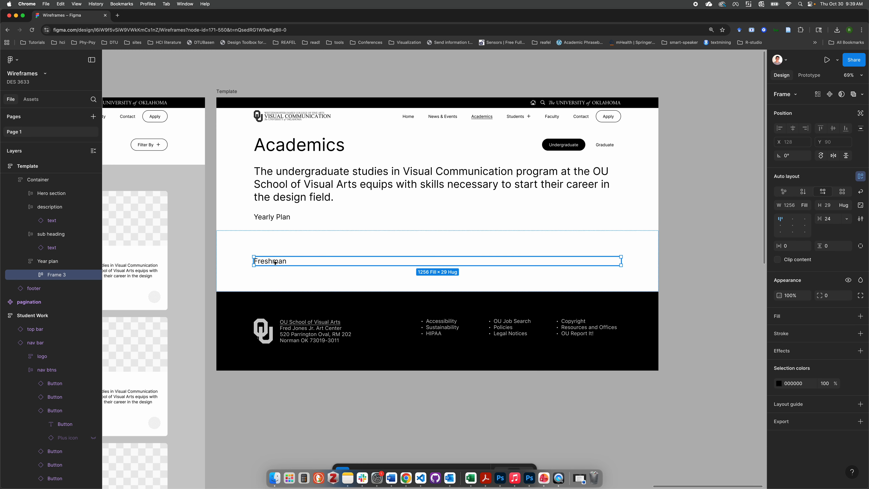
pyautogui.click(280, 219)
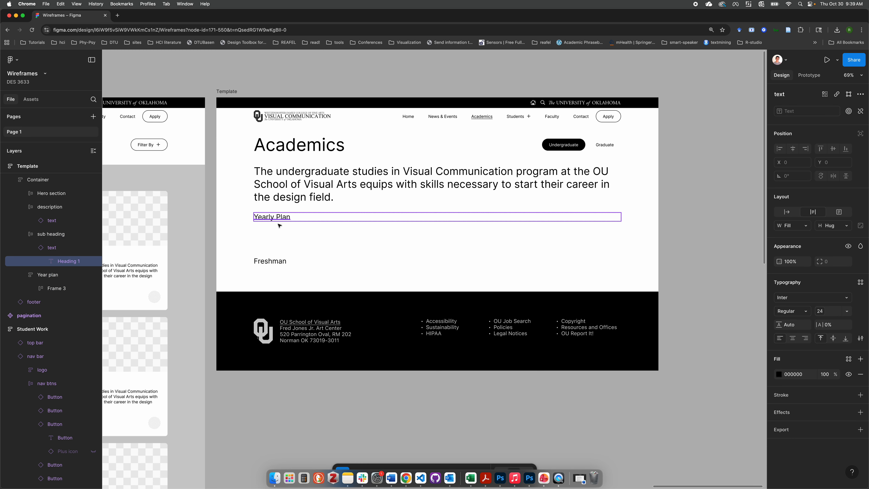
# Step: Switch the Freshman text instance inside Frame 3 to the Heading 3 variant
pyautogui.click(277, 253)
pyautogui.click(279, 220)
pyautogui.doubleClick(280, 219)
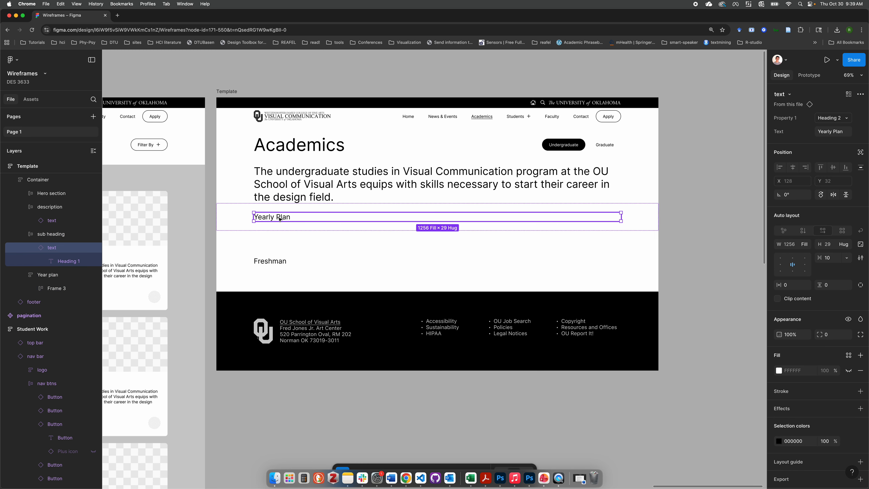
pyautogui.click(273, 261)
pyautogui.doubleClick(274, 261)
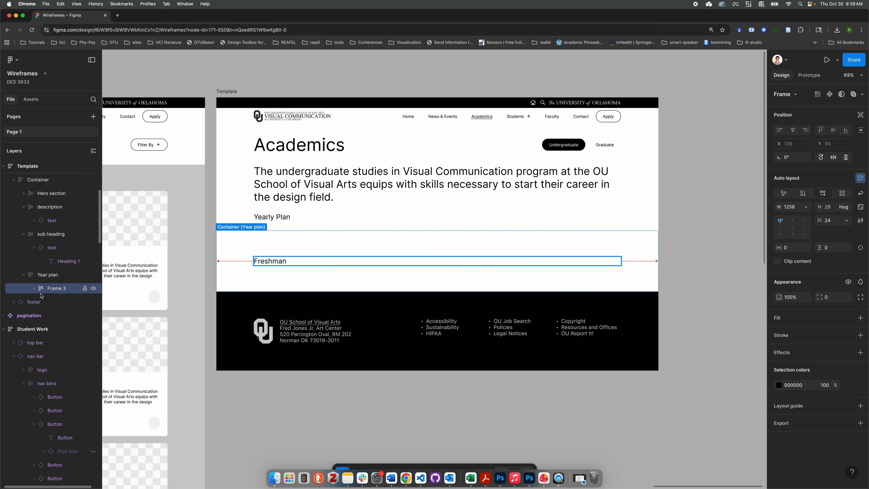
pyautogui.click(34, 288)
pyautogui.click(37, 302)
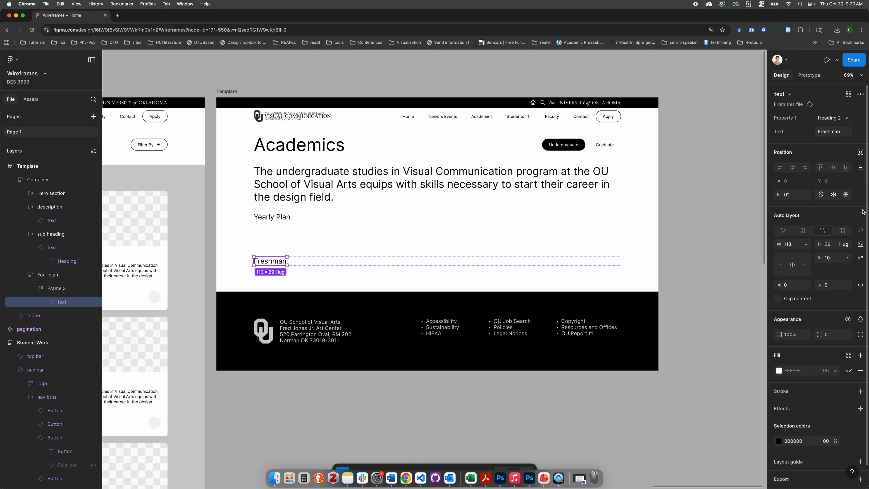
pyautogui.click(848, 119)
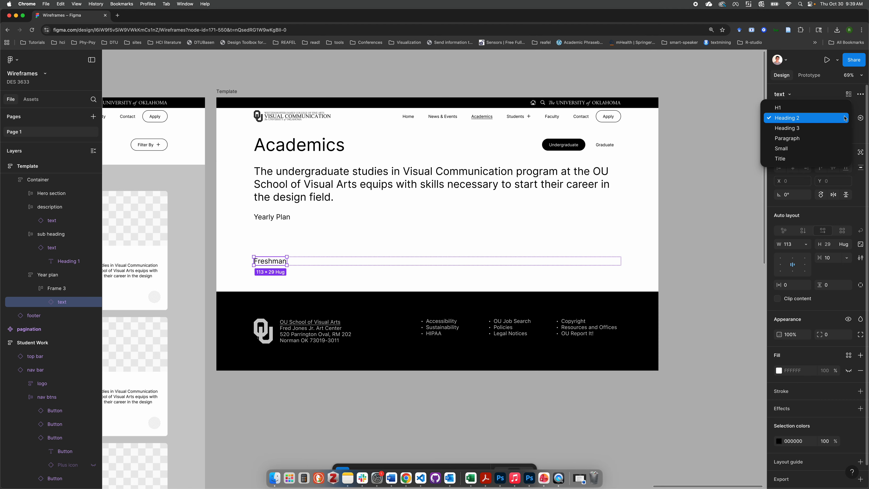
pyautogui.click(812, 126)
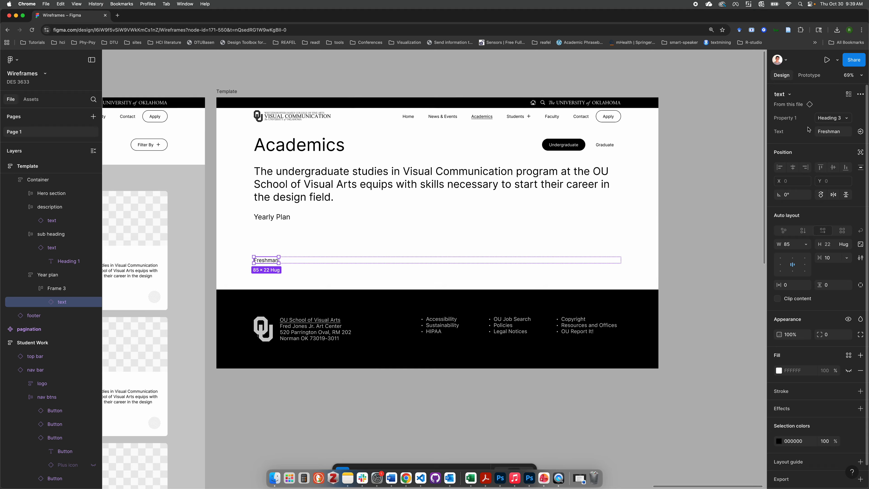
# Step: Move the Freshman text out of Frame 3 directly into the Year plan frame and delete the emptied Frame 3
pyautogui.moveTo(59, 306); pyautogui.dragTo(57, 287)
pyautogui.click(57, 303)
pyautogui.press('Delete')
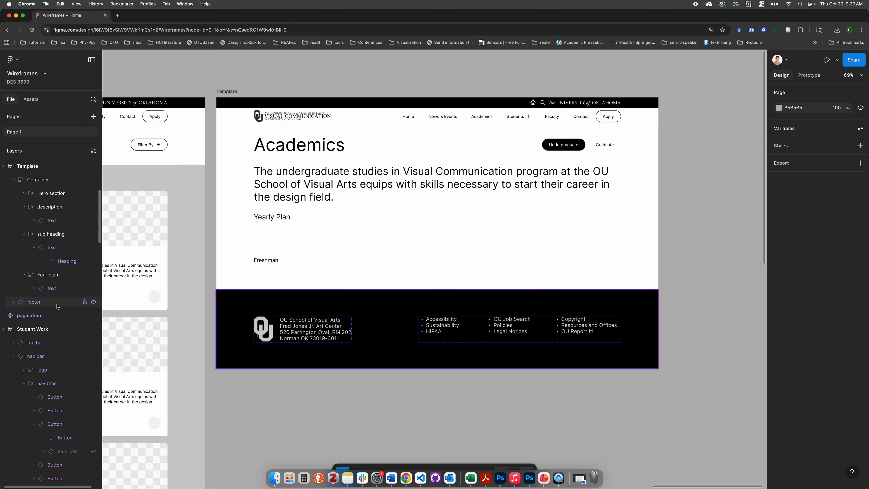
# Step: Set the Freshman text's width to Fill container within the Year plan frame
pyautogui.click(48, 275)
pyautogui.click(50, 291)
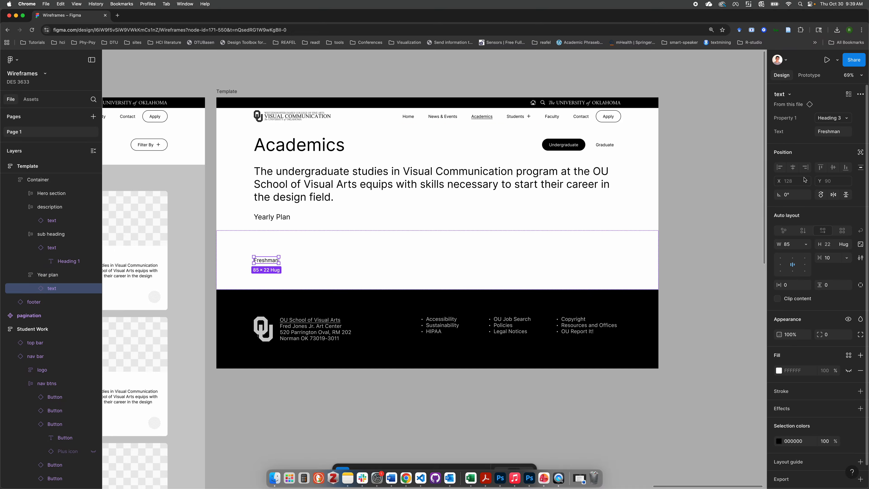
pyautogui.click(805, 245)
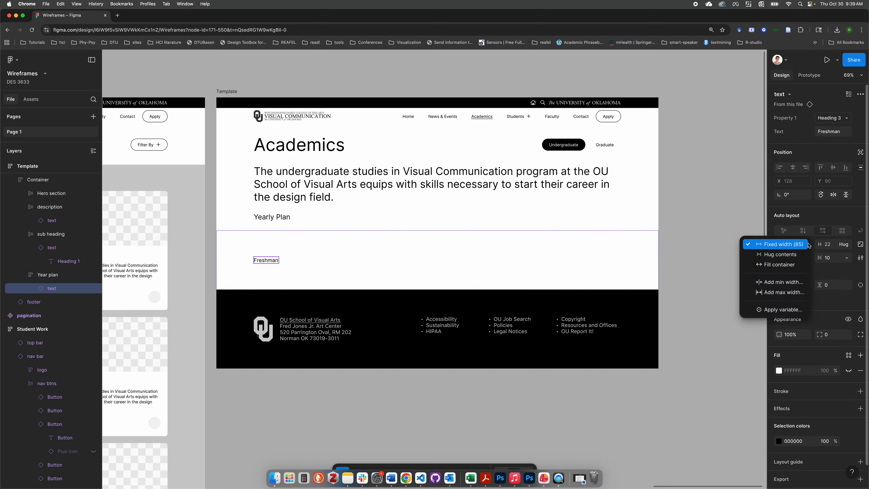
pyautogui.click(787, 265)
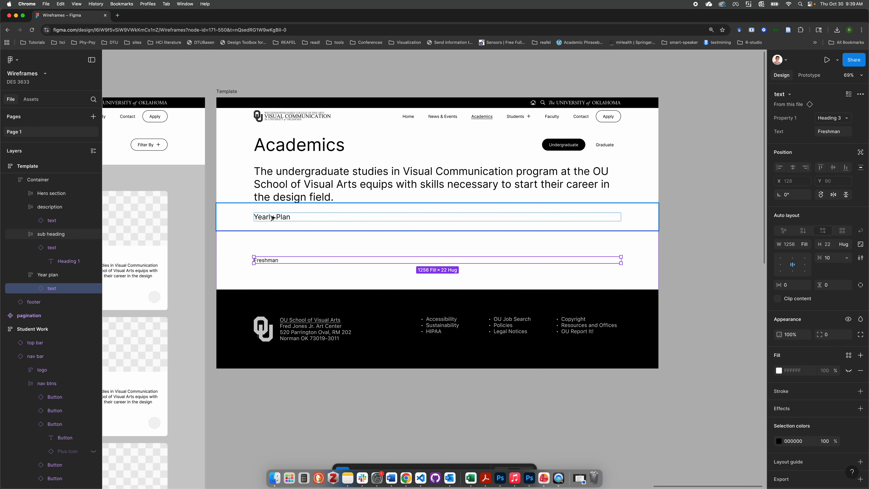
# Step: Try the x large (90) spacing variable as vertical padding on the sub heading frame and undo it
pyautogui.click(287, 246)
pyautogui.click(310, 214)
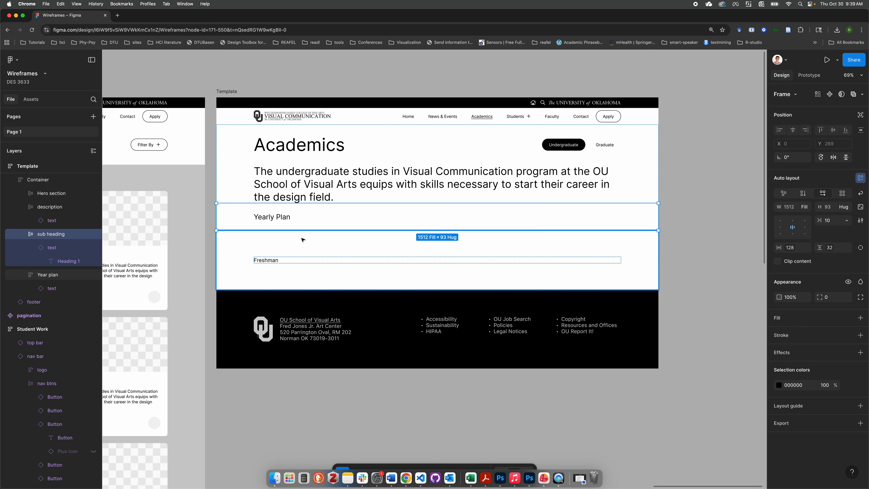
pyautogui.click(314, 220)
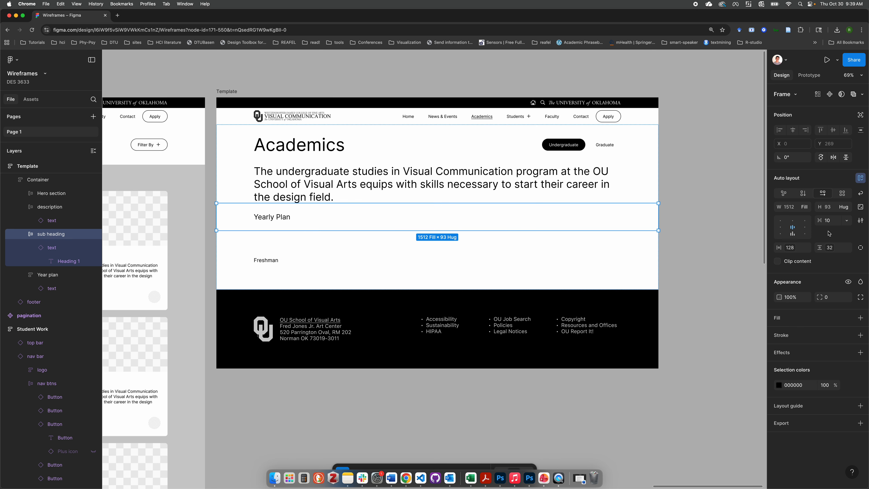
pyautogui.click(826, 251)
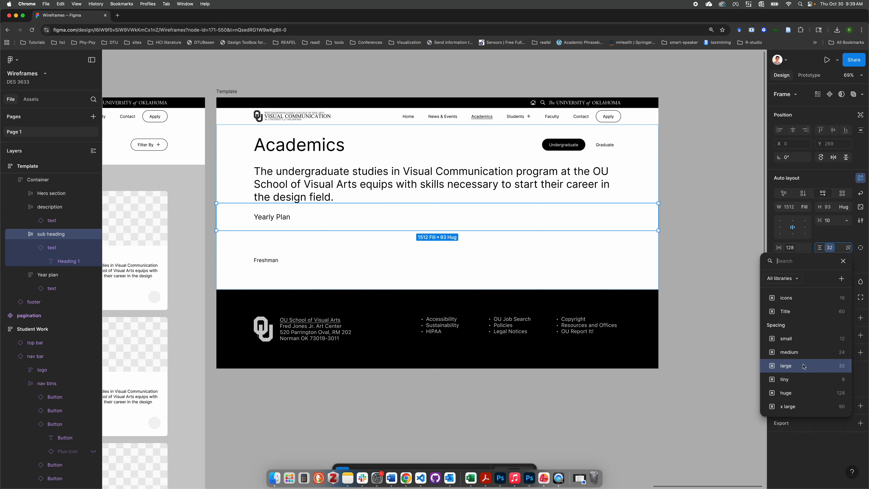
pyautogui.click(796, 406)
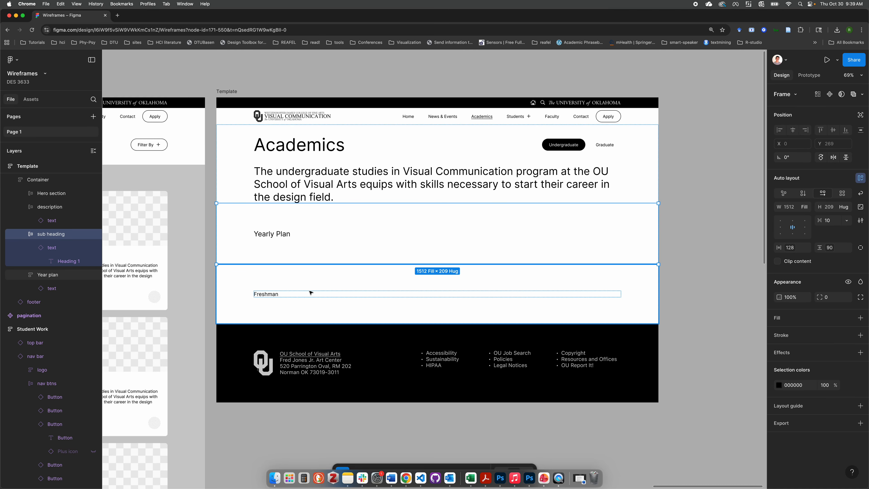
pyautogui.hotkey('ctrl', 'z')
# Step: Set the Year plan frame's vertical padding to the large (32) spacing variable
pyautogui.click(311, 252)
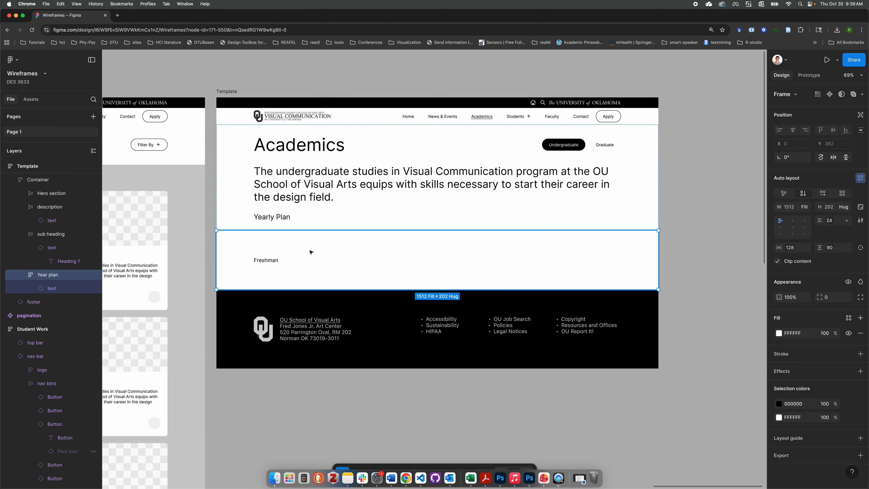
pyautogui.click(832, 247)
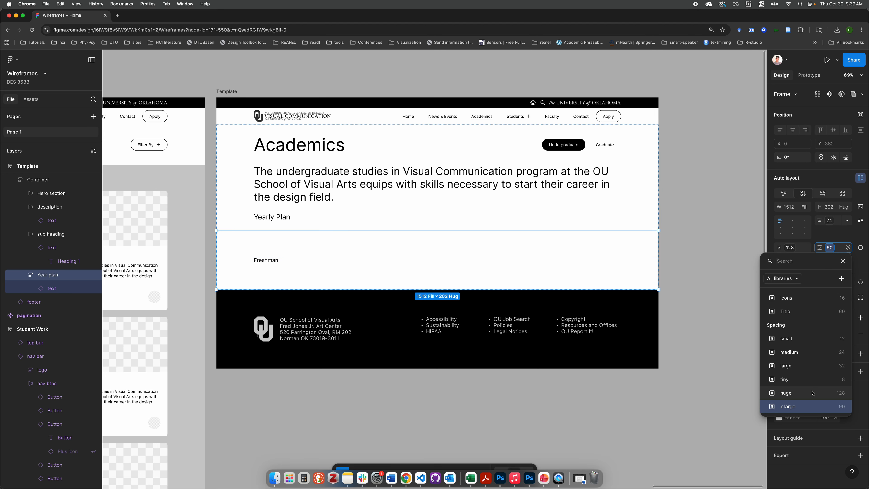
pyautogui.click(817, 366)
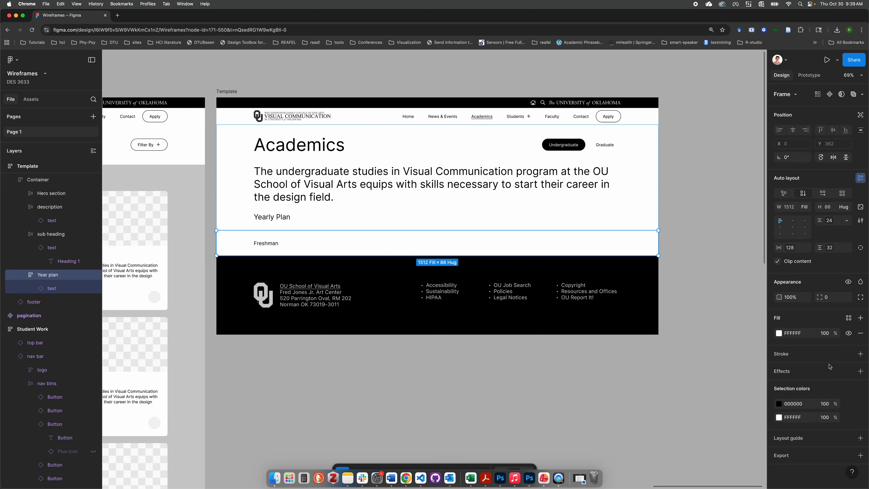
pyautogui.click(338, 367)
# Step: Go to the Freshman text's main component and set the text case of its Heading 3 variant to uppercase
pyautogui.tripleClick(267, 246)
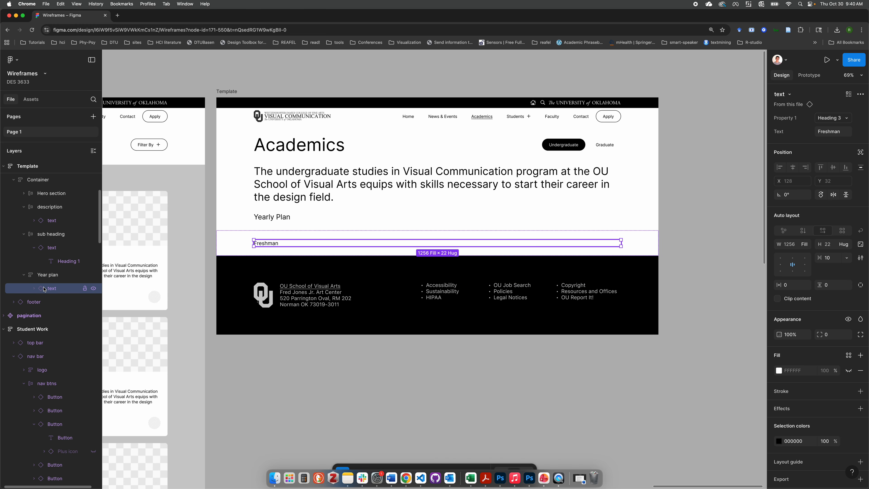
pyautogui.click(54, 289)
pyautogui.rightClick(53, 289)
pyautogui.moveTo(88, 377)
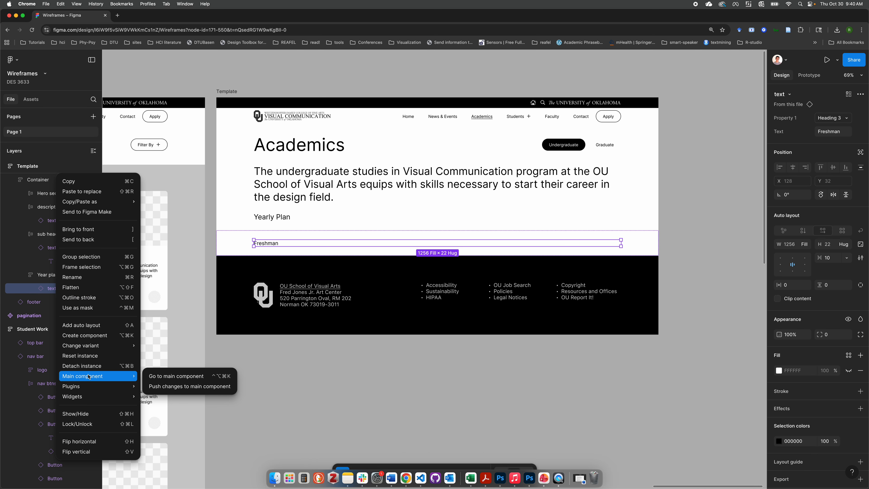
pyautogui.click(184, 377)
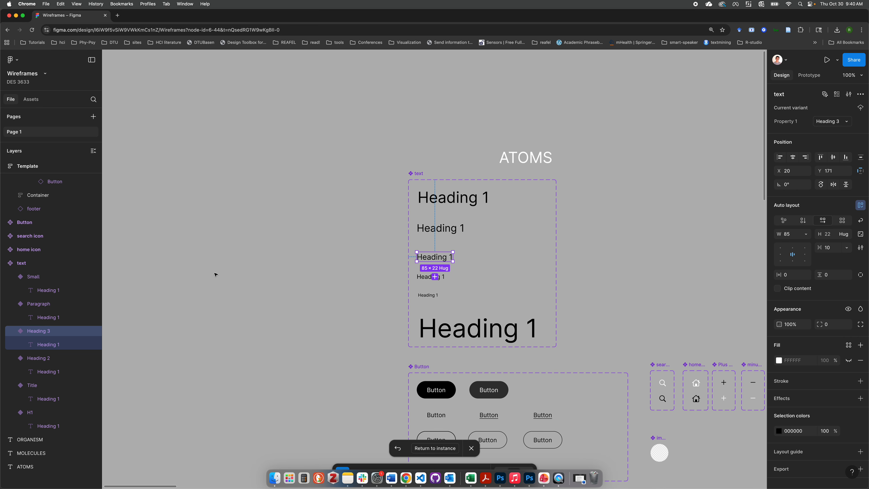
pyautogui.click(54, 348)
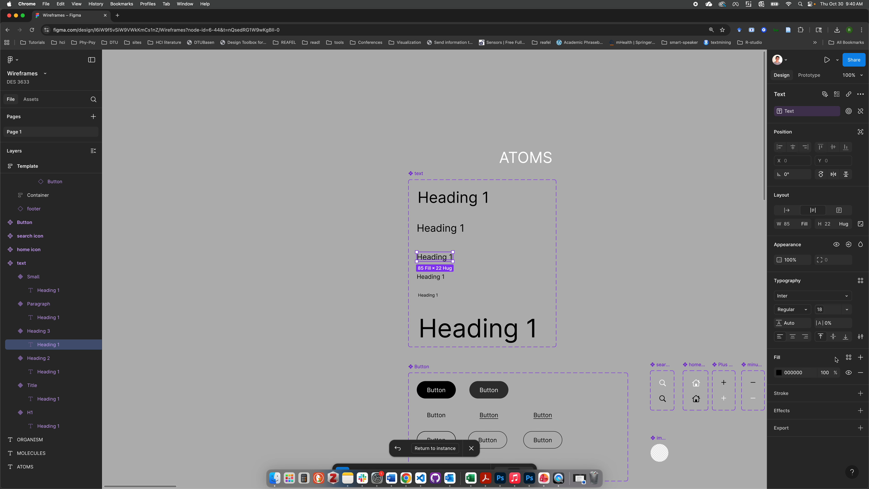
pyautogui.click(861, 336)
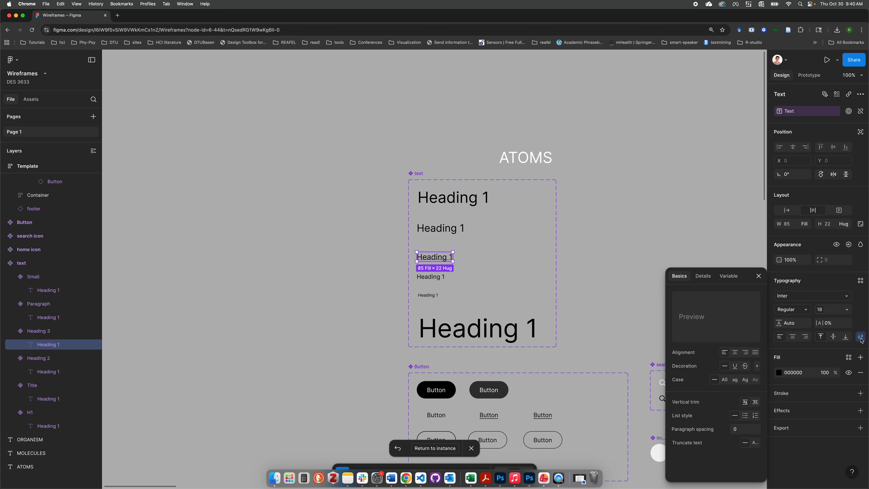
pyautogui.click(725, 380)
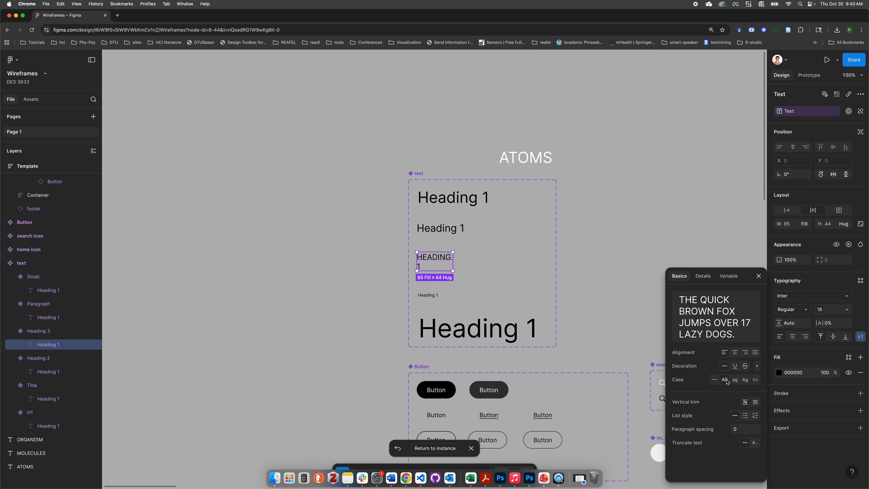
# Step: Widen the Heading 3 variant to about 113 so its text fits one line, and set its width to Hug contents
pyautogui.moveTo(454, 260); pyautogui.dragTo(466, 259)
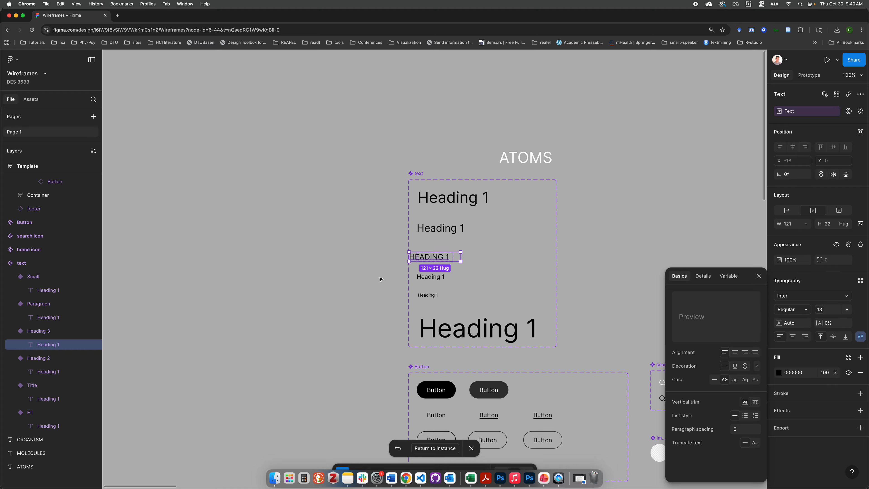
pyautogui.press('super+z')
pyautogui.click(45, 331)
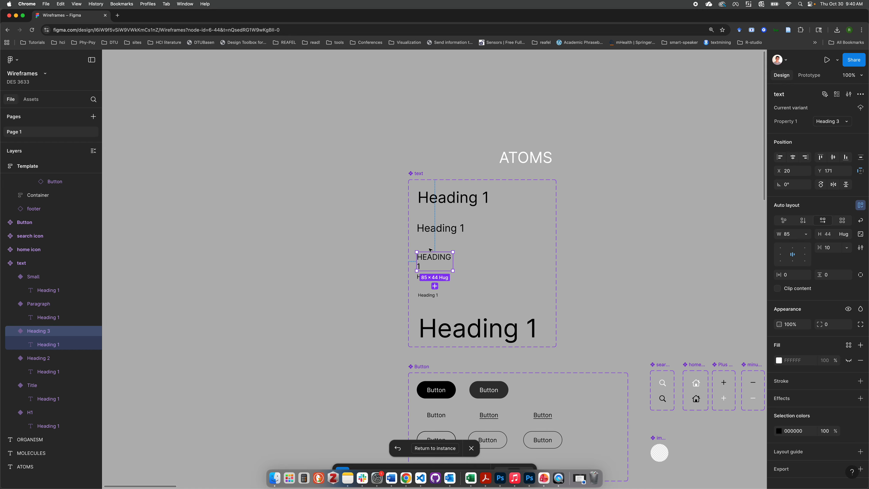
pyautogui.moveTo(454, 261); pyautogui.dragTo(466, 258)
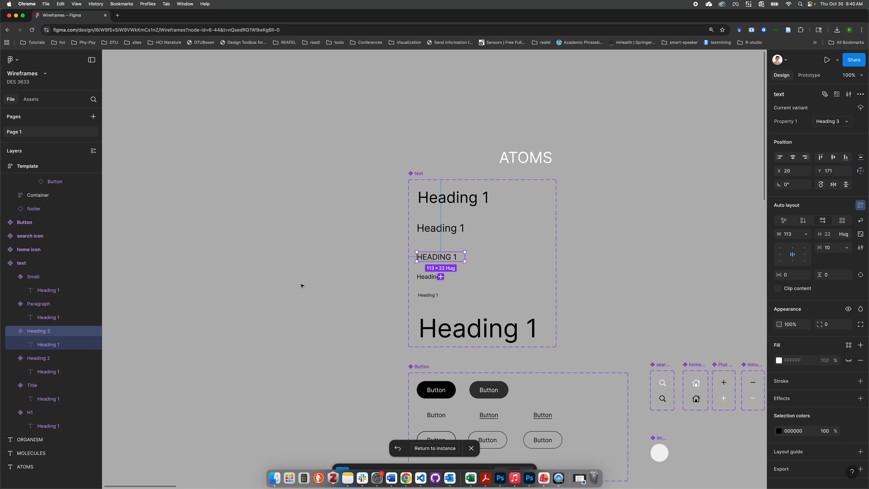
pyautogui.click(804, 234)
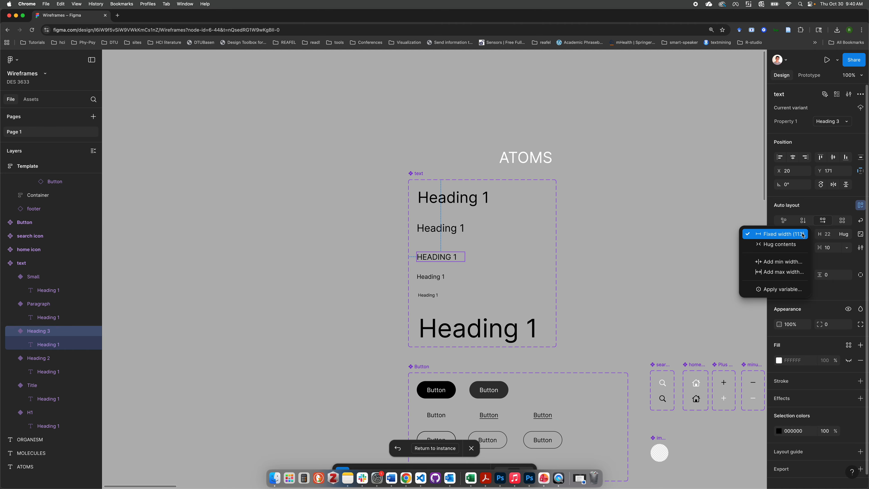
pyautogui.click(783, 244)
pyautogui.click(672, 256)
# Step: Return to the Academics page and examine how the Freshman heading in the Year plan section picks up the component change
pyautogui.hscroll(20, 672, 256)
pyautogui.scroll(-5, 671, 257)
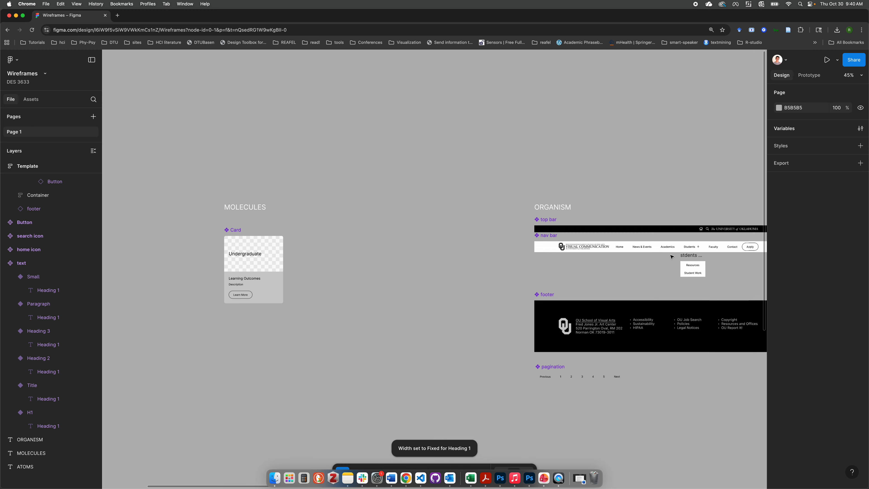
pyautogui.hscroll(20, 672, 257)
pyautogui.scroll(-5, 672, 256)
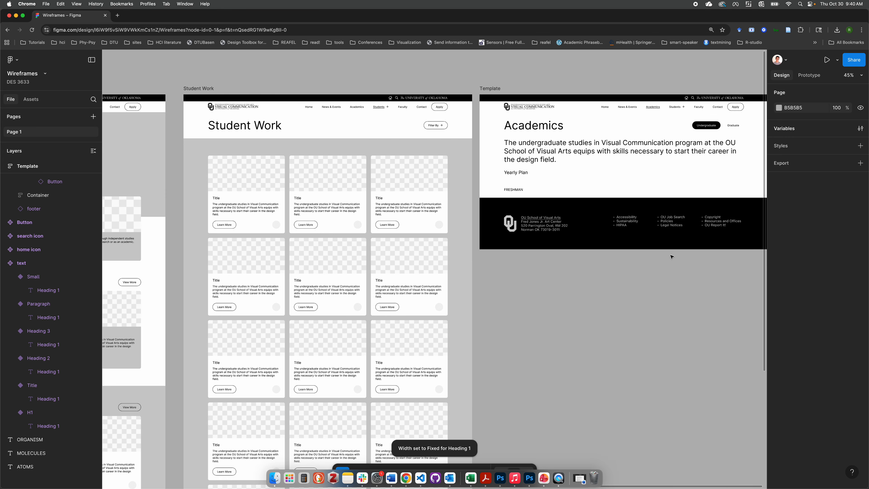
pyautogui.scroll(3, 672, 257)
pyautogui.scroll(10, 502, 239)
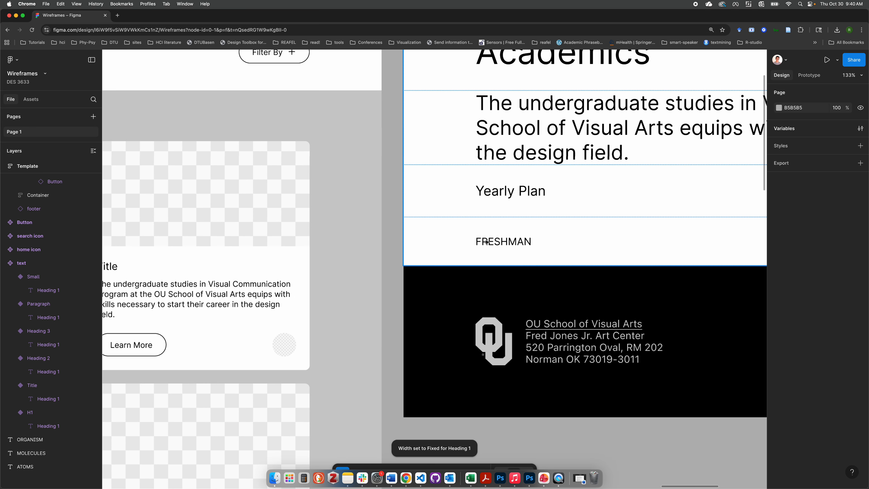
pyautogui.click(486, 242)
pyautogui.click(395, 247)
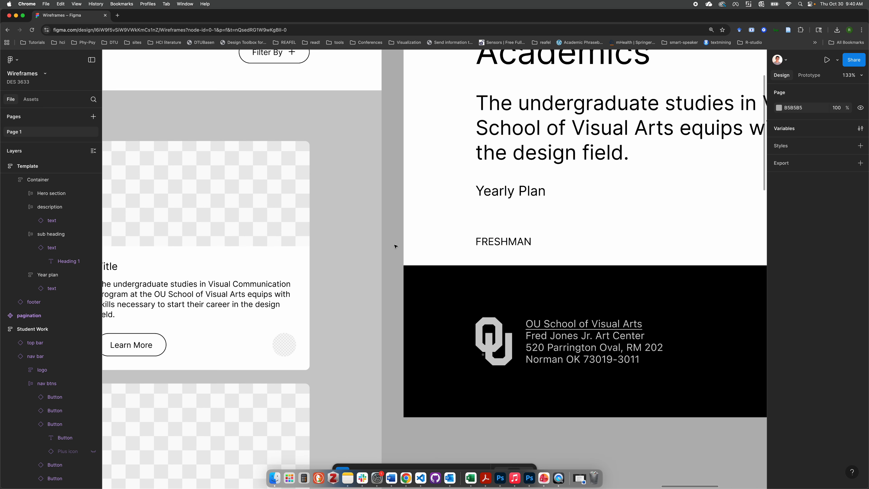
pyautogui.hscroll(4, 395, 246)
pyautogui.scroll(1, 396, 246)
pyautogui.doubleClick(373, 256)
pyautogui.doubleClick(372, 255)
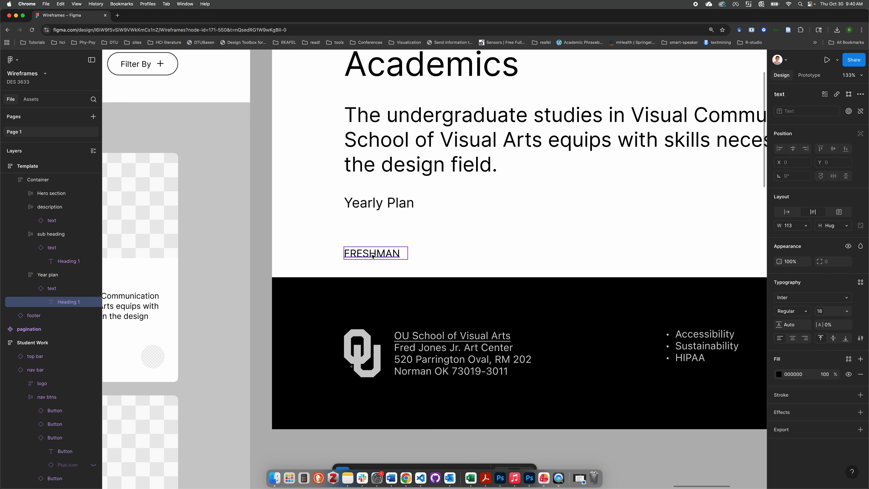
pyautogui.click(265, 270)
pyautogui.scroll(-3, 350, 255)
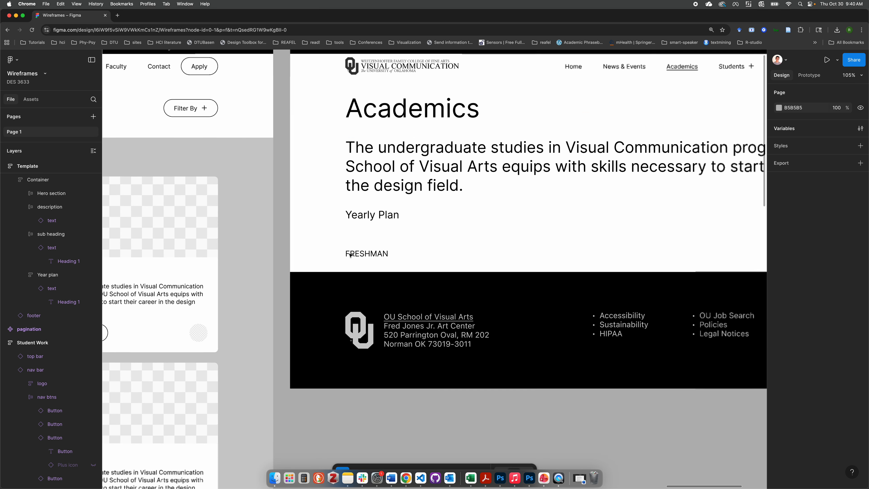
pyautogui.scroll(-2, 349, 255)
# Step: Set the Freshman heading's width to Fill container and align its content to the left
pyautogui.doubleClick(366, 255)
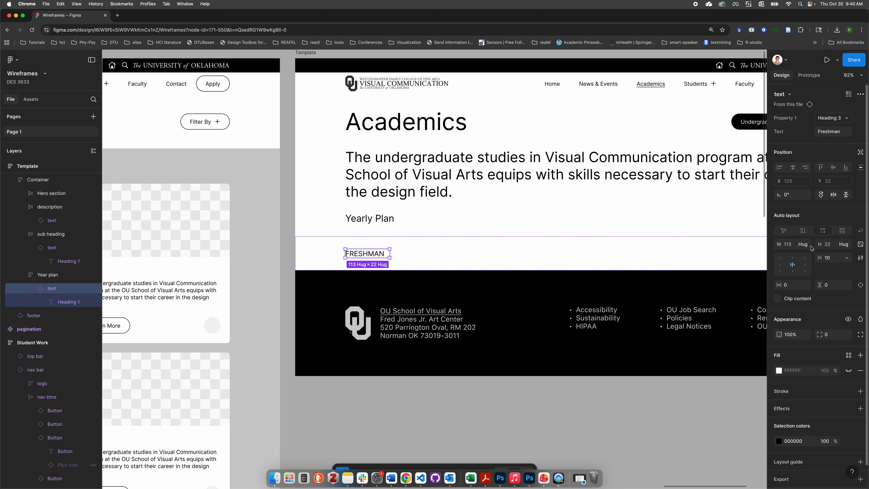
pyautogui.click(803, 244)
pyautogui.click(792, 254)
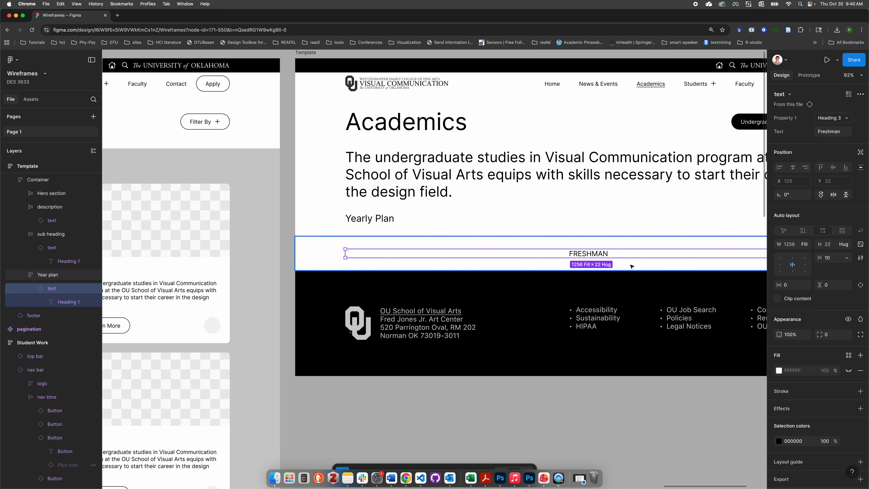
pyautogui.click(780, 265)
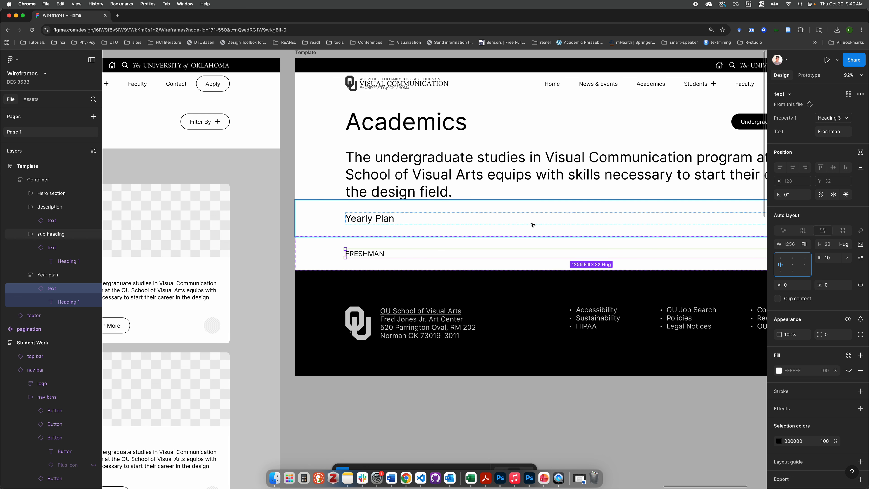
# Step: Go to the Freshman text's main component and set the Heading 3 variant's width to Fixed at 113
pyautogui.rightClick(358, 255)
pyautogui.moveTo(390, 381)
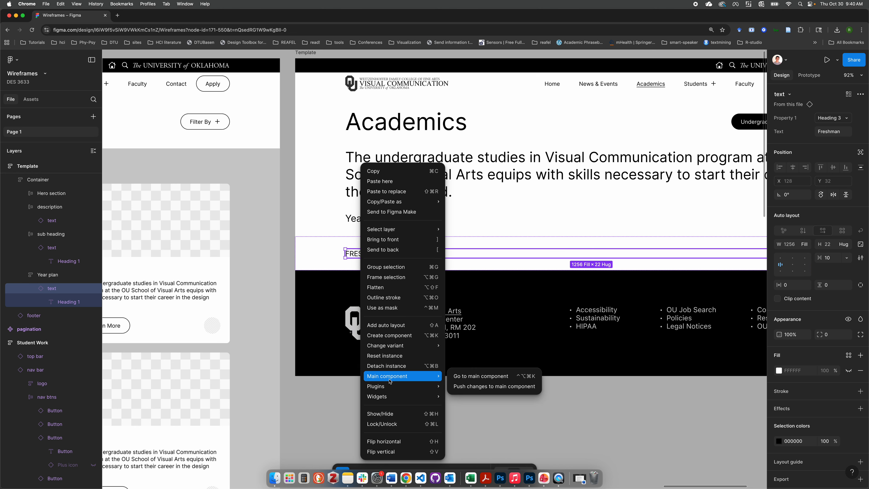
pyautogui.click(458, 375)
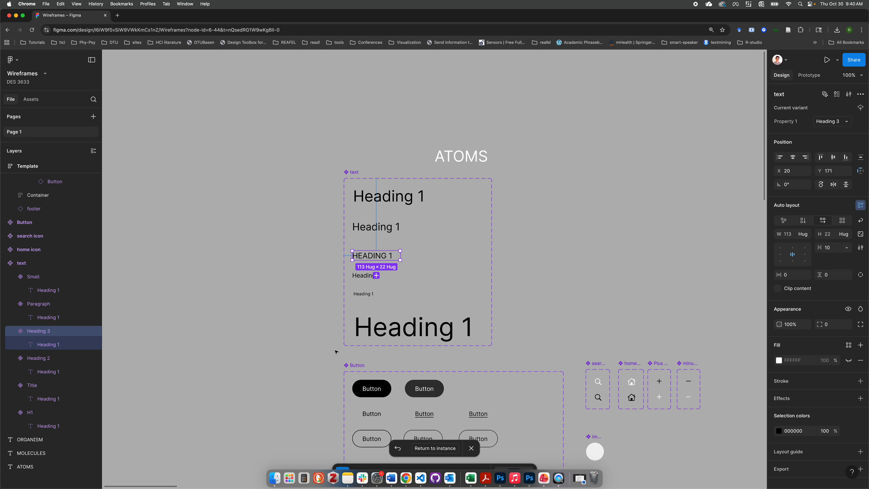
pyautogui.click(801, 234)
pyautogui.click(770, 223)
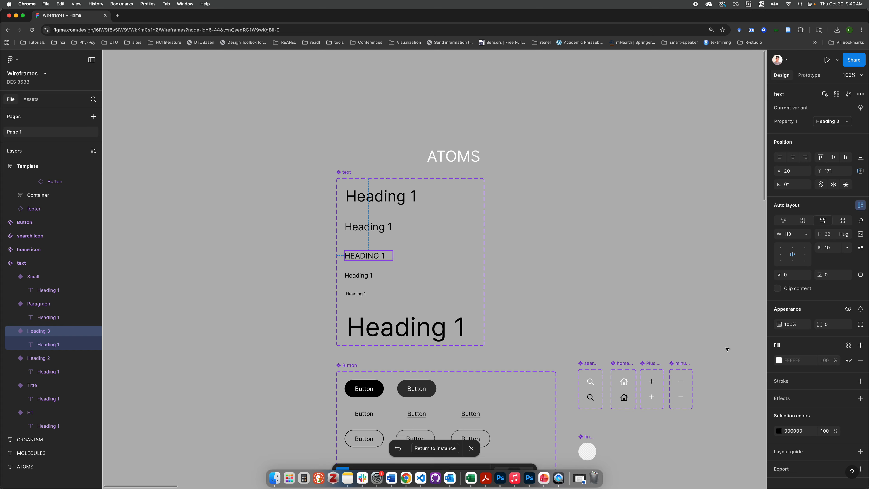
# Step: Set the fill of the text inside the Heading 3 variant to the darg gray library color
pyautogui.click(37, 346)
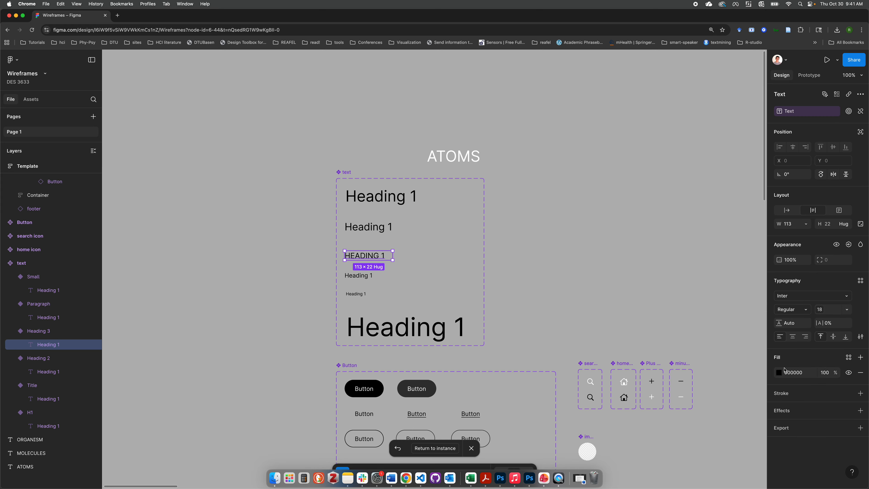
pyautogui.click(779, 372)
pyautogui.click(707, 280)
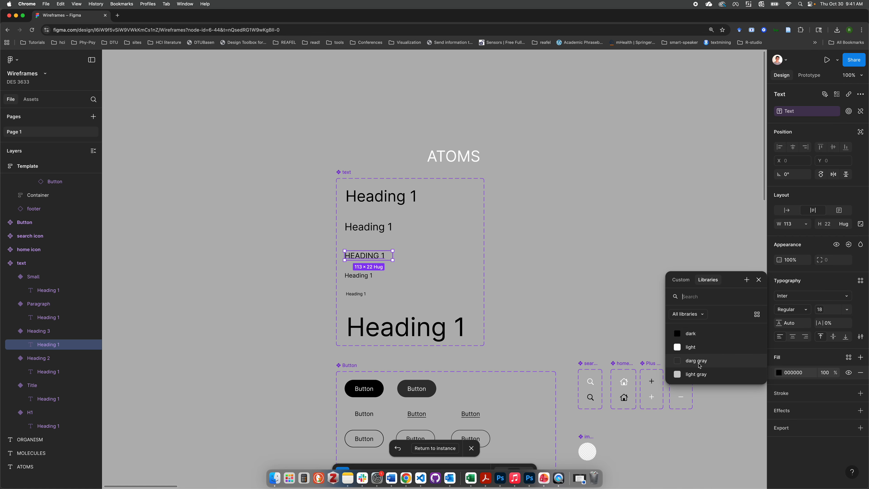
pyautogui.click(698, 374)
pyautogui.click(613, 292)
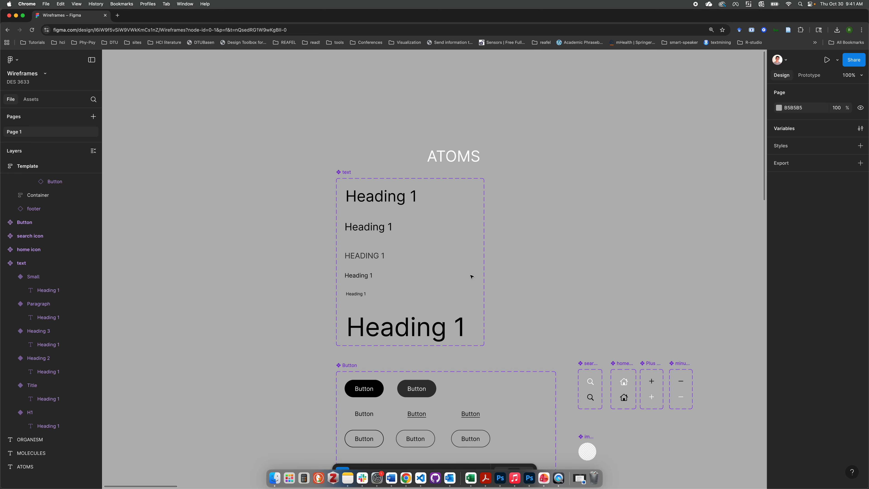
# Step: Try the light gray library color on the Heading 3 text and check the Freshman heading on the Academics page
pyautogui.press('super+z')
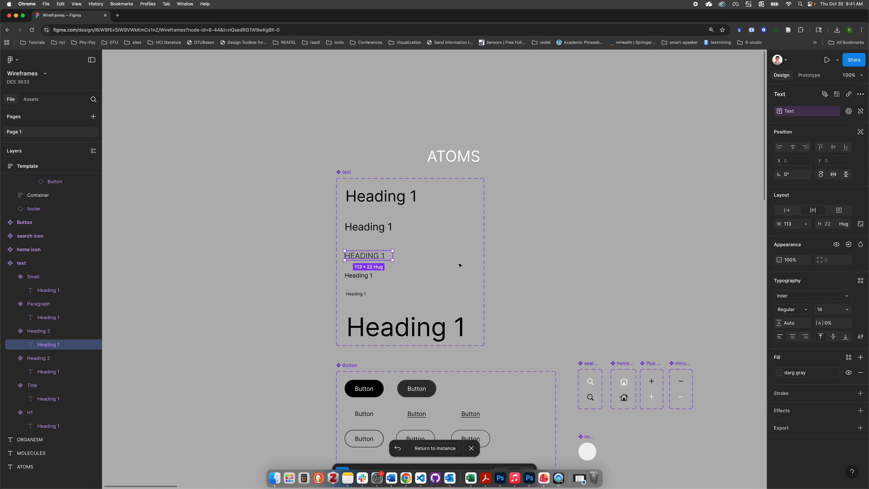
pyautogui.click(781, 374)
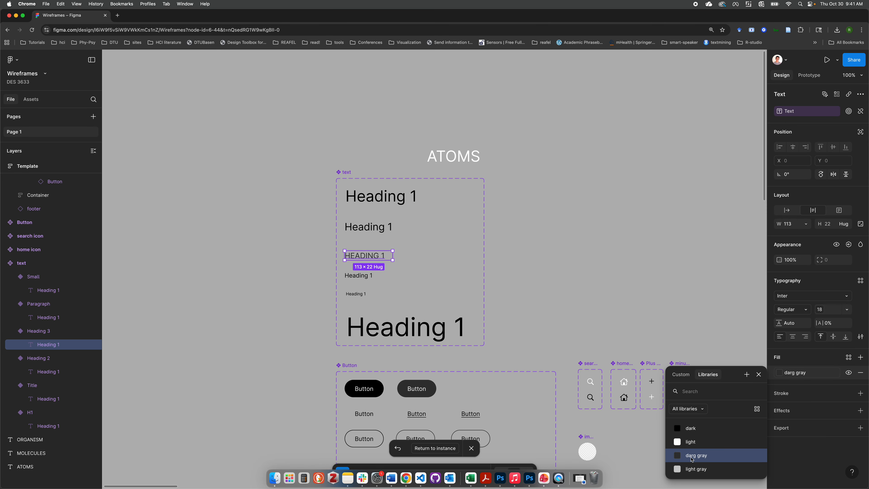
pyautogui.click(696, 468)
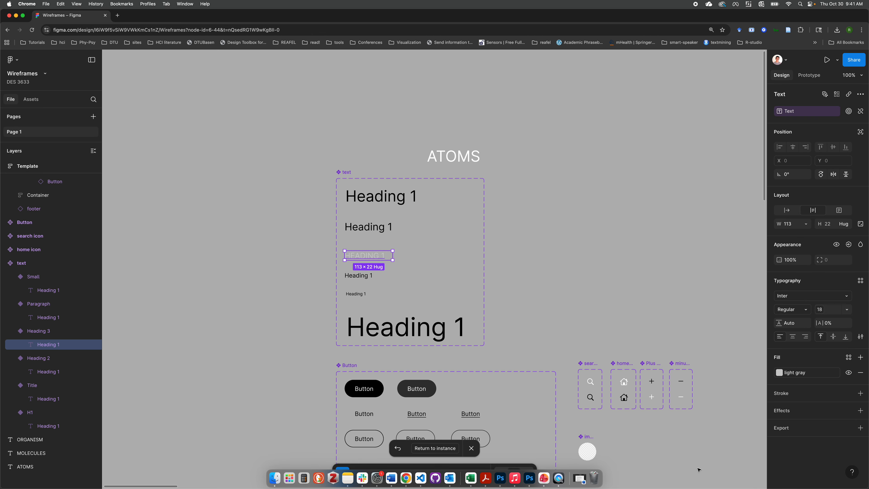
pyautogui.click(621, 291)
pyautogui.hscroll(20, 621, 291)
pyautogui.scroll(-5, 621, 290)
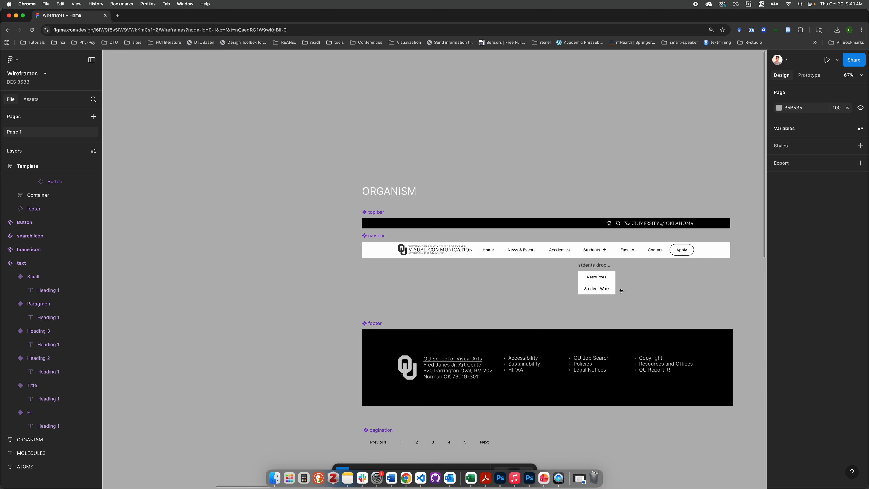
pyautogui.hscroll(20, 621, 291)
pyautogui.hscroll(15, 621, 291)
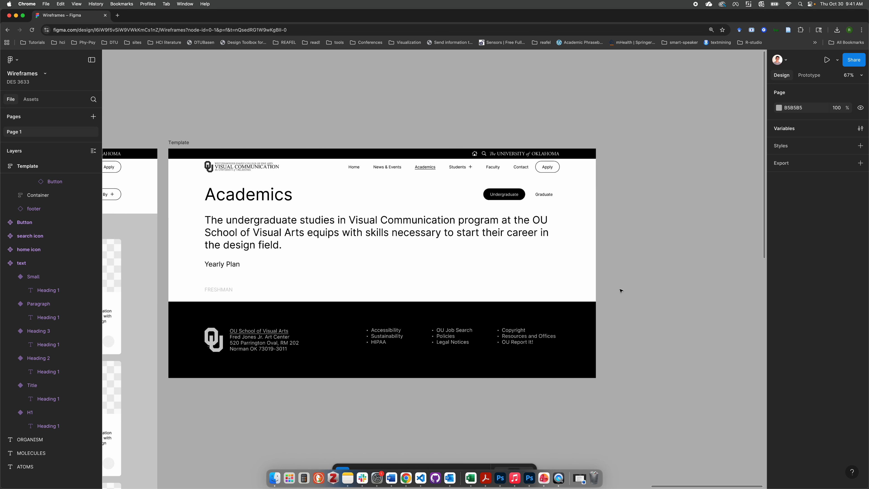
pyautogui.hscroll(-3, 621, 290)
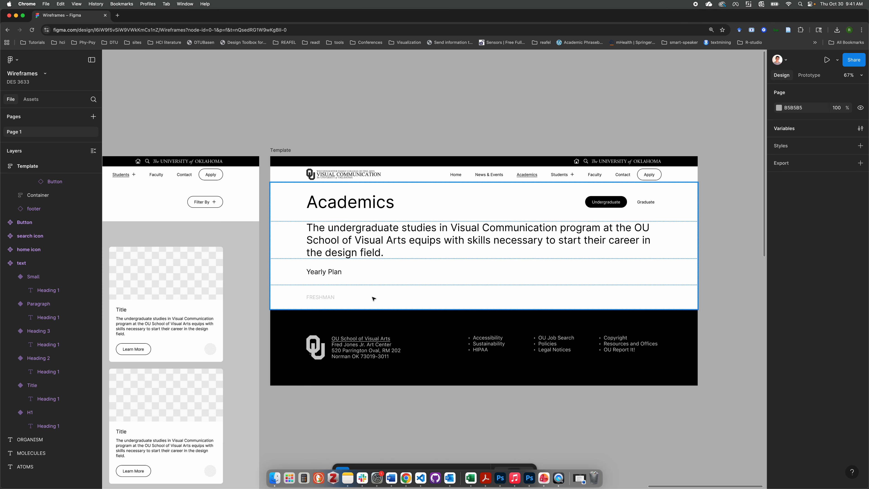
# Step: Undo the light gray fill and check the Freshman heading on the Academics page
pyautogui.press('super+z')
pyautogui.press('super+z')
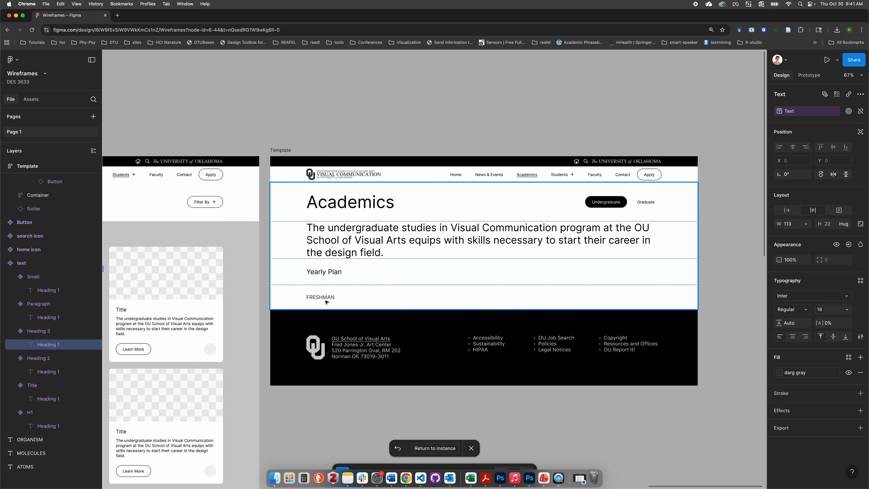
pyautogui.scroll(5, 325, 302)
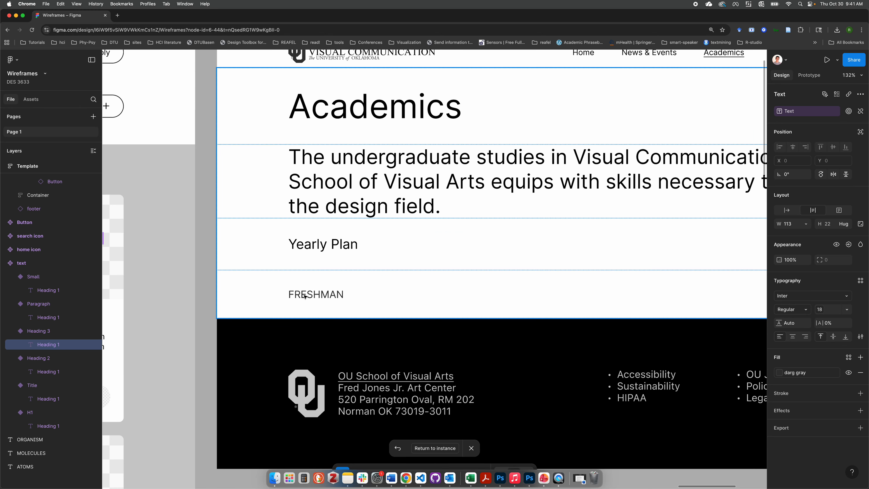
pyautogui.click(213, 255)
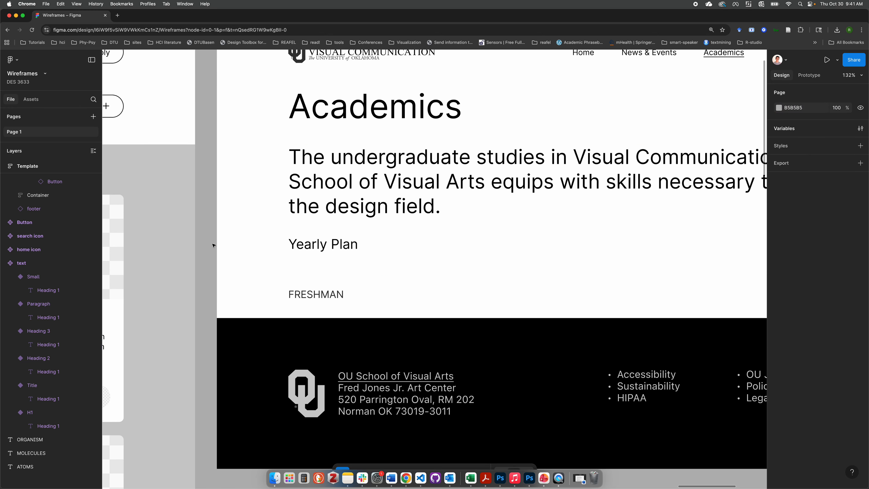
pyautogui.scroll(-3, 212, 253)
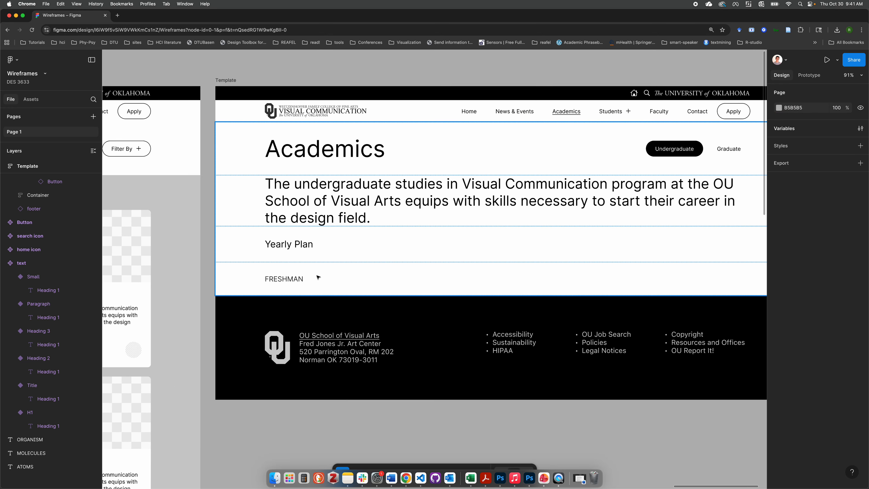
pyautogui.scroll(-2, 320, 206)
# Step: Set the description section's vertical padding to 32 with a spacing variable
pyautogui.click(320, 205)
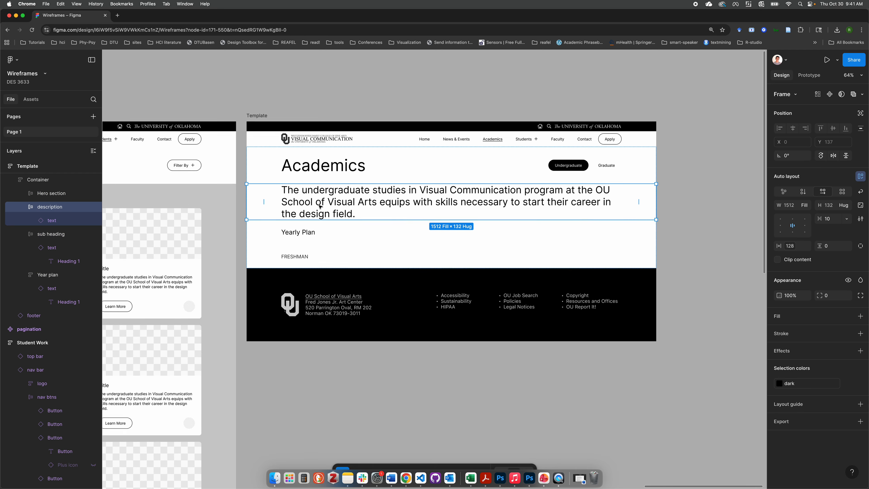
pyautogui.scroll(1, 320, 206)
pyautogui.scroll(-1, 310, 185)
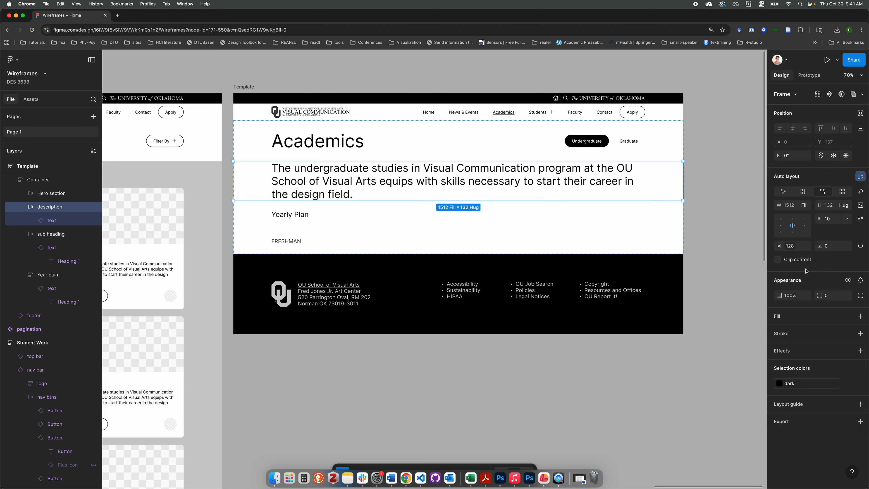
pyautogui.click(845, 247)
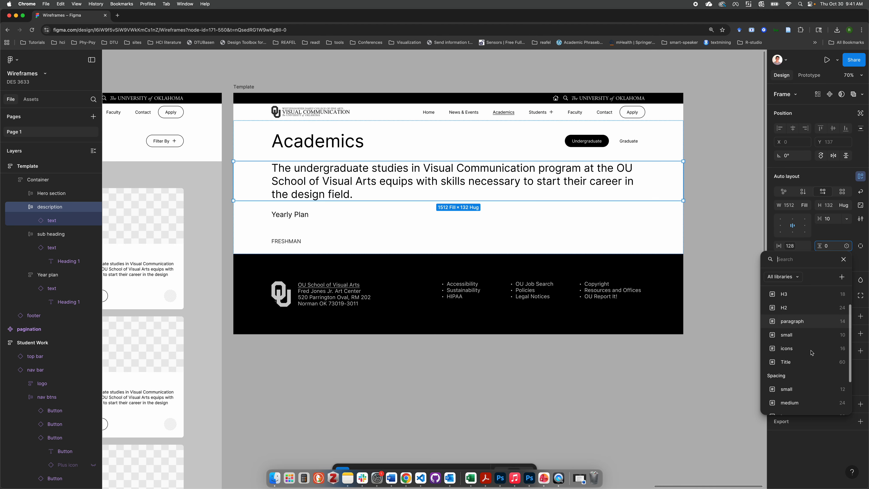
pyautogui.click(797, 377)
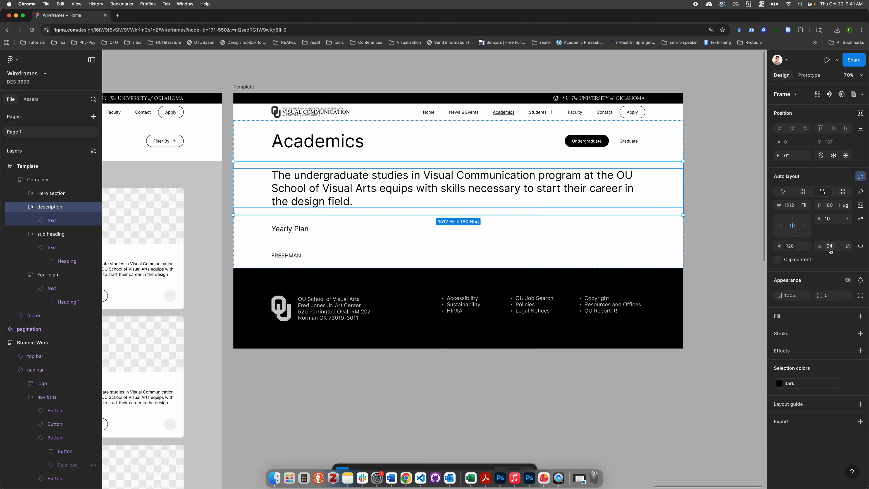
pyautogui.click(822, 252)
pyautogui.click(790, 374)
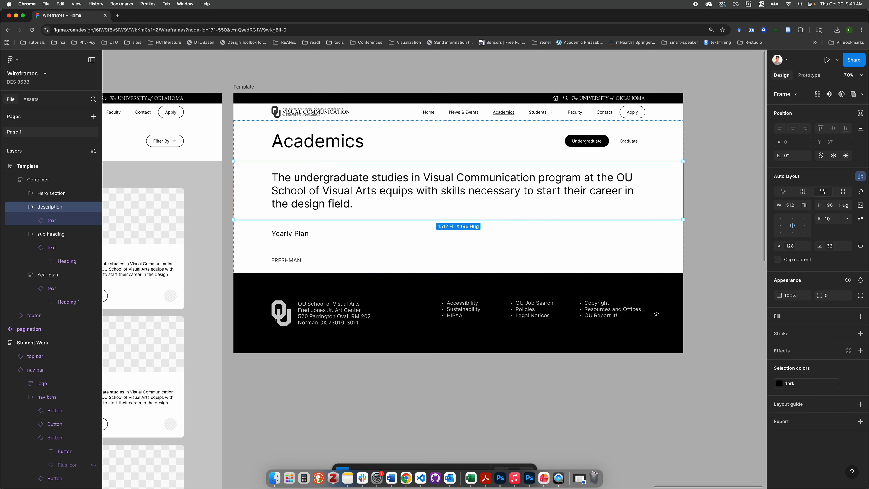
# Step: Examine the layout and padding settings of the Yearly Plan sub heading and the Year plan section
pyautogui.click(313, 235)
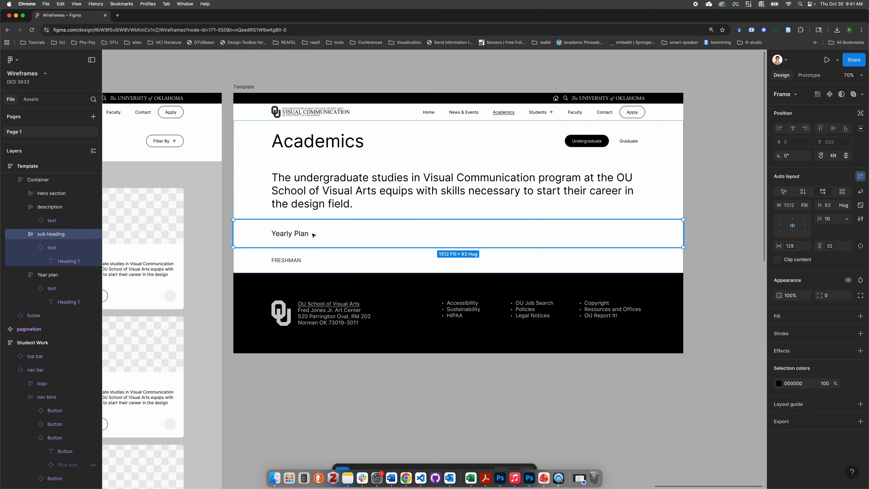
pyautogui.click(294, 267)
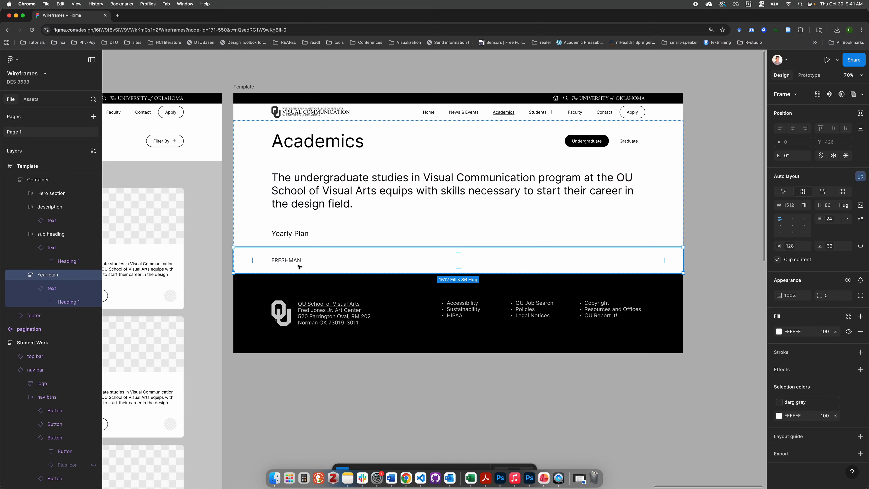
pyautogui.click(347, 405)
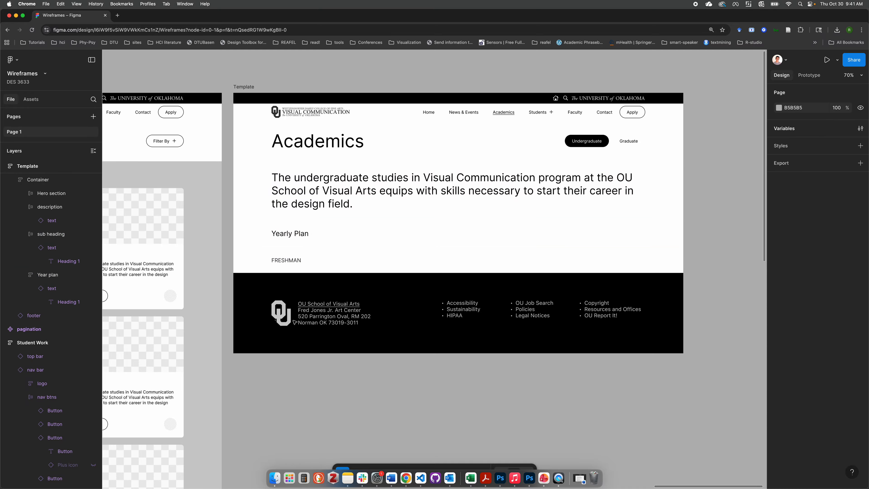
pyautogui.scroll(-2, 300, 406)
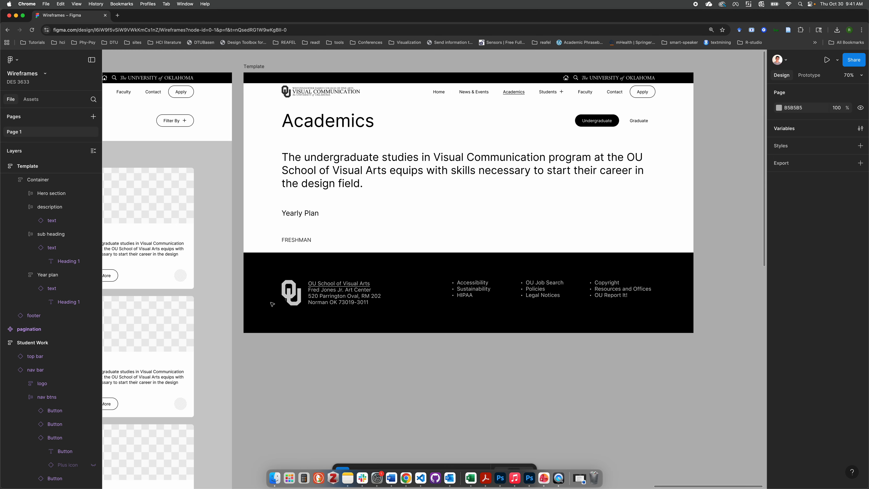
pyautogui.click(324, 241)
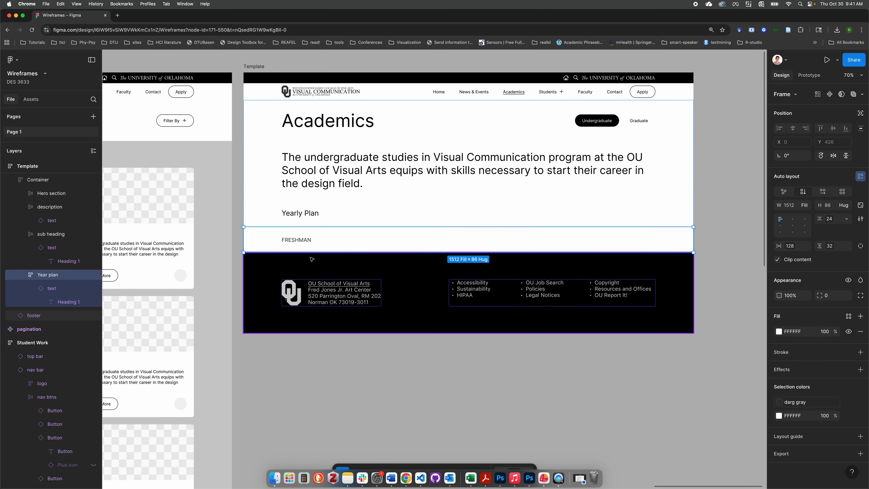
pyautogui.click(316, 378)
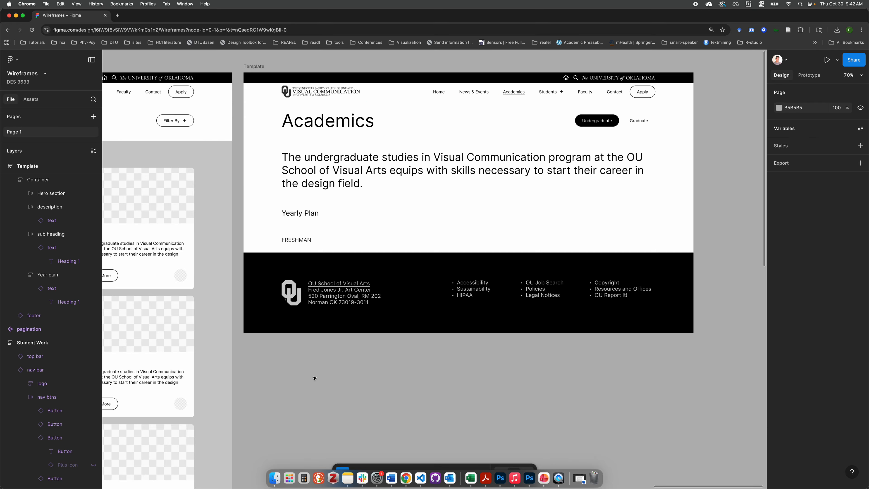
# Step: Look over the Template and Student Work frames and the molecule and organism components on the canvas
pyautogui.click(301, 232)
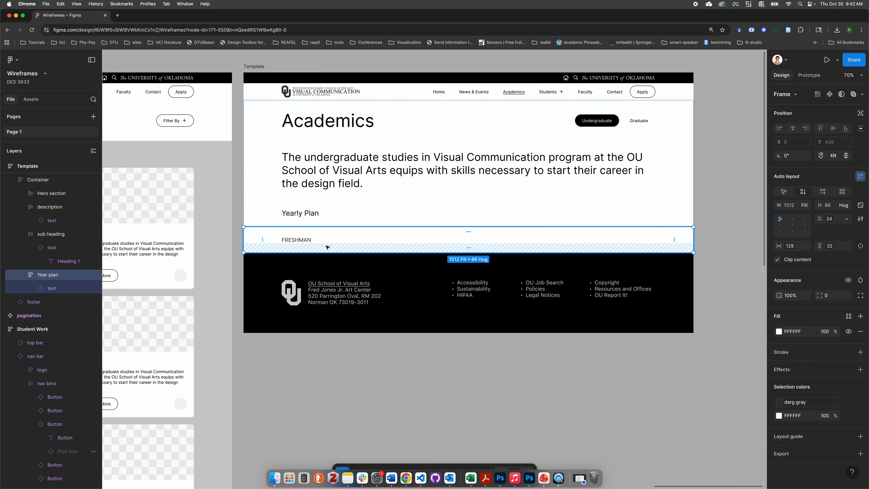
pyautogui.click(383, 386)
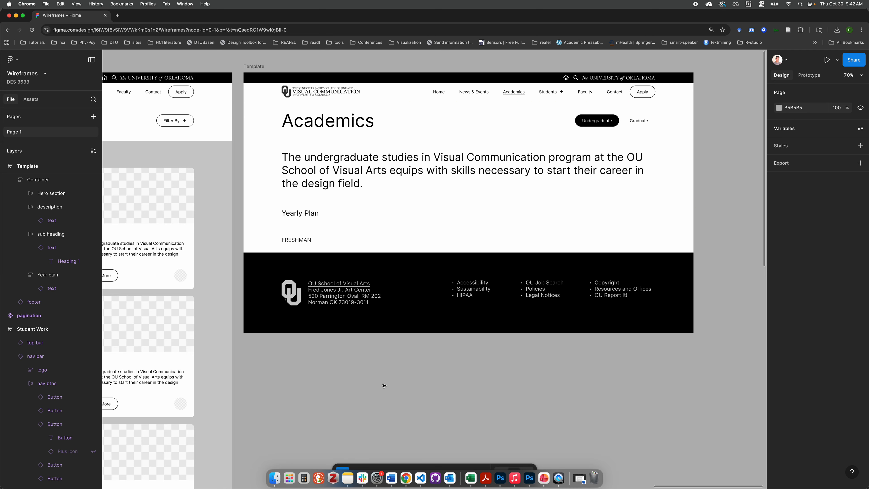
pyautogui.scroll(-5, 383, 386)
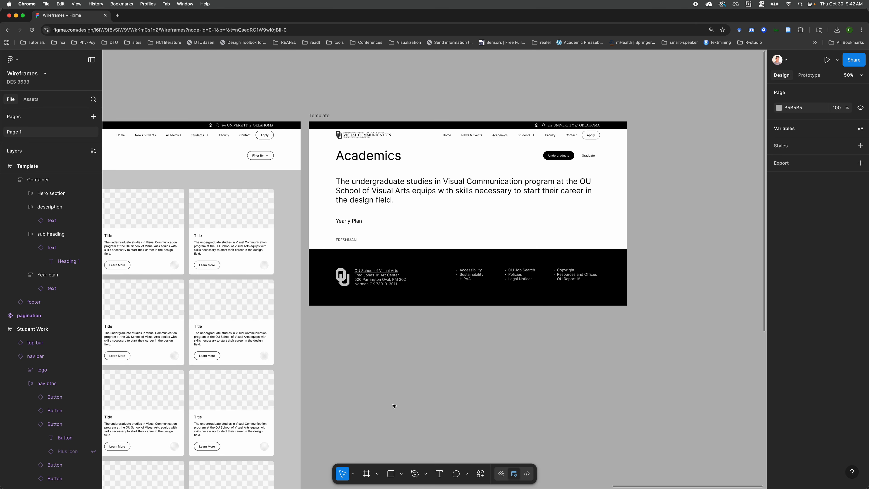
pyautogui.hscroll(10, 395, 406)
pyautogui.hscroll(-20, 379, 401)
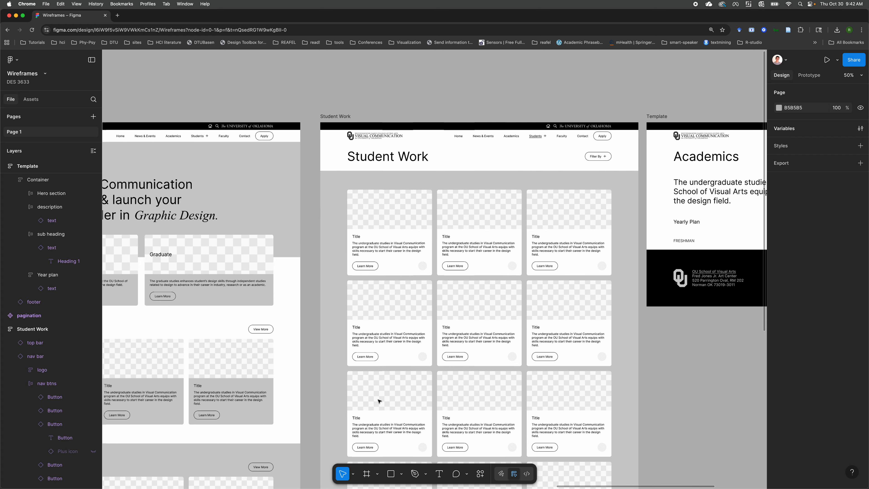
pyautogui.hscroll(-20, 262, 356)
pyautogui.scroll(-5, 262, 356)
pyautogui.scroll(5, 262, 356)
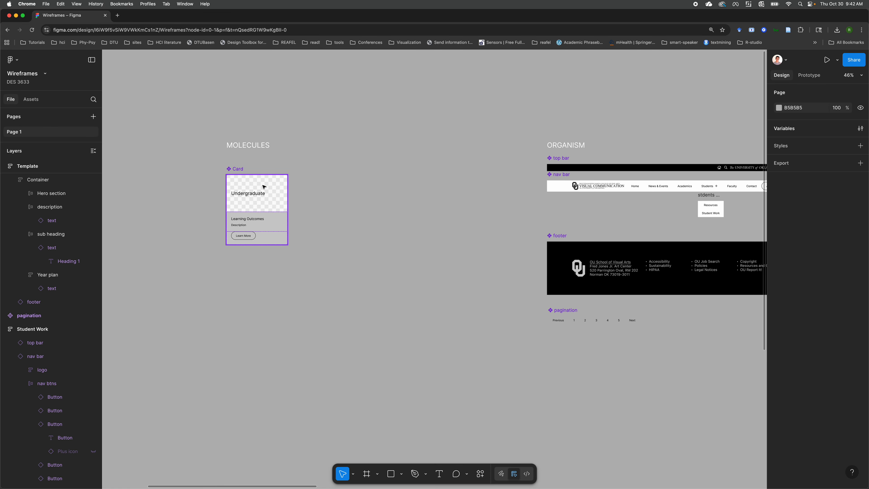
pyautogui.hscroll(8, 342, 172)
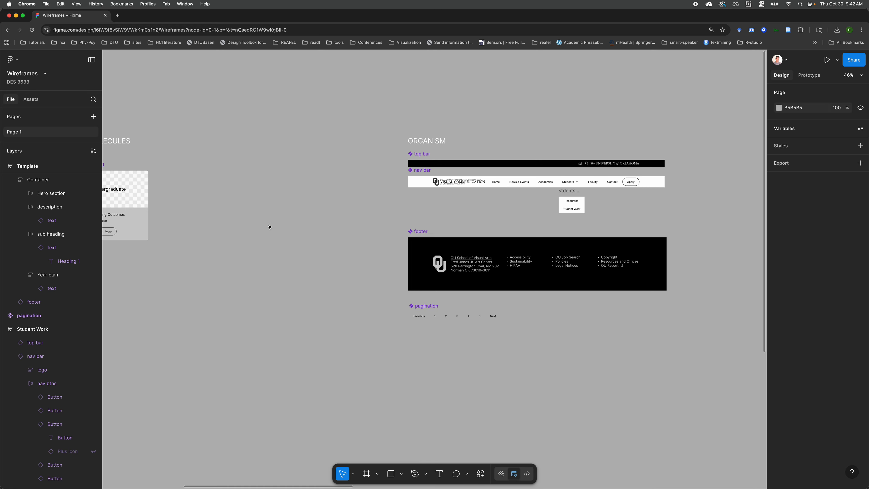
pyautogui.hscroll(-5, 269, 227)
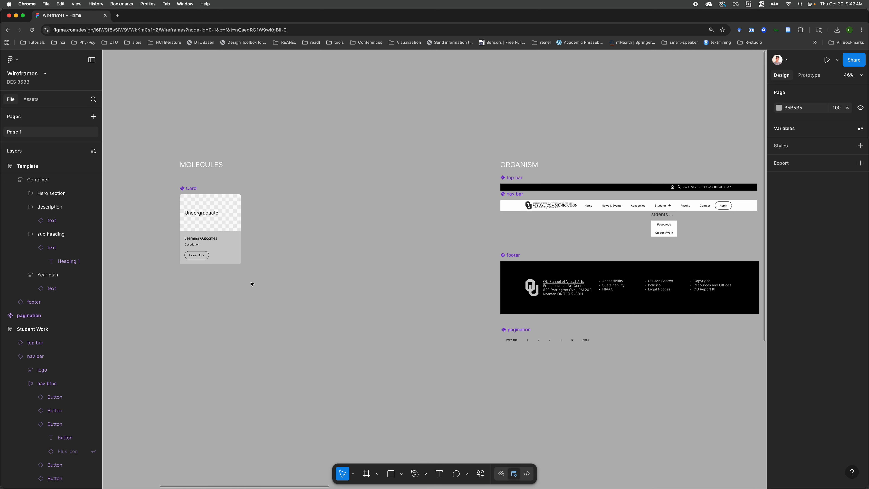
pyautogui.hscroll(15, 252, 283)
pyautogui.hscroll(3, 251, 283)
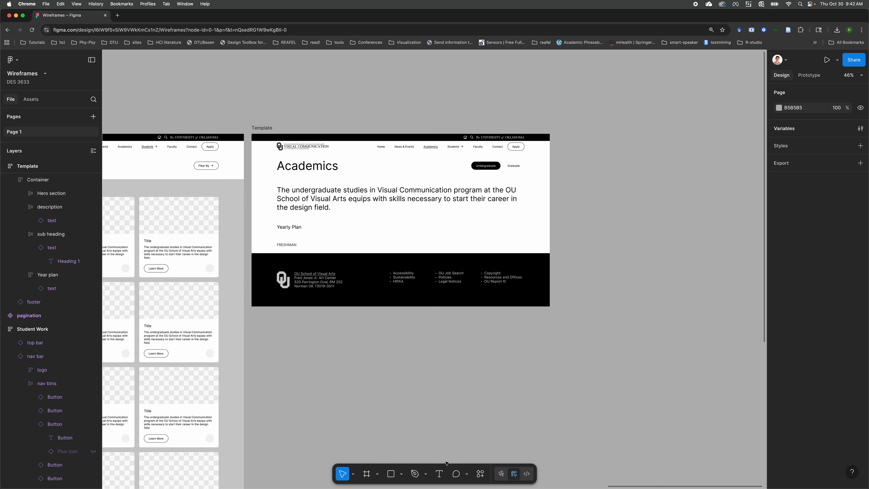
pyautogui.click(440, 474)
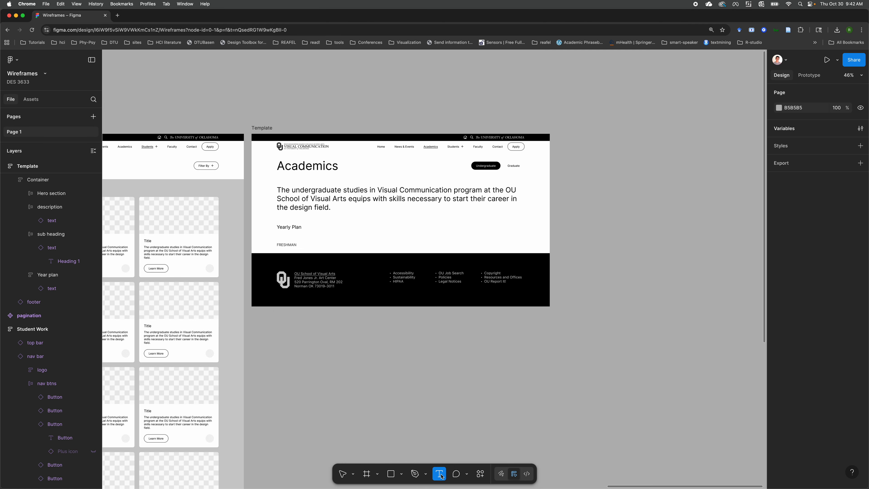
pyautogui.click(314, 362)
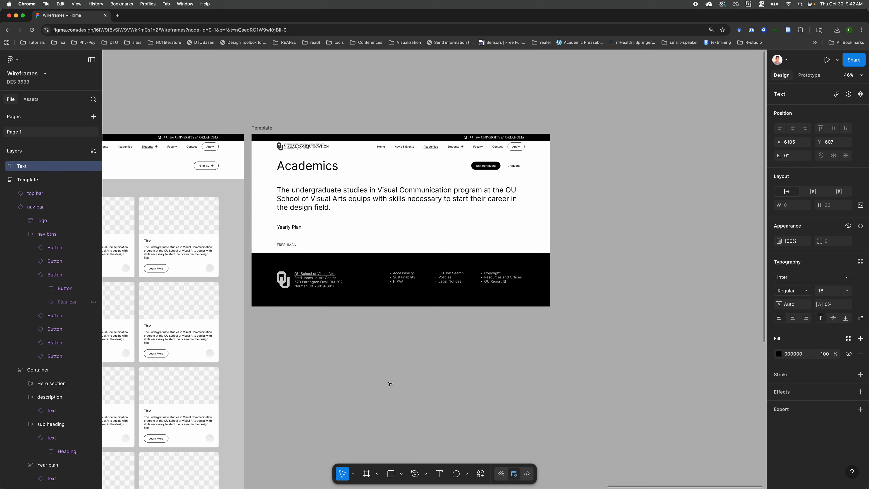
pyautogui.click(397, 369)
# Step: Look up the text component in the file's assets and review its available variants
pyautogui.click(31, 99)
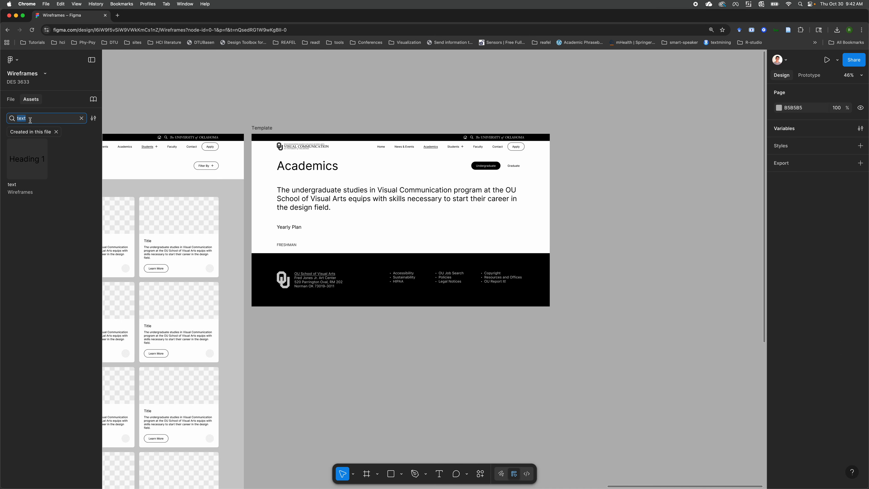
pyautogui.click(28, 189)
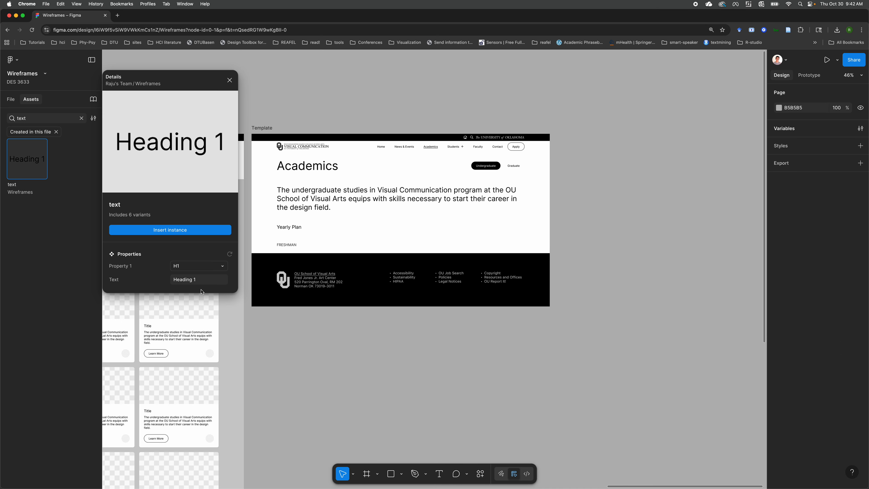
pyautogui.click(197, 266)
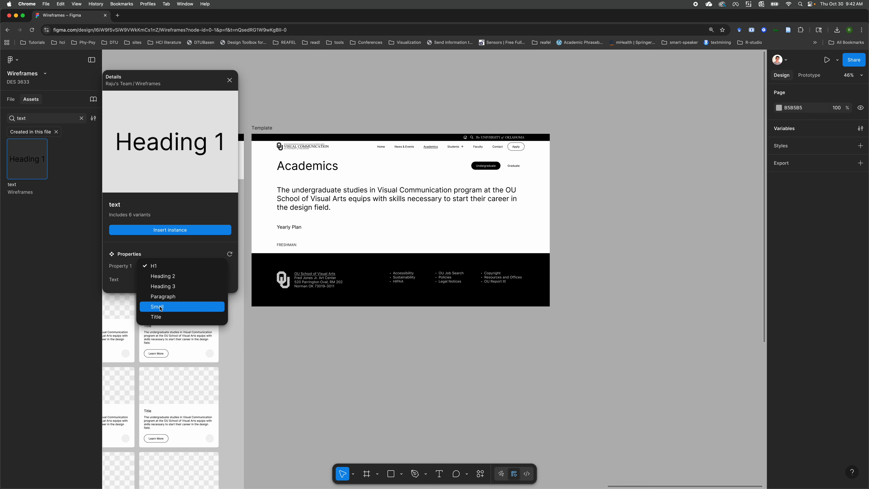
pyautogui.click(285, 246)
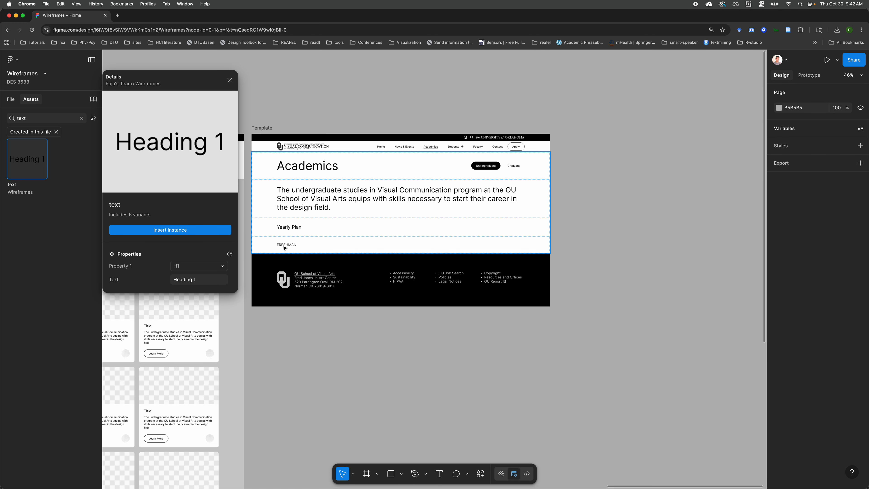
# Step: Try the Small variant on the FRESHMAN text in the Year plan section, then undo the variant change
pyautogui.doubleClick(288, 246)
pyautogui.click(294, 246)
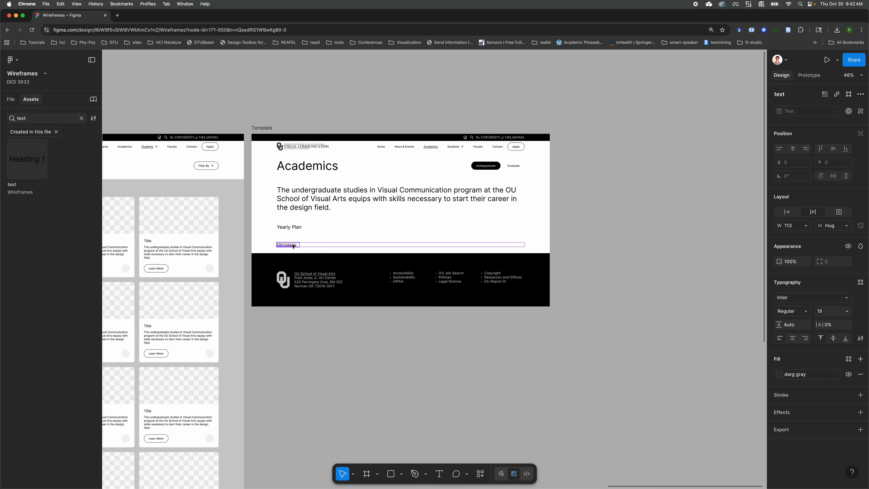
pyautogui.press('Escape')
pyautogui.click(292, 241)
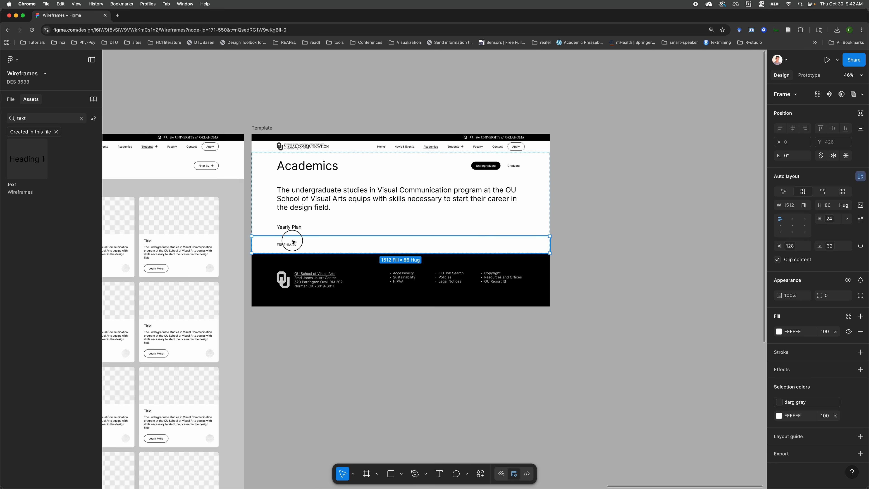
pyautogui.click(291, 245)
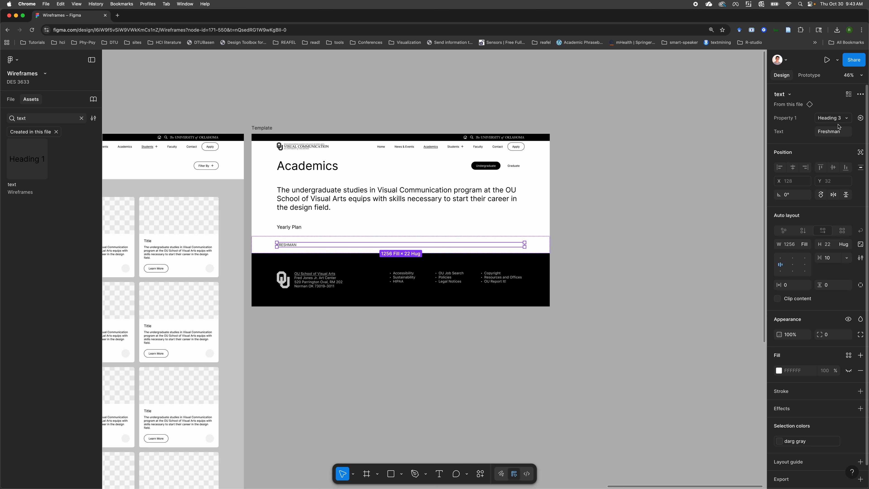
pyautogui.click(839, 127)
pyautogui.click(790, 139)
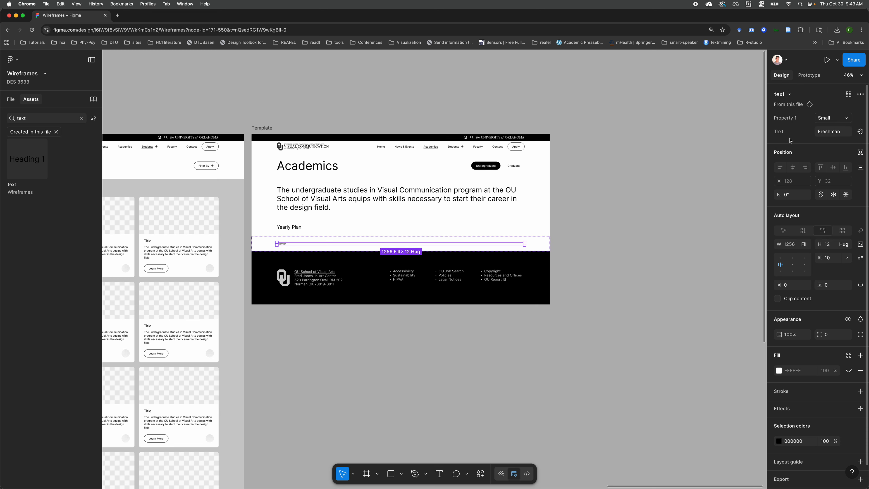
pyautogui.press('super+z')
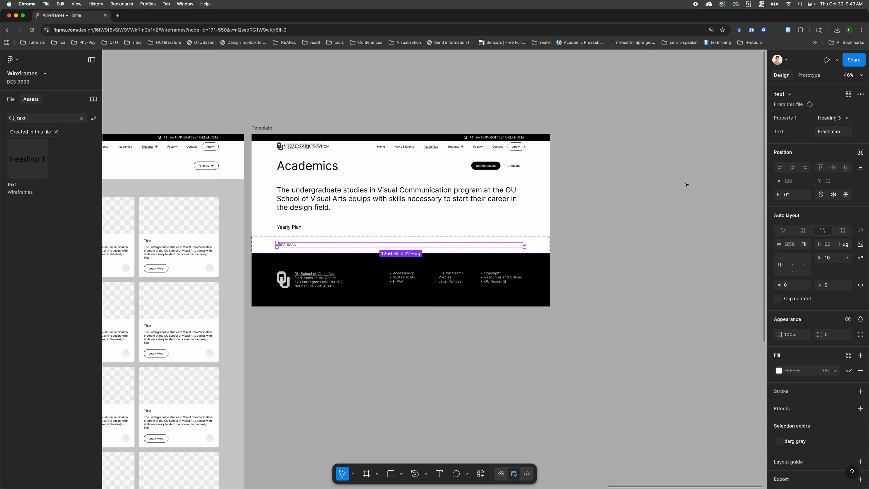
pyautogui.click(680, 209)
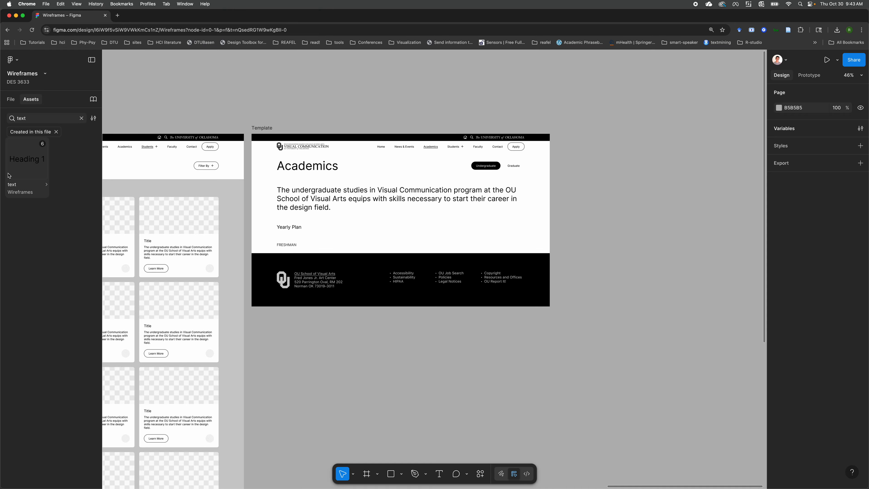
# Step: Insert a Paragraph variant instance of the text component on the empty canvas below the Template frame's footer
pyautogui.click(46, 186)
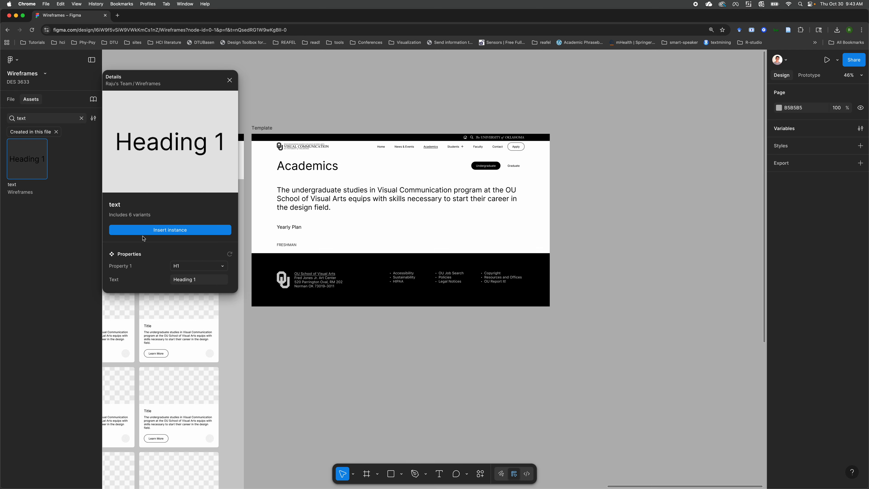
pyautogui.click(187, 264)
pyautogui.click(174, 296)
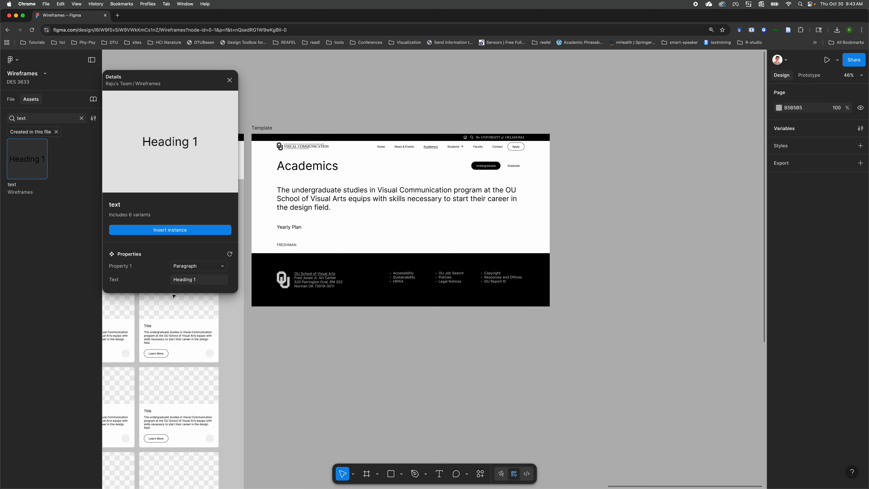
pyautogui.click(178, 236)
pyautogui.moveTo(436, 271); pyautogui.dragTo(333, 339)
pyautogui.scroll(3, 314, 335)
pyautogui.hscroll(-2, 315, 336)
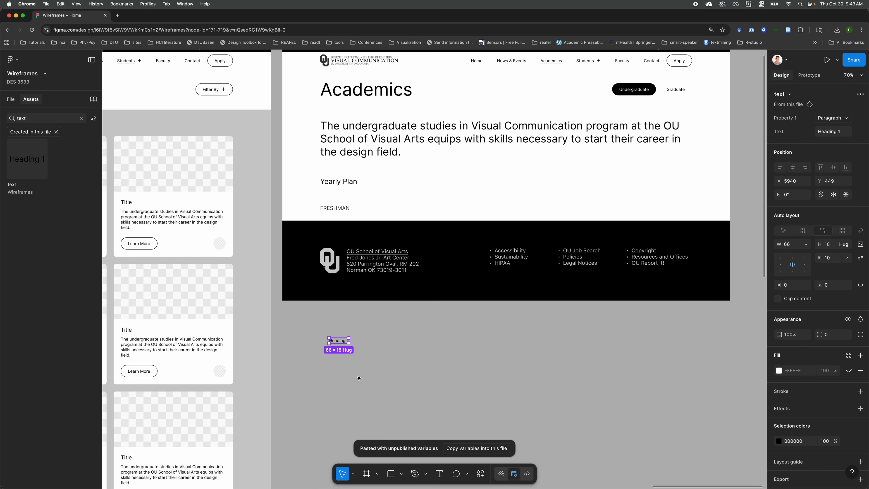
# Step: Set the new text instance's content to "Accordion Title"
pyautogui.click(836, 134)
pyautogui.write('tirle')
pyautogui.press('Return')
pyautogui.click(829, 134)
pyautogui.write('t')
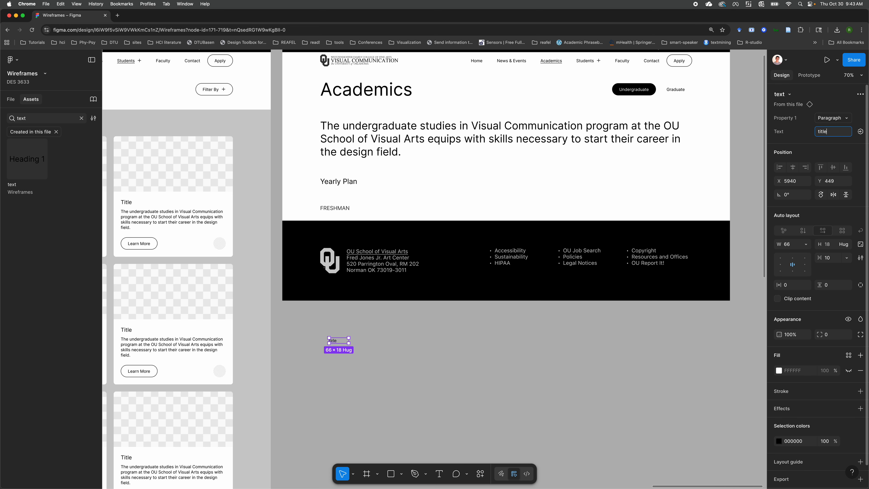
pyautogui.write('T')
pyautogui.press('Return')
pyautogui.click(819, 132)
pyautogui.write('Accordion')
pyautogui.press('Return')
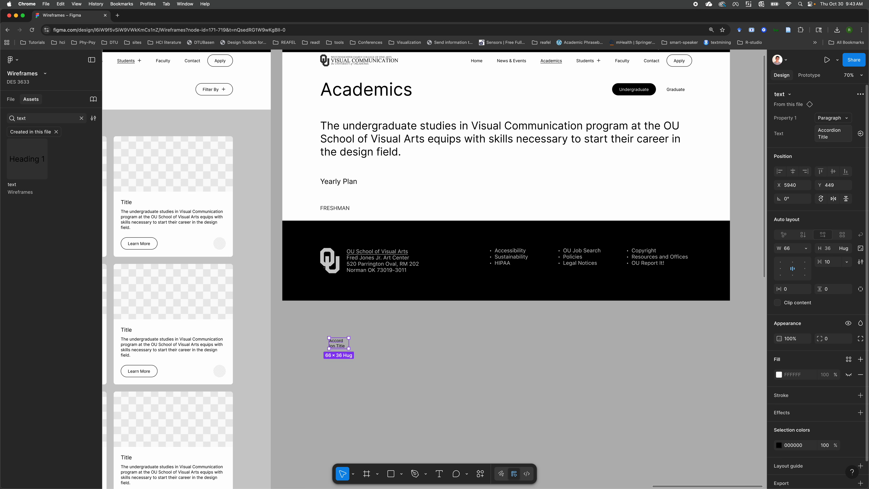
# Step: Search Google for "accordion UI" in a new browser tab and show the image results
pyautogui.click(118, 16)
pyautogui.write('accor')
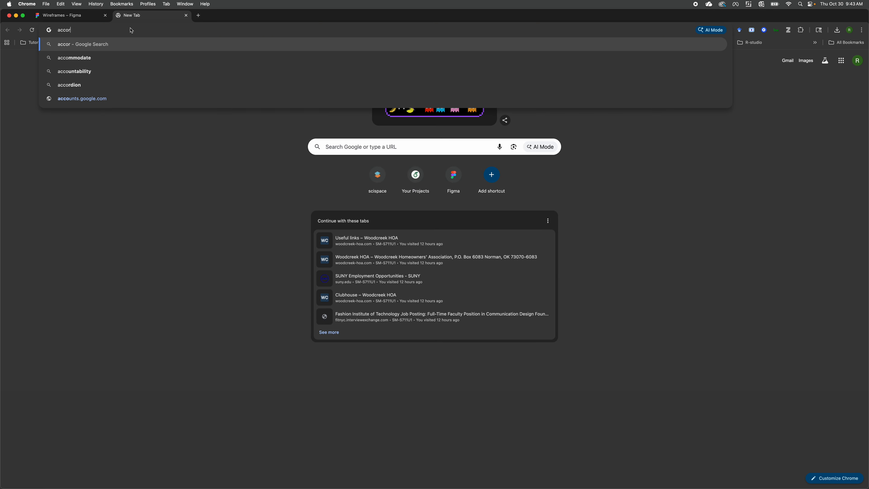
pyautogui.write('dion UI')
pyautogui.press('Return')
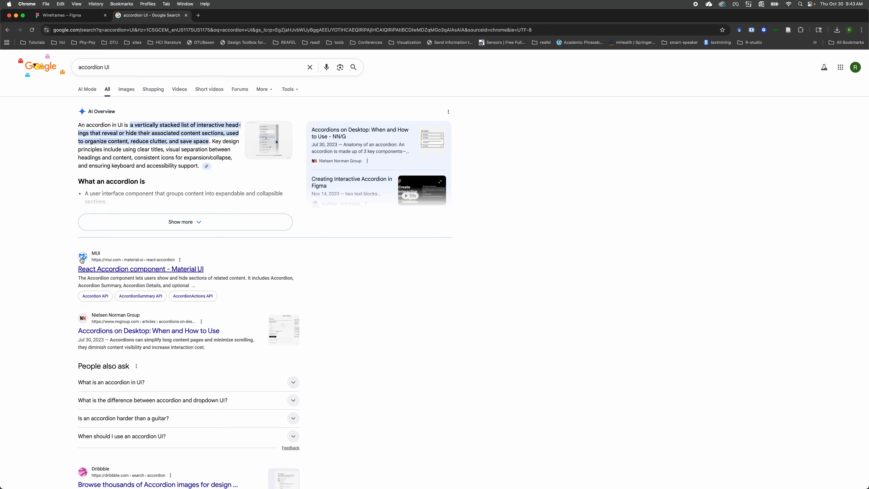
pyautogui.click(127, 89)
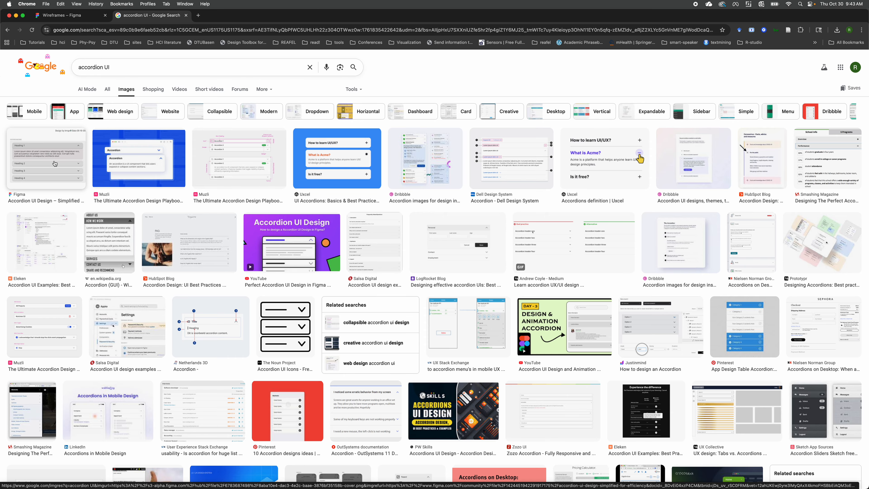
# Step: Preview the Figma heading accordion and the Pinterest category accordion, and browse the other accordion design examples
pyautogui.click(55, 164)
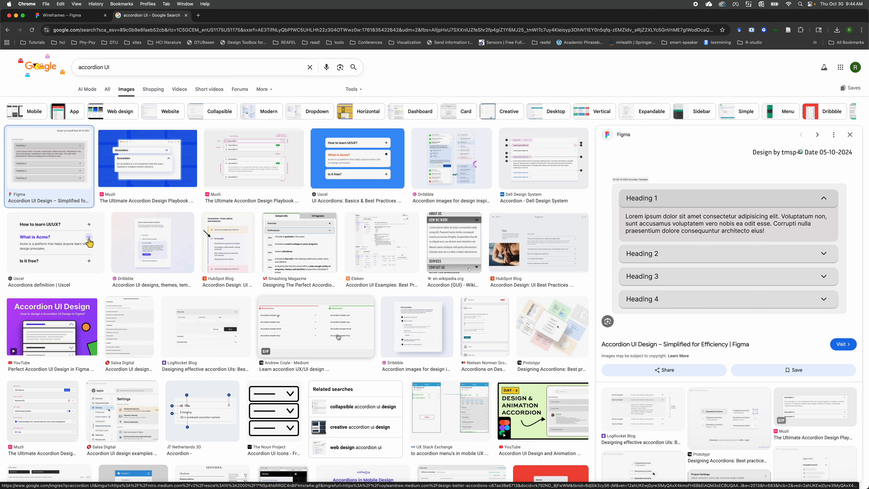
pyautogui.scroll(-6, 338, 338)
pyautogui.scroll(2, 161, 359)
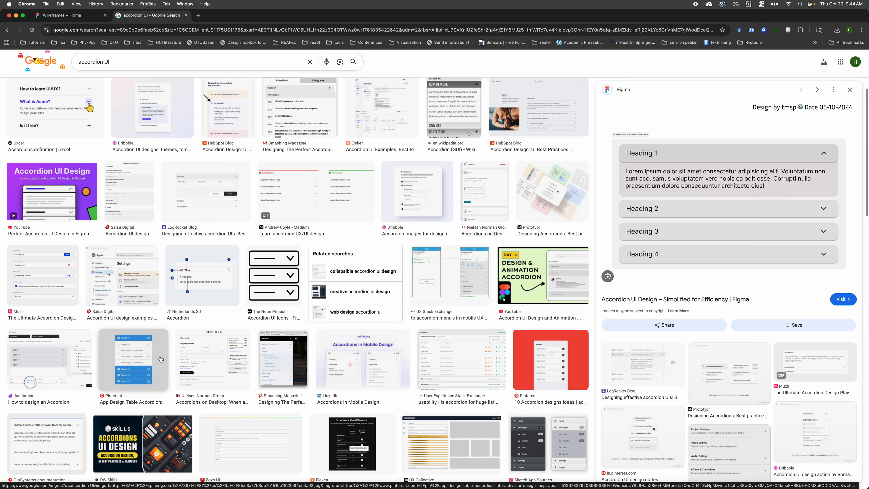
pyautogui.click(161, 359)
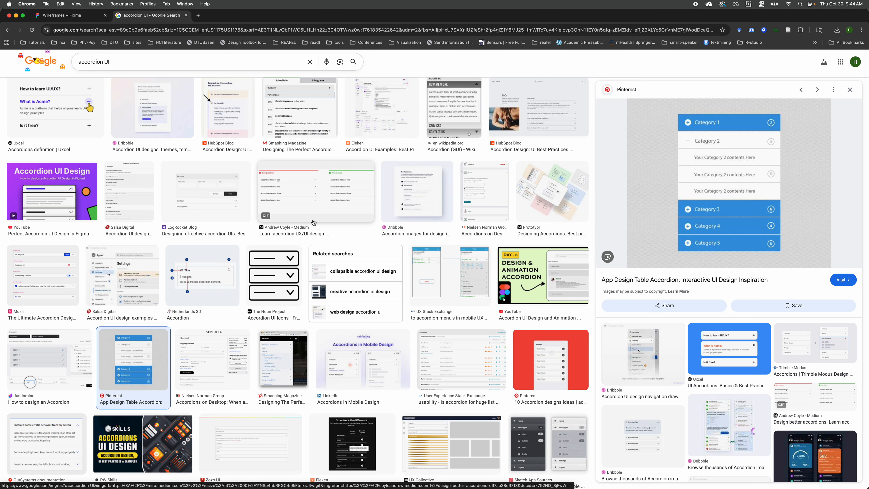
pyautogui.scroll(3, 313, 222)
# Step: Return to the Figma wireframes file, switch the Accordion Title instance to the Heading 2 variant, and show the file's layers
pyautogui.click(70, 15)
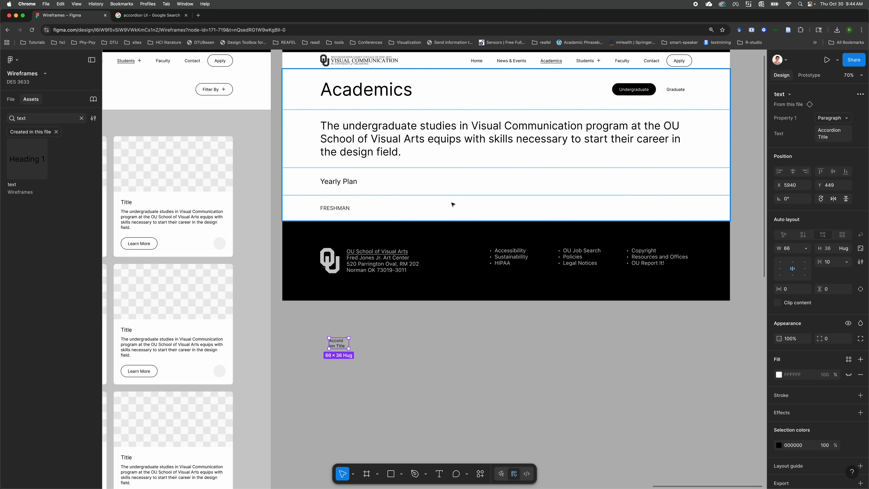
pyautogui.click(437, 379)
pyautogui.click(339, 343)
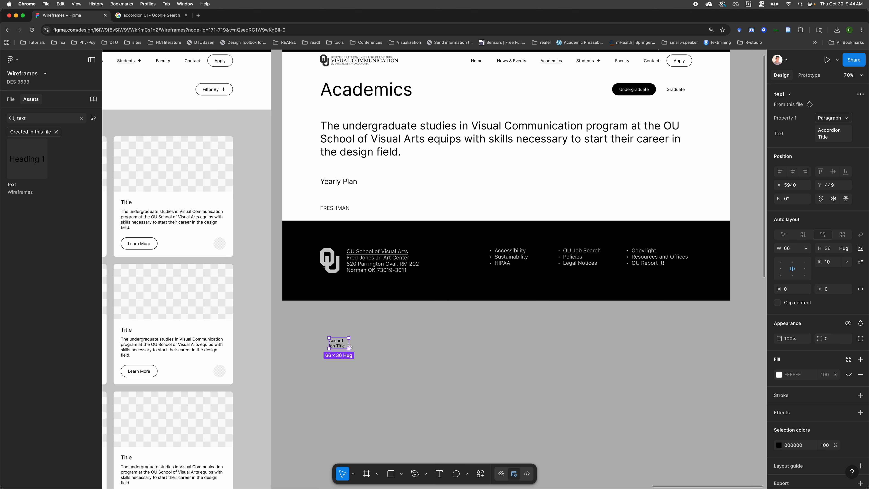
pyautogui.click(846, 118)
pyautogui.click(802, 100)
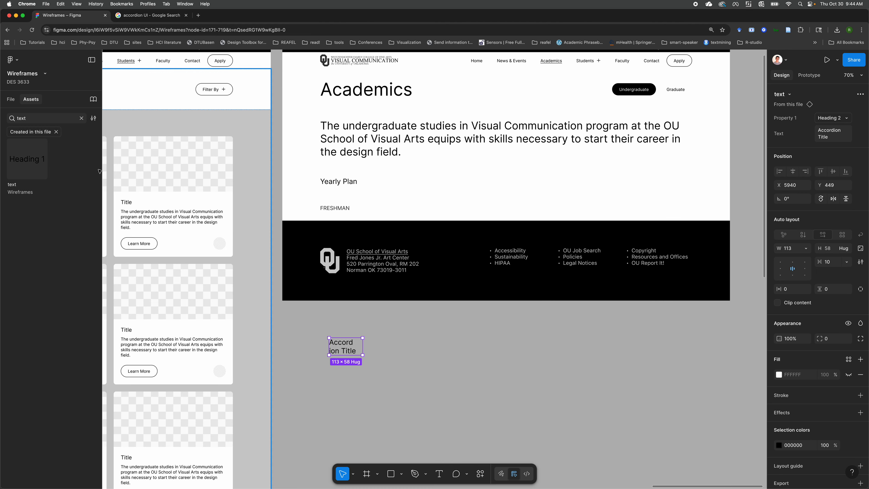
pyautogui.click(11, 99)
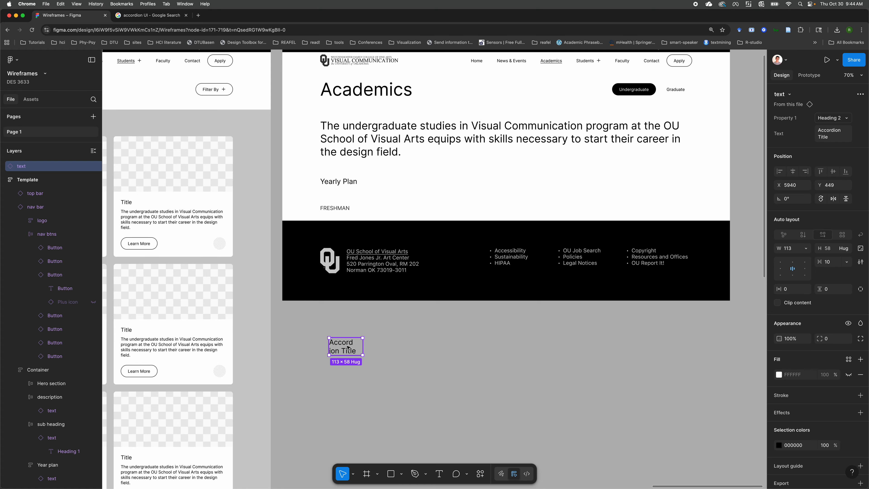
# Step: Widen the Accordion Title text instance to about 235 px
pyautogui.moveTo(363, 348); pyautogui.dragTo(398, 348)
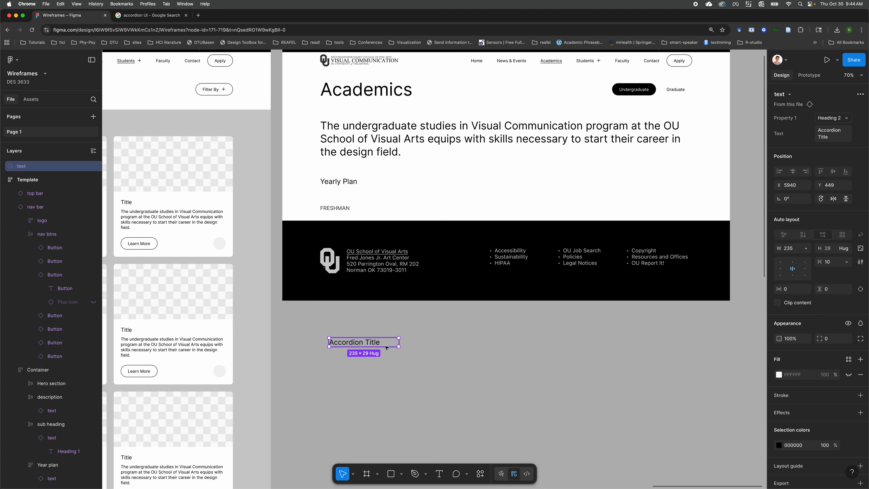
pyautogui.click(414, 346)
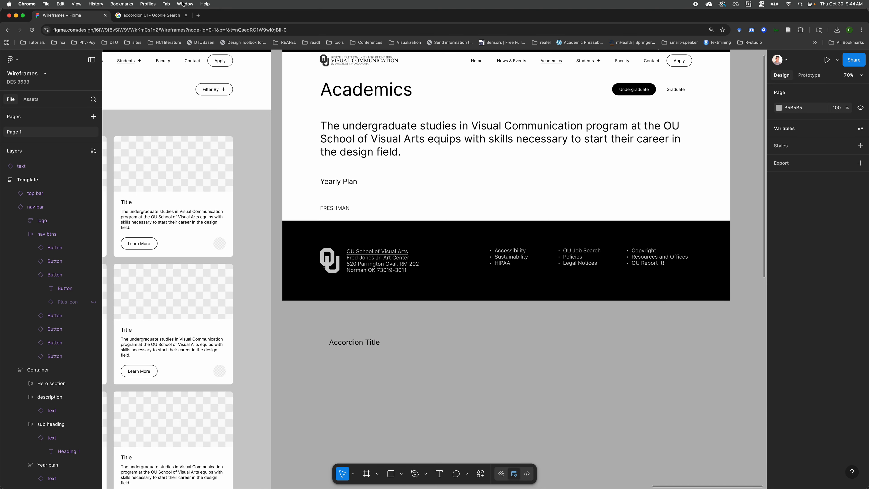
# Step: Preview the Dribbble and Smashing Magazine accordion examples in the Google image results, and return to the Figma wireframes file
pyautogui.click(151, 16)
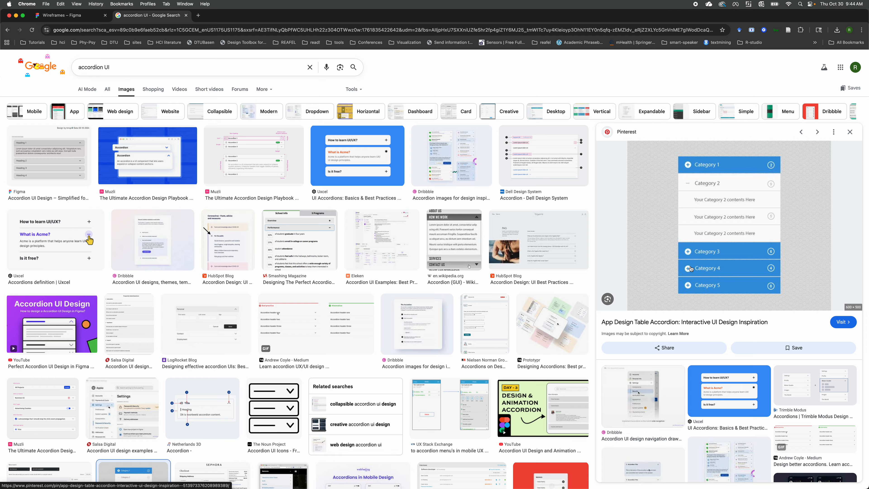
pyautogui.click(418, 324)
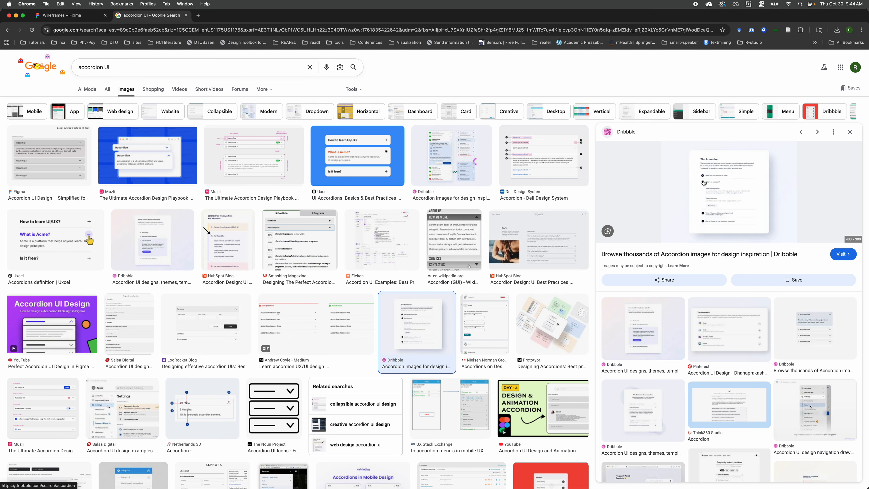
pyautogui.click(290, 246)
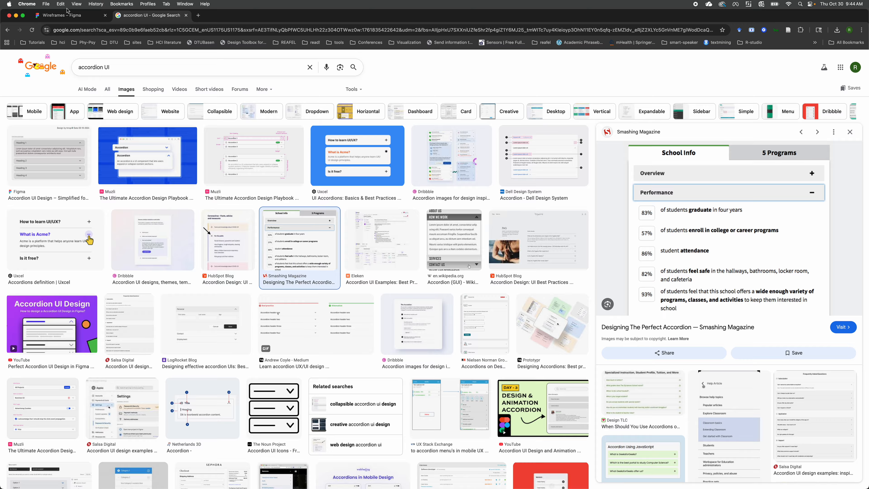
pyautogui.click(68, 15)
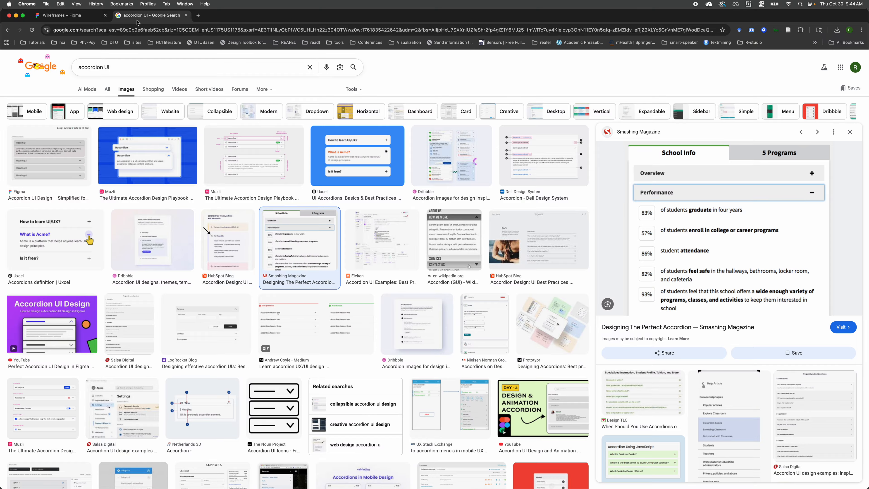
pyautogui.click(150, 15)
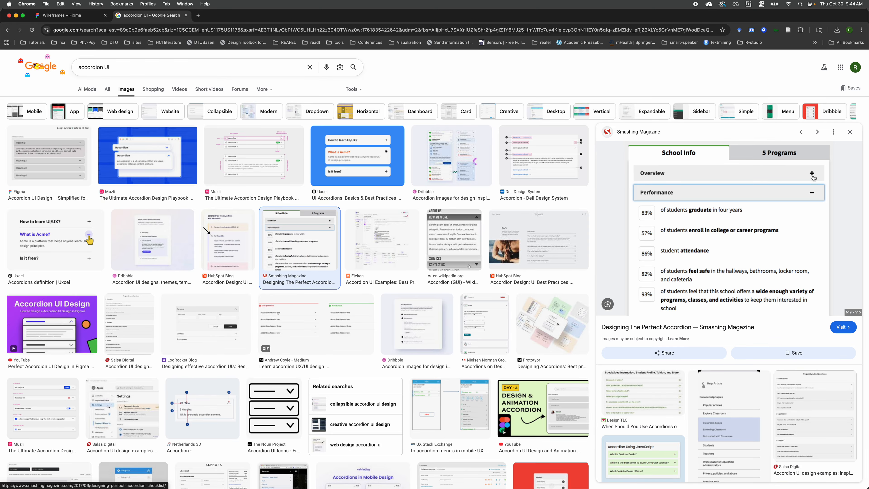
pyautogui.click(81, 14)
# Step: Find the black Plus icon among the file's components, insert an instance, and place it on the Accordion Title's row, beyond the text's right end
pyautogui.click(359, 342)
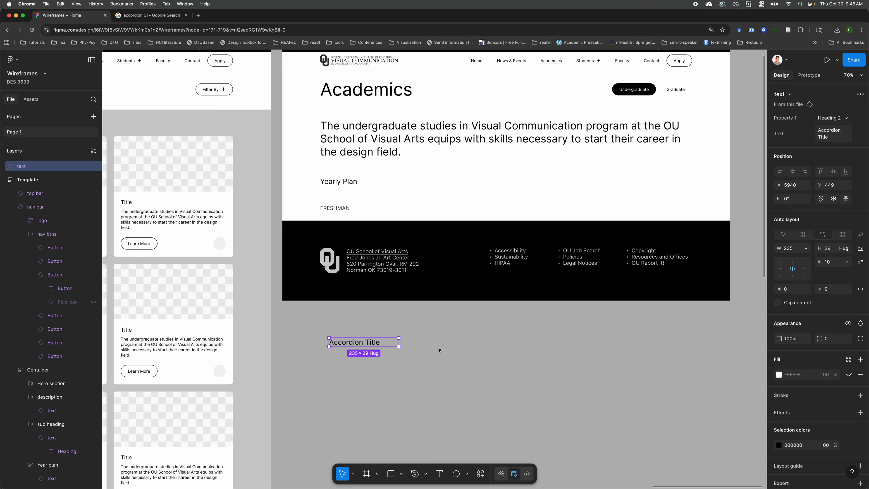
pyautogui.click(423, 340)
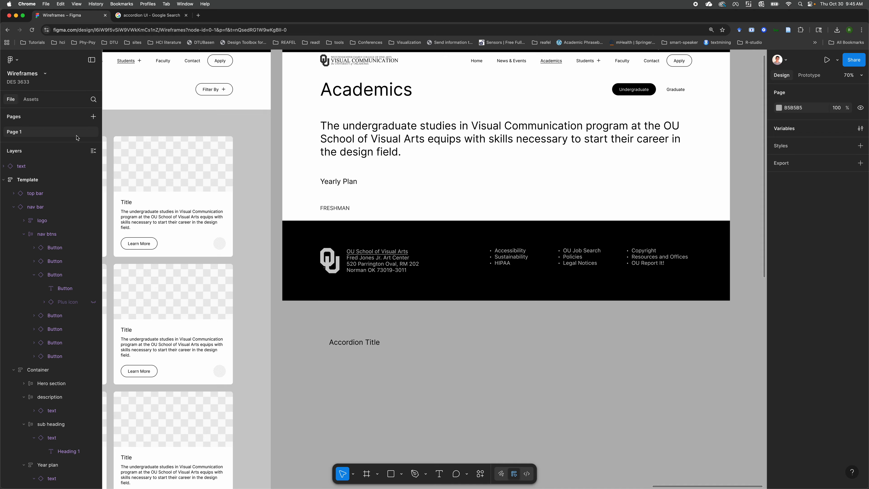
pyautogui.click(31, 99)
pyautogui.write('icon')
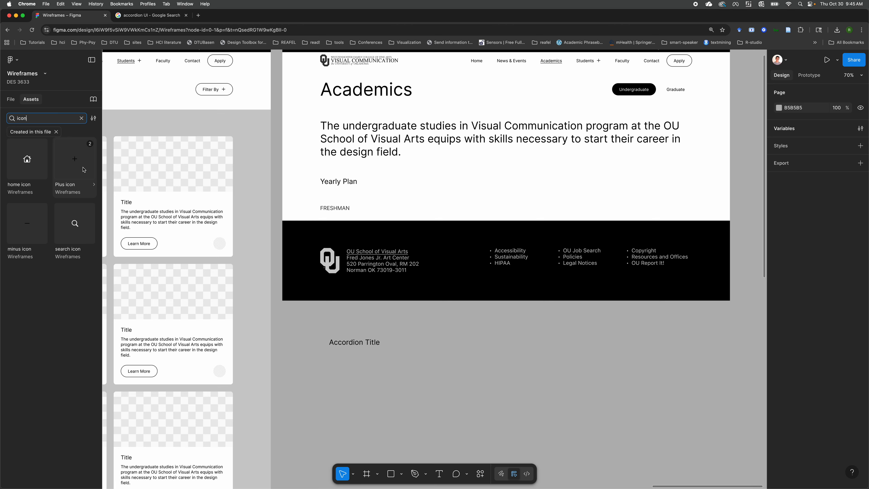
pyautogui.click(83, 169)
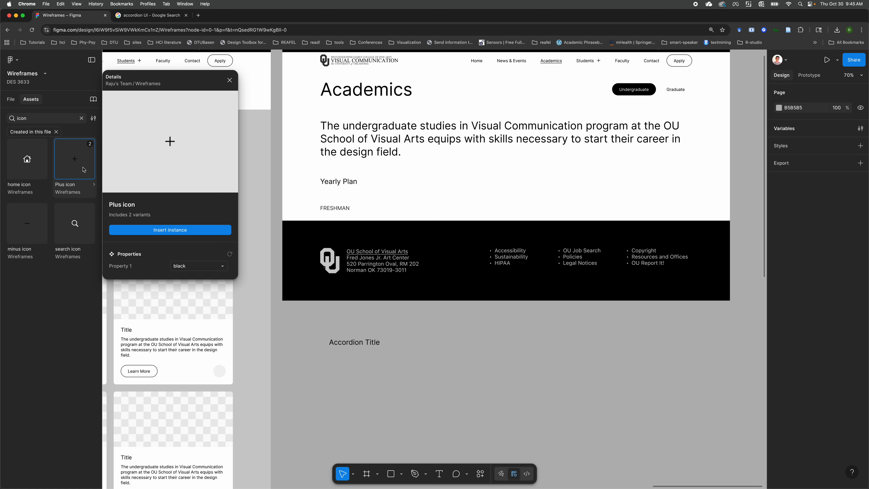
pyautogui.click(193, 234)
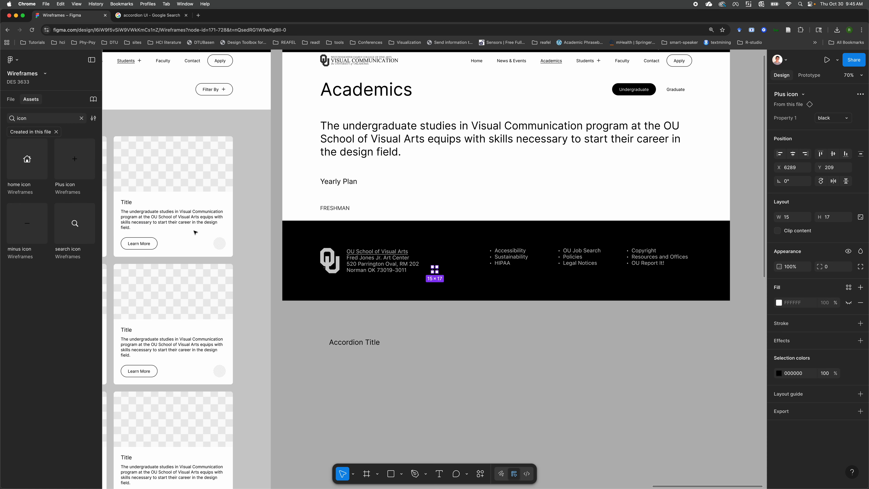
pyautogui.moveTo(436, 272); pyautogui.dragTo(445, 345)
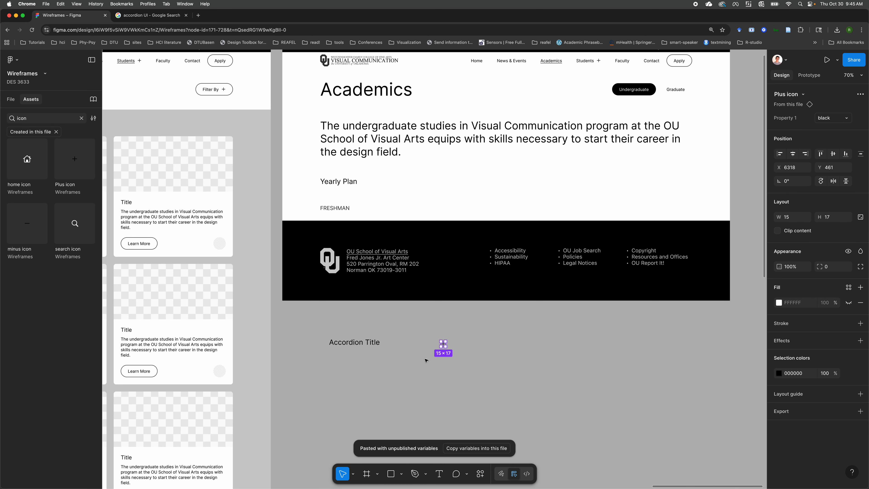
# Step: Wrap the Accordion Title text and the plus icon in an auto layout frame and rename it "header"
pyautogui.scroll(2, 409, 353)
pyautogui.keyDown('shift'); pyautogui.click(367, 342); pyautogui.keyUp('shift')
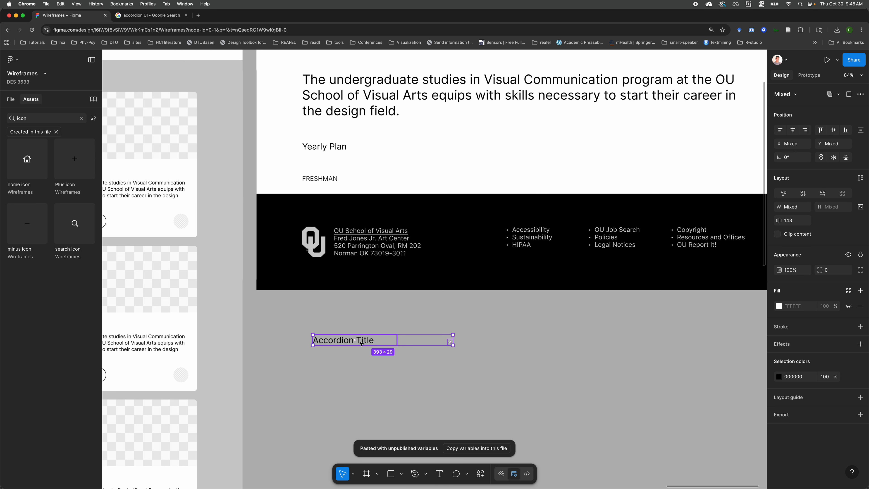
pyautogui.hotkey('shift', 'a')
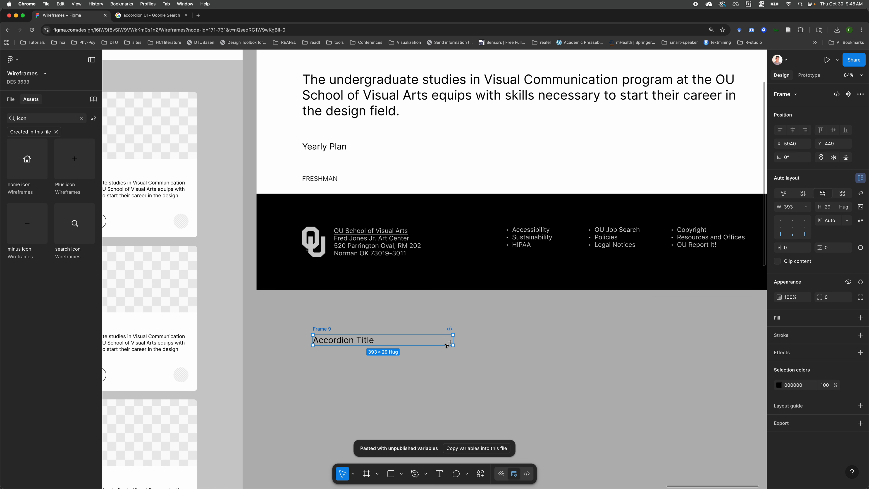
pyautogui.doubleClick(329, 329)
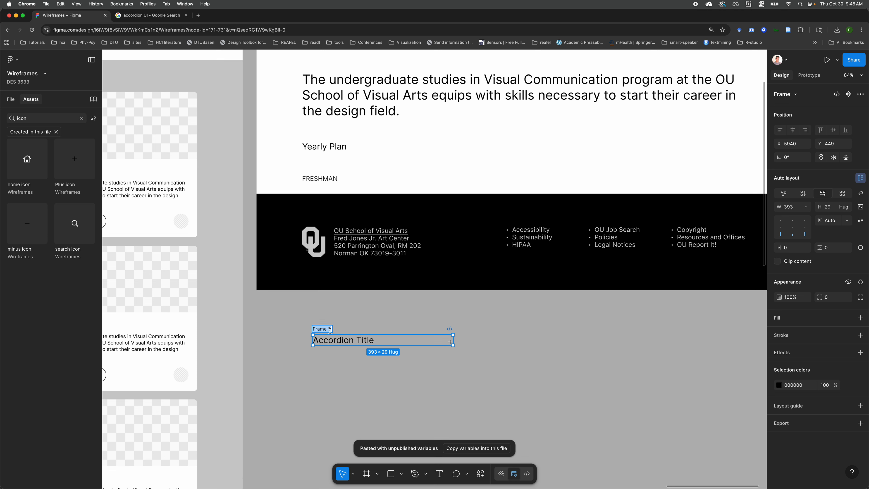
pyautogui.write('he')
pyautogui.press('Return')
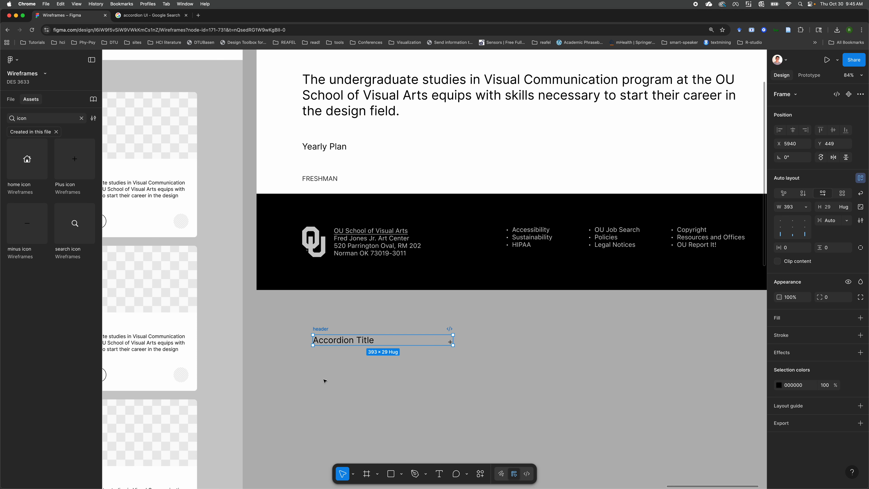
pyautogui.click(319, 373)
# Step: Align the header frame's title and plus icon to the vertical centre
pyautogui.click(349, 341)
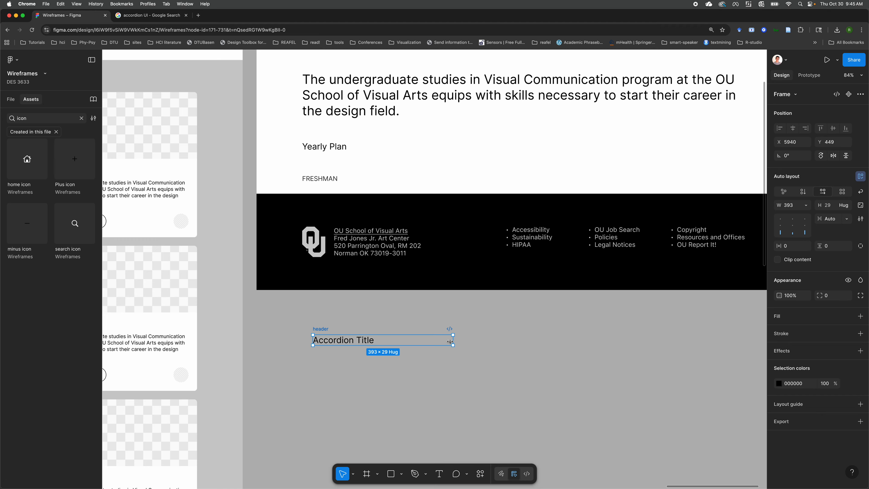
pyautogui.click(450, 342)
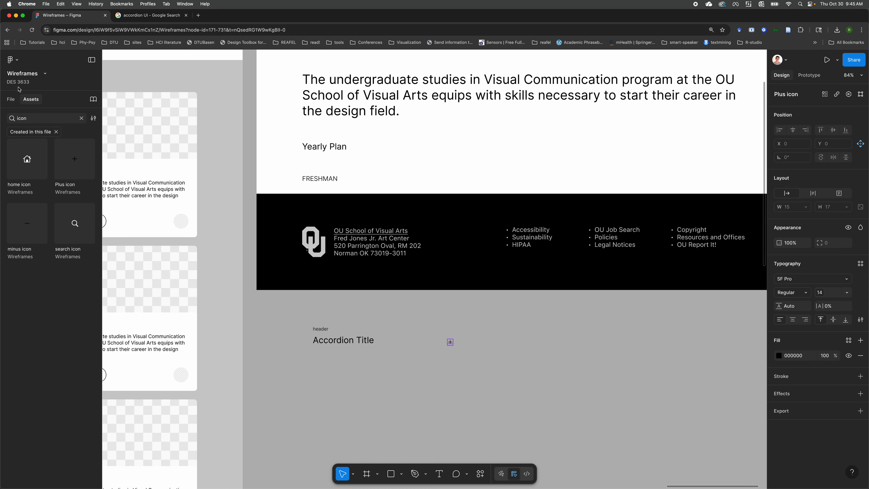
pyautogui.click(11, 99)
pyautogui.click(46, 193)
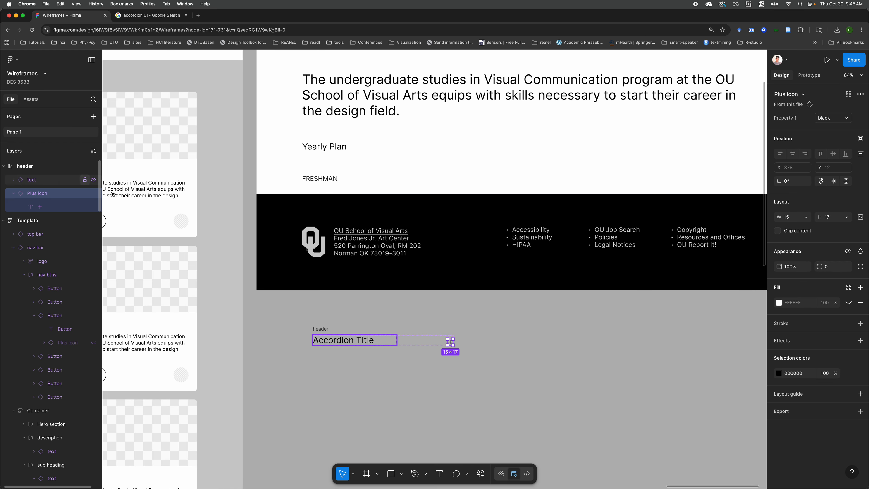
pyautogui.click(46, 166)
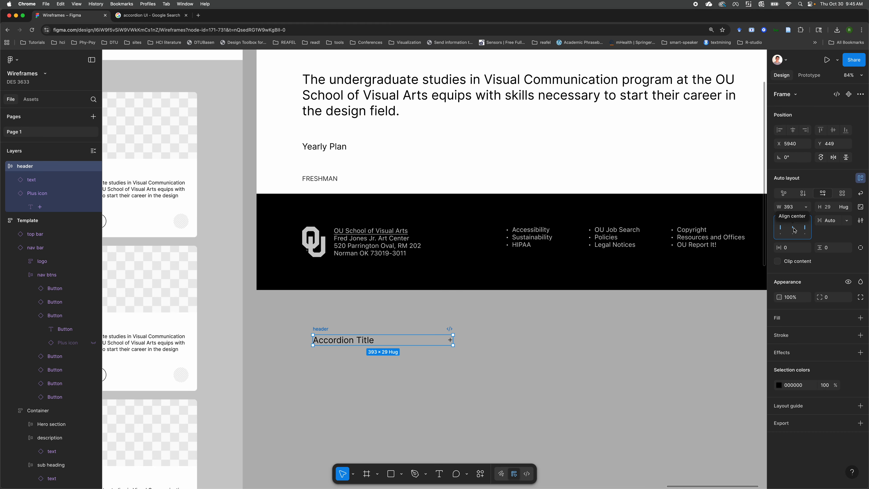
# Step: Set the Accordion Title text instance's width to Fill container within the header frame
pyautogui.click(390, 342)
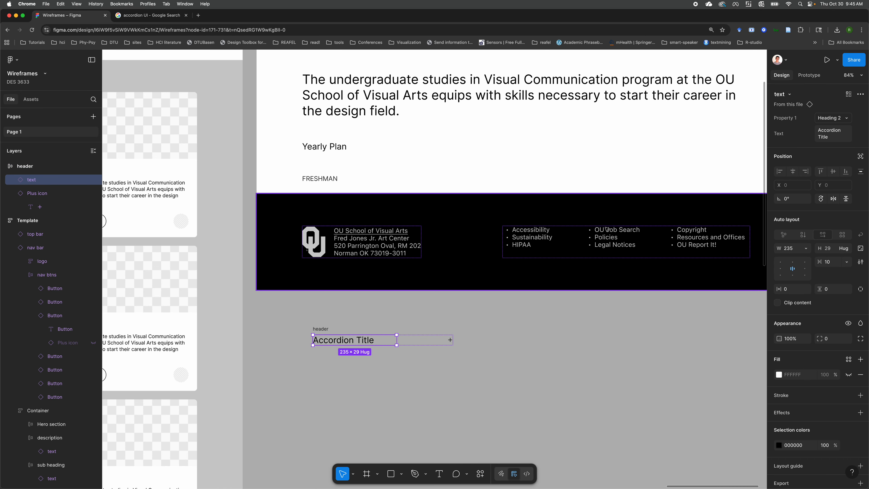
pyautogui.click(810, 252)
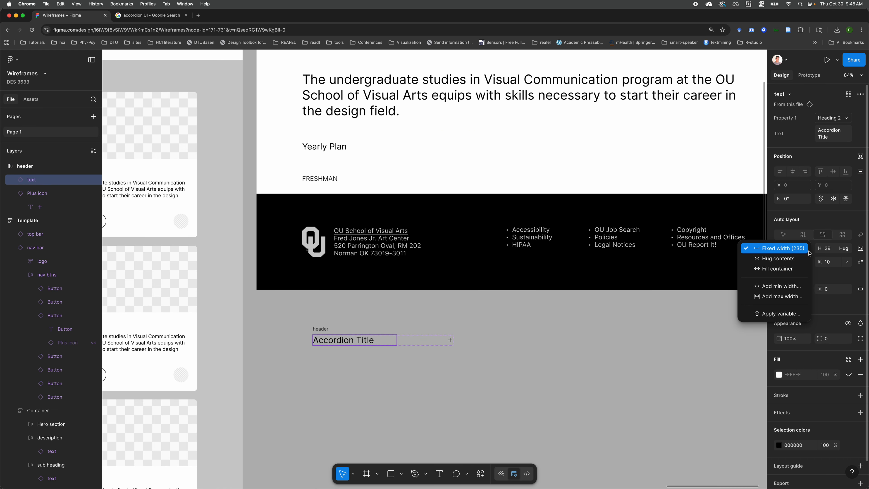
pyautogui.click(785, 271)
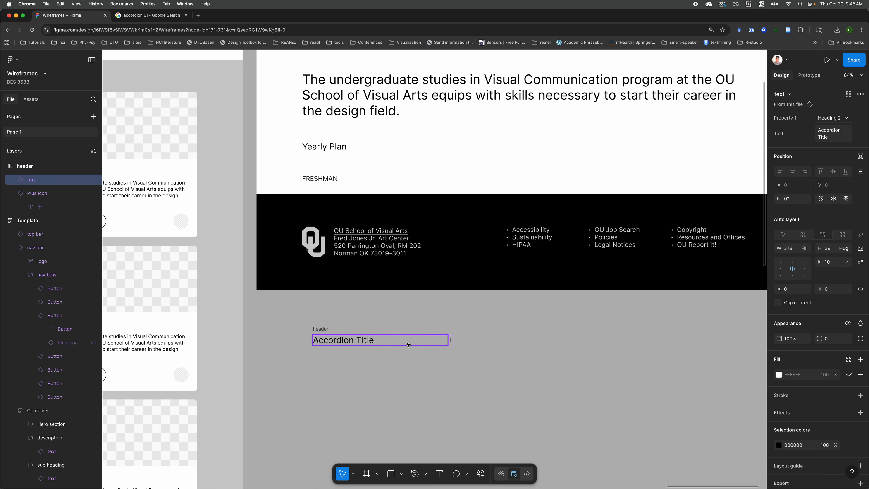
pyautogui.click(450, 340)
pyautogui.click(478, 344)
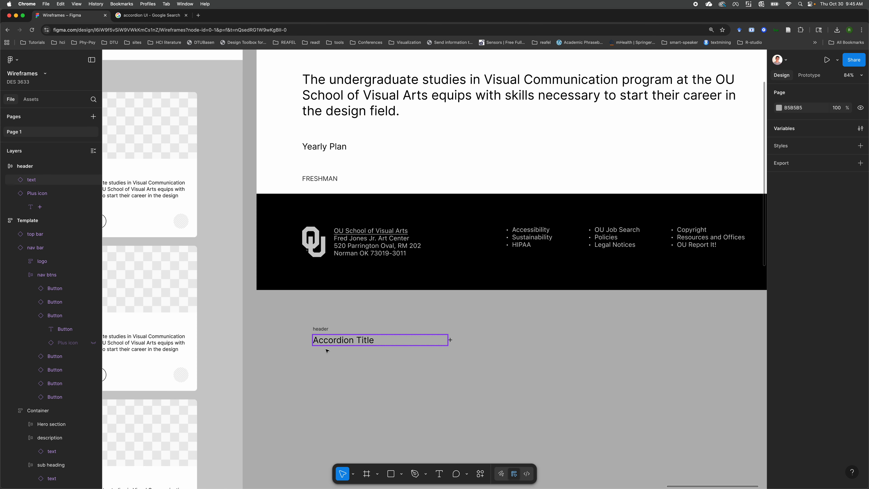
# Step: Widen the header frame to about 709 px
pyautogui.click(358, 340)
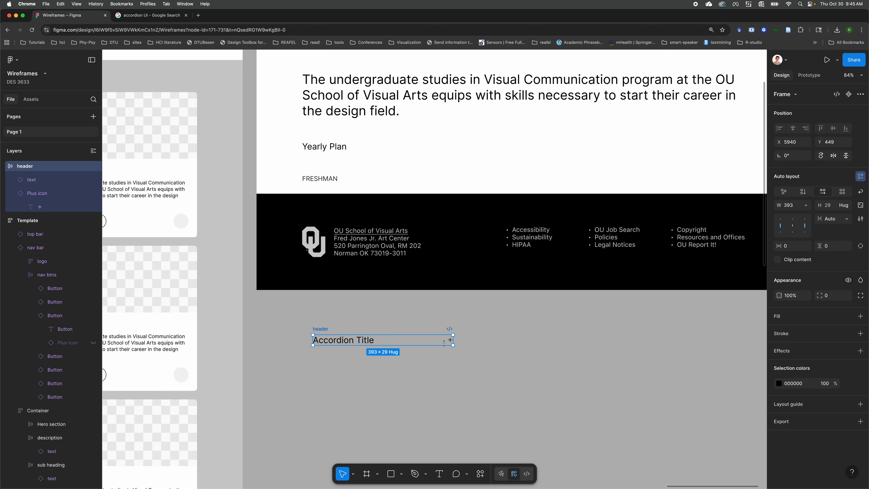
pyautogui.moveTo(452, 340); pyautogui.dragTo(563, 337)
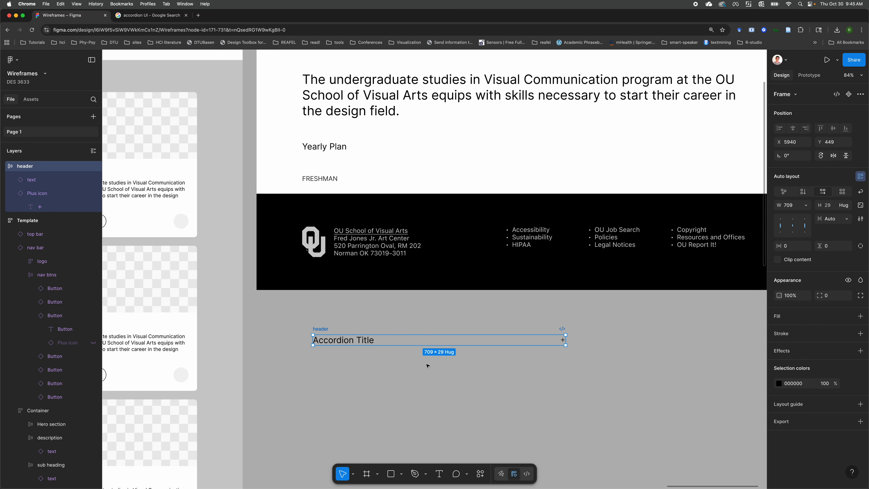
pyautogui.click(388, 390)
pyautogui.scroll(-2, 387, 390)
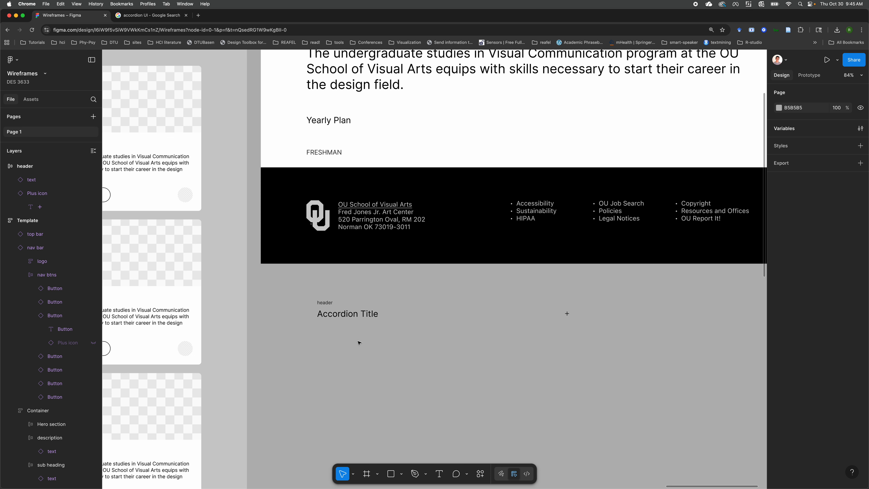
# Step: Insert a Paragraph variant of the text component and place it directly below the header, left-aligned with the Accordion Title
pyautogui.click(32, 98)
pyautogui.write('test')
pyautogui.click(40, 192)
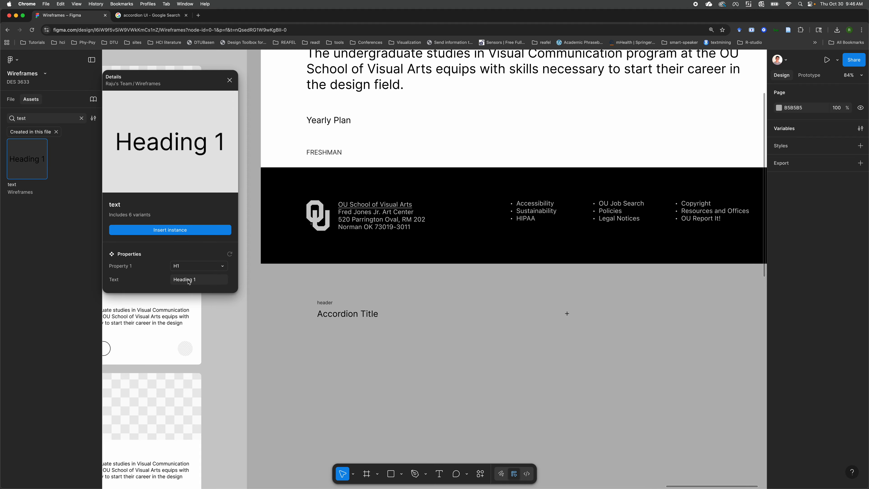
pyautogui.click(225, 268)
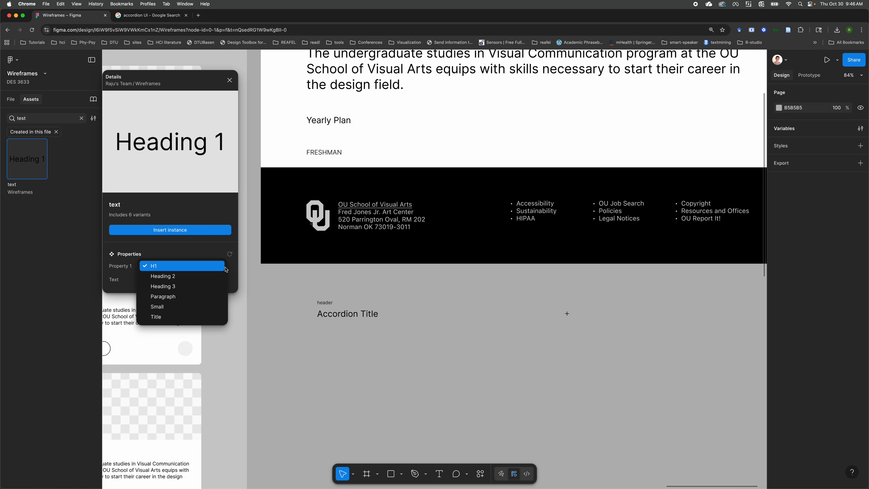
pyautogui.click(180, 297)
pyautogui.click(187, 234)
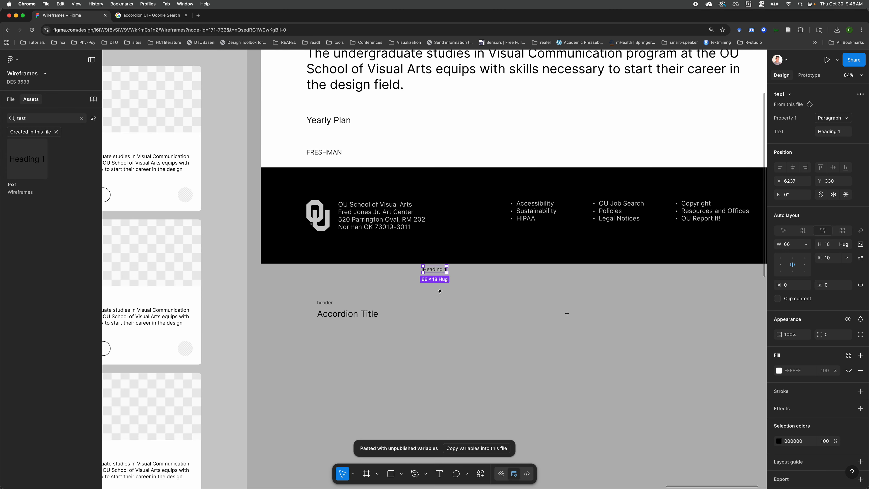
pyautogui.moveTo(436, 273); pyautogui.dragTo(327, 323)
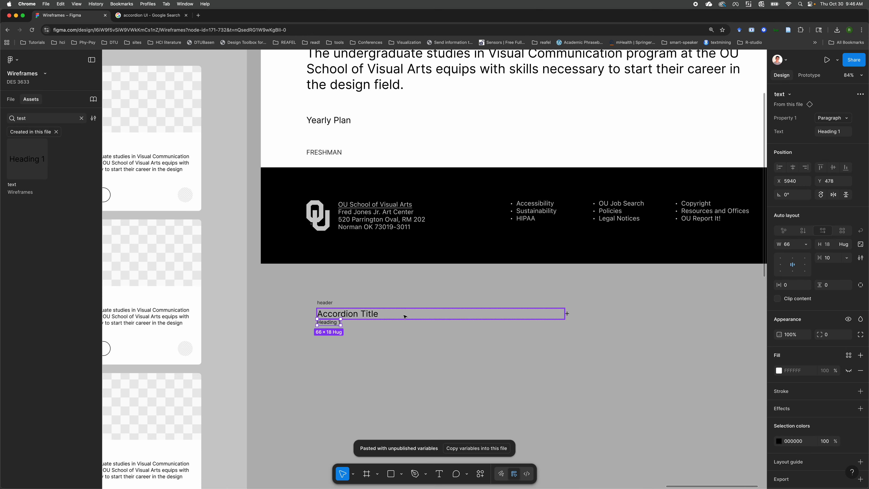
pyautogui.press('Escape')
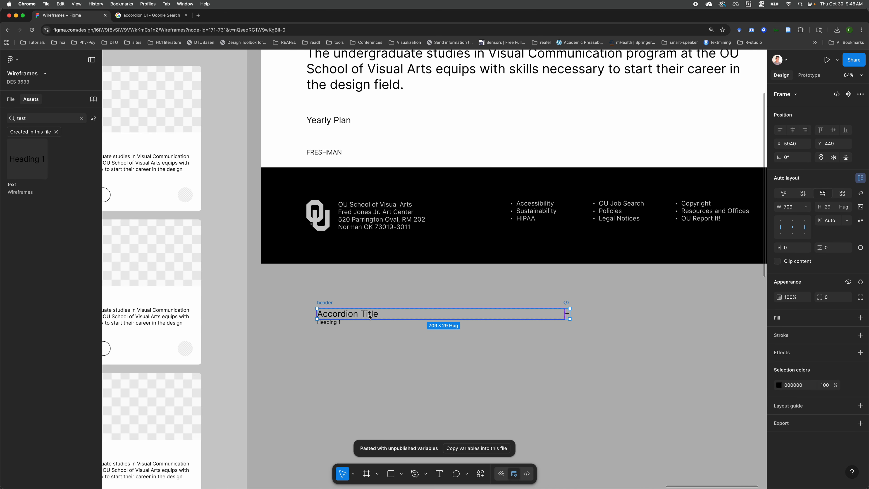
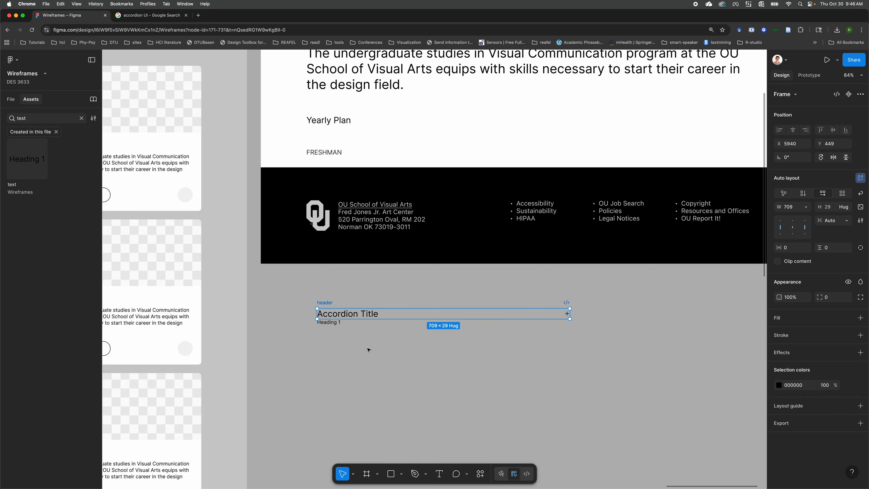
pyautogui.scroll(-8, 368, 349)
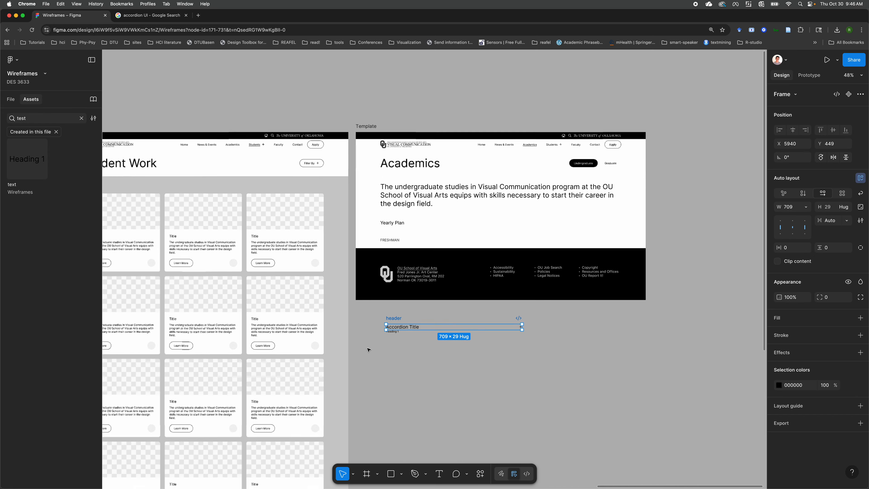
# Step: Look over the existing home page and Student Work wireframes for their section backgrounds and card styling
pyautogui.scroll(-5, 368, 349)
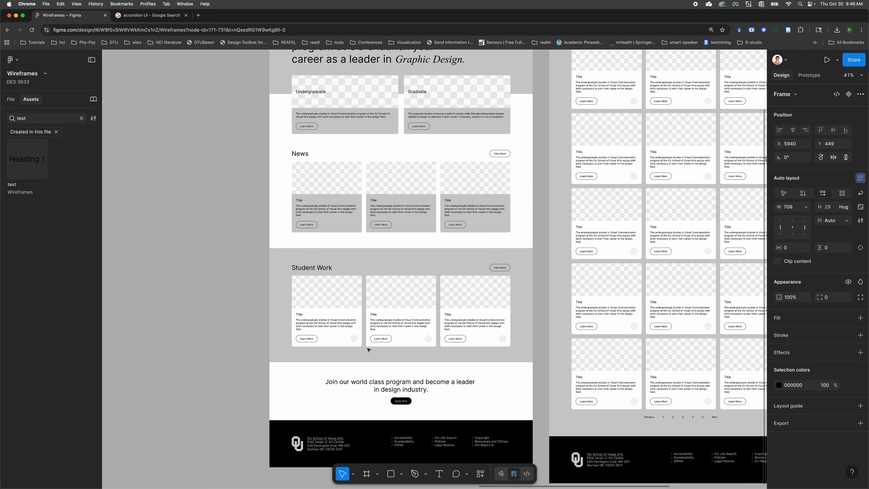
pyautogui.hscroll(10, 369, 349)
pyautogui.scroll(5, 368, 350)
pyautogui.hscroll(-4, 368, 349)
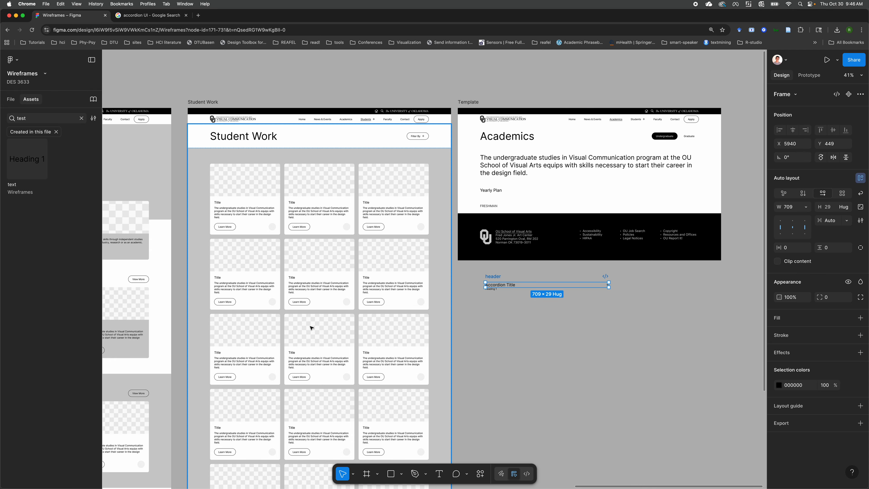
pyautogui.hscroll(-10, 312, 327)
pyautogui.hscroll(-2, 311, 328)
pyautogui.scroll(-5, 311, 328)
pyautogui.hscroll(5, 311, 328)
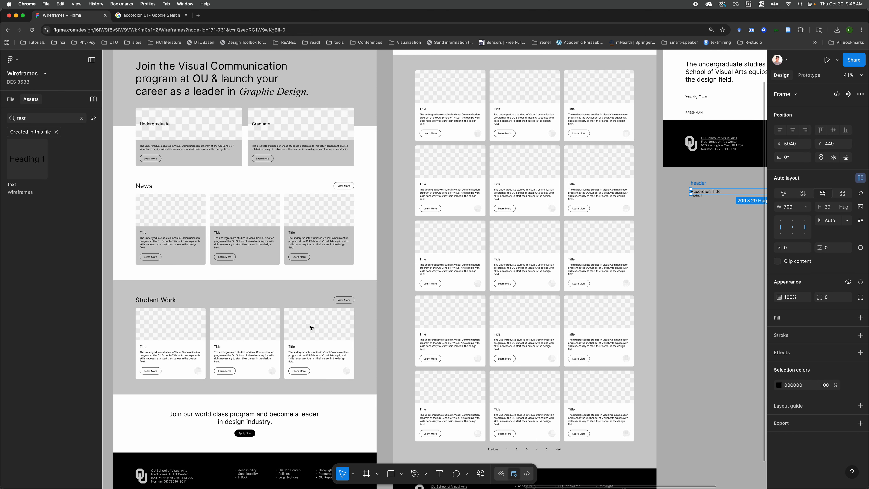
pyautogui.scroll(1, 311, 328)
pyautogui.hscroll(10, 311, 328)
pyautogui.scroll(4, 311, 328)
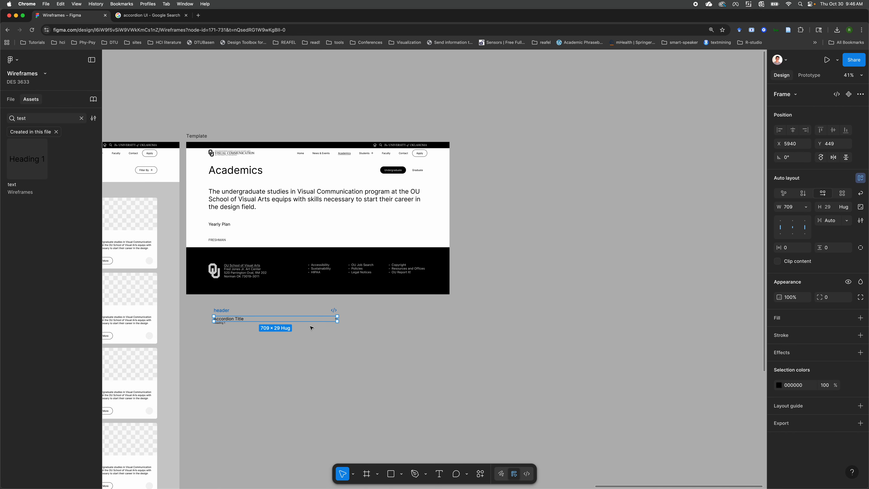
# Step: Change the text of the Paragraph instance below the accordion header to "Body Text"
pyautogui.scroll(15, 257, 331)
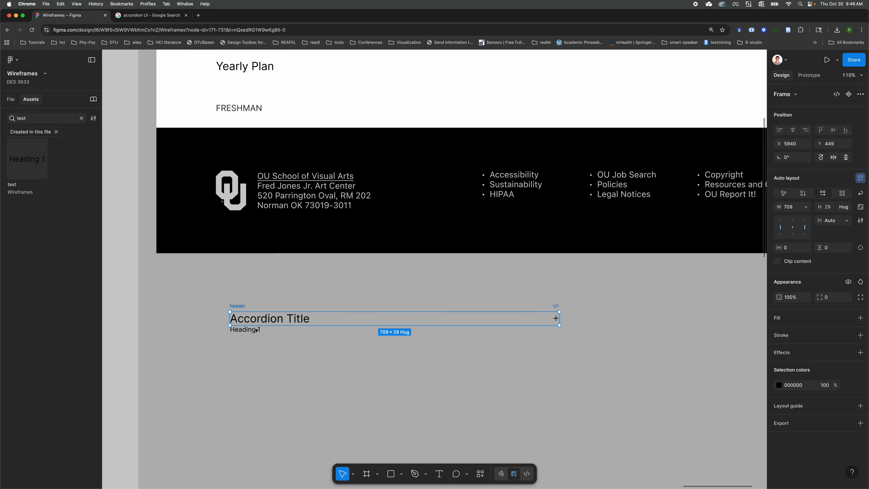
pyautogui.scroll(-3, 257, 330)
pyautogui.click(244, 328)
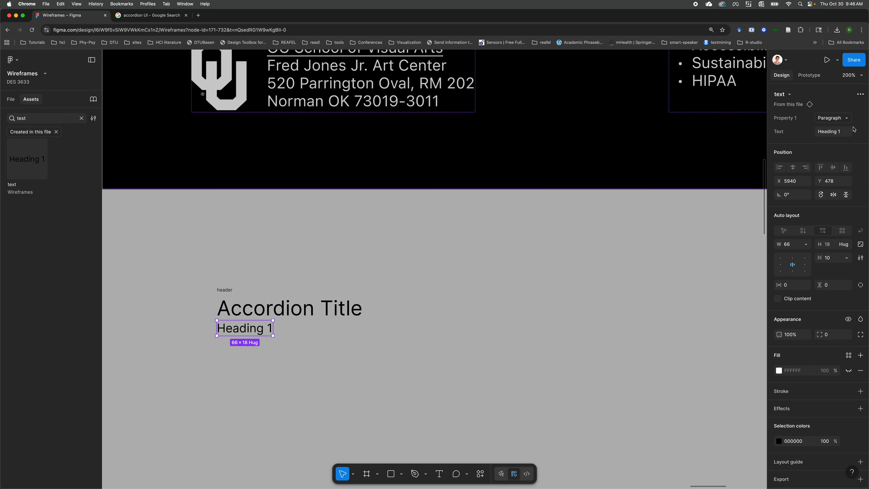
pyautogui.click(825, 134)
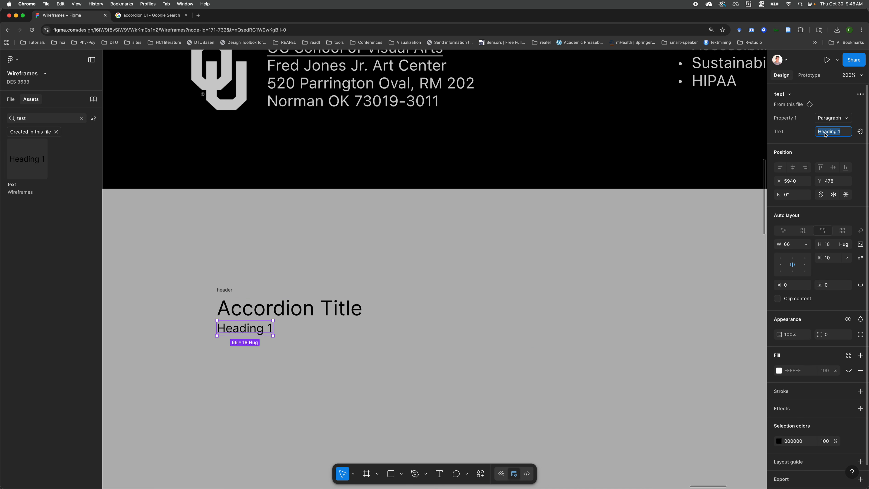
pyautogui.write('Body Text')
pyautogui.press('Return')
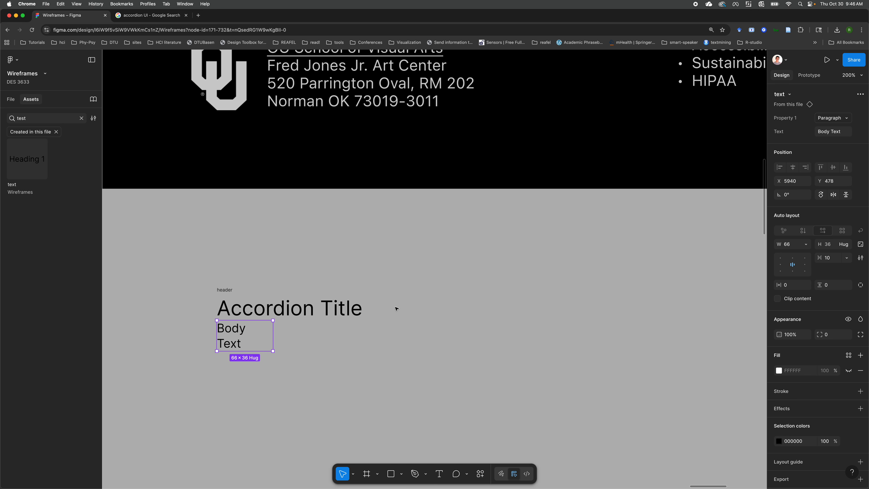
# Step: Wrap the paragraph text instance in its own auto layout frame and rename that frame "Body Text"
pyautogui.click(805, 244)
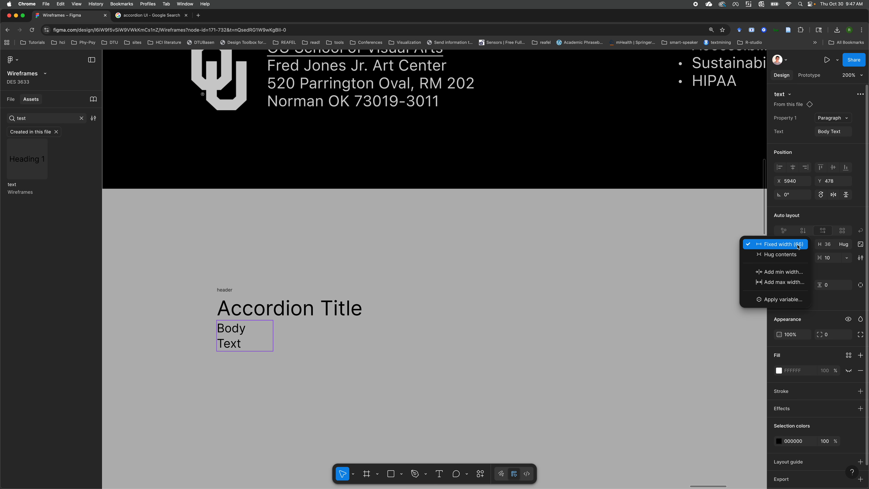
pyautogui.press('Escape')
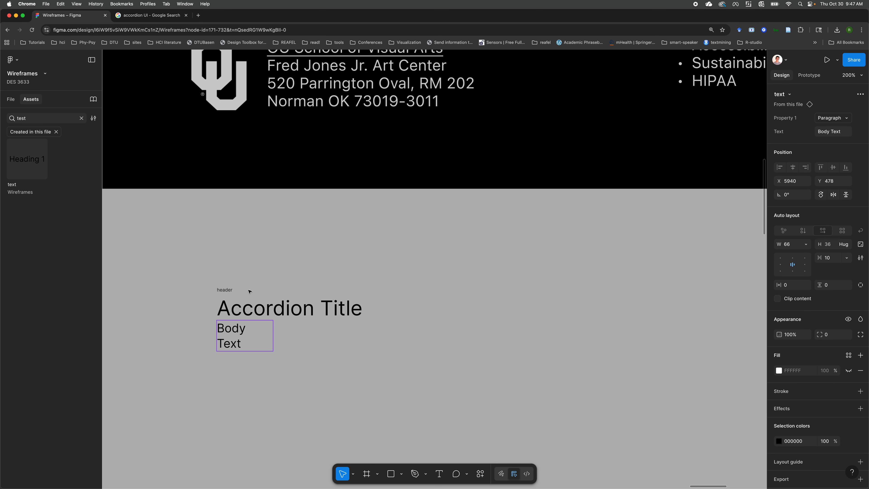
pyautogui.click(224, 290)
pyautogui.click(233, 337)
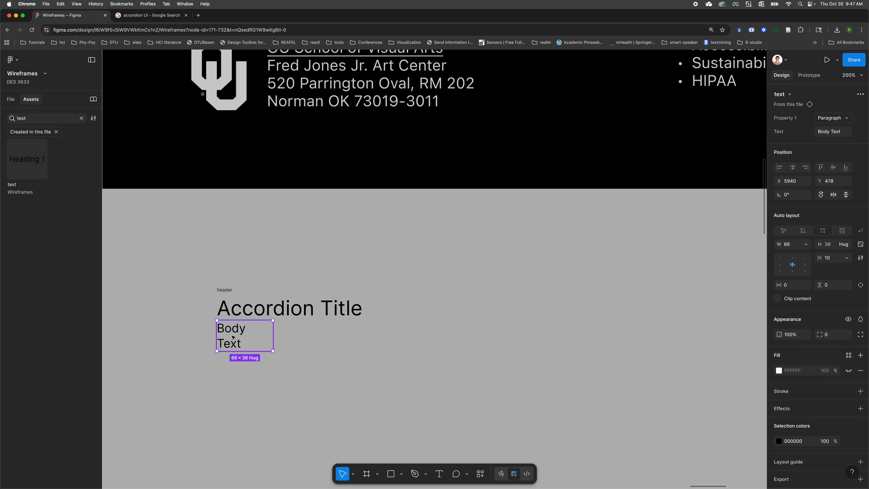
pyautogui.hotkey('shift', 'a')
pyautogui.click(11, 100)
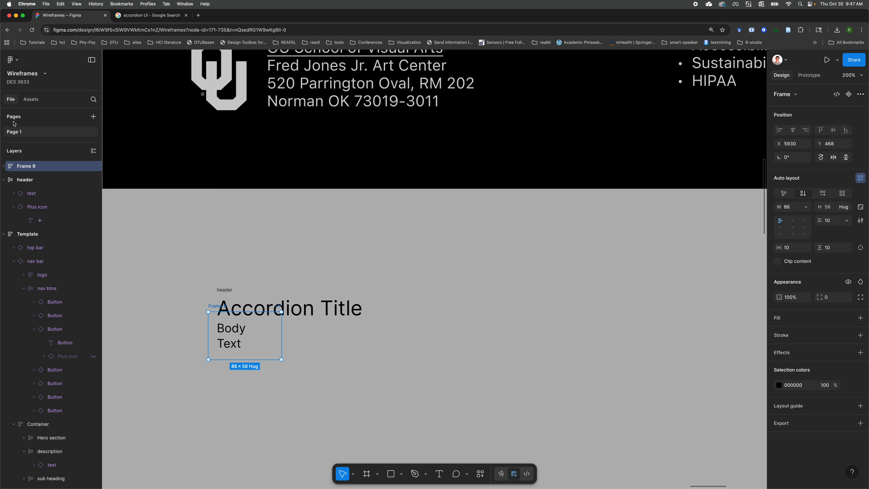
pyautogui.doubleClick(30, 169)
pyautogui.write('Body Text')
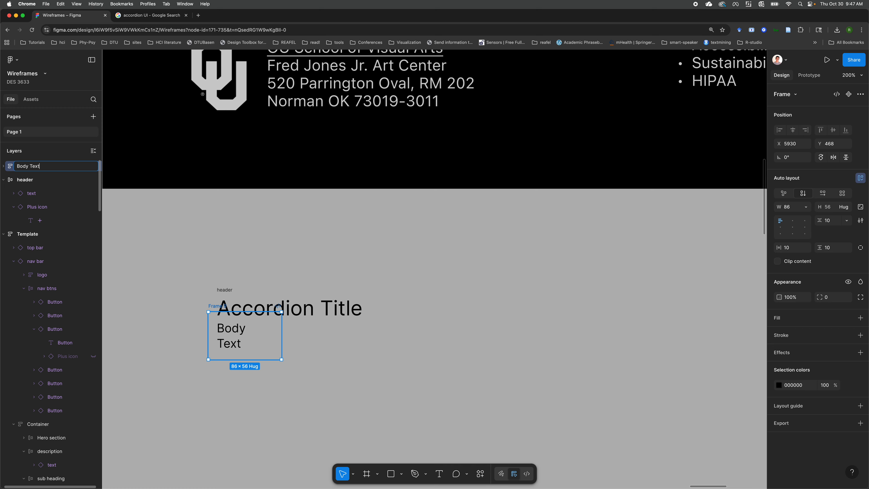
pyautogui.press('Return')
pyautogui.click(4, 180)
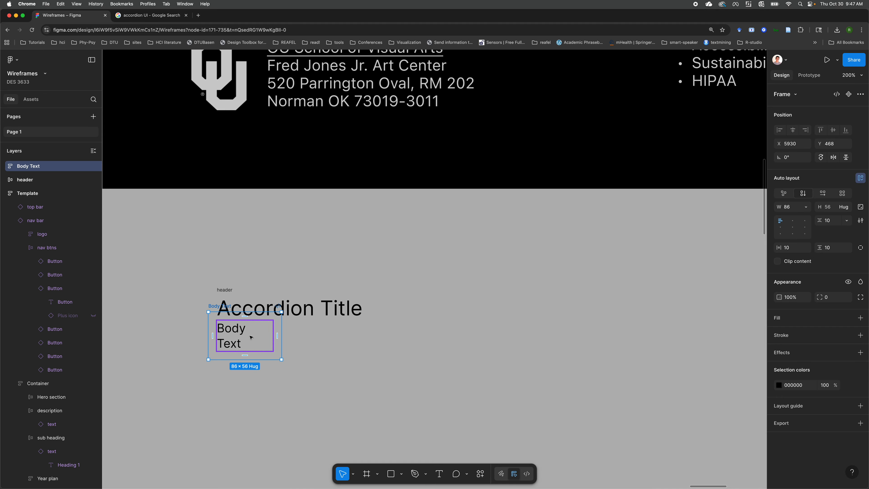
# Step: Place the Body Text frame just below the header, left-aligned with it, and set its gap and both paddings to 0
pyautogui.moveTo(250, 334); pyautogui.dragTo(260, 356)
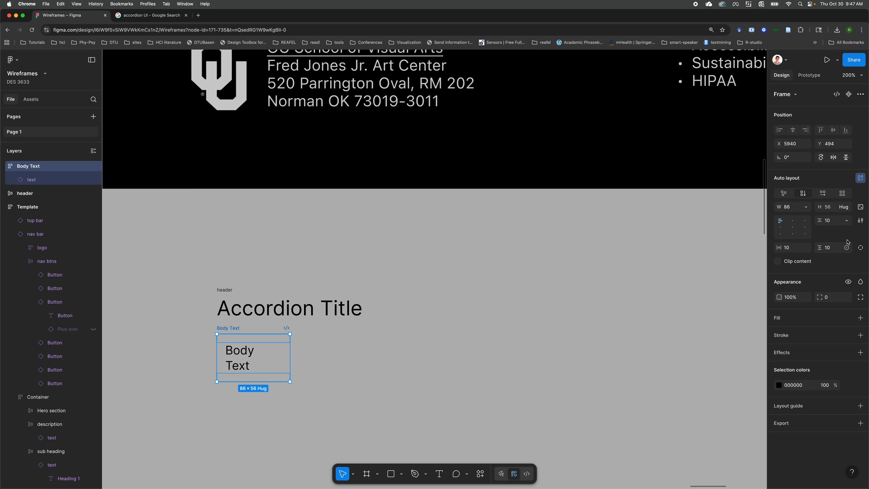
pyautogui.write('0')
pyautogui.press('Tab')
pyautogui.write('0')
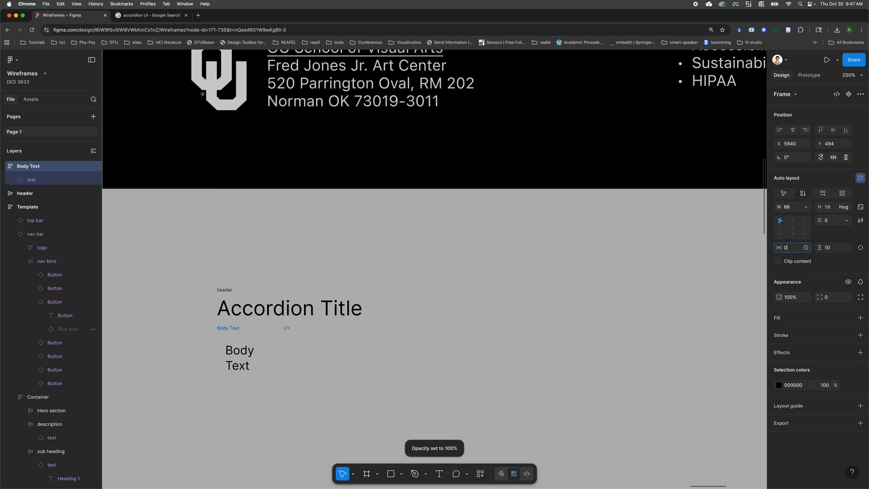
pyautogui.press('Tab')
pyautogui.press('Return')
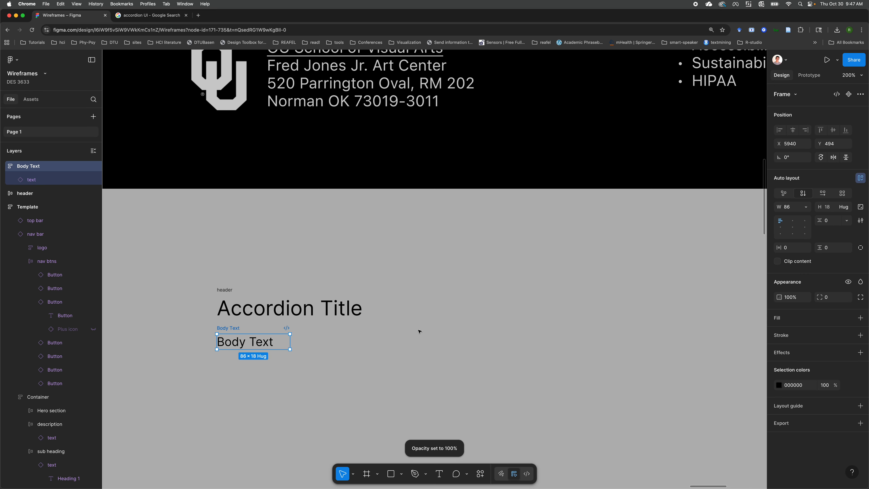
# Step: Wrap the header and Body Text frames together in a vertical auto layout frame named "accordion"
pyautogui.hscroll(5, 261, 308)
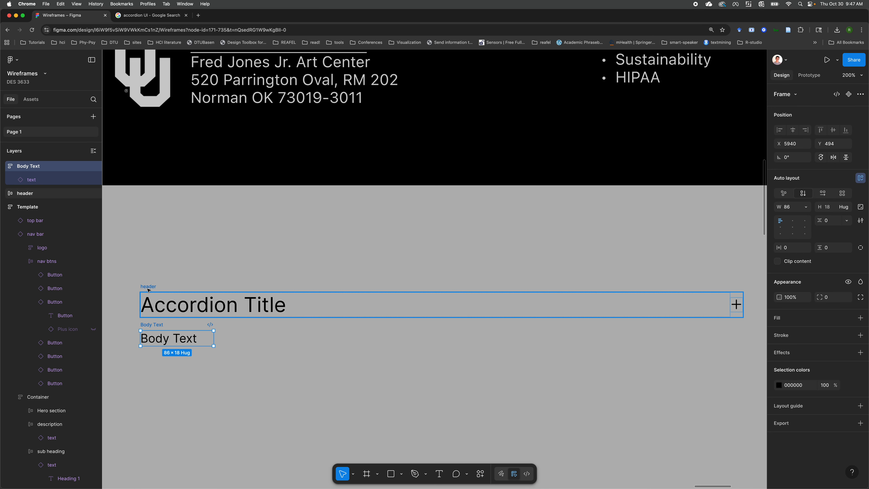
pyautogui.click(149, 289)
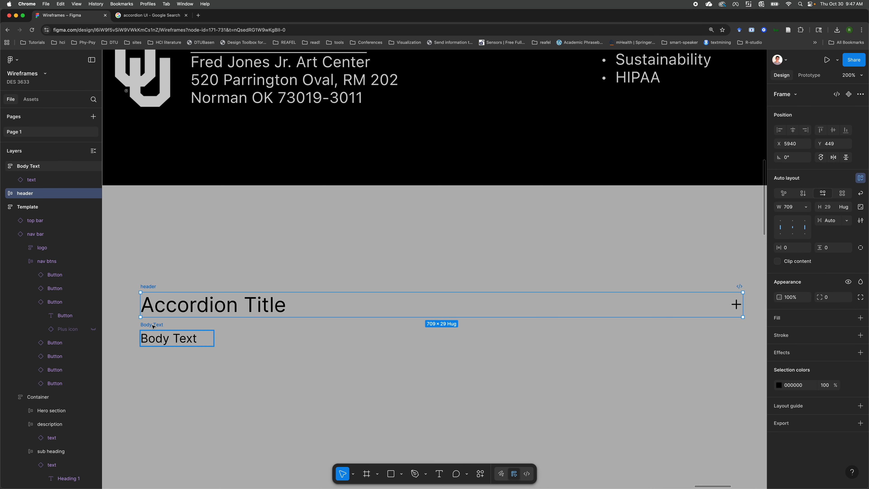
pyautogui.keyDown('shift'); pyautogui.click(153, 327); pyautogui.keyUp('shift')
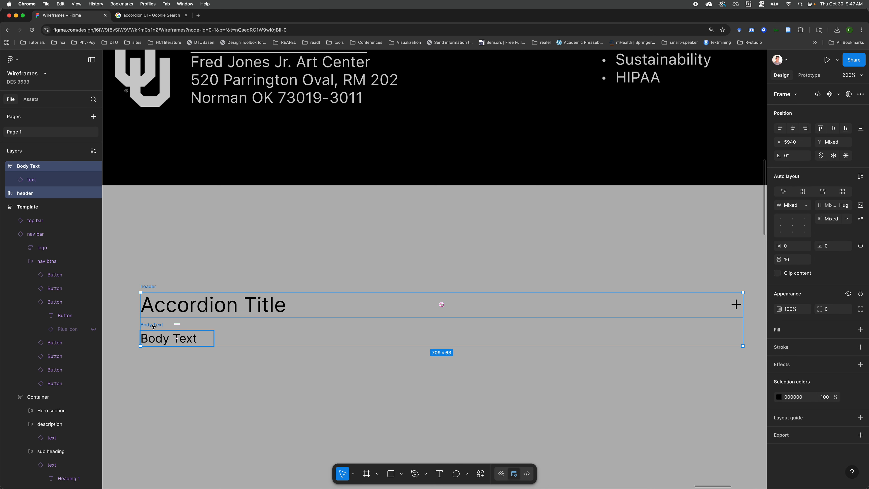
pyautogui.hotkey('shift', 'a')
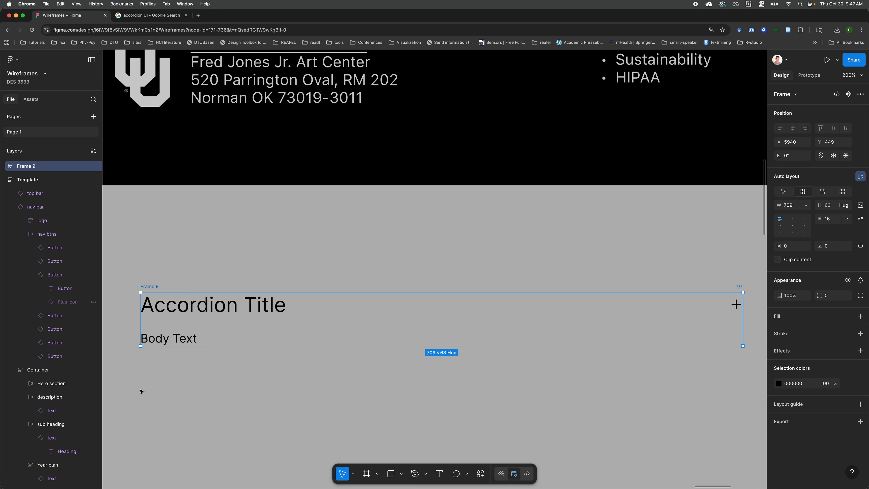
pyautogui.click(30, 166)
pyautogui.click(29, 166)
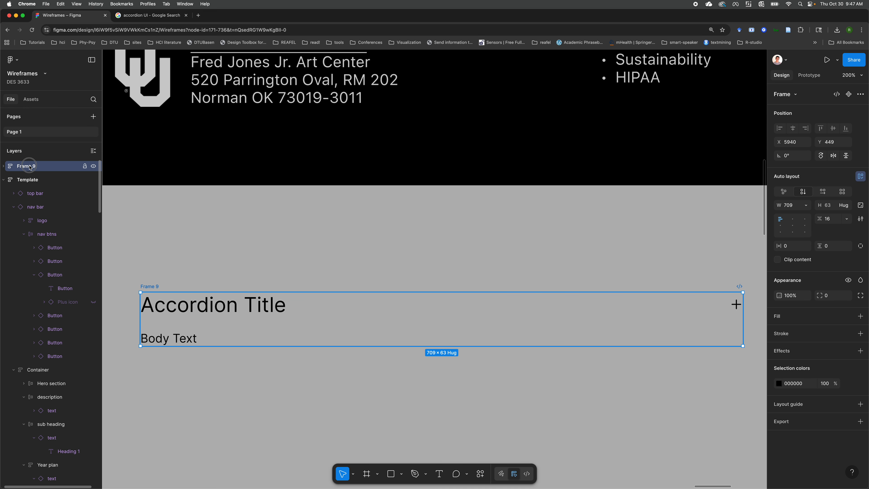
pyautogui.write('accordio')
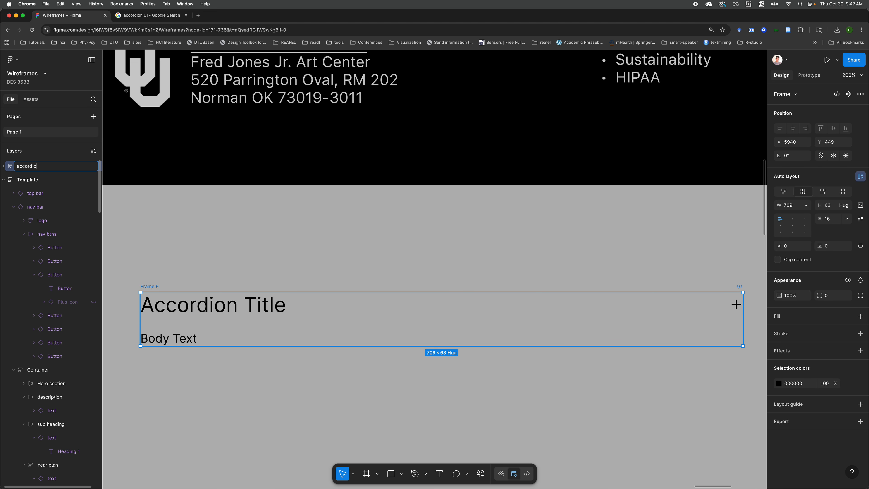
pyautogui.write('n')
pyautogui.press('Return')
# Step: Apply the light gray colour as the fill of the whole accordion frame
pyautogui.click(187, 308)
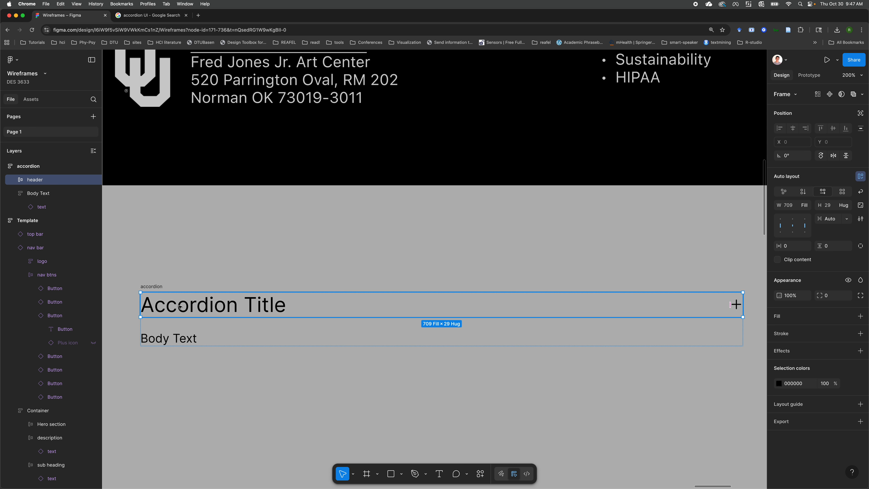
pyautogui.scroll(-5, 180, 306)
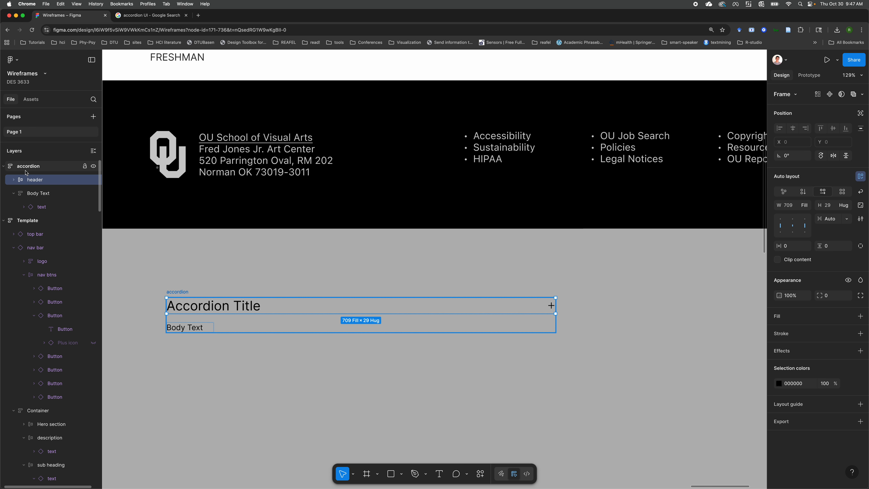
pyautogui.click(25, 170)
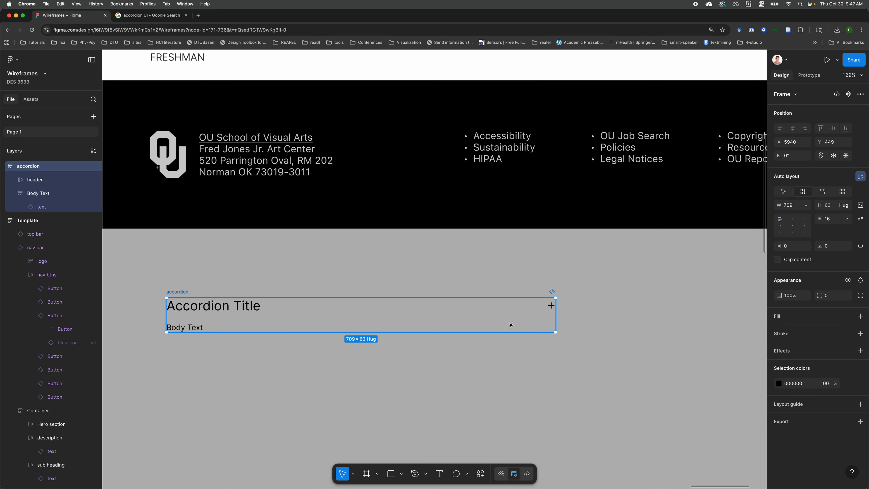
pyautogui.scroll(-5, 510, 325)
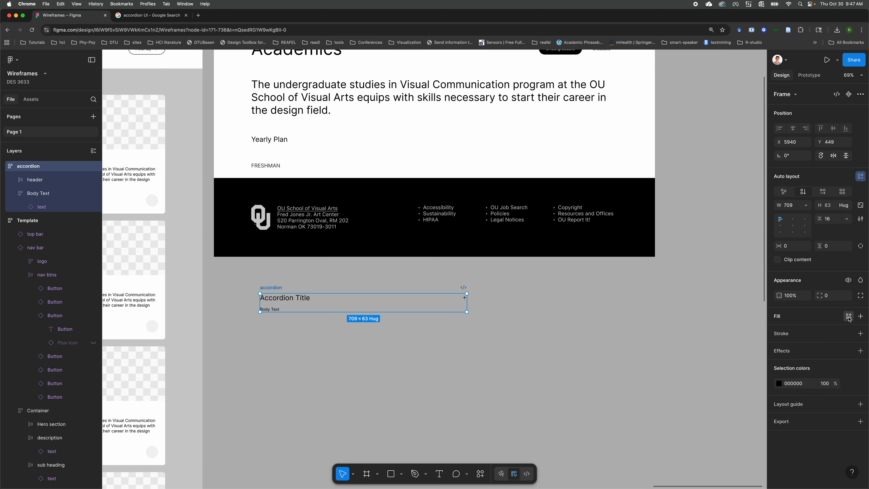
pyautogui.click(849, 319)
pyautogui.click(706, 412)
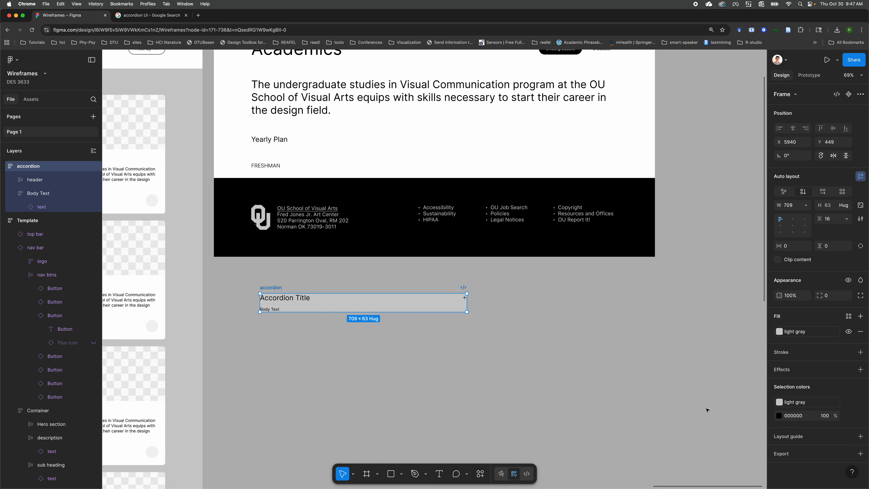
pyautogui.click(373, 388)
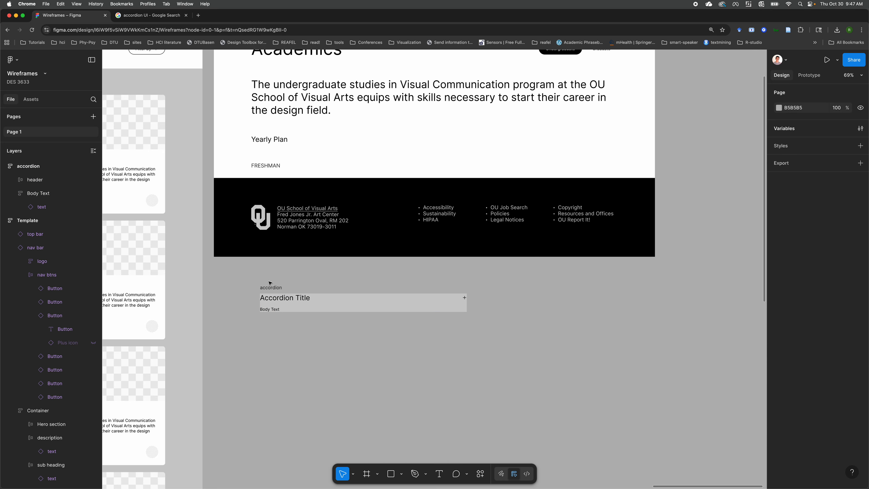
# Step: Set the header frame's horizontal padding to the medium spacing variable (24)
pyautogui.scroll(5, 284, 308)
pyautogui.click(390, 292)
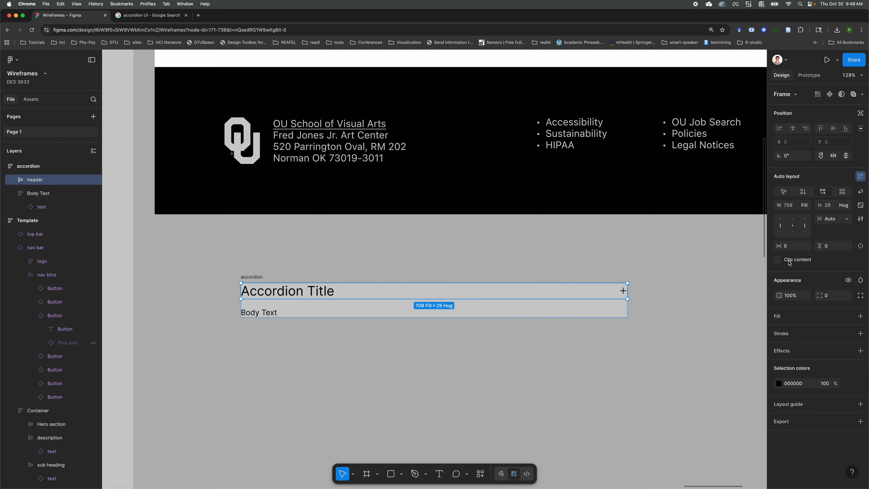
pyautogui.click(805, 246)
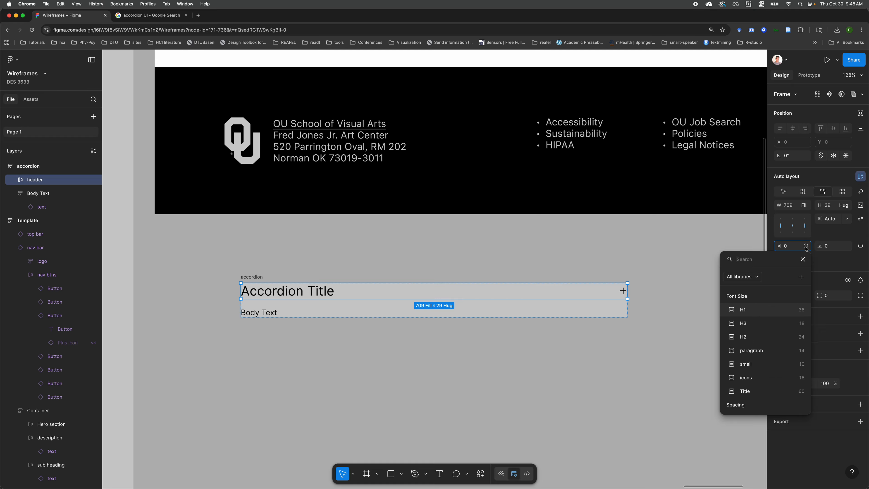
pyautogui.scroll(-4, 764, 346)
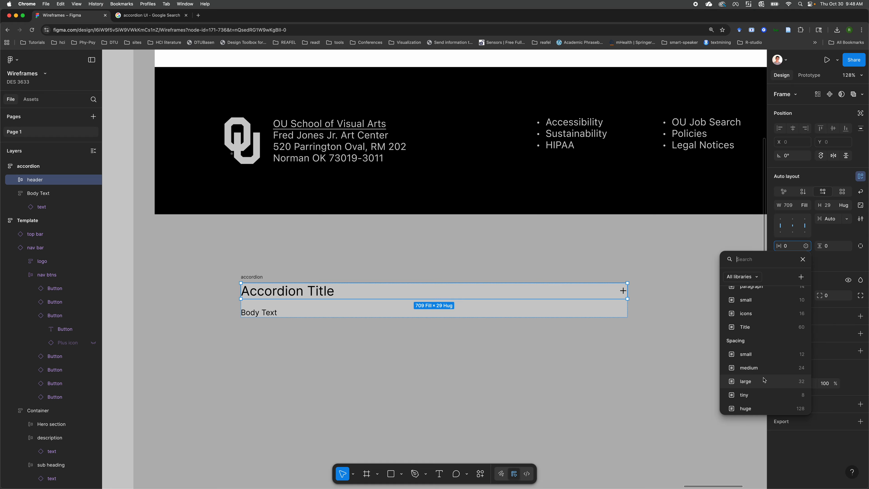
pyautogui.click(764, 381)
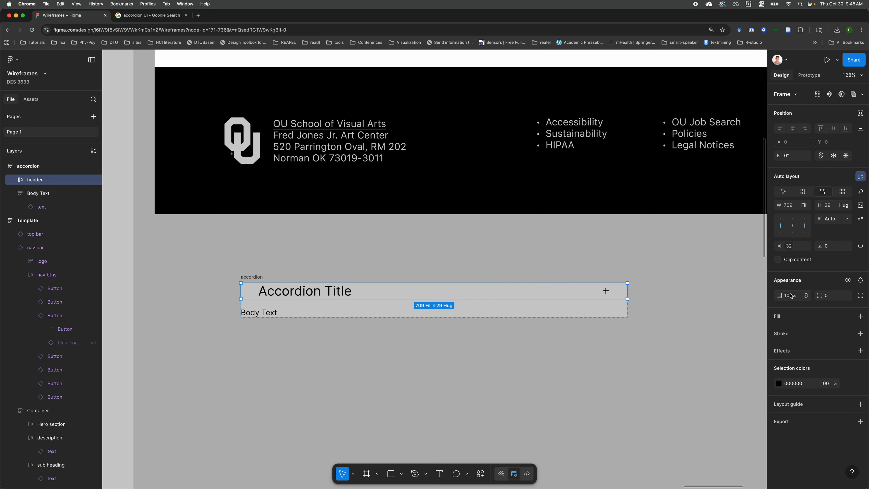
pyautogui.click(789, 246)
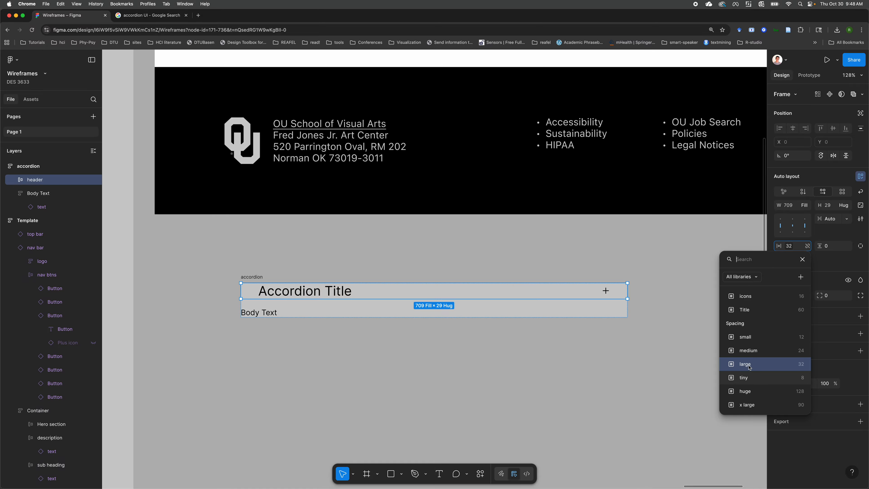
pyautogui.click(749, 355)
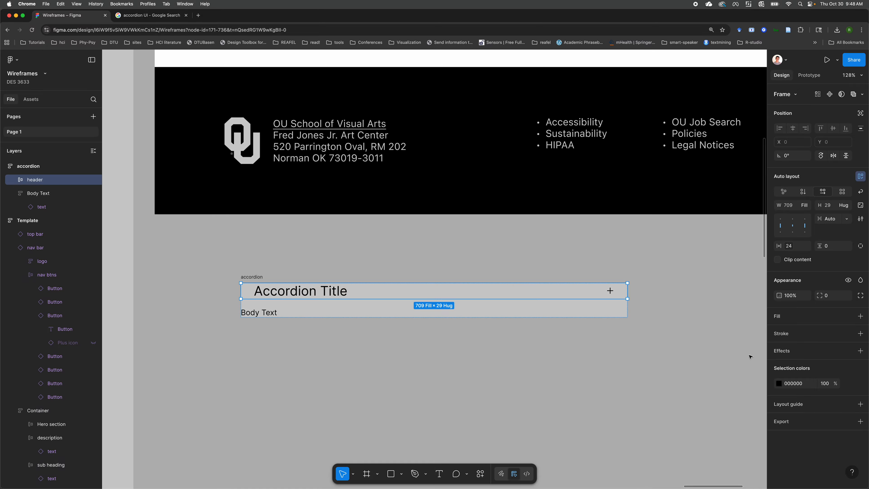
# Step: Set the header frame's vertical padding to the small spacing variable (12)
pyautogui.click(847, 246)
pyautogui.scroll(-2, 802, 335)
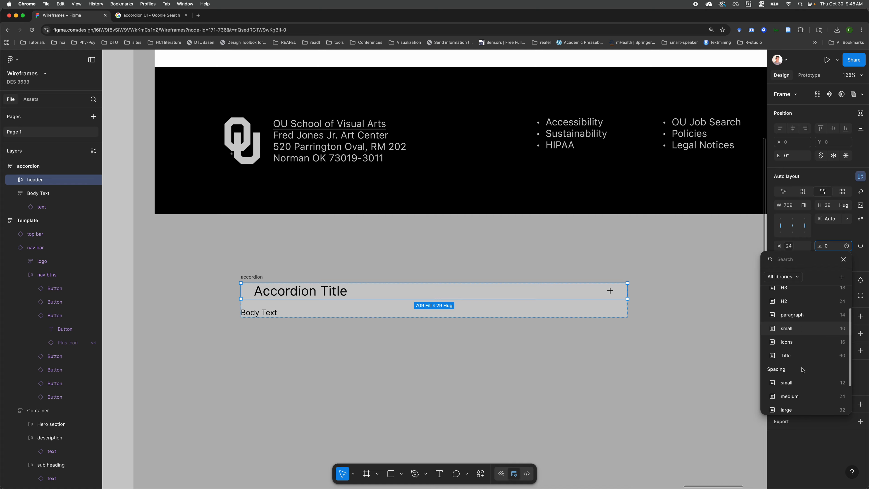
pyautogui.click(787, 381)
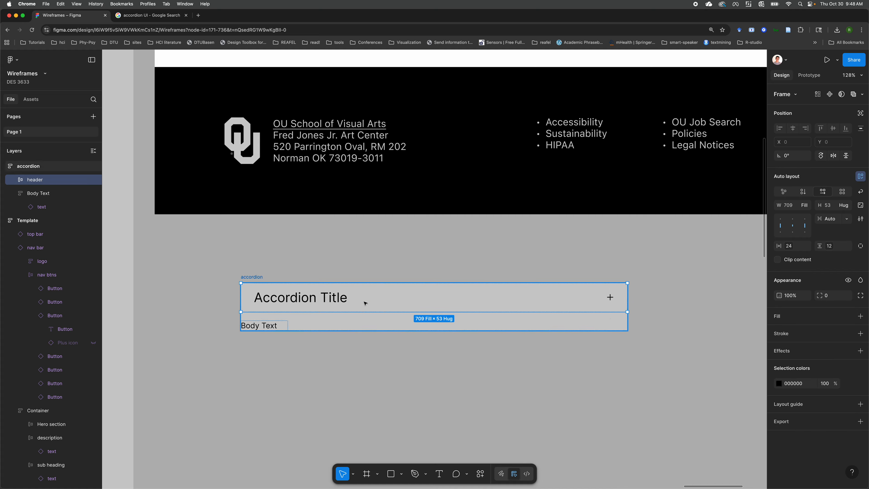
# Step: Make the Body Text frame fill the accordion's width and inspect the sizing of its nested Heading 1 text
pyautogui.scroll(-5, 419, 314)
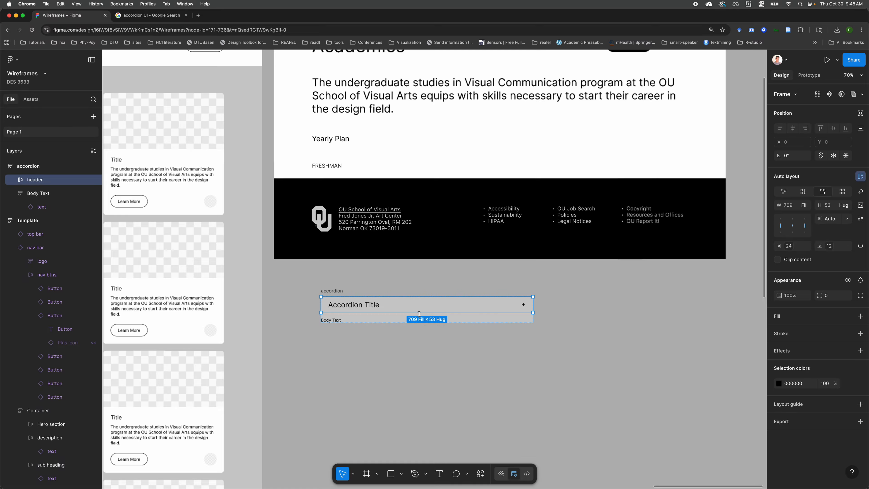
pyautogui.scroll(2, 419, 315)
pyautogui.scroll(-1, 337, 374)
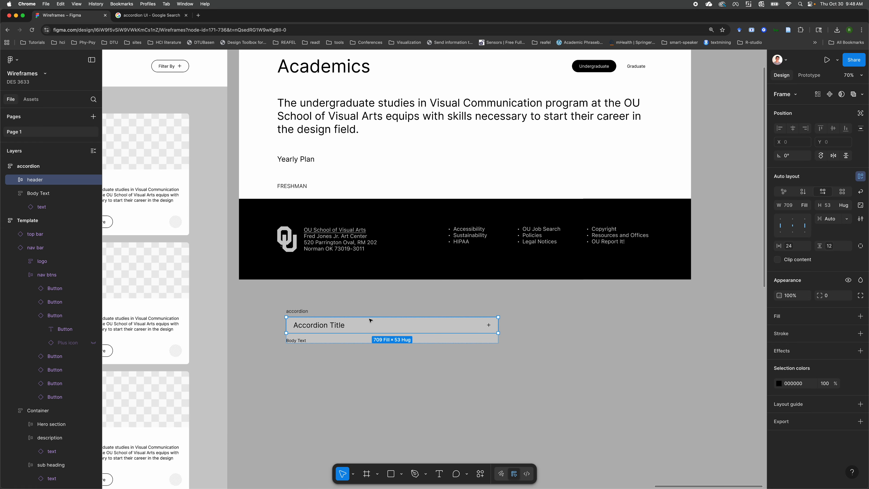
pyautogui.click(335, 340)
pyautogui.scroll(3, 334, 341)
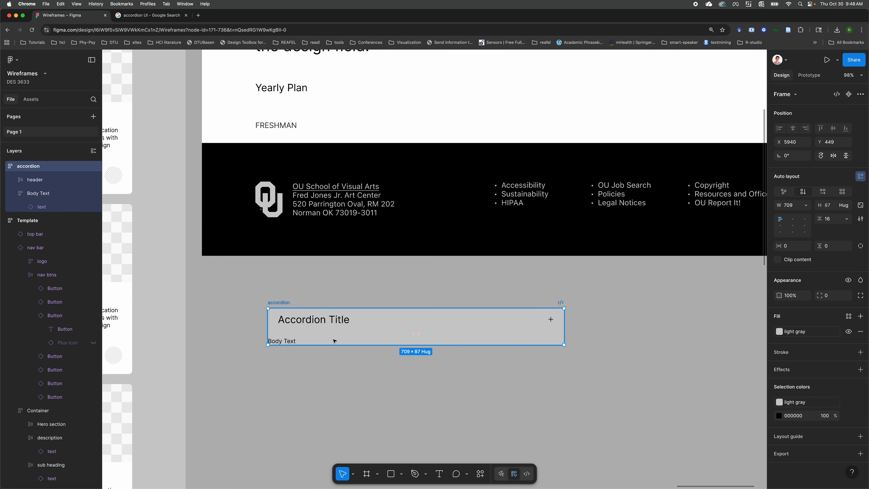
pyautogui.click(298, 338)
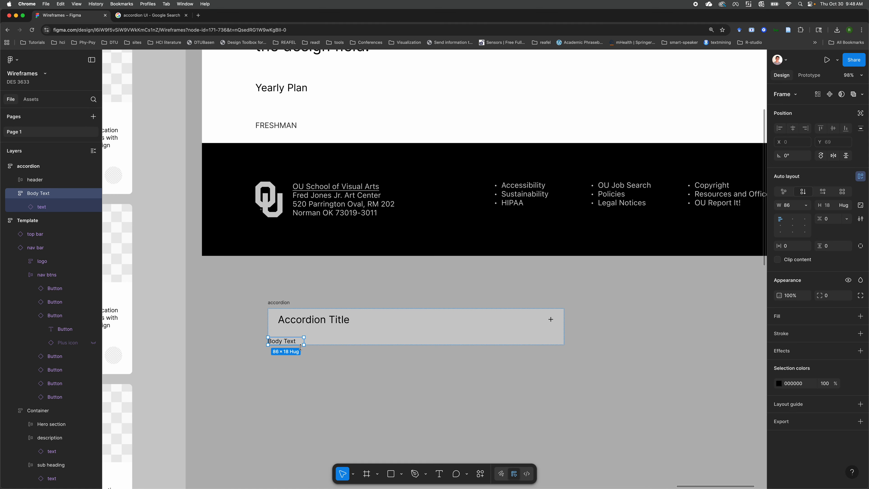
pyautogui.click(806, 205)
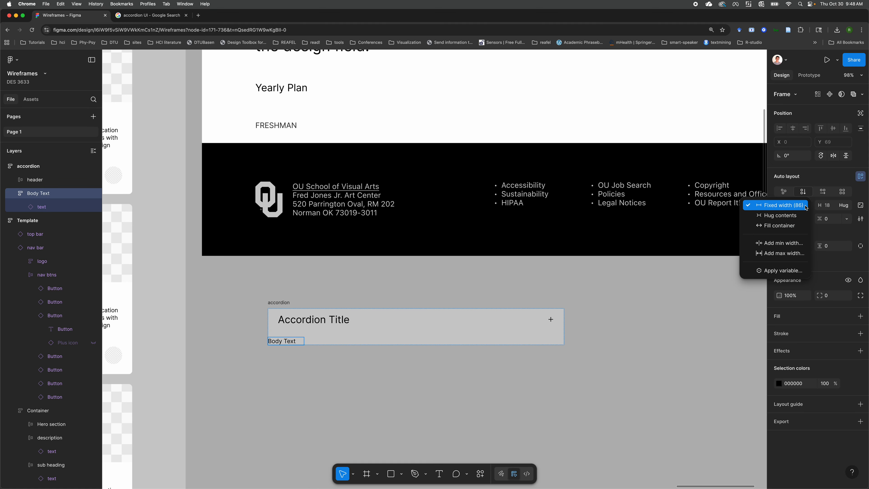
pyautogui.click(792, 227)
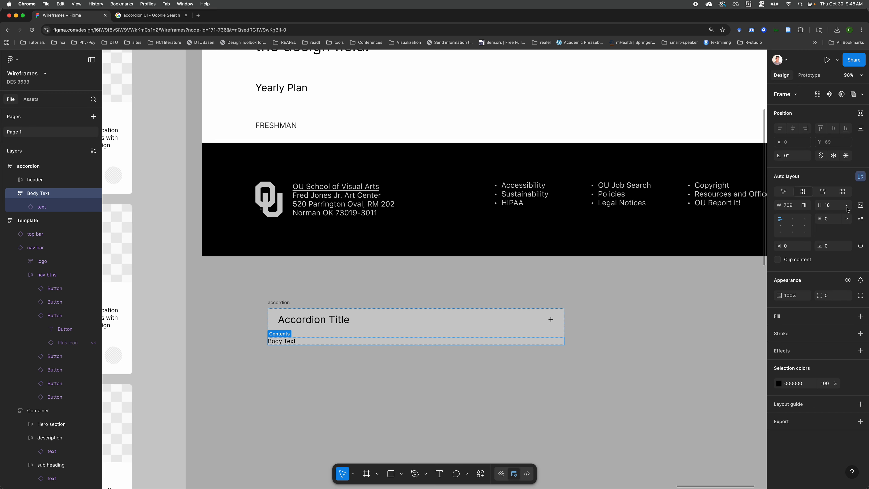
pyautogui.click(23, 207)
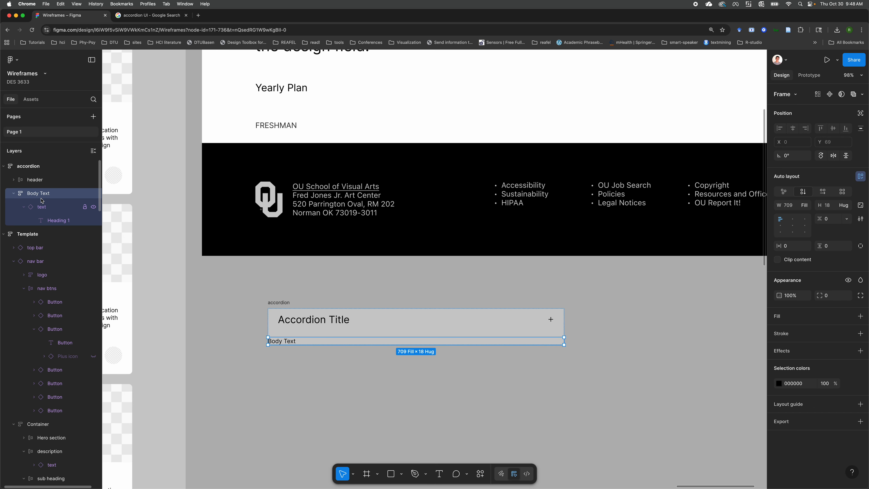
pyautogui.click(56, 220)
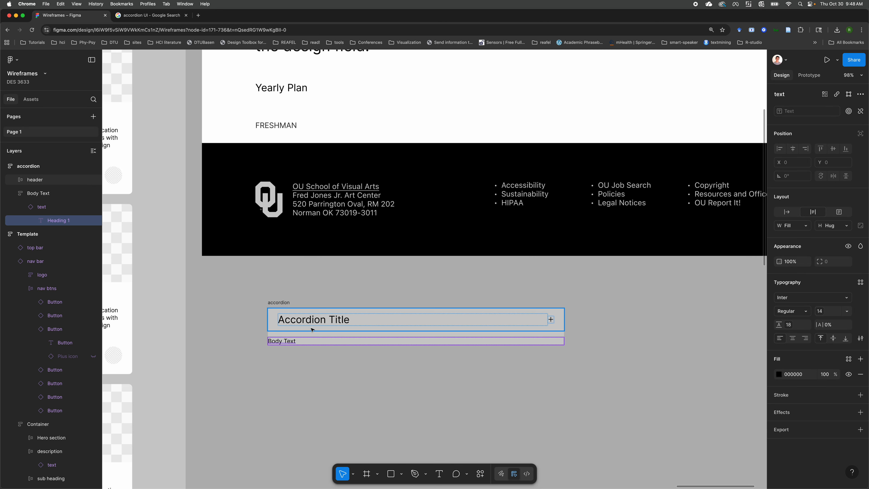
# Step: Set the accordion frame's vertical gap between the header and Body Text to 0
pyautogui.click(291, 333)
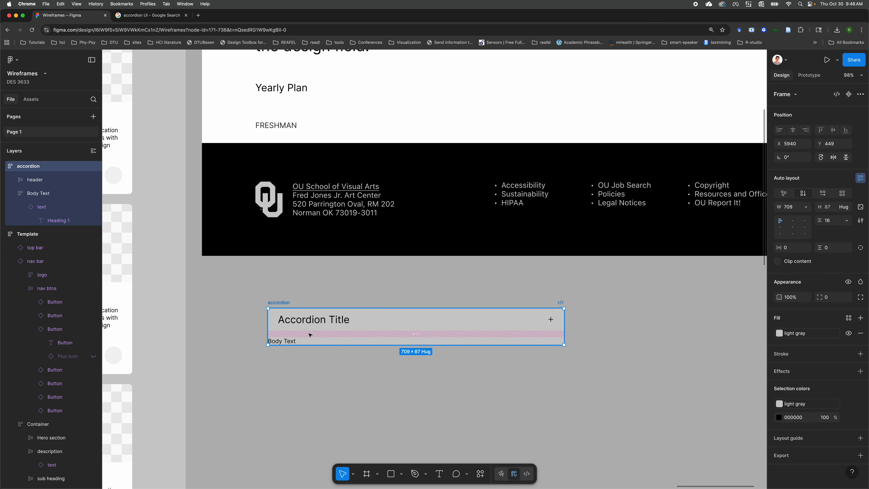
pyautogui.click(835, 224)
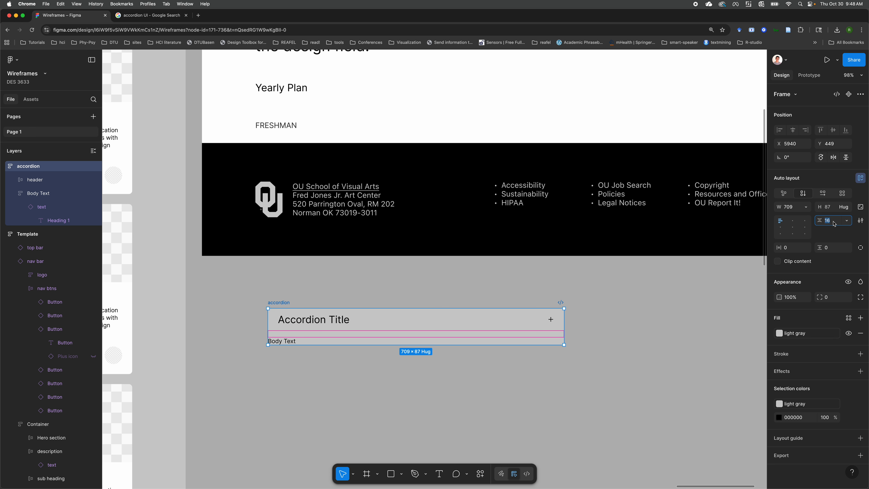
pyautogui.press('Return')
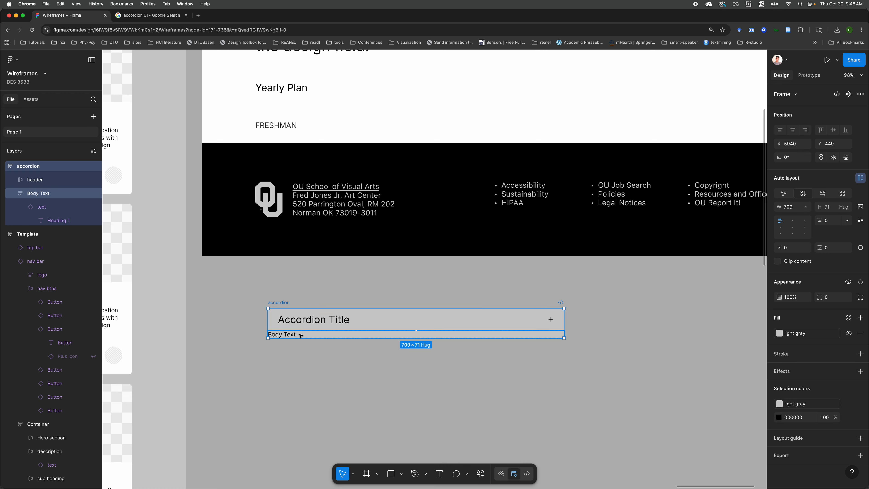
# Step: Set the Body Text frame's horizontal padding to the medium spacing variable (24)
pyautogui.click(281, 334)
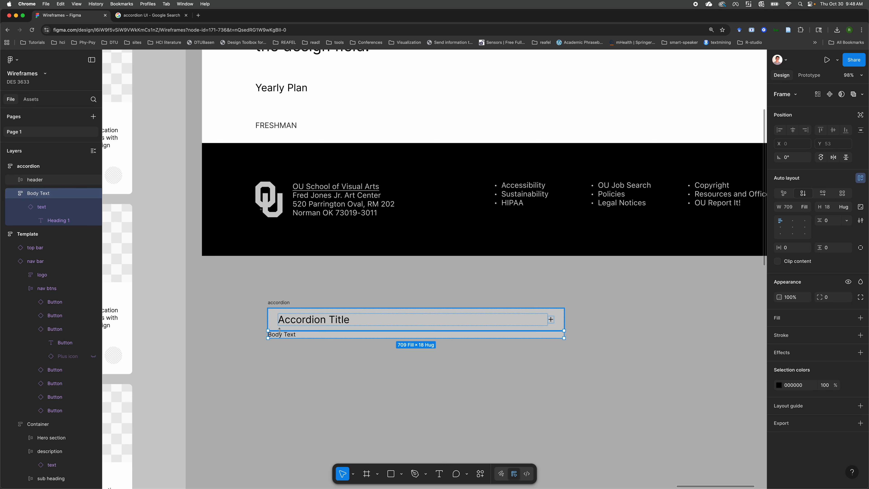
pyautogui.click(806, 248)
pyautogui.scroll(-3, 766, 362)
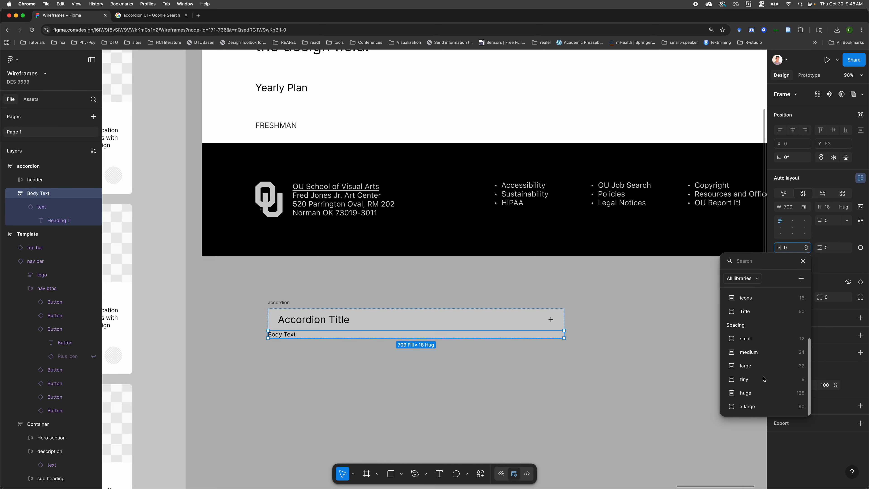
pyautogui.click(771, 352)
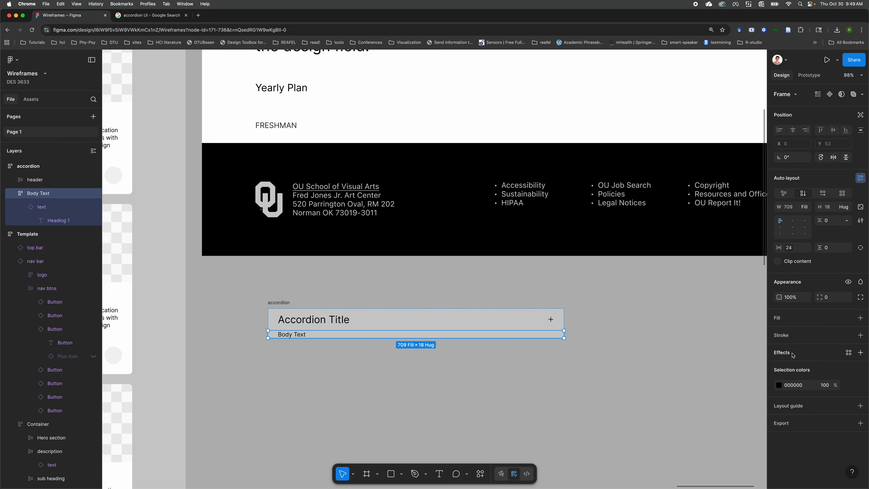
pyautogui.click(291, 361)
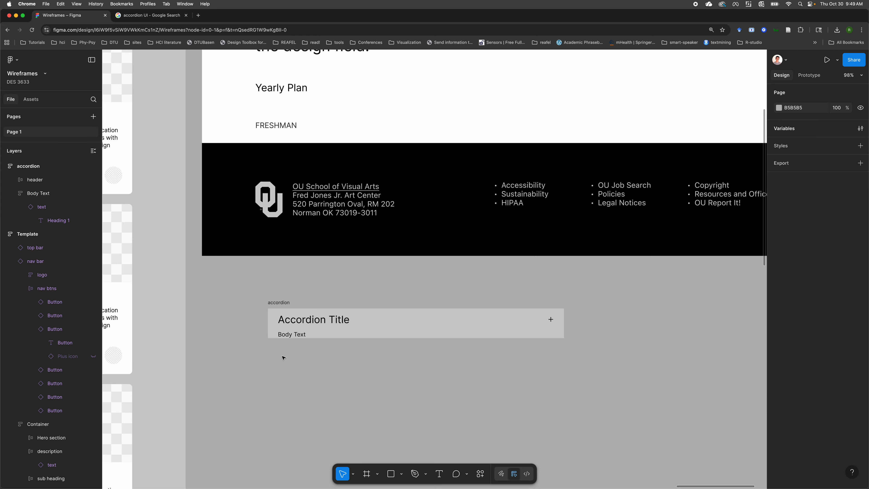
# Step: Set the Body Text frame's vertical padding to the small spacing variable (12)
pyautogui.click(295, 335)
pyautogui.click(287, 360)
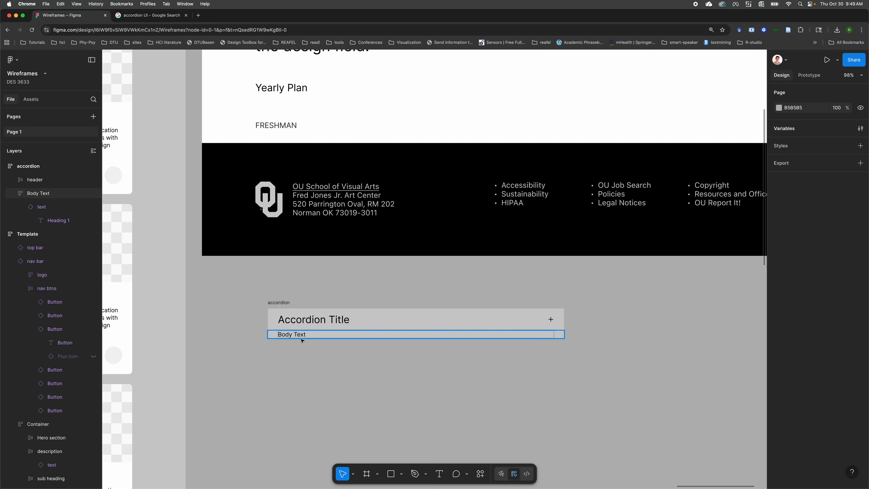
pyautogui.click(299, 338)
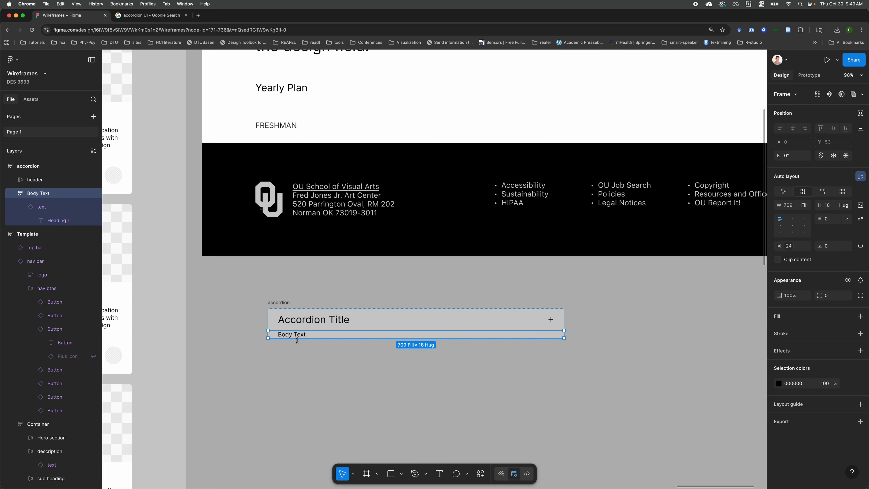
pyautogui.click(304, 313)
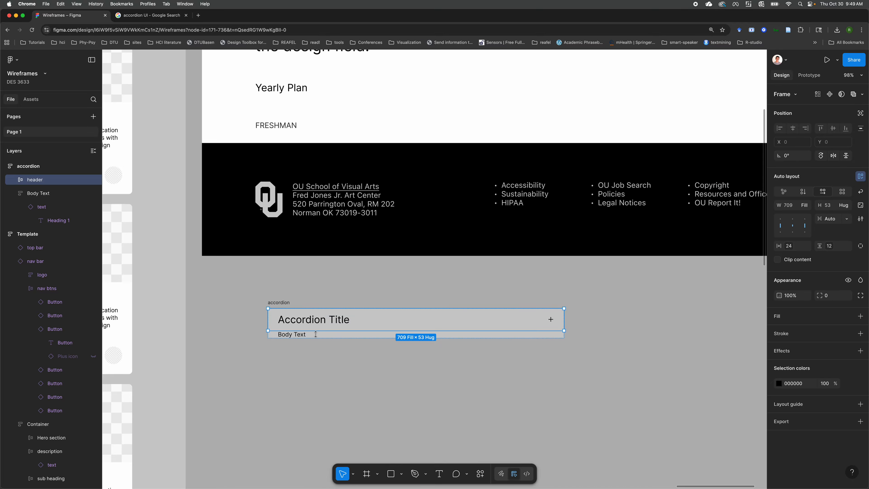
pyautogui.click(308, 335)
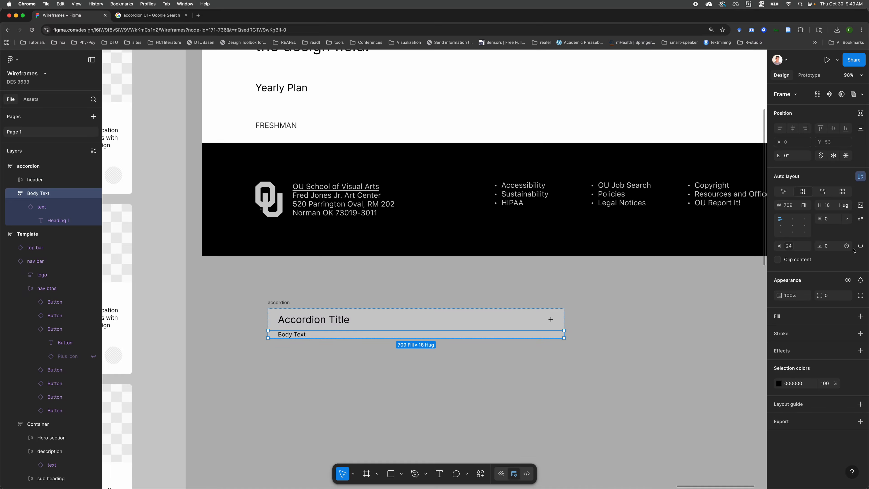
pyautogui.click(847, 245)
pyautogui.scroll(-2, 794, 387)
pyautogui.click(802, 369)
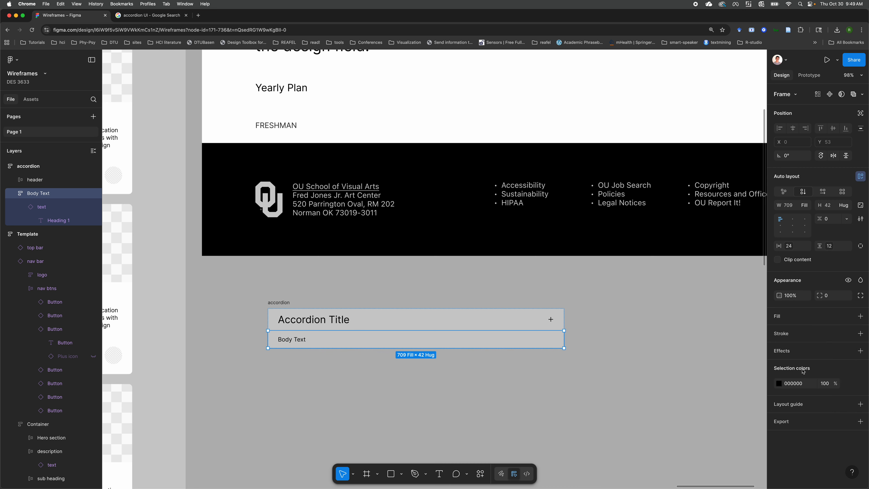
pyautogui.click(315, 403)
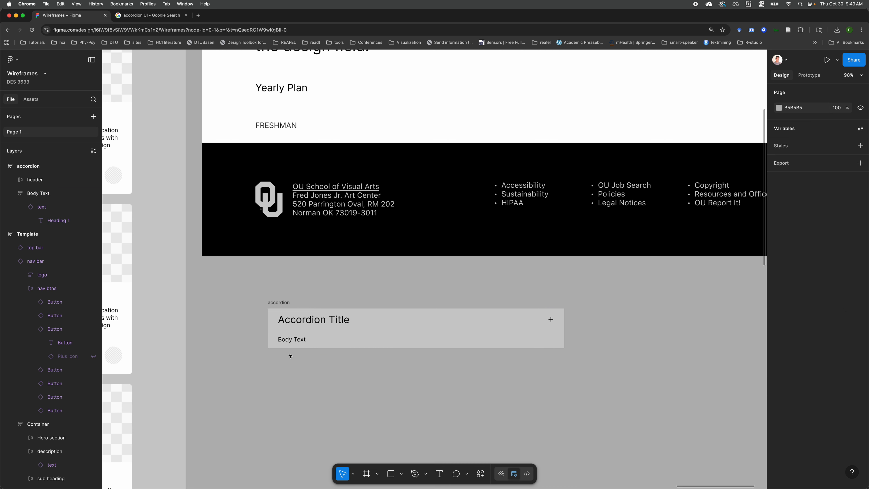
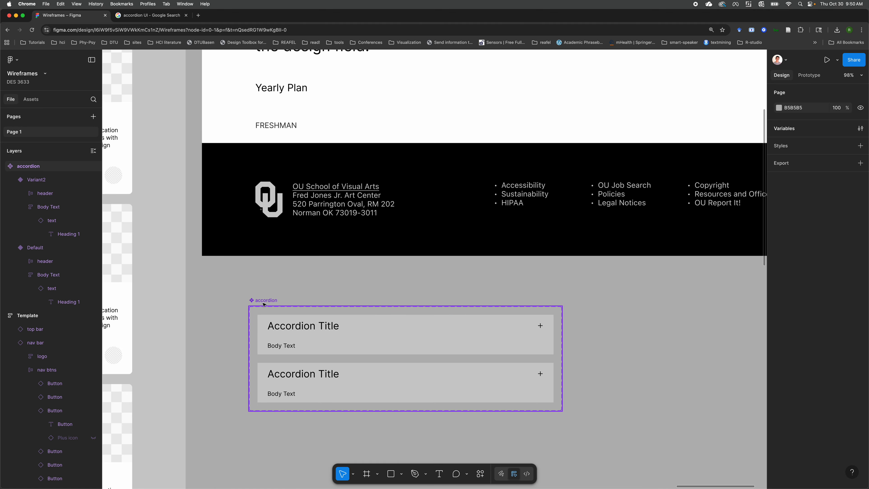
# Step: Move the accordion component set slightly to the right on the canvas and hide the Body Text layer in its Default variant
pyautogui.moveTo(265, 304); pyautogui.dragTo(316, 300)
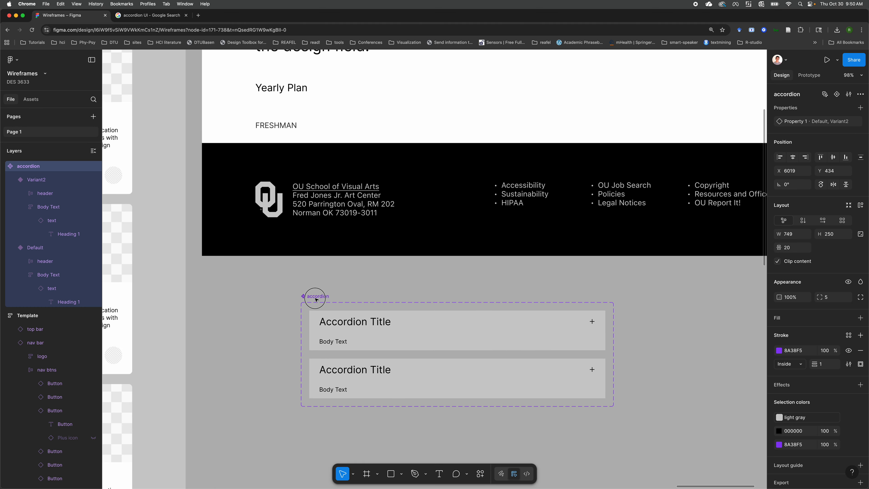
pyautogui.click(377, 339)
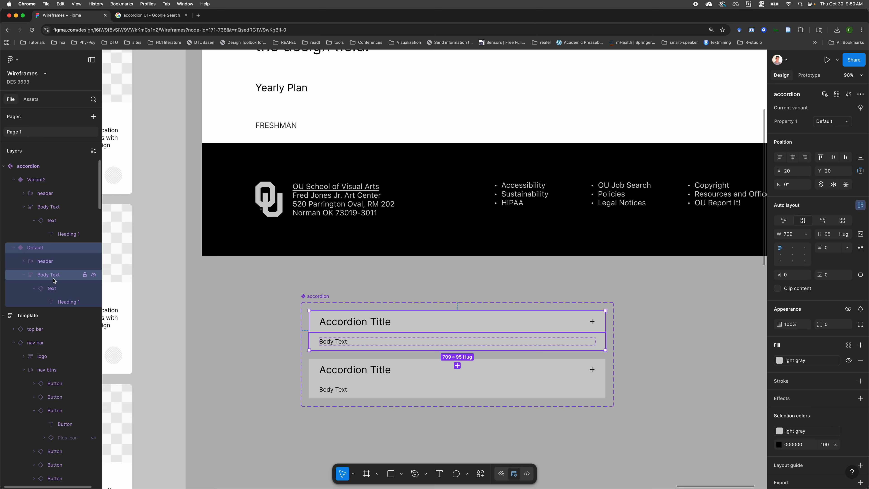
pyautogui.click(93, 275)
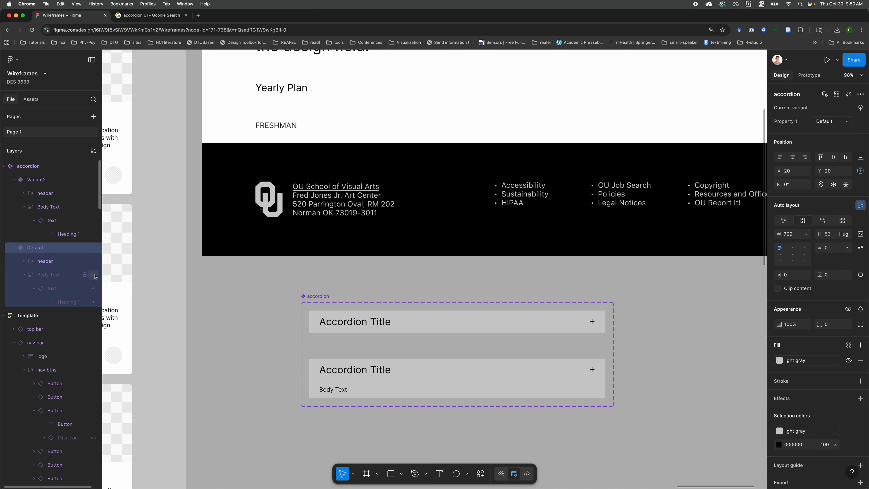
pyautogui.click(279, 354)
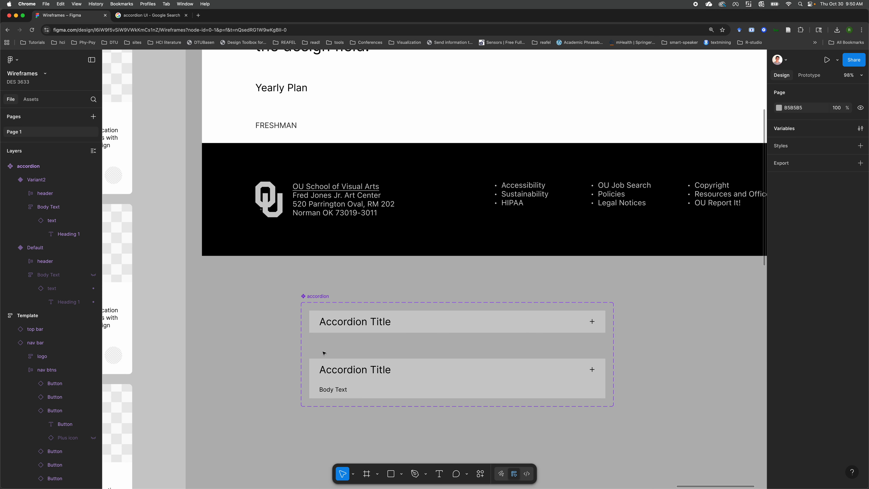
# Step: Swap the Plus icon in Variant2's header for the minus icon component
pyautogui.click(465, 375)
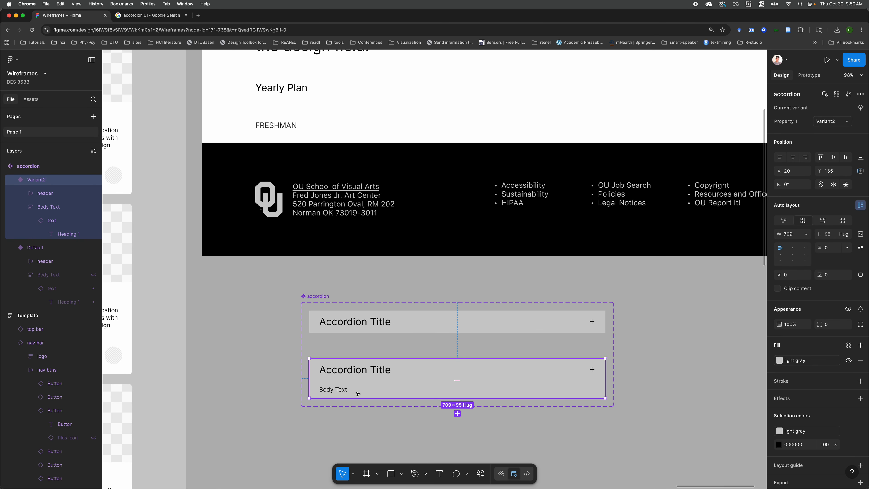
pyautogui.click(396, 355)
pyautogui.doubleClick(591, 370)
pyautogui.click(592, 370)
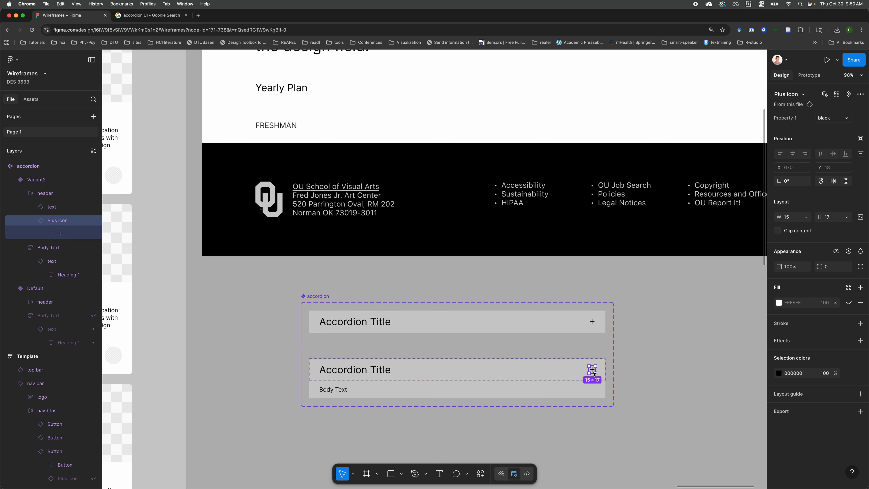
pyautogui.click(801, 97)
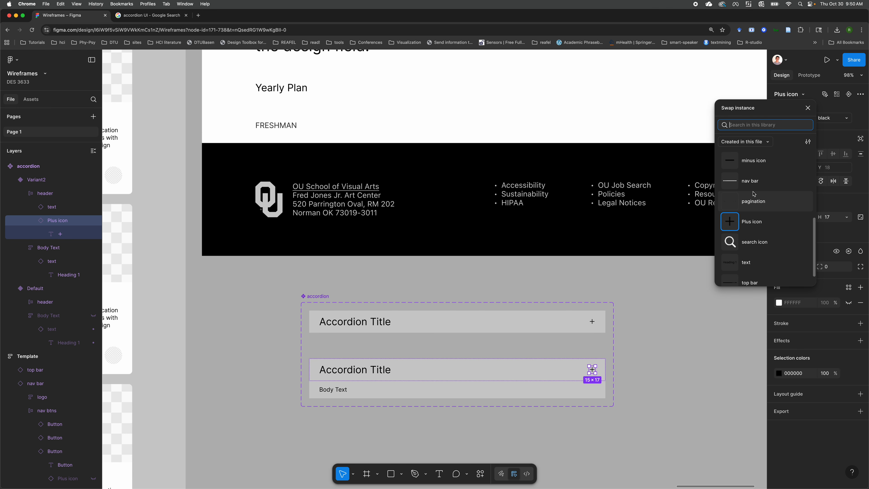
pyautogui.scroll(1, 755, 217)
pyautogui.scroll(1, 755, 217)
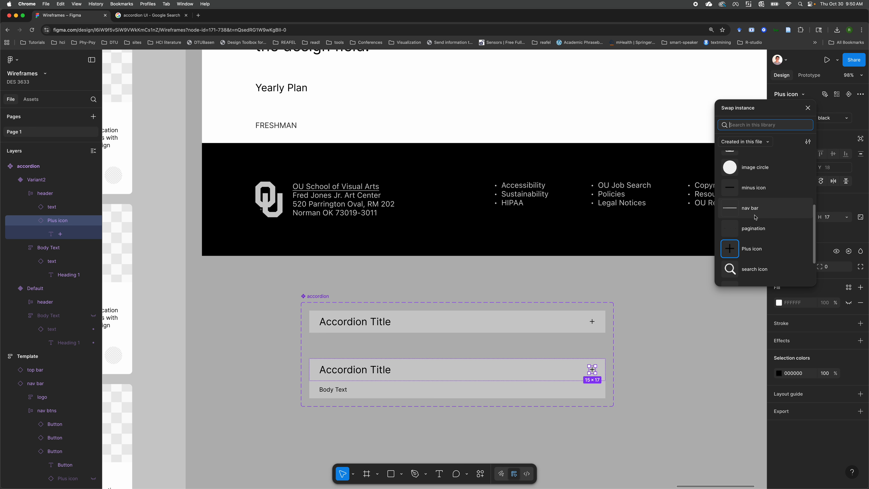
pyautogui.click(756, 193)
pyautogui.click(667, 385)
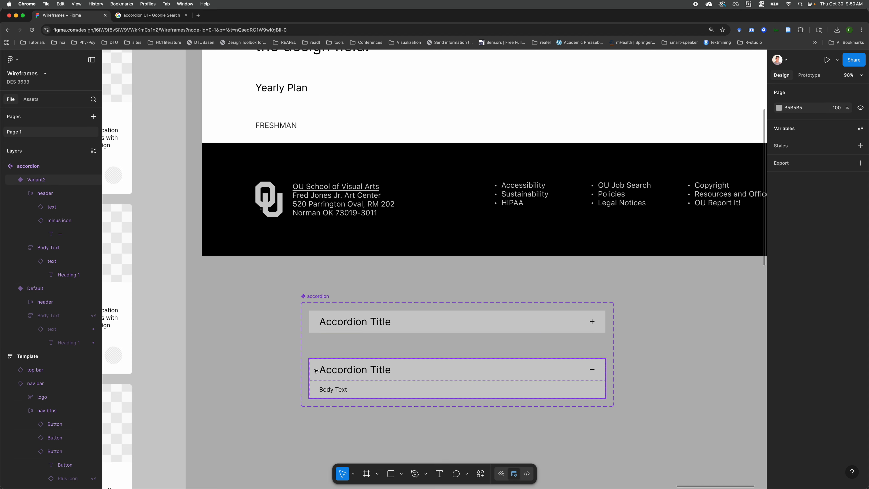
pyautogui.scroll(4, 265, 356)
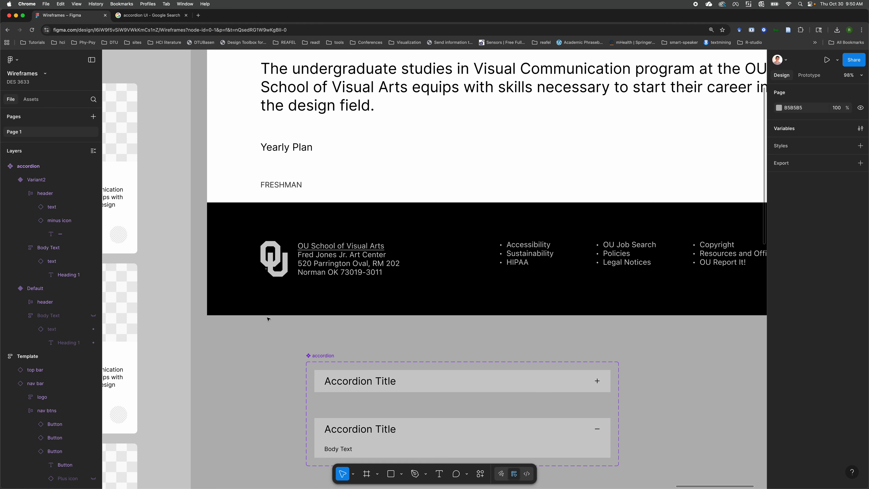
pyautogui.scroll(-5, 268, 319)
pyautogui.click(331, 276)
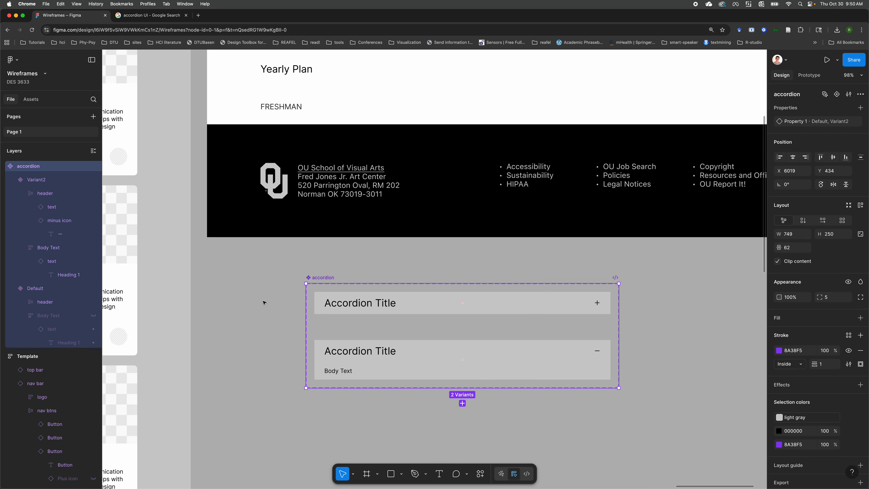
pyautogui.click(262, 409)
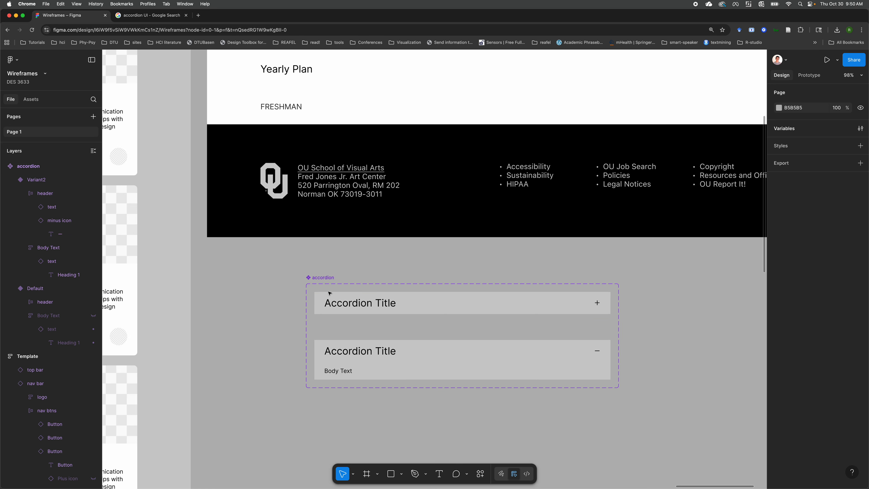
# Step: Add an on-click prototype interaction to the accordion's Default variant that changes it to Variant2
pyautogui.click(808, 75)
pyautogui.click(414, 304)
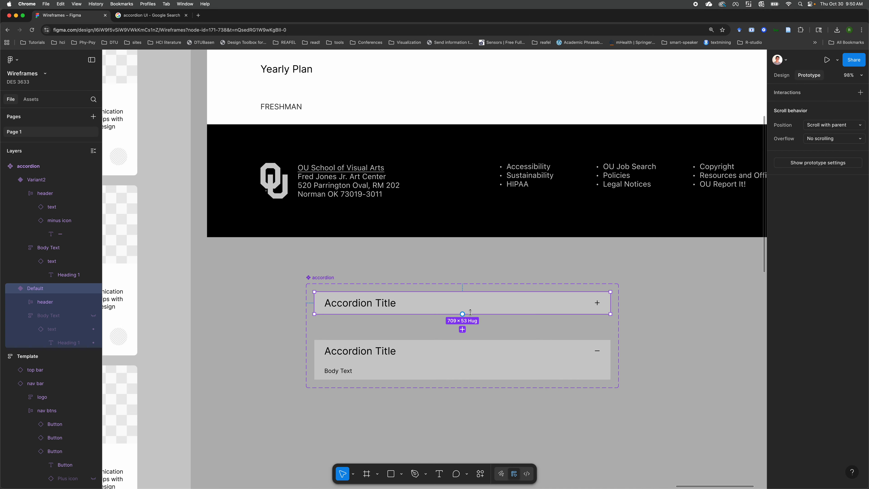
pyautogui.moveTo(462, 329); pyautogui.dragTo(464, 348)
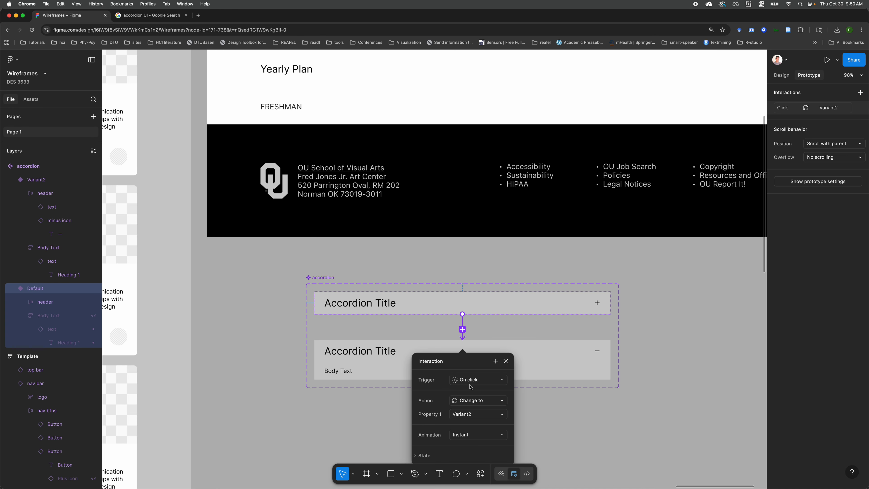
pyautogui.scroll(-3, 470, 379)
pyautogui.click(509, 340)
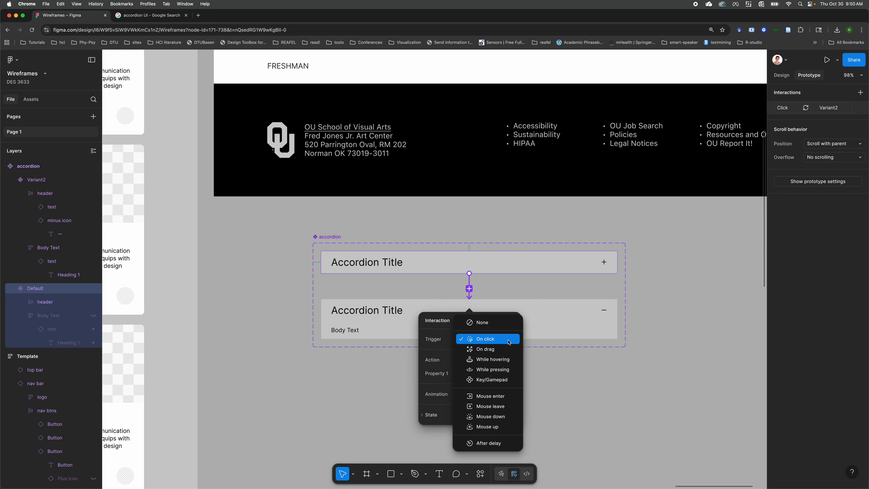
pyautogui.click(509, 340)
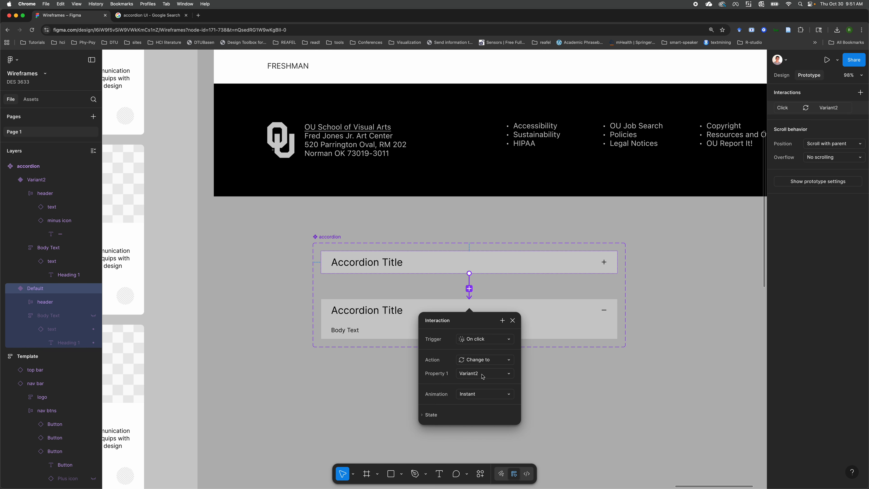
# Step: Set the animation of the Default-to-Variant2 interaction to Smart animate
pyautogui.click(473, 394)
pyautogui.click(481, 415)
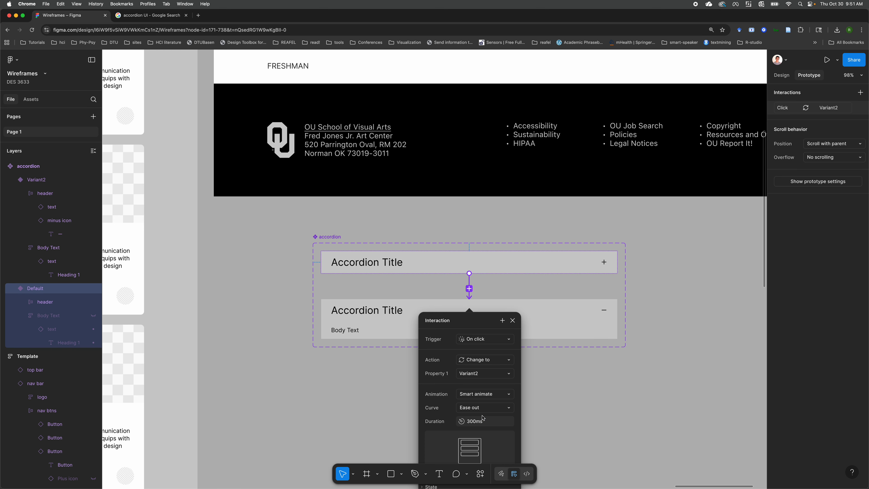
pyautogui.scroll(-1, 483, 418)
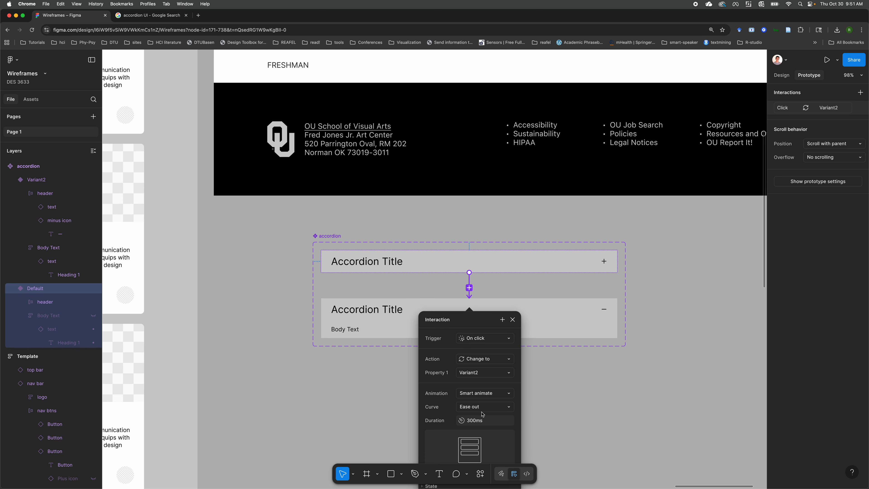
pyautogui.click(567, 373)
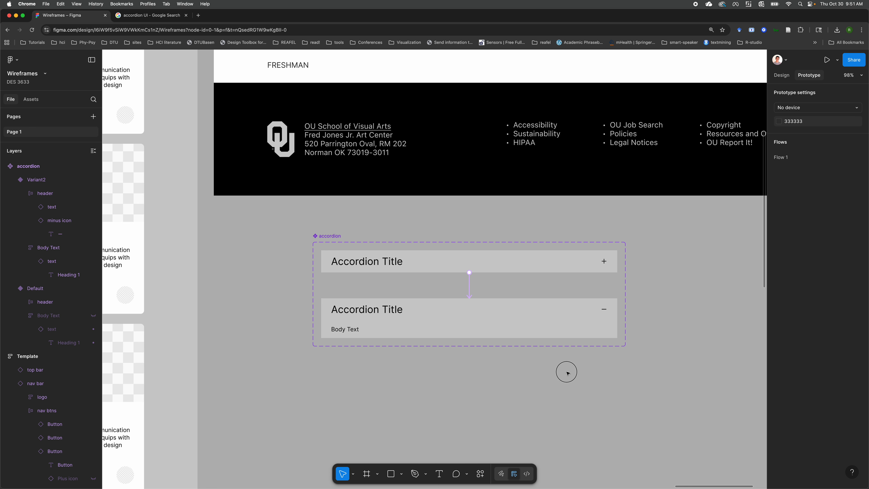
# Step: Try to add an on-click interaction from the whole Variant2 back to the Default variant
pyautogui.click(457, 317)
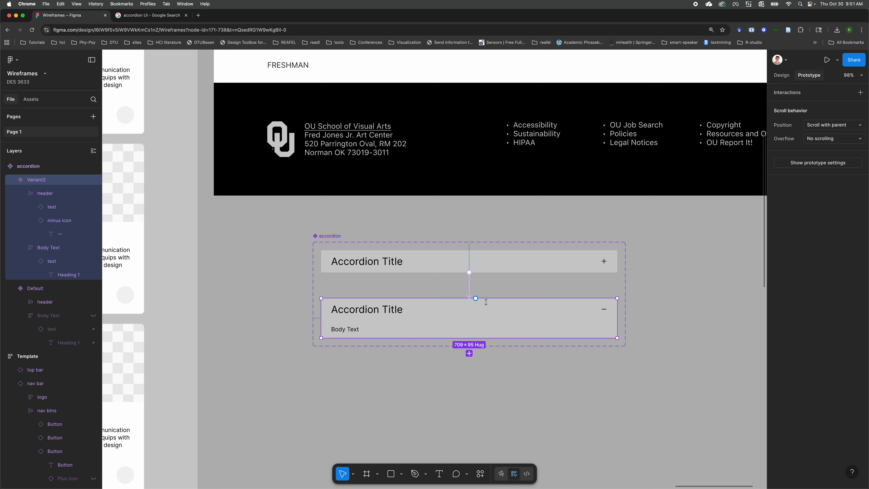
pyautogui.moveTo(475, 298); pyautogui.dragTo(494, 269)
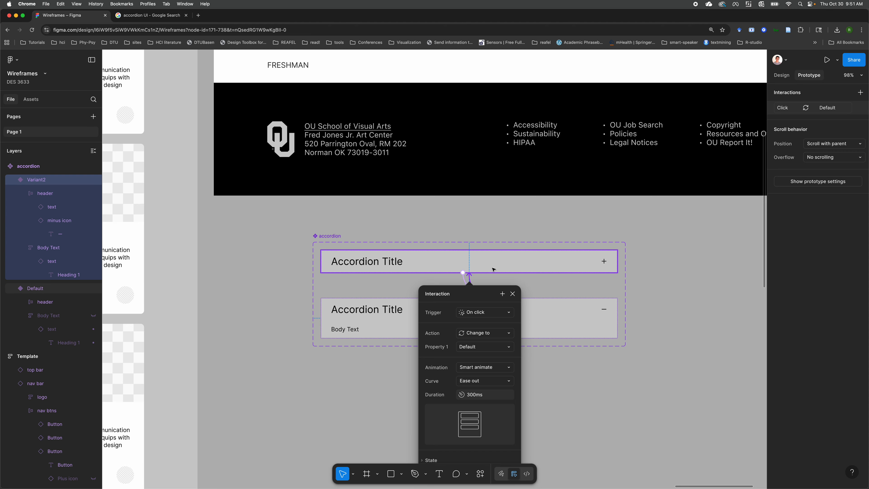
pyautogui.click(581, 324)
pyautogui.click(567, 378)
# Step: Add an on-click Change to interaction from Variant2's header only to the Default variant, using Smart animate
pyautogui.click(562, 314)
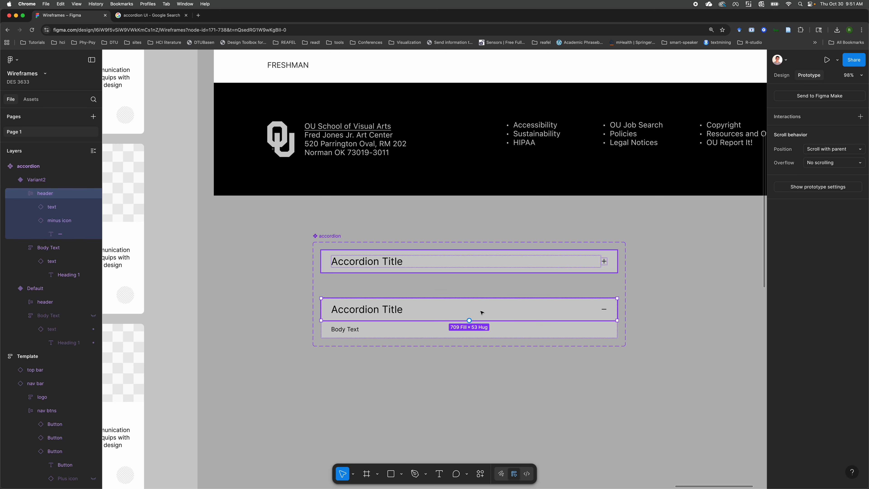
pyautogui.moveTo(469, 299); pyautogui.dragTo(489, 267)
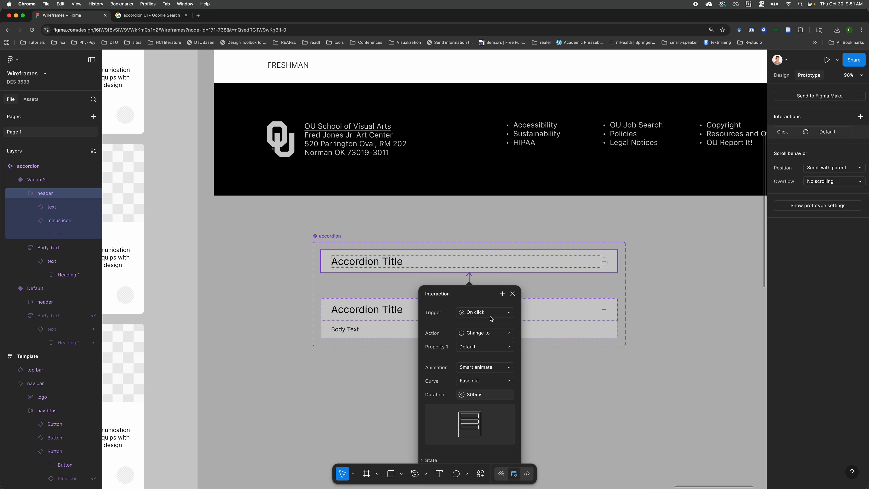
pyautogui.click(684, 289)
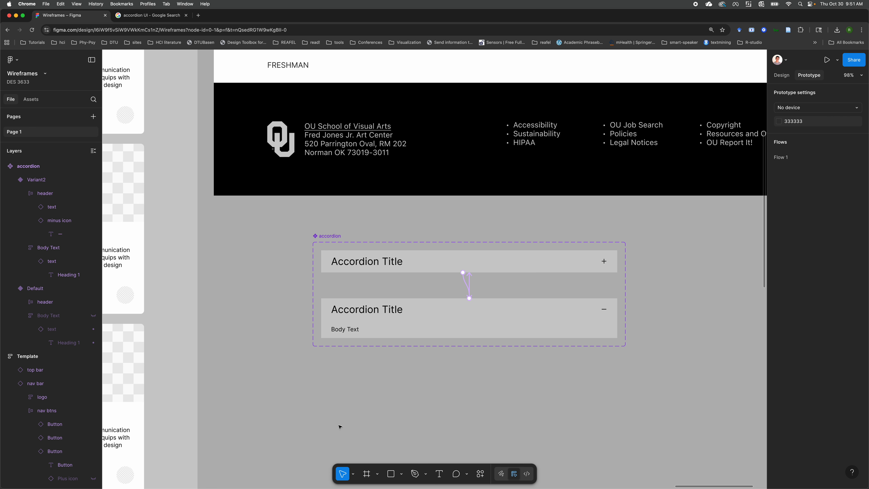
# Step: Check the Default variant's click interaction settings and set that variant's Property 1 value to closed
pyautogui.click(346, 265)
pyautogui.click(348, 316)
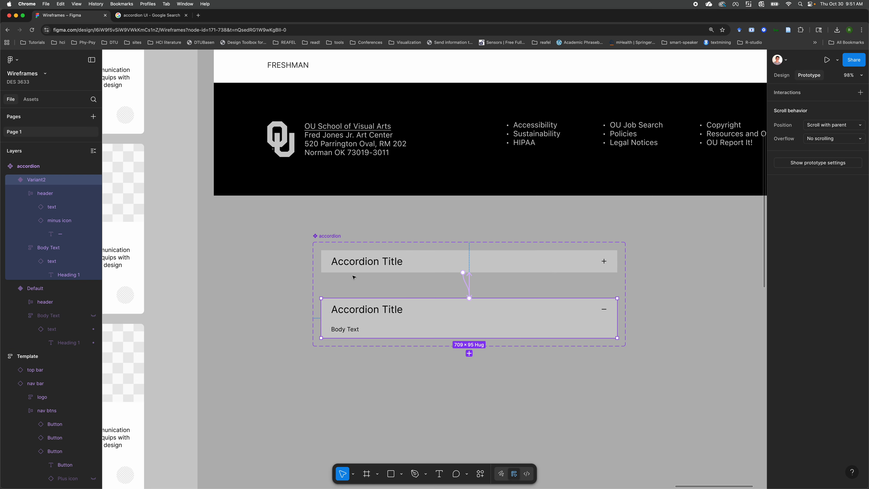
pyautogui.click(348, 265)
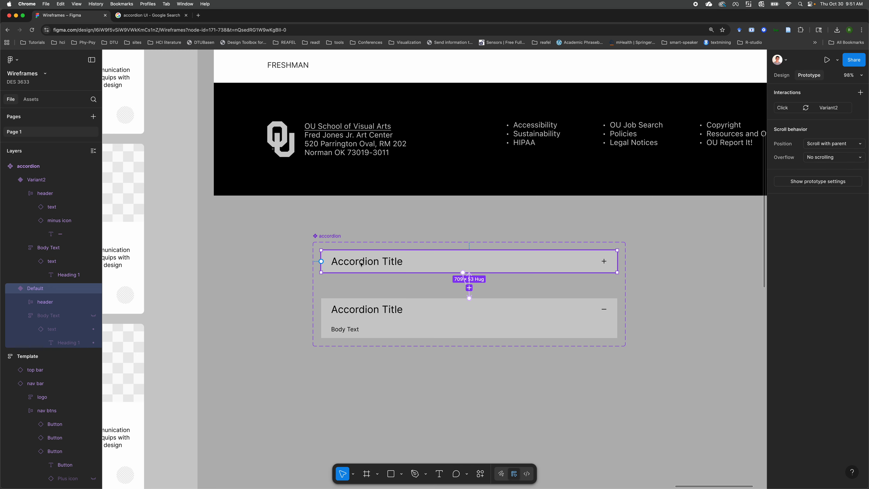
pyautogui.click(828, 112)
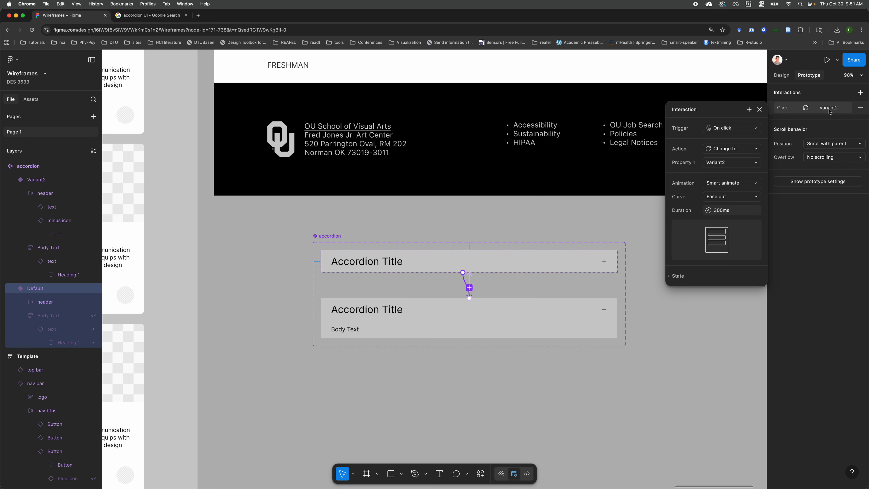
pyautogui.press('Escape')
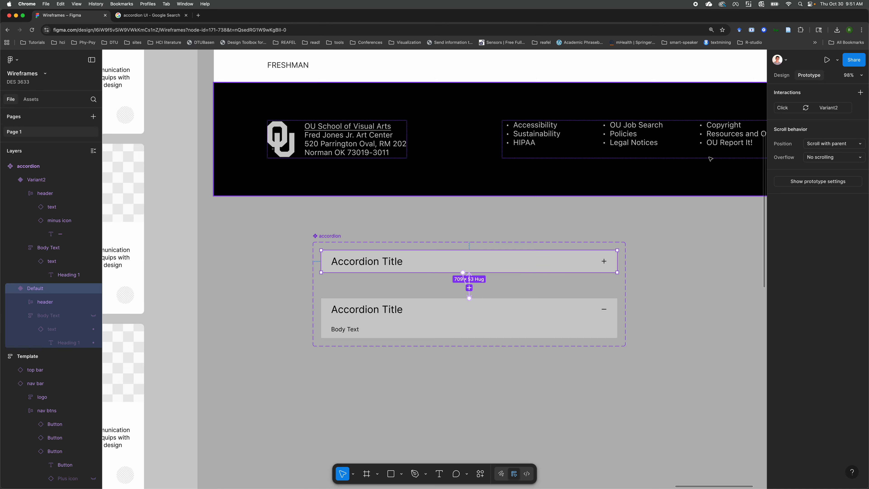
pyautogui.click(781, 75)
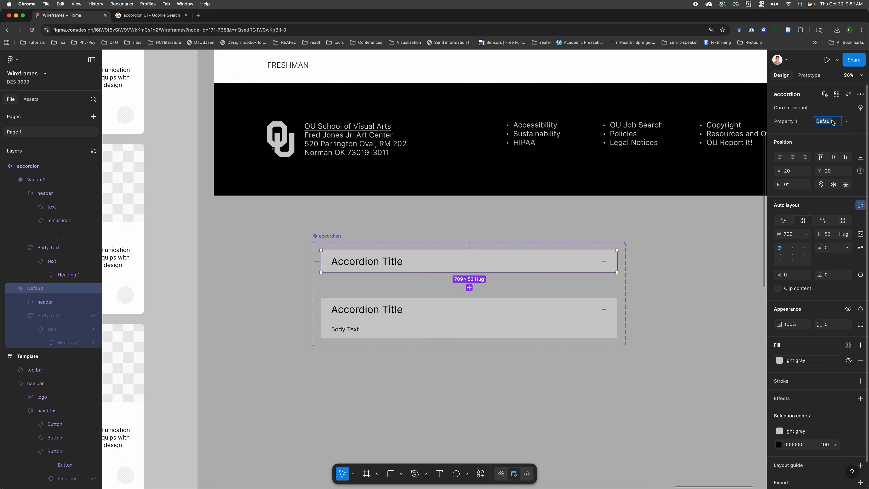
pyautogui.write('closed')
pyautogui.press('Return')
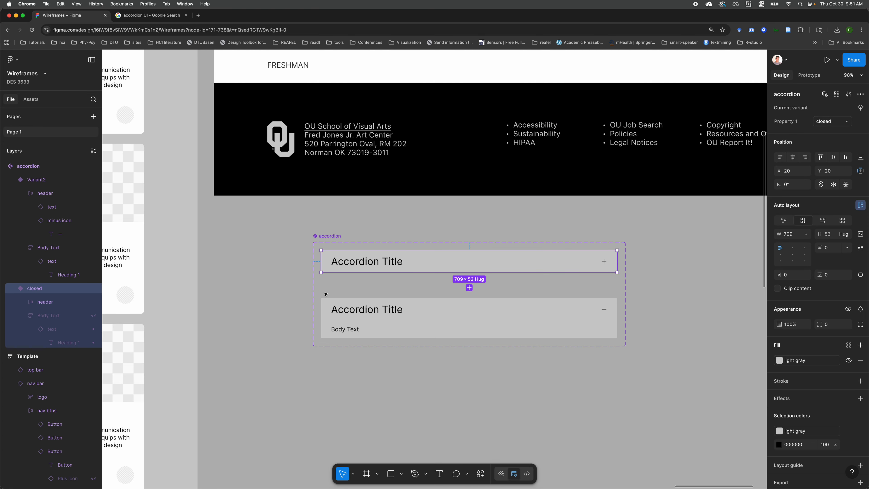
# Step: Set Variant2's Property 1 value to opened
pyautogui.click(328, 304)
pyautogui.click(828, 121)
pyautogui.write('opened')
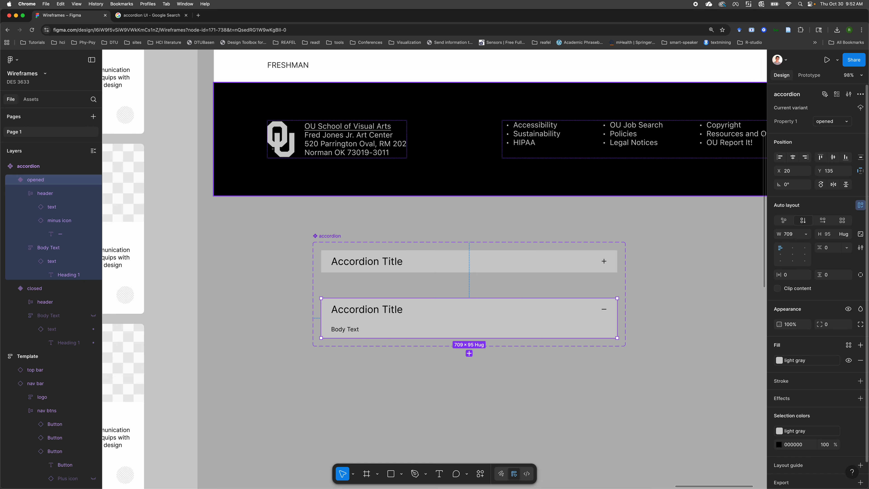
pyautogui.click(268, 310)
pyautogui.scroll(2, 267, 309)
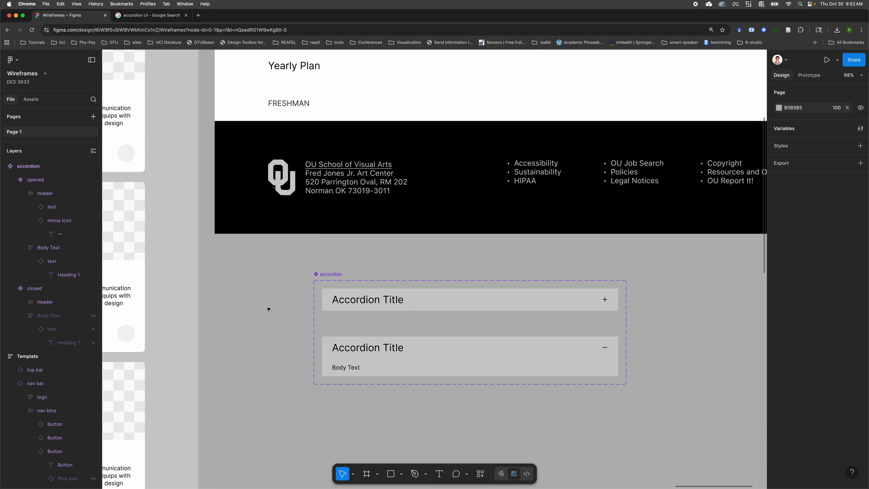
pyautogui.click(339, 274)
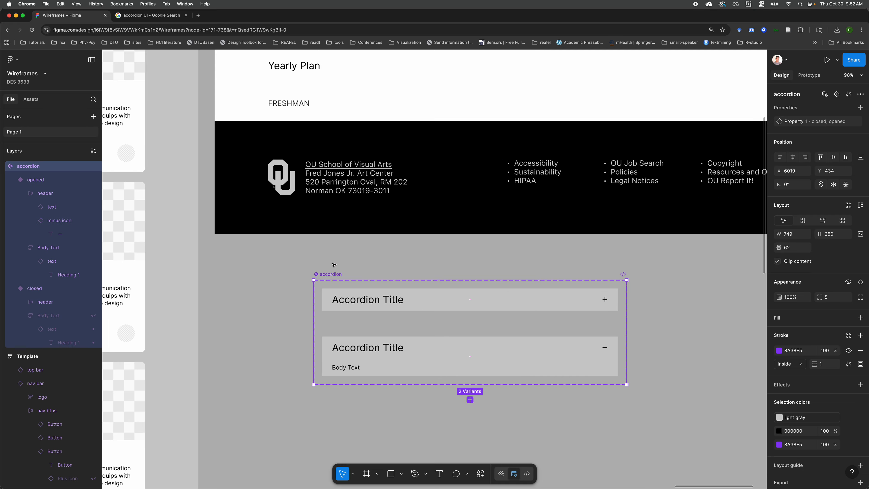
pyautogui.click(309, 267)
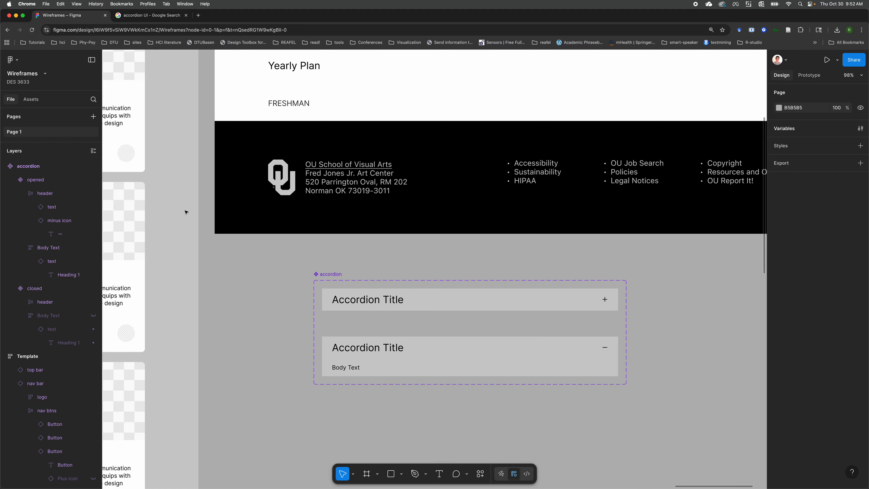
# Step: Search the file's assets for accordion, insert a closed instance and place it under the FRESHMAN label in the Template frame
pyautogui.click(31, 98)
pyautogui.write('accordion')
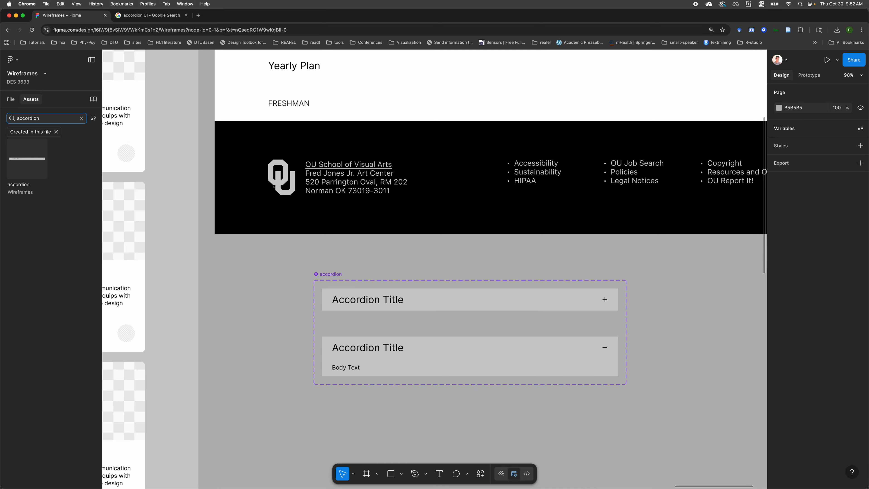
pyautogui.click(37, 177)
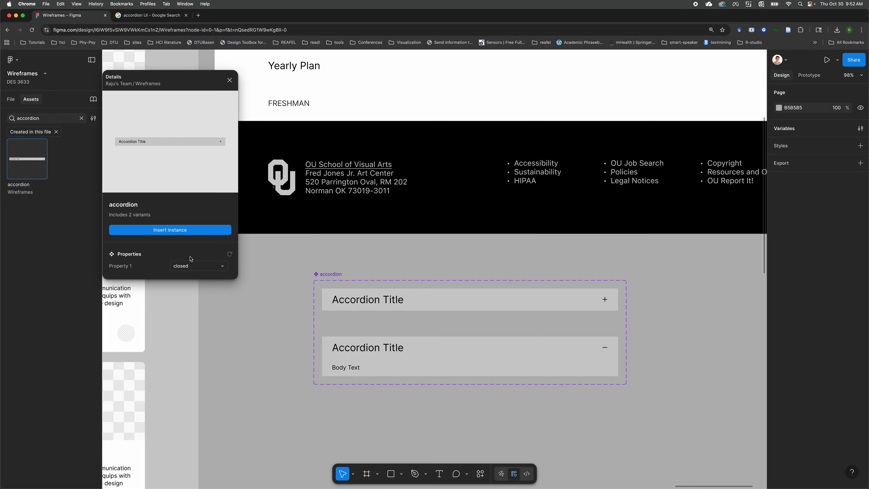
pyautogui.click(179, 230)
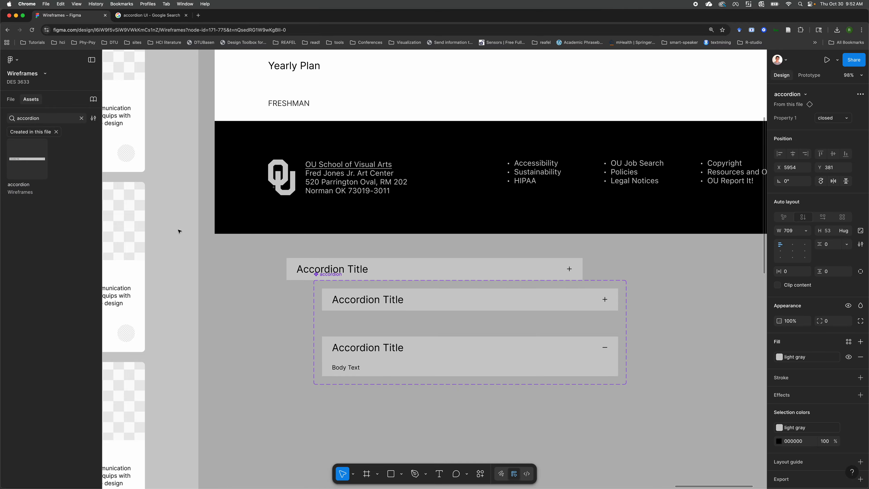
pyautogui.moveTo(345, 143); pyautogui.dragTo(305, 110)
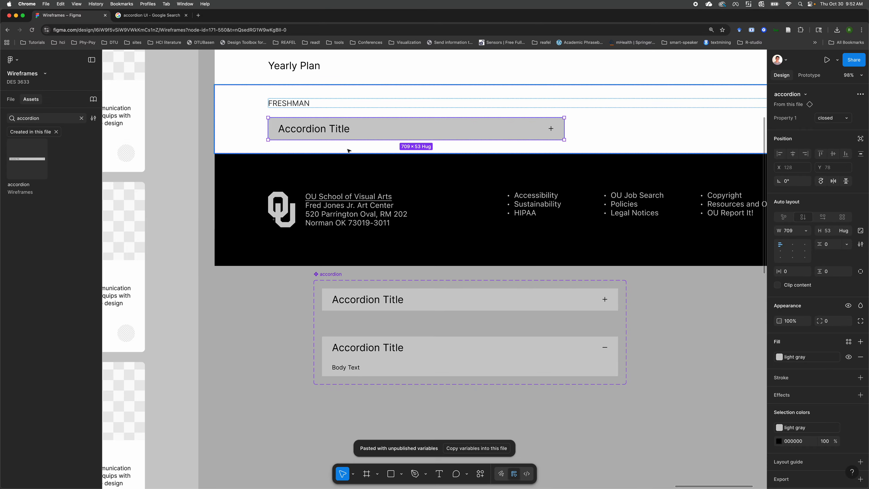
# Step: Move the accordion component set down and to the left, clear of the Template frame's footer
pyautogui.click(329, 274)
pyautogui.scroll(-5, 331, 273)
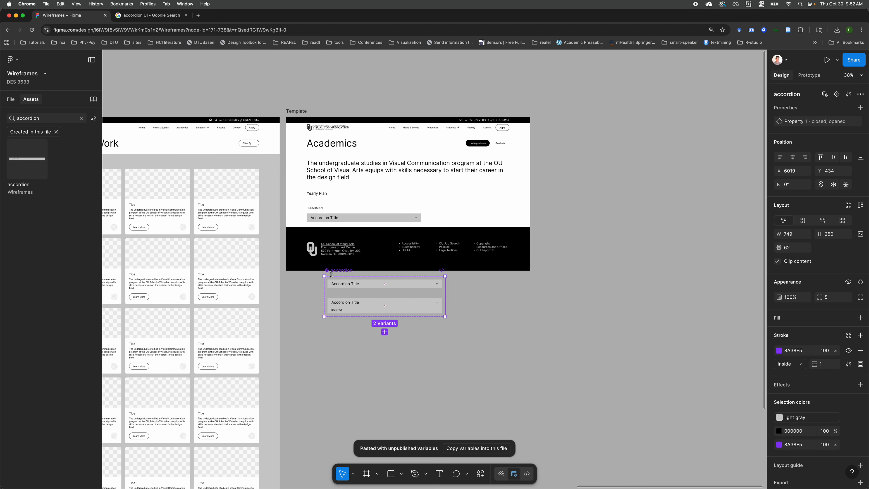
pyautogui.moveTo(346, 273); pyautogui.dragTo(329, 289)
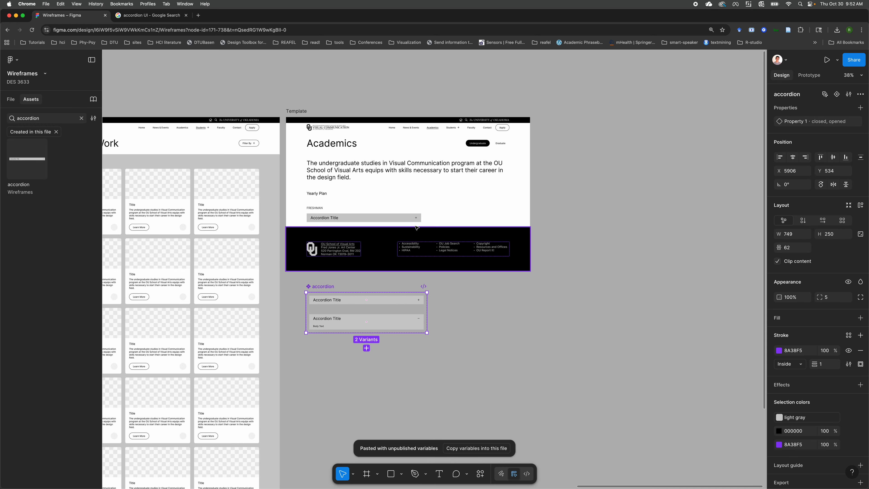
# Step: Set the width of the accordion instance under FRESHMAN to Fill container
pyautogui.click(381, 221)
pyautogui.doubleClick(381, 220)
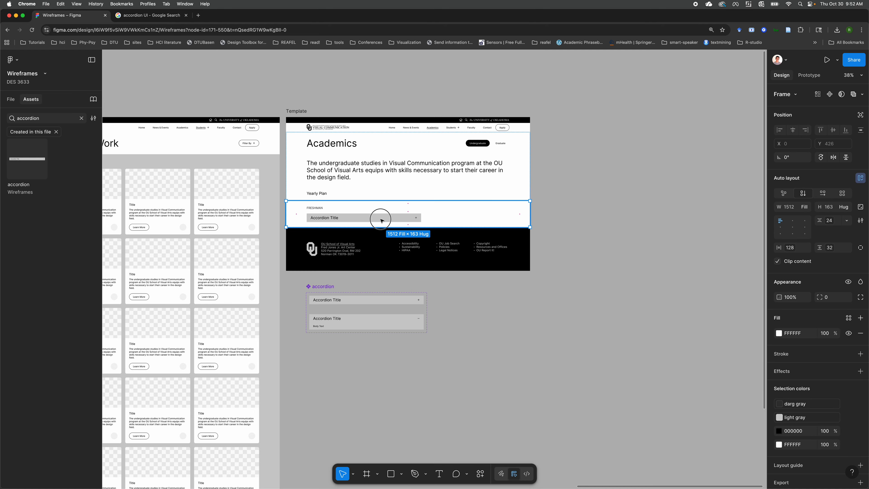
pyautogui.doubleClick(381, 220)
pyautogui.scroll(5, 382, 220)
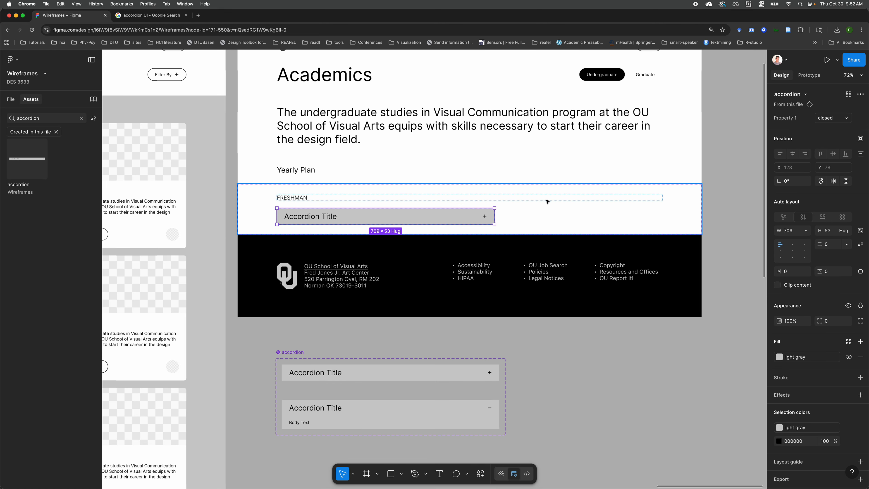
pyautogui.click(806, 230)
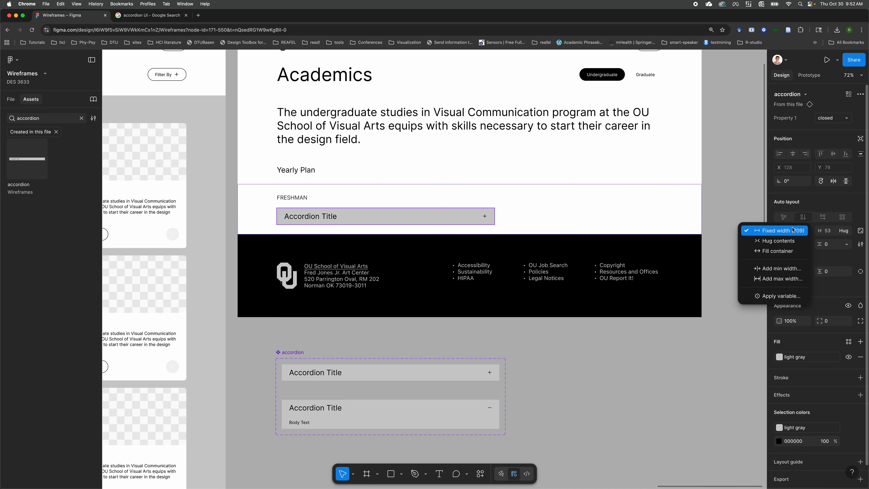
pyautogui.click(777, 251)
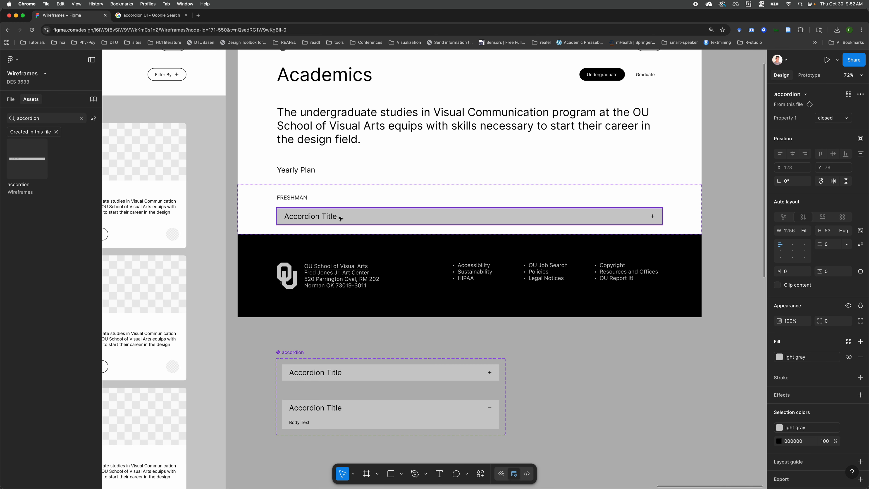
# Step: Duplicate the accordion instance under FRESHMAN five times to make a stack of six closed accordions
pyautogui.press('super+d')
pyautogui.press('super+d')
pyautogui.press('super+d')
pyautogui.press('super+d')
pyautogui.press('super+d')
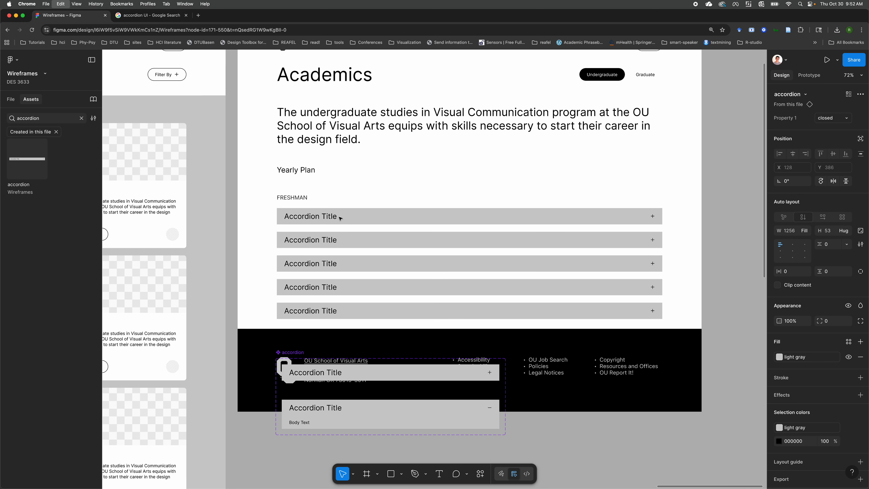
# Step: Move the accordion component set out from over the footer to the empty canvas right of the Template frame
pyautogui.scroll(-4, 346, 287)
pyautogui.click(300, 226)
pyautogui.moveTo(300, 227); pyautogui.dragTo(735, 219)
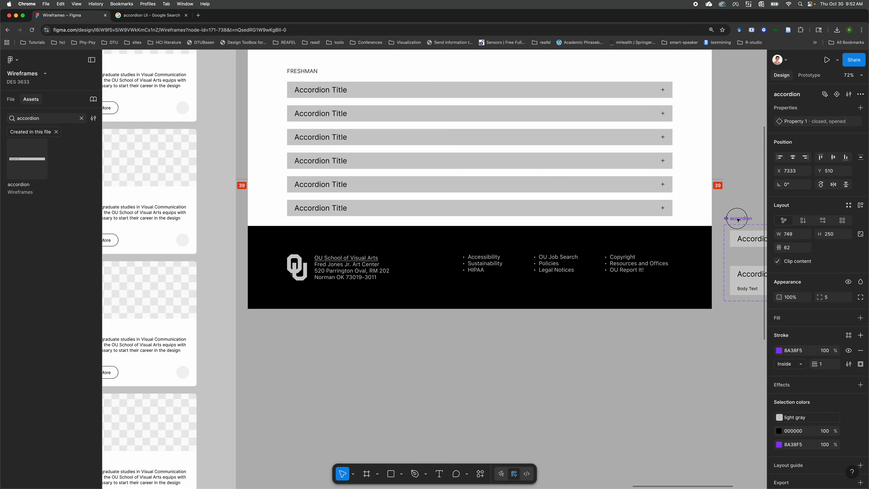
pyautogui.scroll(3, 612, 223)
pyautogui.hscroll(3, 393, 229)
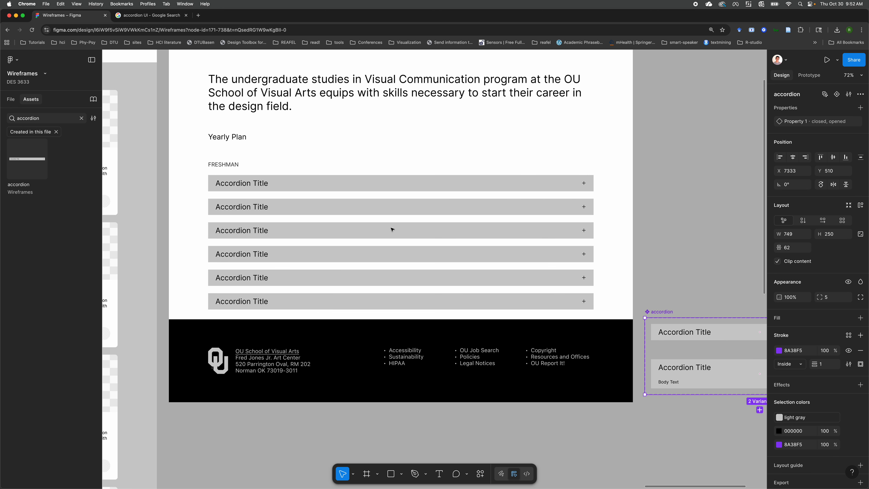
# Step: Set the vertical gap between items in the Year plan frame to 0
pyautogui.click(233, 181)
pyautogui.click(236, 189)
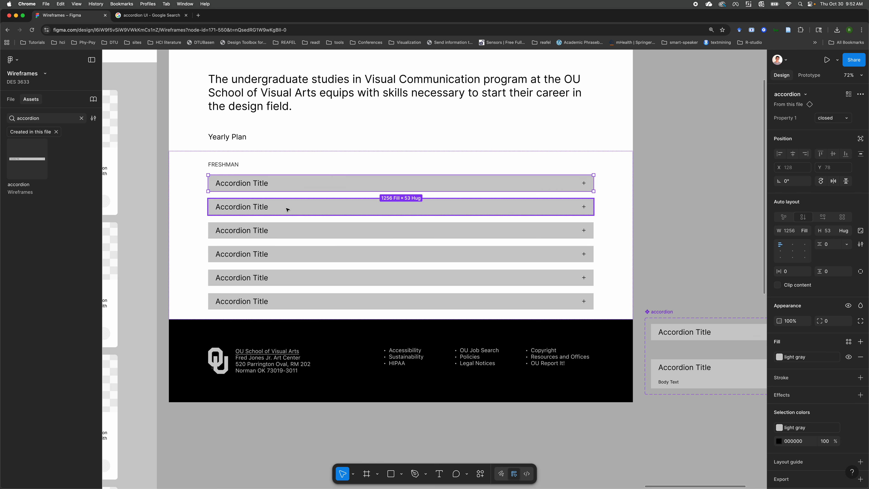
pyautogui.press('Escape')
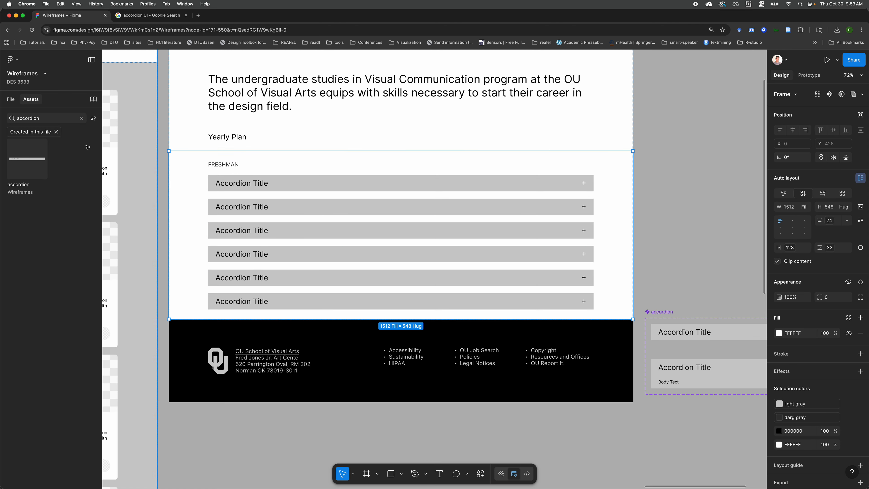
pyautogui.click(13, 100)
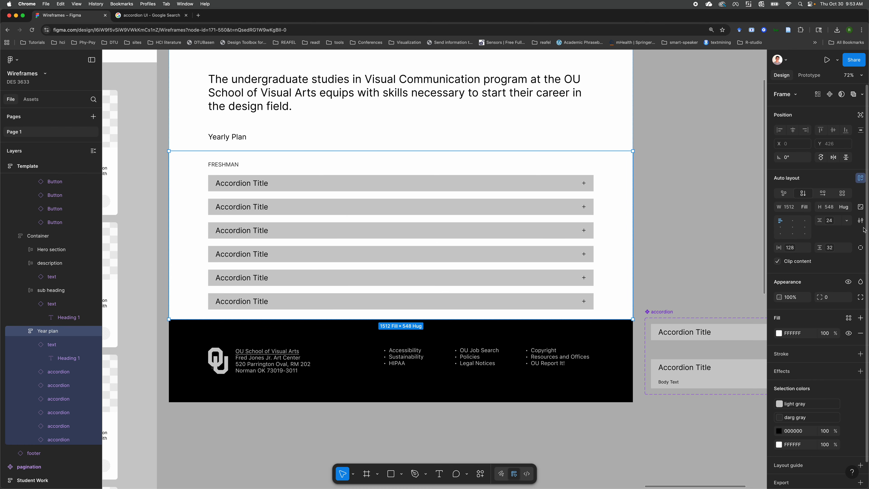
pyautogui.click(846, 220)
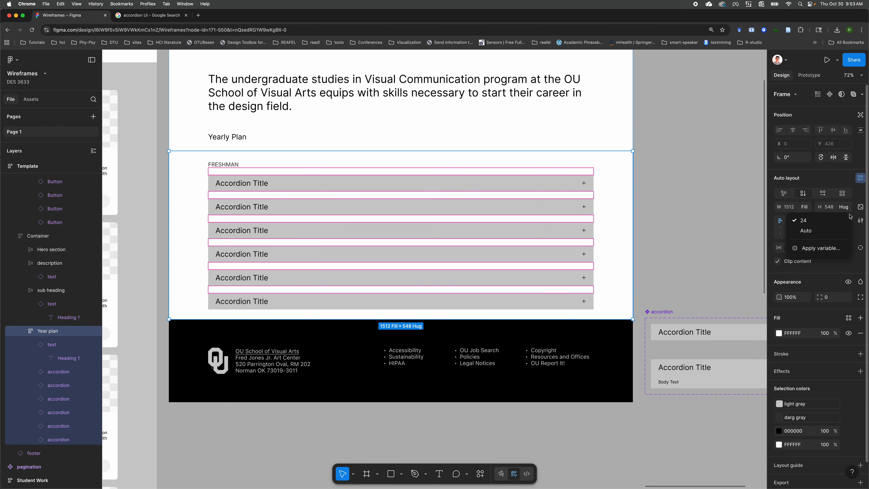
pyautogui.click(836, 222)
pyautogui.press('BackSpace')
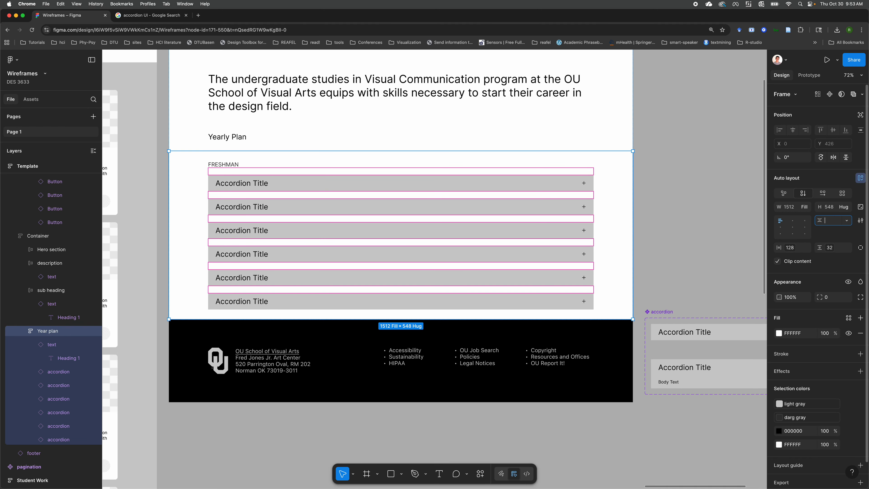
pyautogui.write('0')
pyautogui.press('Return')
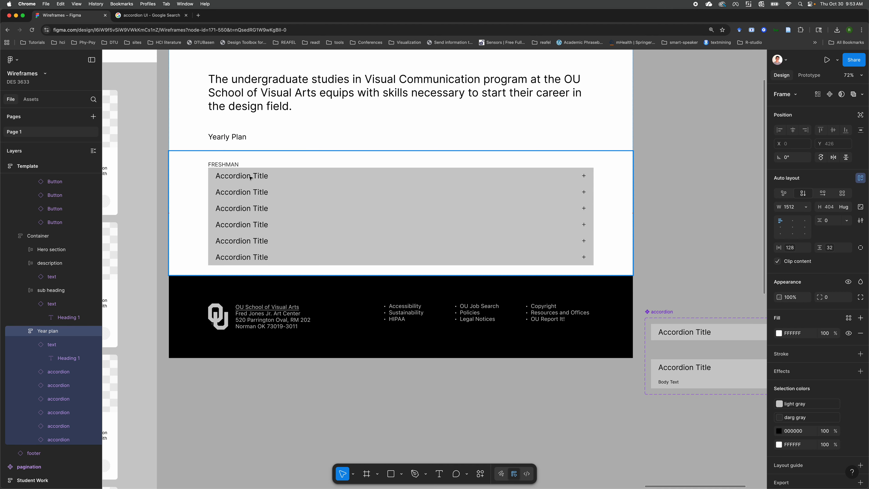
# Step: Wrap the six accordion instances in Year plan in their own auto layout frame and rename it courses
pyautogui.click(226, 165)
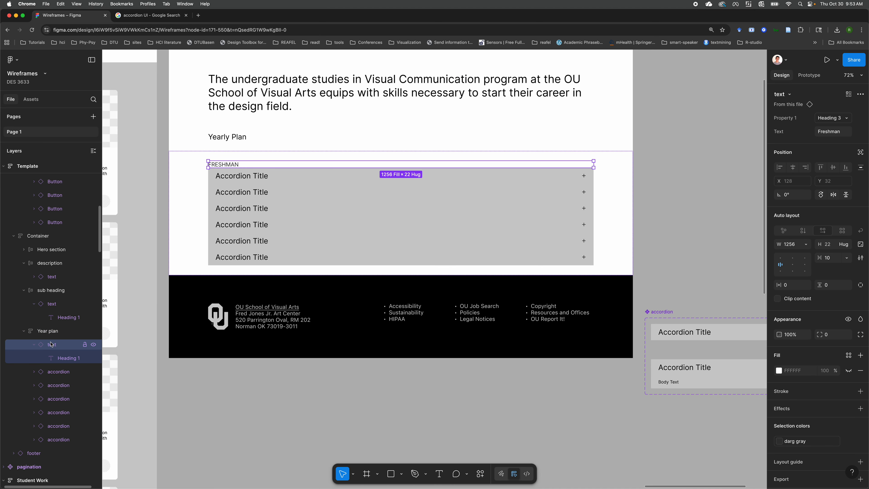
pyautogui.click(34, 345)
pyautogui.click(58, 358)
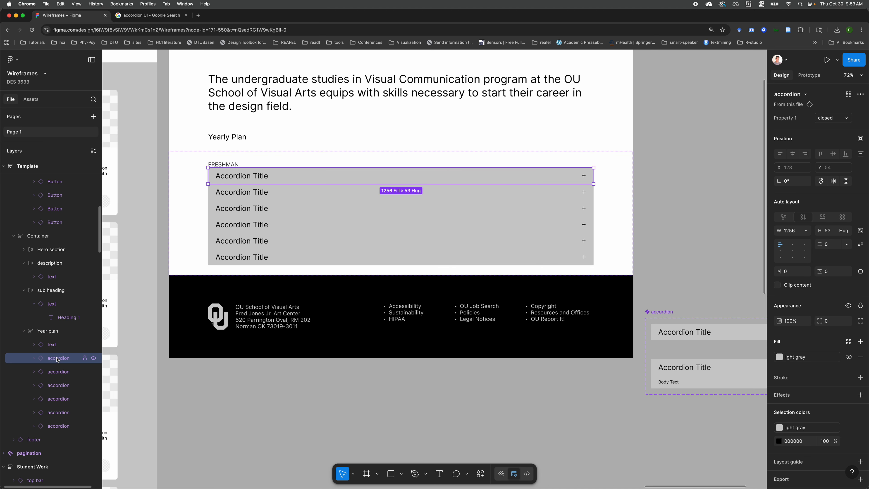
pyautogui.keyDown('shift'); pyautogui.click(65, 426); pyautogui.keyUp('shift')
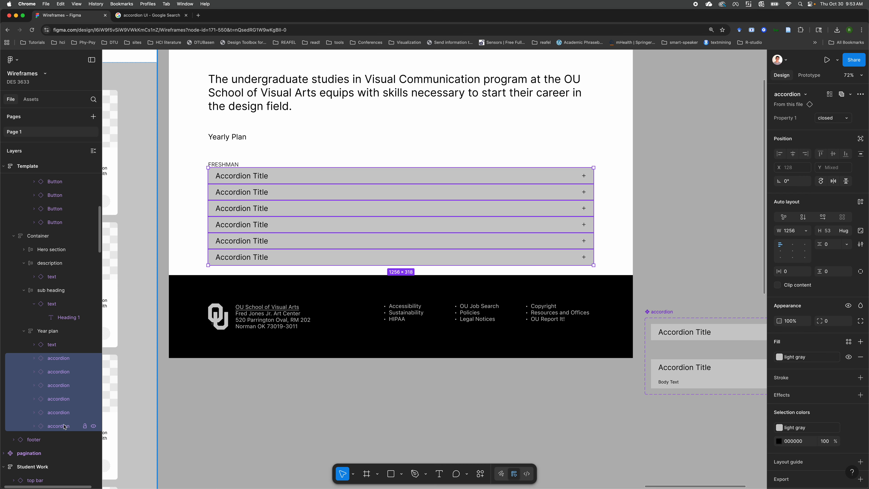
pyautogui.hotkey('shift', 'a')
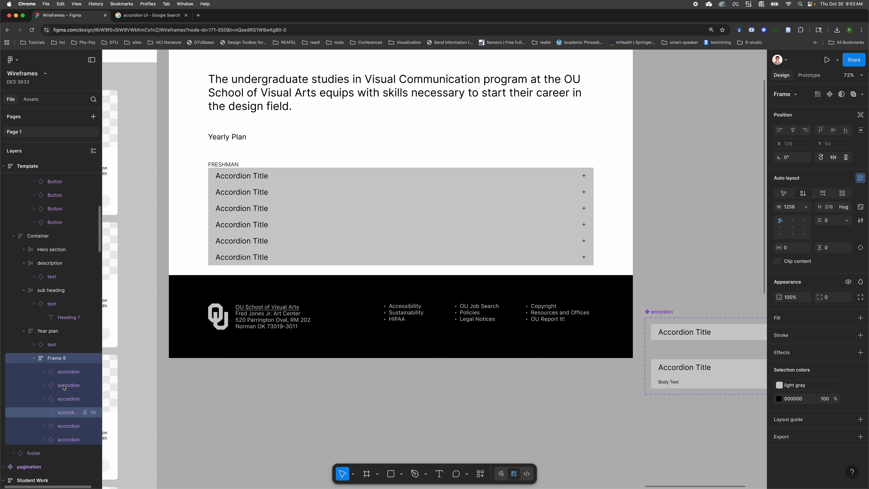
pyautogui.doubleClick(57, 358)
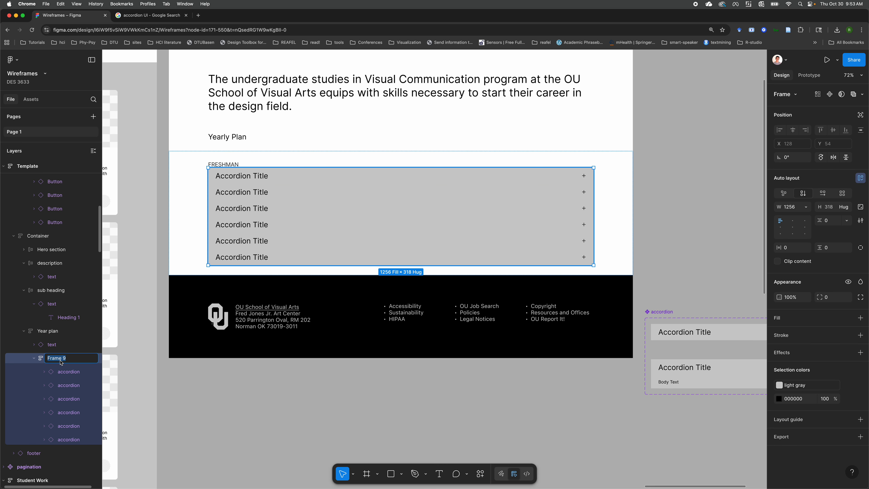
pyautogui.write('courses')
pyautogui.press('Return')
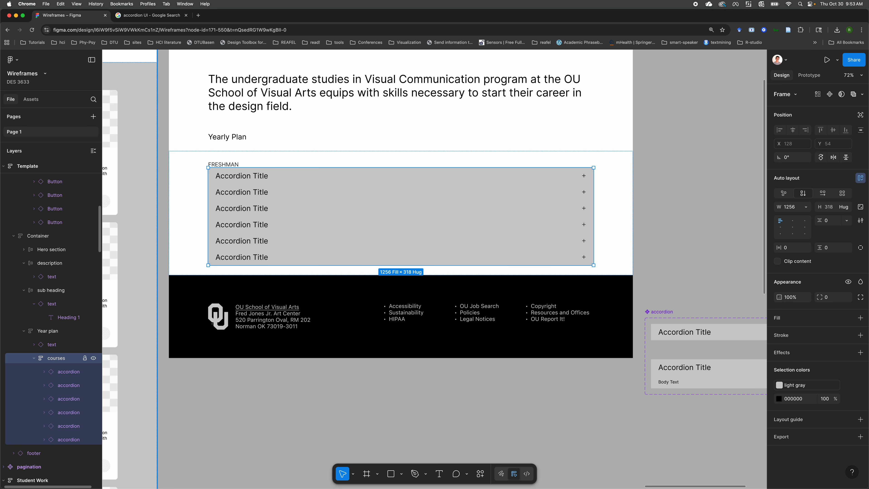
# Step: Apply the spacing variable of 24 to the Year plan frame's vertical gap, separating the FRESHMAN label from the courses frame
pyautogui.click(55, 336)
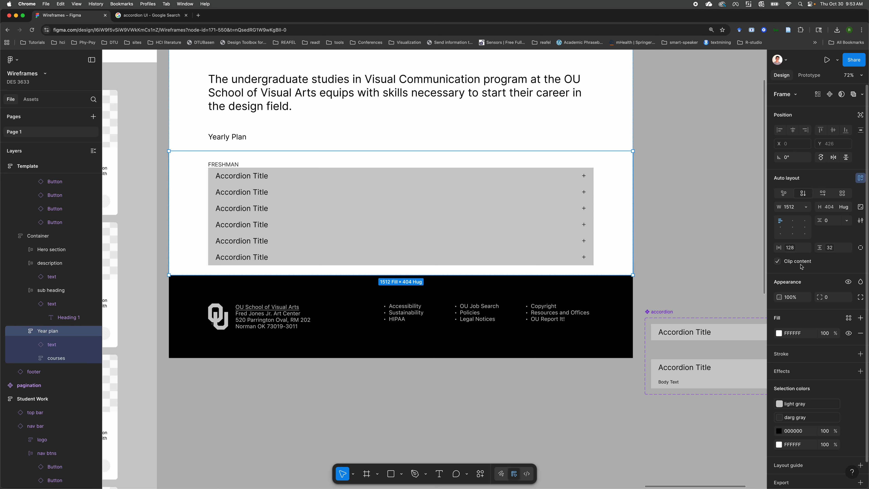
pyautogui.click(846, 220)
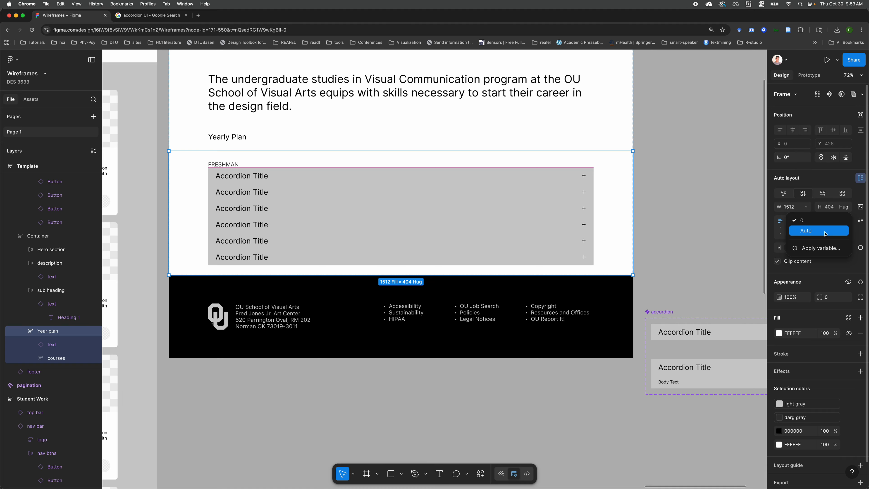
pyautogui.click(821, 252)
pyautogui.click(806, 356)
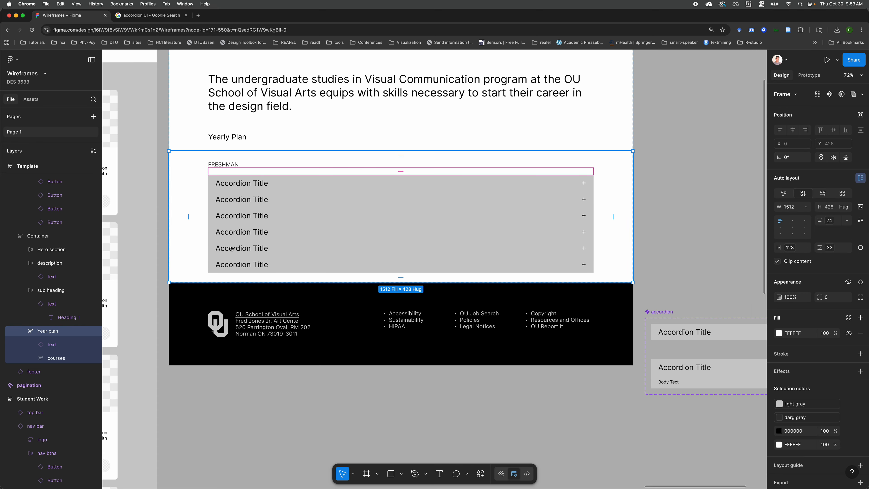
pyautogui.click(235, 416)
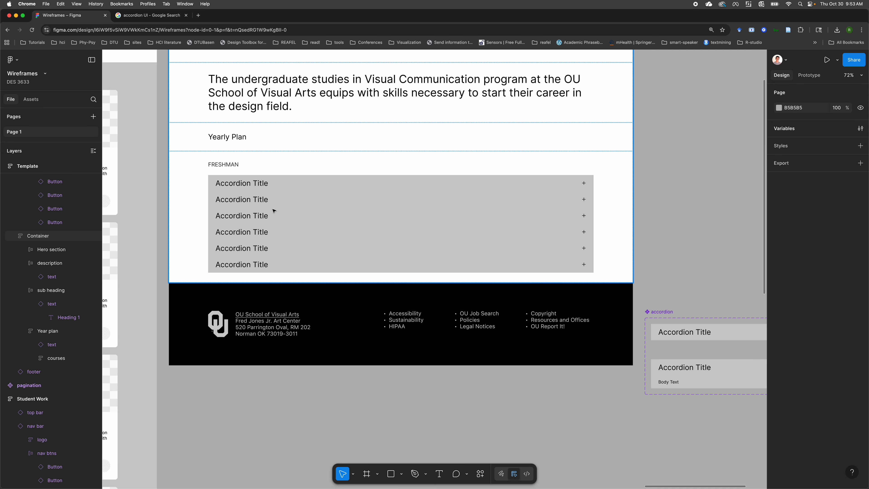
# Step: Try a vertical gap of 1 between the accordions in the courses frame
pyautogui.hscroll(3, 274, 211)
pyautogui.scroll(1, 274, 211)
pyautogui.click(245, 200)
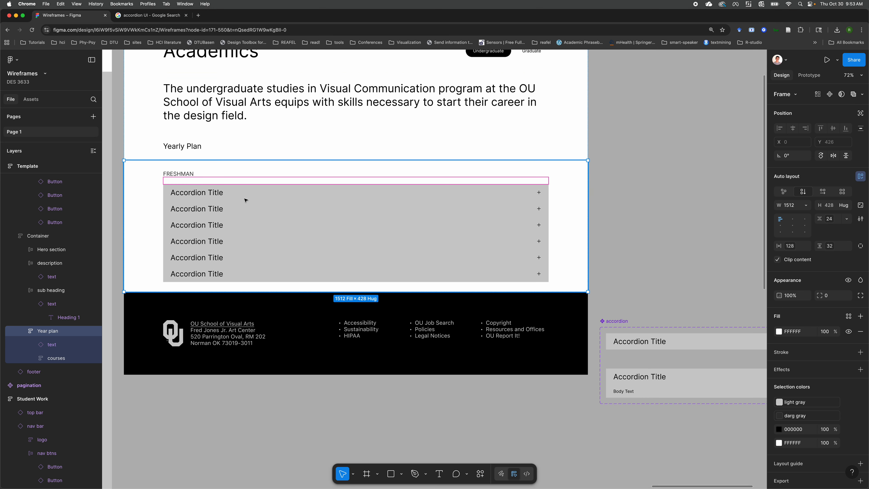
pyautogui.click(245, 200)
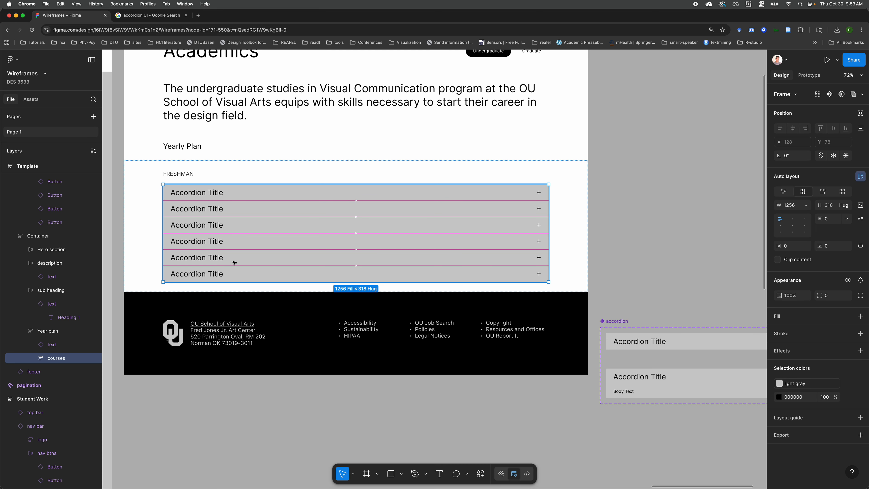
pyautogui.click(831, 223)
pyautogui.write('1')
pyautogui.press('Return')
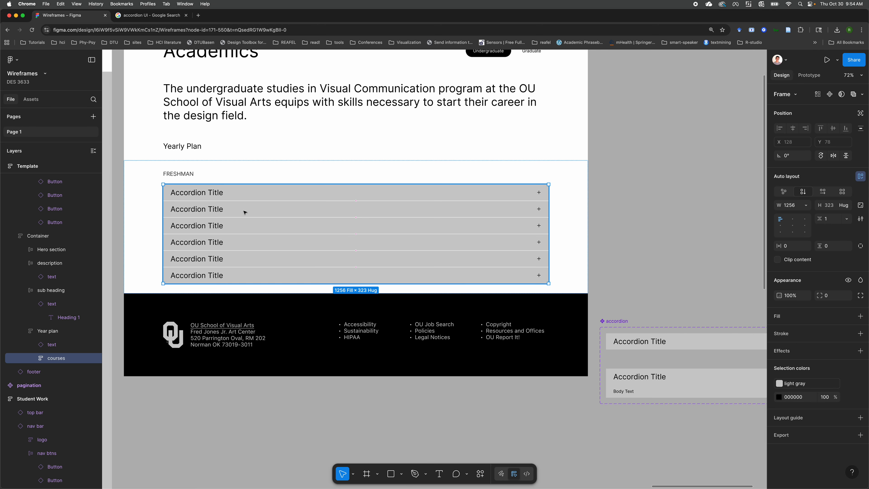
pyautogui.click(667, 272)
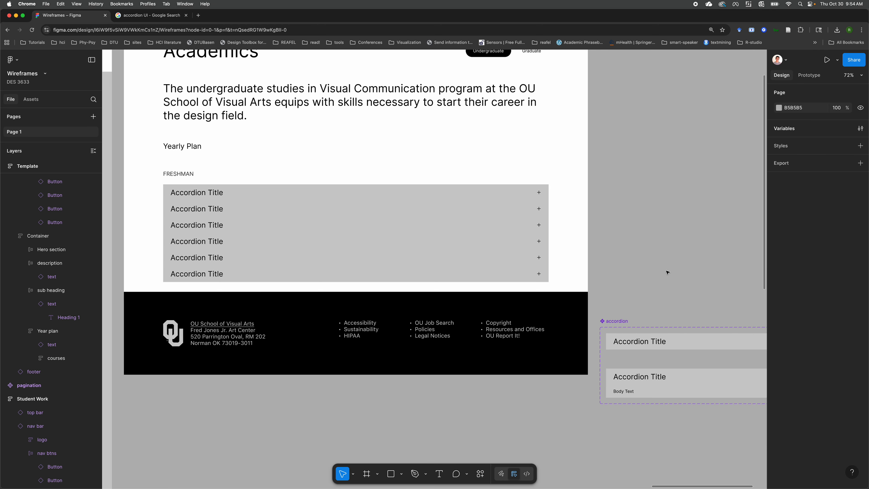
pyautogui.hscroll(3, 667, 272)
pyautogui.click(678, 337)
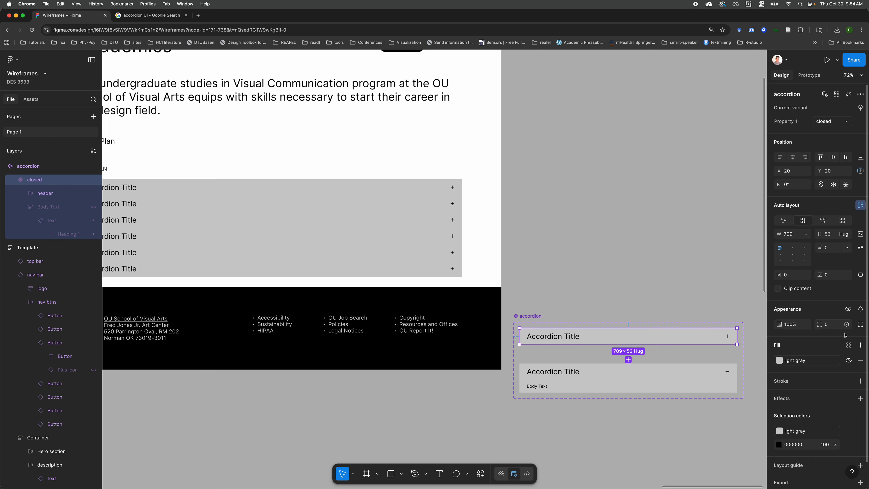
pyautogui.scroll(-2, 824, 392)
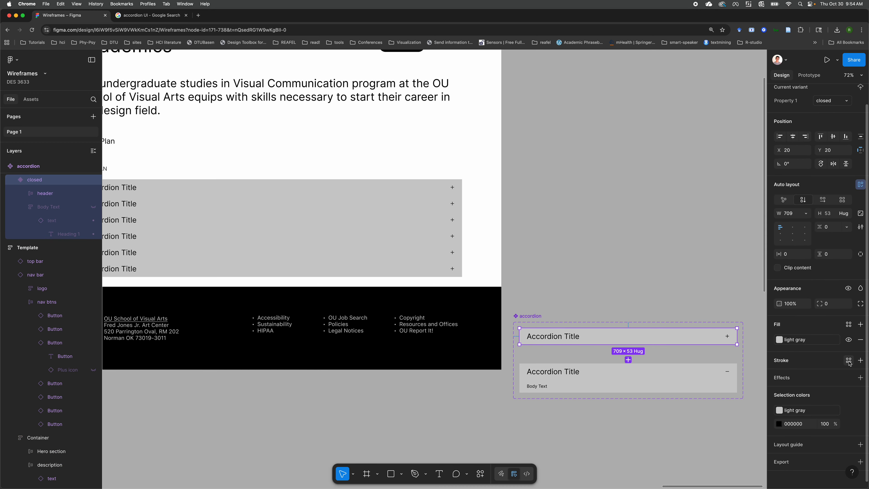
pyautogui.hscroll(-5, 420, 359)
pyautogui.scroll(1, 421, 358)
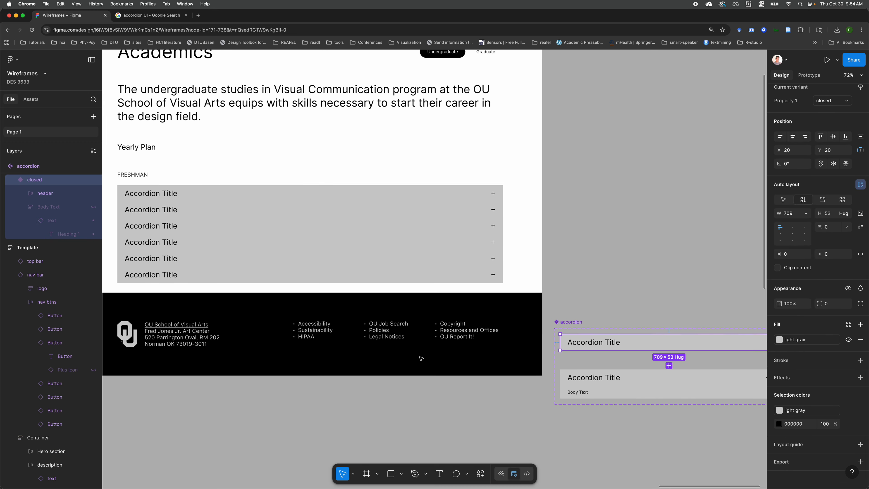
# Step: Set the courses frame's vertical gap to 1 so thin dividing lines separate the accordions
pyautogui.click(381, 274)
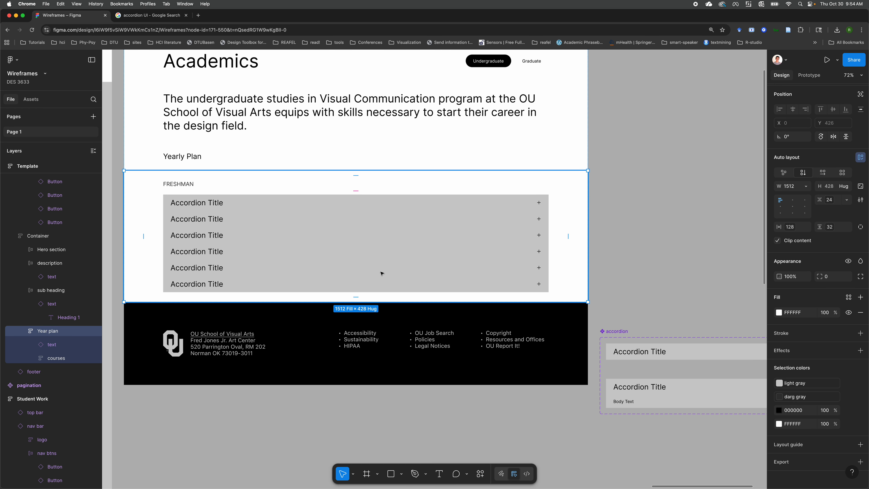
pyautogui.click(382, 274)
pyautogui.click(834, 222)
pyautogui.write('1')
pyautogui.press('Return')
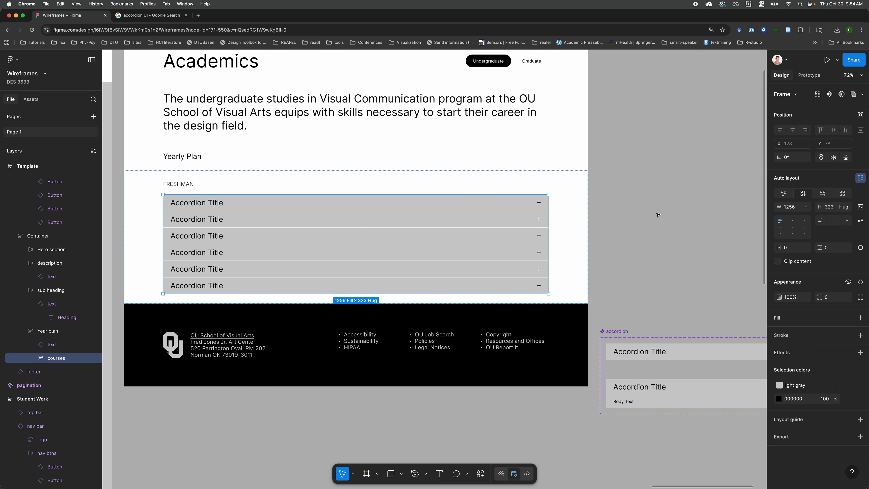
pyautogui.click(648, 208)
pyautogui.hscroll(-2, 246, 223)
pyautogui.hscroll(2, 246, 225)
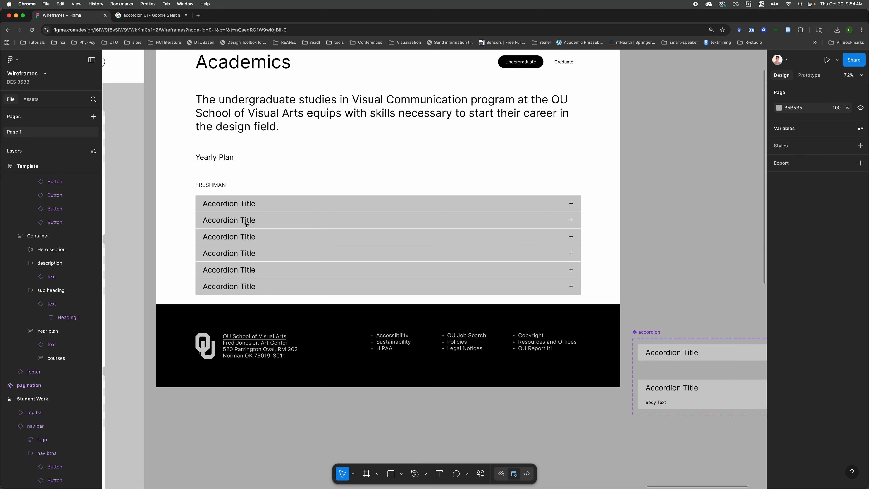
# Step: Select the first accordion in courses, switch to the Google browser tab, search for OU SOVA and open the OU School of Visual Arts website
pyautogui.click(229, 205)
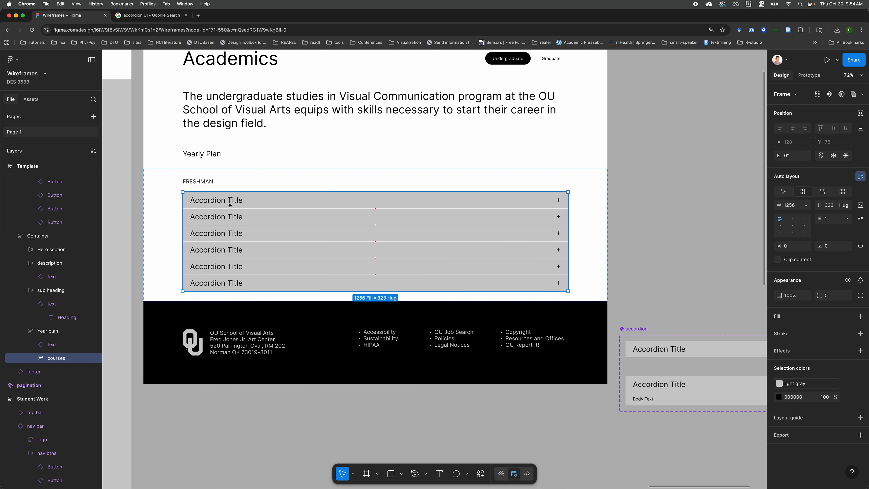
pyautogui.click(229, 205)
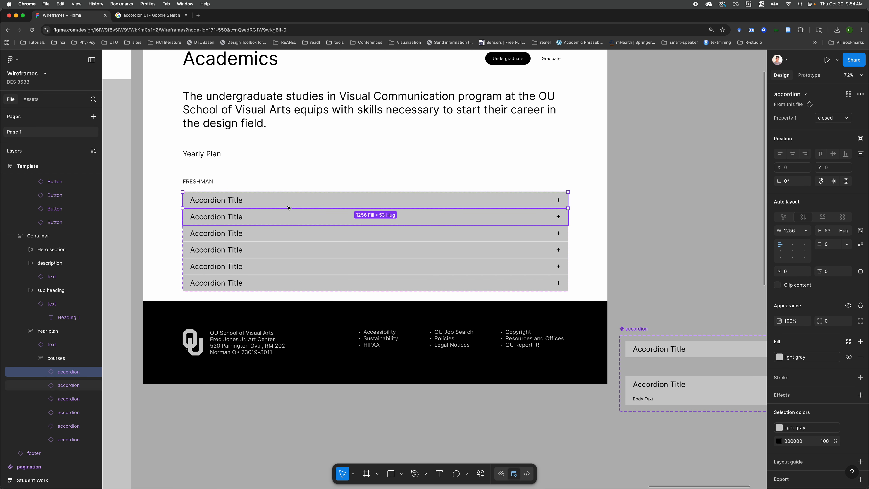
pyautogui.click(173, 15)
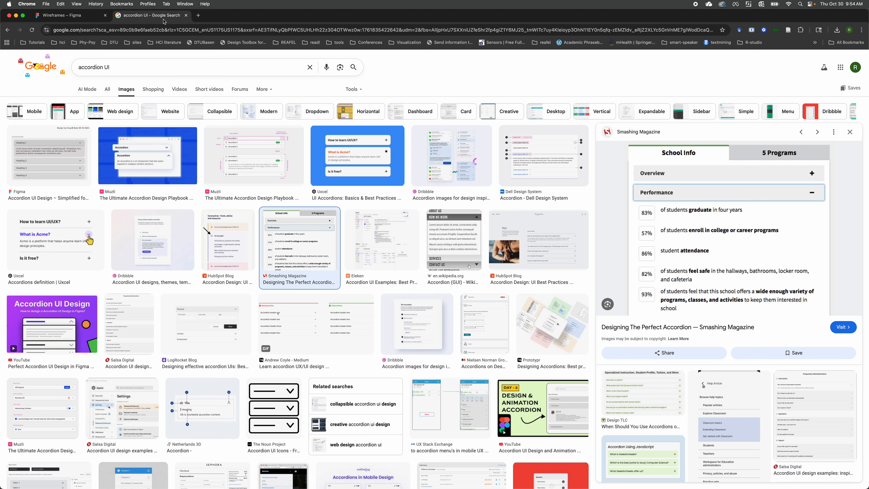
pyautogui.click(176, 30)
pyautogui.write('OU SOVA')
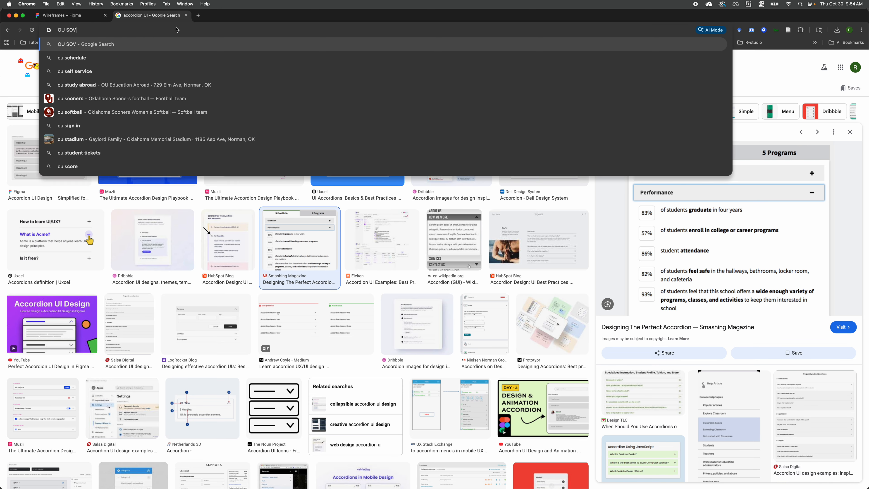
pyautogui.press('Return')
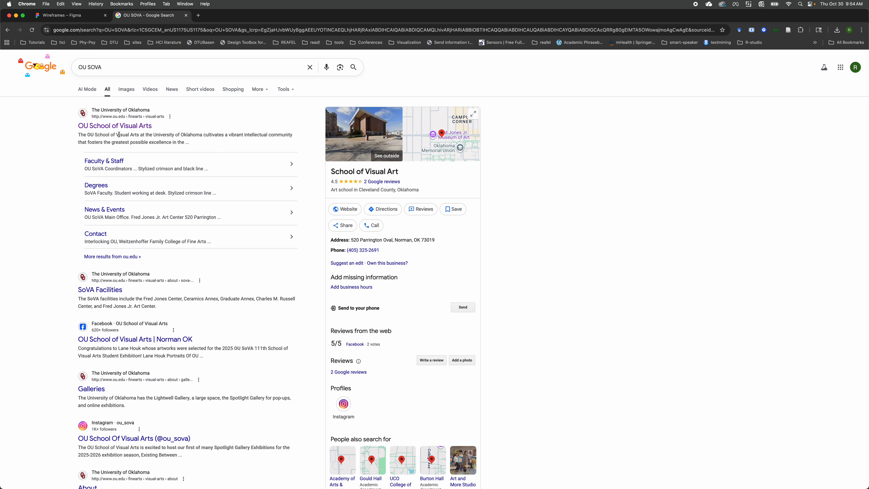
pyautogui.click(113, 130)
pyautogui.scroll(-15, 206, 379)
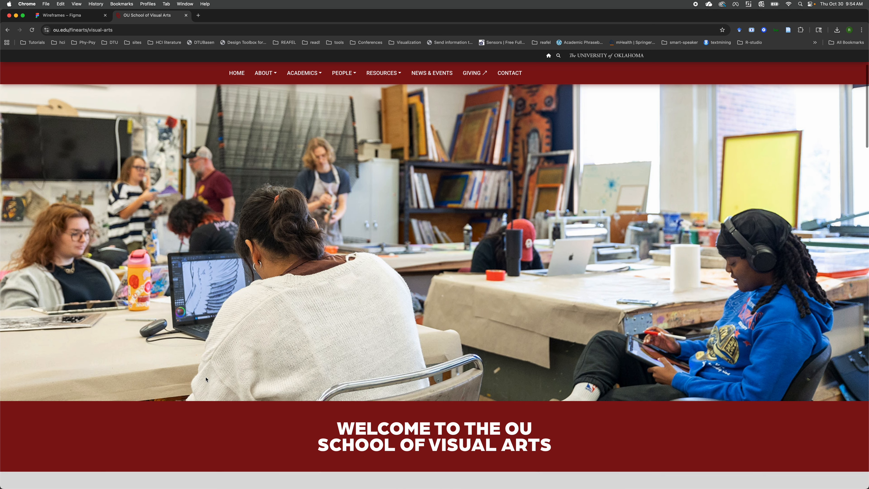
# Step: Open the Visual Communication undergraduate program on the OU School of Visual Arts site and follow its VISCOM, B.F.A. checksheet link
pyautogui.scroll(-8, 206, 379)
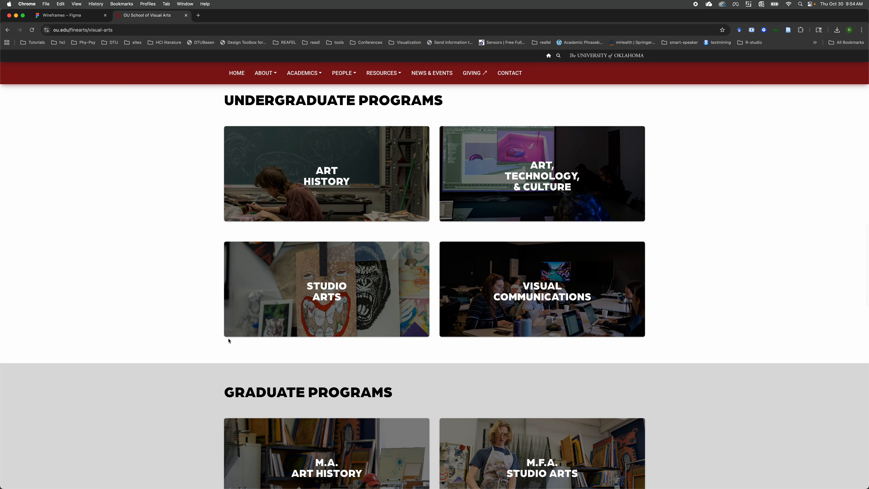
pyautogui.scroll(-1, 229, 340)
pyautogui.click(479, 282)
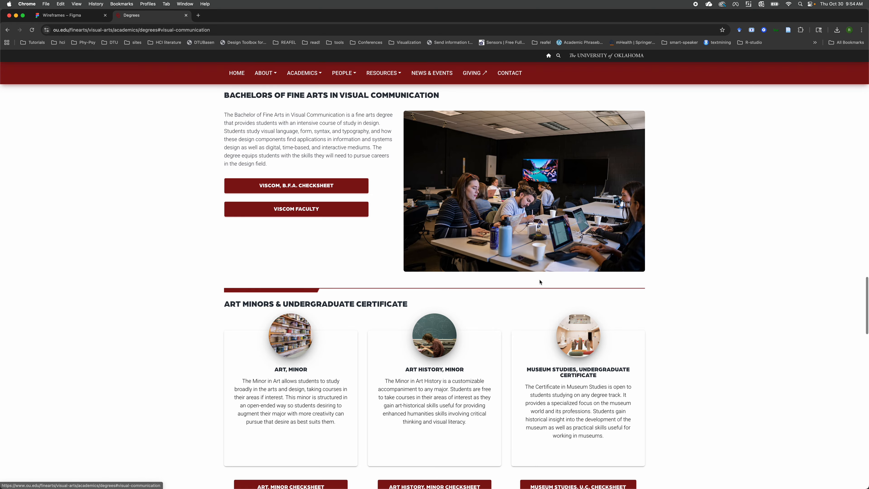
pyautogui.scroll(10, 347, 364)
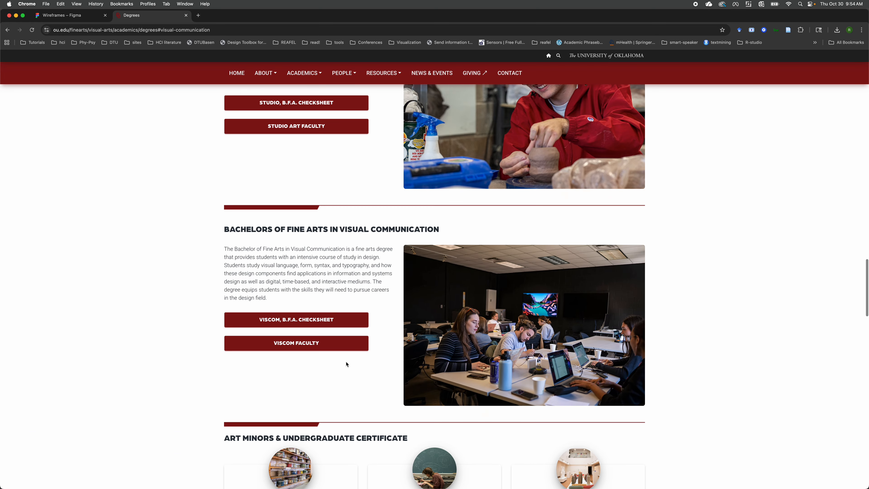
pyautogui.scroll(-2, 346, 362)
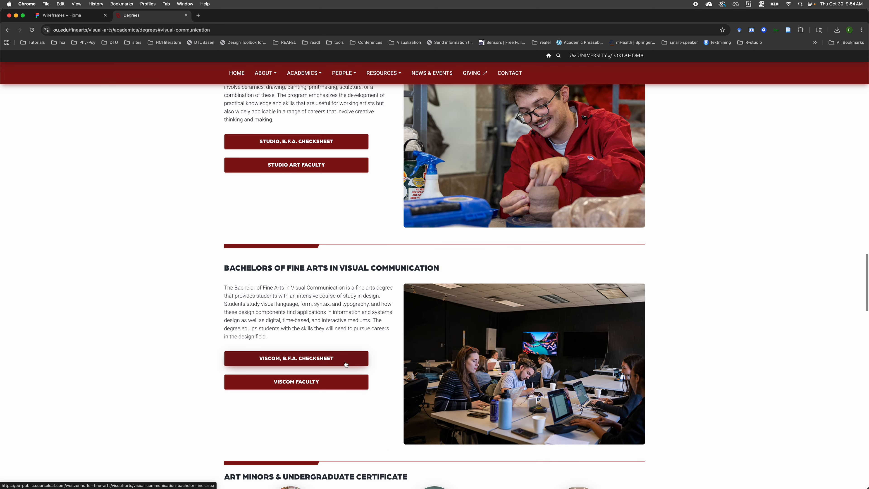
pyautogui.click(303, 359)
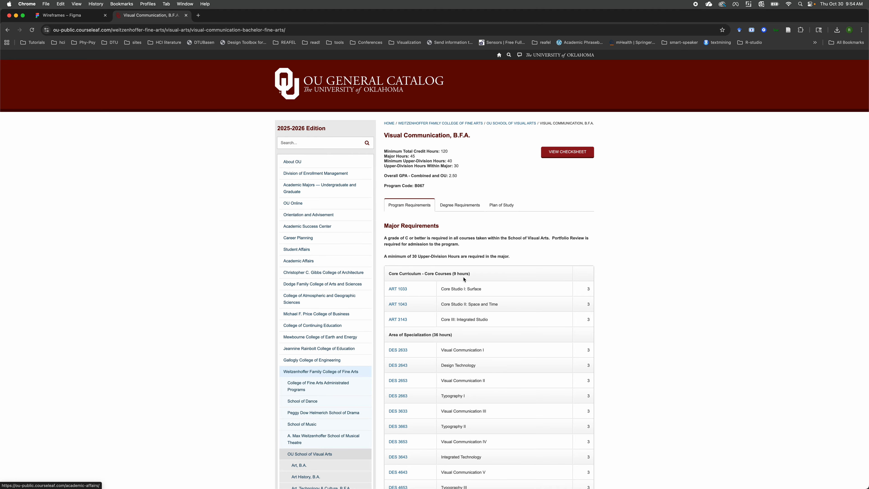
# Step: Look through the Visual Communication, B.F.A. program requirements and open its Plan of Study
pyautogui.scroll(-1, 464, 280)
pyautogui.scroll(-2, 429, 264)
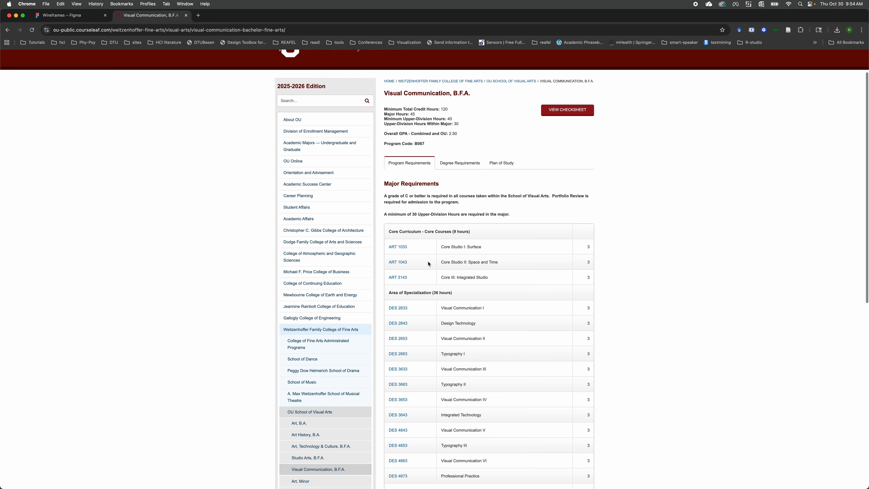
pyautogui.scroll(-15, 428, 264)
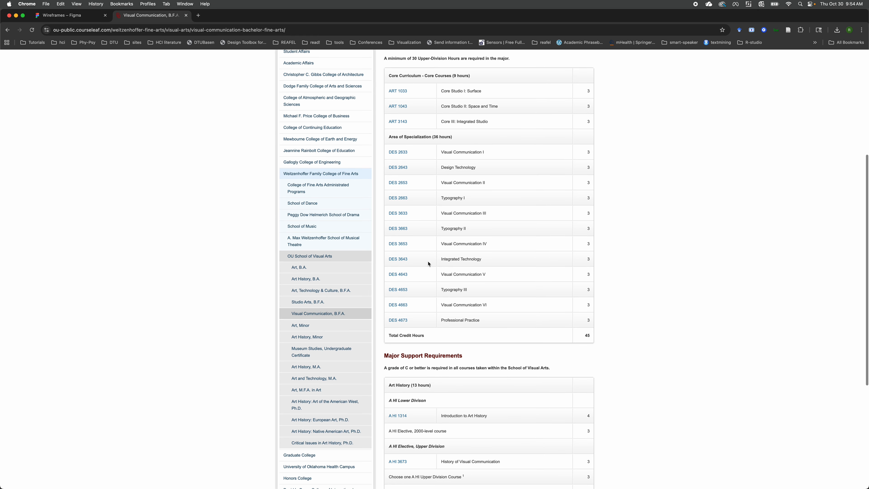
pyautogui.scroll(13, 429, 263)
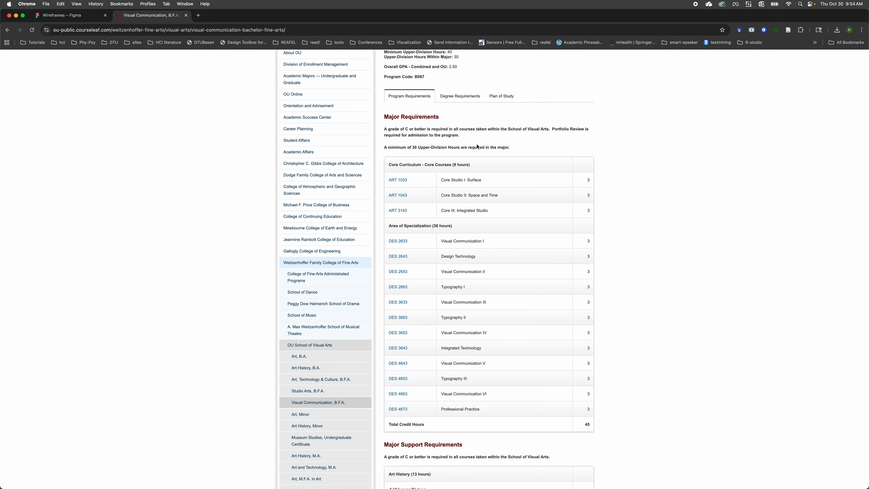
pyautogui.click(497, 99)
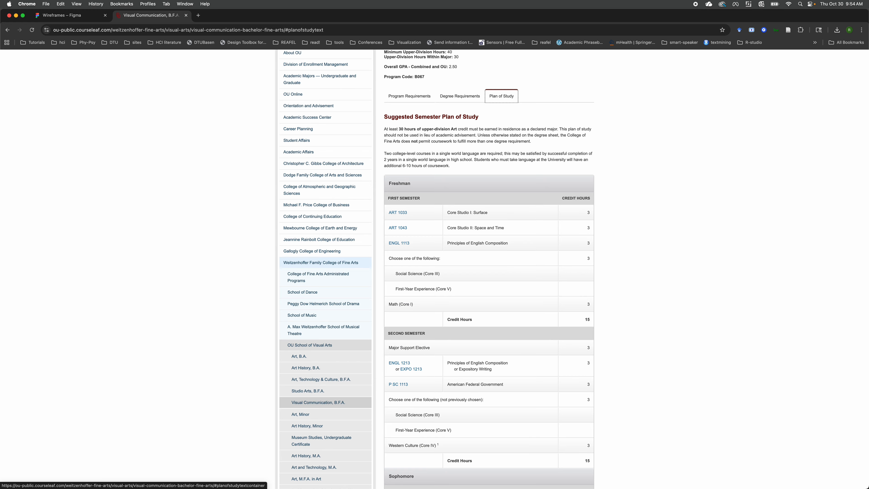
# Step: Copy the catalog's "Plan of Study" label and use it as the sub heading text in the Figma Academics template
pyautogui.moveTo(530, 97); pyautogui.dragTo(490, 94)
pyautogui.press('super+c')
pyautogui.click(65, 15)
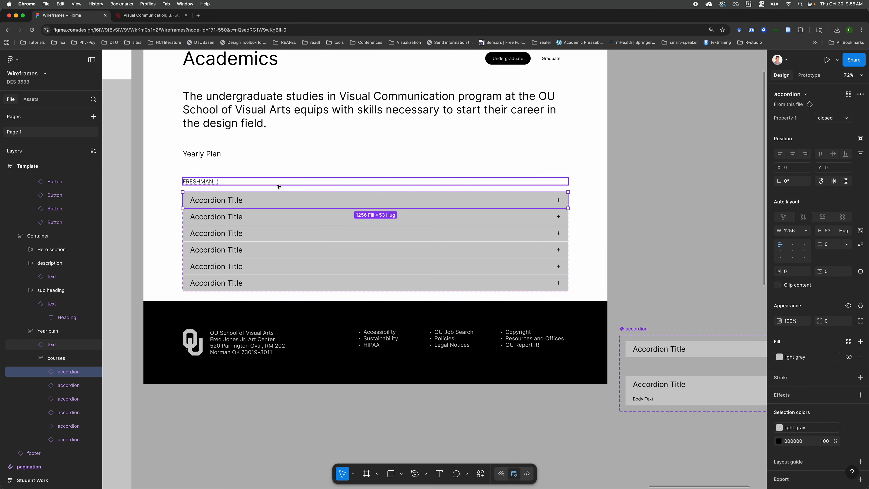
pyautogui.click(207, 154)
pyautogui.doubleClick(207, 154)
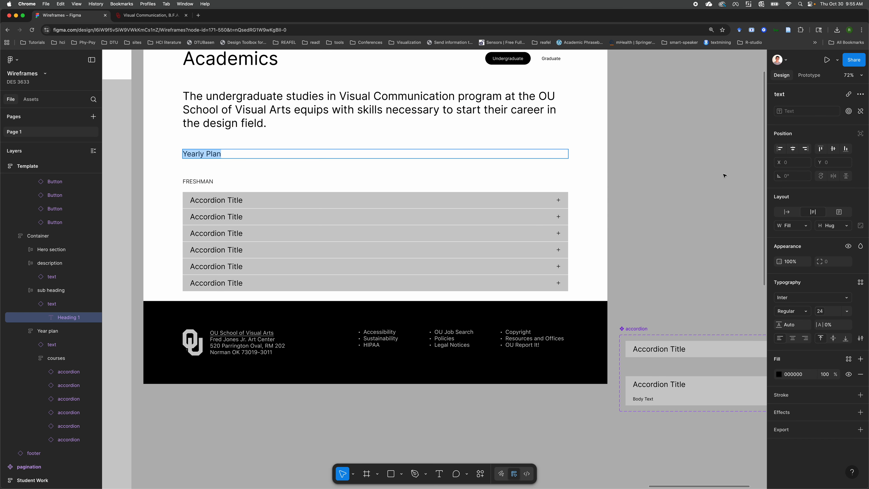
pyautogui.click(48, 303)
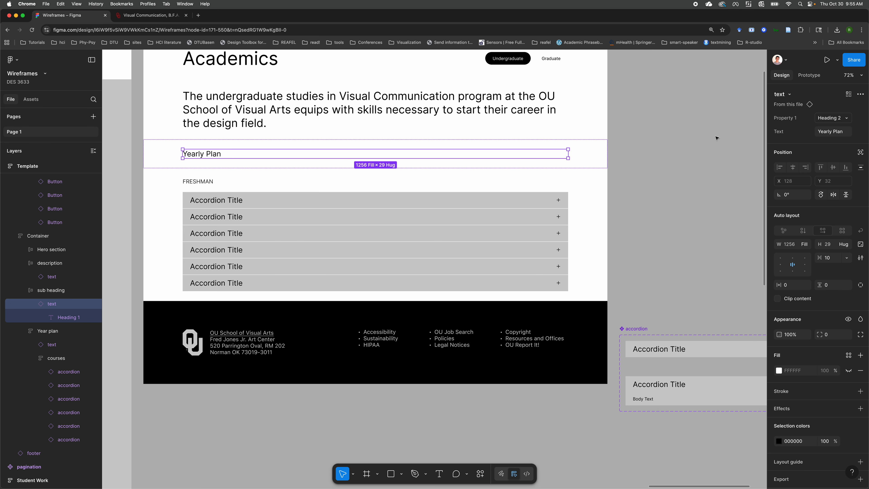
pyautogui.click(837, 135)
pyautogui.press('super+v')
pyautogui.click(664, 177)
# Step: Copy the ART 1033 Core Studio I: Surface row with its credit hours from the catalog's Freshman plan and return to Figma
pyautogui.click(156, 19)
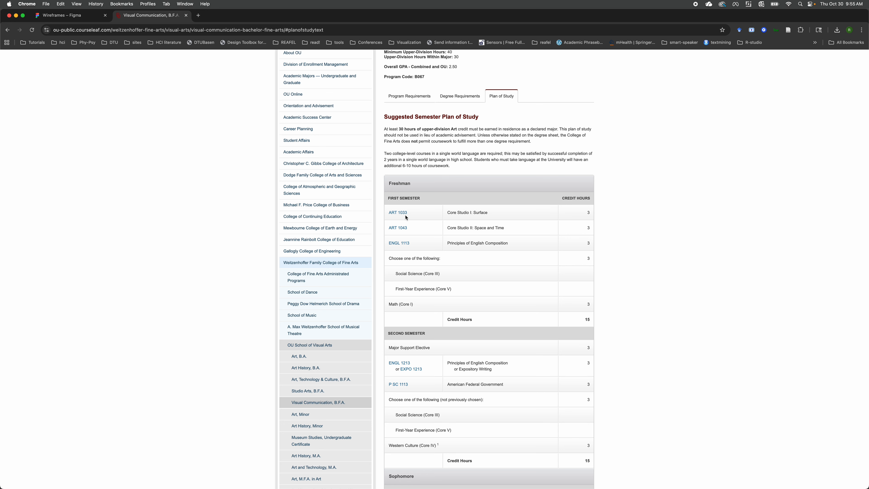
pyautogui.moveTo(388, 214); pyautogui.dragTo(591, 215)
pyautogui.press('cmd+c')
pyautogui.click(65, 15)
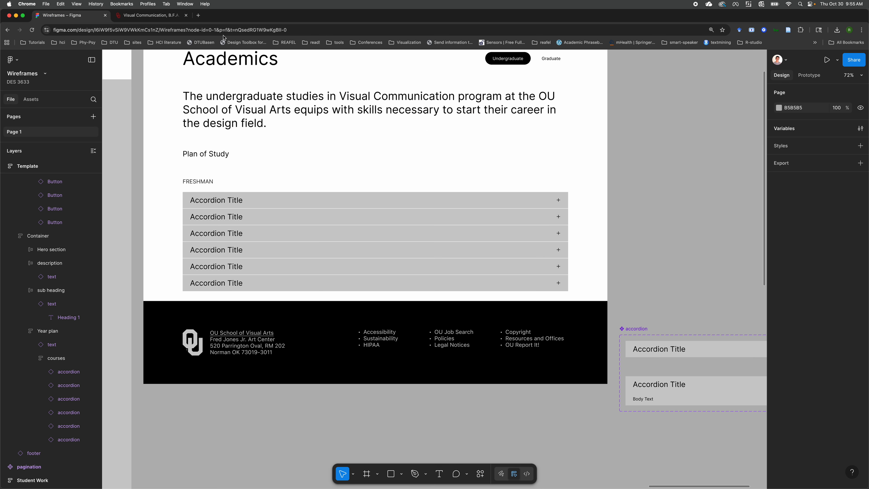
# Step: Set the header text of the first accordion in courses to "ART 1033 Core Studio I: Surface 3"
pyautogui.click(227, 204)
pyautogui.doubleClick(226, 205)
pyautogui.doubleClick(227, 205)
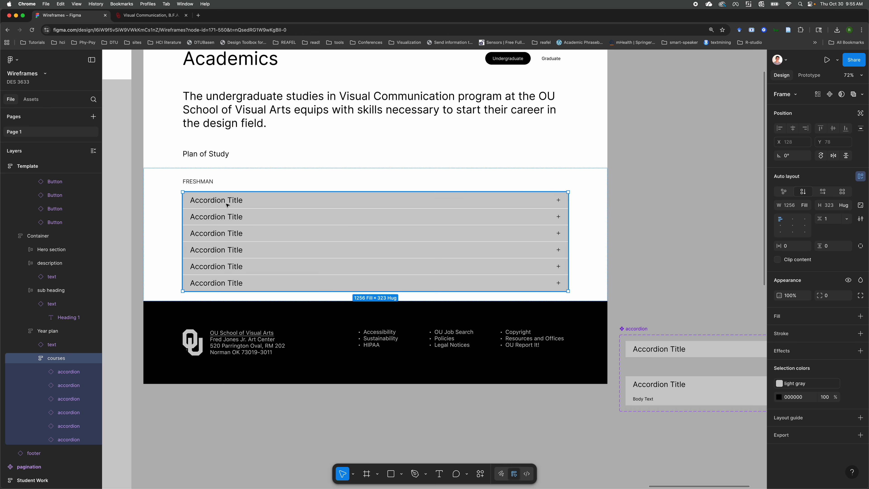
pyautogui.doubleClick(226, 204)
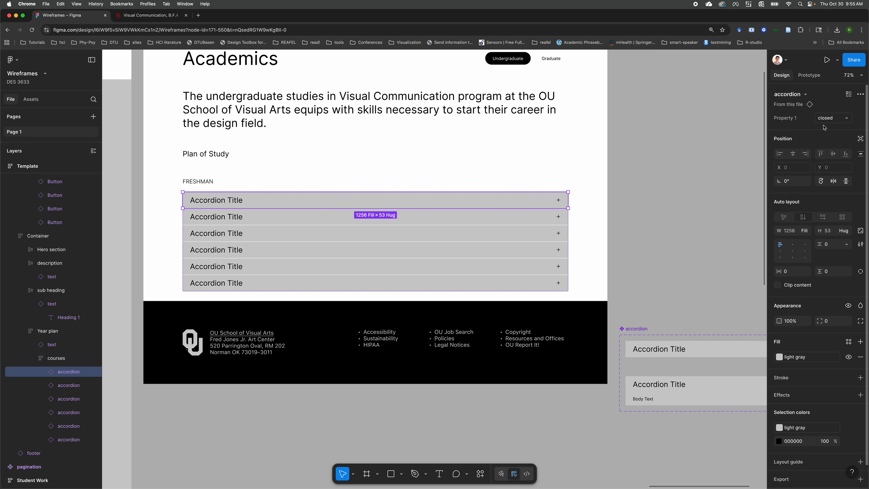
pyautogui.click(43, 371)
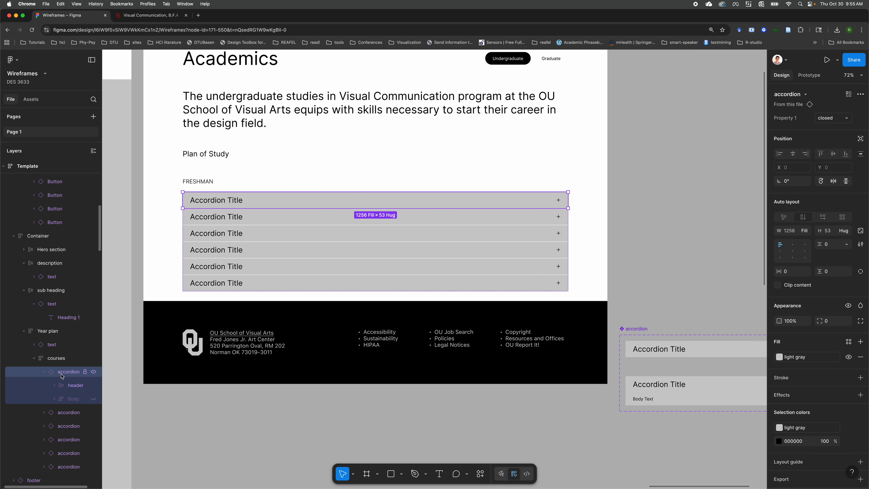
pyautogui.click(51, 386)
pyautogui.click(55, 385)
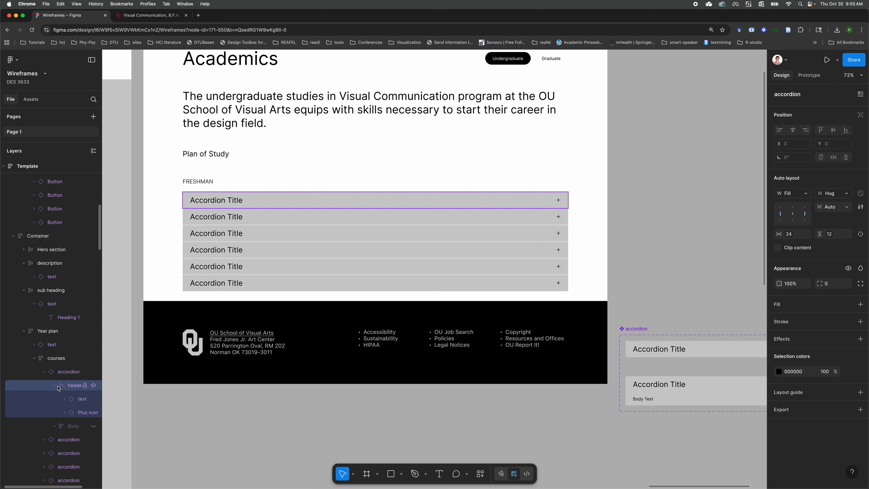
pyautogui.click(78, 401)
pyautogui.click(834, 137)
pyautogui.press('cmd+v')
pyautogui.click(639, 183)
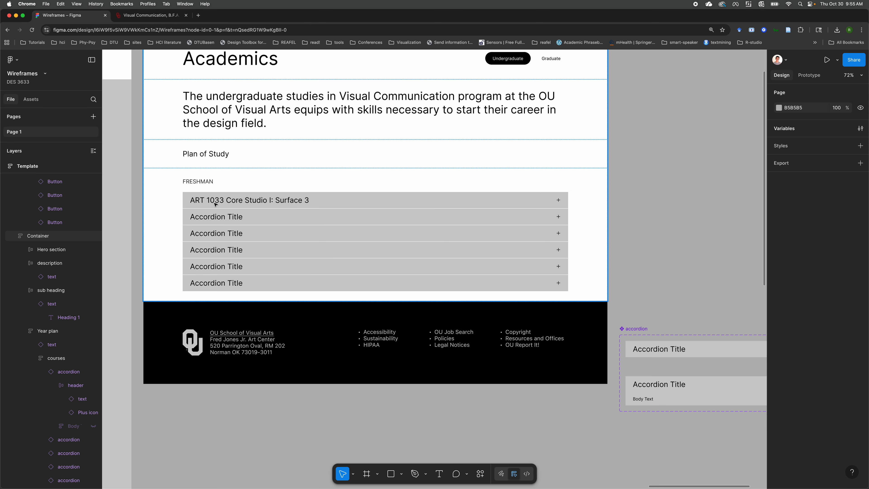
# Step: Copy ART 1043 Core Studio II: Space and Time from the catalog and paste it as the second accordion's title in Figma
pyautogui.click(150, 16)
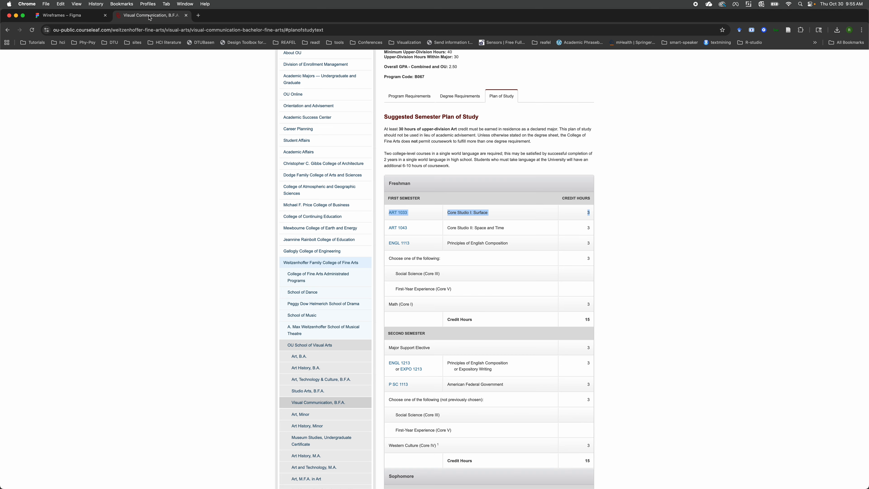
pyautogui.moveTo(388, 228); pyautogui.dragTo(509, 231)
pyautogui.press('super+c')
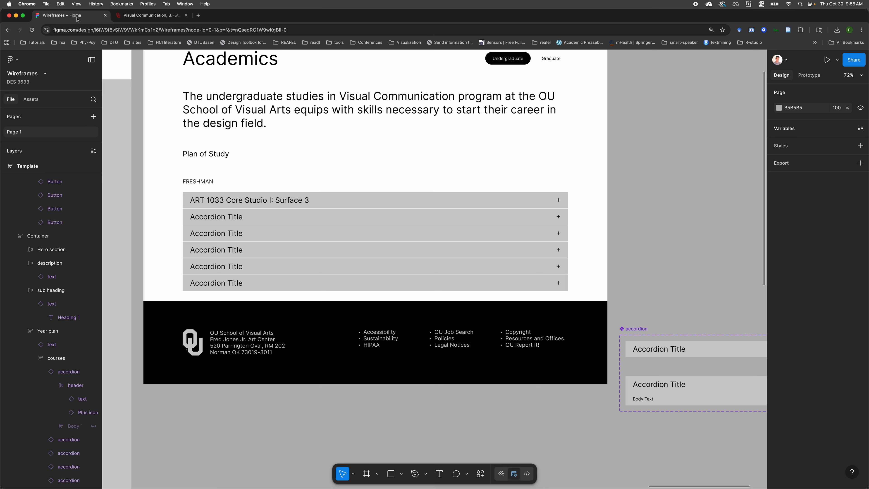
pyautogui.click(65, 15)
pyautogui.click(232, 219)
pyautogui.click(232, 220)
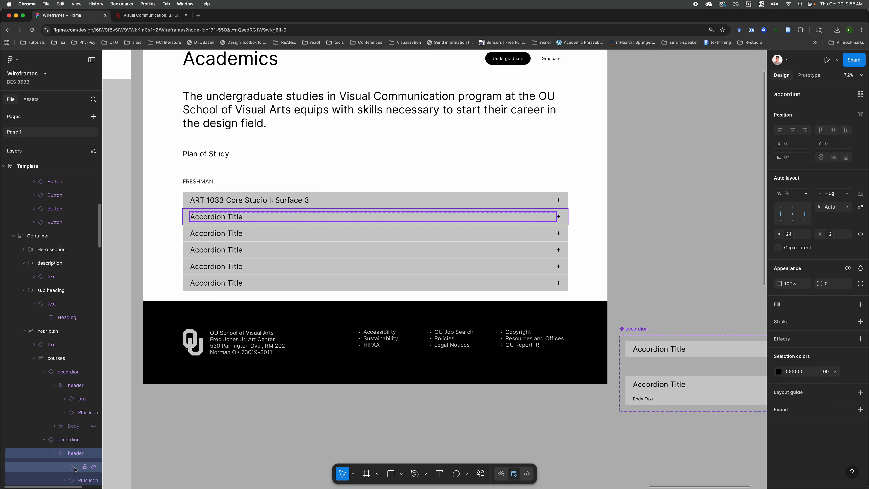
pyautogui.click(82, 466)
pyautogui.click(831, 132)
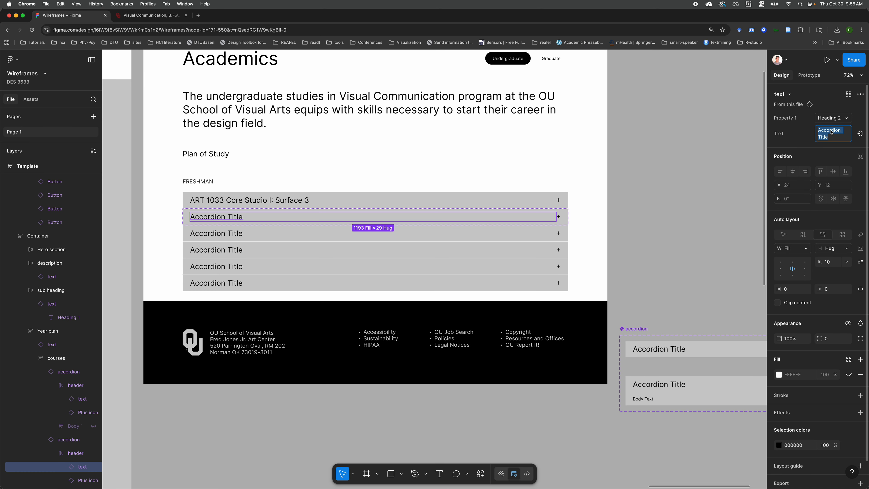
pyautogui.press('super+v')
pyautogui.click(669, 198)
# Step: Copy ENGL 1113 Principles of English Composition from the catalog and paste it as the third accordion's title in Figma
pyautogui.scroll(-5, 320, 228)
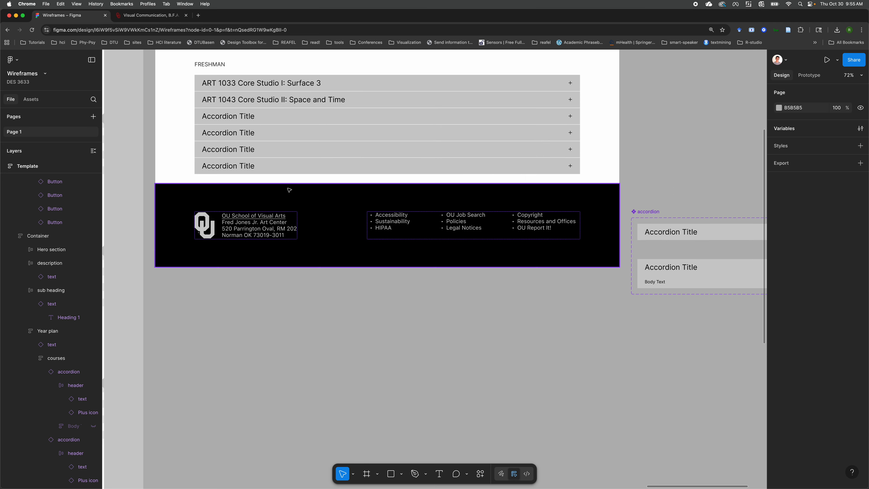
pyautogui.click(156, 18)
pyautogui.moveTo(387, 241); pyautogui.dragTo(508, 243)
pyautogui.press('super+c')
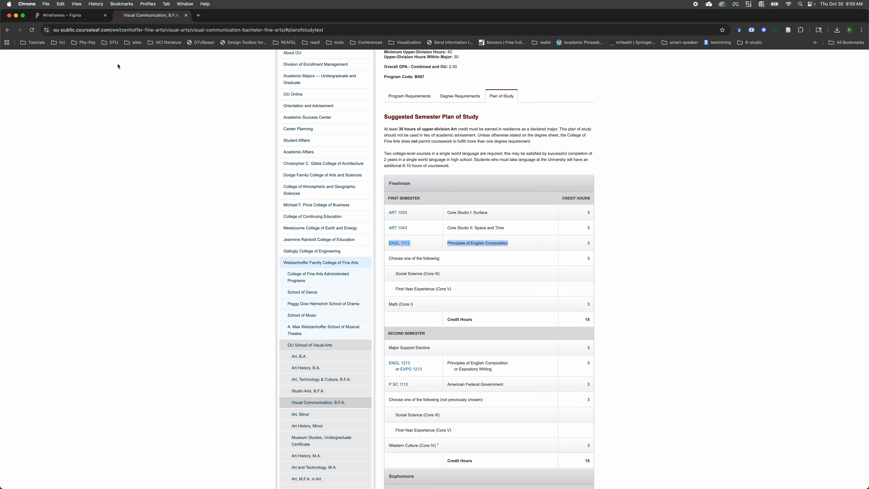
pyautogui.click(70, 16)
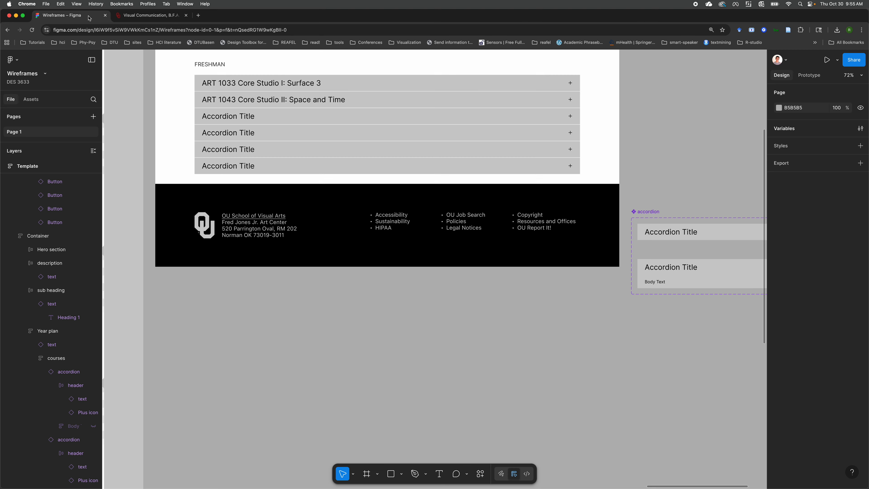
pyautogui.click(228, 123)
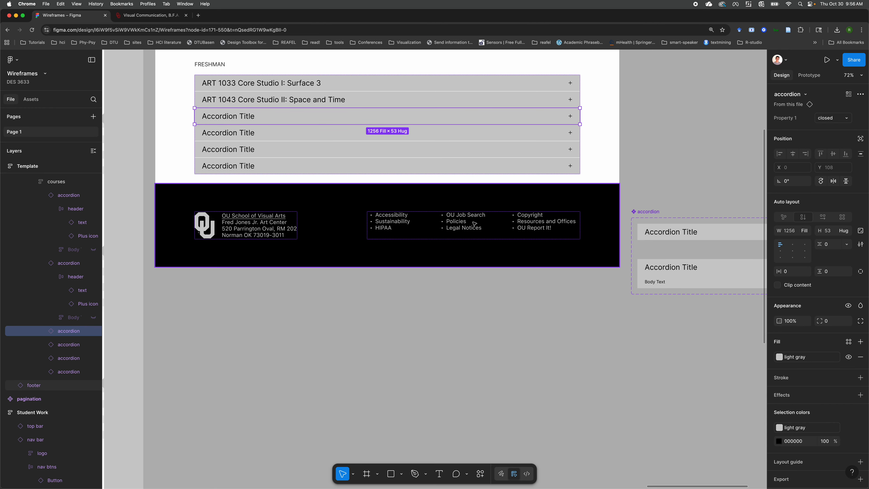
pyautogui.click(43, 331)
pyautogui.click(75, 344)
pyautogui.doubleClick(252, 118)
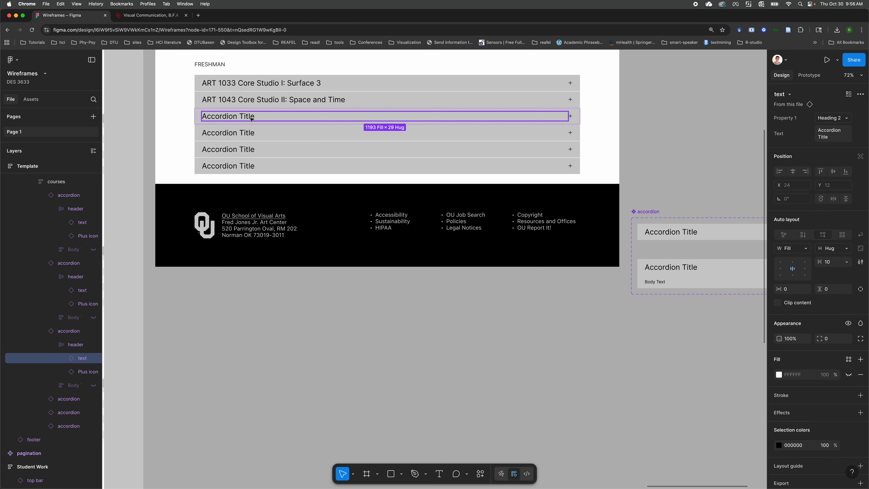
pyautogui.click(822, 137)
pyautogui.press('super+v')
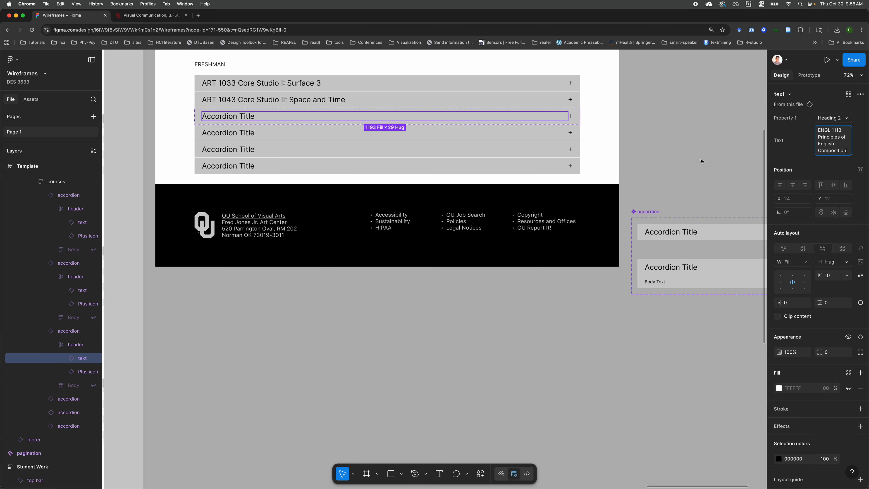
pyautogui.press('Escape')
pyautogui.scroll(5, 306, 151)
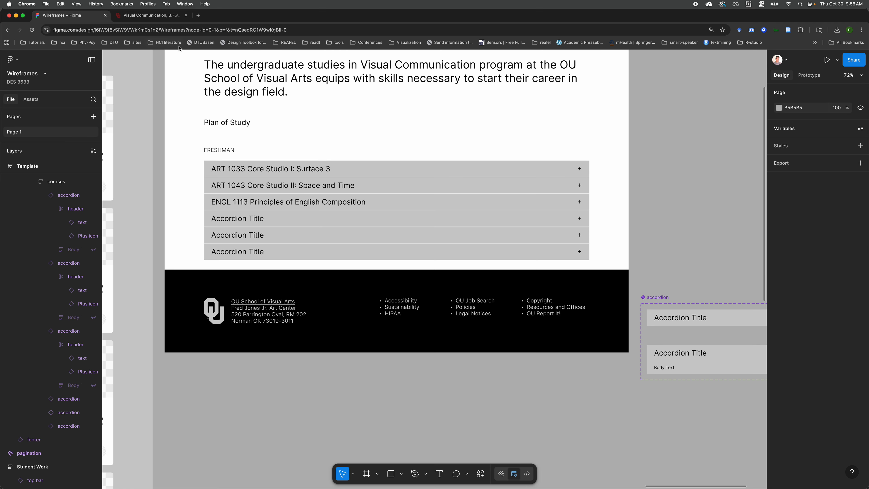
pyautogui.click(149, 15)
pyautogui.moveTo(388, 263); pyautogui.dragTo(444, 297)
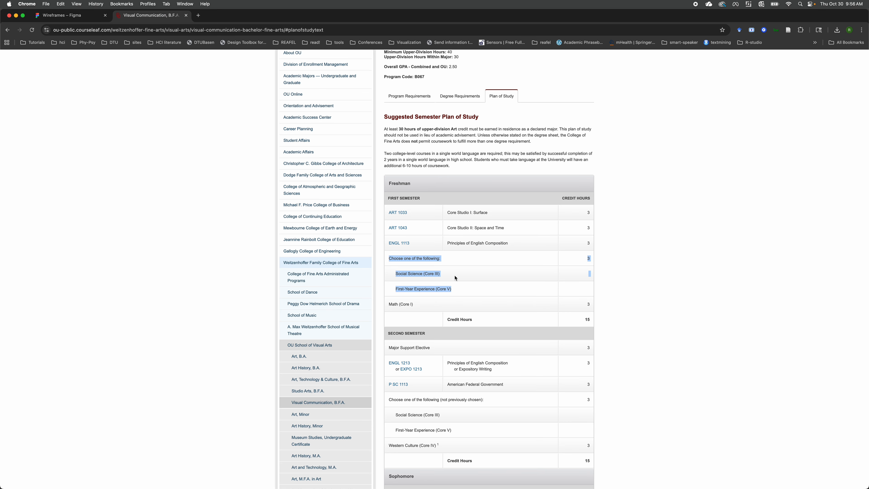
pyautogui.click(412, 280)
pyautogui.moveTo(389, 261); pyautogui.dragTo(452, 285)
pyautogui.click(122, 145)
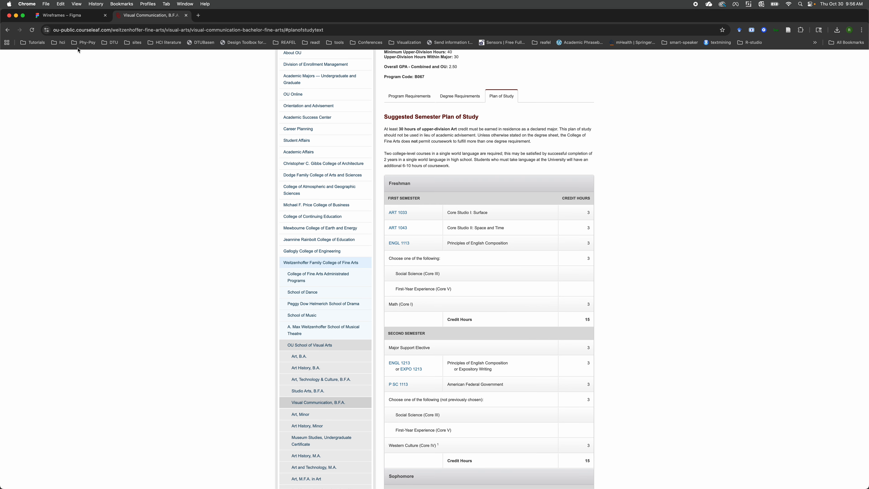
pyautogui.click(81, 16)
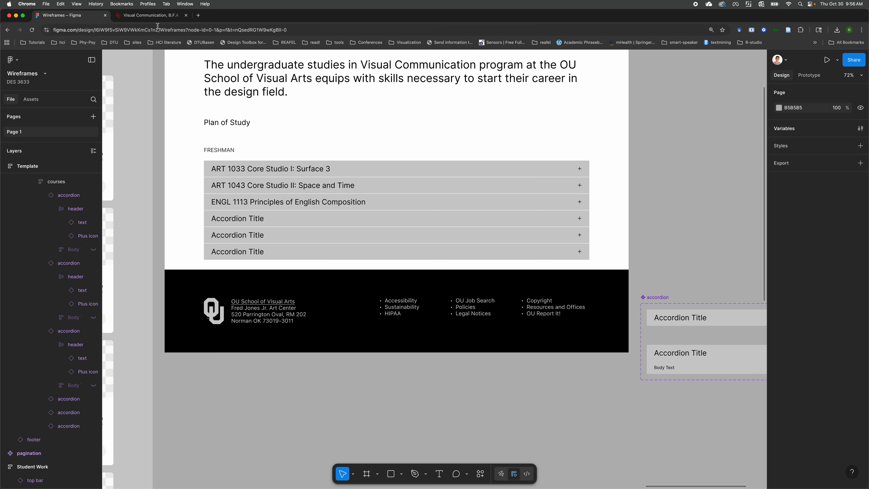
# Step: Copy "Social Science (Core III)" from the Freshman first-semester choices in the catalog's plan of study
pyautogui.click(158, 18)
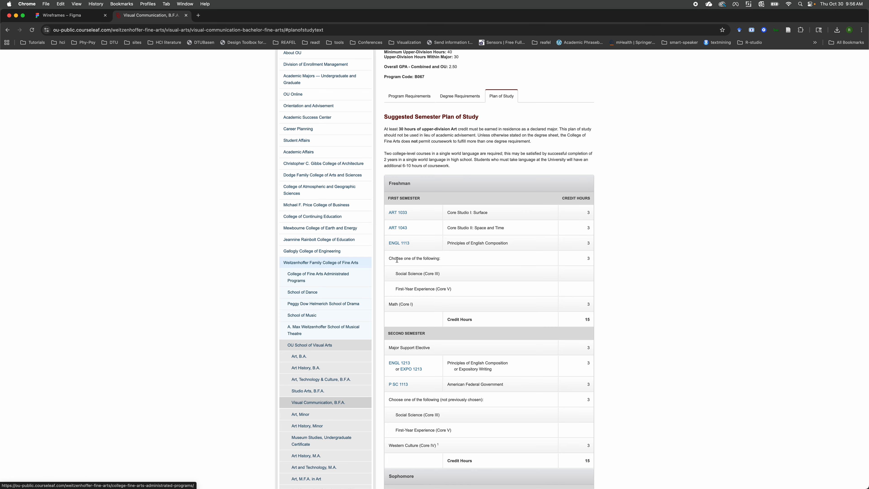
pyautogui.moveTo(394, 274); pyautogui.dragTo(465, 279)
pyautogui.press('super+c')
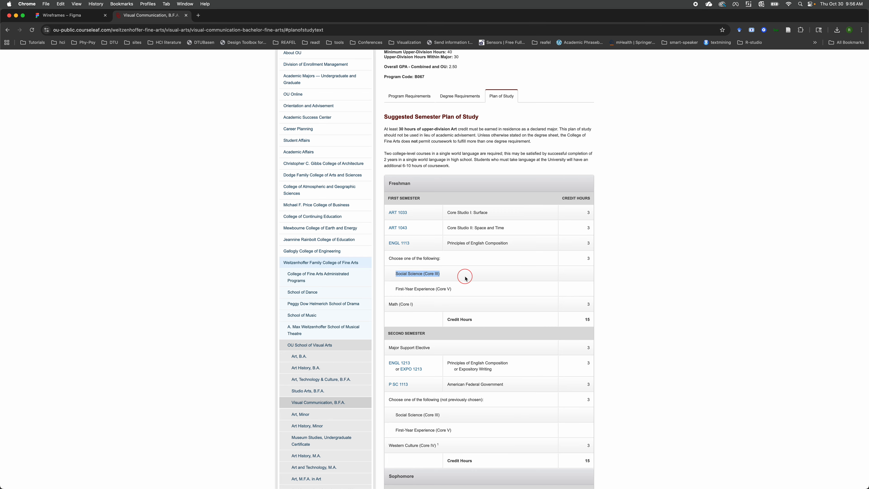
# Step: Switch to Figma and paste "Social Science (Core III)" as the fourth accordion's title under FRESHMAN
pyautogui.click(70, 15)
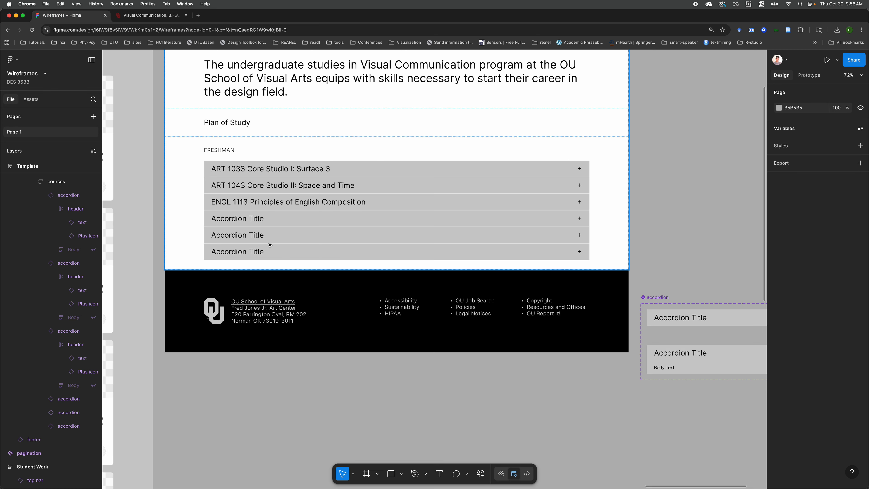
pyautogui.click(259, 218)
pyautogui.click(259, 218)
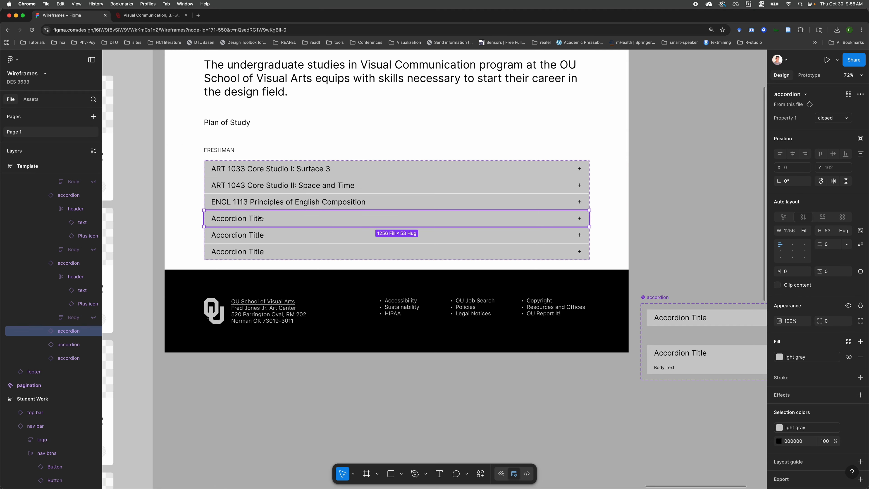
pyautogui.doubleClick(234, 220)
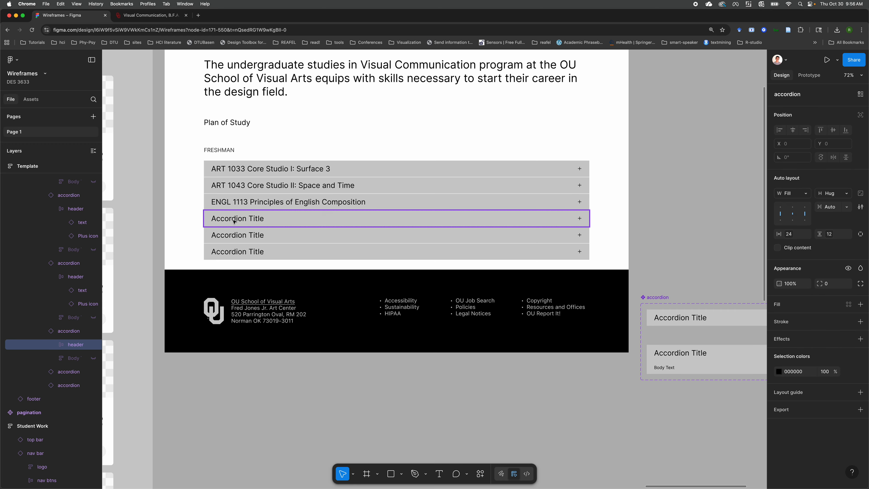
pyautogui.click(833, 134)
pyautogui.press('super+v')
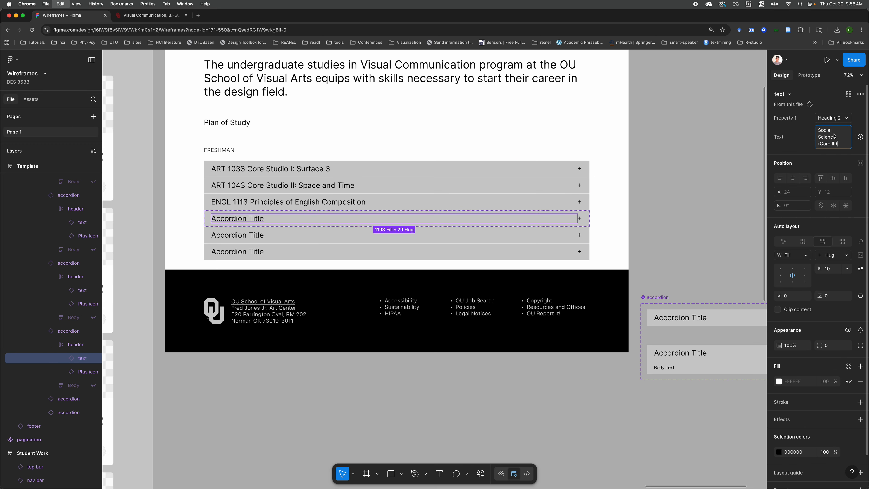
pyautogui.click(724, 161)
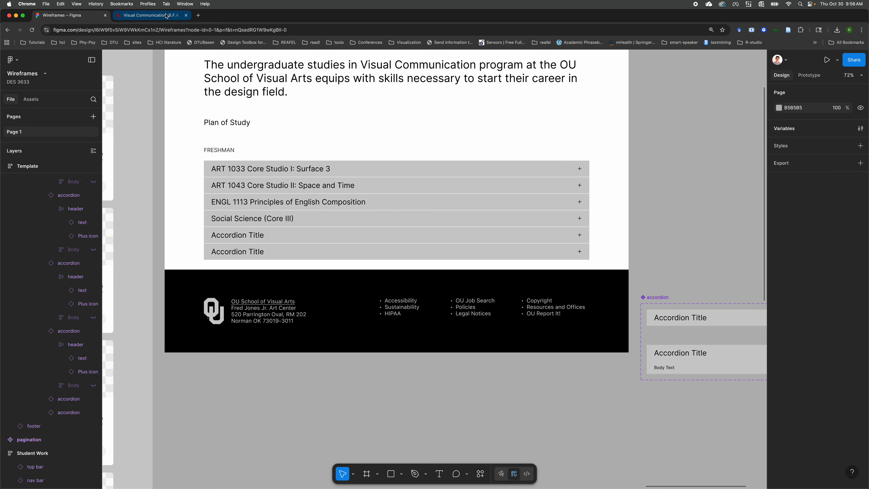
# Step: Copy "First-Year Experience (Core V)" from the catalog's Freshman first semester and paste it as the fifth accordion's title in Figma
pyautogui.click(167, 15)
pyautogui.moveTo(393, 291); pyautogui.dragTo(453, 290)
pyautogui.press('super+c')
pyautogui.click(73, 6)
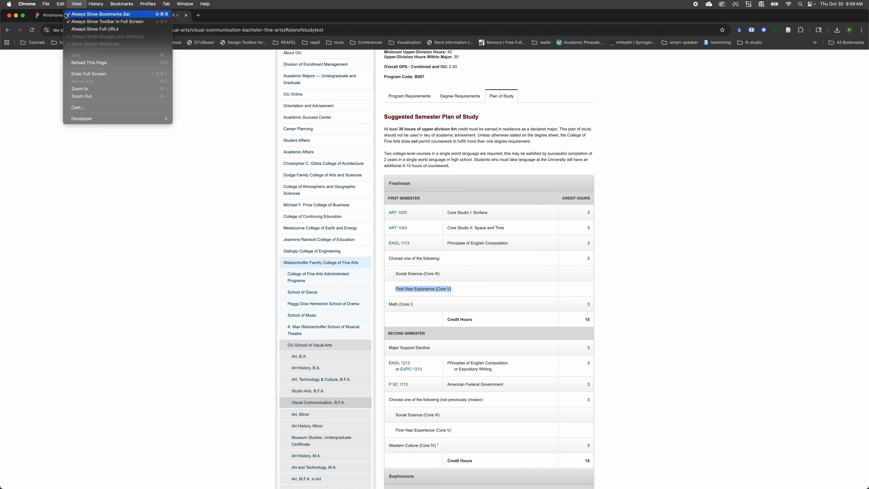
pyautogui.click(47, 15)
pyautogui.click(46, 14)
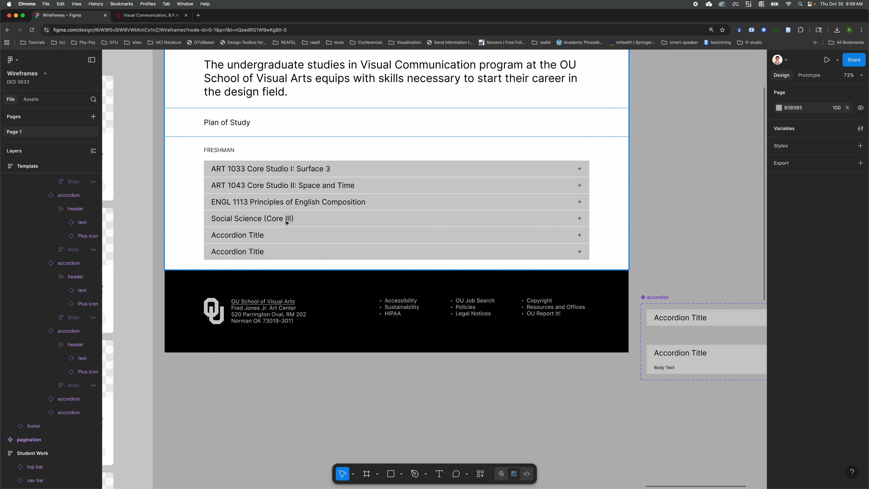
pyautogui.click(258, 234)
pyautogui.click(258, 234)
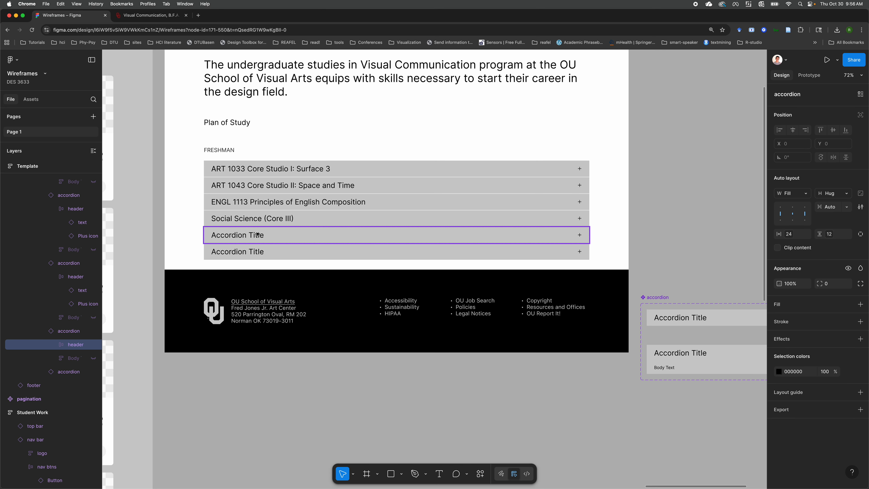
pyautogui.doubleClick(262, 236)
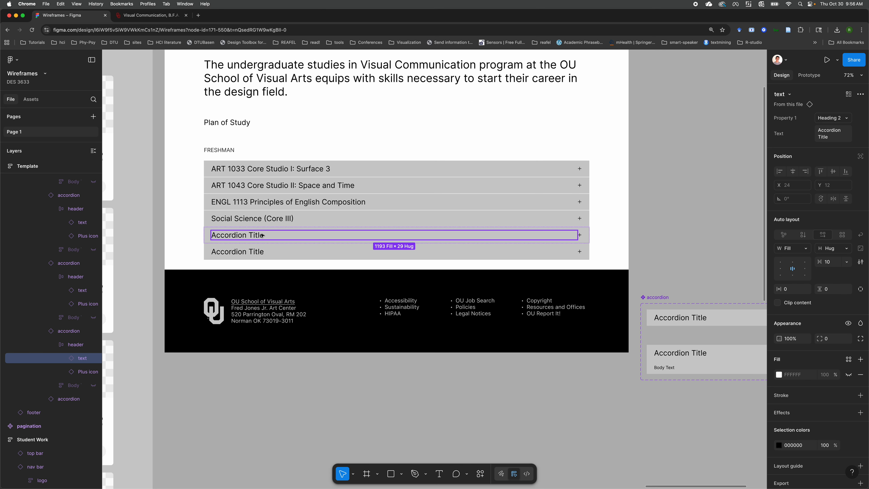
pyautogui.click(830, 136)
pyautogui.press('super+v')
pyautogui.click(673, 196)
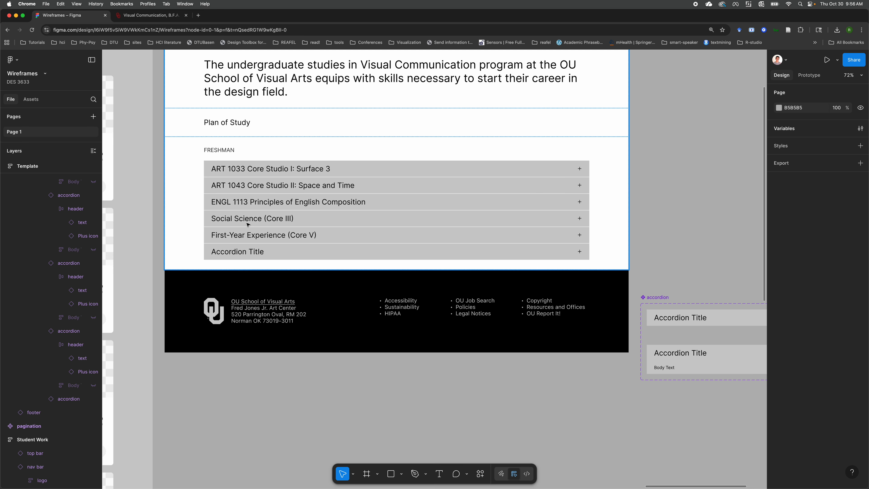
pyautogui.click(239, 223)
pyautogui.click(240, 223)
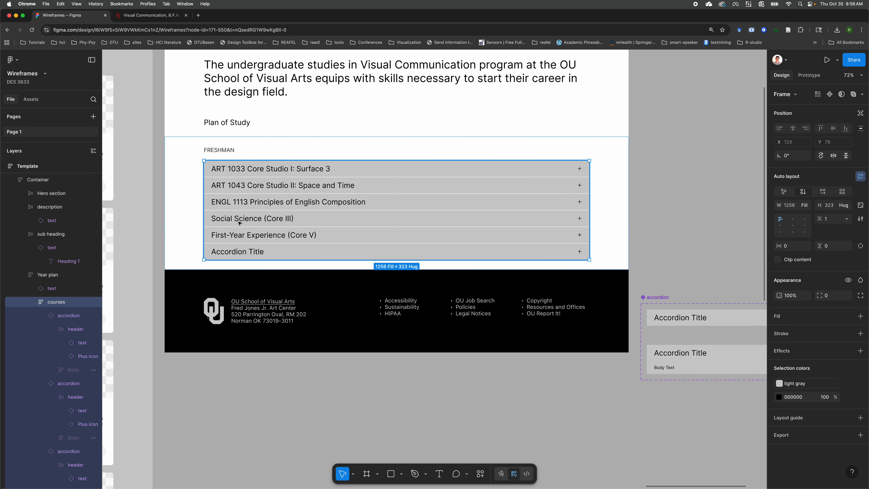
pyautogui.click(249, 218)
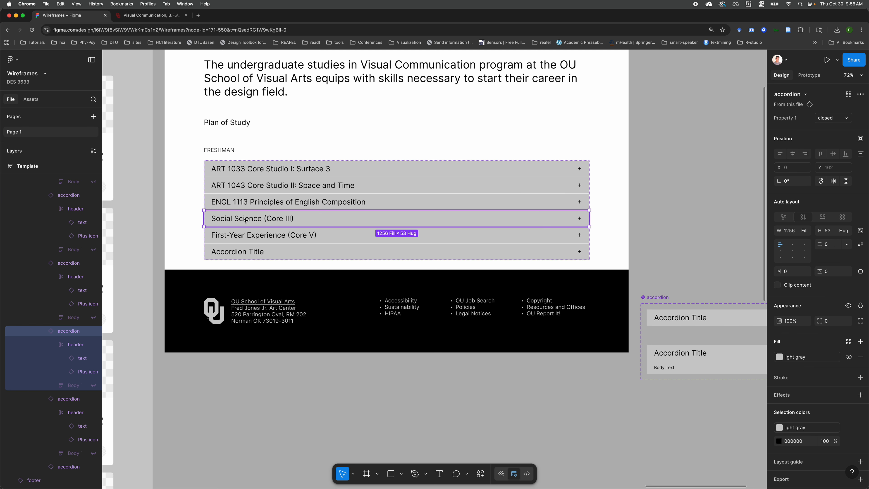
pyautogui.click(241, 235)
pyautogui.doubleClick(287, 221)
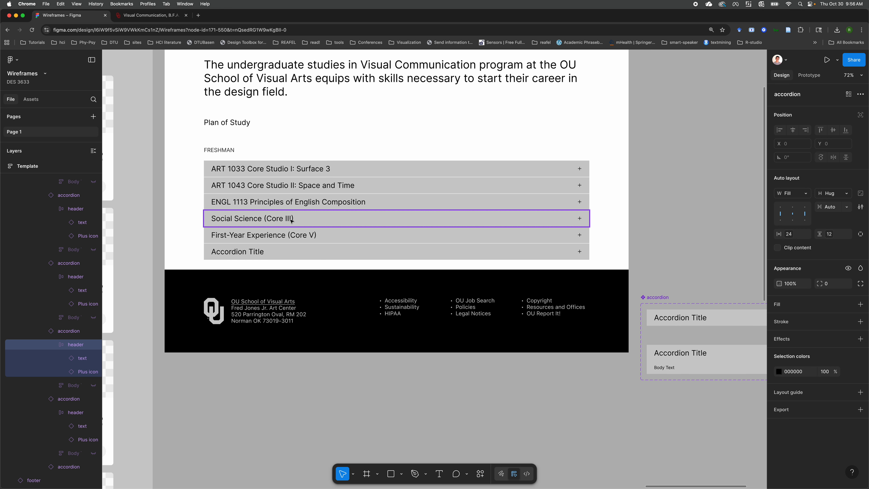
pyautogui.doubleClick(292, 220)
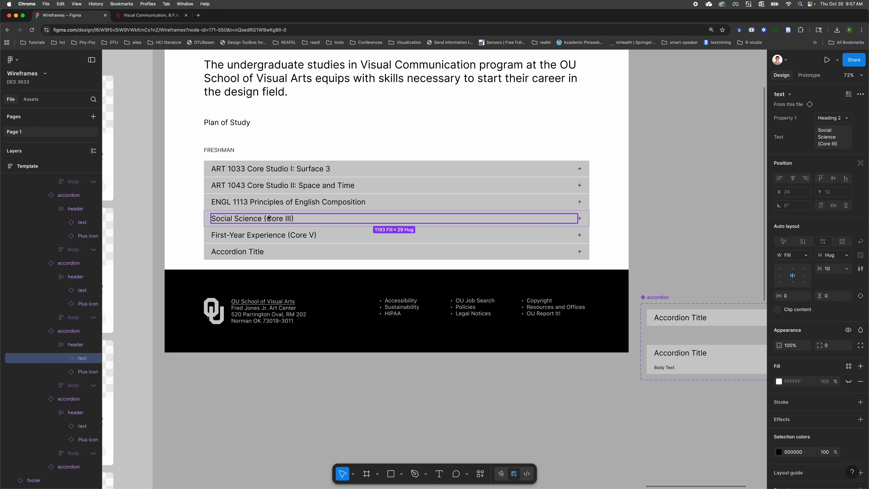
pyautogui.click(209, 215)
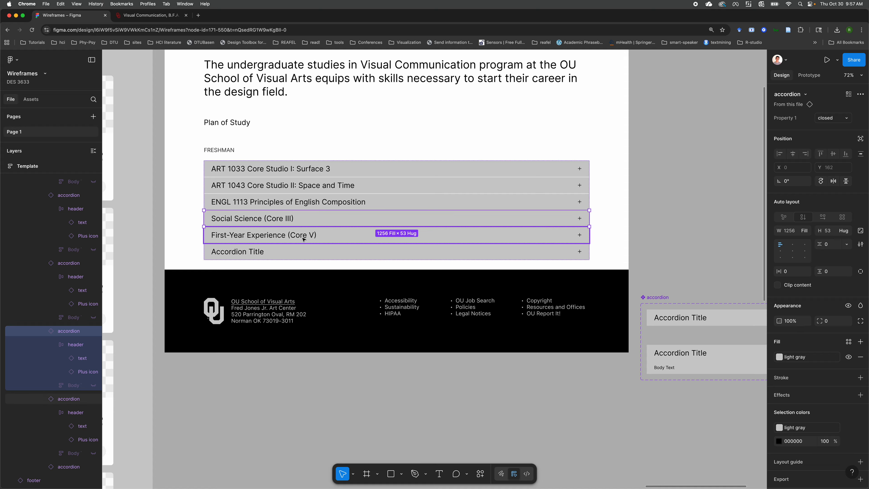
# Step: Copy "Math (Core I)" from the catalog's Freshman first semester and paste it as the sixth accordion's title in Figma
pyautogui.click(148, 19)
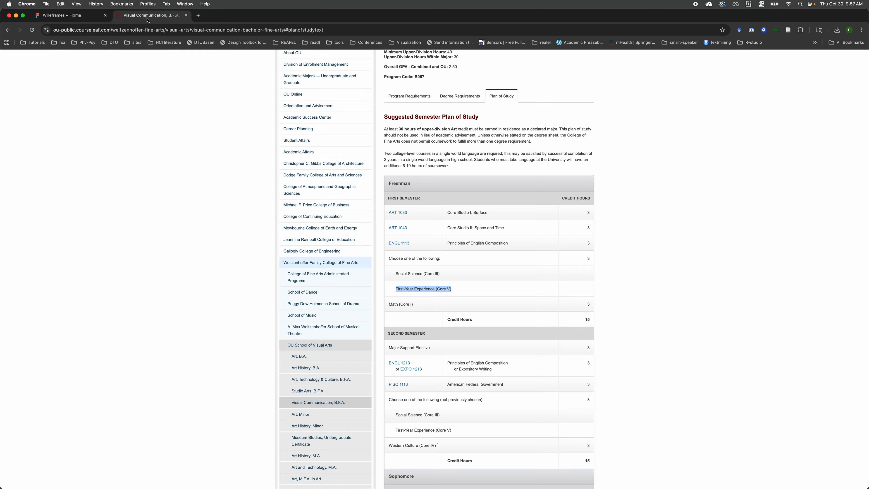
pyautogui.tripleClick(392, 304)
pyautogui.press('super+c')
pyautogui.click(141, 277)
pyautogui.click(72, 17)
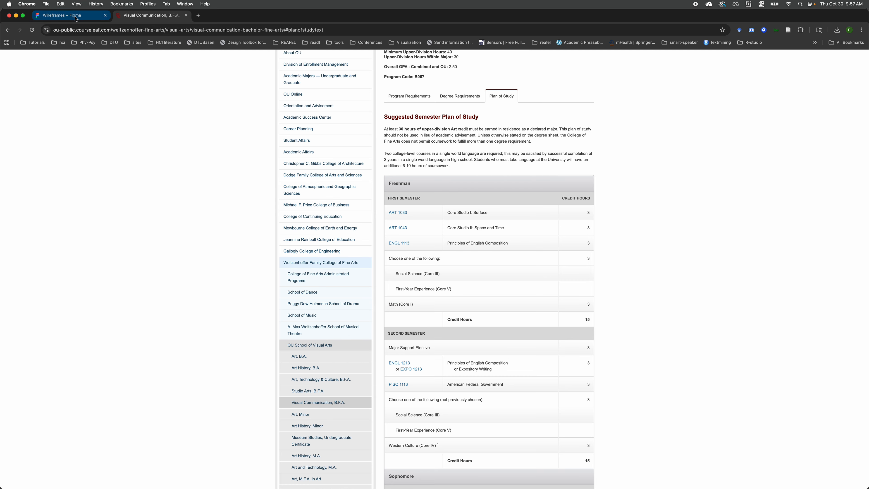
pyautogui.doubleClick(250, 252)
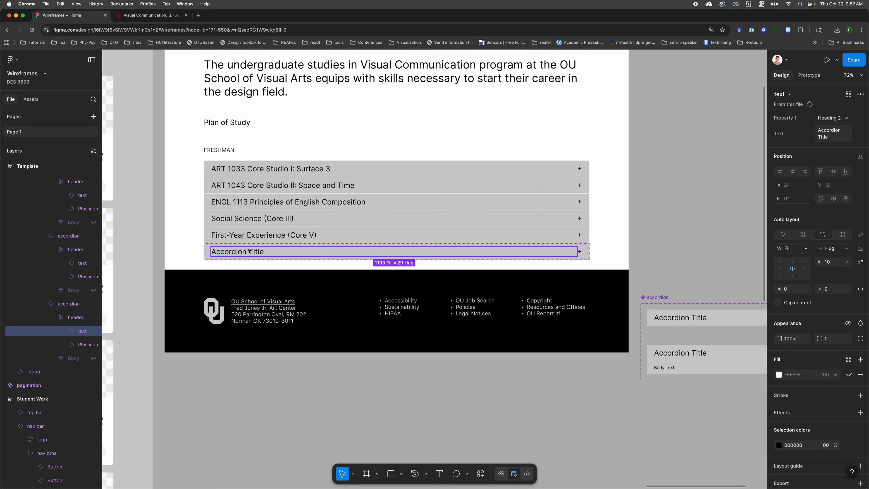
pyautogui.click(830, 137)
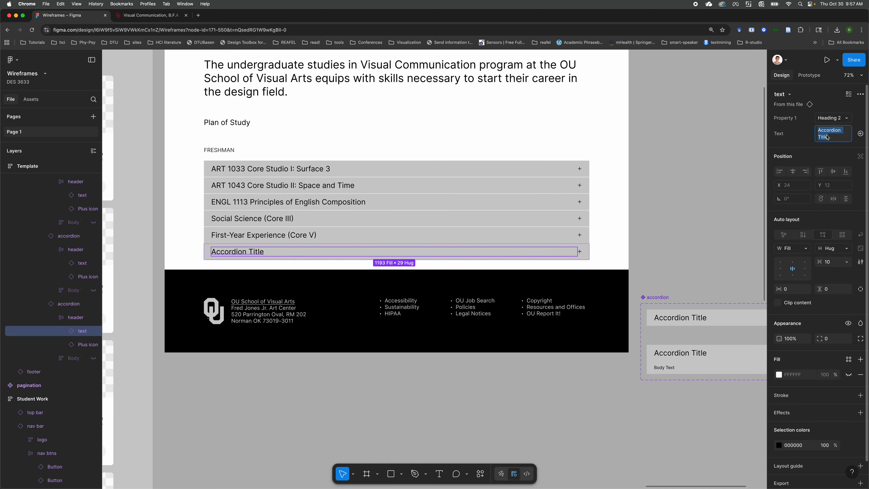
pyautogui.press('super+v')
pyautogui.click(701, 192)
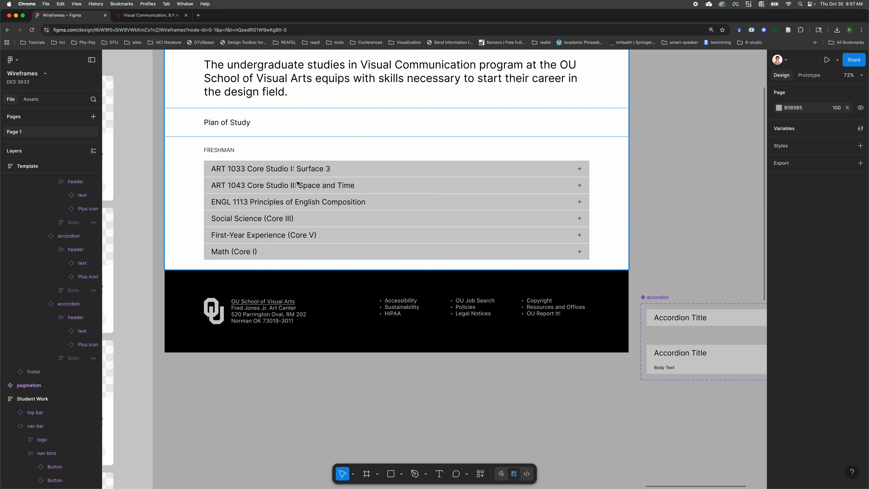
pyautogui.doubleClick(285, 218)
pyautogui.doubleClick(286, 218)
pyautogui.doubleClick(286, 218)
pyautogui.doubleClick(285, 219)
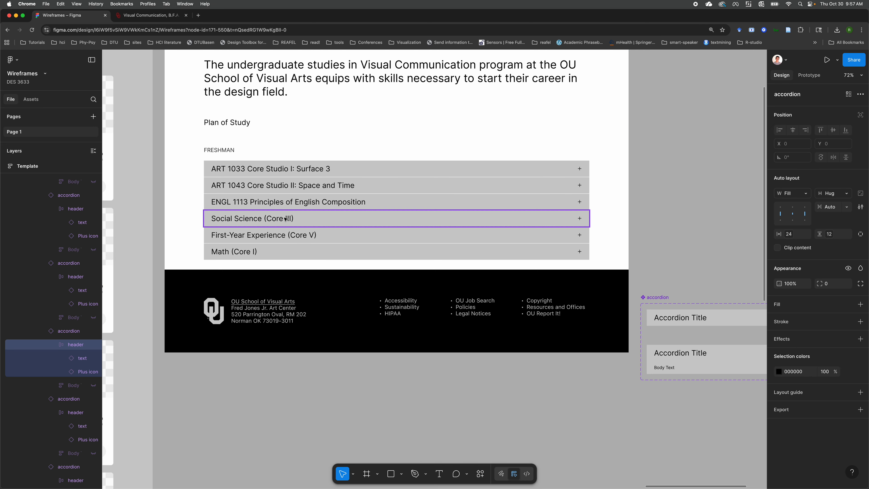
pyautogui.keyDown('shift'); pyautogui.click(301, 241); pyautogui.keyUp('shift')
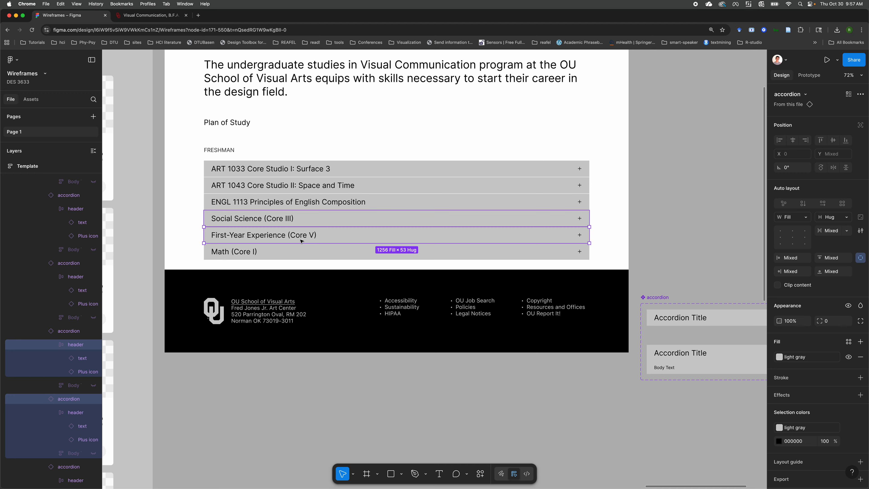
pyautogui.doubleClick(304, 225)
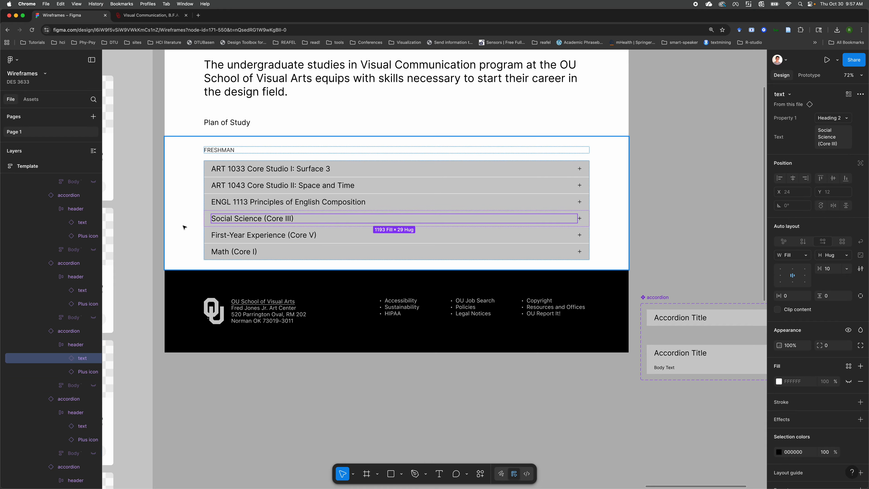
pyautogui.click(161, 227)
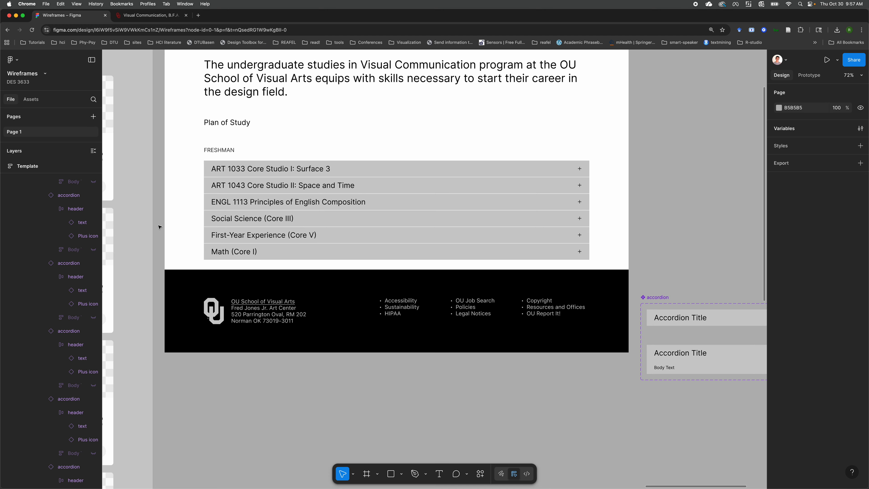
pyautogui.click(271, 221)
pyautogui.click(271, 221)
pyautogui.press('Tab')
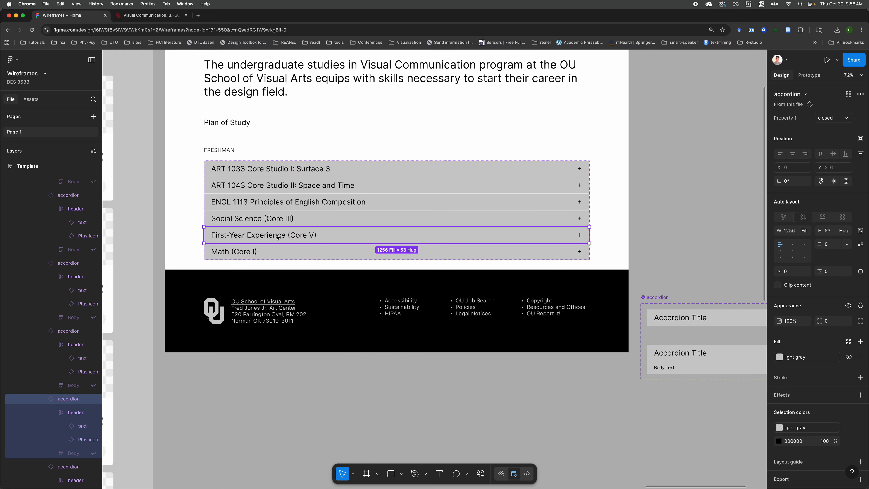
pyautogui.click(650, 209)
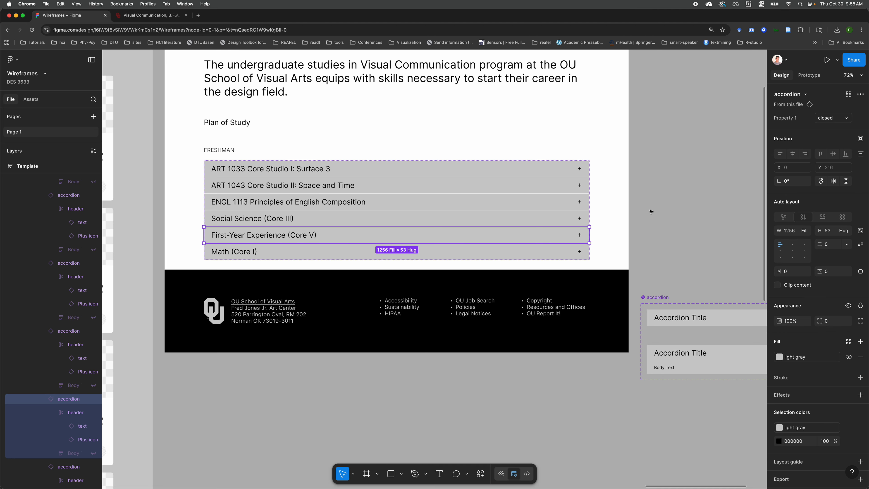
# Step: Set the ART 1033 accordion's Property 1 variant to opened
pyautogui.click(286, 168)
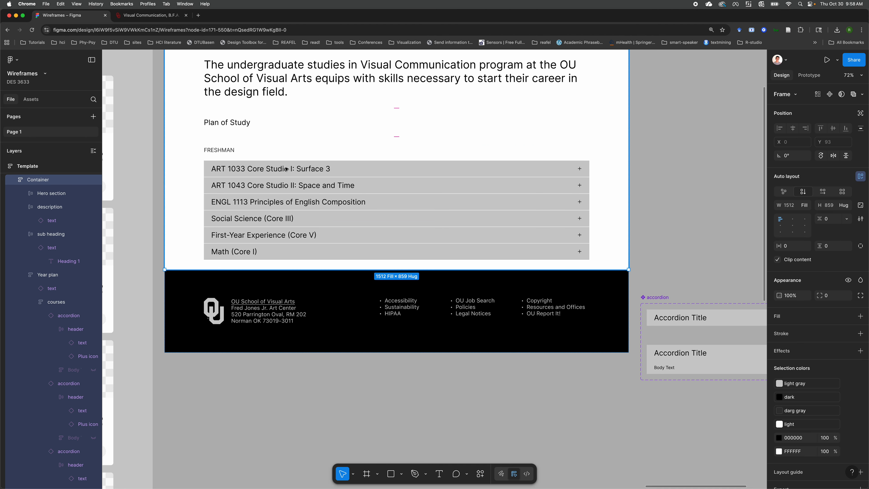
pyautogui.click(286, 169)
pyautogui.click(286, 168)
pyautogui.click(286, 168)
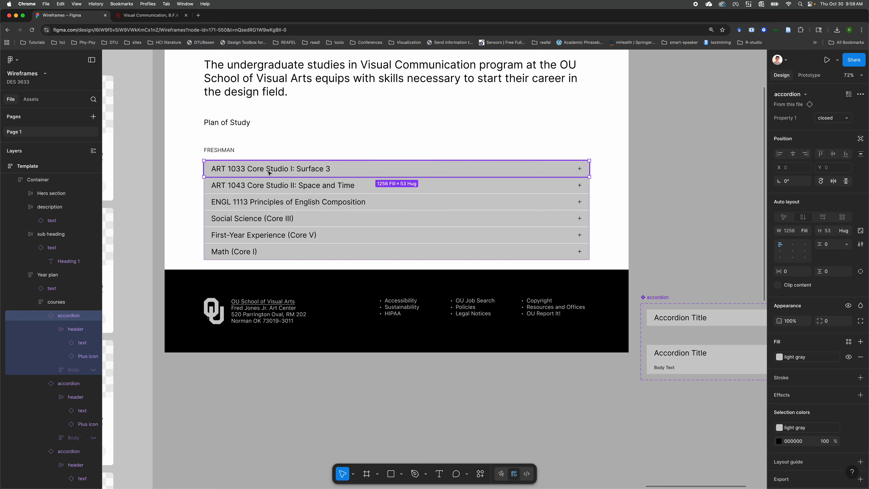
pyautogui.scroll(2, 269, 172)
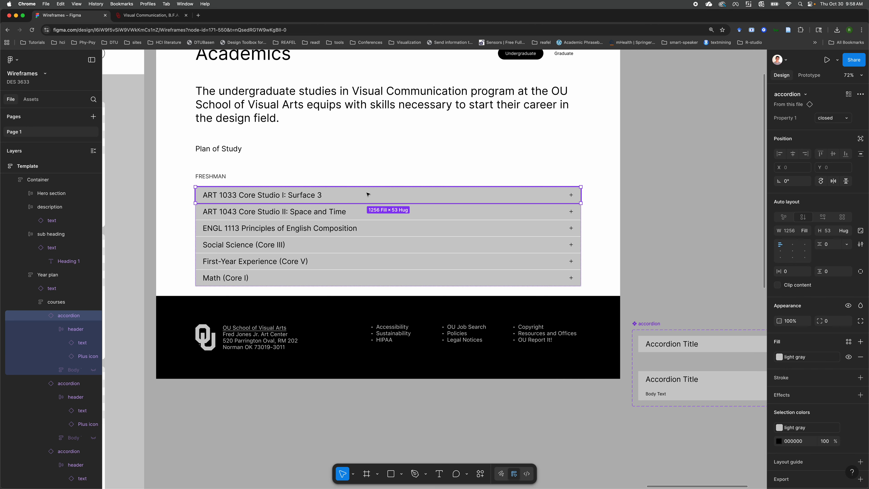
pyautogui.click(847, 120)
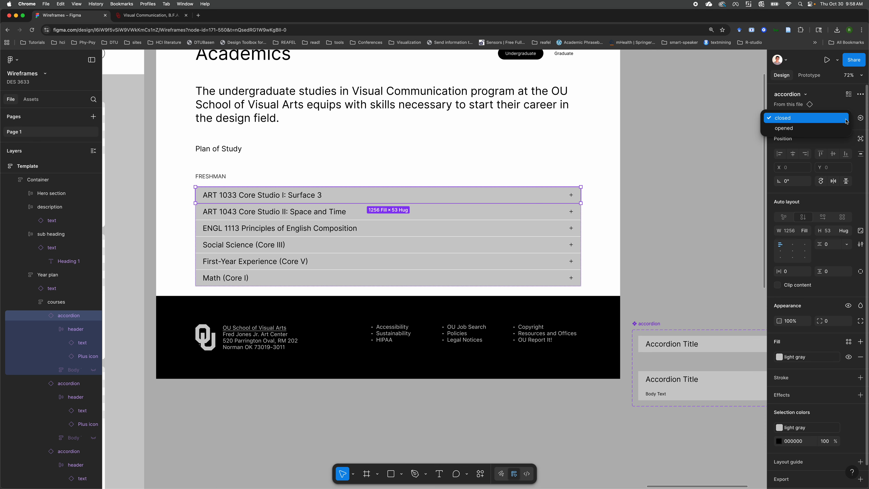
pyautogui.click(808, 119)
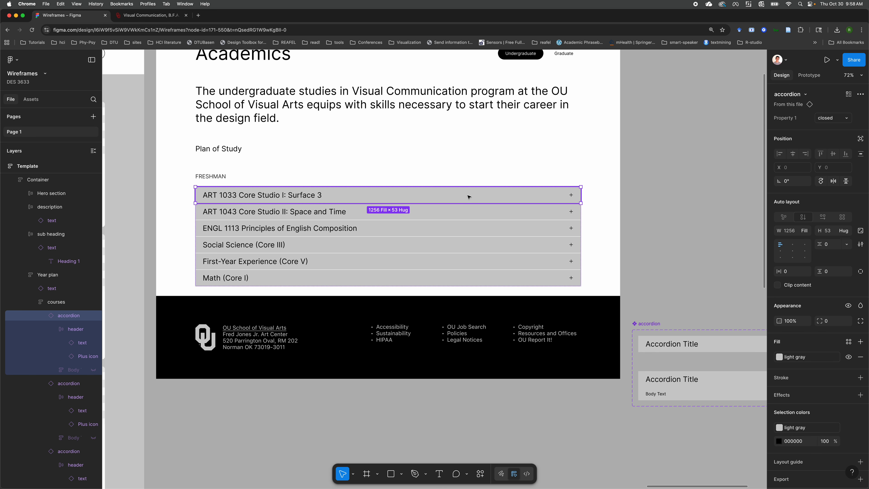
pyautogui.click(845, 118)
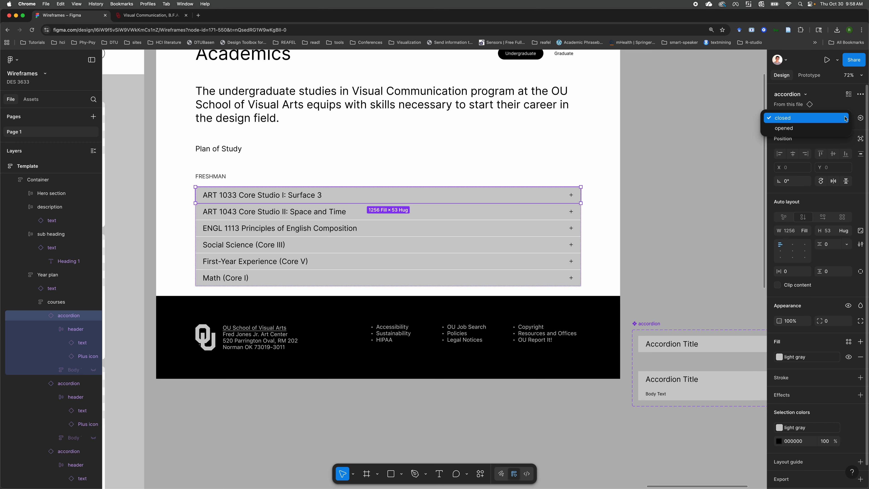
pyautogui.click(787, 130)
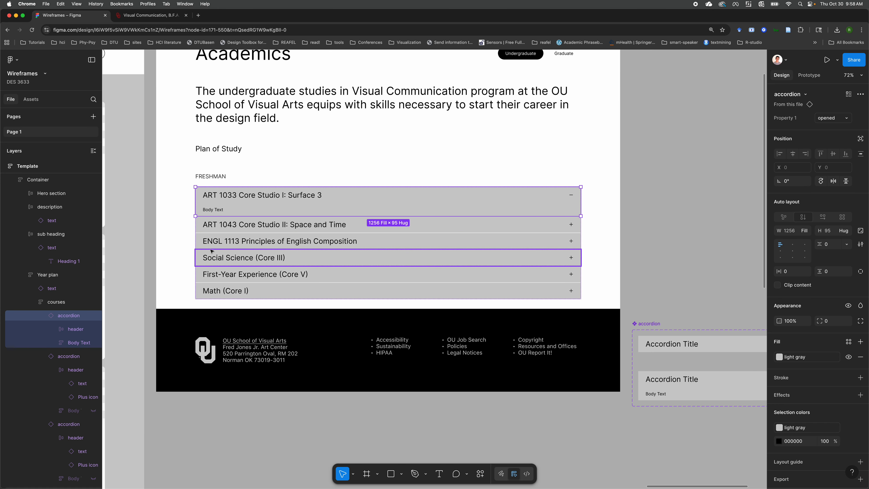
# Step: Copy the ART 1033 Core Studio I: Surface course description, starting from its prerequisite, from the OU catalog's Freshman plan
pyautogui.click(220, 211)
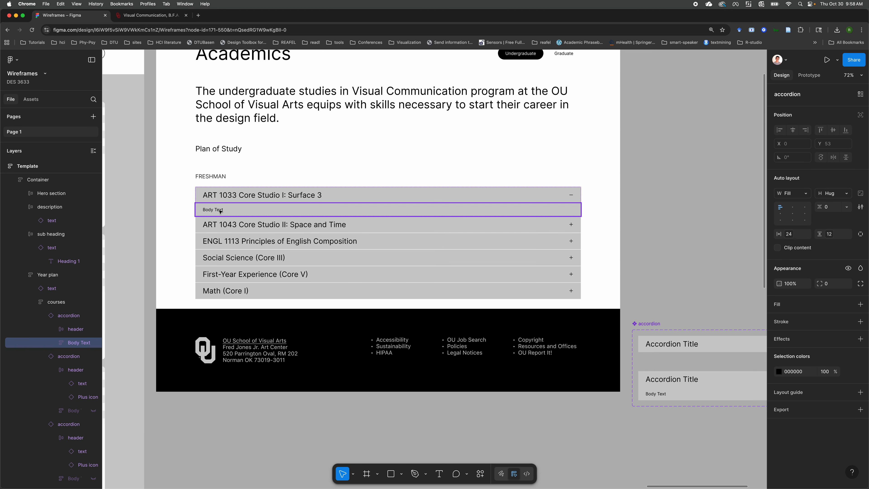
pyautogui.click(151, 16)
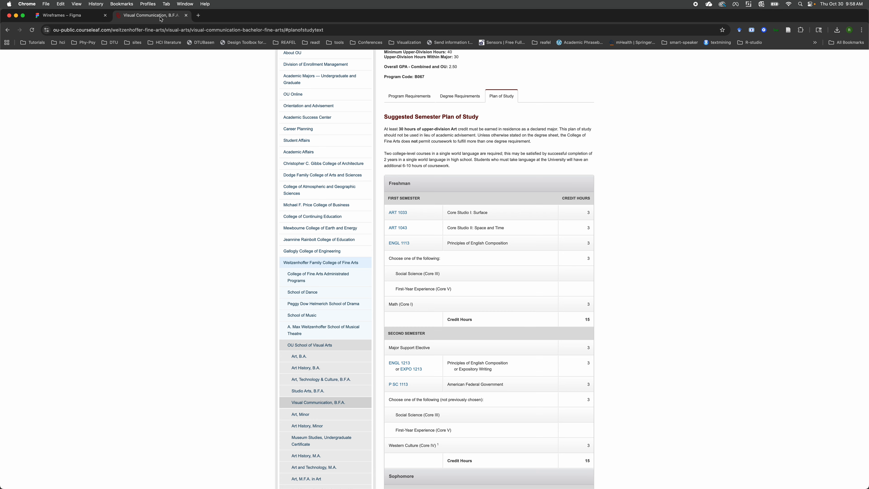
pyautogui.click(400, 211)
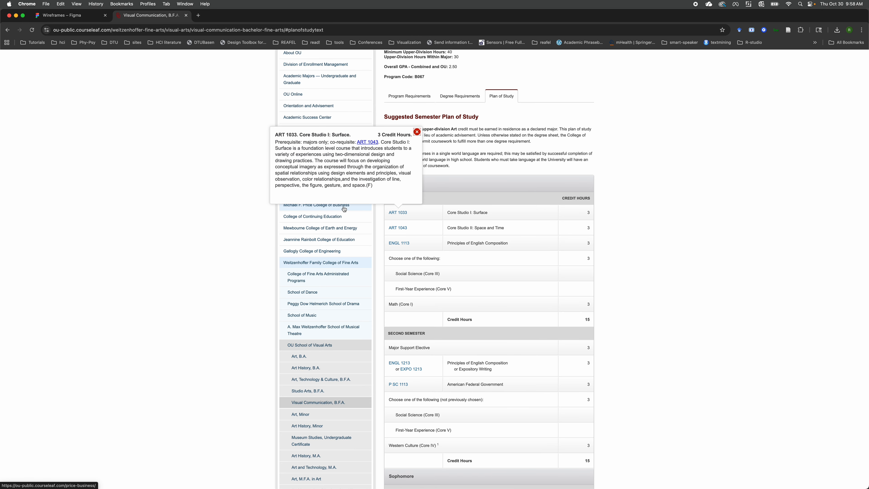
pyautogui.doubleClick(331, 171)
pyautogui.click(280, 143)
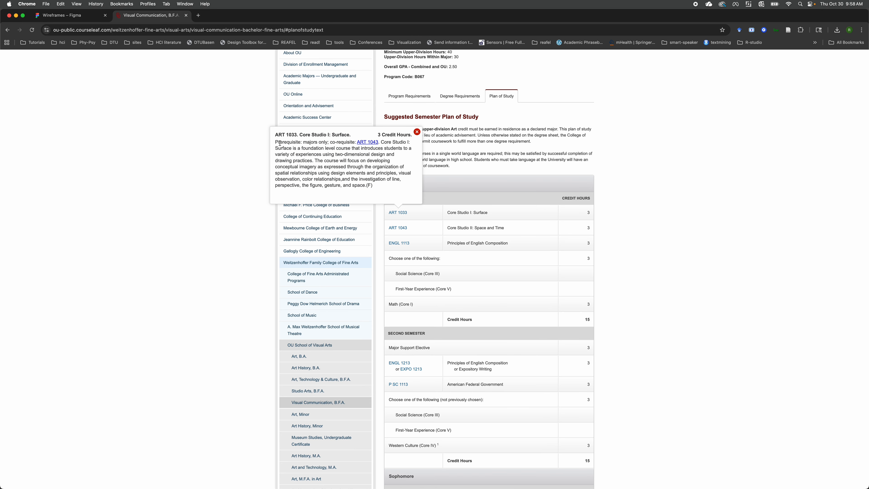
pyautogui.moveTo(275, 144); pyautogui.dragTo(387, 189)
pyautogui.press('cmd+c')
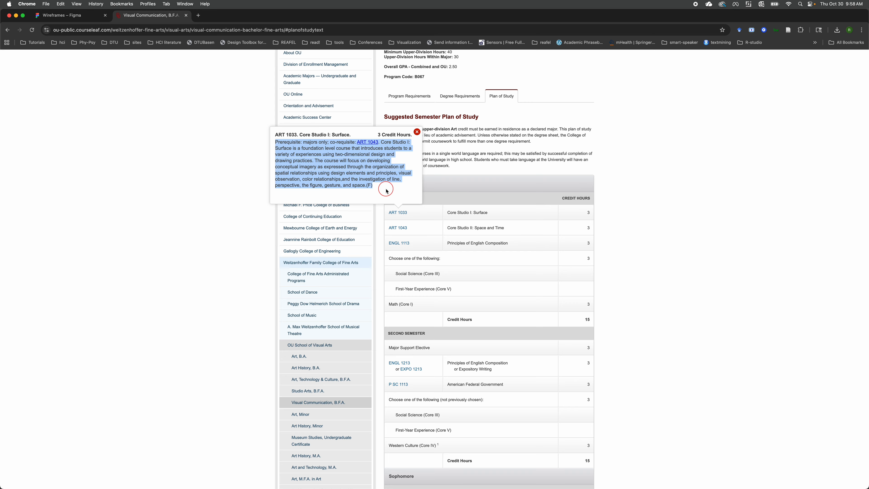
# Step: Switch to Figma and paste the copied course description as the body text of the ART 1033 accordion
pyautogui.click(68, 15)
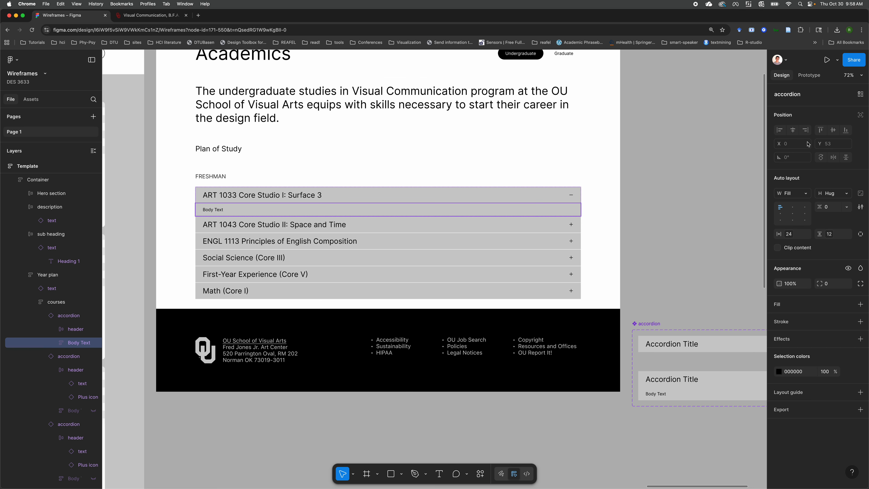
pyautogui.doubleClick(342, 210)
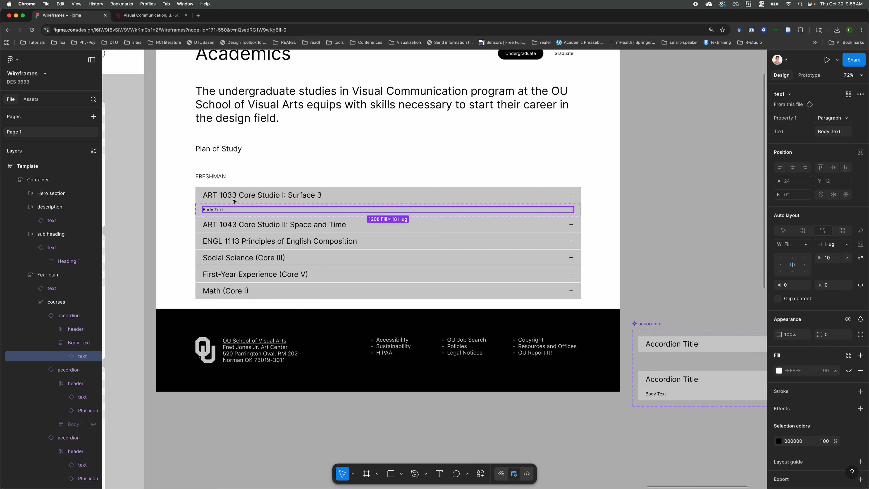
pyautogui.click(832, 131)
pyautogui.press('cmd+v')
pyautogui.click(671, 233)
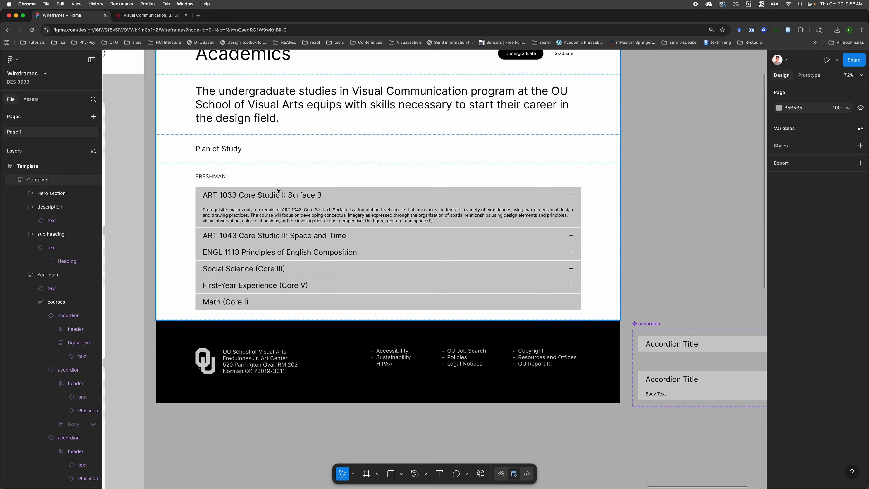
# Step: Set the ART 1033 accordion's Property 1 variant to closed and the ART 1043 accordion's to opened
pyautogui.click(229, 240)
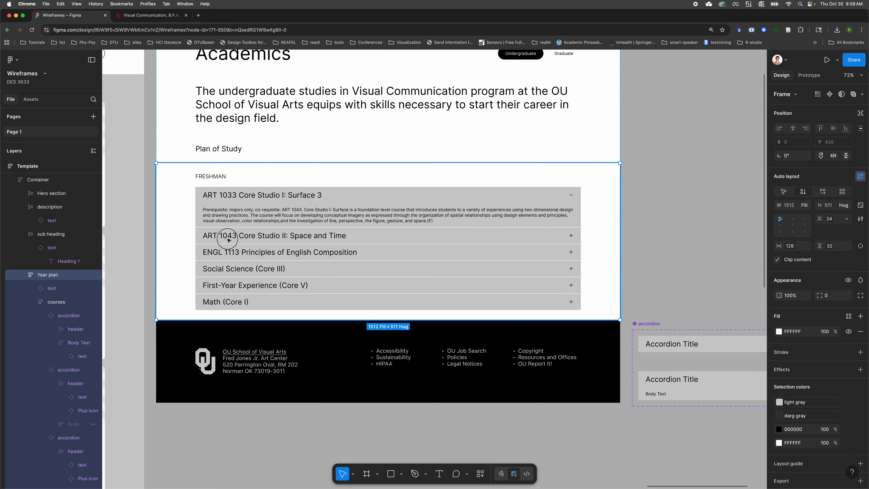
pyautogui.click(273, 197)
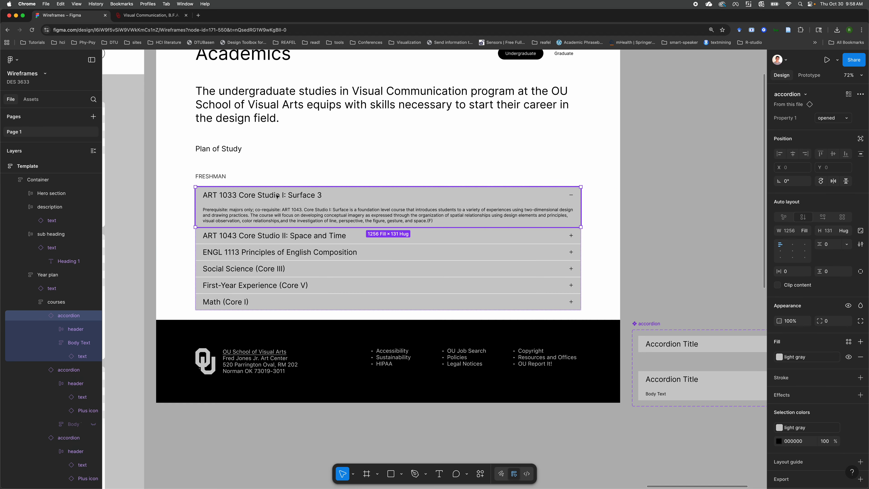
pyautogui.click(846, 119)
pyautogui.click(826, 110)
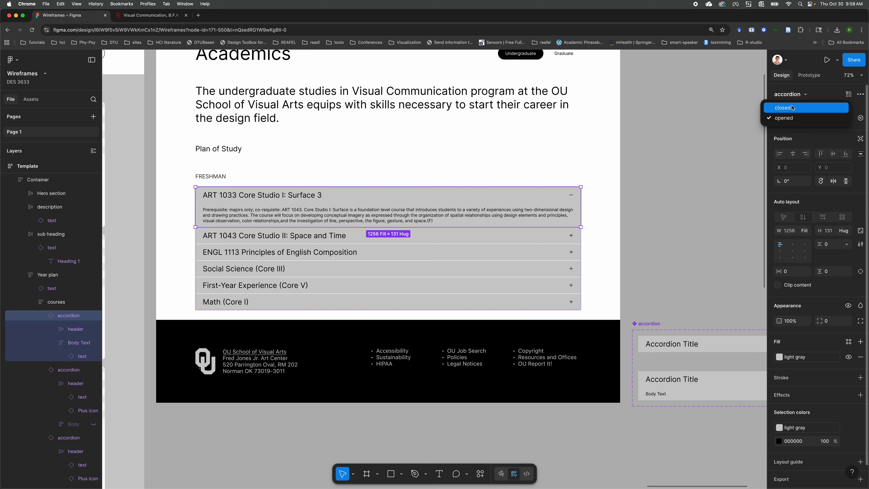
pyautogui.click(318, 215)
pyautogui.click(846, 118)
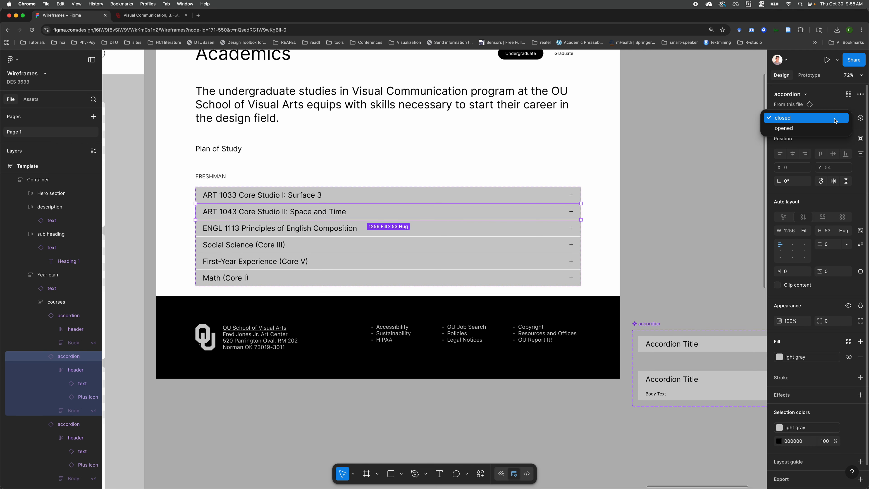
pyautogui.click(828, 126)
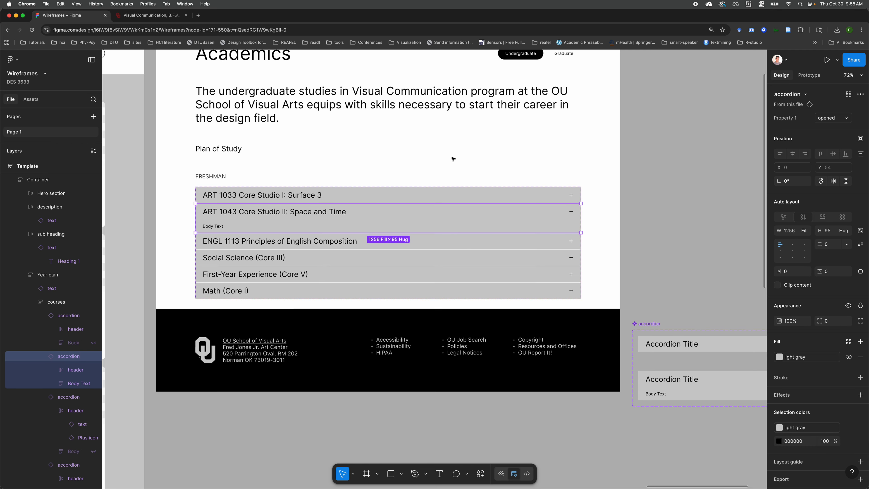
# Step: Select the ART 1043 accordion's body text component and copy the ART 1043 course description from the catalog
pyautogui.doubleClick(214, 226)
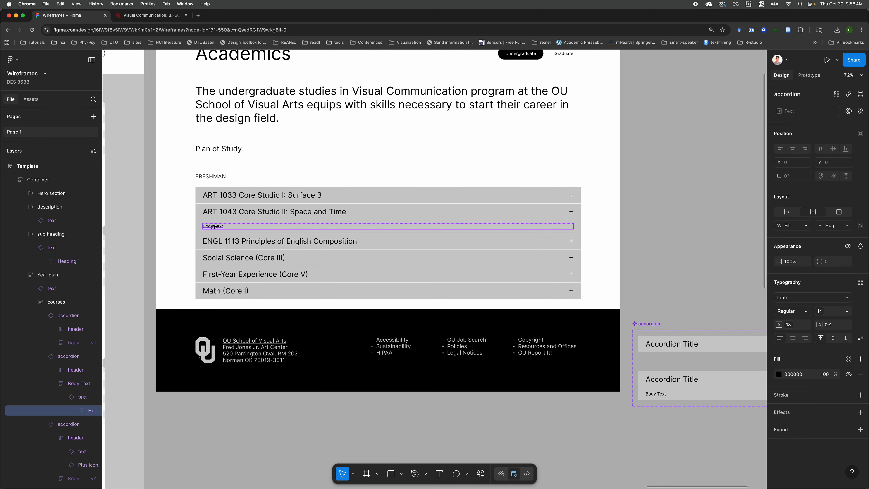
pyautogui.click(82, 397)
pyautogui.click(175, 17)
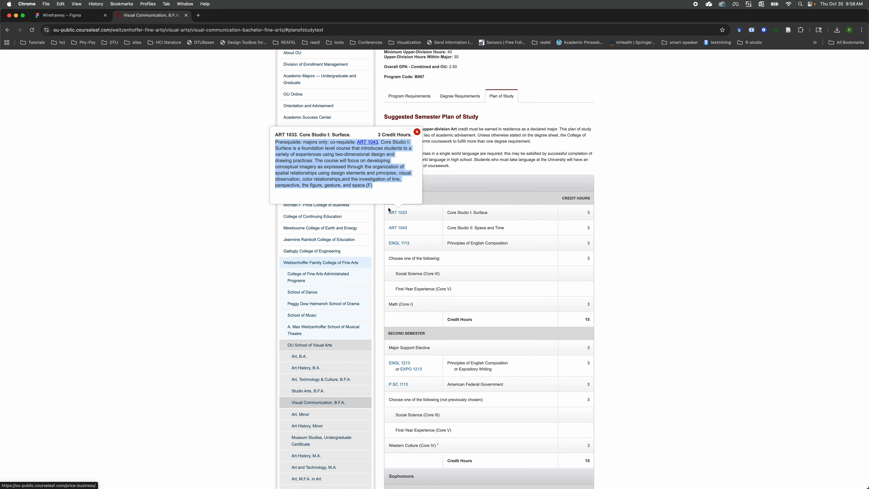
pyautogui.click(401, 228)
pyautogui.tripleClick(346, 164)
pyautogui.press('cmd+c')
# Step: Return to Figma and paste the ART 1043 description as that accordion's body text
pyautogui.click(68, 15)
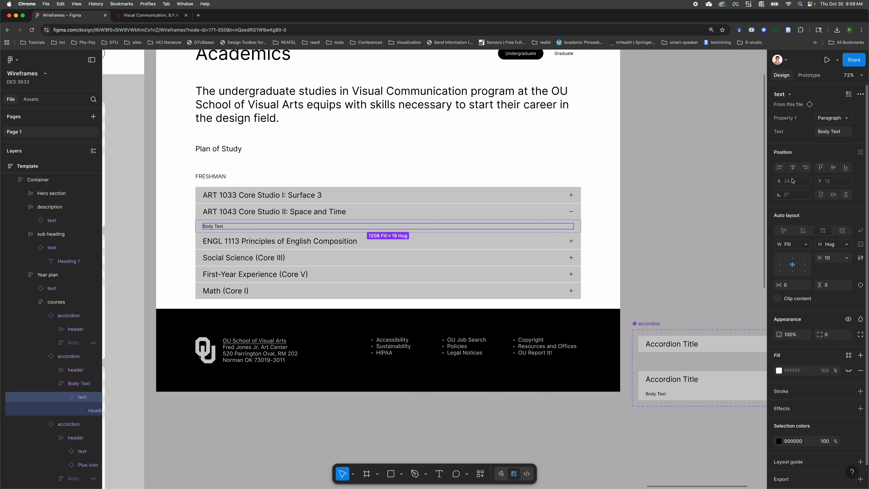
pyautogui.click(825, 133)
pyautogui.press('cmd+v')
pyautogui.press('Escape')
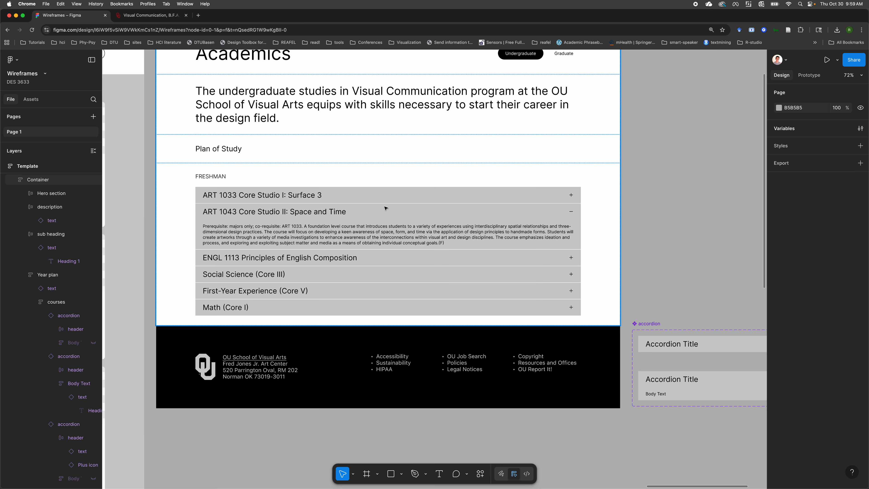
# Step: Set the ENGL 1113 Principles of English Composition accordion's Property 1 variant to opened
pyautogui.click(224, 258)
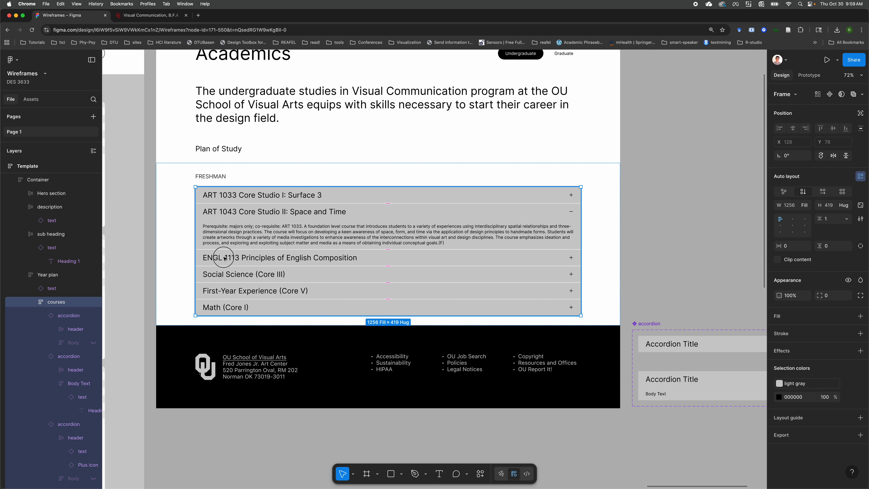
pyautogui.click(224, 257)
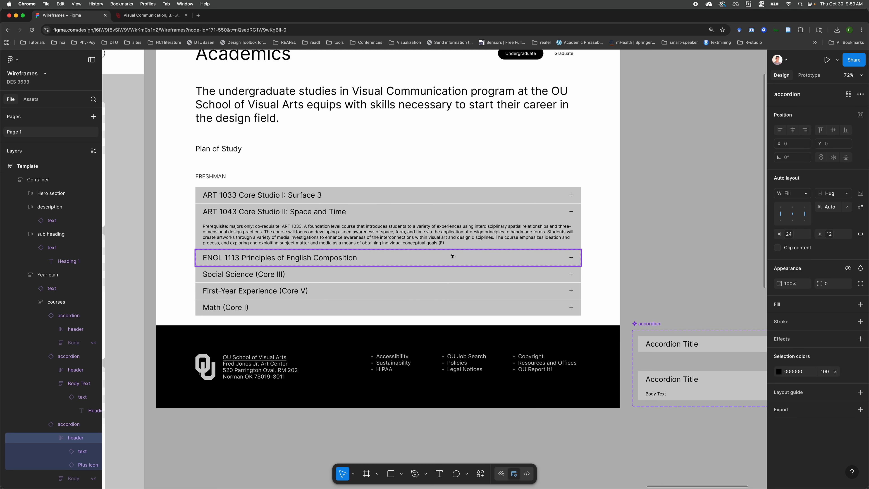
pyautogui.click(68, 428)
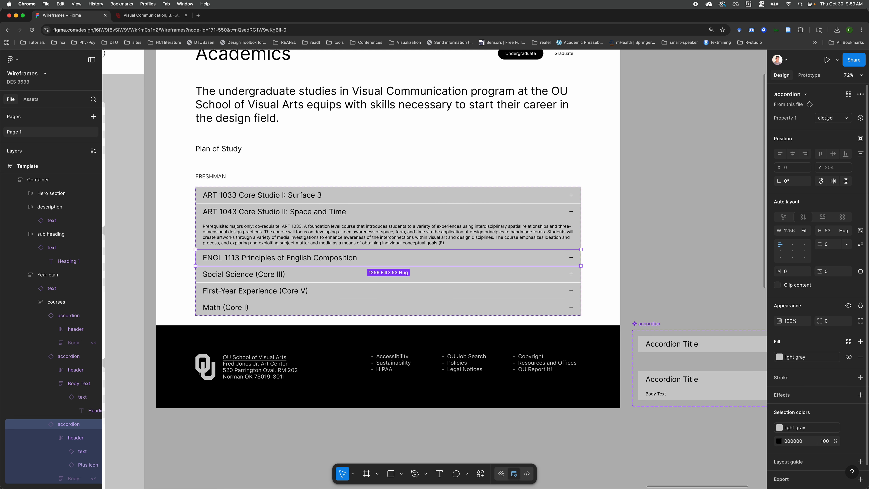
pyautogui.click(834, 119)
pyautogui.click(828, 128)
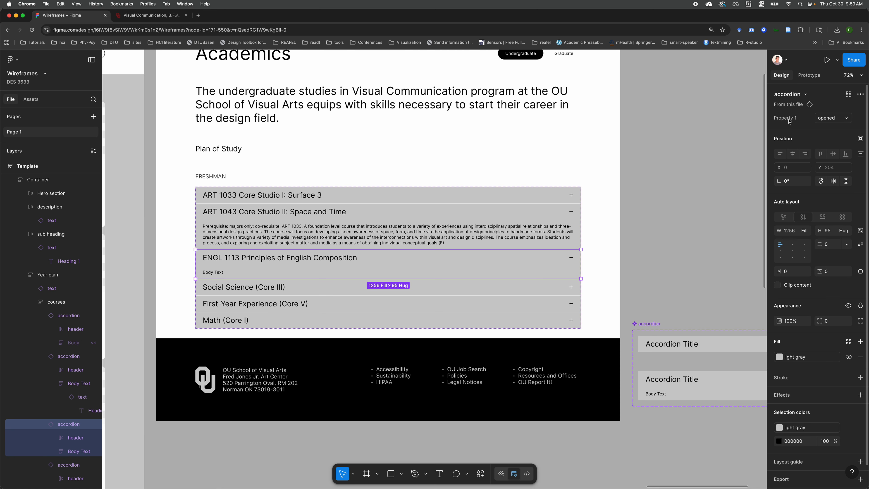
# Step: Copy the ENGL 1113 course description from the catalog and paste it as the ENGL 1113 accordion's body text in Figma
pyautogui.doubleClick(242, 273)
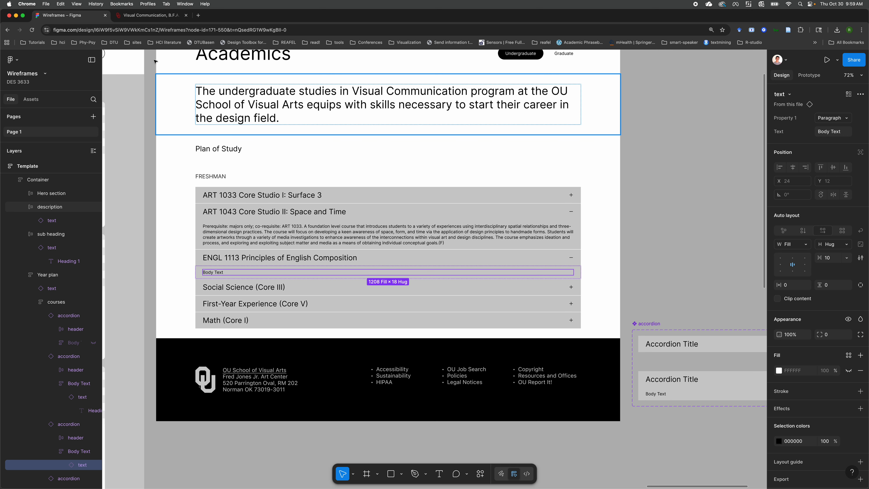
pyautogui.click(150, 16)
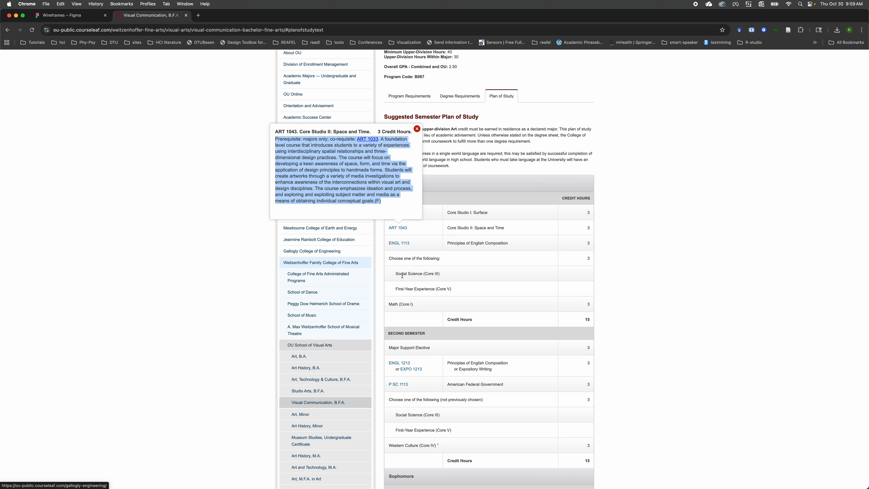
pyautogui.click(397, 243)
pyautogui.tripleClick(305, 201)
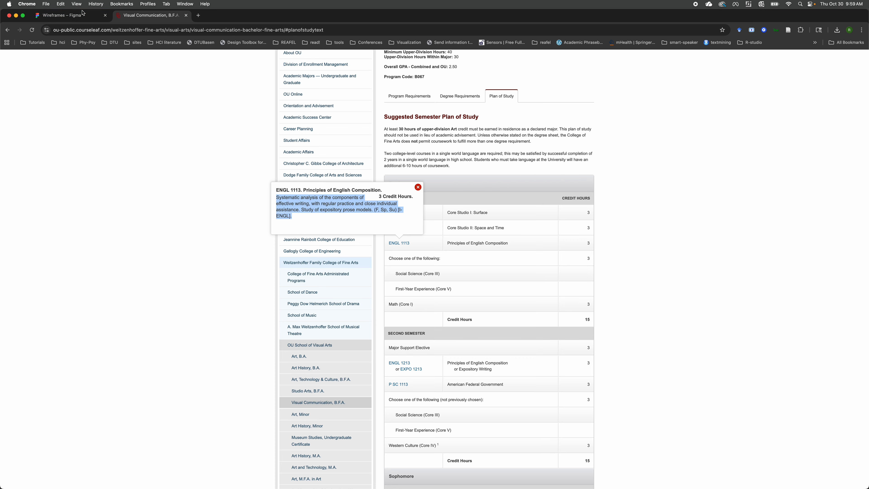
pyautogui.click(78, 16)
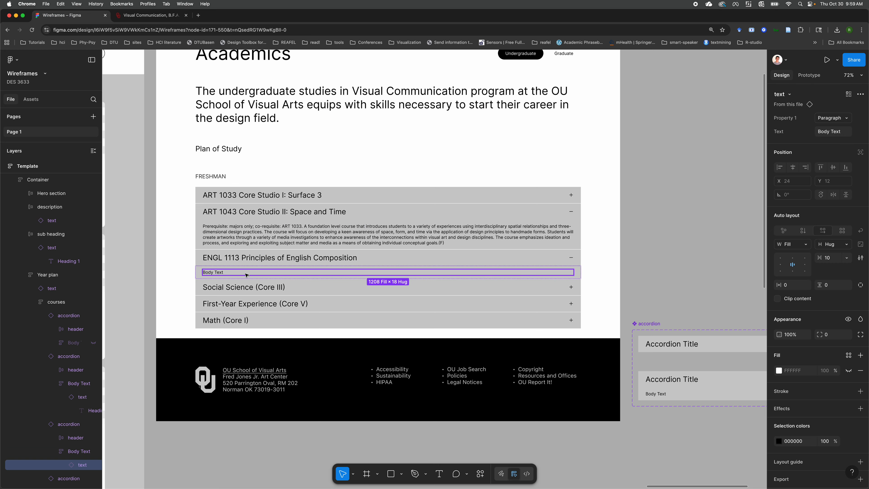
pyautogui.click(833, 132)
pyautogui.press('super+v')
pyautogui.click(656, 218)
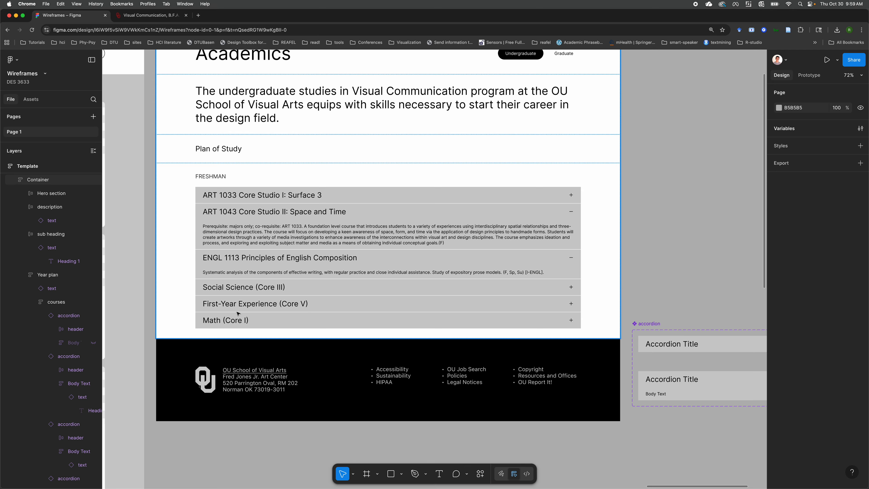
# Step: Set the ART 1043 Core Studio II: Space and Time accordion's Property 1 variant to closed
pyautogui.click(185, 176)
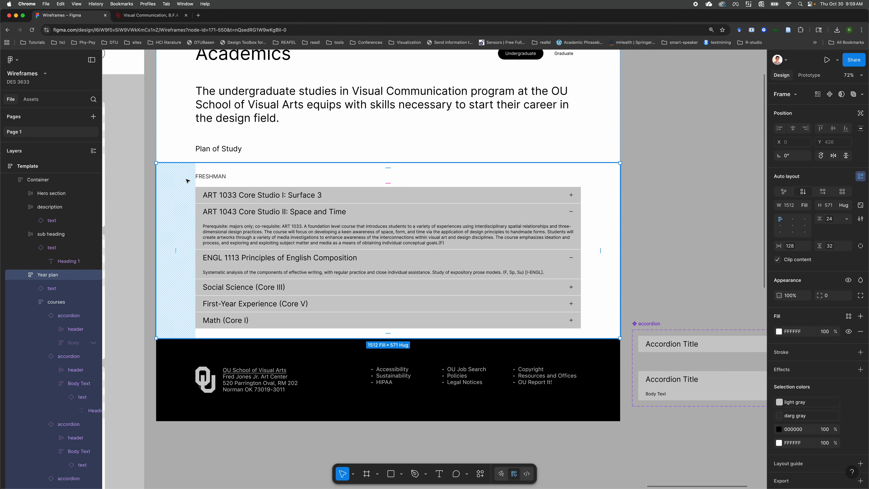
pyautogui.click(308, 211)
pyautogui.click(308, 210)
pyautogui.click(308, 210)
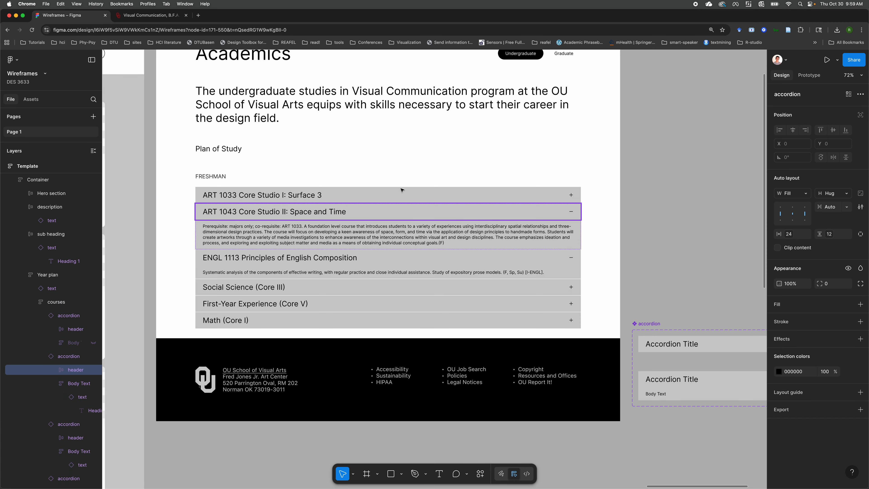
pyautogui.press('Escape')
pyautogui.click(547, 212)
pyautogui.click(550, 215)
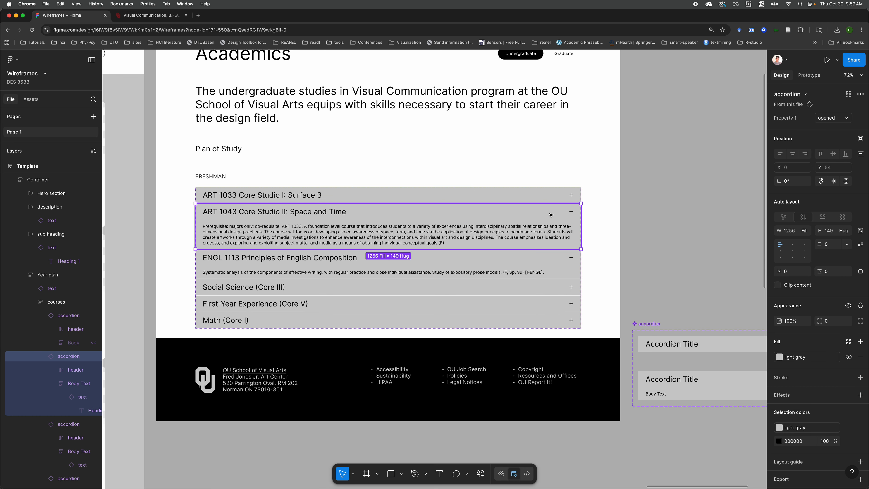
pyautogui.click(806, 94)
pyautogui.click(823, 94)
pyautogui.click(833, 118)
pyautogui.click(828, 110)
# Step: Set the ENGL 1113 accordion's Property 1 variant to closed
pyautogui.click(489, 237)
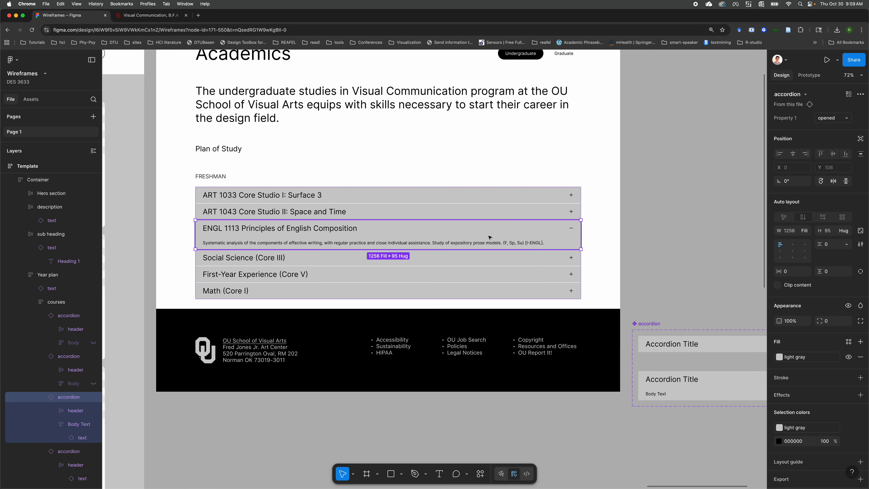
pyautogui.click(833, 117)
pyautogui.click(828, 110)
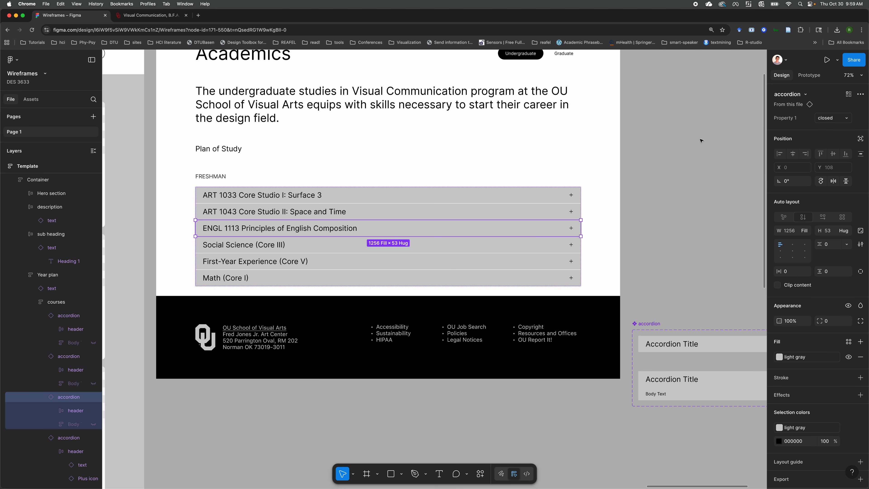
# Step: Preview the Wireframes prototype with nothing selected and return to the Figma design file
pyautogui.click(704, 70)
pyautogui.click(827, 60)
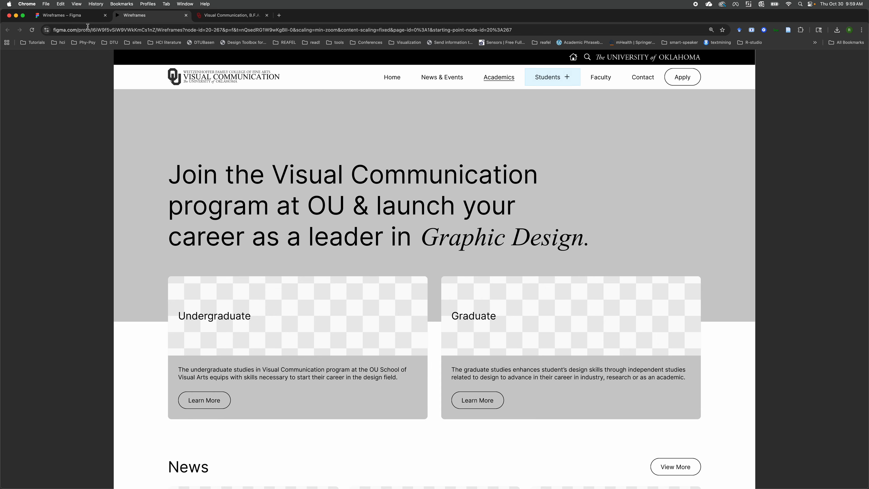
pyautogui.click(63, 16)
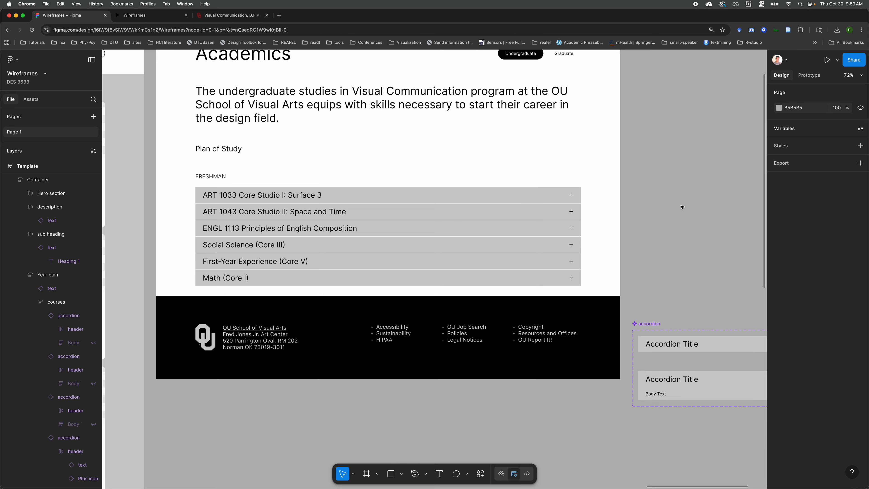
# Step: Link the Home button in the main nav bar component to the Home frame with an on-click Navigate to interaction
pyautogui.scroll(-3, 682, 207)
pyautogui.scroll(5, 682, 207)
pyautogui.scroll(-3, 682, 207)
pyautogui.scroll(-2, 681, 203)
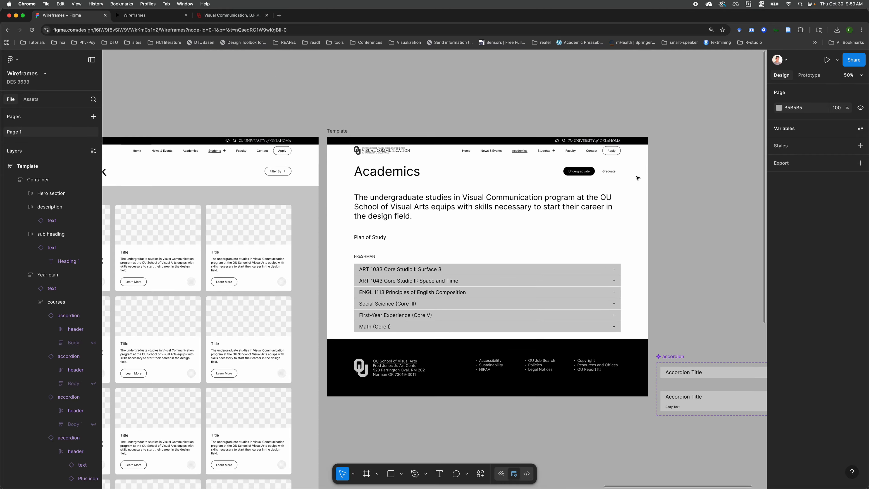
pyautogui.hscroll(-8, 340, 165)
pyautogui.scroll(2, 340, 165)
pyautogui.hscroll(-1, 340, 166)
pyautogui.scroll(-3, 340, 165)
pyautogui.hscroll(-5, 339, 166)
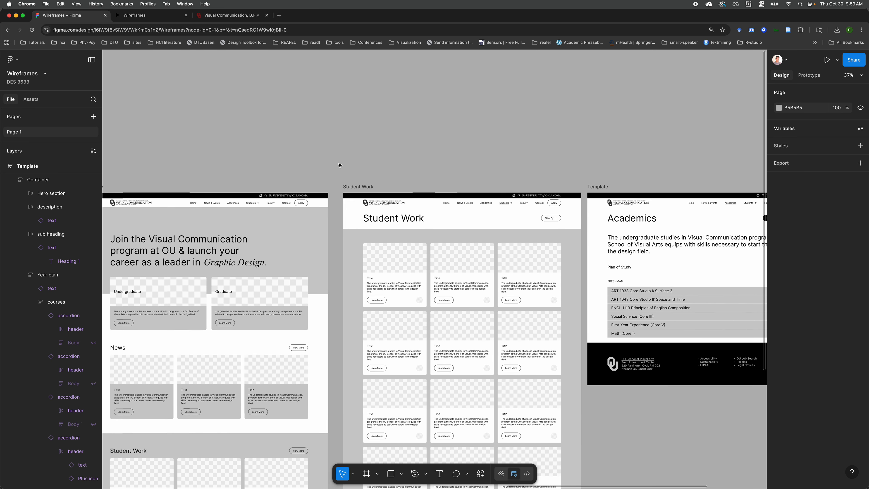
pyautogui.scroll(-2, 340, 165)
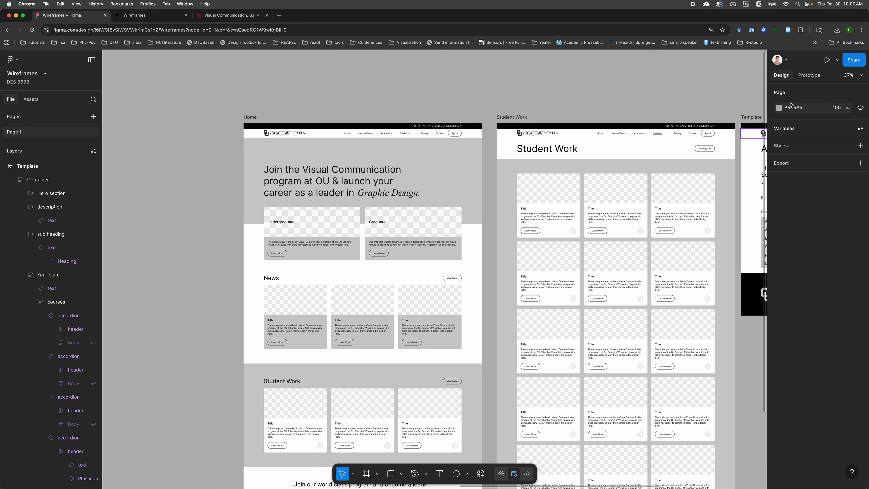
pyautogui.click(805, 78)
pyautogui.hscroll(-20, 354, 180)
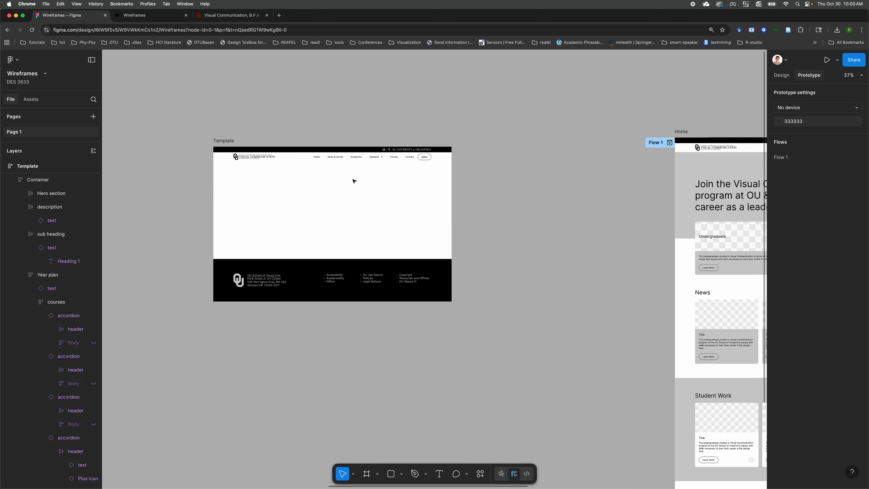
pyautogui.scroll(10, 288, 191)
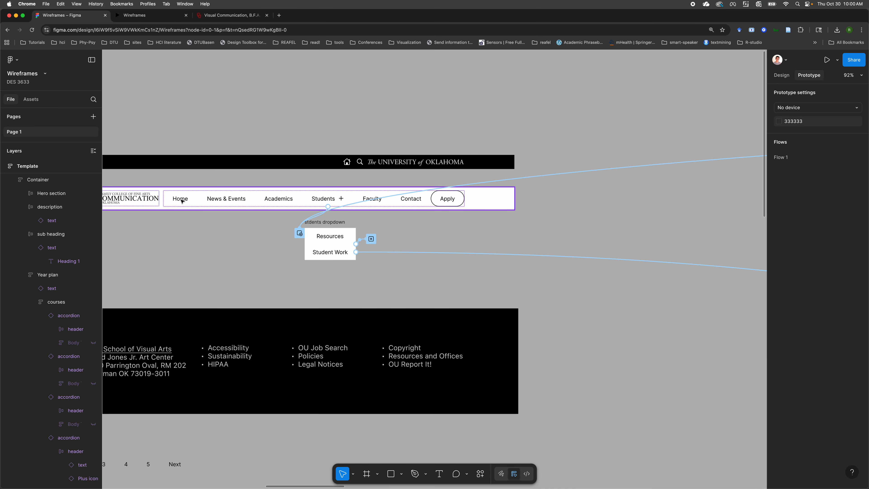
pyautogui.doubleClick(182, 201)
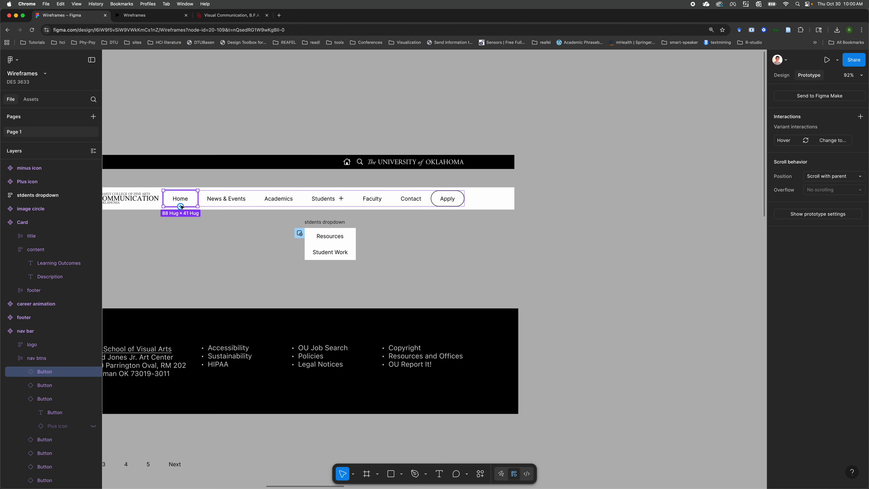
pyautogui.scroll(-10, 182, 206)
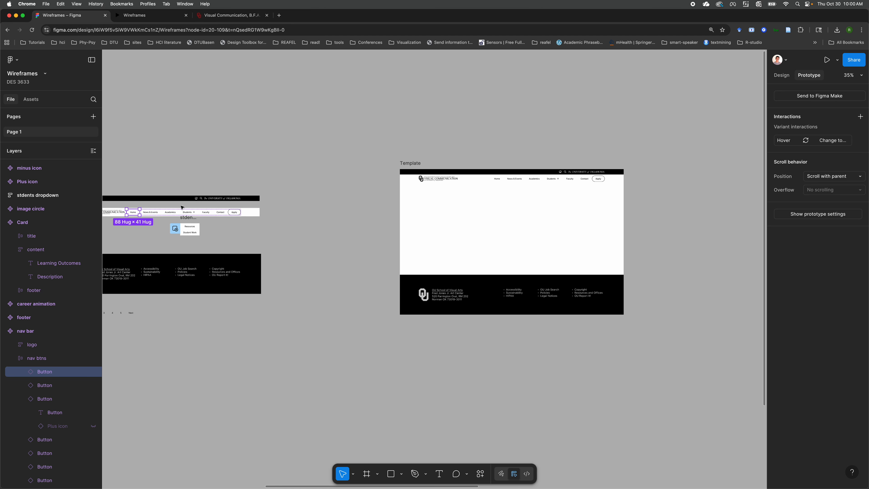
pyautogui.scroll(-1, 182, 207)
pyautogui.moveTo(156, 210); pyautogui.dragTo(600, 182)
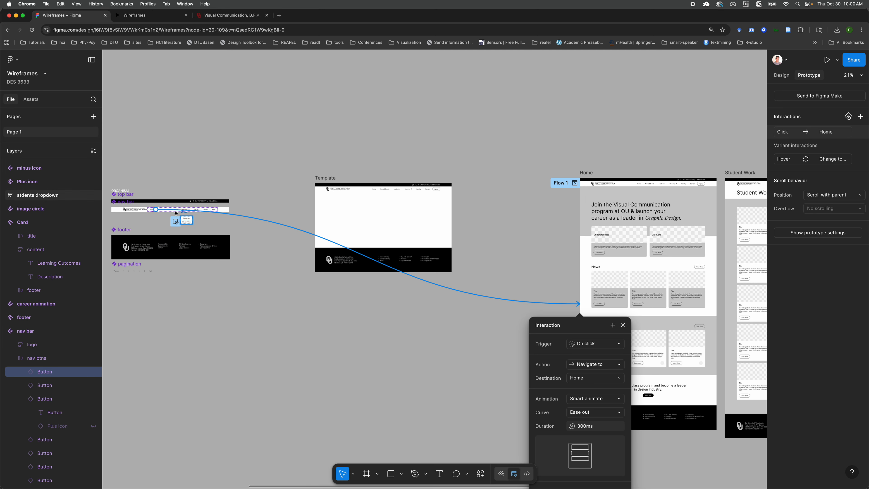
# Step: Link the nav bar component's Academics button to the Template frame holding the Academics page with an on-click Navigate to interaction
pyautogui.scroll(5, 159, 215)
pyautogui.click(205, 203)
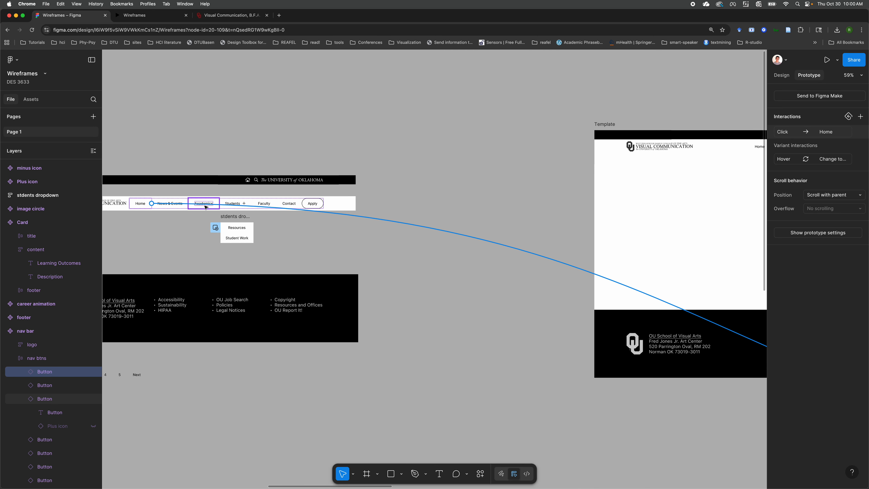
pyautogui.moveTo(204, 199); pyautogui.dragTo(609, 205)
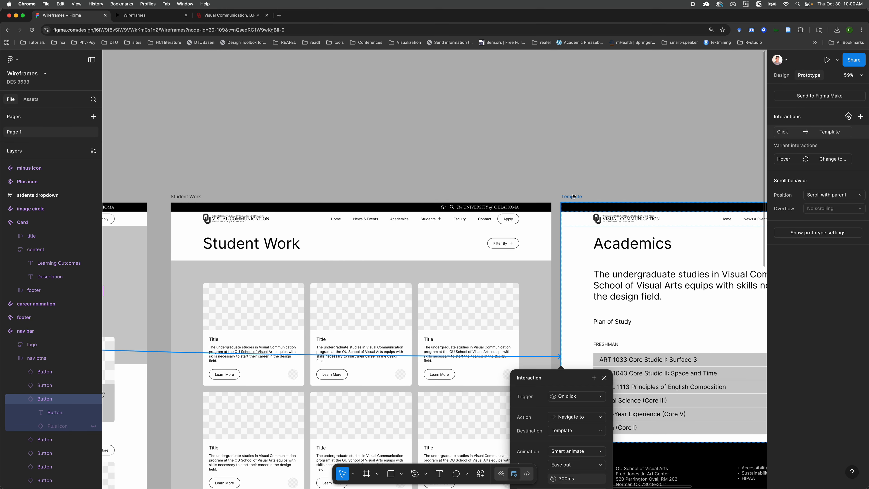
# Step: Rename the Template frame that holds the Academics page as "Academics"
pyautogui.click(572, 196)
pyautogui.write('Academics')
pyautogui.press('Return')
pyautogui.click(601, 154)
pyautogui.hscroll(5, 601, 154)
pyautogui.hscroll(3, 600, 154)
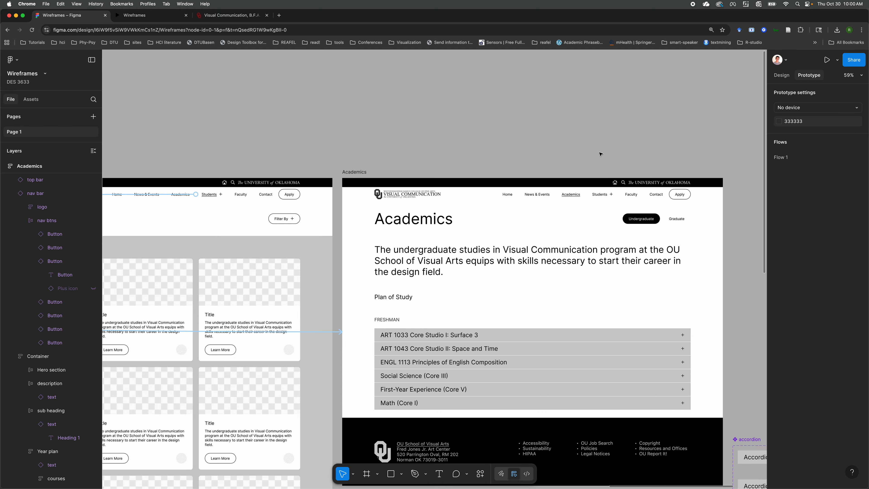
# Step: Test the Home and Academics navigation links in the Wireframes prototype, and return to the nav bar component in the Figma design file
pyautogui.click(142, 15)
pyautogui.click(283, 194)
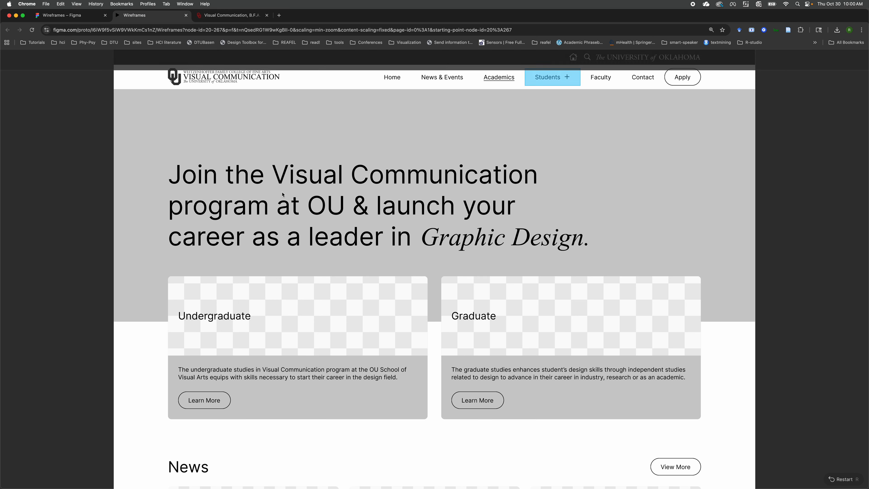
pyautogui.click(459, 118)
pyautogui.click(692, 256)
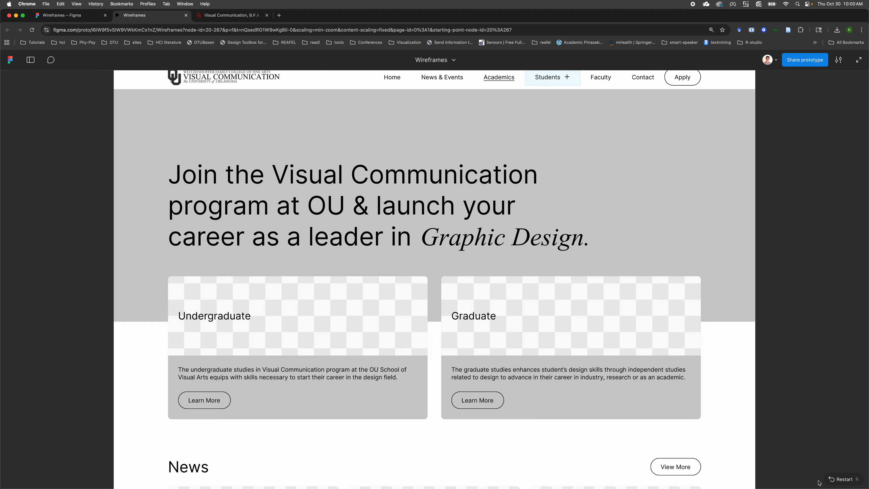
pyautogui.click(500, 80)
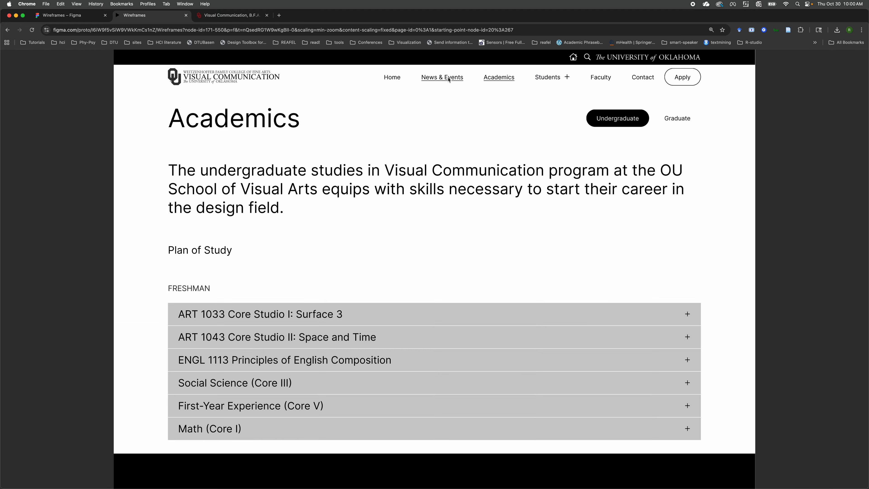
pyautogui.click(393, 82)
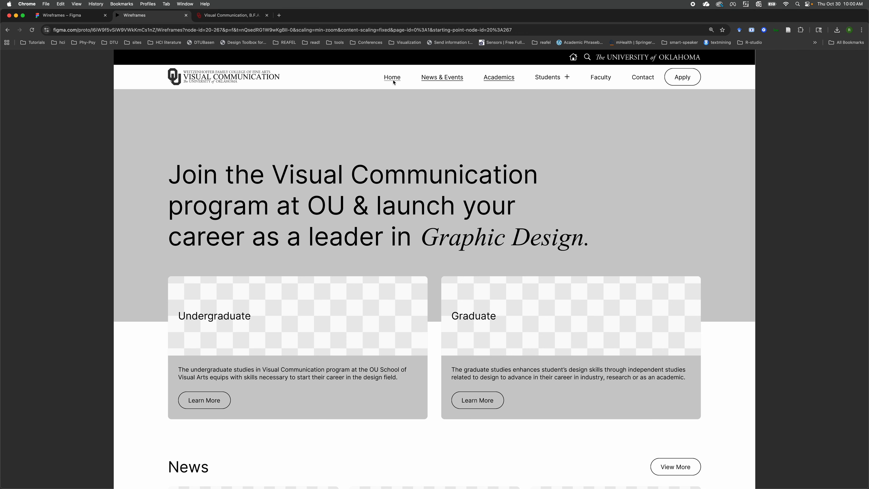
pyautogui.click(502, 81)
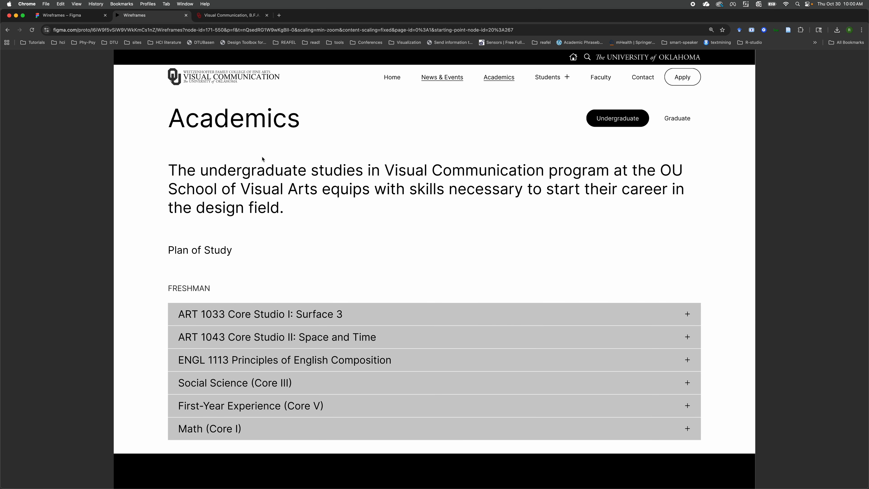
pyautogui.click(392, 81)
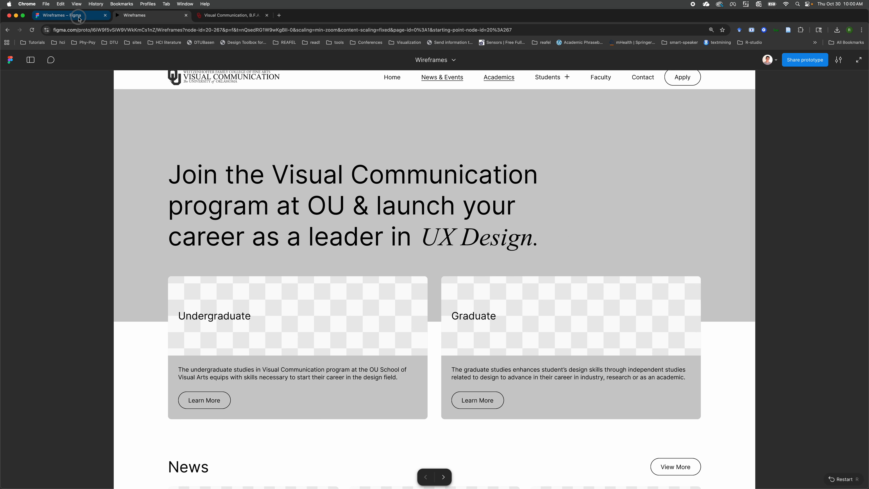
pyautogui.click(61, 15)
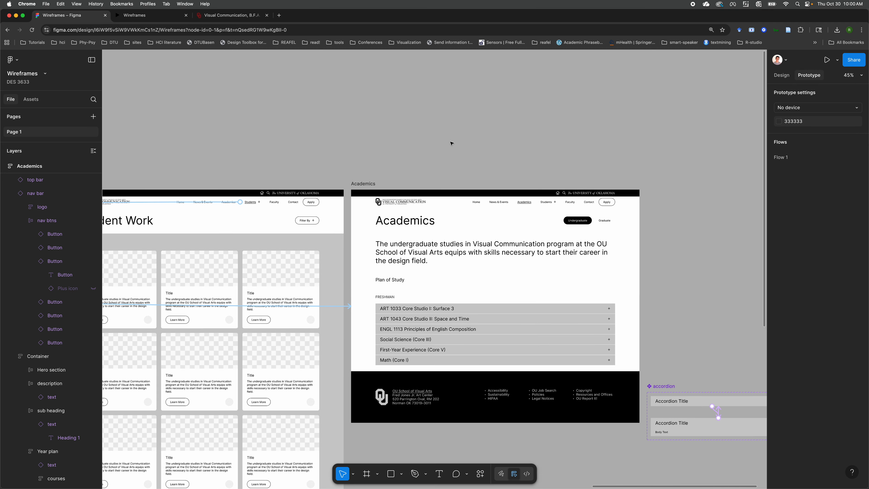
pyautogui.hscroll(-12, 378, 155)
pyautogui.hscroll(-10, 378, 155)
pyautogui.scroll(5, 378, 156)
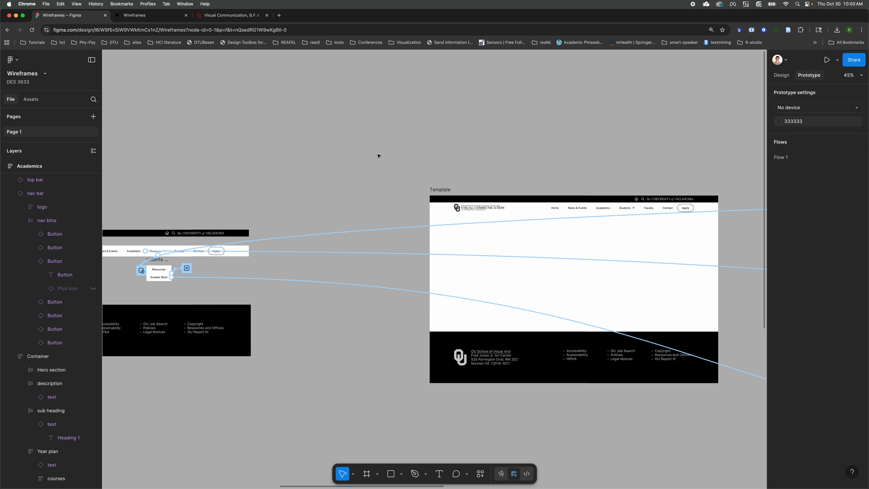
# Step: Inspect the overlay settings of the click interaction that opens the students dropdown
pyautogui.scroll(3, 379, 156)
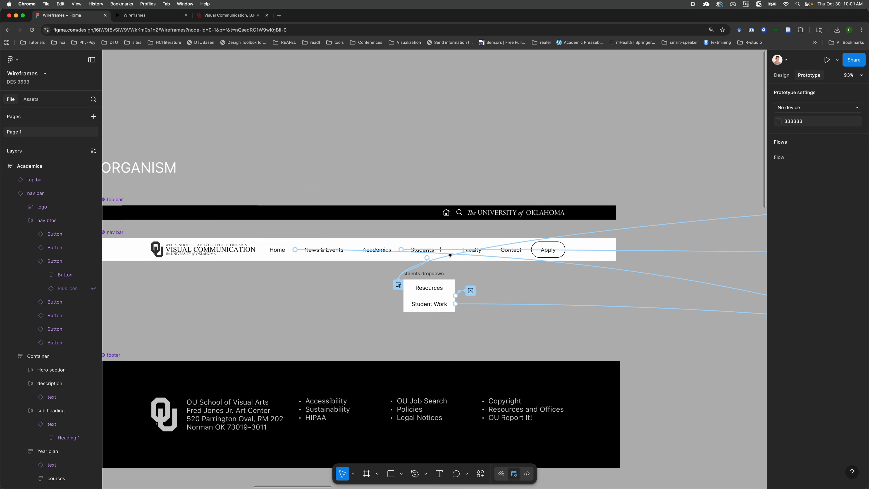
pyautogui.hscroll(5, 626, 258)
pyautogui.click(601, 227)
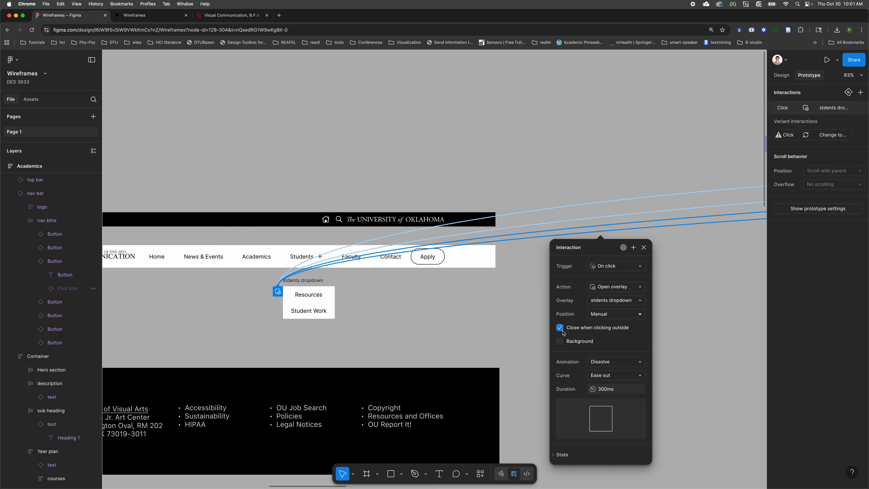
pyautogui.click(513, 164)
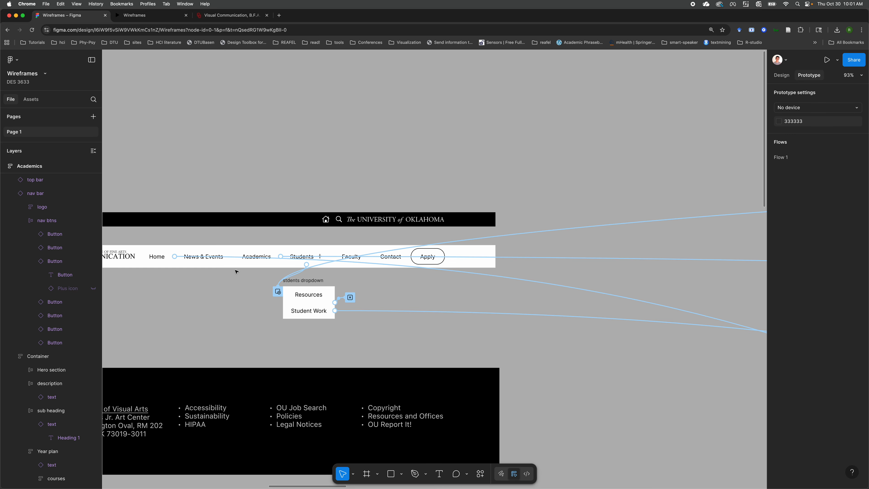
# Step: Set the animation of the nav bar Home button's click interaction to Instant
pyautogui.click(197, 257)
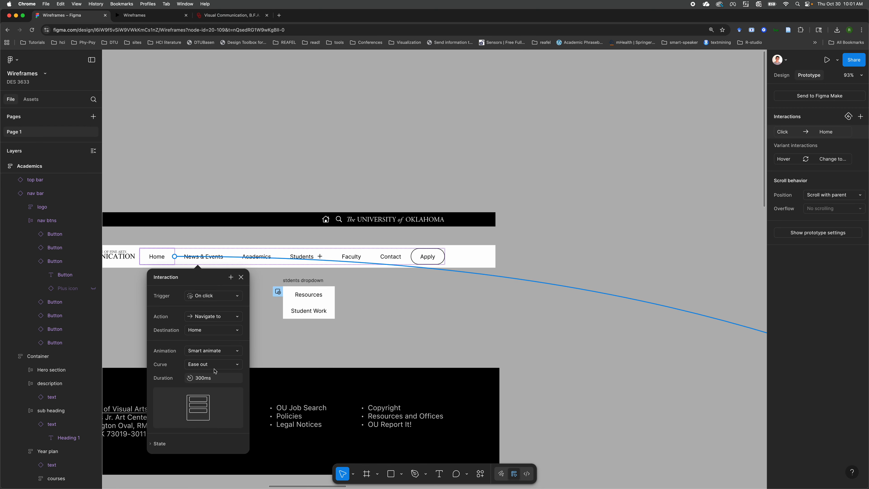
pyautogui.click(223, 354)
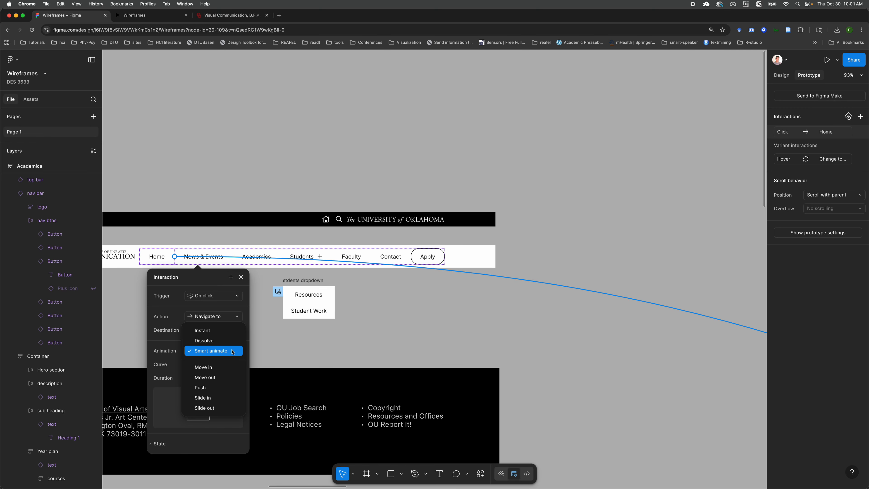
pyautogui.click(212, 330)
pyautogui.click(239, 158)
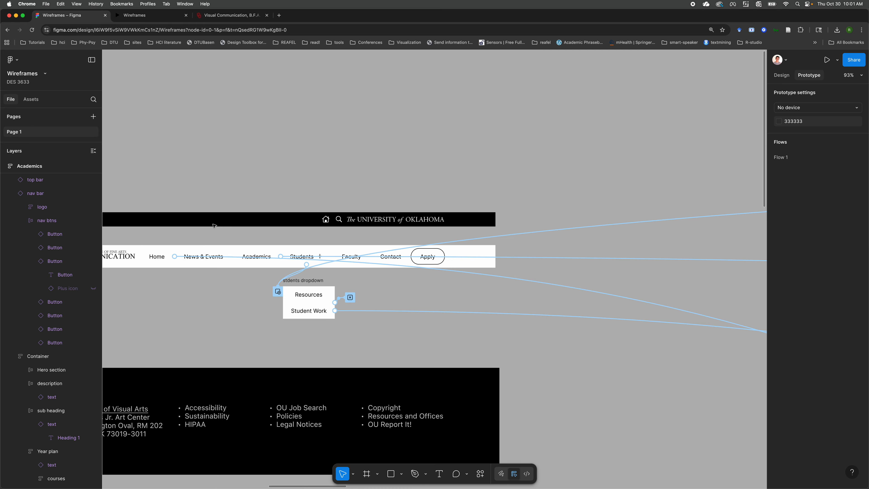
# Step: Set the animation of the nav bar Academics button's click interaction to Instant
pyautogui.click(289, 258)
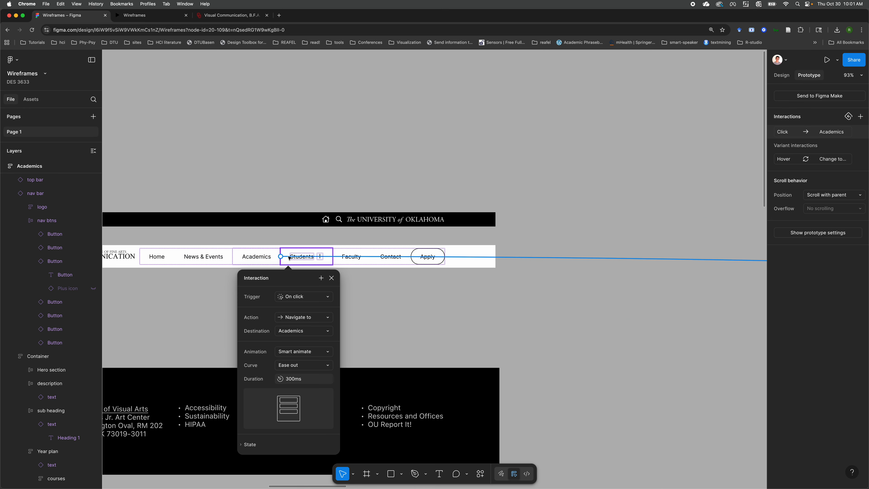
pyautogui.click(323, 352)
pyautogui.click(301, 333)
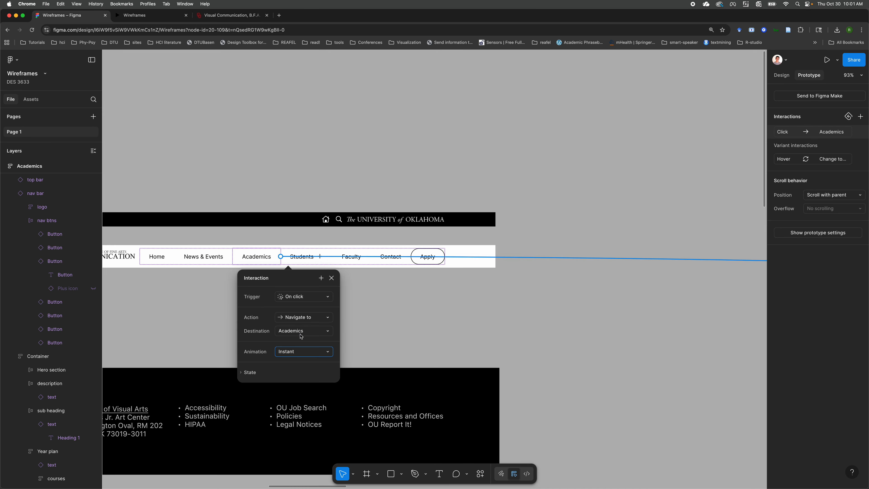
pyautogui.click(357, 141)
# Step: Switch to the prototype preview, try the Academics link, and restart the prototype
pyautogui.scroll(5, 366, 196)
pyautogui.scroll(-5, 366, 196)
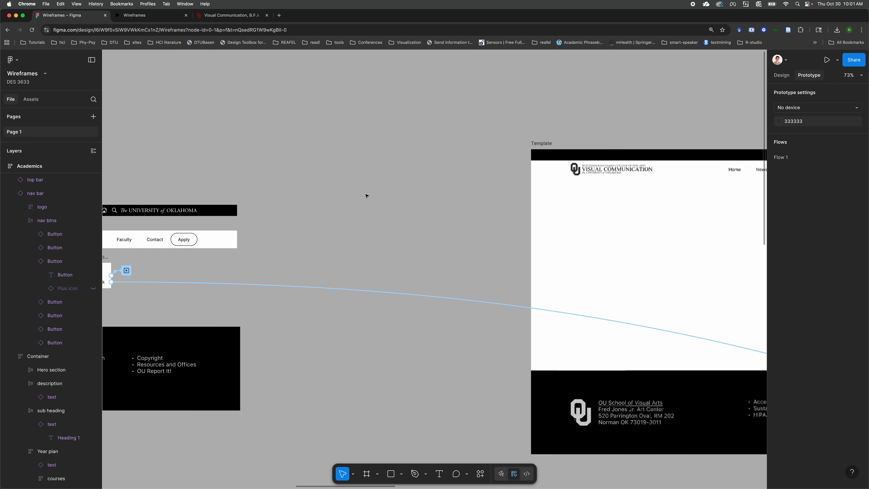
pyautogui.hscroll(15, 366, 196)
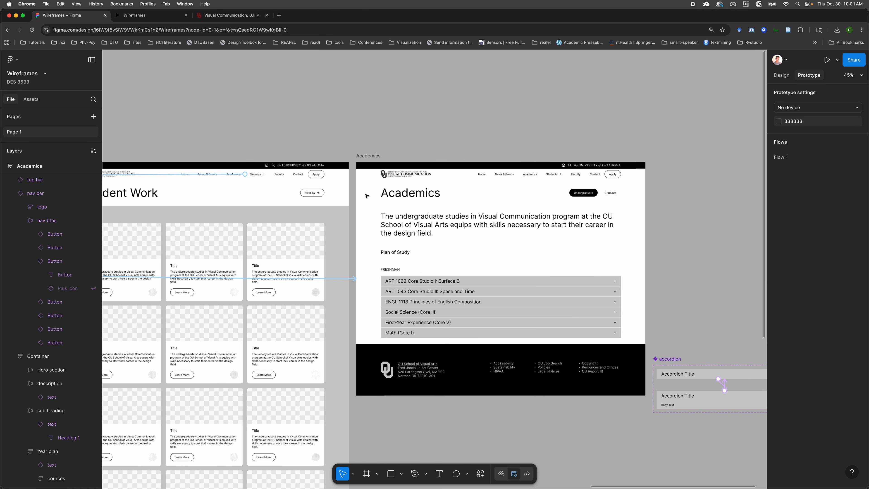
pyautogui.click(153, 15)
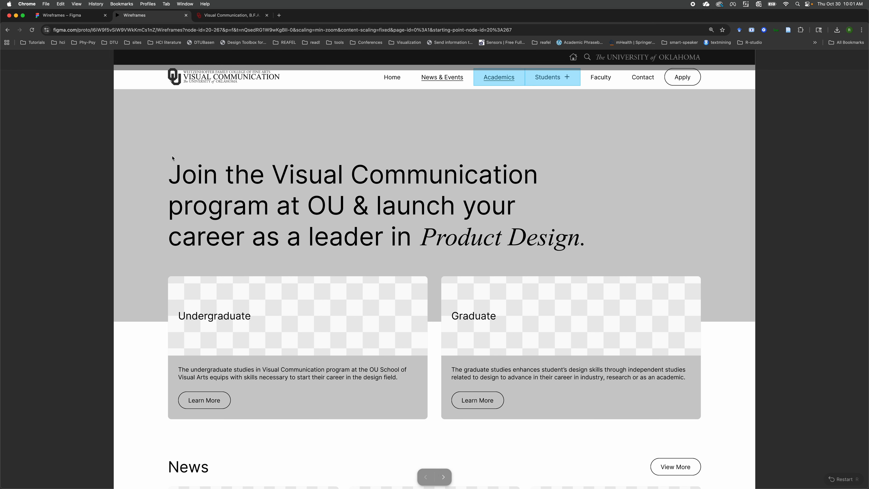
pyautogui.click(499, 79)
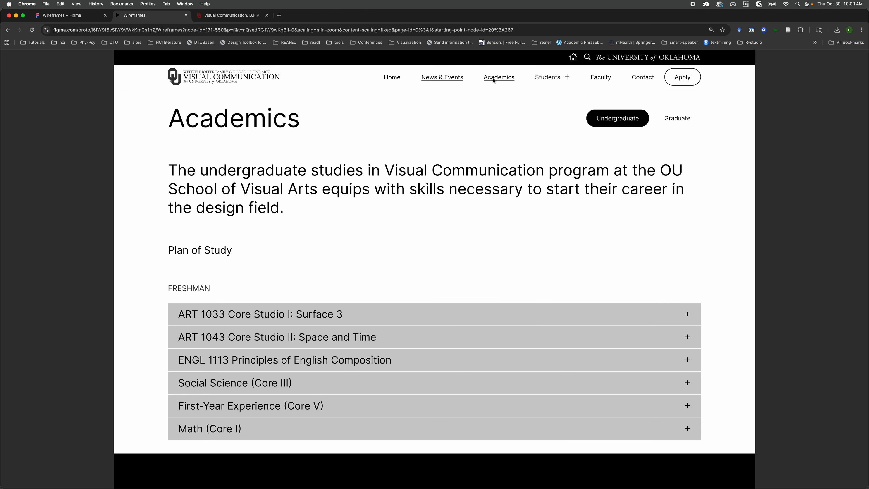
pyautogui.click(833, 378)
pyautogui.click(837, 479)
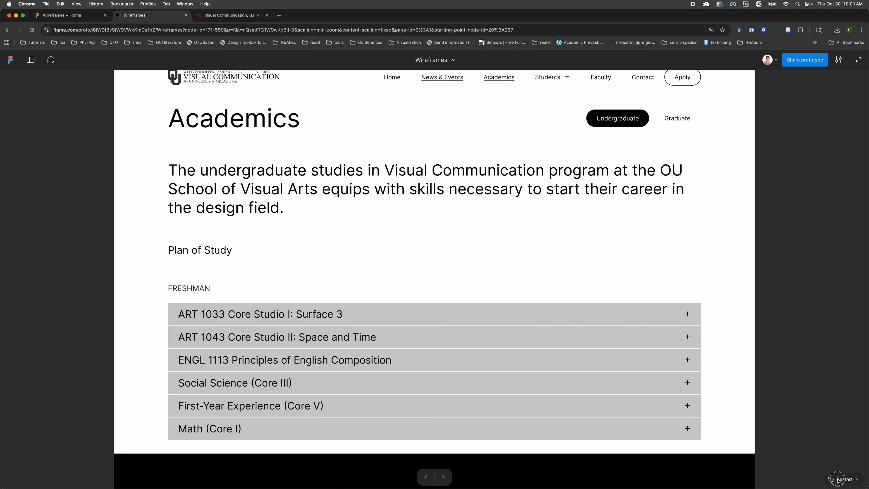
# Step: Test navigating back and forth between the Academics and Home pages in the prototype
pyautogui.click(498, 80)
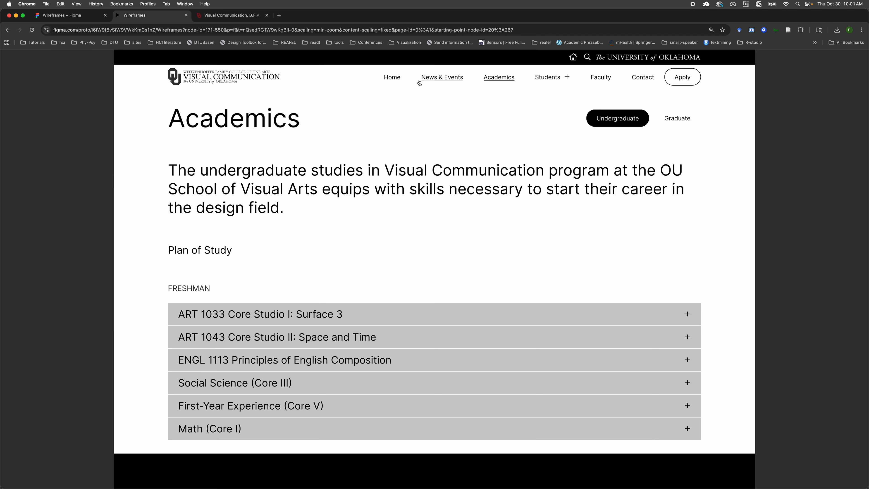
pyautogui.click(392, 79)
pyautogui.click(500, 82)
pyautogui.click(390, 80)
pyautogui.click(504, 84)
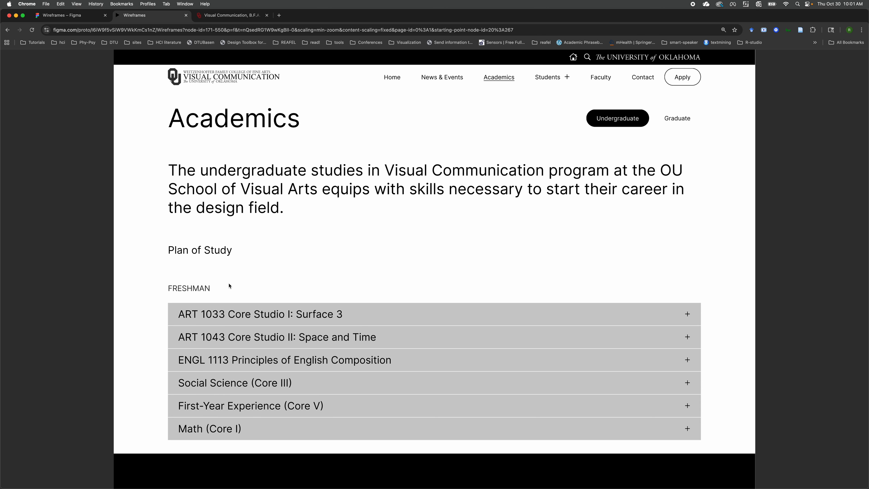
# Step: Test expanding and collapsing the ART 1033 and ART 1043 accordions under Freshman on the Academics page
pyautogui.scroll(3, 252, 235)
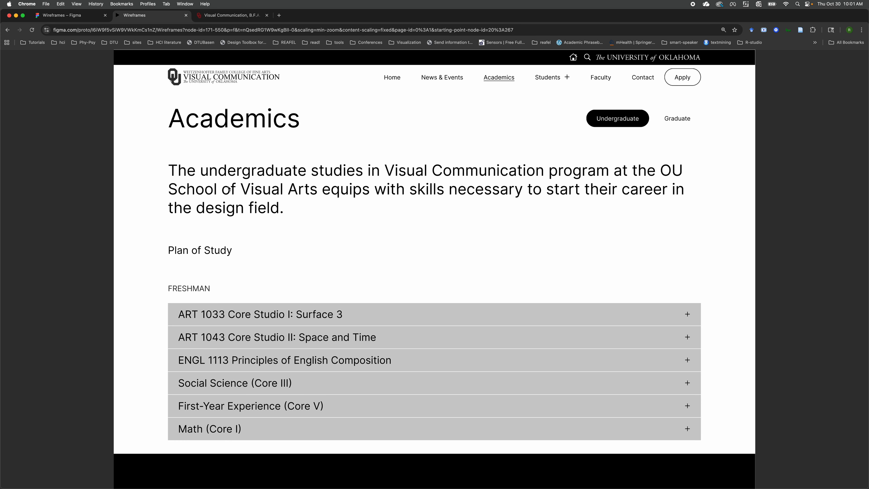
pyautogui.scroll(-3, 245, 287)
pyautogui.scroll(3, 244, 288)
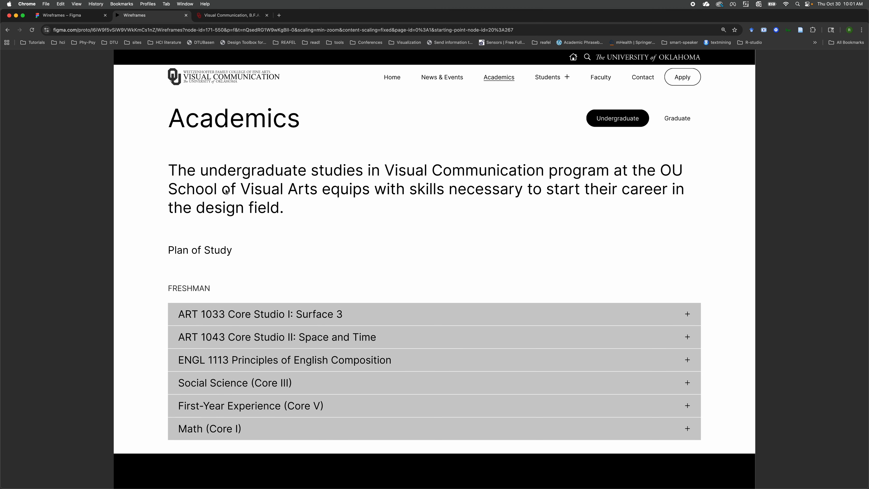
pyautogui.click(108, 209)
pyautogui.click(229, 316)
pyautogui.click(228, 314)
pyautogui.click(236, 338)
pyautogui.click(236, 338)
pyautogui.click(242, 310)
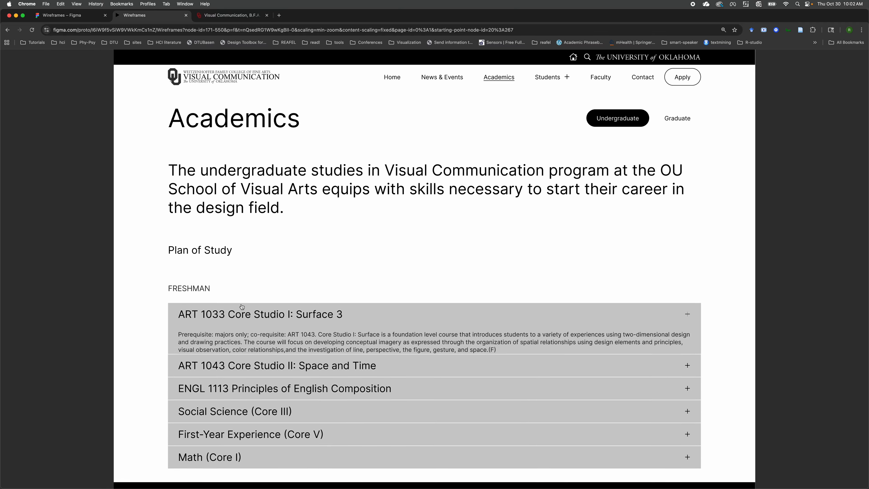
pyautogui.click(237, 365)
pyautogui.click(241, 313)
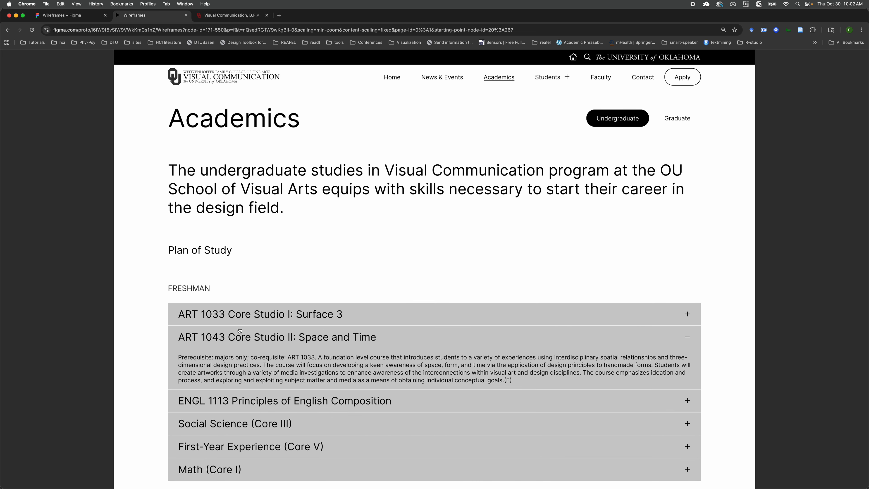
pyautogui.click(238, 336)
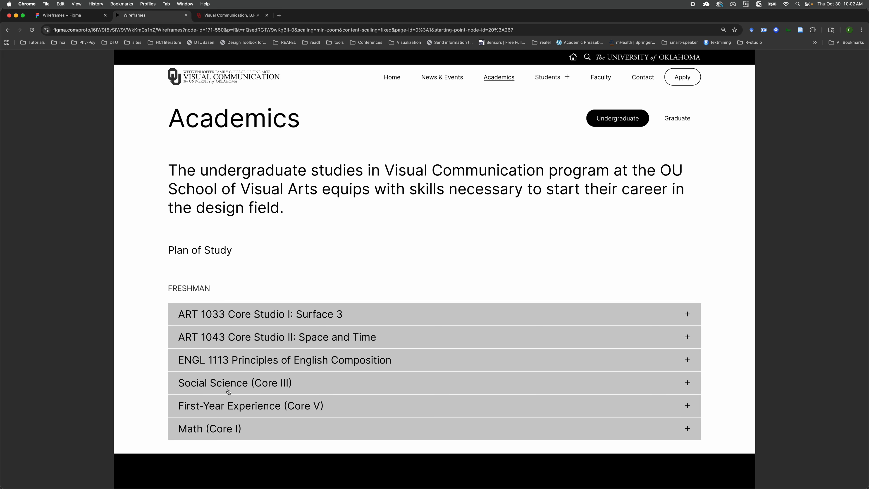
pyautogui.click(293, 243)
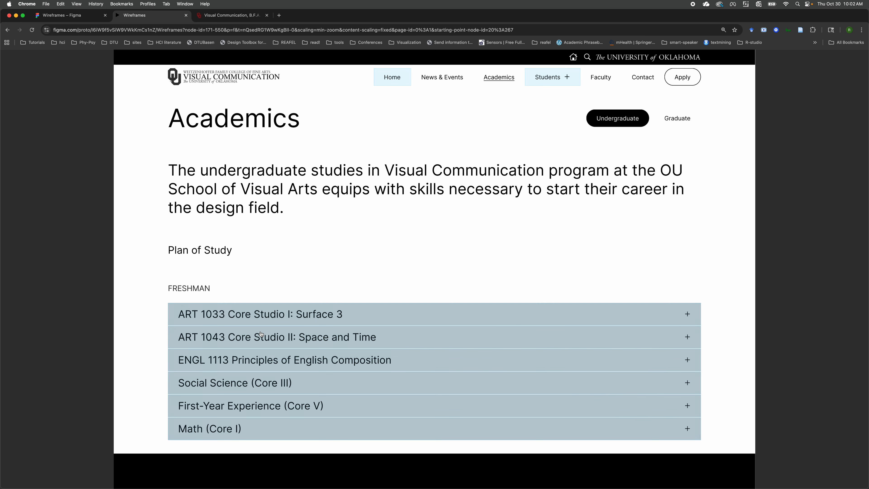
pyautogui.scroll(-2, 151, 307)
pyautogui.click(97, 307)
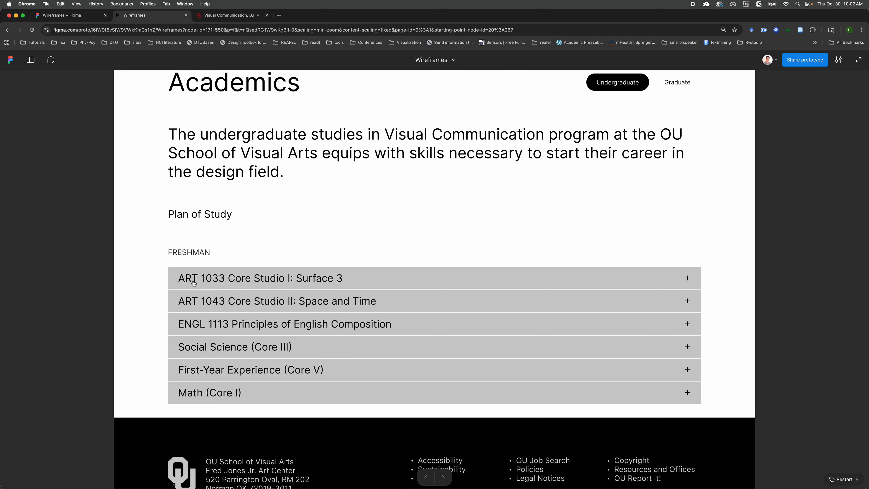
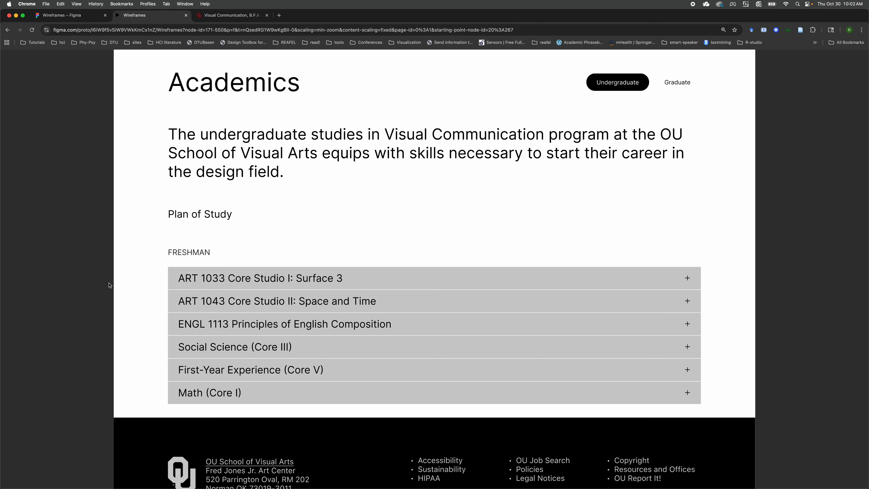
# Step: Switch to the Visual Communication catalog page and close the ENGL 1113 pop-up to review the plan of study
pyautogui.click(221, 15)
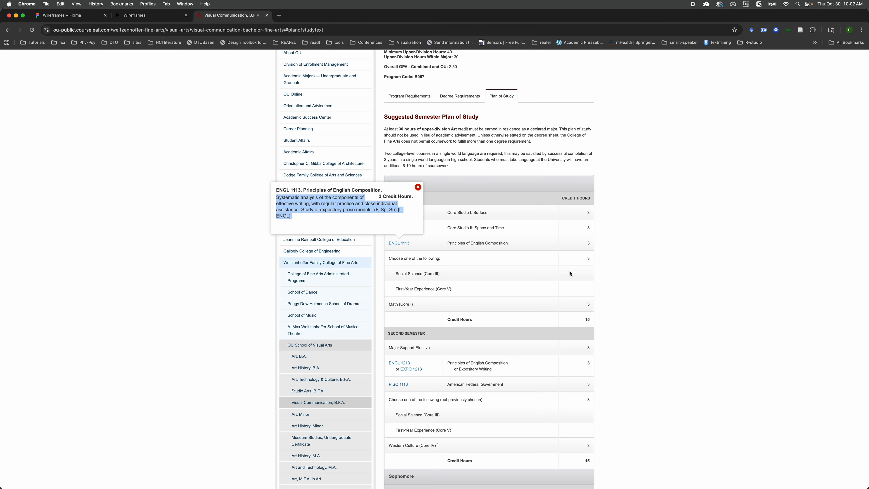
pyautogui.click(699, 230)
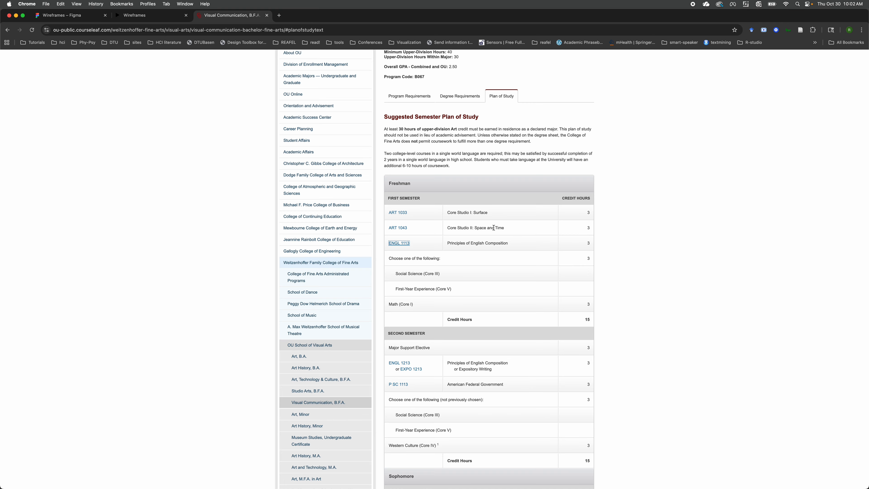
pyautogui.click(703, 178)
# Step: Return to the Wireframes design file and duplicate the title text inside the closed accordion variant's header
pyautogui.click(143, 15)
pyautogui.click(68, 15)
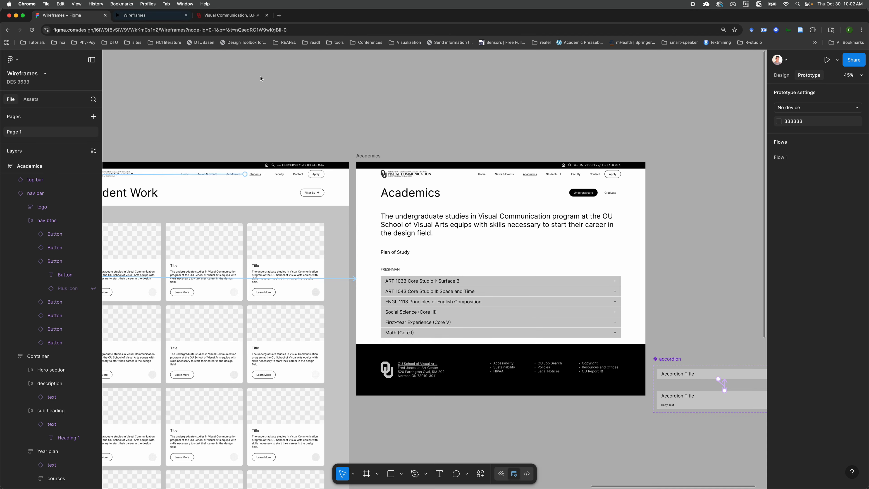
pyautogui.hscroll(10, 387, 223)
pyautogui.scroll(-3, 386, 222)
pyautogui.scroll(5, 387, 224)
pyautogui.scroll(-2, 387, 225)
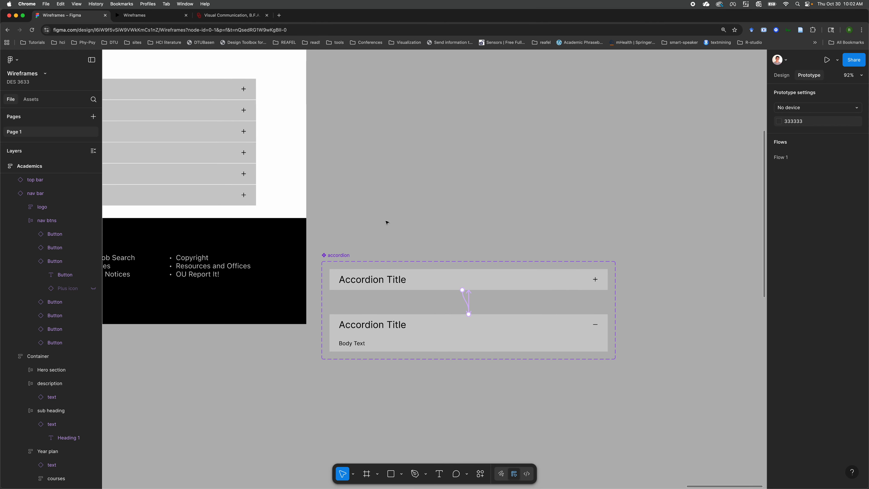
pyautogui.doubleClick(386, 285)
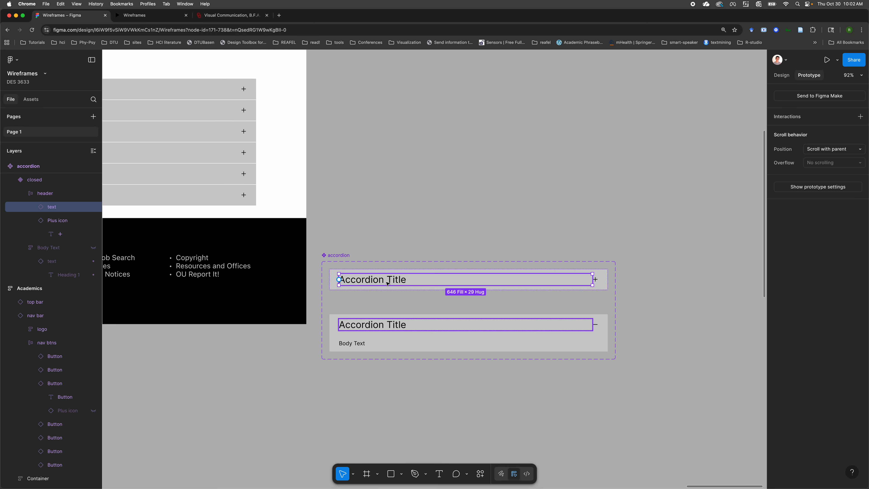
pyautogui.press('Return')
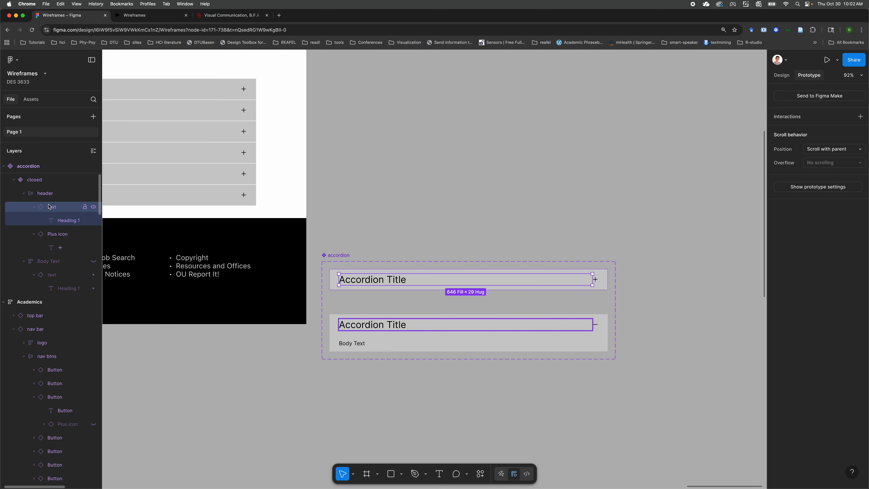
pyautogui.press('super+d')
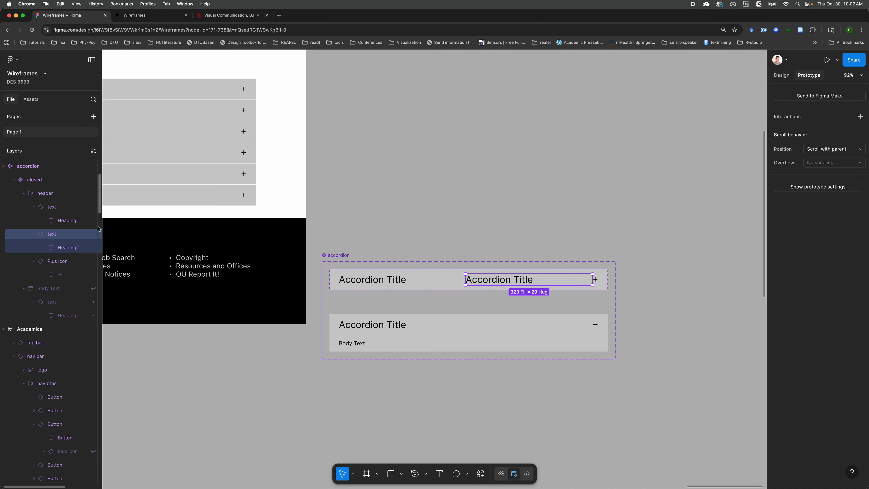
# Step: Rename the first text layer in the closed accordion's header to "course number"
pyautogui.click(53, 207)
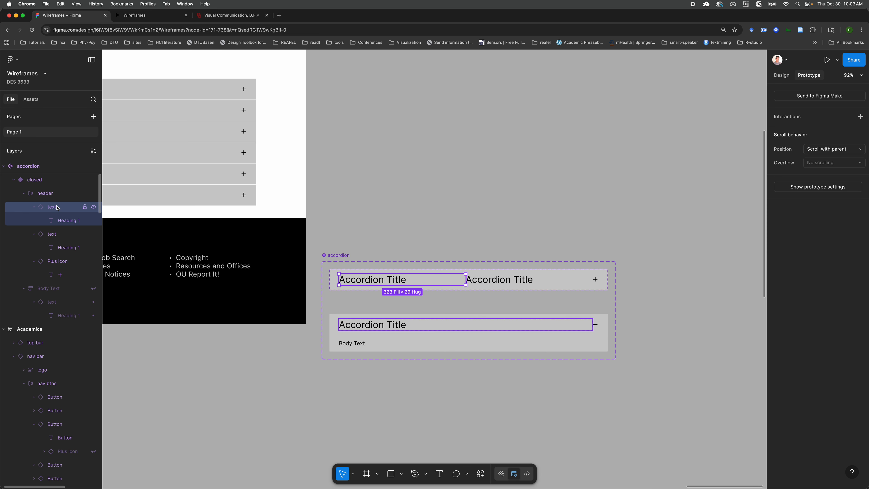
pyautogui.doubleClick(57, 208)
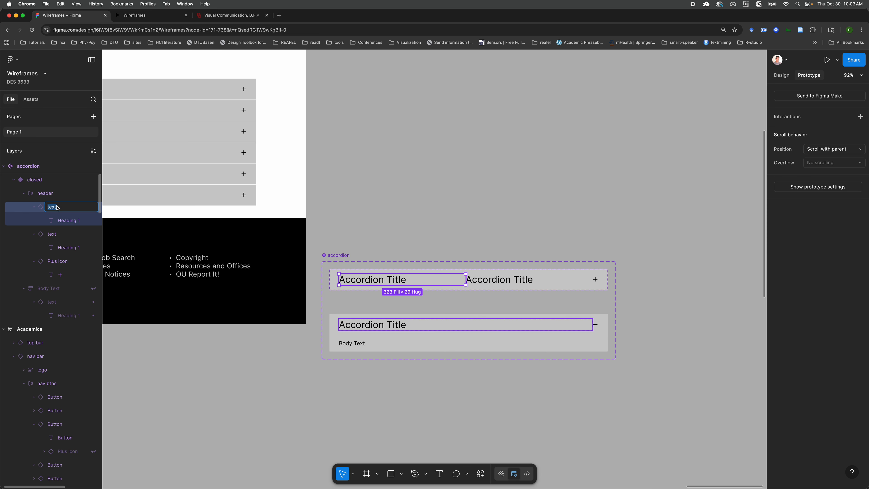
pyautogui.write('course number')
pyautogui.press('Return')
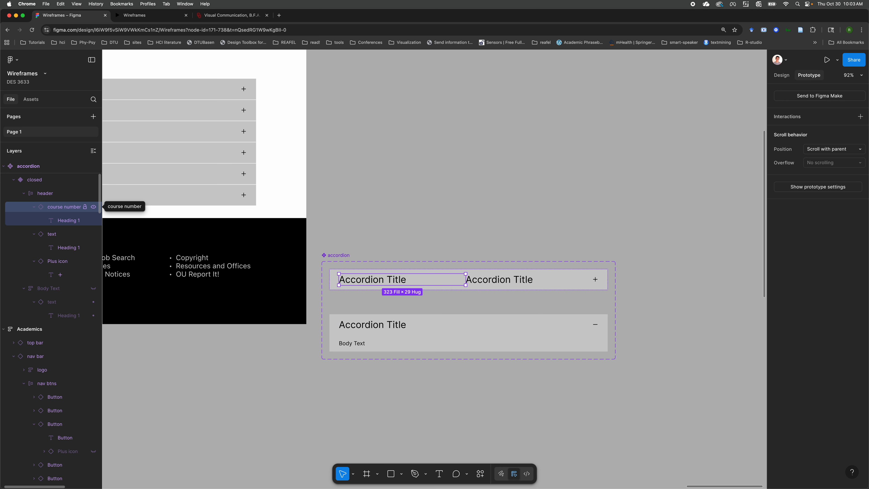
# Step: Rename the second text layer in the closed accordion's header to "course title" and leave it selected
pyautogui.doubleClick(64, 235)
pyautogui.write('course title')
pyautogui.press('Return')
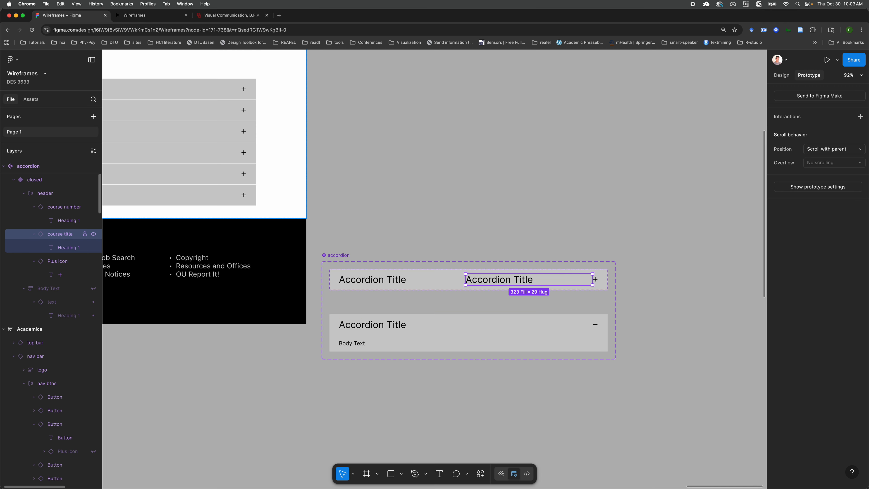
pyautogui.doubleClick(55, 262)
pyautogui.click(66, 233)
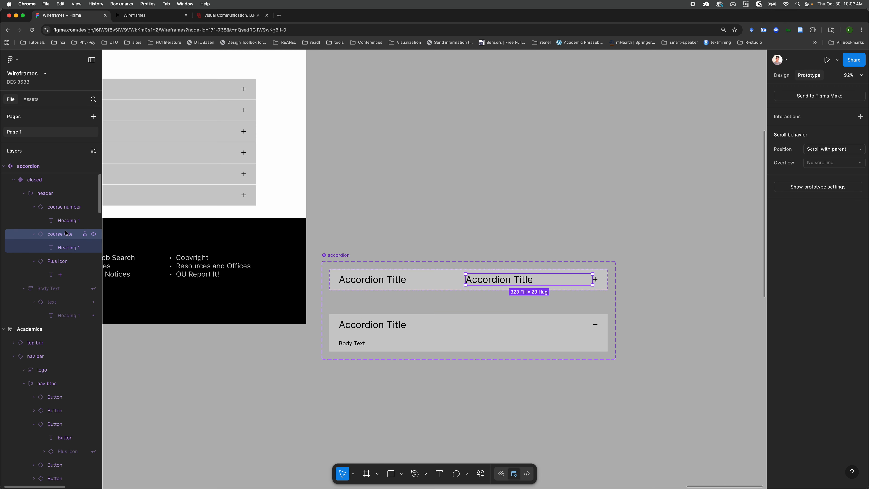
# Step: Duplicate the course title text in the closed accordion's header and rename the copy "credit"
pyautogui.press('super+d')
pyautogui.doubleClick(61, 261)
pyautogui.write('credit')
pyautogui.press('Return')
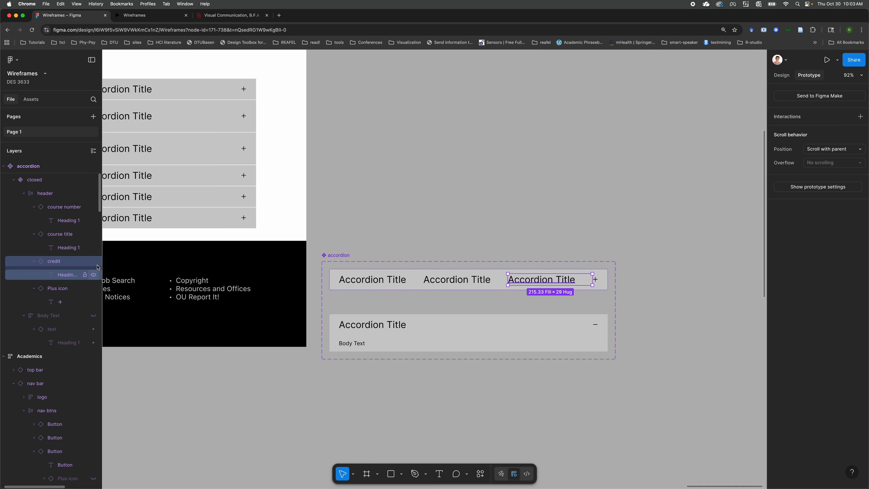
# Step: Show the design properties of the closed header's course number text and open its text value for editing
pyautogui.click(68, 221)
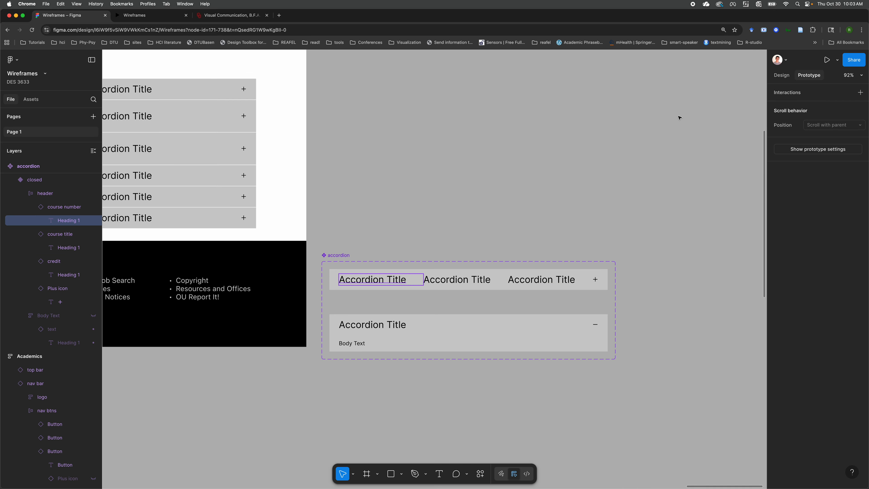
pyautogui.click(781, 75)
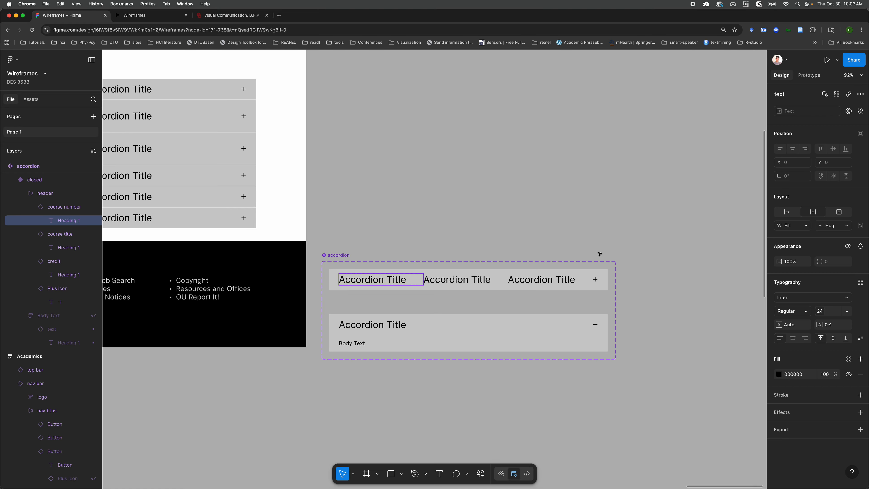
pyautogui.press('Escape')
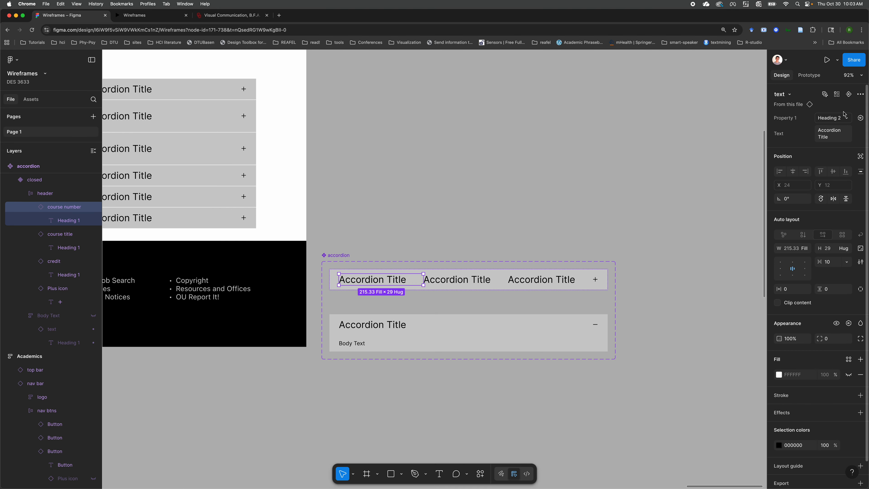
pyautogui.click(831, 132)
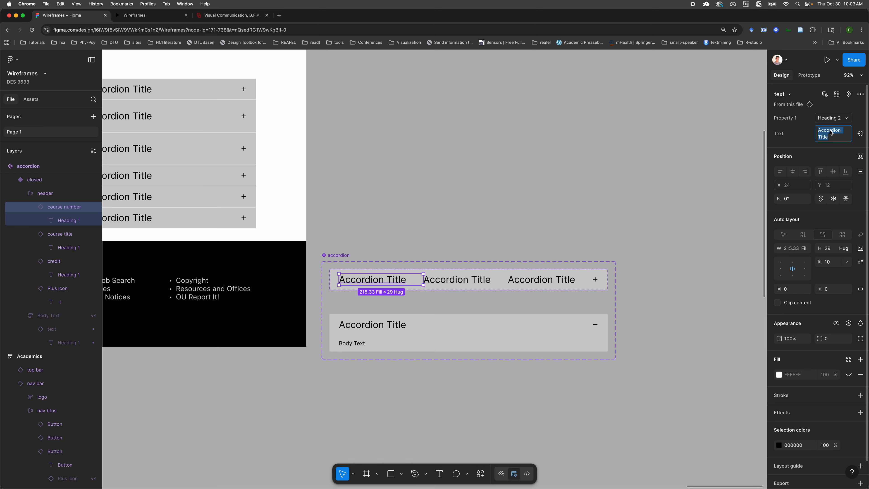
pyautogui.click(467, 219)
# Step: Remove the course title from the first FRESHMAN row's course number text, leaving only "ART 1033"
pyautogui.hscroll(-10, 468, 220)
pyautogui.hscroll(-8, 468, 219)
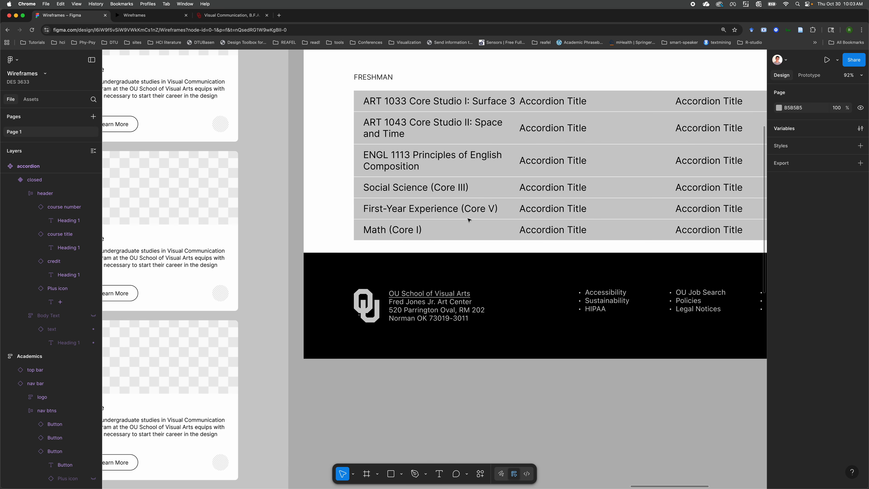
pyautogui.hscroll(6, 468, 219)
pyautogui.scroll(1, 255, 137)
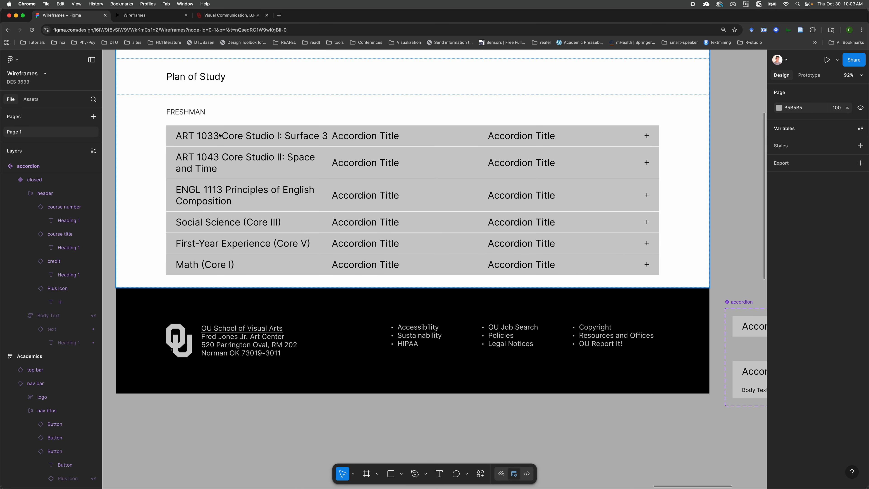
pyautogui.doubleClick(228, 135)
pyautogui.doubleClick(229, 136)
pyautogui.doubleClick(231, 136)
pyautogui.click(230, 136)
pyautogui.press('shift+super+Right')
pyautogui.press('BackSpace')
# Step: Set the course title text of the ART 1033 row to "Core Studio I: Surface 3"
pyautogui.click(357, 149)
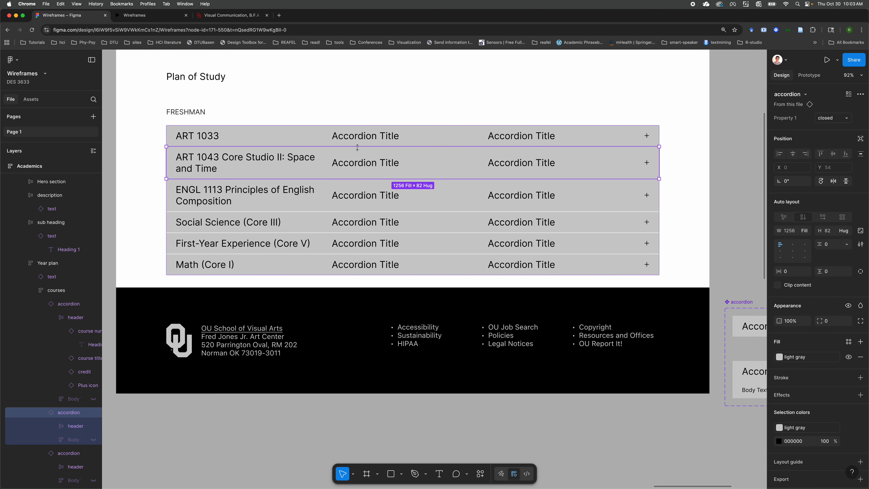
pyautogui.doubleClick(351, 140)
pyautogui.doubleClick(350, 141)
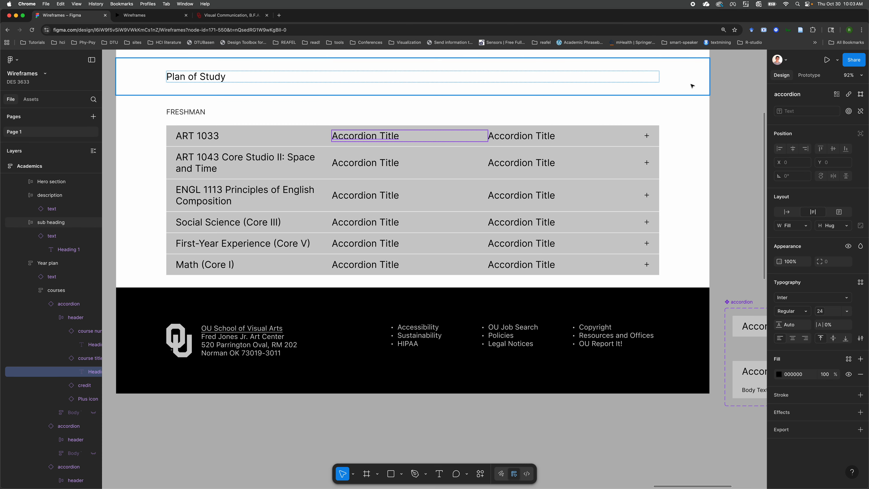
pyautogui.click(73, 361)
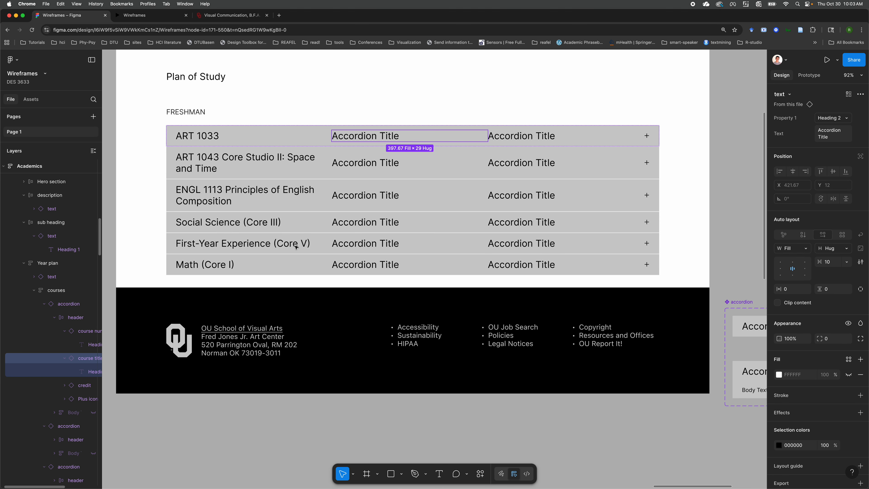
pyautogui.click(831, 136)
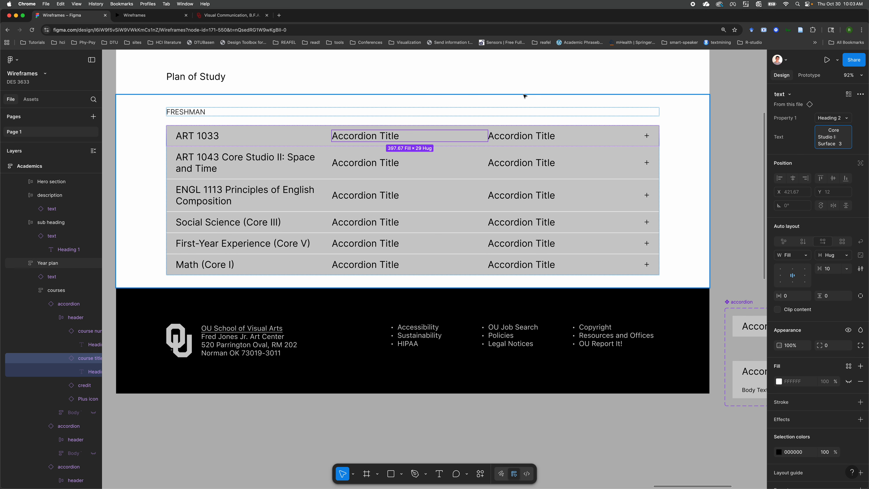
pyautogui.click(220, 185)
# Step: Move "Core Studio II: Space and Time" from the ART 1043 row's course number text into its course title text
pyautogui.doubleClick(233, 162)
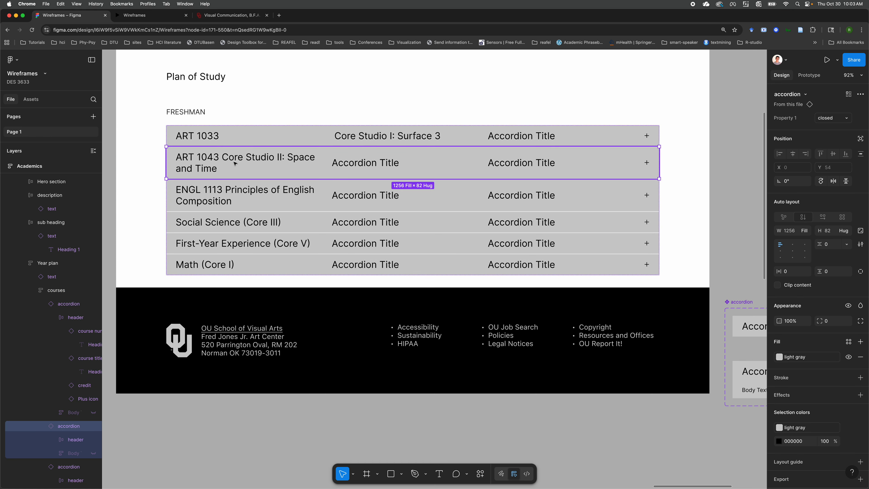
pyautogui.doubleClick(230, 158)
pyautogui.doubleClick(230, 159)
pyautogui.doubleClick(229, 158)
pyautogui.click(229, 157)
pyautogui.hotkey('shift', 'End')
pyautogui.hotkey('shift', 'Down')
pyautogui.press('super+c')
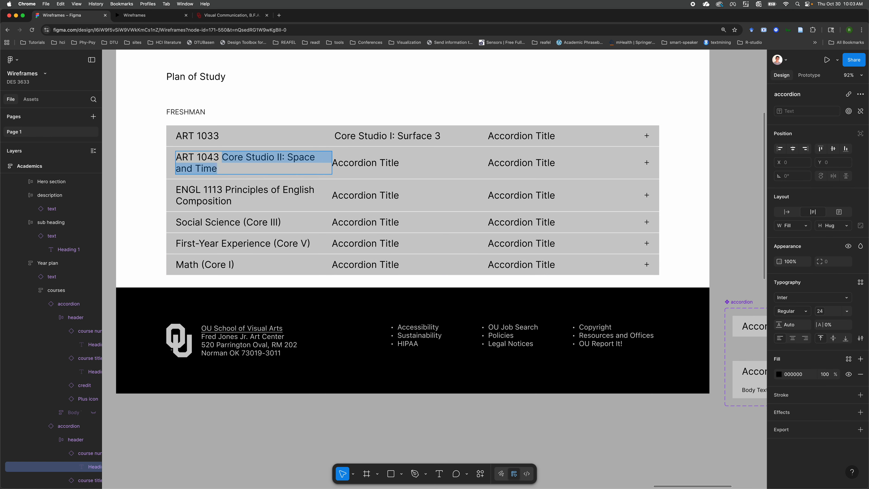
pyautogui.press('BackSpace')
pyautogui.press('Escape')
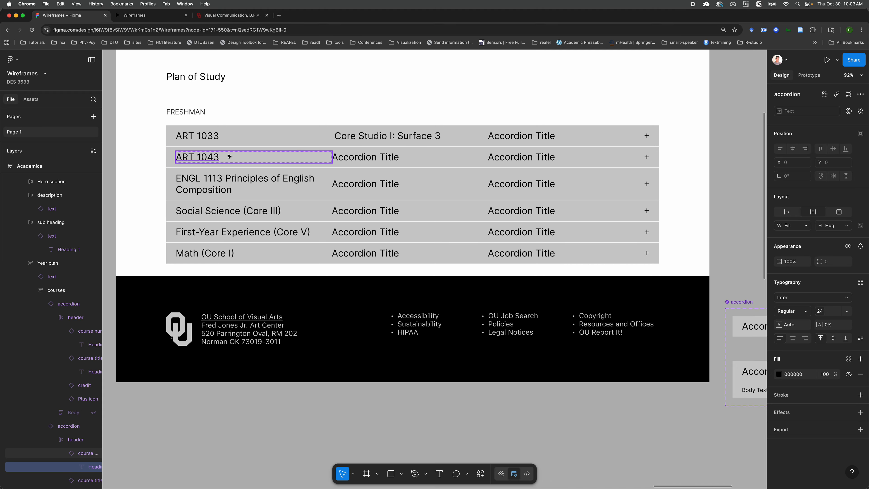
pyautogui.click(363, 158)
pyautogui.doubleClick(364, 158)
pyautogui.press('super+v')
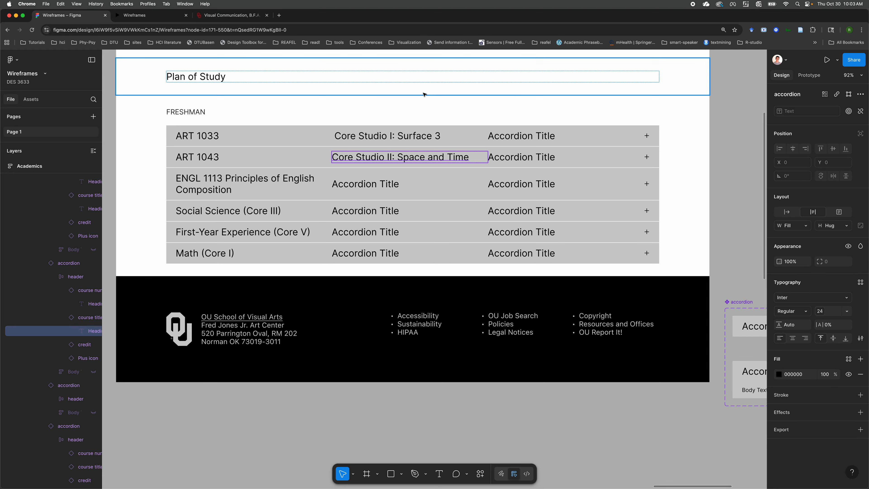
# Step: Set the credit text to 3 in the ART 1033, ART 1043 and ENGL 1113 rows
pyautogui.click(516, 136)
pyautogui.click(516, 136)
pyautogui.doubleClick(516, 136)
pyautogui.write('3')
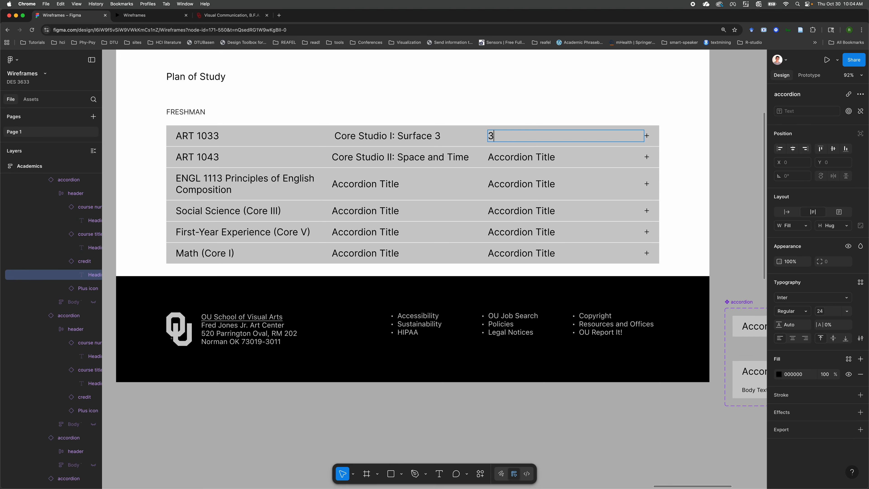
pyautogui.doubleClick(513, 156)
pyautogui.write('3')
pyautogui.doubleClick(507, 184)
pyautogui.write('3')
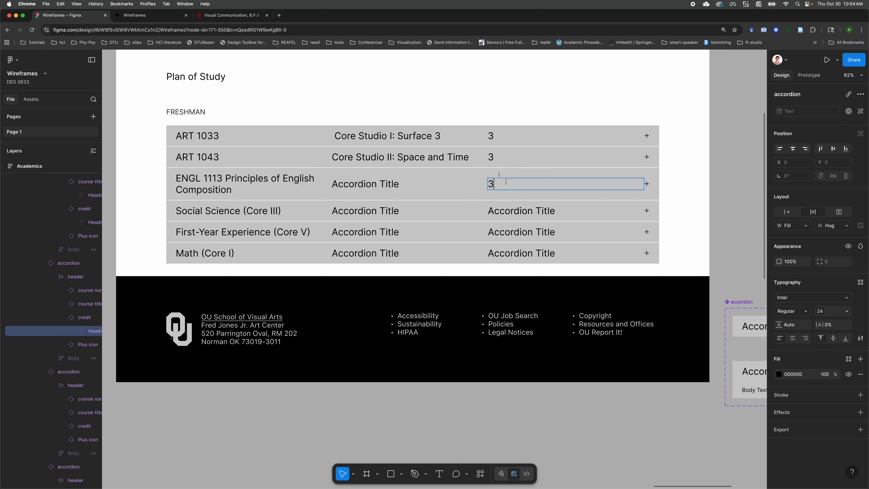
# Step: Move "Principles of English Composition" from the ENGL 1113 row's course number text into its course title text
pyautogui.click(248, 184)
pyautogui.doubleClick(235, 177)
pyautogui.doubleClick(230, 177)
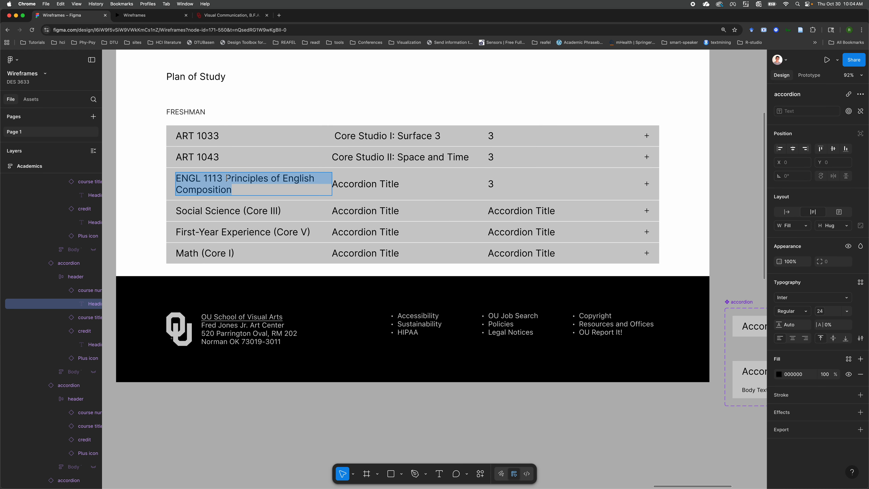
pyautogui.click(200, 178)
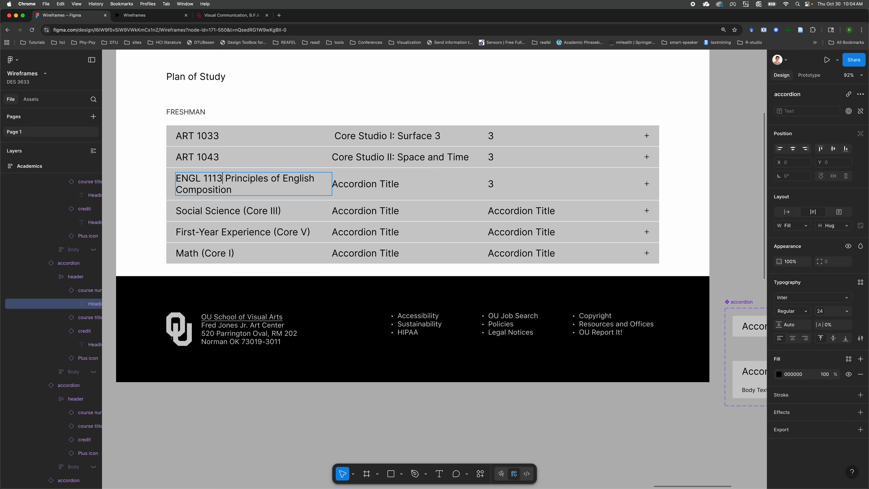
pyautogui.hotkey('shift', 'Down')
pyautogui.press('super+c')
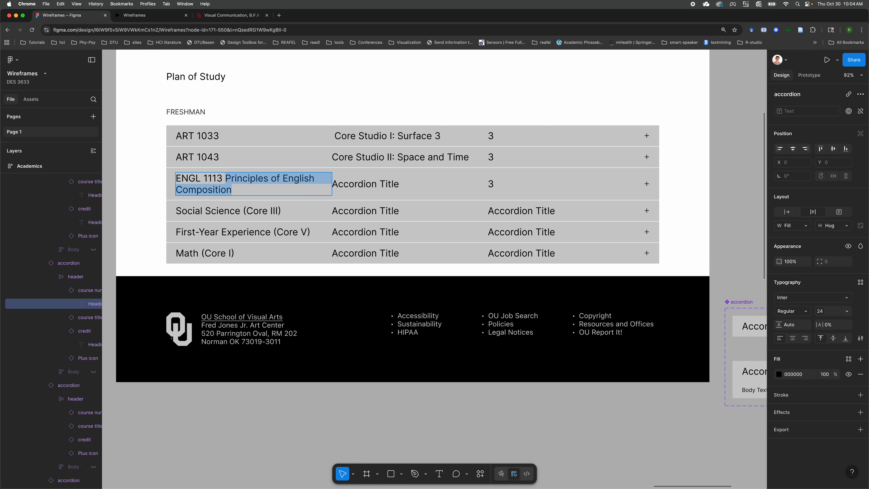
pyautogui.press('BackSpace')
pyautogui.click(354, 177)
pyautogui.tripleClick(354, 177)
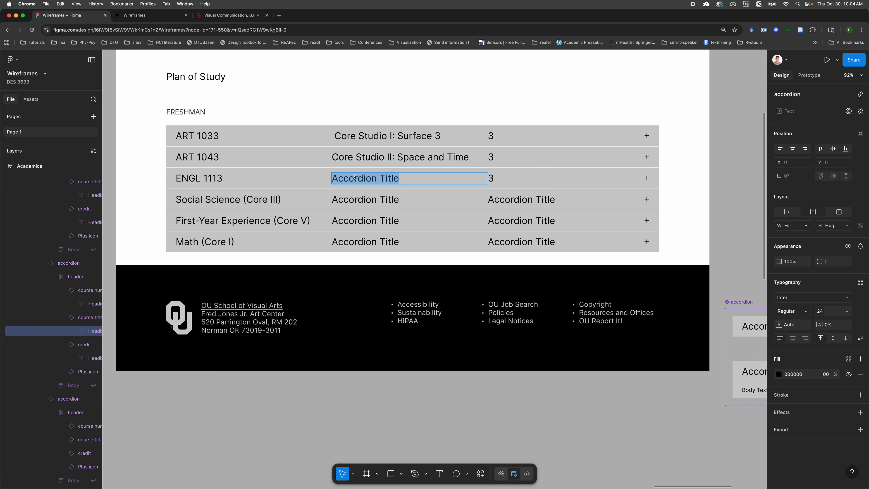
pyautogui.press('super+v')
pyautogui.press('Escape')
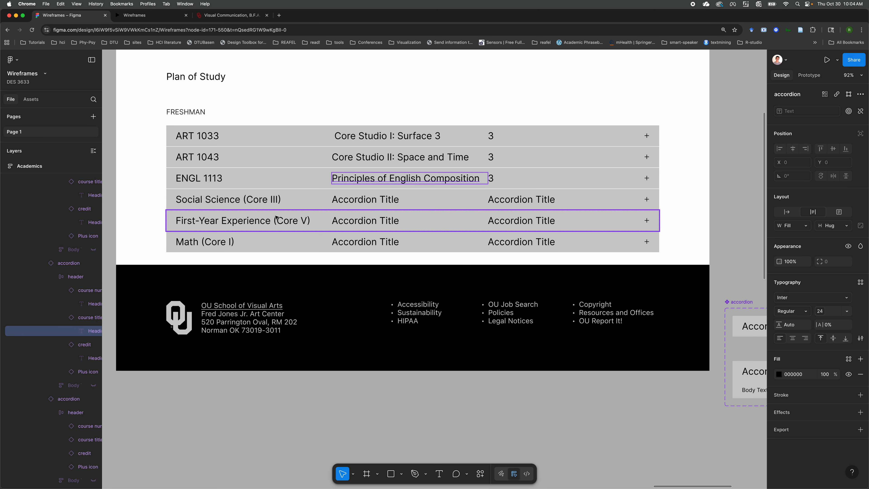
# Step: Move "Social Science (Core III)" into the fourth row's course title and put "####" as its course number
pyautogui.click(229, 200)
pyautogui.doubleClick(231, 203)
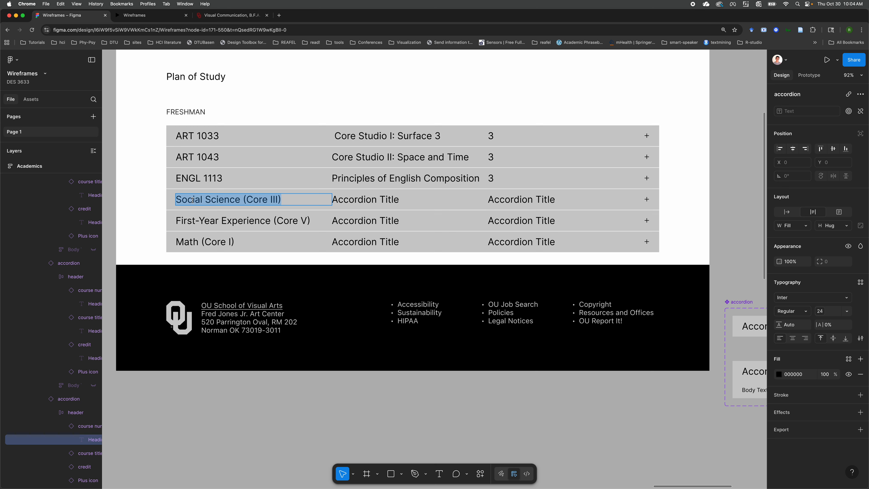
pyautogui.press('Left')
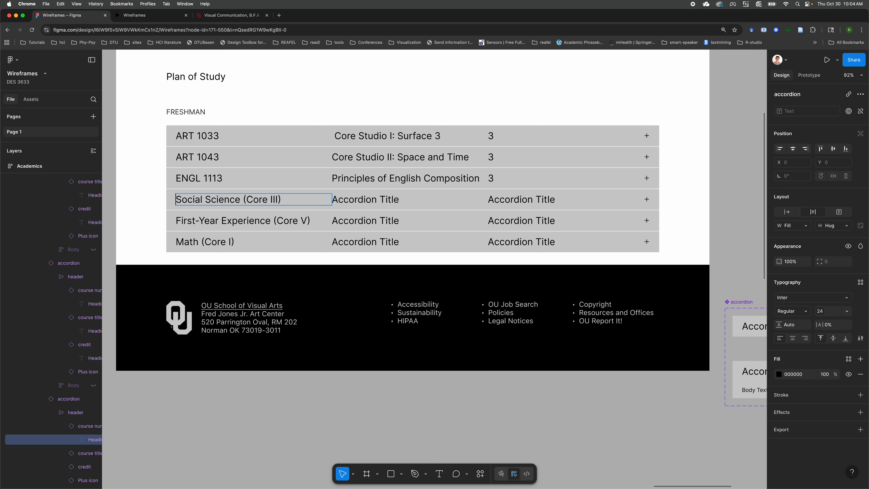
pyautogui.write('####')
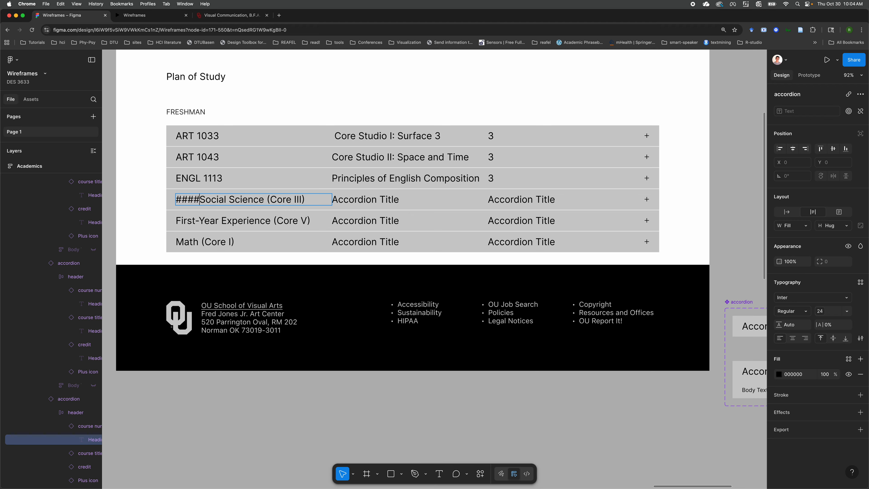
pyautogui.press('shift+super+Right')
pyautogui.press('super+c')
pyautogui.press('BackSpace')
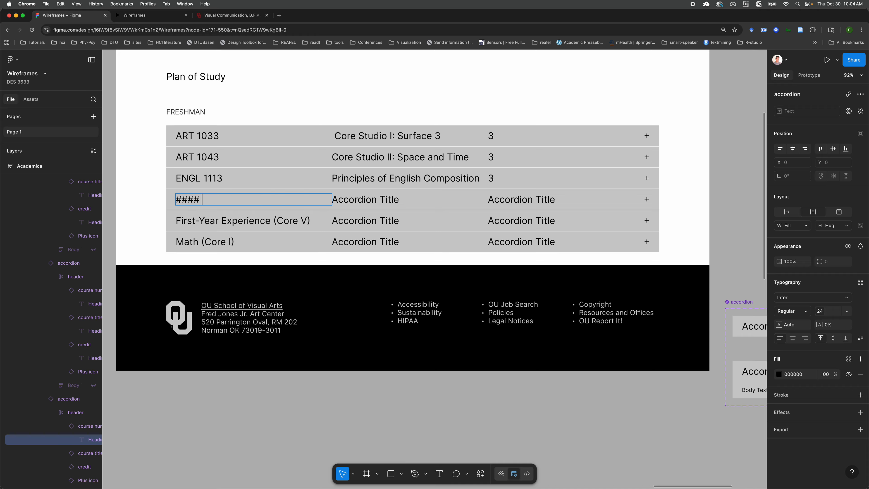
pyautogui.press('Escape')
pyautogui.press('Tab')
pyautogui.press('Return')
pyautogui.press('super+v')
# Step: Move "First-Year Experience (Core V)" into the fifth row's course title and put "####" as its course number
pyautogui.doubleClick(234, 219)
pyautogui.press('cmd+c')
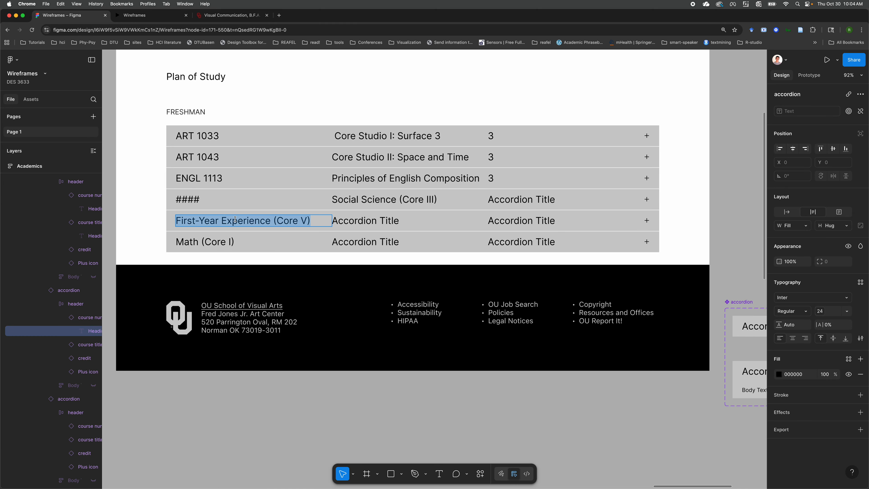
pyautogui.press('BackSpace')
pyautogui.write('####')
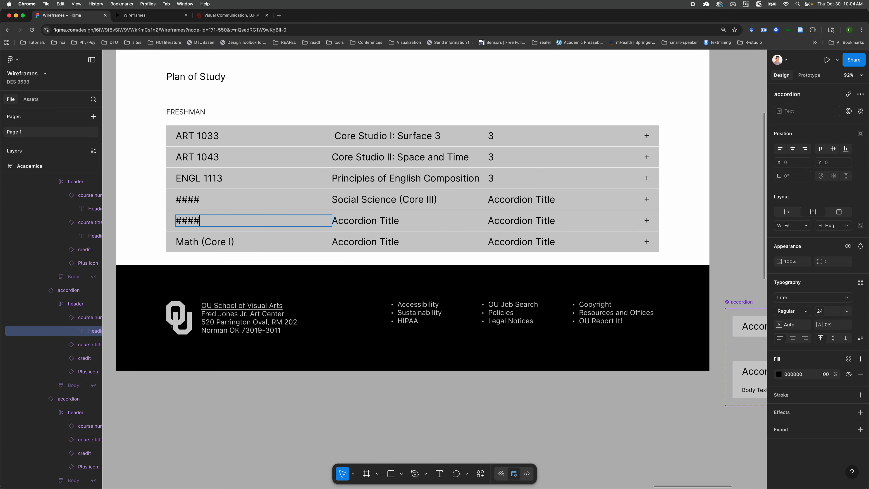
pyautogui.doubleClick(365, 220)
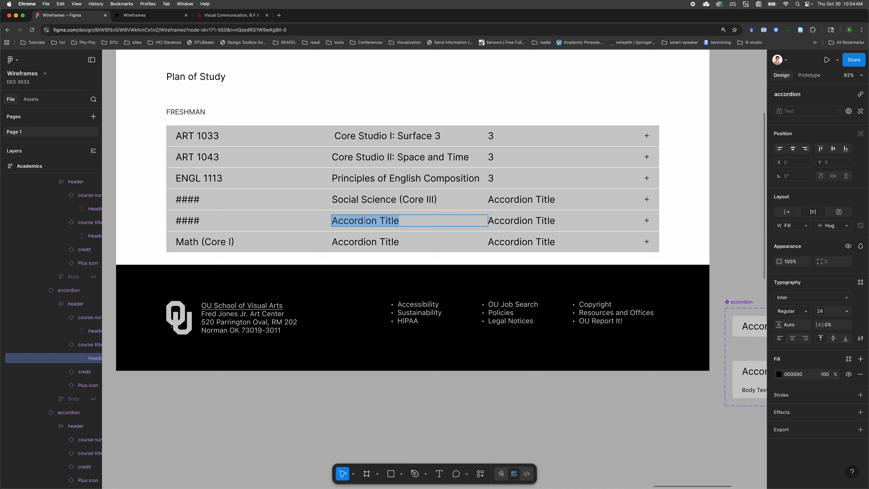
pyautogui.press('cmd+v')
# Step: Replace the last row's course number with "####" and set its course title to "Math (Core I)"
pyautogui.doubleClick(212, 242)
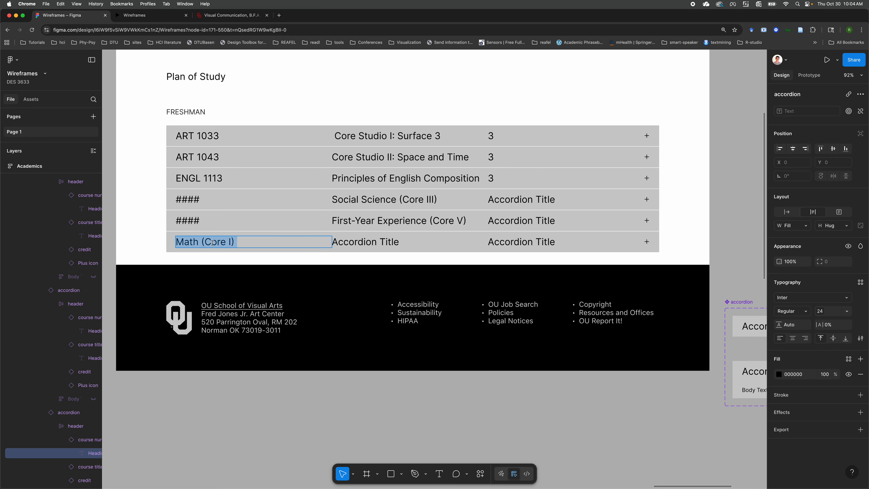
pyautogui.press('BackSpace')
pyautogui.write('####')
pyautogui.doubleClick(361, 247)
pyautogui.write('Math (Core I)')
# Step: Delete the leading space before "Core Studio I: Surface 3" in the first row's course title
pyautogui.click(337, 134)
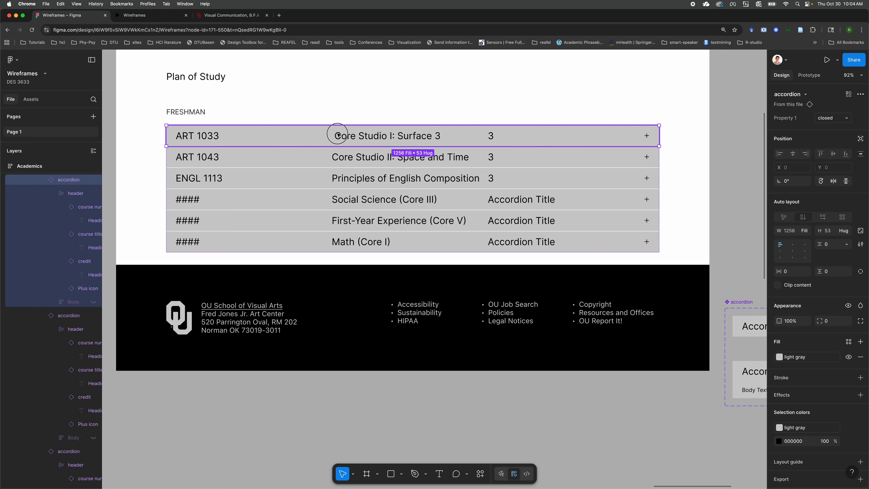
pyautogui.doubleClick(338, 135)
pyautogui.doubleClick(338, 134)
pyautogui.press('Left')
pyautogui.hotkey('shift', 'Right')
pyautogui.press('BackSpace')
pyautogui.click(392, 106)
pyautogui.click(229, 141)
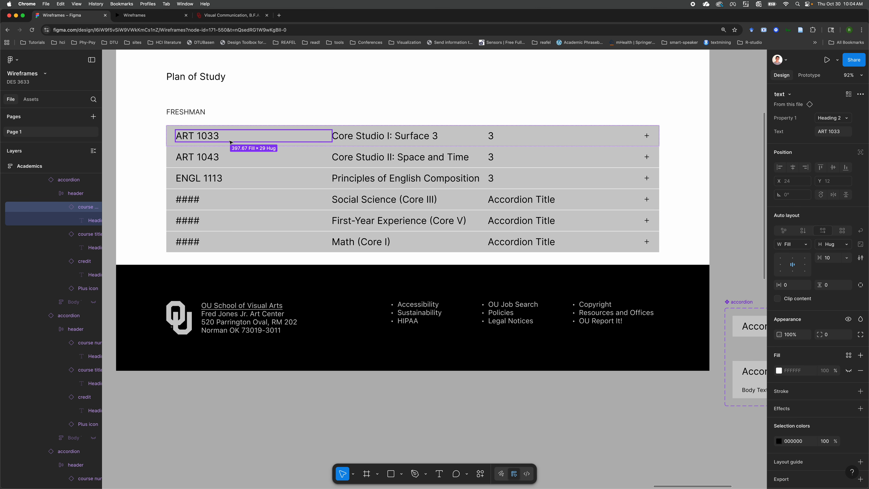
pyautogui.keyDown('shift'); pyautogui.click(211, 160); pyautogui.keyUp('shift')
pyautogui.click(208, 157)
pyautogui.doubleClick(212, 140)
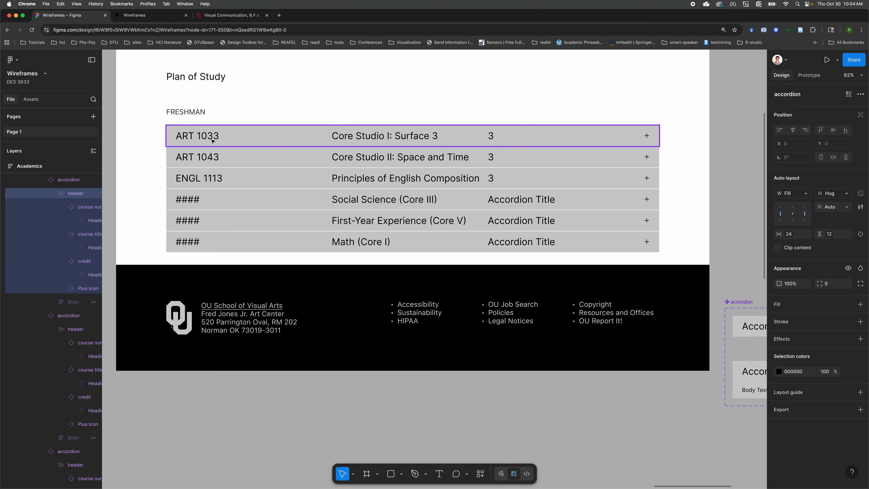
pyautogui.click(213, 141)
pyautogui.click(209, 157)
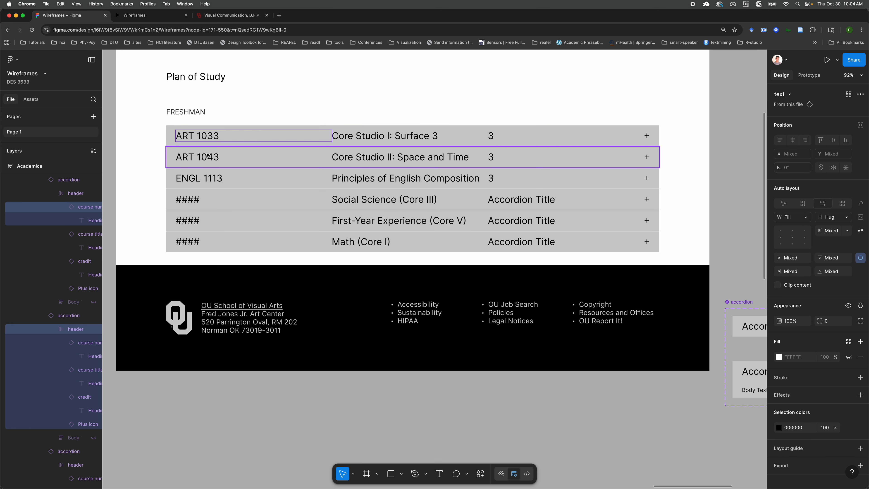
# Step: Copy the course number "ART 1043" into the Social Science, First-Year Experience and Math rows, replacing "####"
pyautogui.doubleClick(207, 156)
pyautogui.doubleClick(207, 155)
pyautogui.press('cmd+c')
pyautogui.doubleClick(190, 199)
pyautogui.press('cmd+v')
pyautogui.click(189, 221)
pyautogui.doubleClick(190, 220)
pyautogui.press('cmd+v')
pyautogui.doubleClick(189, 242)
pyautogui.press('cmd+v')
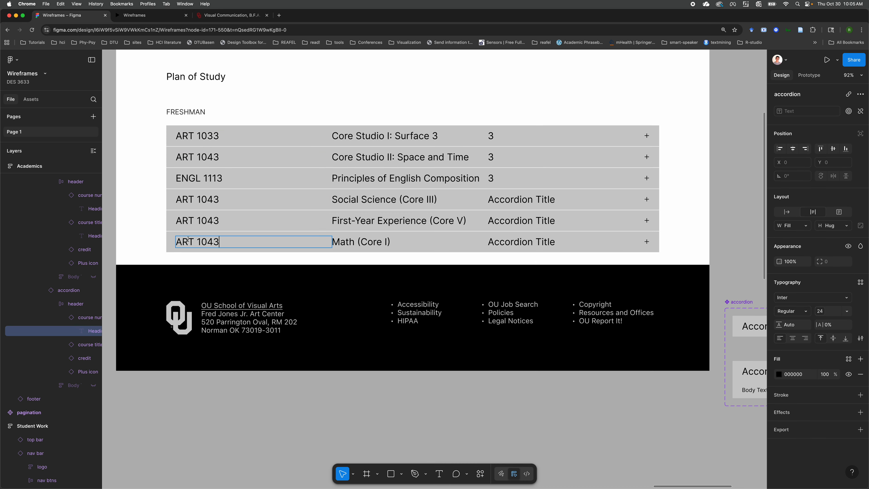
# Step: Hide the course number text layer in the Math (Core I) row of the freshman plan
pyautogui.press('Escape')
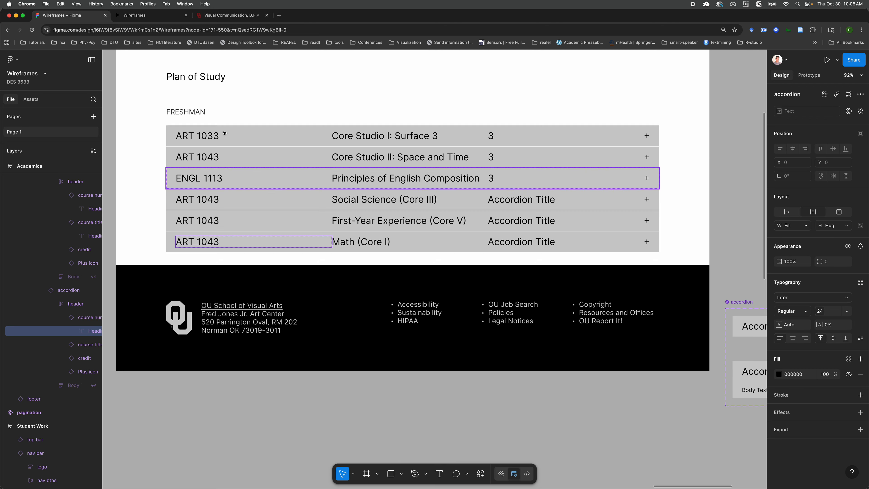
pyautogui.doubleClick(198, 242)
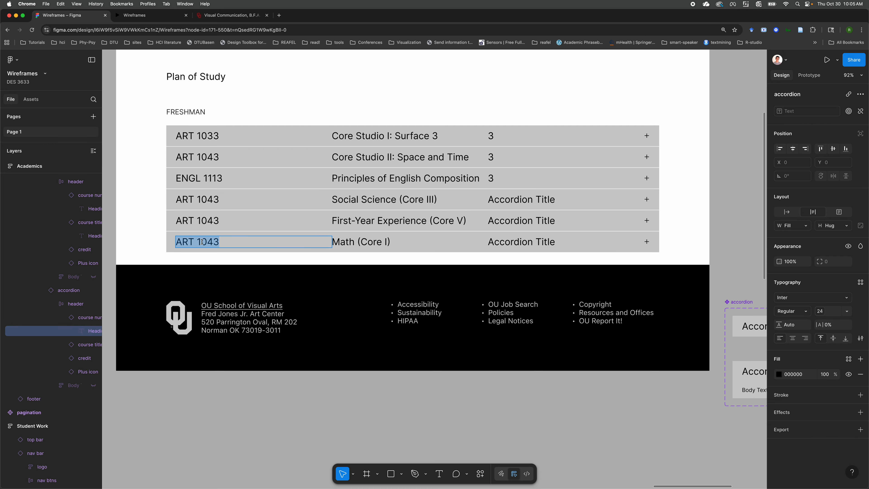
pyautogui.hscroll(3, 92, 332)
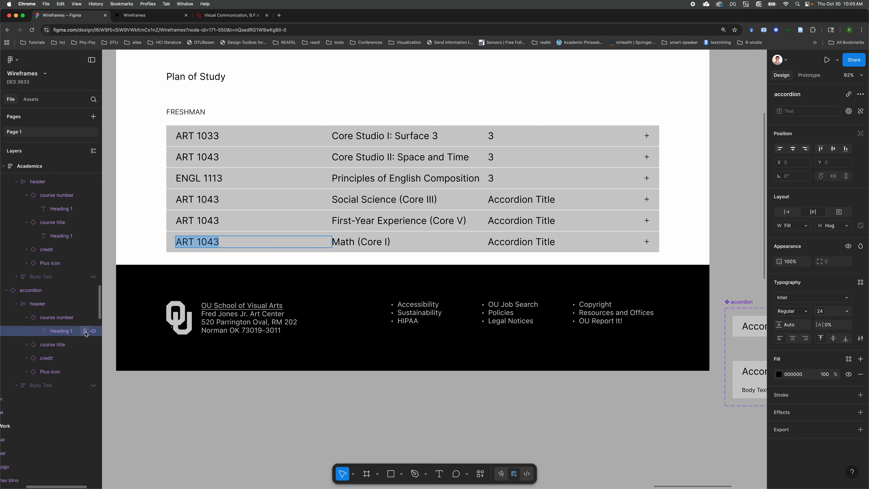
pyautogui.click(93, 331)
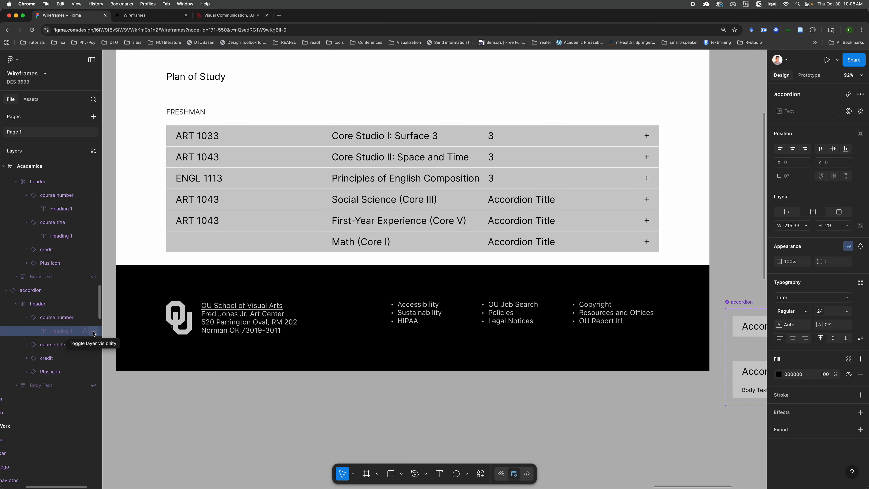
pyautogui.click(66, 317)
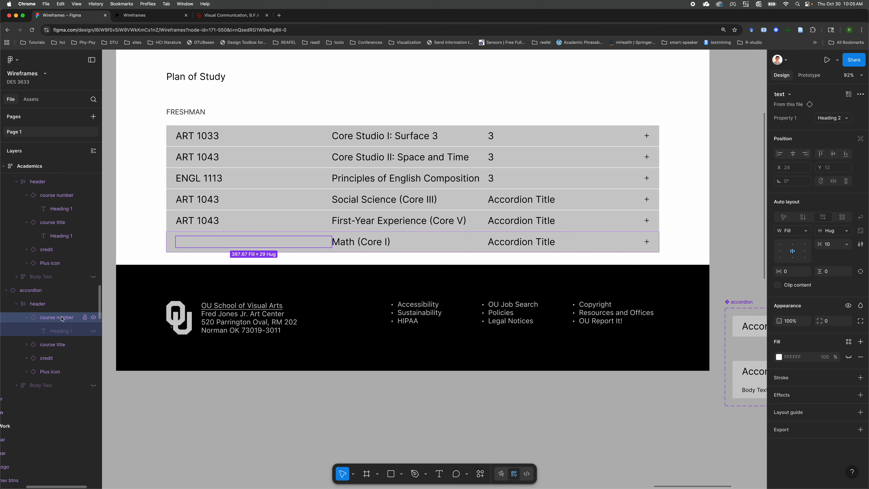
# Step: Hide the course number text layers in the First-Year Experience (Core V) and Social Science (Core III) rows
pyautogui.click(194, 214)
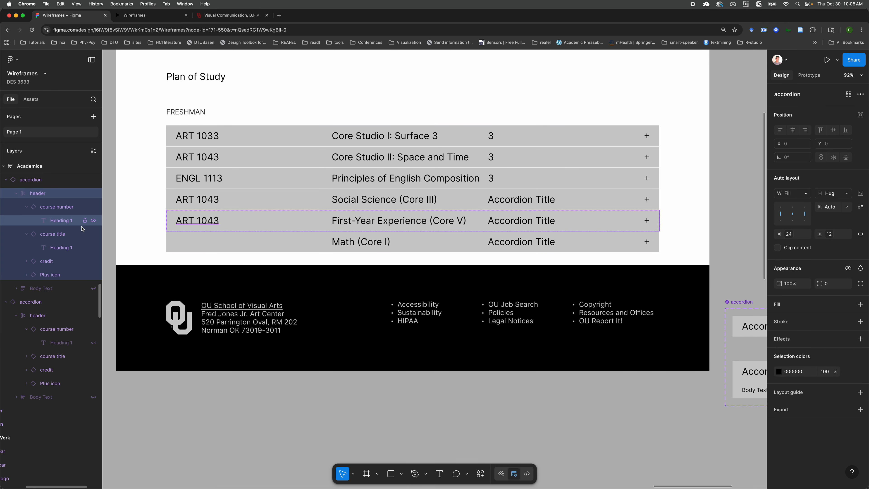
pyautogui.doubleClick(201, 221)
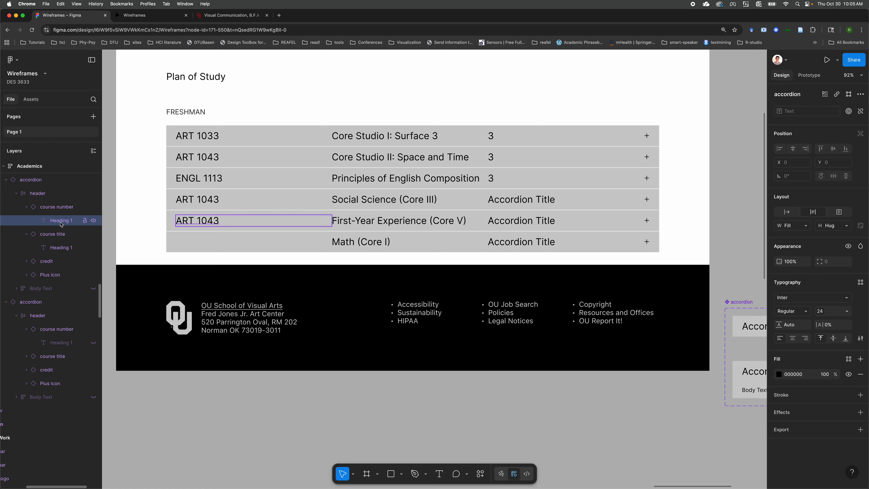
pyautogui.click(94, 222)
pyautogui.click(188, 200)
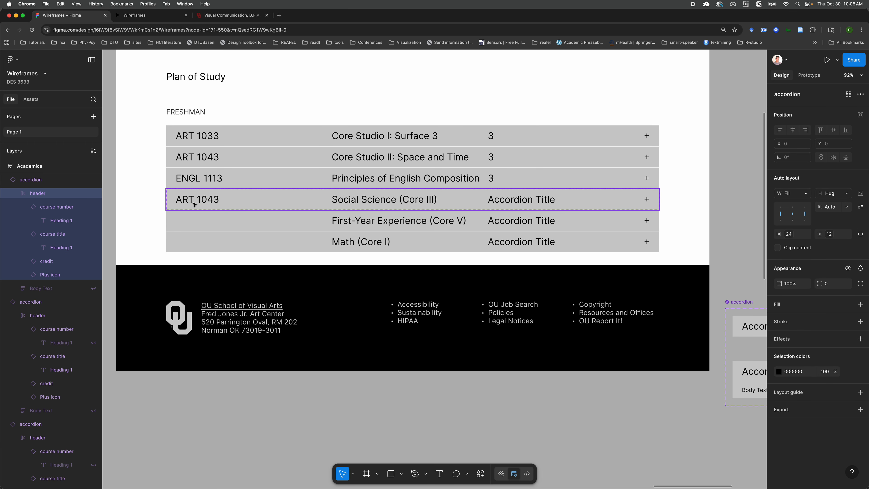
pyautogui.click(94, 220)
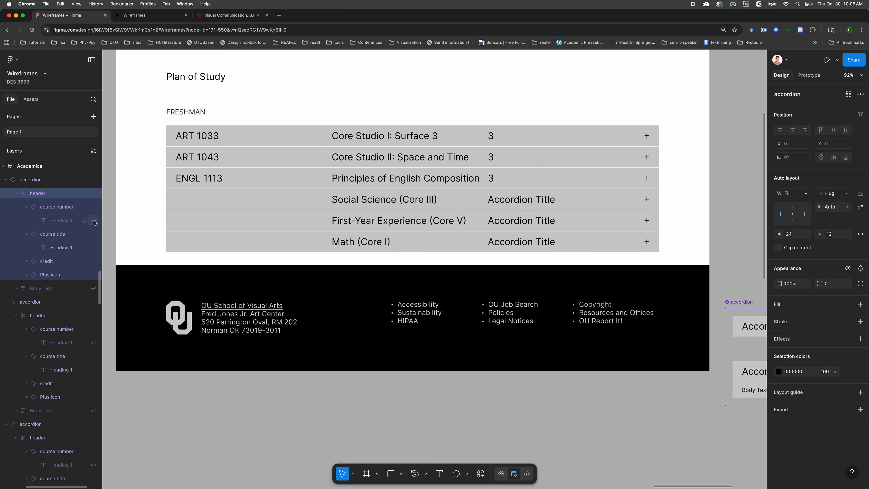
pyautogui.click(152, 198)
pyautogui.click(228, 146)
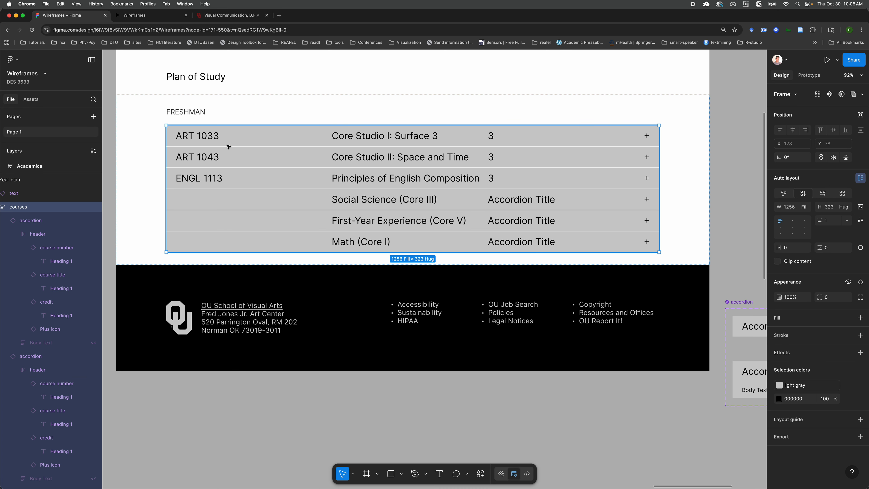
# Step: Set the credit to 3 in the Social Science, First-Year Experience and Math rows
pyautogui.scroll(-5, 228, 147)
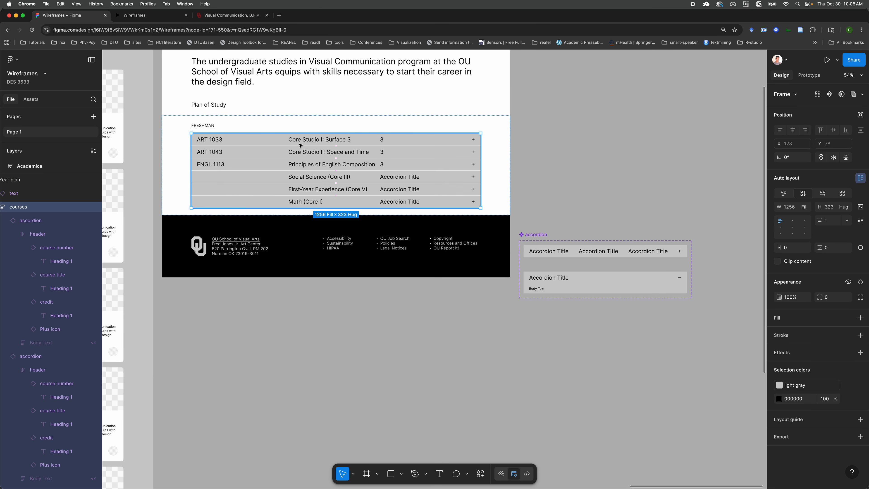
pyautogui.doubleClick(390, 176)
pyautogui.doubleClick(390, 176)
pyautogui.doubleClick(390, 176)
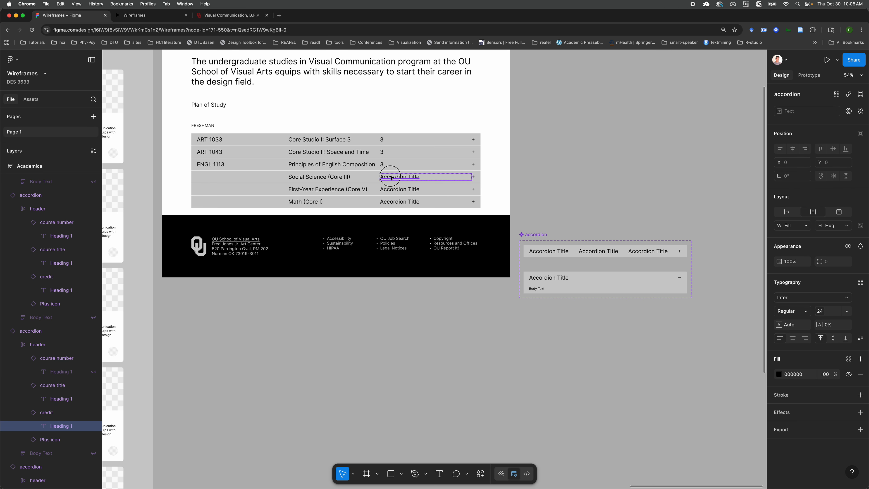
pyautogui.write('3')
pyautogui.doubleClick(390, 189)
pyautogui.write('3')
pyautogui.doubleClick(390, 202)
pyautogui.write('3')
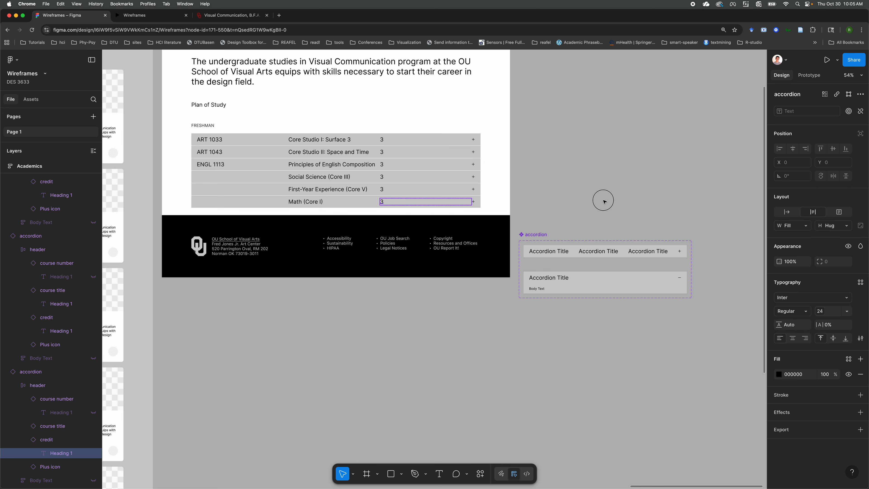
pyautogui.click(605, 199)
# Step: Set the course number placeholder in the closed variant of the accordion component to "Course Number"
pyautogui.click(561, 256)
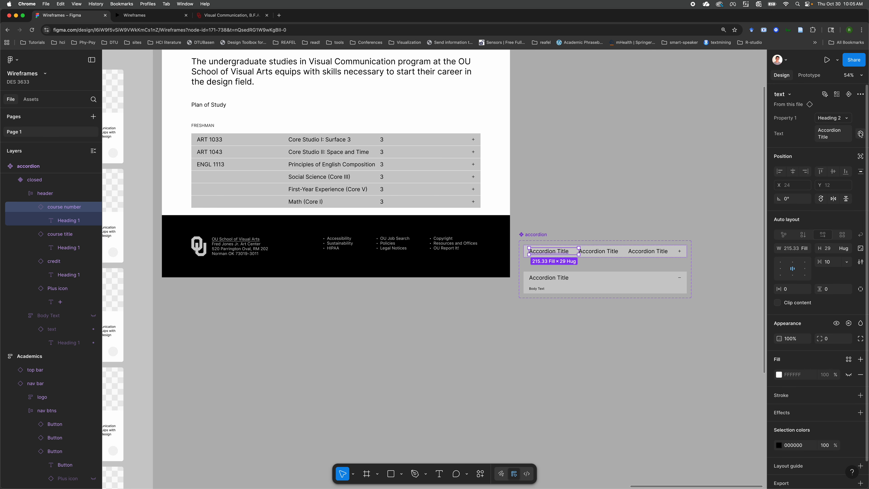
pyautogui.click(825, 137)
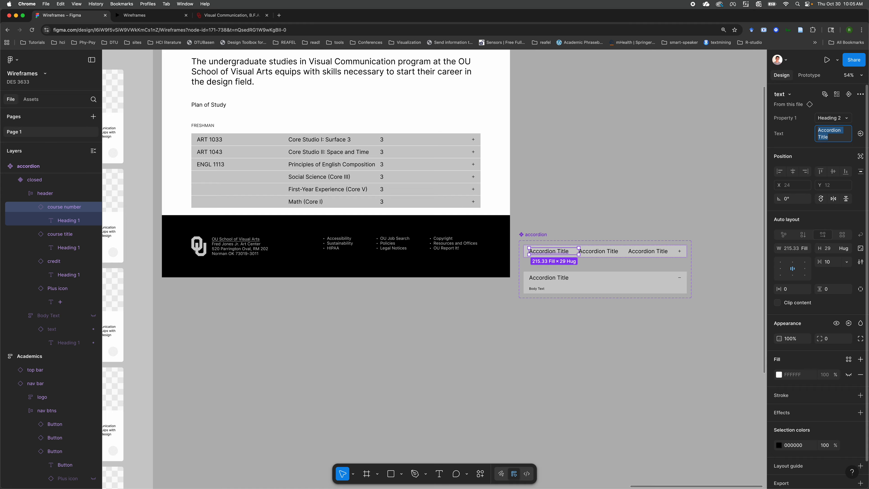
pyautogui.write('Course Num')
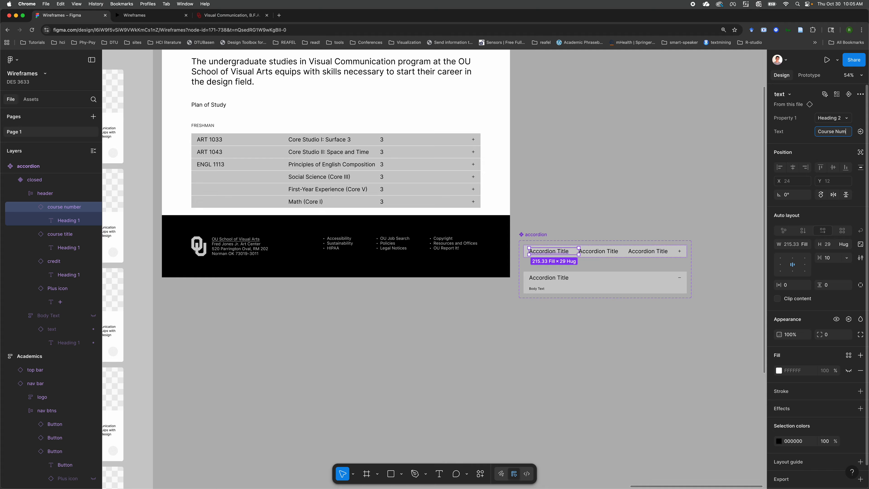
pyautogui.write('ber')
# Step: Set the course title placeholder in the closed accordion variant to "CourseTitle"
pyautogui.click(604, 254)
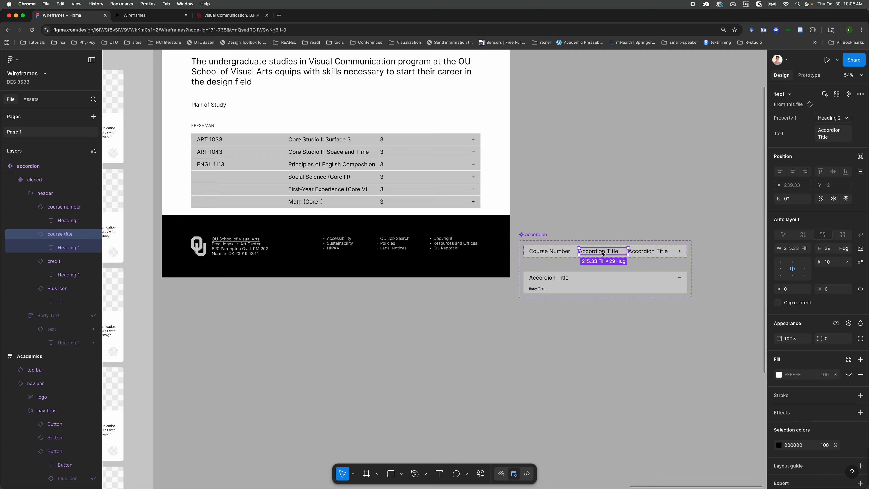
pyautogui.click(829, 137)
pyautogui.hotkey('alt', 'shift', 'Left')
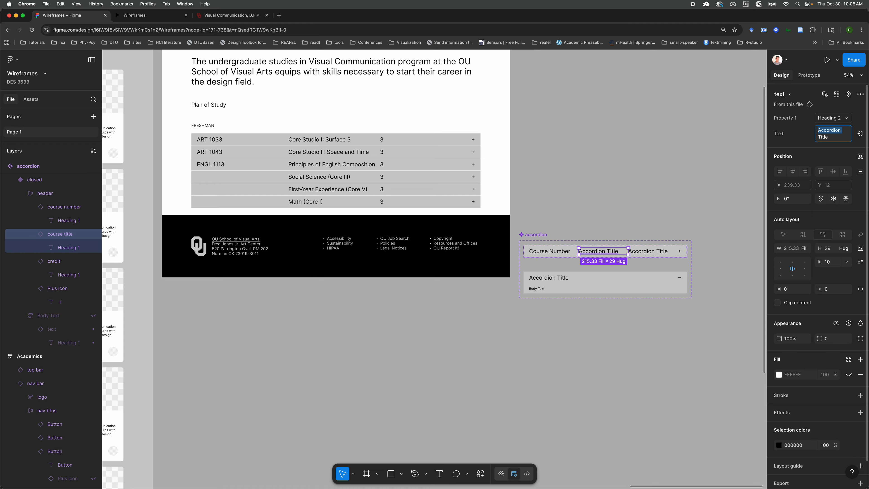
pyautogui.write('Course')
pyautogui.press('Return')
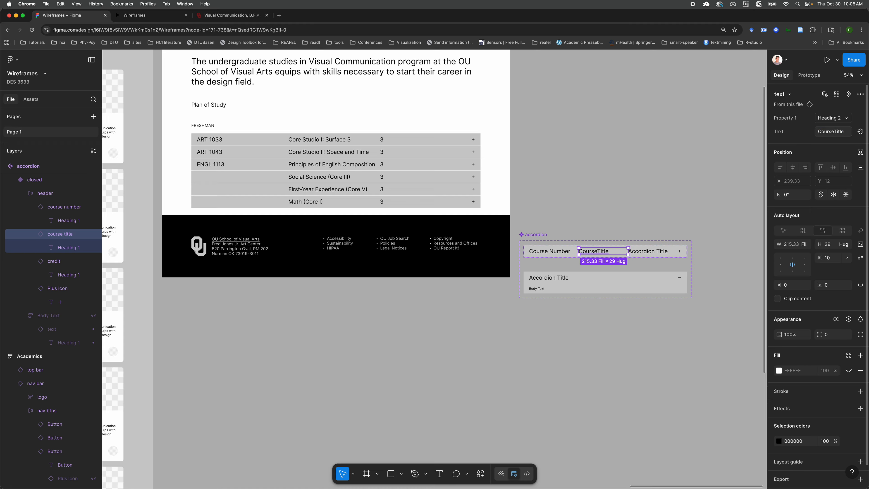
# Step: Set the credit placeholder in the closed accordion variant to "Credit"
pyautogui.click(653, 247)
pyautogui.click(833, 134)
pyautogui.write('Credit')
pyautogui.press('Return')
pyautogui.click(615, 154)
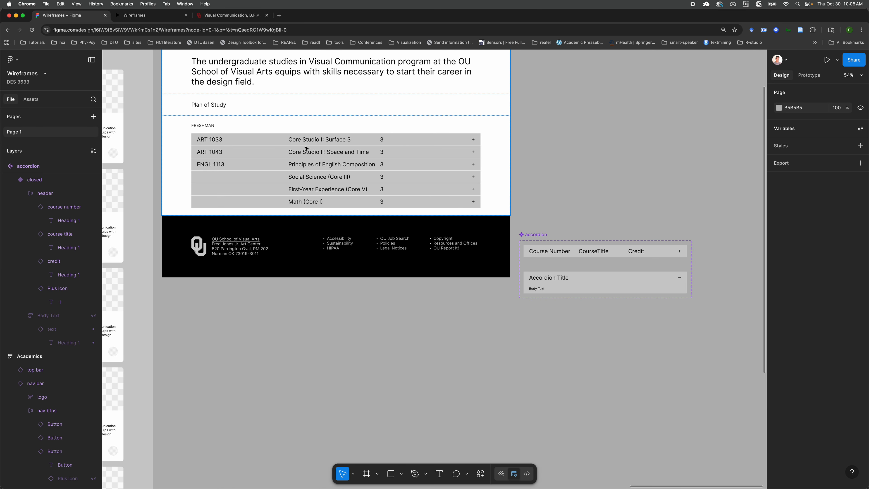
# Step: Review the course rows in the prototype preview and the First Semester header row on the Visual Communication degree page, and return to the design file
pyautogui.click(157, 17)
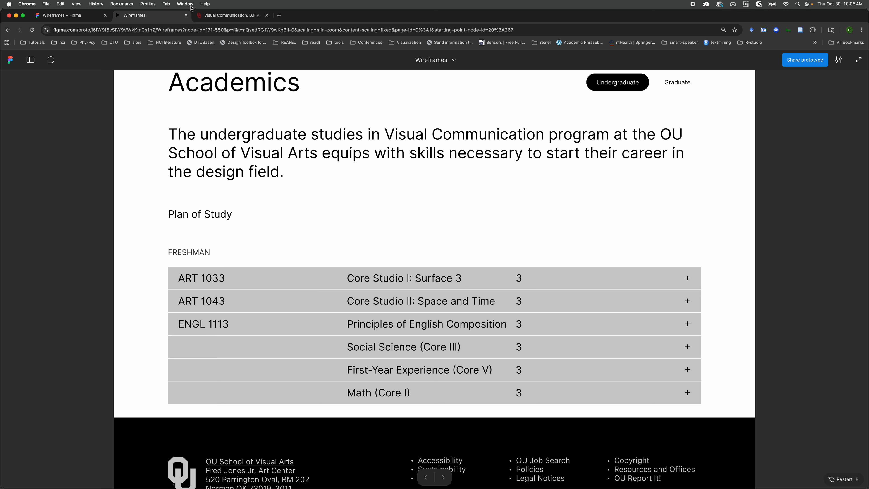
pyautogui.click(232, 15)
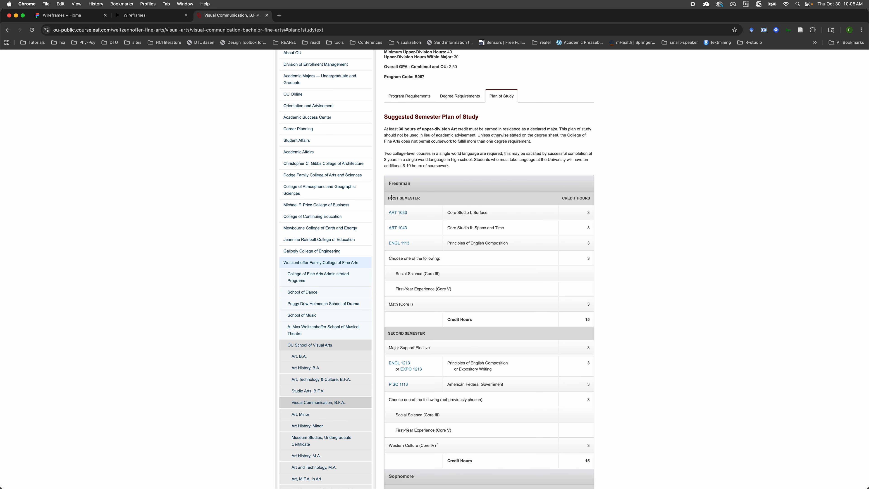
pyautogui.moveTo(387, 199); pyautogui.dragTo(593, 199)
pyautogui.click(68, 15)
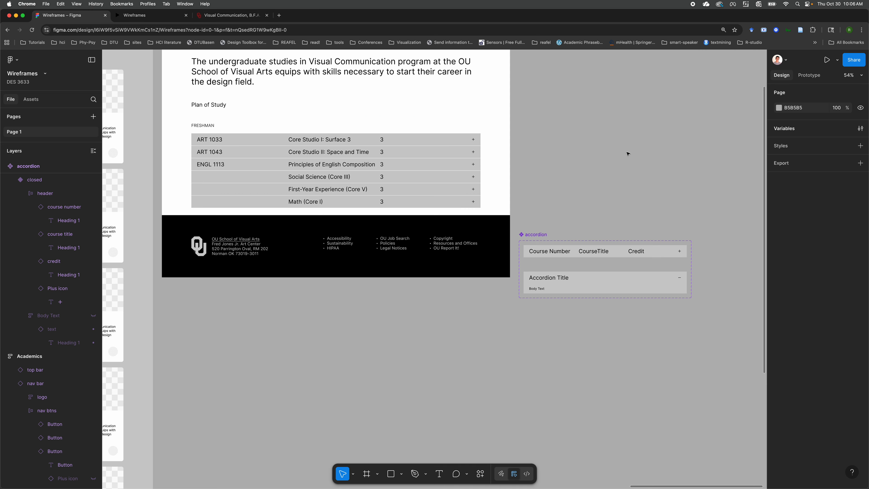
pyautogui.click(414, 163)
pyautogui.click(556, 147)
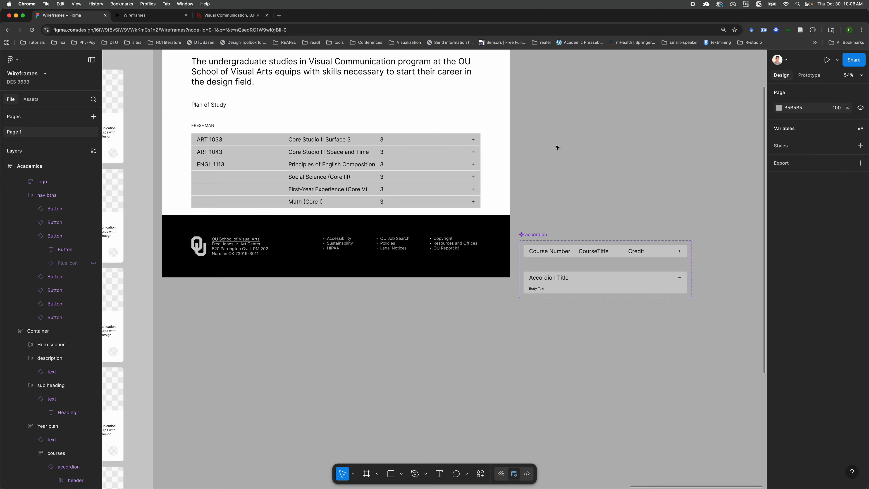
pyautogui.doubleClick(551, 255)
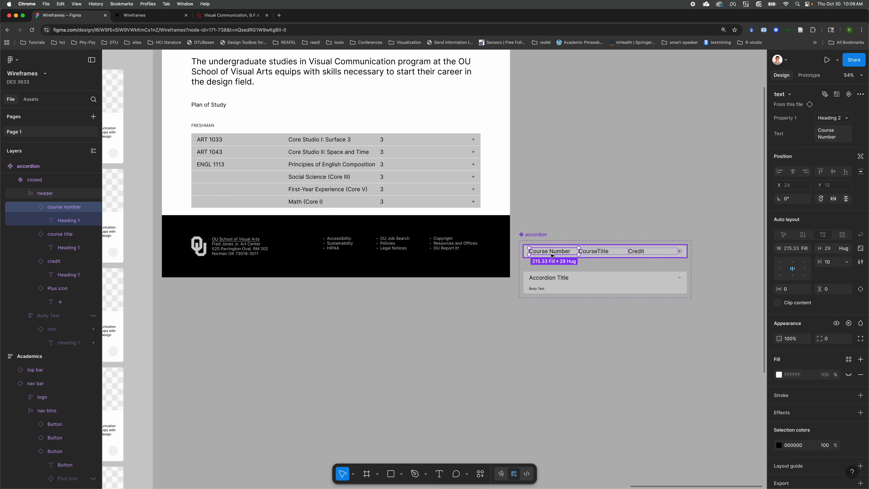
pyautogui.click(552, 254)
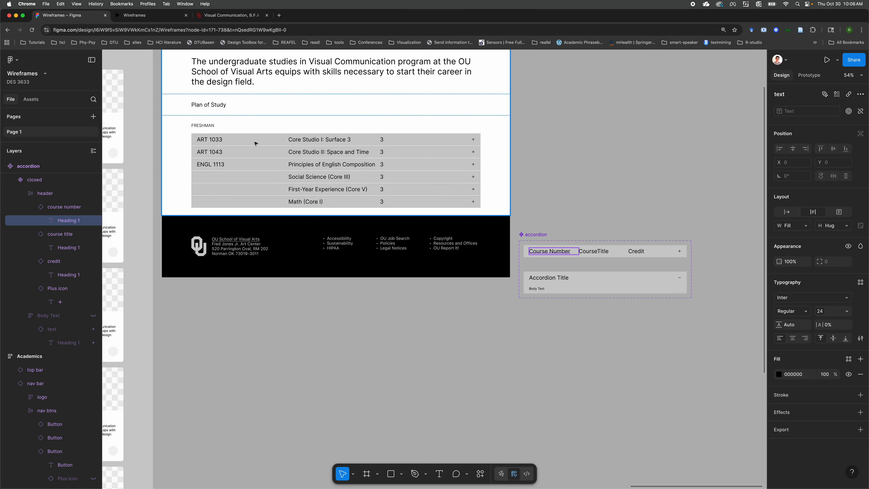
pyautogui.click(524, 145)
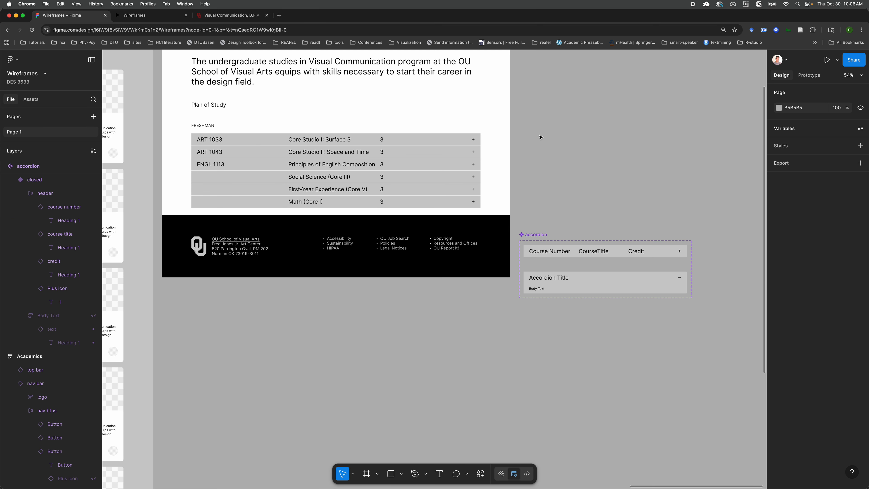
# Step: Change the closed accordion's course number field from fill to a fixed width of 164 and align its content top left
pyautogui.doubleClick(553, 252)
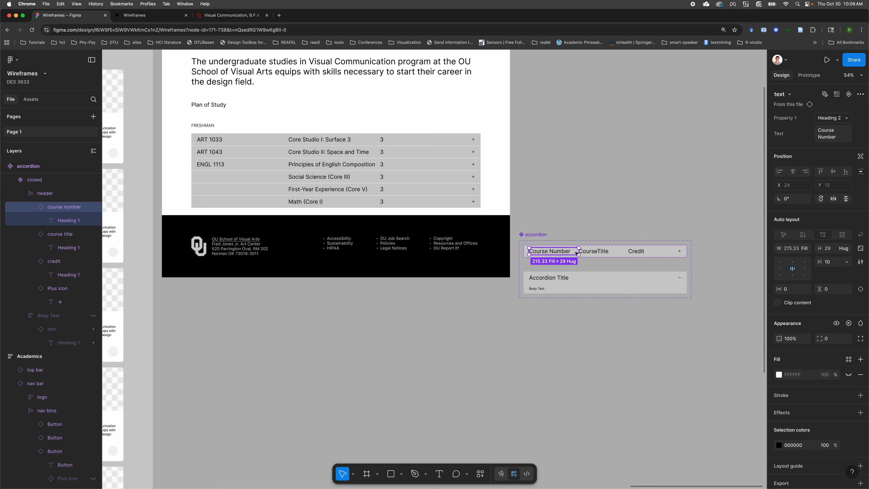
pyautogui.click(808, 249)
pyautogui.click(788, 241)
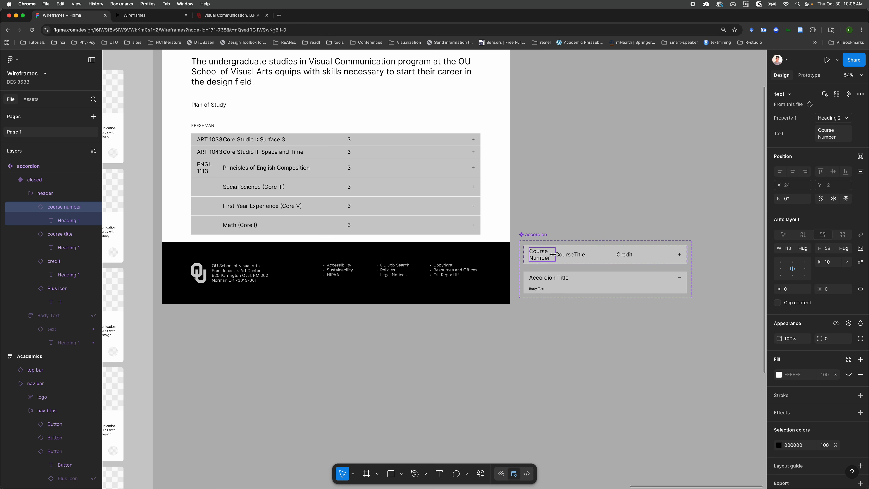
pyautogui.moveTo(553, 255)
pyautogui.mouseDown()
pyautogui.moveTo(578, 261)
pyautogui.moveTo(567, 260)
pyautogui.mouseUp()
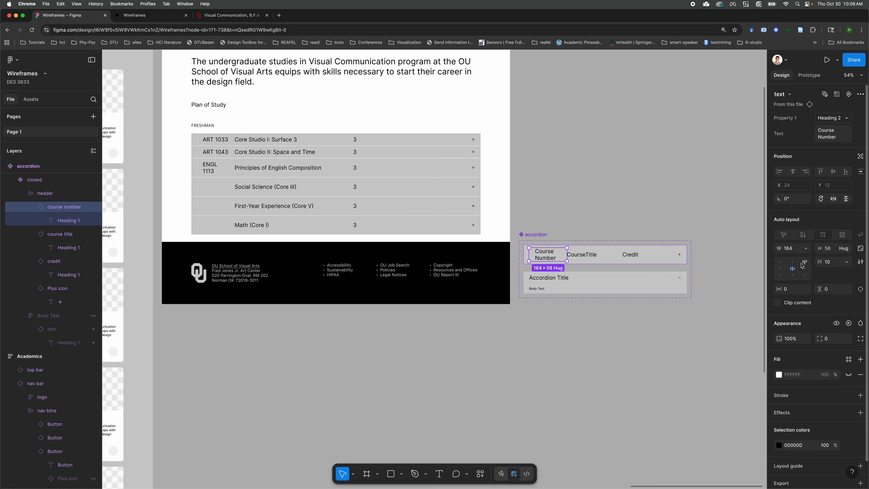
pyautogui.click(781, 262)
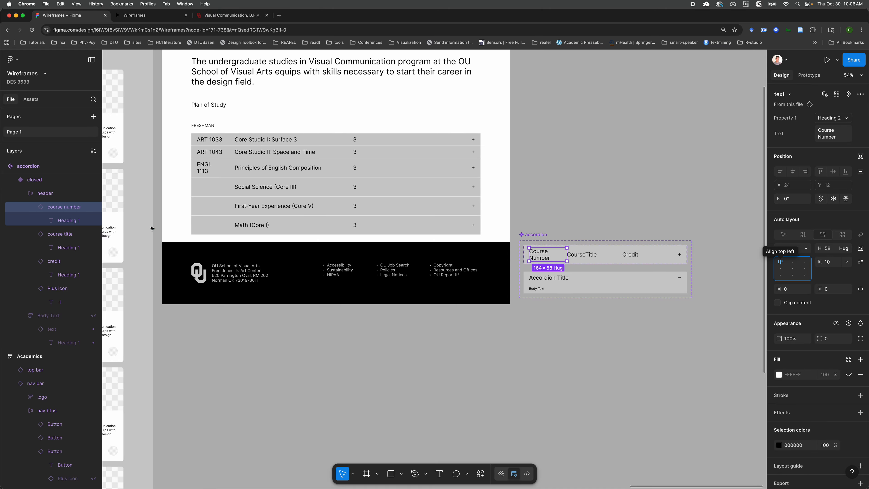
# Step: Set the width of the Heading 1 text inside the closed accordion's course number field to fill its container
pyautogui.click(206, 169)
pyautogui.click(207, 170)
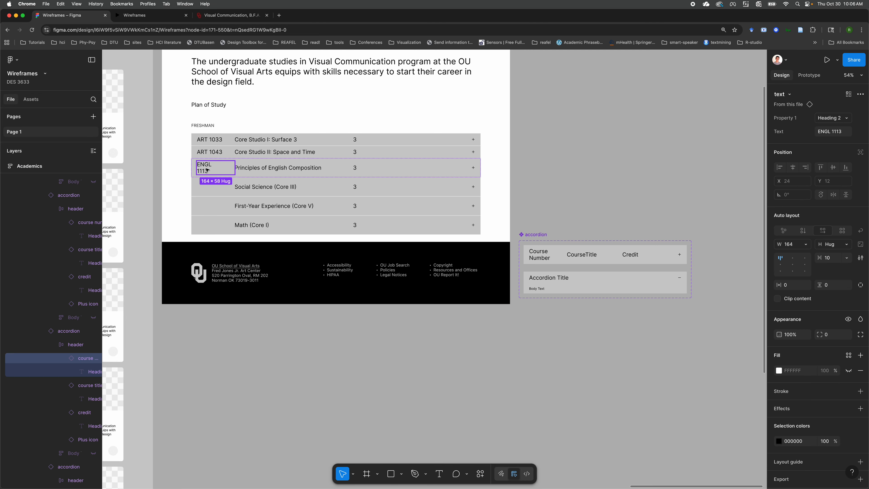
pyautogui.click(207, 170)
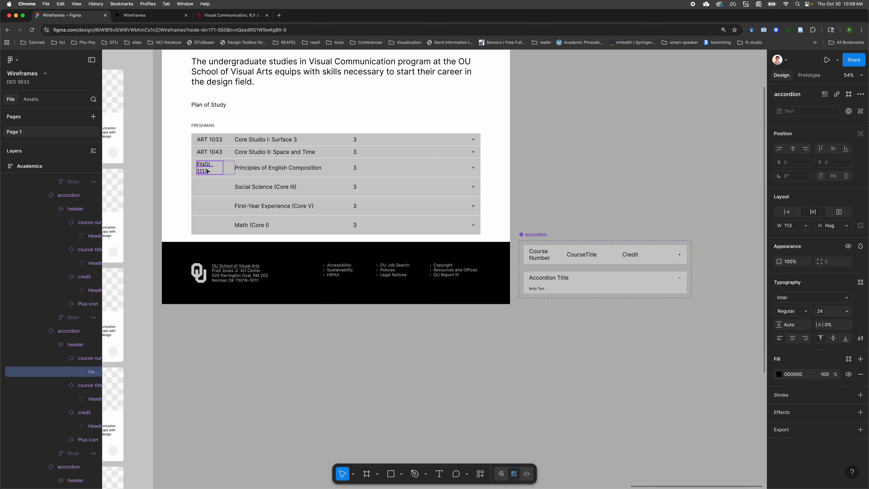
pyautogui.click(540, 255)
pyautogui.click(53, 223)
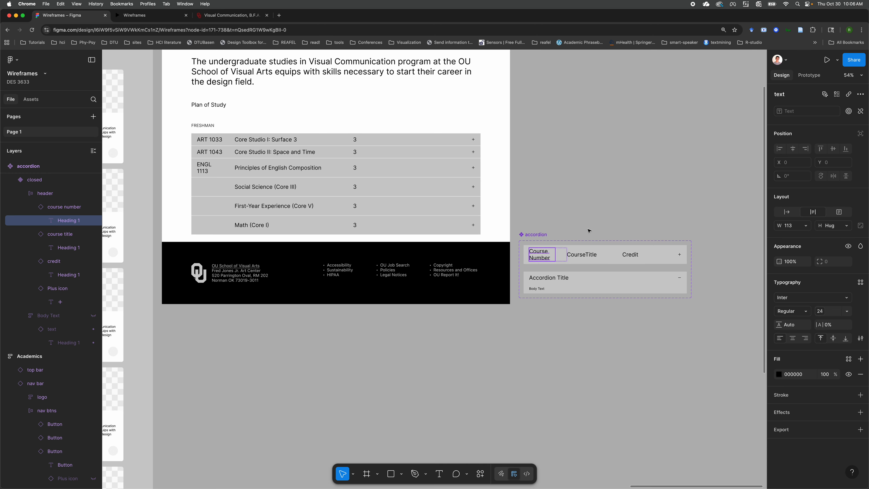
pyautogui.scroll(-5, 588, 230)
pyautogui.scroll(5, 564, 246)
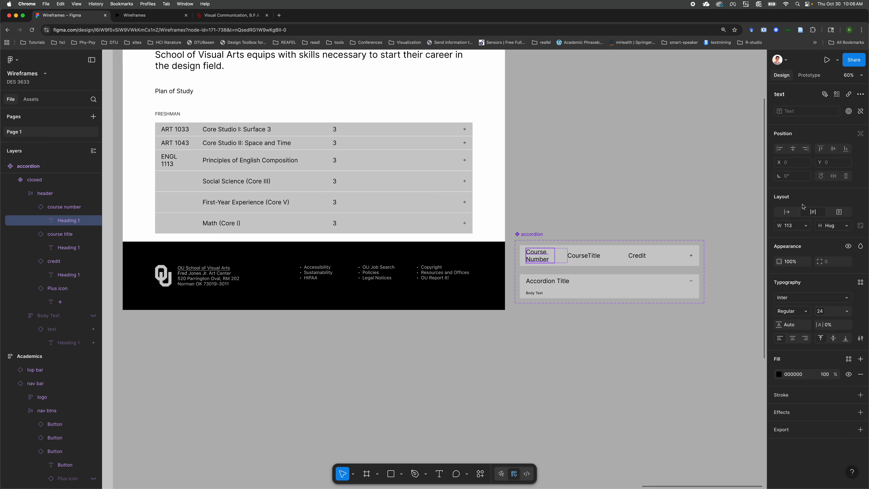
pyautogui.click(801, 225)
pyautogui.click(797, 243)
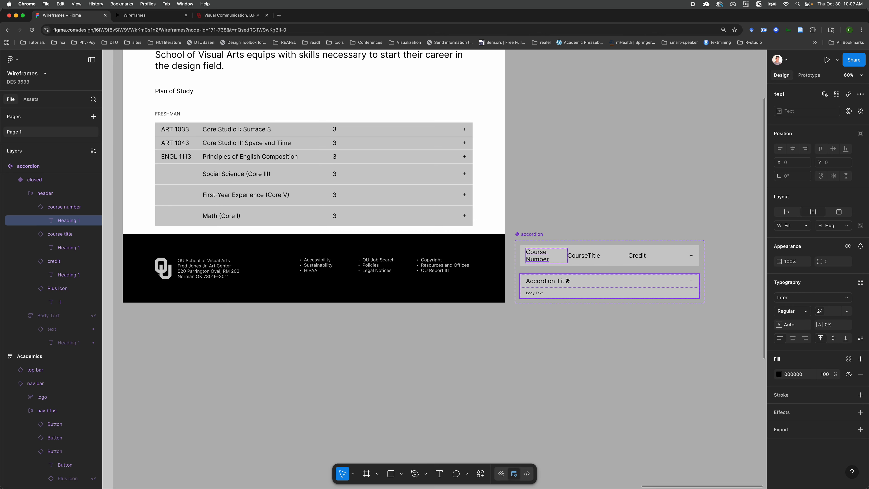
# Step: Try hug contents on the closed variant's course number field, and set its inner Heading 1 text back to fill container
pyautogui.click(546, 256)
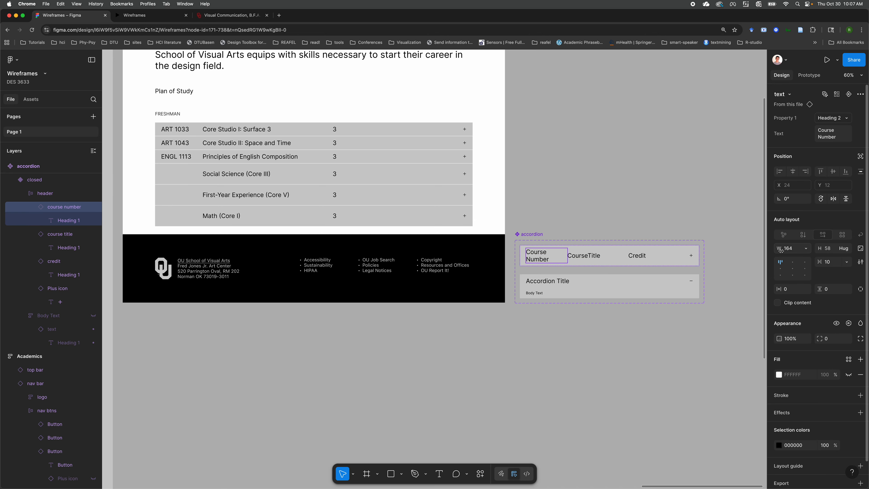
pyautogui.click(804, 249)
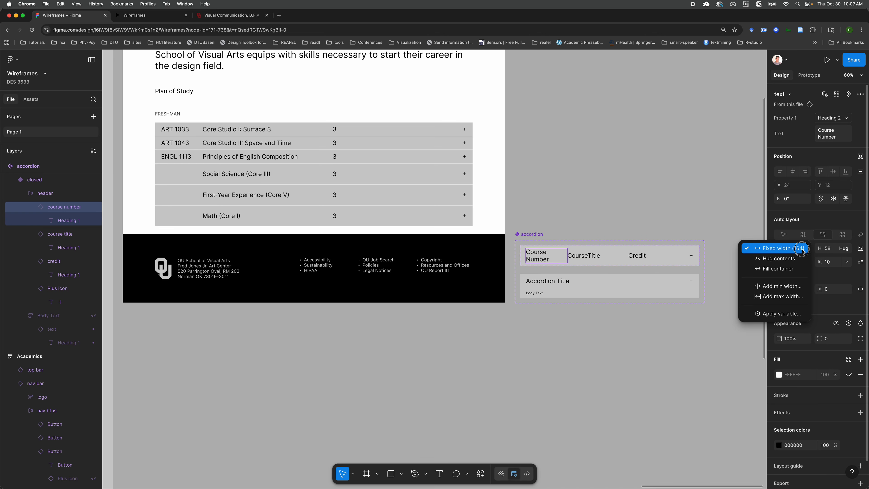
pyautogui.click(780, 259)
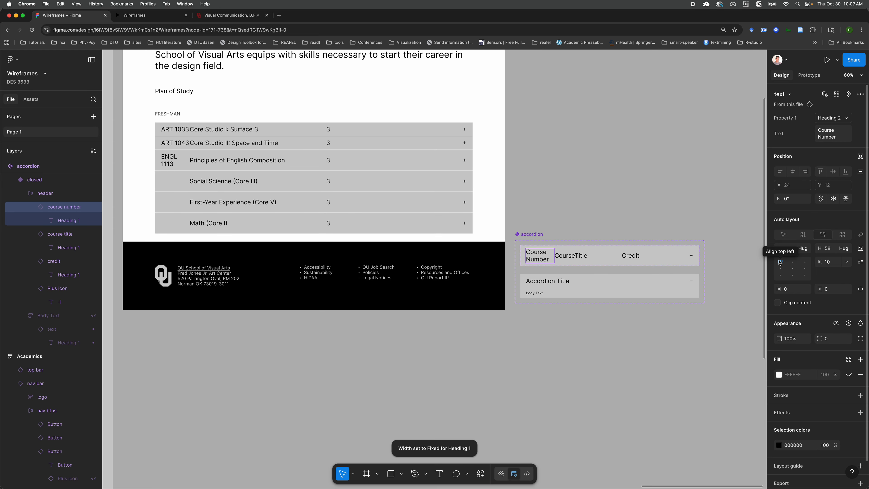
pyautogui.click(58, 221)
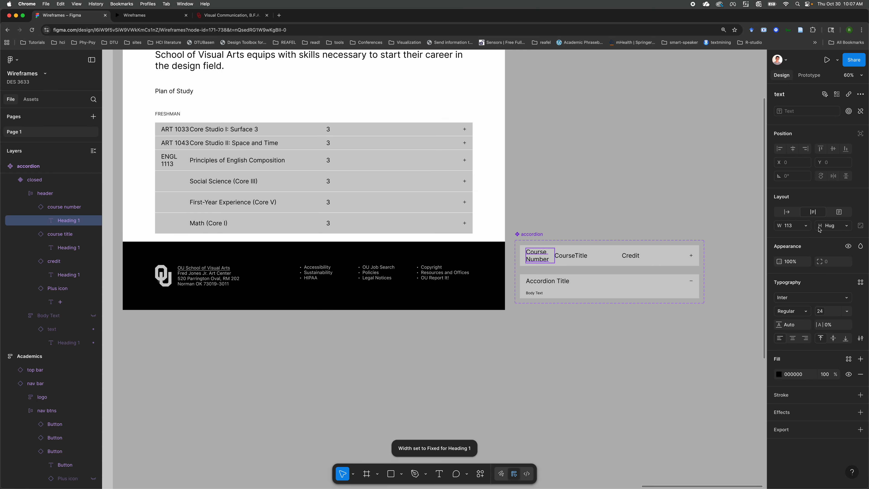
pyautogui.click(802, 226)
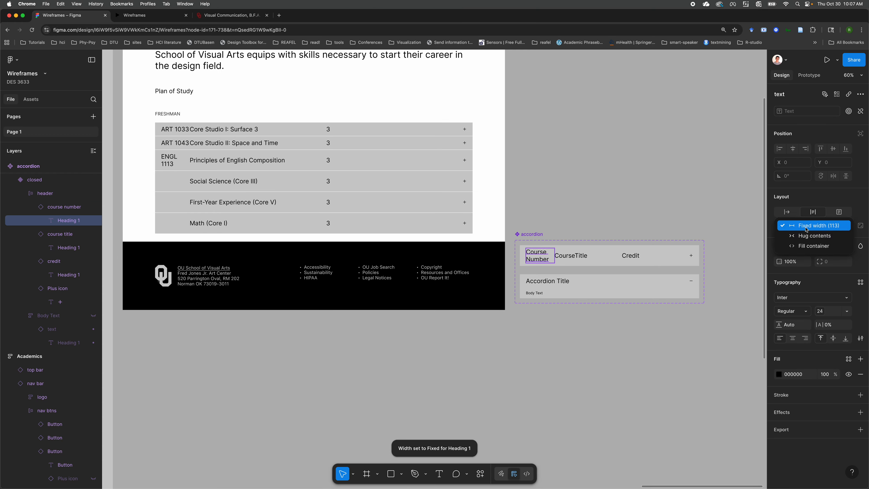
pyautogui.click(807, 248)
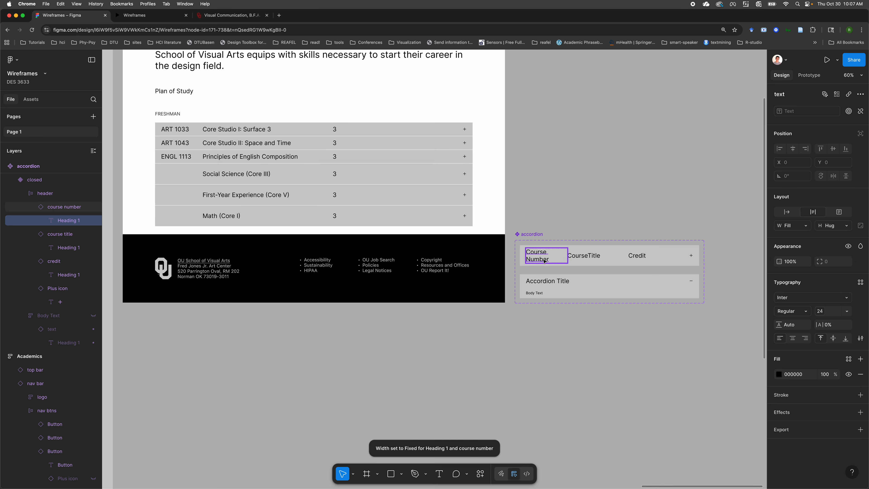
# Step: Try hug contents again on the closed accordion's course number field, and undo it
pyautogui.click(64, 207)
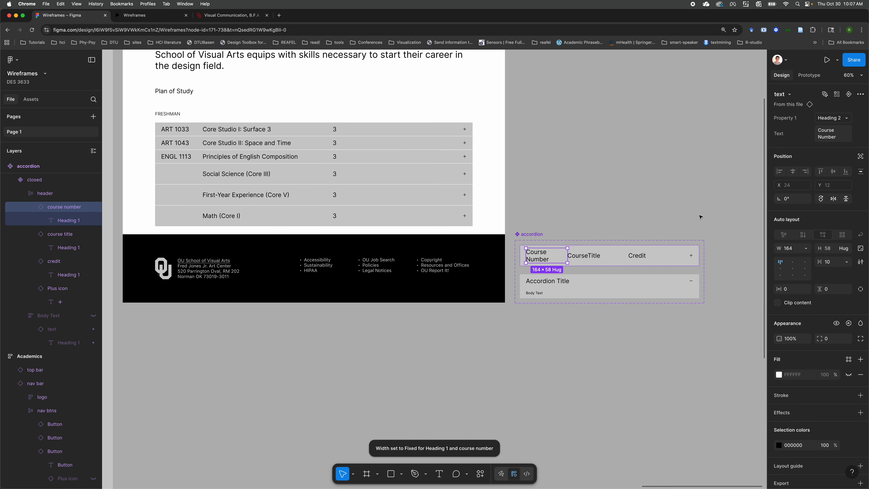
pyautogui.click(807, 249)
pyautogui.click(776, 258)
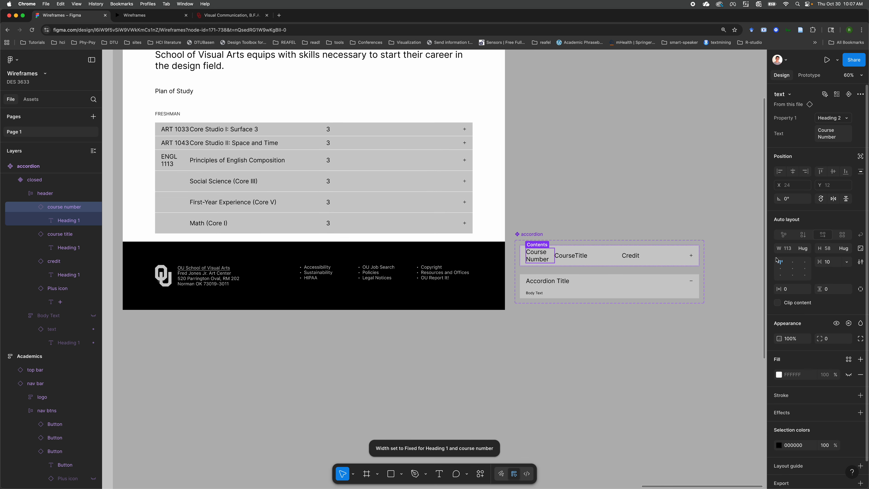
pyautogui.hotkey('ctrl', 'z')
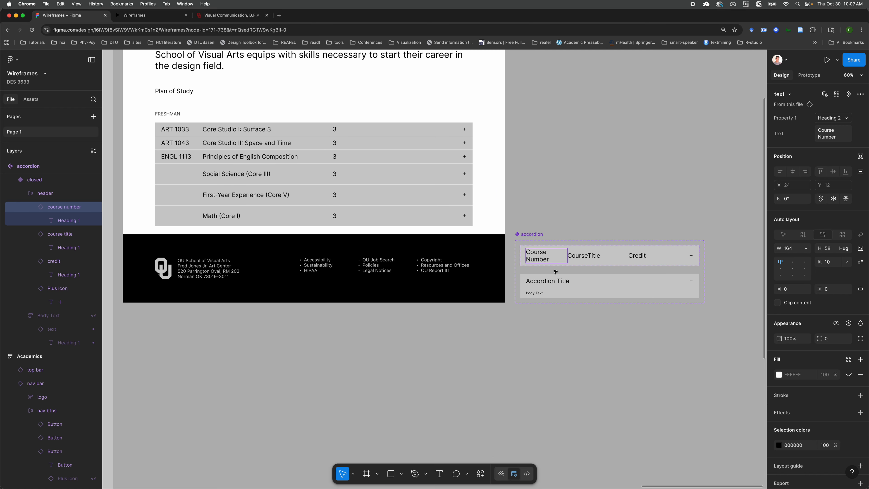
# Step: Widen the accordion component set to 888 and stretch its closed and opened variants to about 853
pyautogui.click(57, 237)
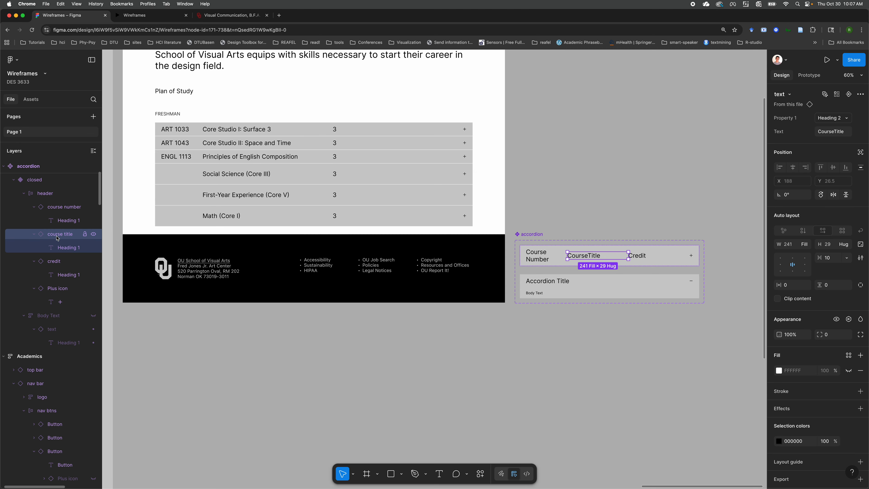
pyautogui.click(531, 234)
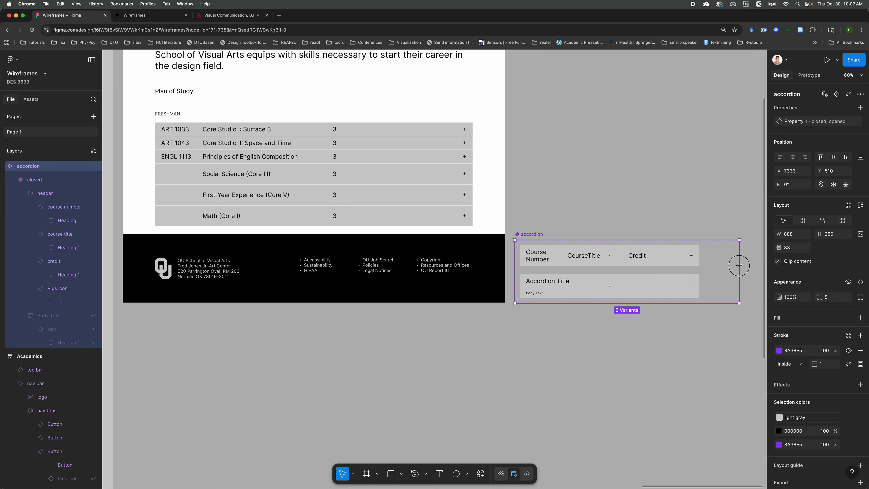
pyautogui.click(684, 257)
pyautogui.moveTo(699, 255); pyautogui.dragTo(735, 255)
pyautogui.click(695, 289)
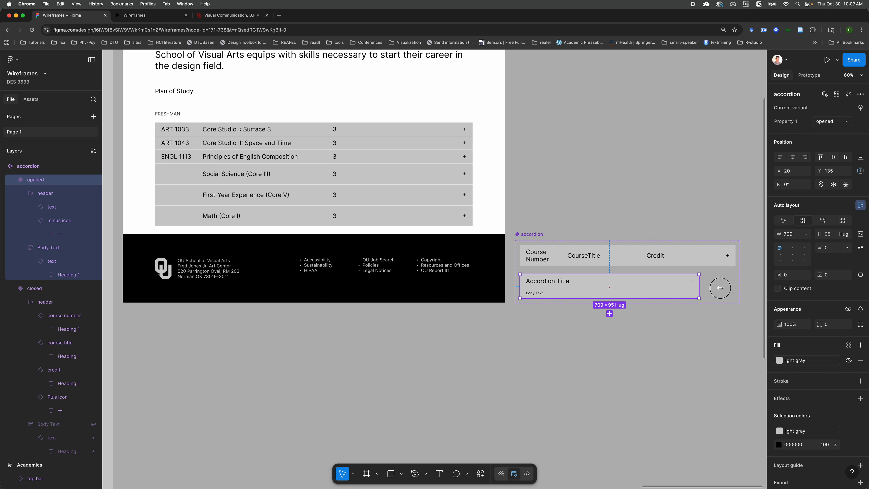
pyautogui.moveTo(720, 288); pyautogui.dragTo(735, 288)
# Step: Switch the closed accordion's course number field to fill container, and from there to hug contents
pyautogui.click(545, 261)
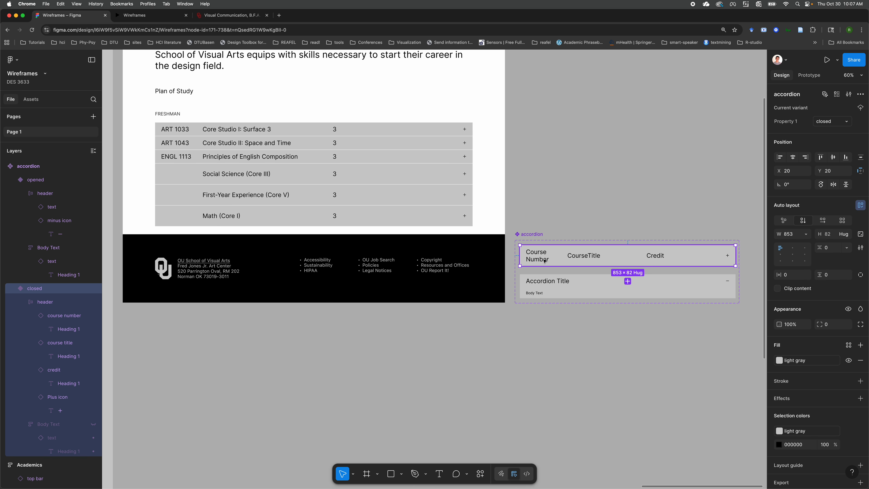
pyautogui.doubleClick(544, 260)
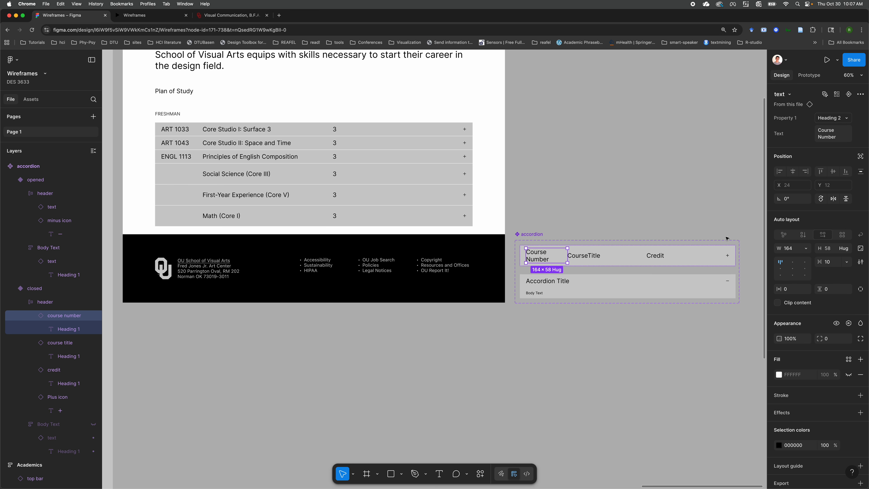
pyautogui.click(806, 248)
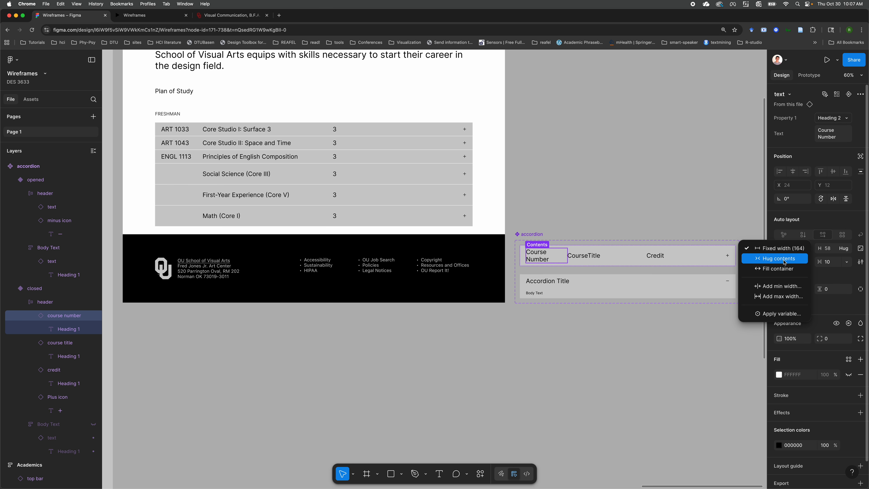
pyautogui.click(783, 269)
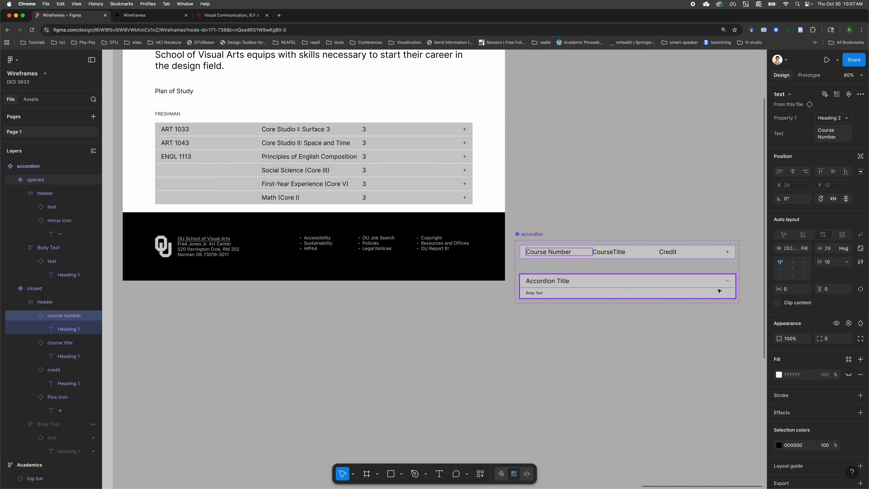
pyautogui.click(807, 251)
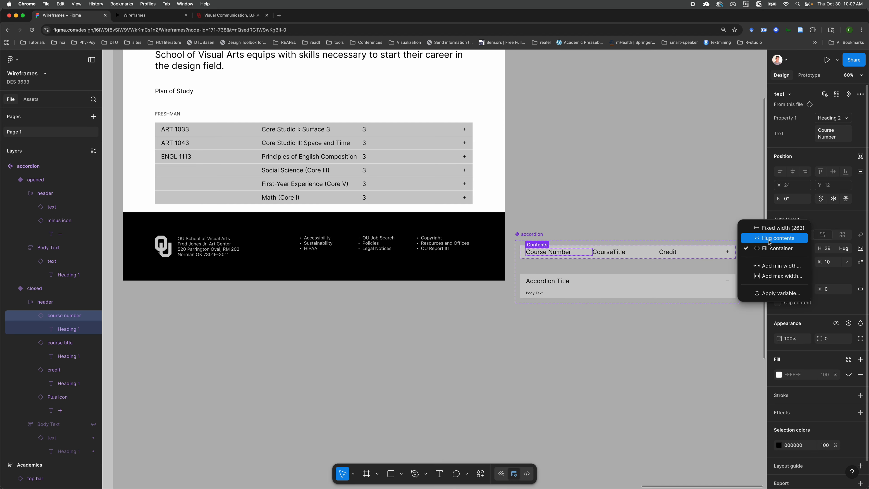
pyautogui.click(769, 240)
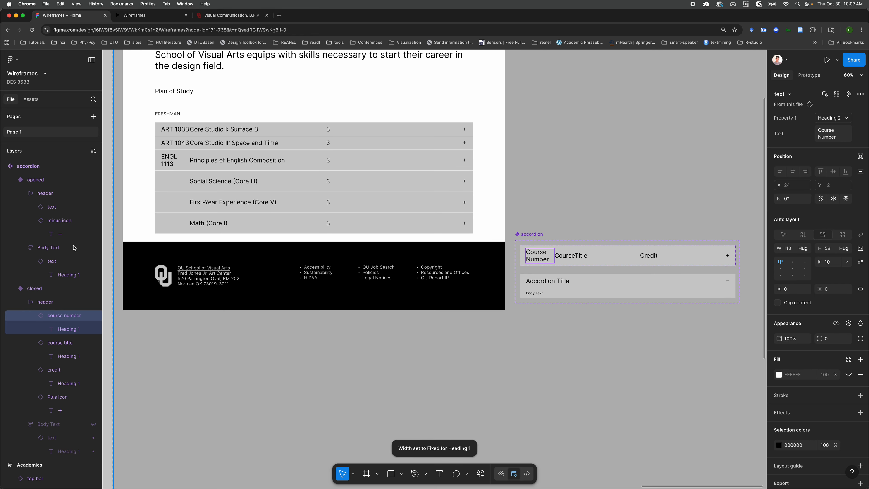
# Step: Examine the width settings of the ENGL 1113 row's course number field and its text layer, widening the layer list for full names
pyautogui.doubleClick(167, 160)
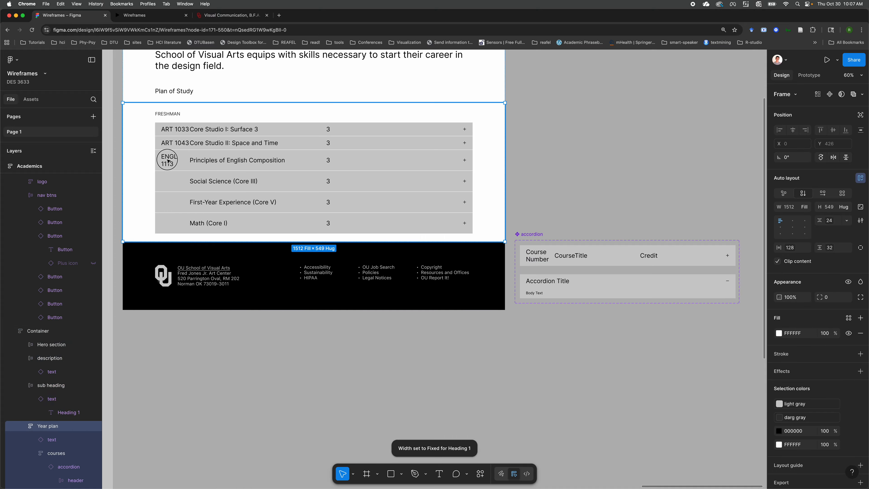
pyautogui.doubleClick(168, 160)
pyautogui.doubleClick(167, 160)
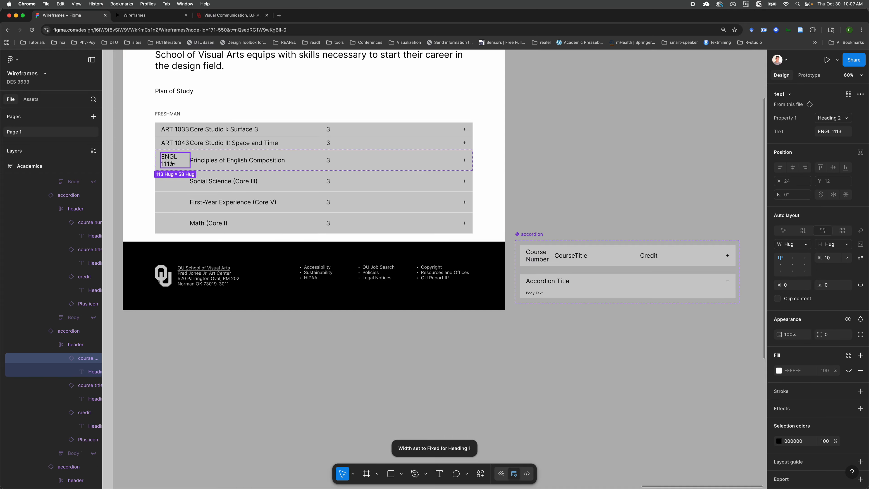
pyautogui.click(87, 371)
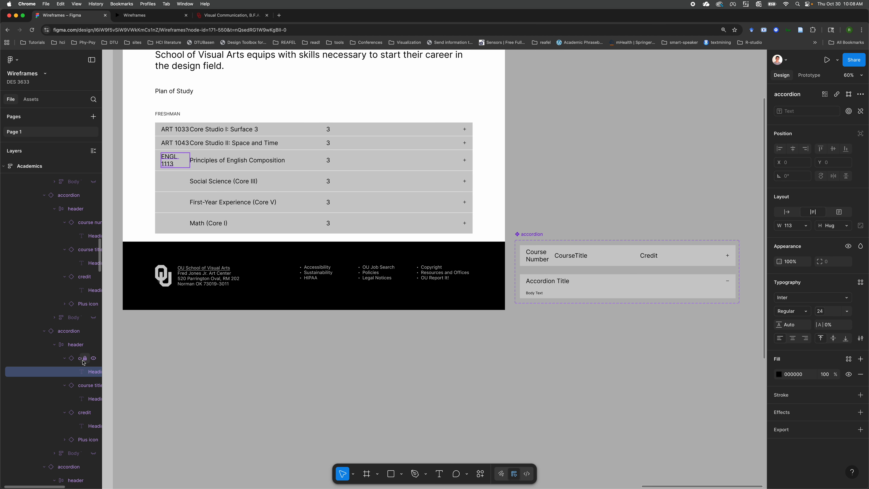
pyautogui.moveTo(102, 349); pyautogui.dragTo(167, 350)
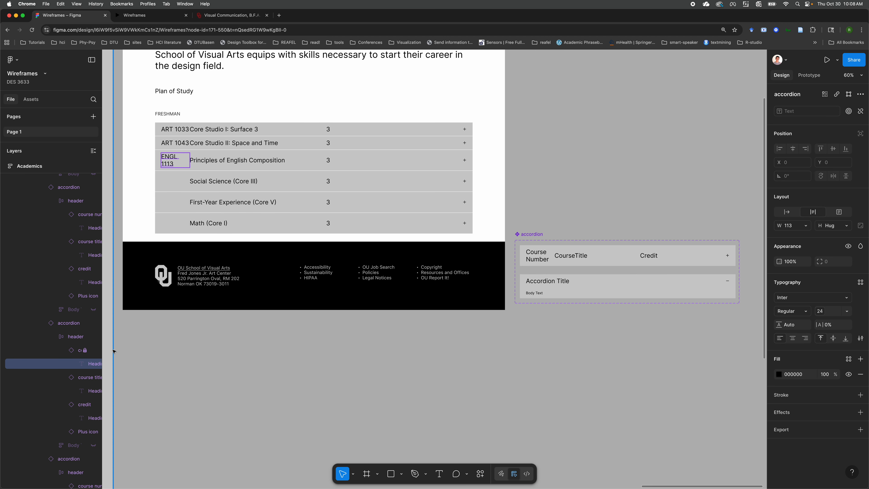
pyautogui.moveTo(102, 348); pyautogui.dragTo(168, 360)
pyautogui.click(107, 355)
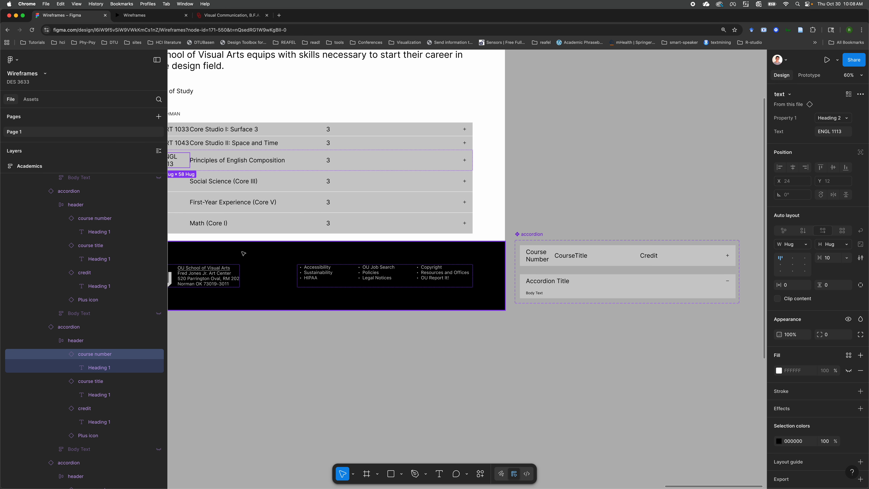
pyautogui.hscroll(-5, 243, 252)
pyautogui.scroll(3, 243, 252)
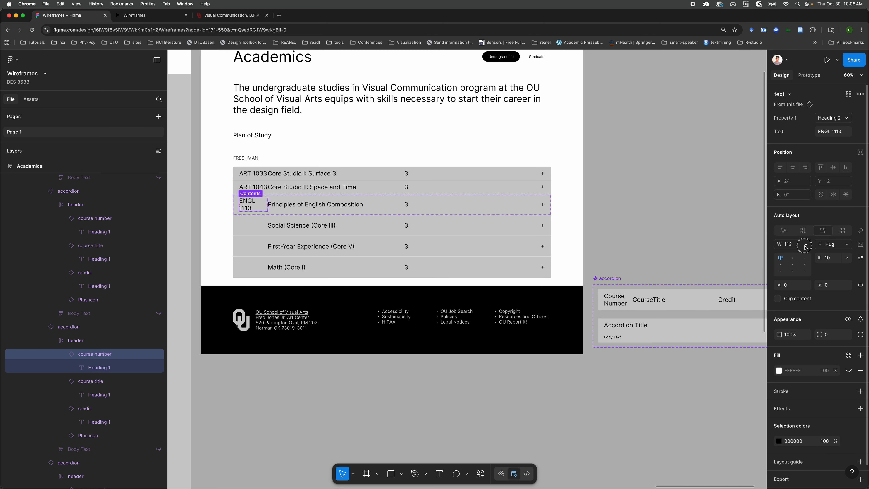
pyautogui.click(805, 246)
pyautogui.click(101, 369)
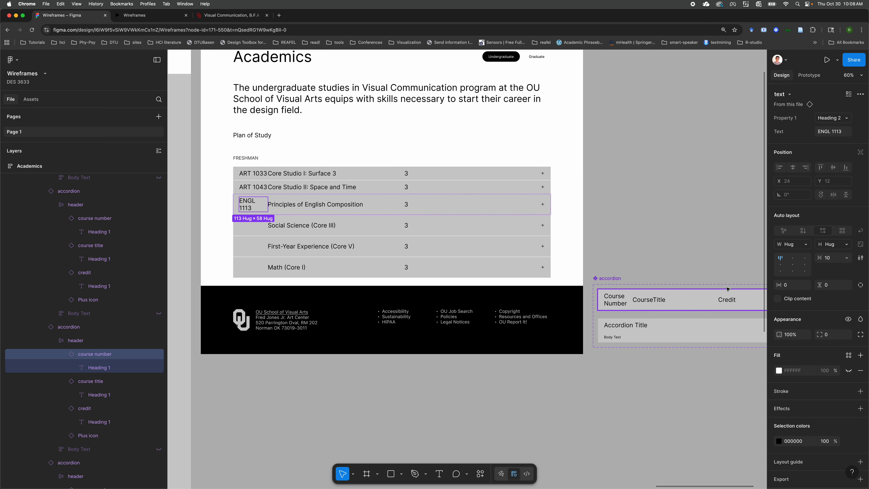
# Step: Set the Heading 1 text in the closed variant's course number field to fill container, and select the course number field
pyautogui.click(607, 301)
pyautogui.click(607, 302)
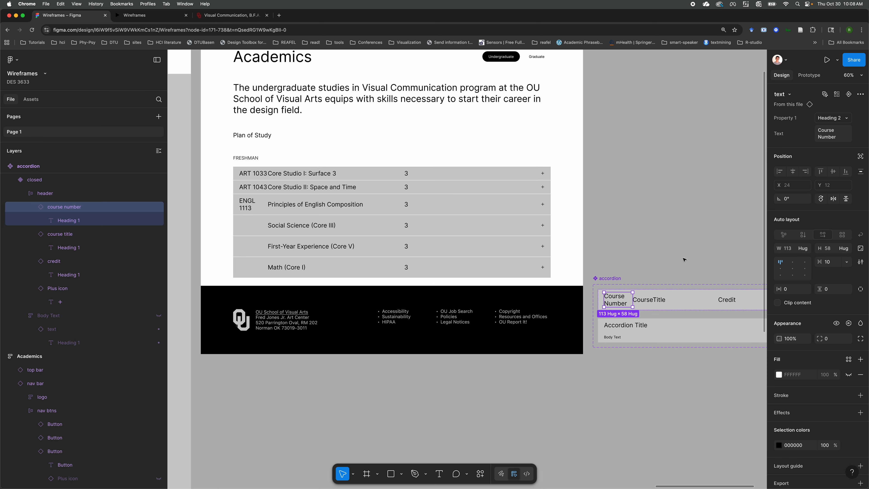
pyautogui.click(72, 223)
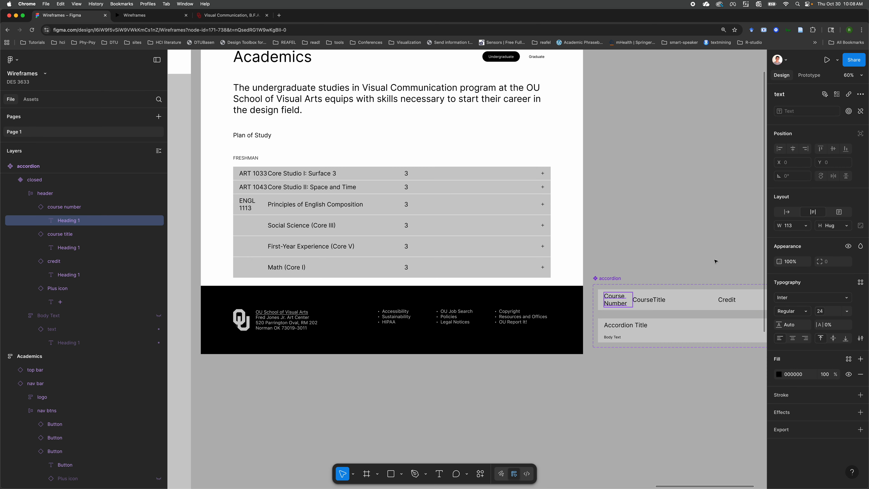
pyautogui.click(798, 226)
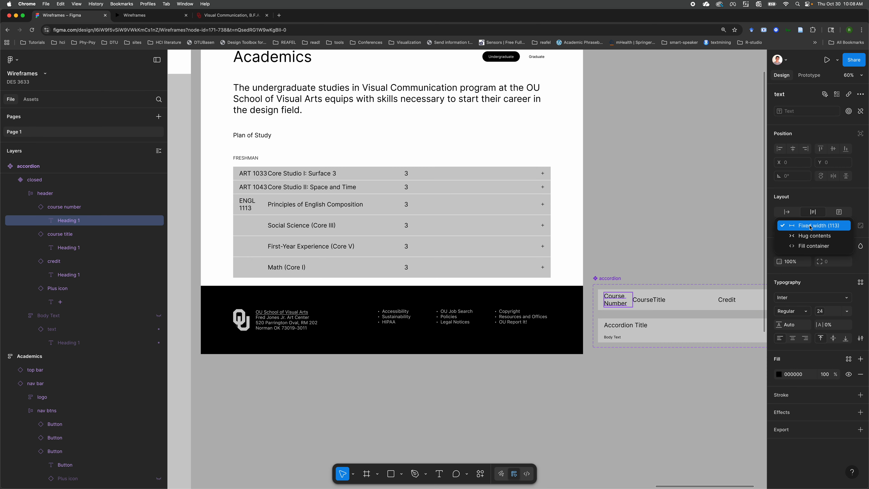
pyautogui.click(819, 250)
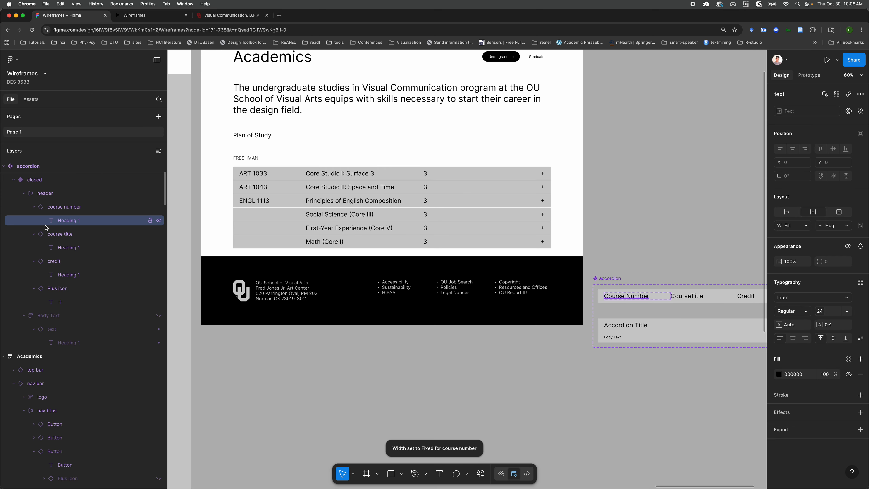
pyautogui.click(62, 208)
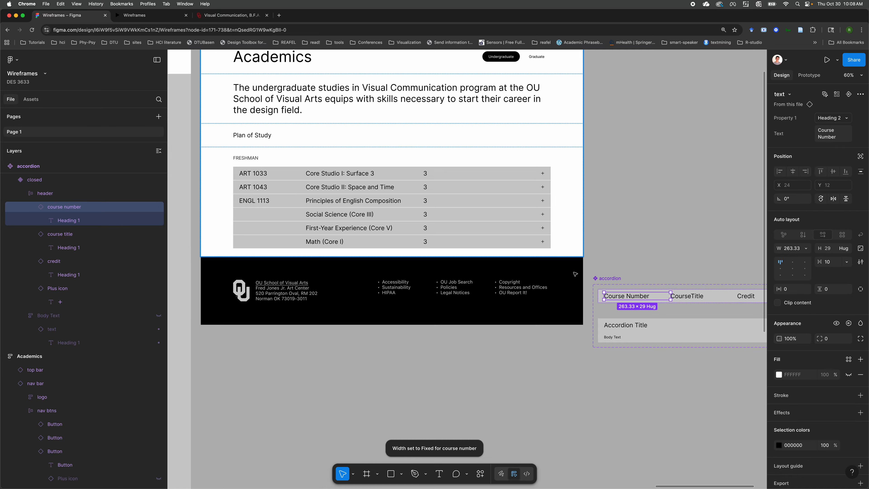
# Step: Set the closed variant's course number field to hug its contents, and select the course title field
pyautogui.click(806, 248)
pyautogui.click(784, 260)
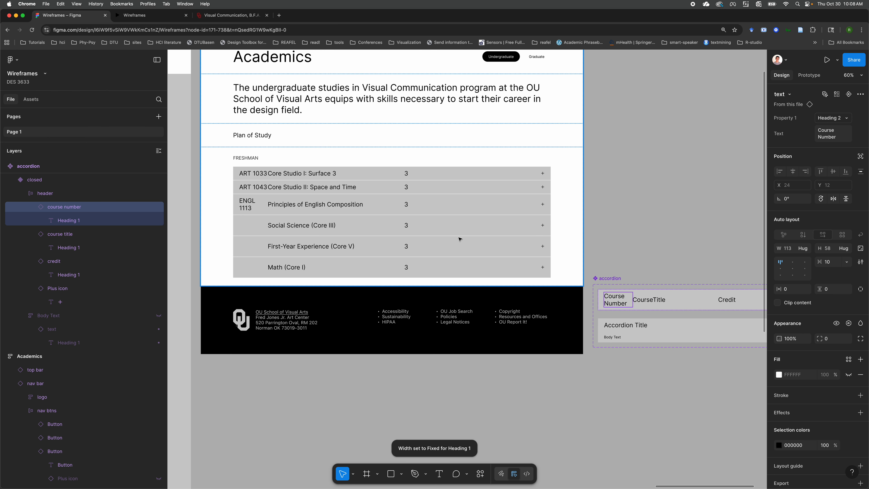
pyautogui.click(715, 298)
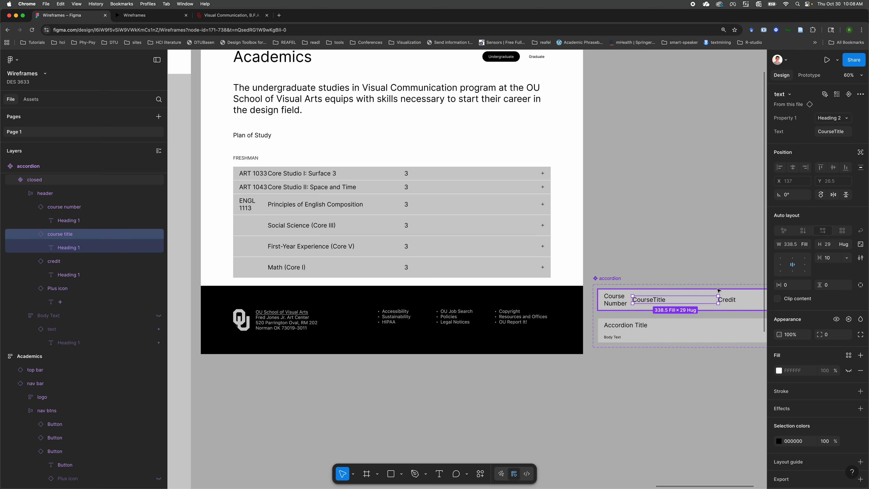
# Step: Apply the medium spacing variable (24) to the closed accordion variant's vertical gap
pyautogui.click(718, 291)
pyautogui.click(842, 248)
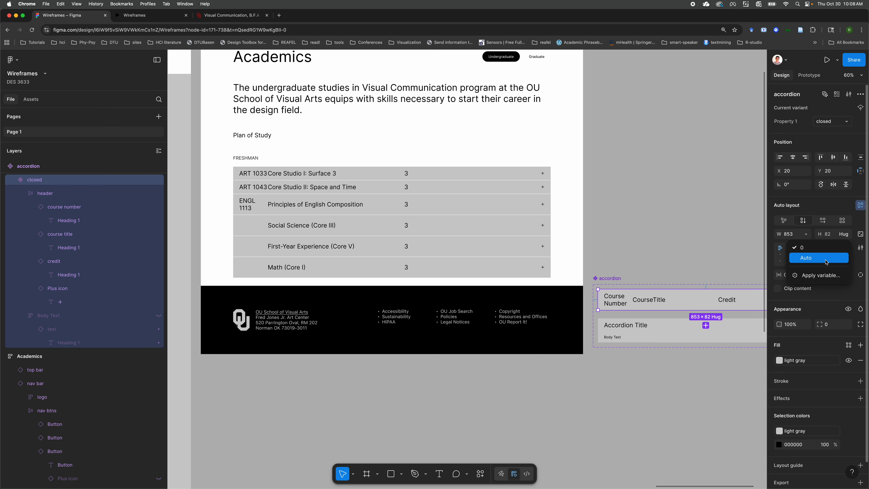
pyautogui.click(819, 275)
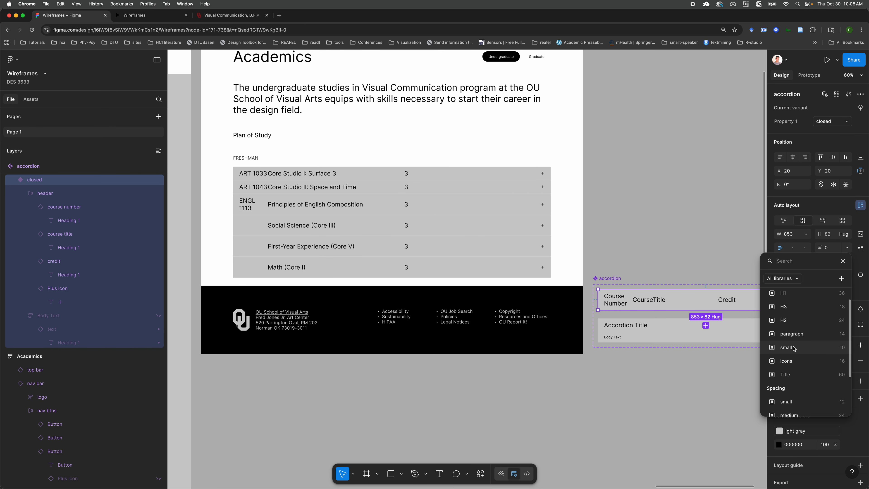
pyautogui.scroll(-2, 799, 379)
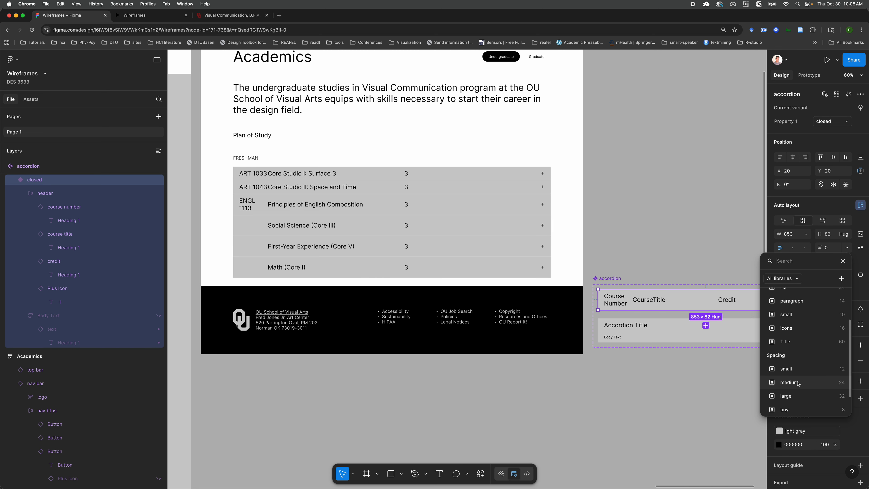
pyautogui.click(798, 380)
pyautogui.click(712, 394)
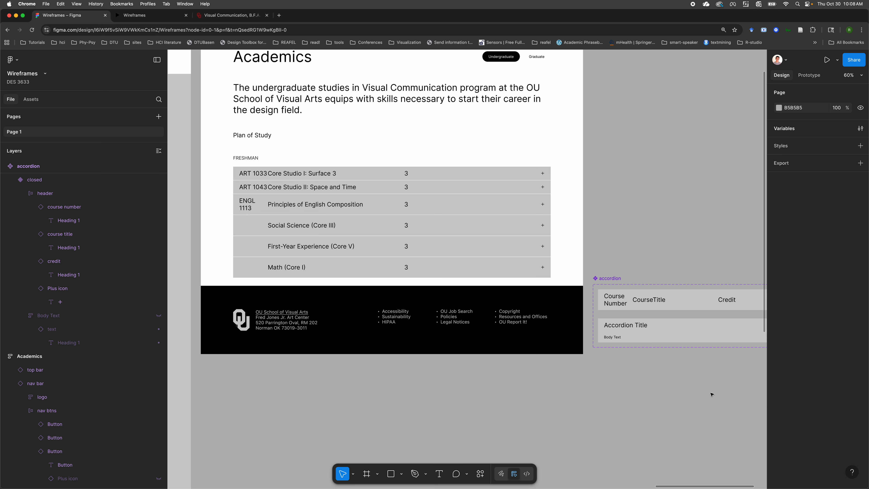
# Step: Examine the layout settings of the closed variant, the ART 1033 row and the variant's course number field
pyautogui.hscroll(5, 683, 370)
pyautogui.scroll(1, 683, 370)
pyautogui.click(637, 326)
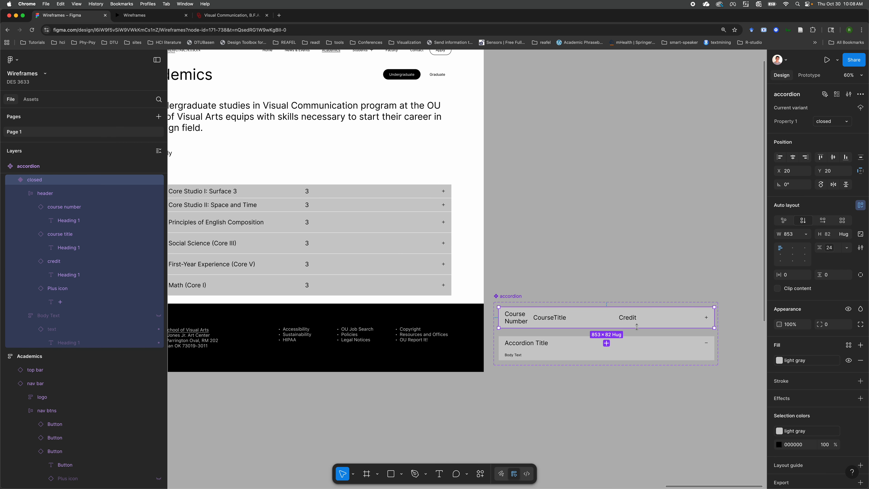
pyautogui.hscroll(-3, 316, 206)
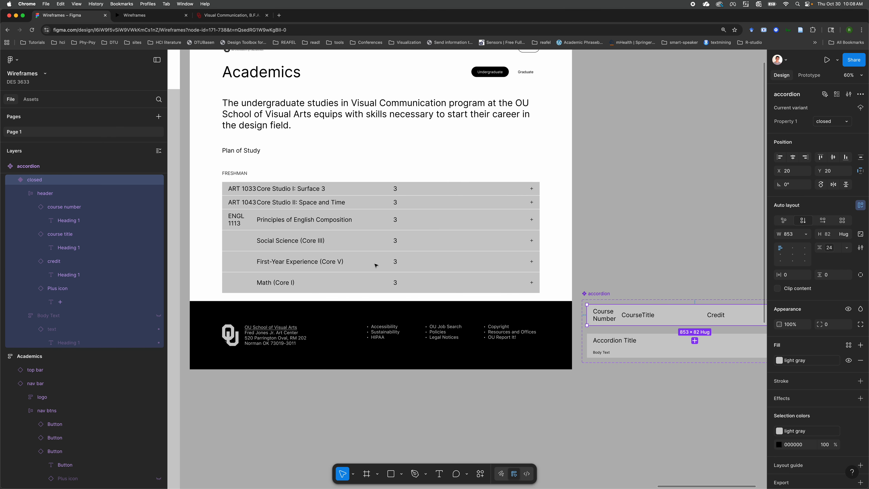
pyautogui.click(327, 190)
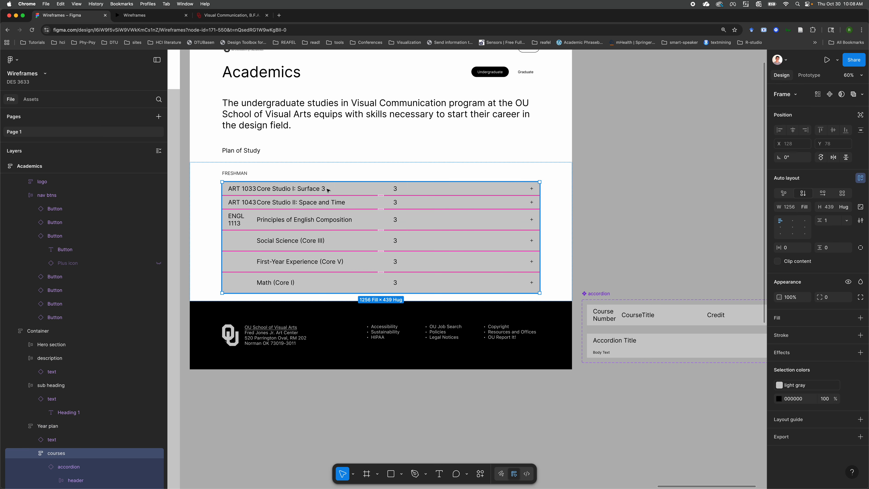
pyautogui.click(327, 190)
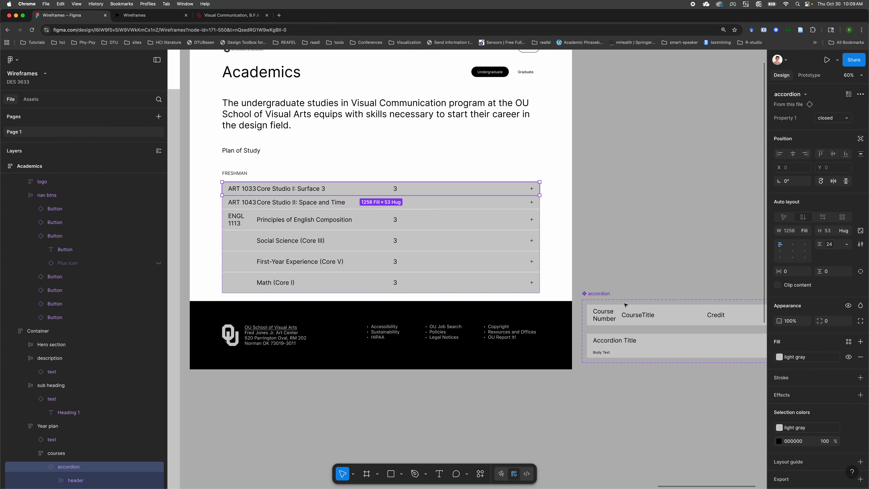
pyautogui.doubleClick(603, 317)
pyautogui.doubleClick(604, 317)
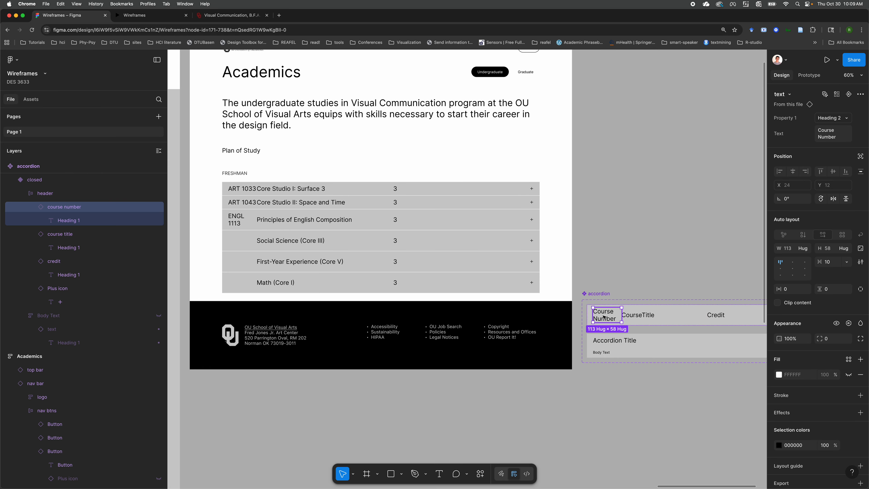
# Step: Set the closed variant's course title and credit fields to hug their contents
pyautogui.click(639, 315)
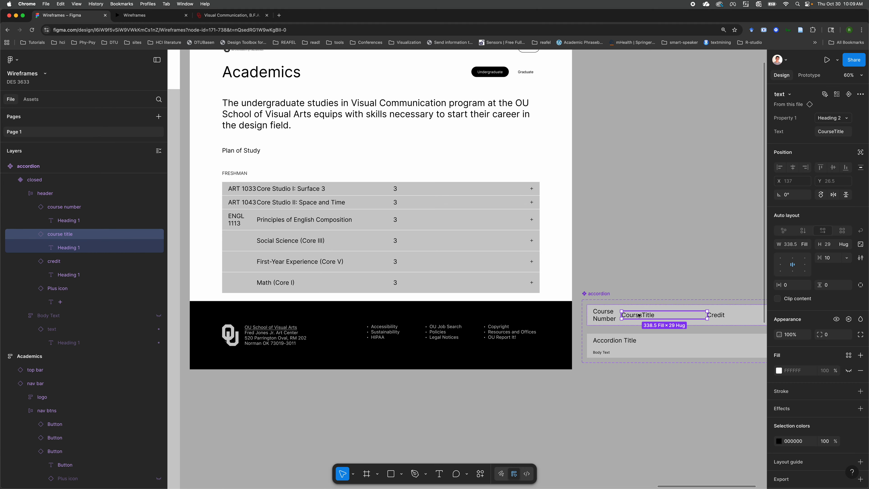
pyautogui.click(804, 244)
pyautogui.click(785, 238)
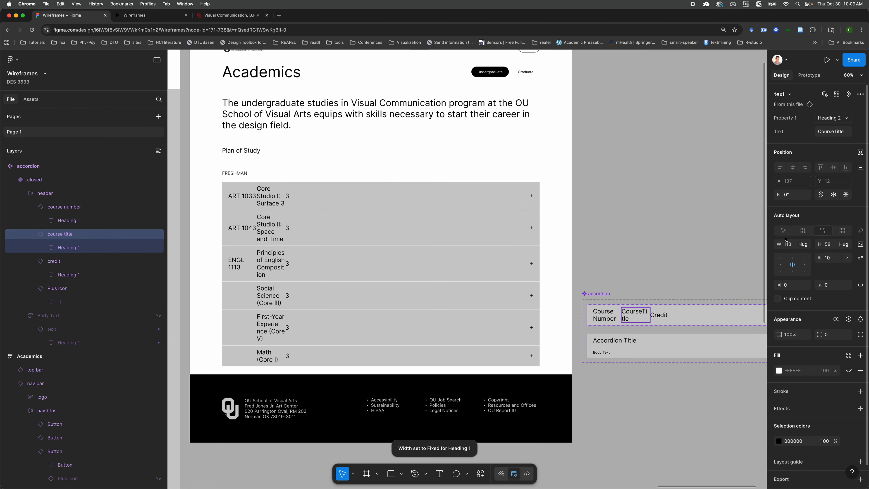
pyautogui.click(660, 315)
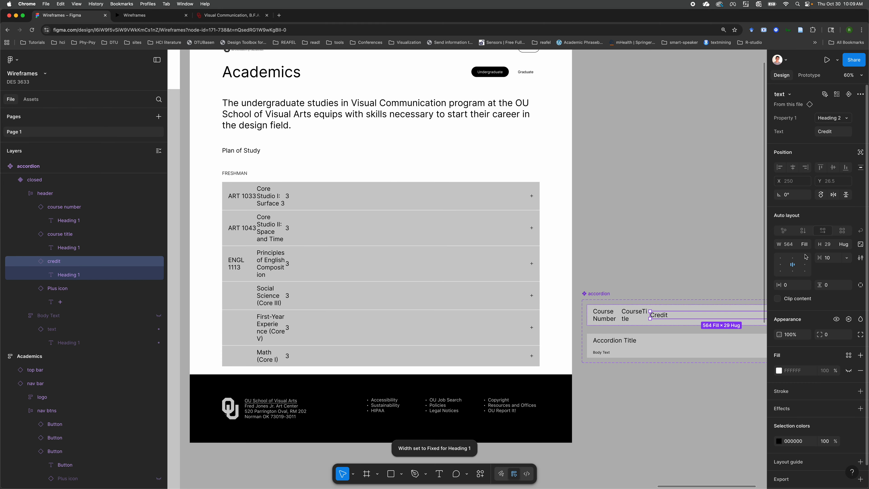
pyautogui.click(805, 244)
pyautogui.click(777, 238)
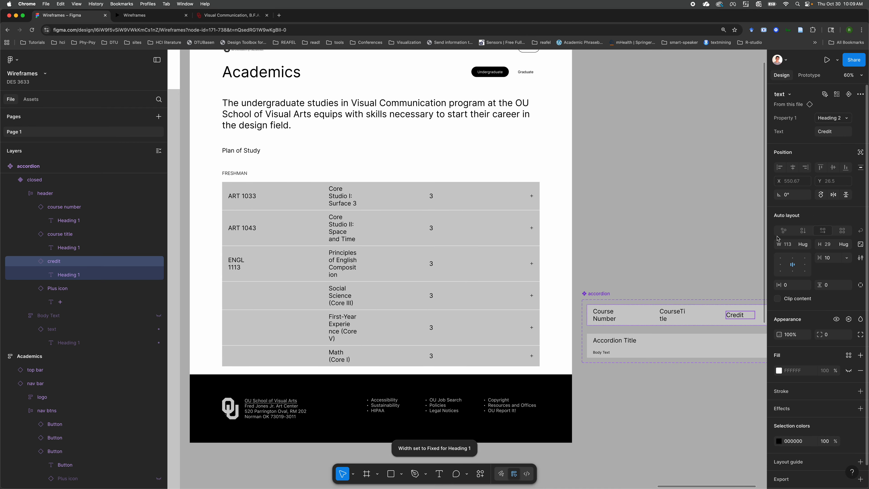
# Step: Examine the auto layout settings of the closed variant and its header, and the layer structure of both accordion variants
pyautogui.scroll(-1, 664, 324)
pyautogui.scroll(-5, 665, 324)
pyautogui.hscroll(3, 664, 324)
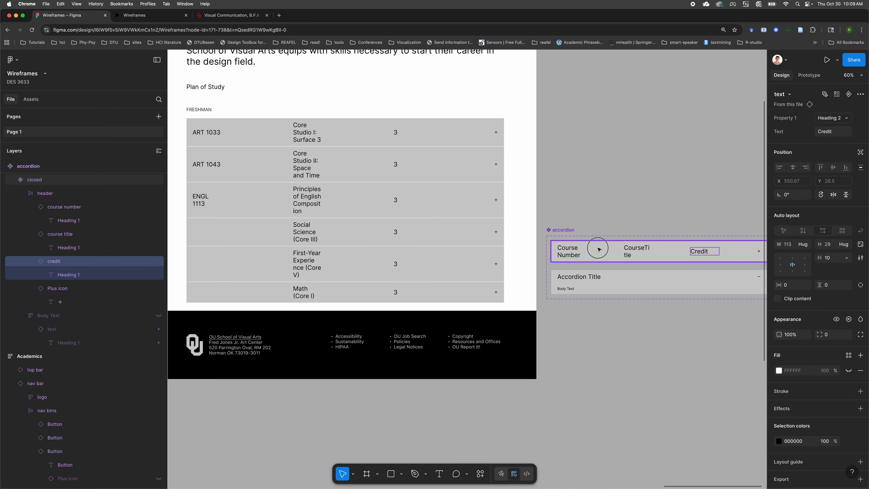
pyautogui.click(599, 250)
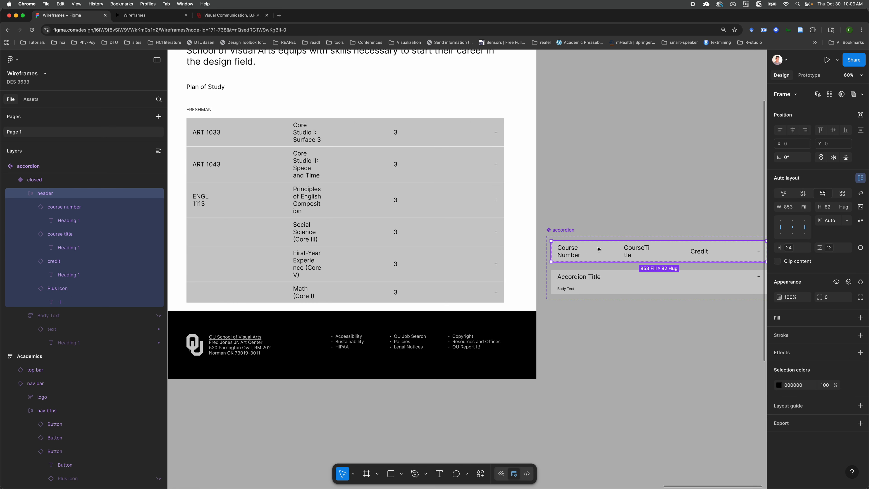
pyautogui.click(566, 230)
pyautogui.press('Return')
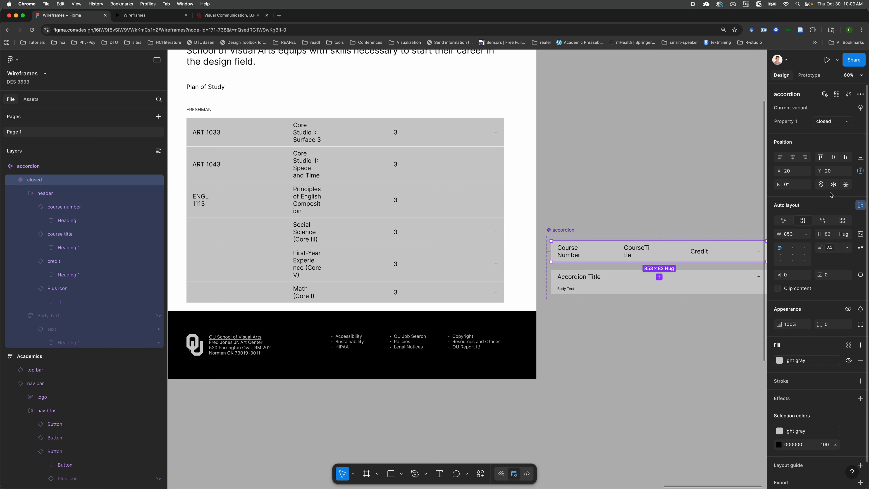
pyautogui.click(839, 248)
pyautogui.scroll(4, 49, 196)
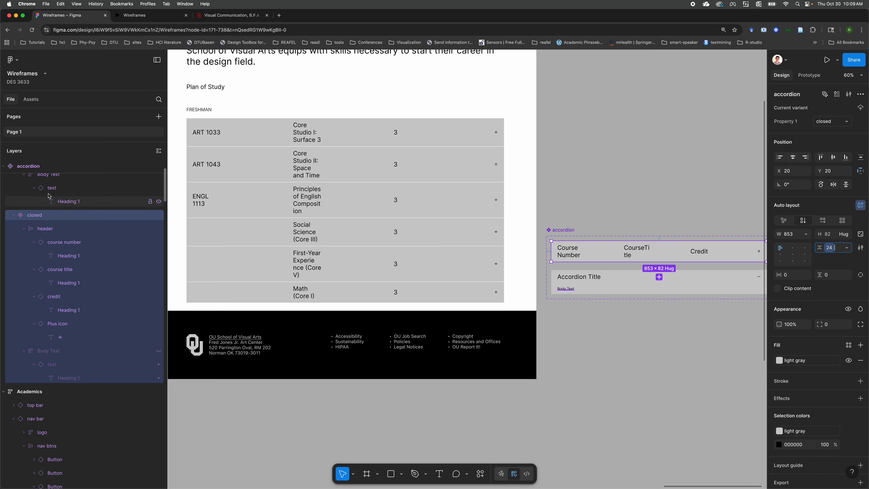
pyautogui.scroll(2, 49, 196)
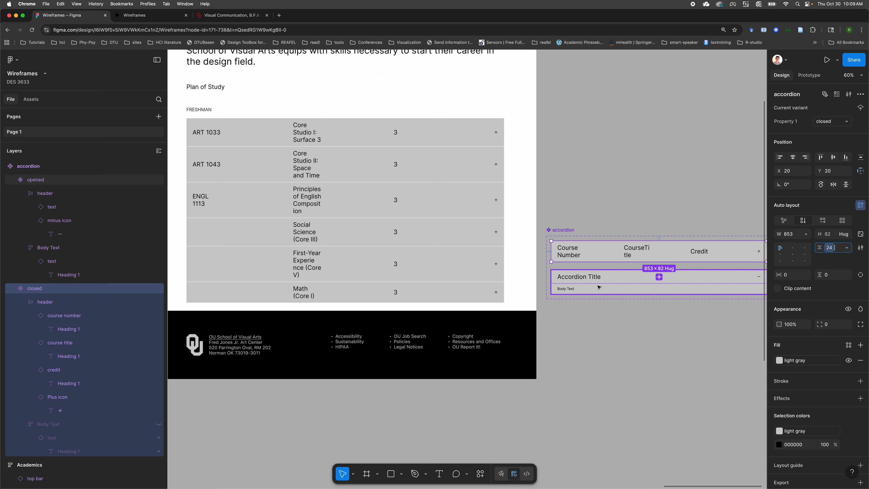
# Step: Collapse the closed variant's layers and change the opened variant's Property 1 value to closed
pyautogui.click(58, 291)
pyautogui.click(13, 288)
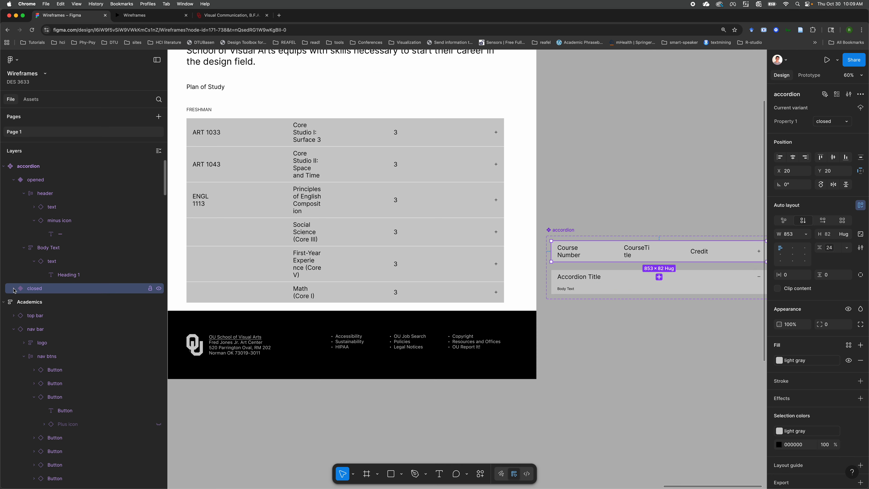
pyautogui.click(38, 180)
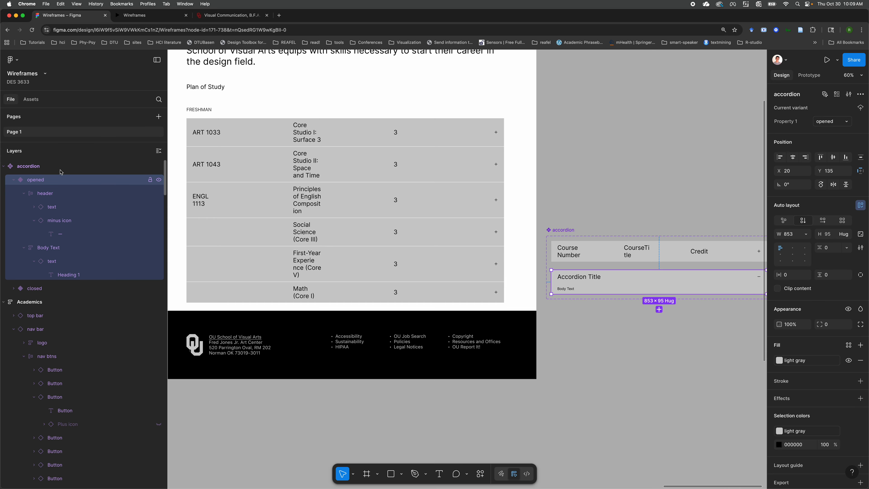
pyautogui.hscroll(8, 510, 252)
pyautogui.scroll(-1, 514, 252)
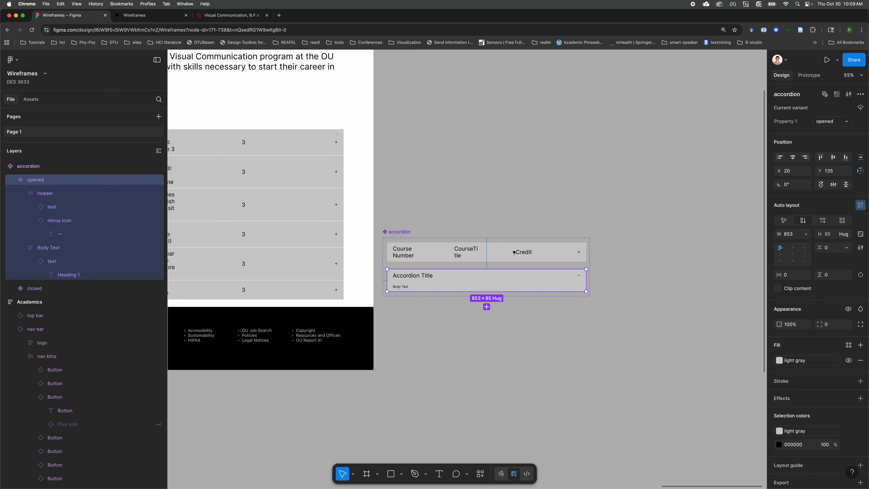
pyautogui.hscroll(-6, 514, 252)
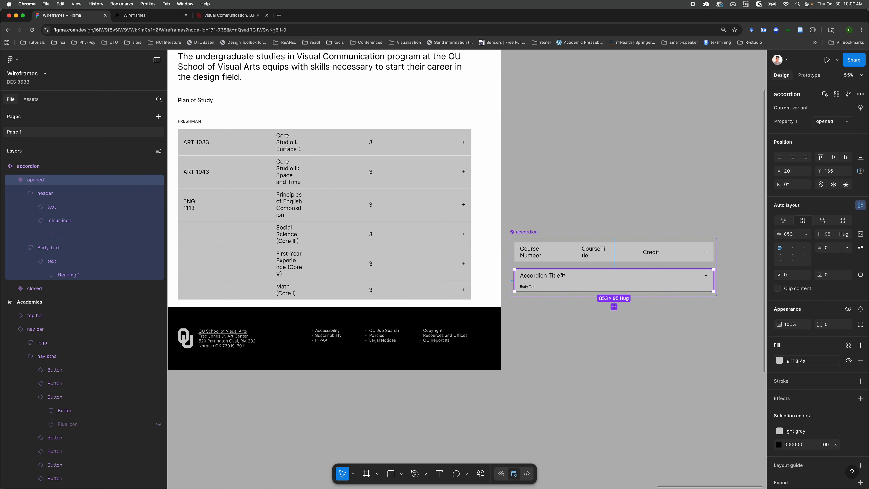
pyautogui.click(828, 124)
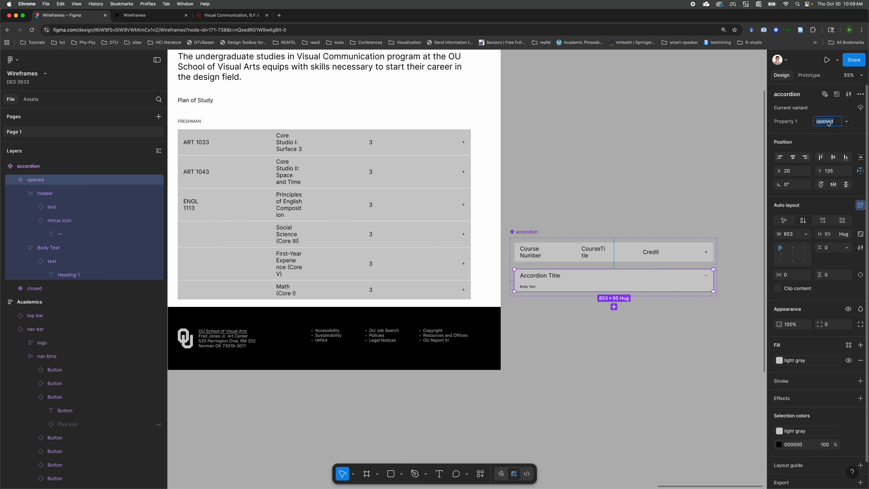
pyautogui.write('closed')
pyautogui.press('Return')
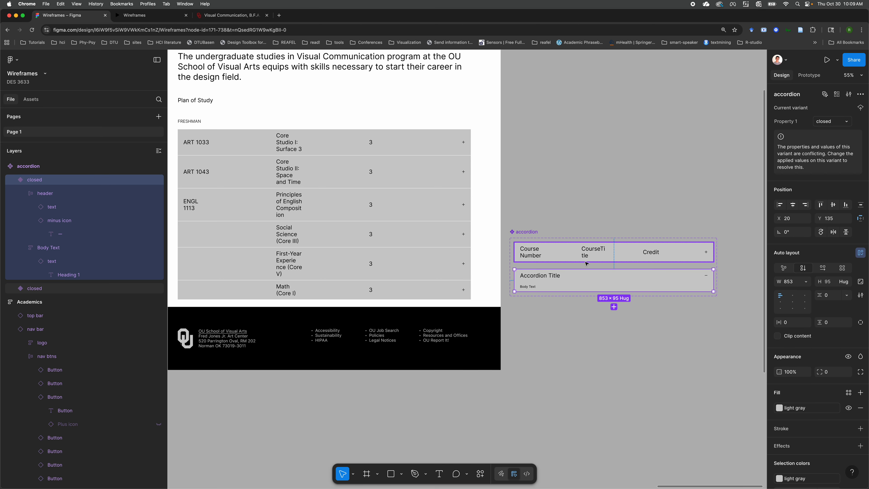
# Step: Change Property 1 of the variant with the Course Number, CourseTitle and Credit columns to open
pyautogui.click(574, 249)
pyautogui.click(828, 121)
pyautogui.write('open')
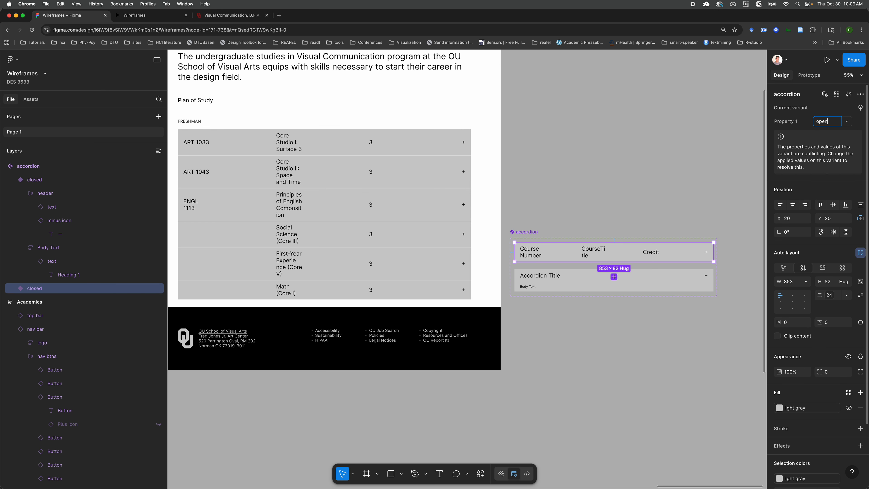
pyautogui.press('Return')
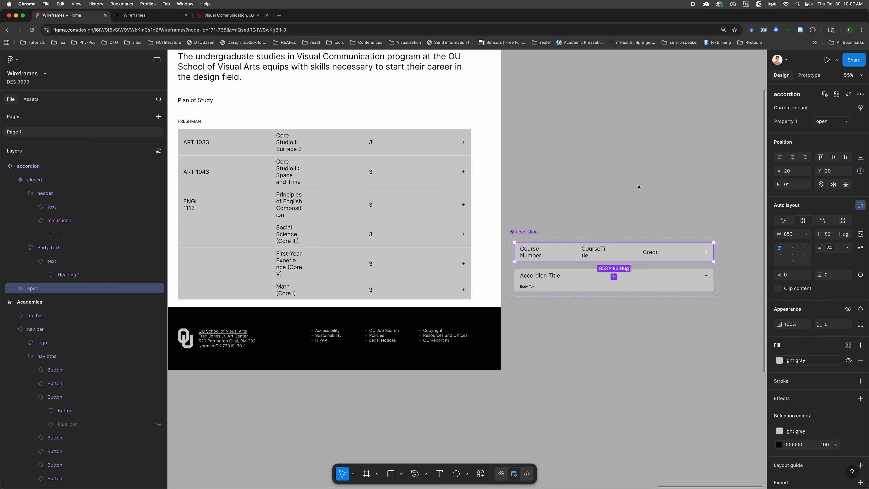
# Step: Apply the small spacing variable (12) to the horizontal gap of the open variant's header
pyautogui.click(562, 256)
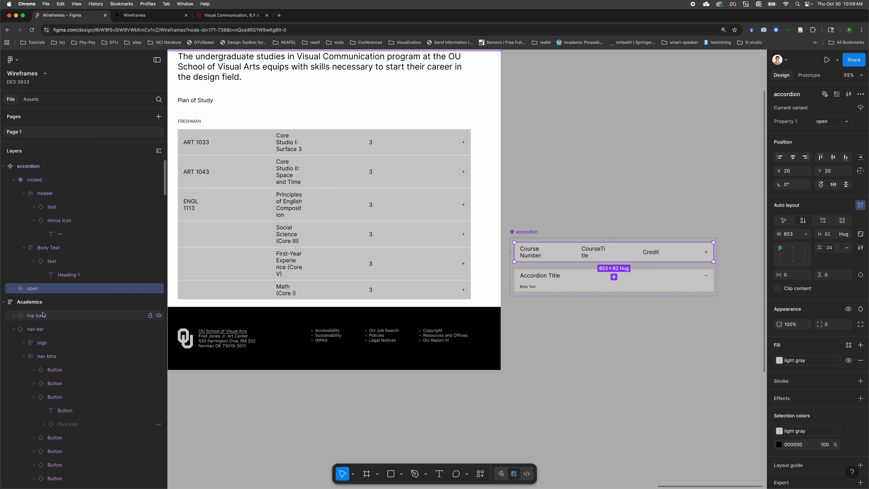
pyautogui.click(14, 289)
pyautogui.click(52, 306)
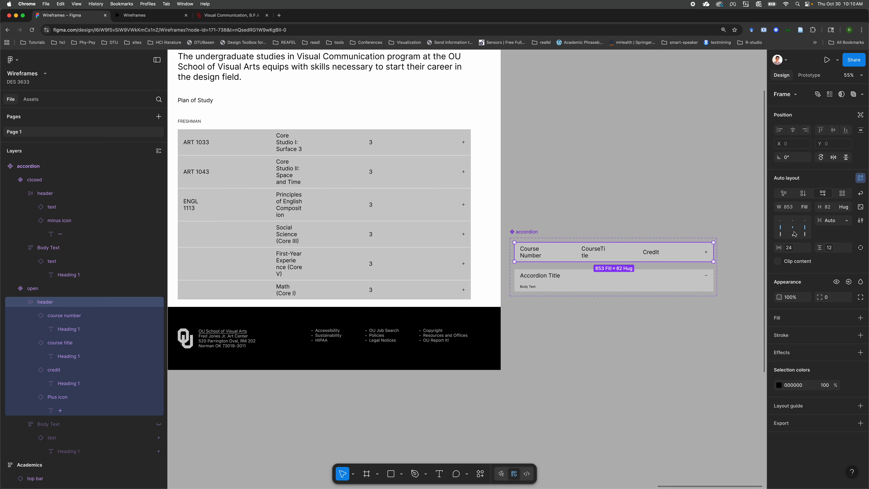
pyautogui.click(847, 220)
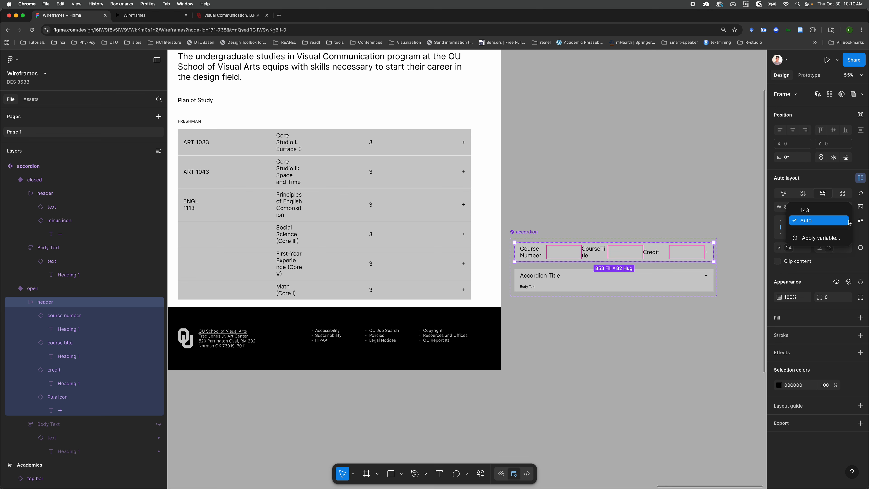
pyautogui.click(827, 239)
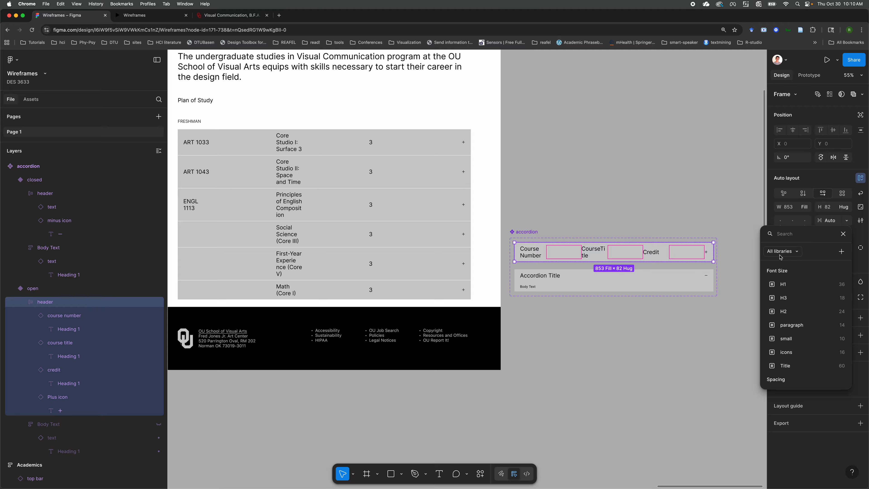
pyautogui.scroll(-2, 791, 370)
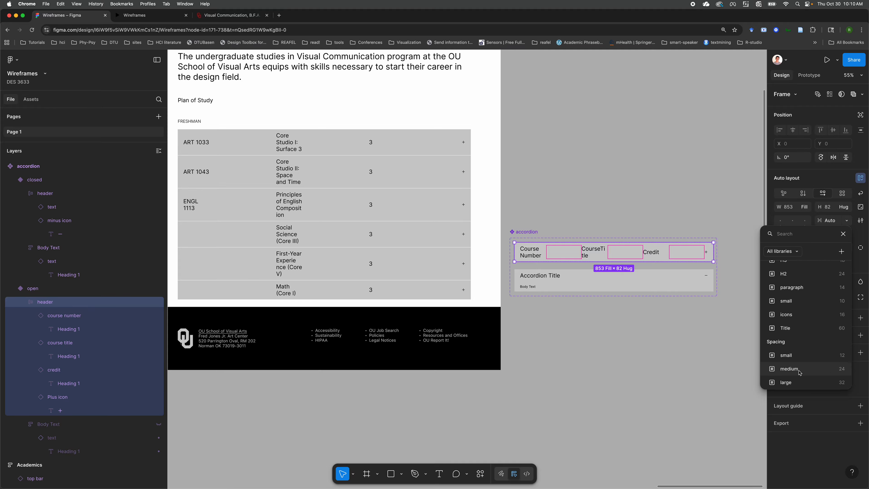
pyautogui.click(799, 355)
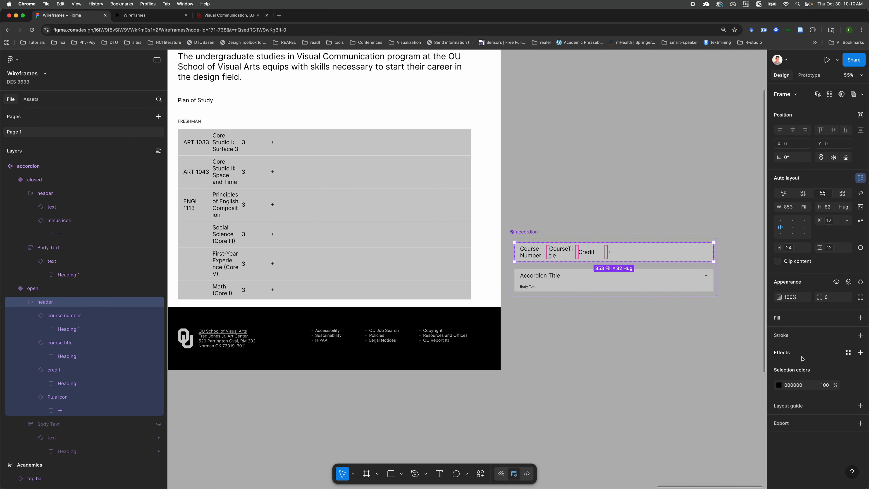
# Step: Apply the medium spacing variable (24) to the vertical padding of the open variant's header
pyautogui.click(848, 247)
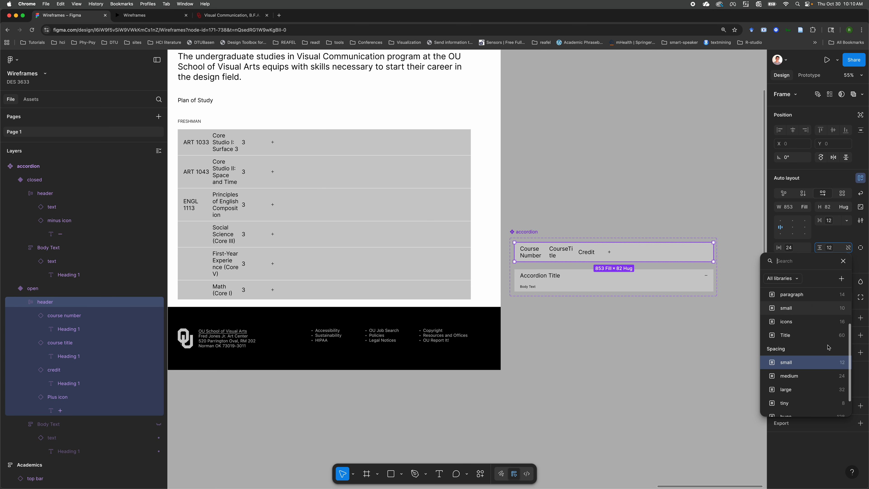
pyautogui.click(809, 376)
pyautogui.scroll(3, 572, 311)
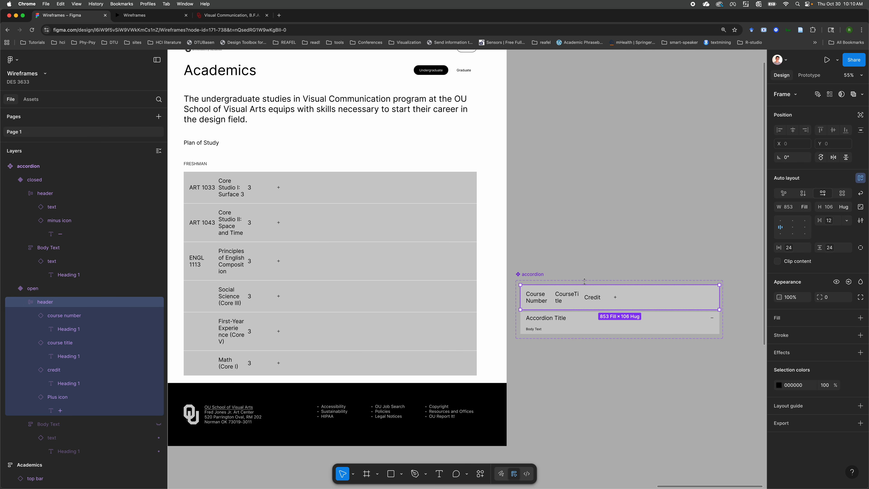
# Step: Set the width of the text layer inside the open variant's course number to hug its contents
pyautogui.doubleClick(538, 303)
pyautogui.doubleClick(538, 302)
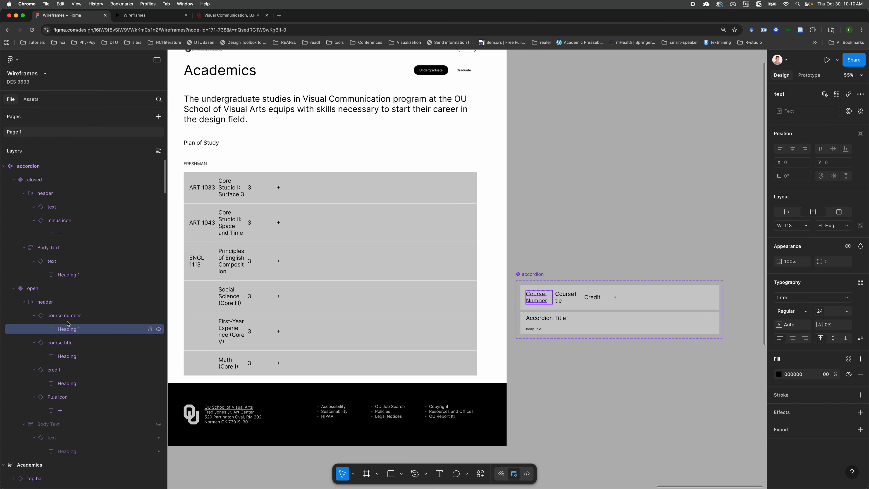
pyautogui.press('Escape')
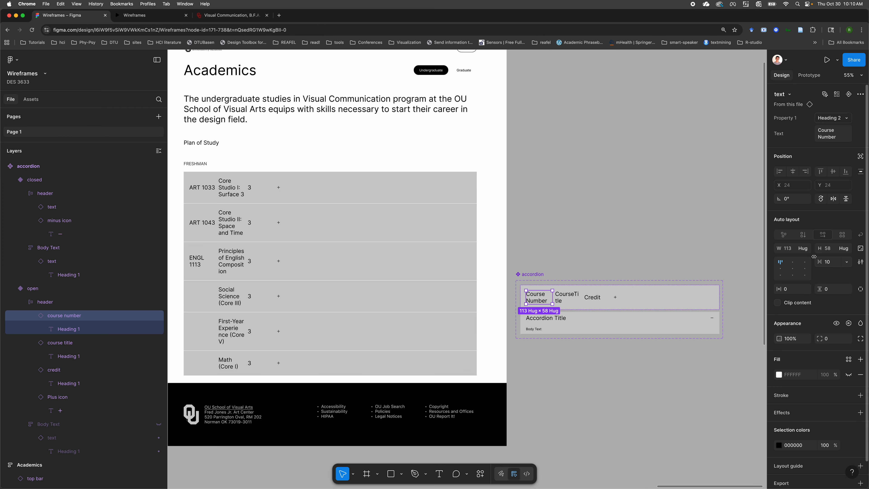
pyautogui.click(805, 249)
pyautogui.click(788, 249)
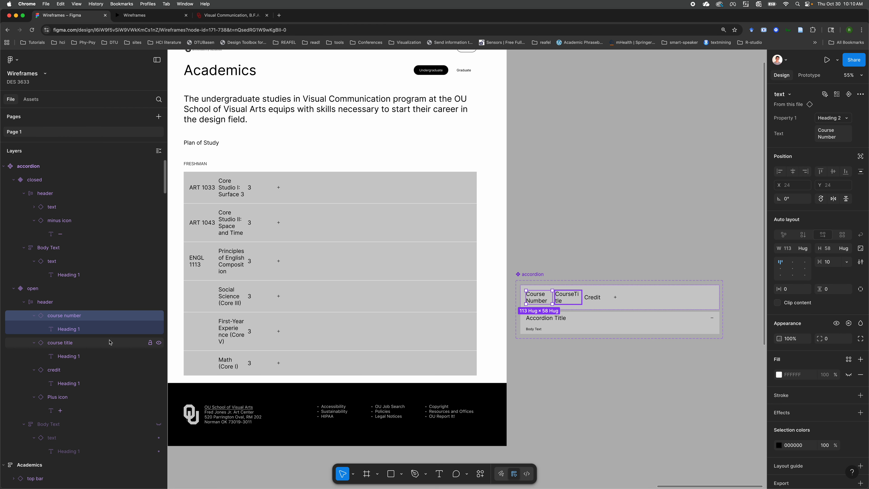
pyautogui.click(536, 297)
pyautogui.click(806, 226)
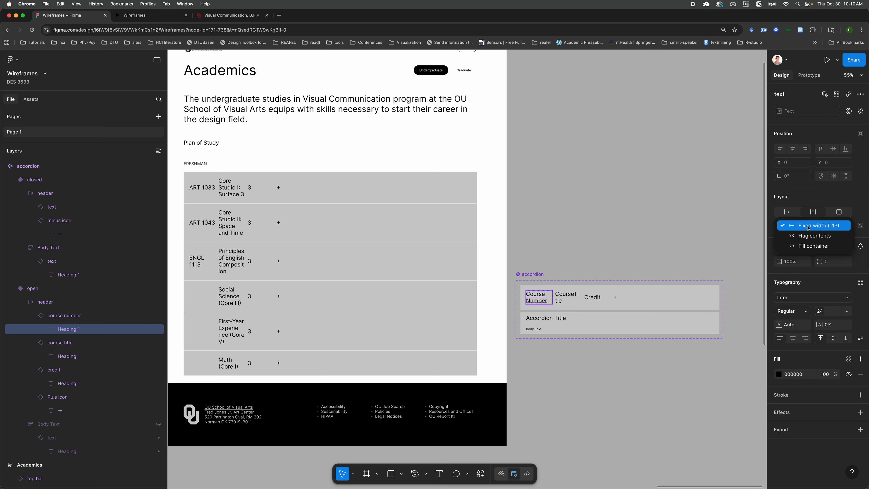
pyautogui.click(808, 239)
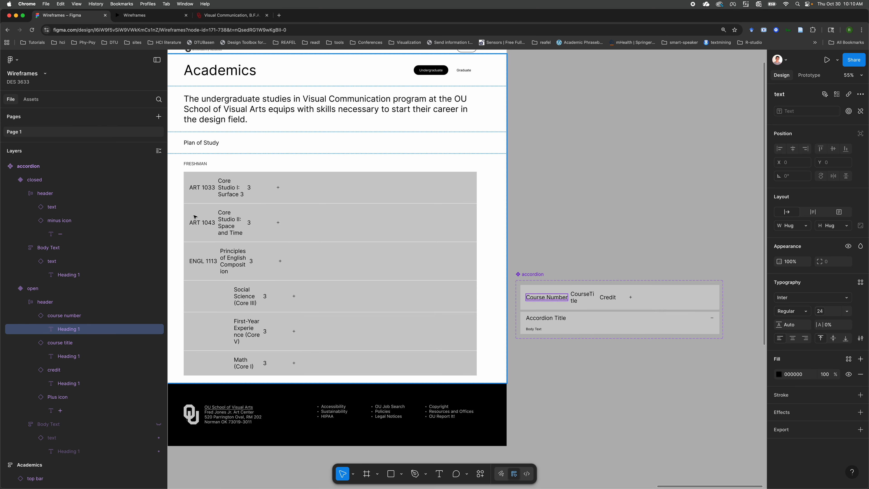
# Step: Set the width of the text layer inside the open variant's course title to hug its contents
pyautogui.click(583, 297)
pyautogui.click(807, 245)
pyautogui.click(807, 245)
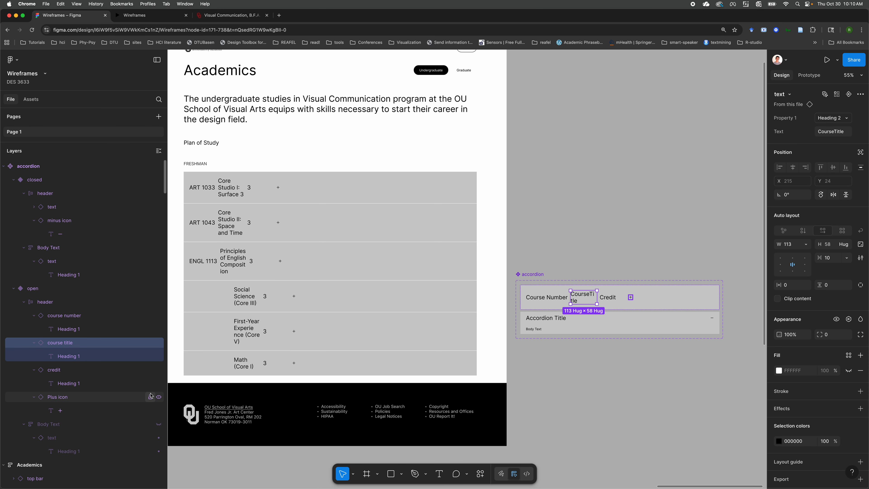
pyautogui.click(89, 356)
pyautogui.click(806, 226)
pyautogui.click(806, 240)
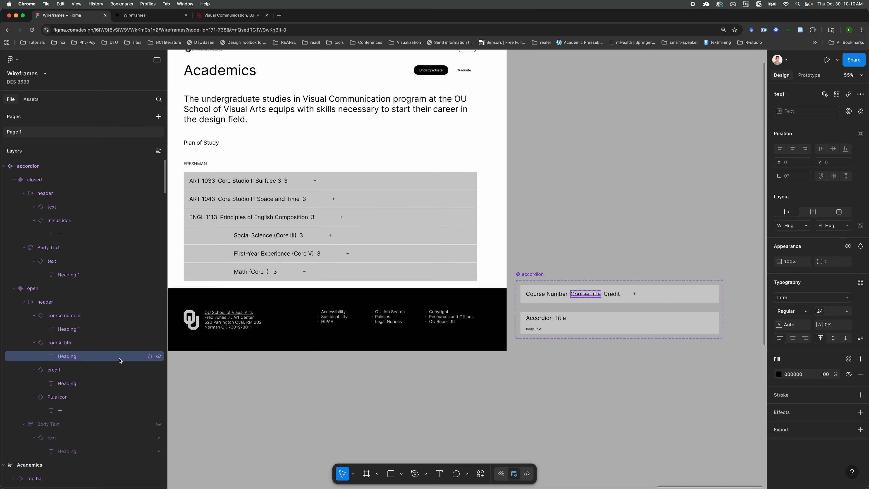
# Step: Try filling the container with the credit column's text layer, and settle on a width that hugs its contents
pyautogui.click(113, 370)
pyautogui.click(805, 244)
pyautogui.click(790, 244)
pyautogui.click(103, 383)
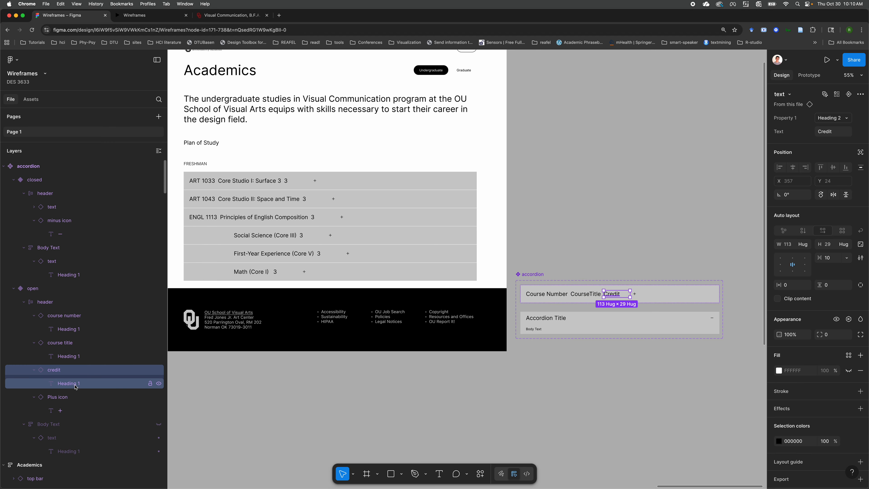
pyautogui.click(808, 229)
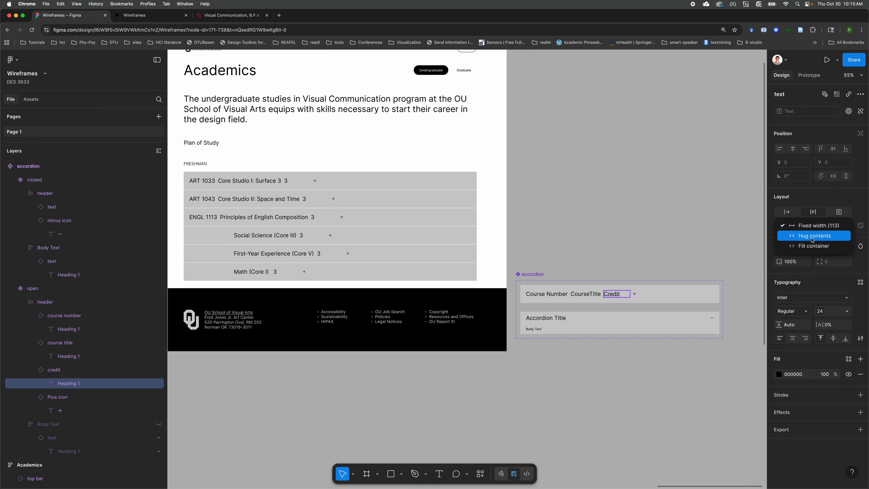
pyautogui.click(813, 246)
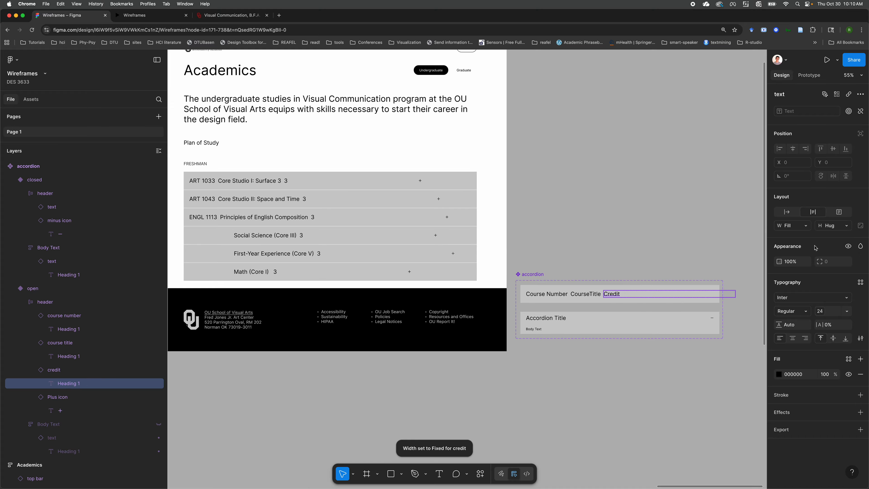
pyautogui.click(806, 228)
pyautogui.click(806, 217)
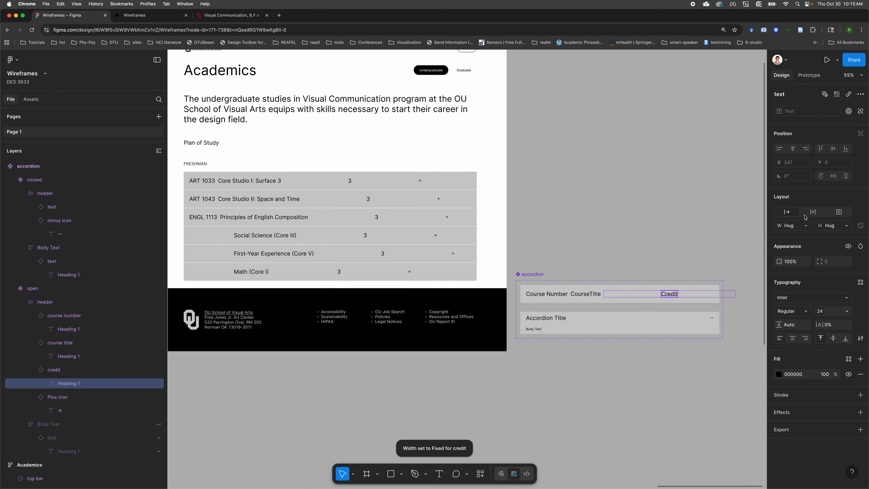
# Step: Set the open variant's credit instance to hug its contents in width and check its text layer's sizing
pyautogui.click(54, 370)
pyautogui.click(803, 243)
pyautogui.click(749, 247)
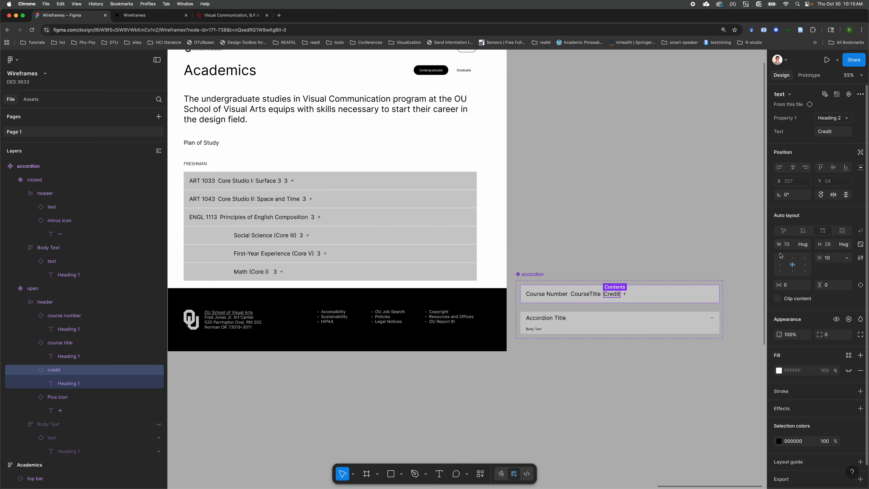
pyautogui.click(69, 383)
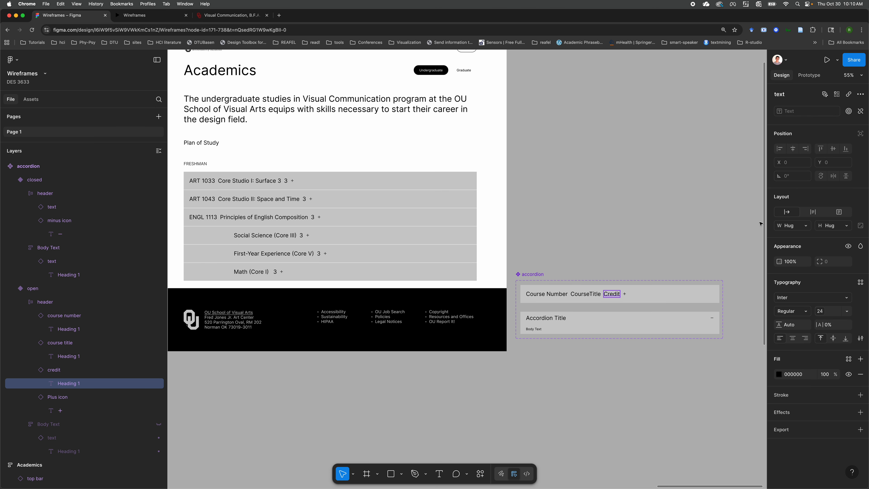
pyautogui.click(806, 225)
pyautogui.click(806, 227)
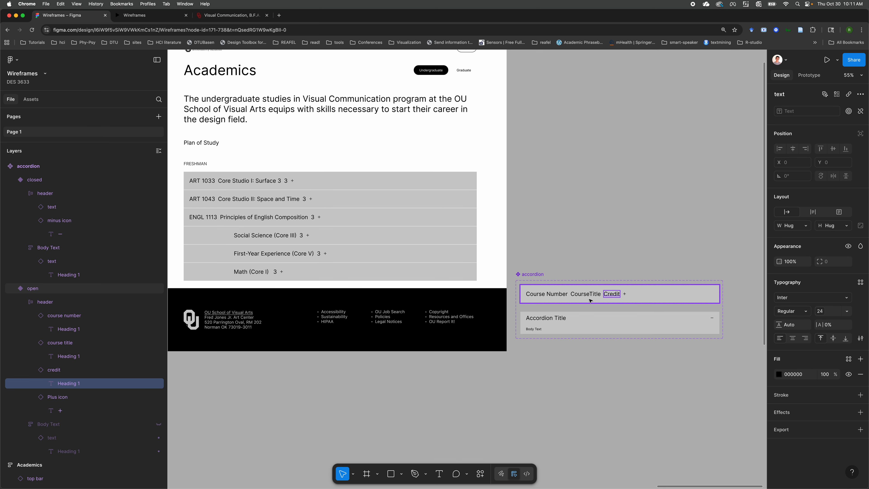
# Step: Wrap the open header's course number, course title and credit in one auto layout frame, keeping their layers collapsed
pyautogui.click(34, 316)
pyautogui.click(34, 329)
pyautogui.click(34, 343)
pyautogui.click(34, 356)
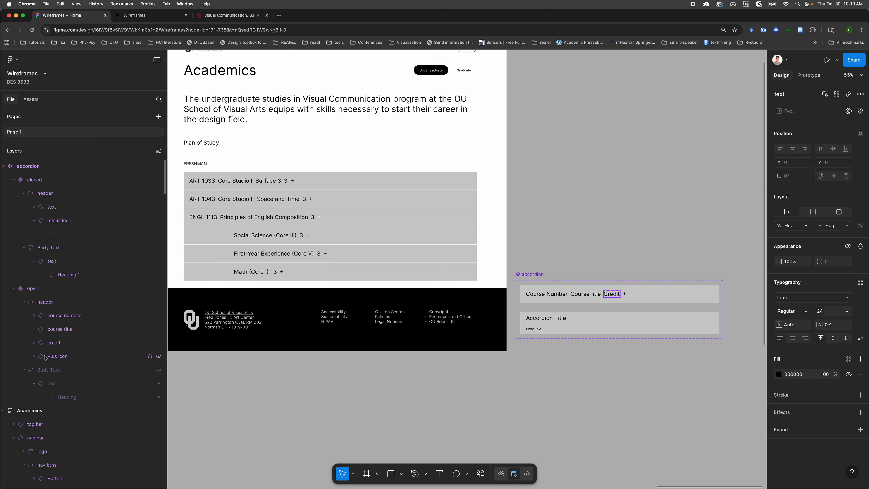
pyautogui.click(52, 342)
pyautogui.keyDown('shift'); pyautogui.click(58, 316); pyautogui.keyUp('shift')
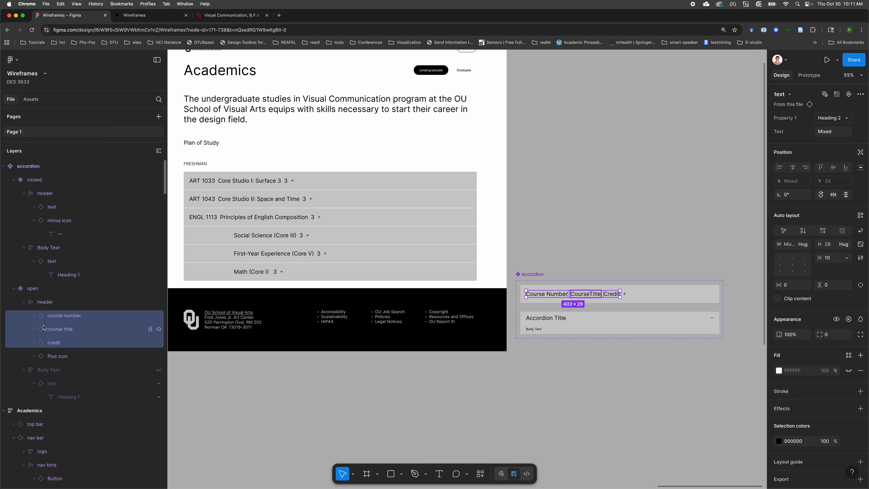
pyautogui.hotkey('shift', 'a')
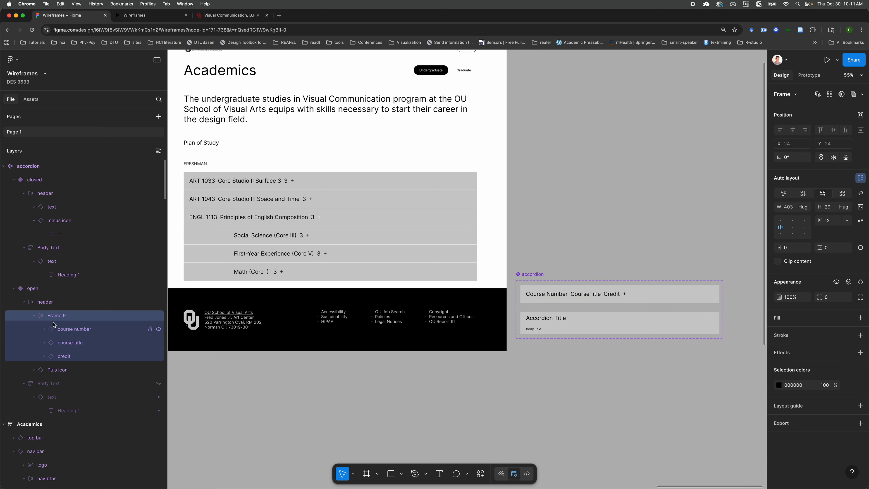
pyautogui.click(34, 316)
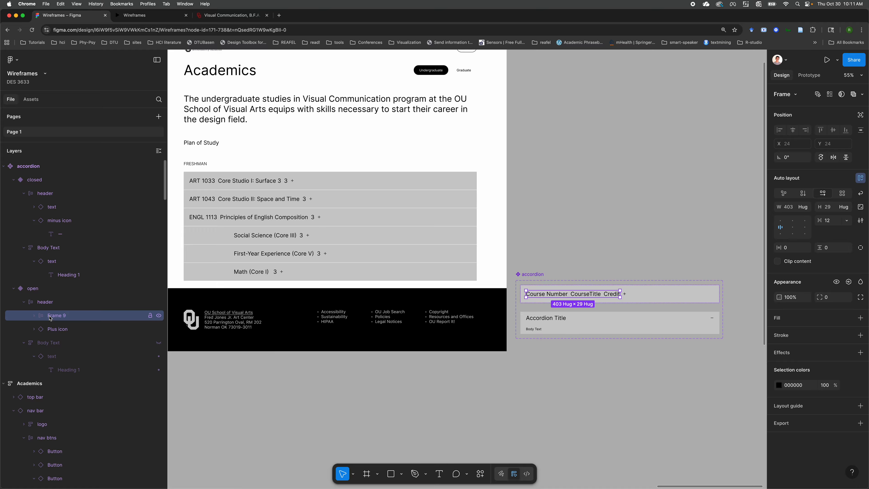
# Step: Set the open header's horizontal gap to Auto and rename the frame holding the three course columns as left
pyautogui.click(51, 302)
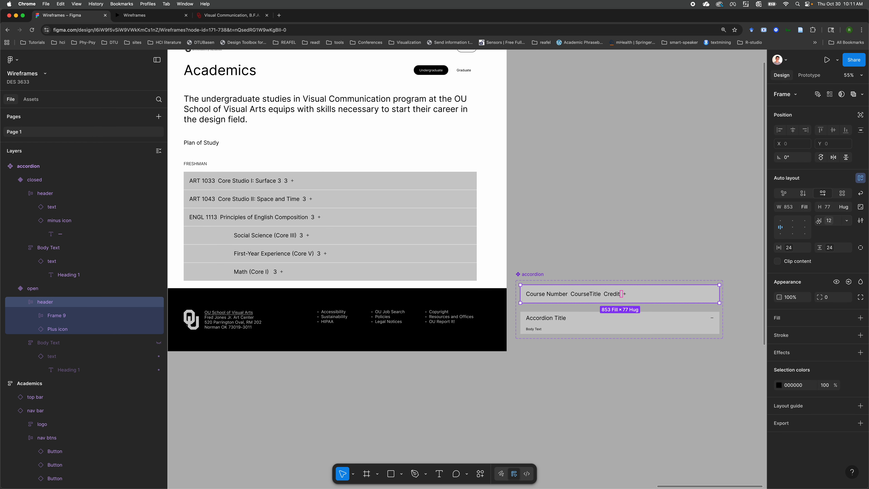
pyautogui.doubleClick(793, 230)
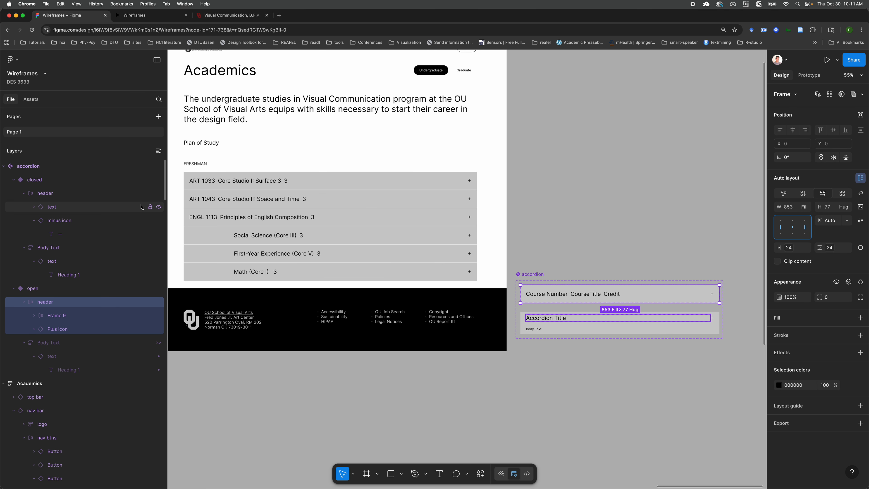
pyautogui.click(59, 320)
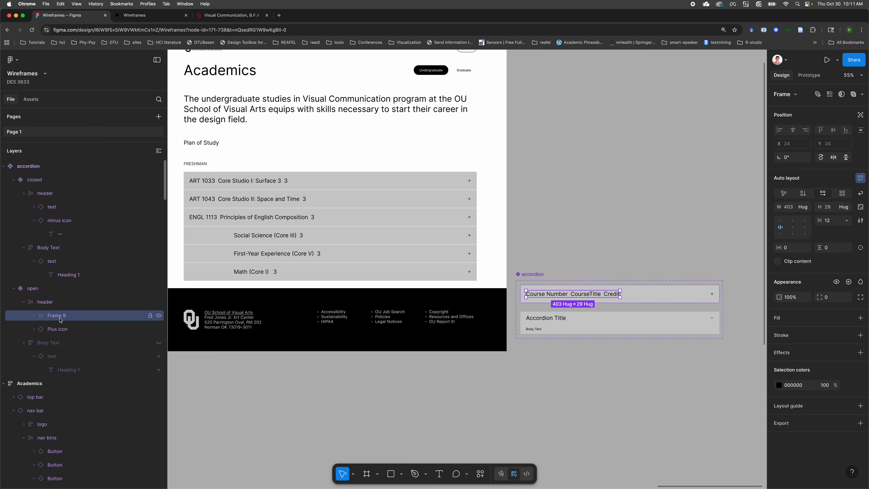
pyautogui.doubleClick(59, 318)
pyautogui.write('left')
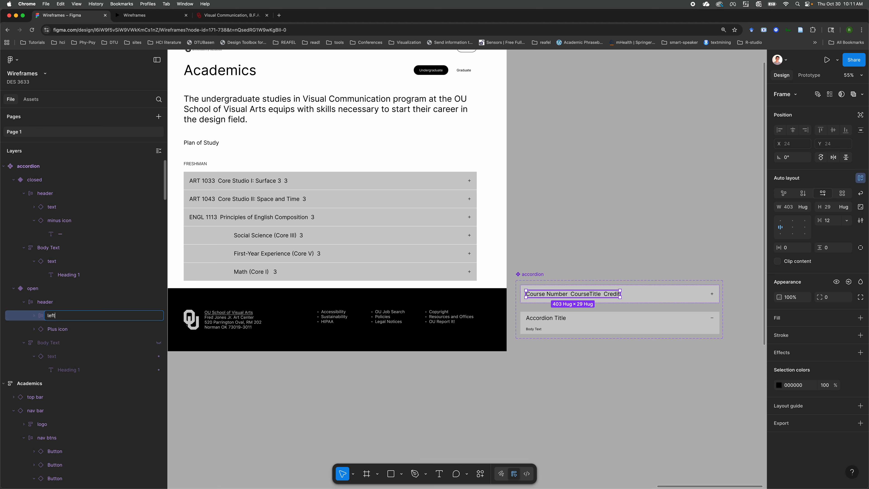
pyautogui.press('Return')
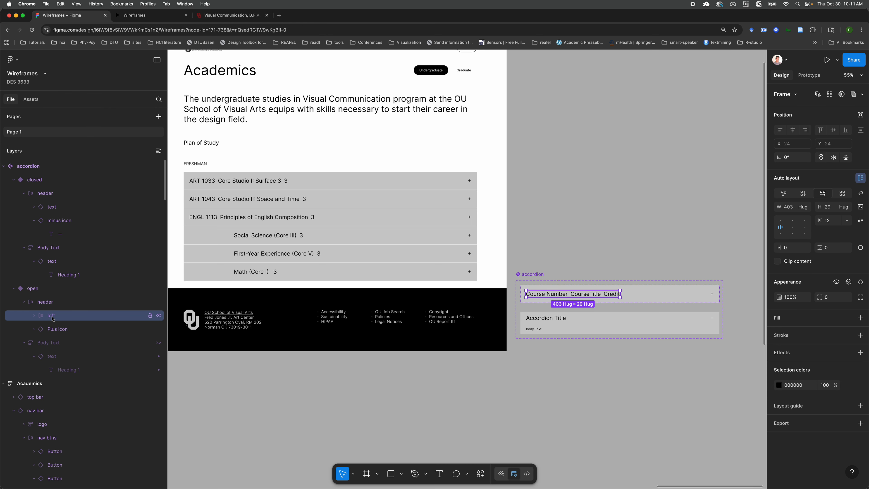
# Step: Try the medium spacing variable (24) for the left frame's horizontal gap, and settle on the large one (32)
pyautogui.click(847, 220)
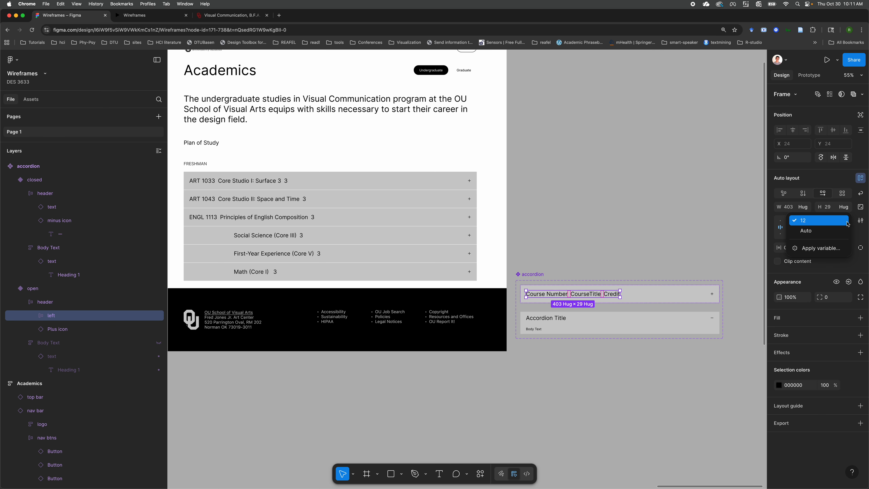
pyautogui.click(830, 248)
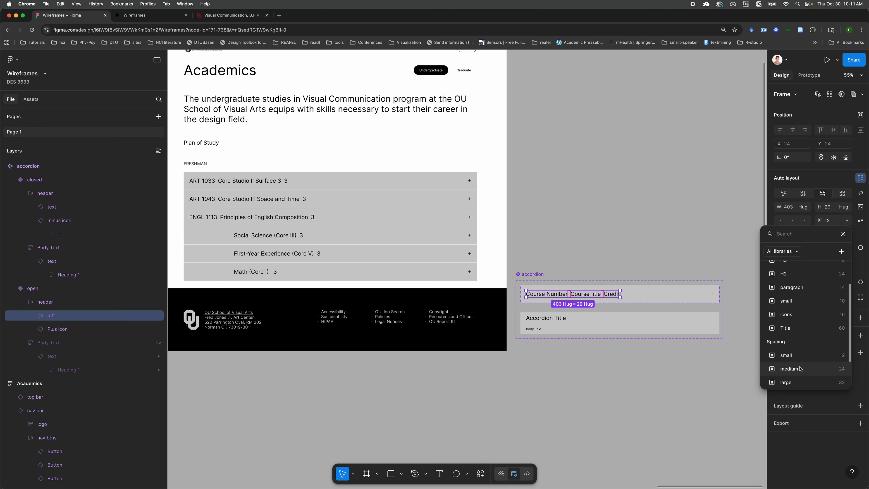
pyautogui.click(801, 368)
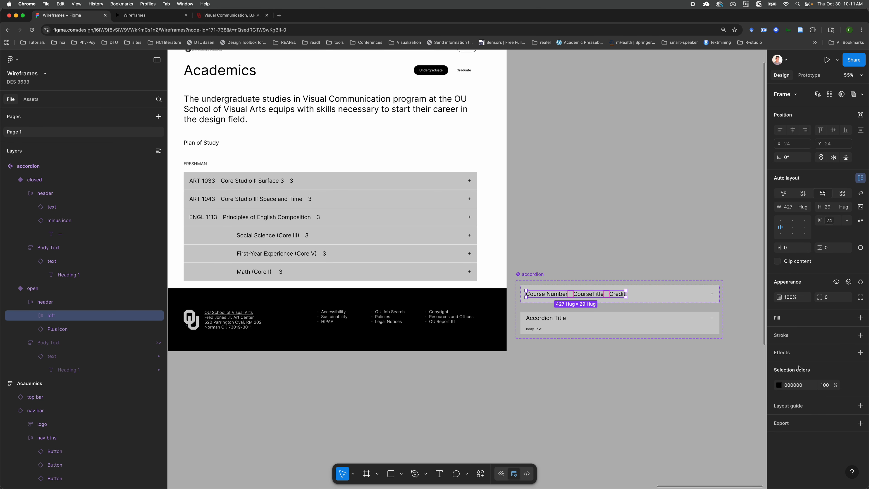
pyautogui.click(847, 220)
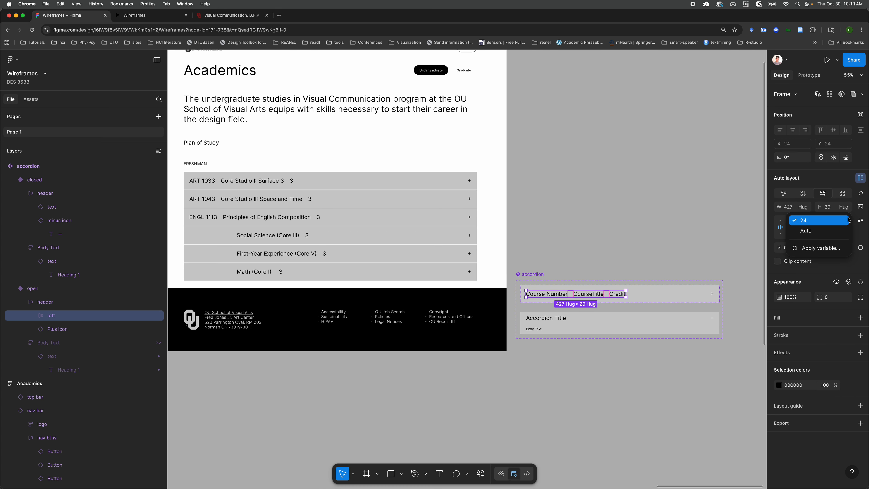
pyautogui.click(821, 248)
pyautogui.click(812, 350)
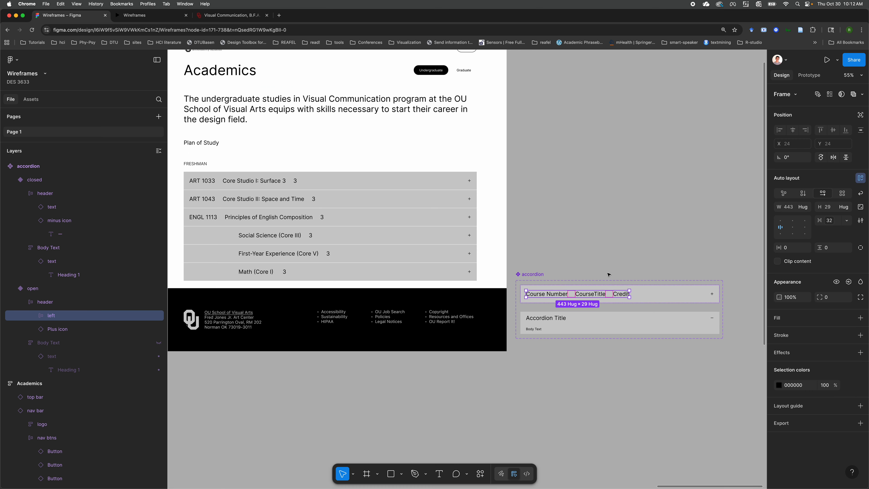
# Step: Move the credit column ahead of course number and course title within the left frame
pyautogui.click(644, 235)
pyautogui.click(622, 295)
pyautogui.click(34, 315)
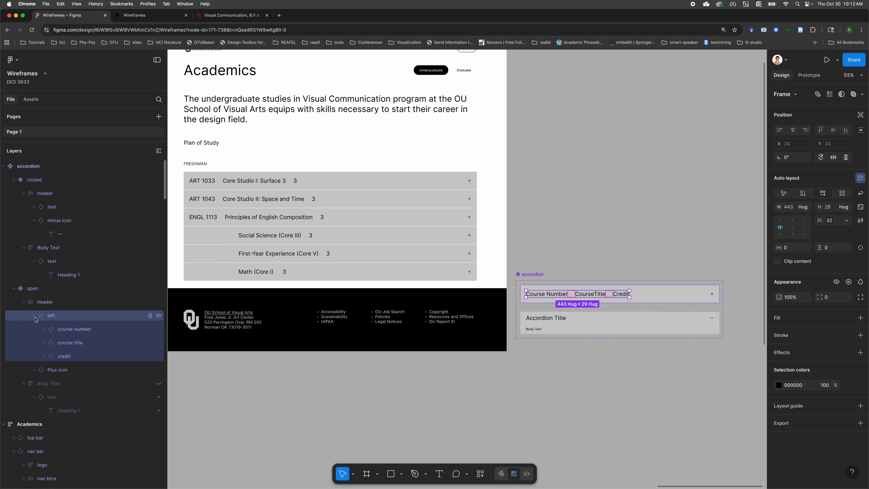
pyautogui.click(62, 356)
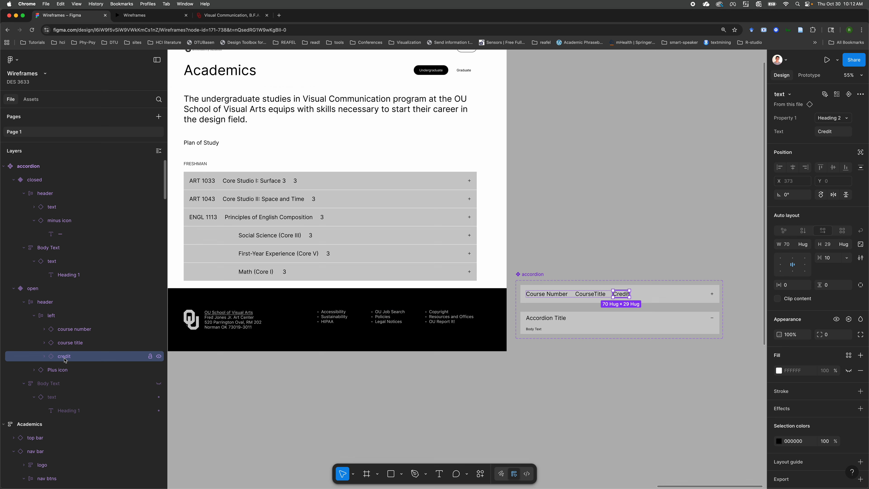
pyautogui.moveTo(63, 358); pyautogui.dragTo(61, 323)
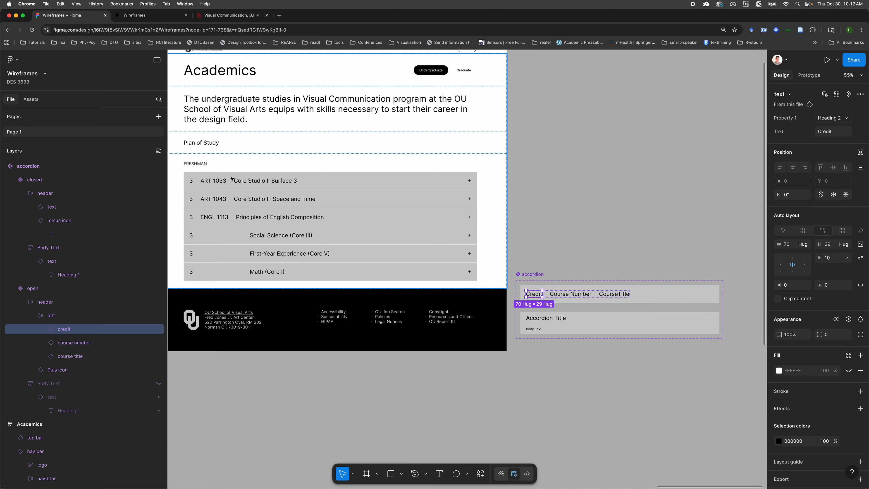
# Step: Set the width of the open variant's course number column to 200
pyautogui.click(564, 294)
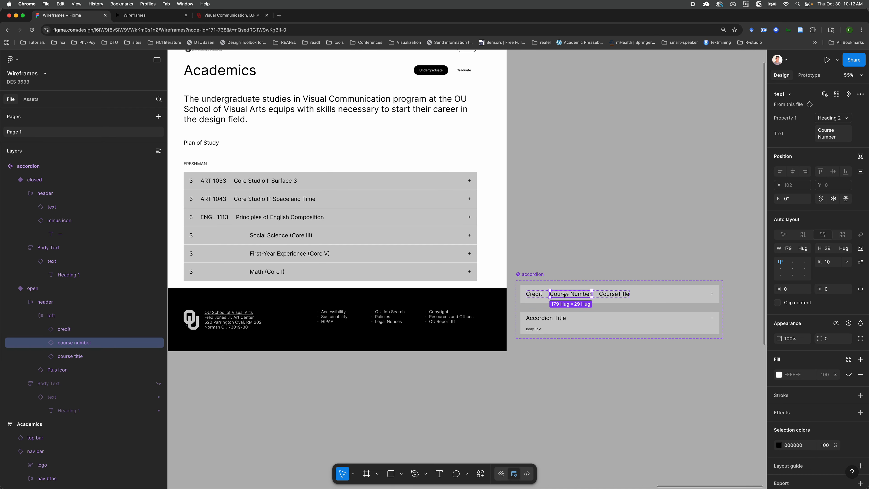
pyautogui.click(795, 250)
pyautogui.write('200')
pyautogui.press('Return')
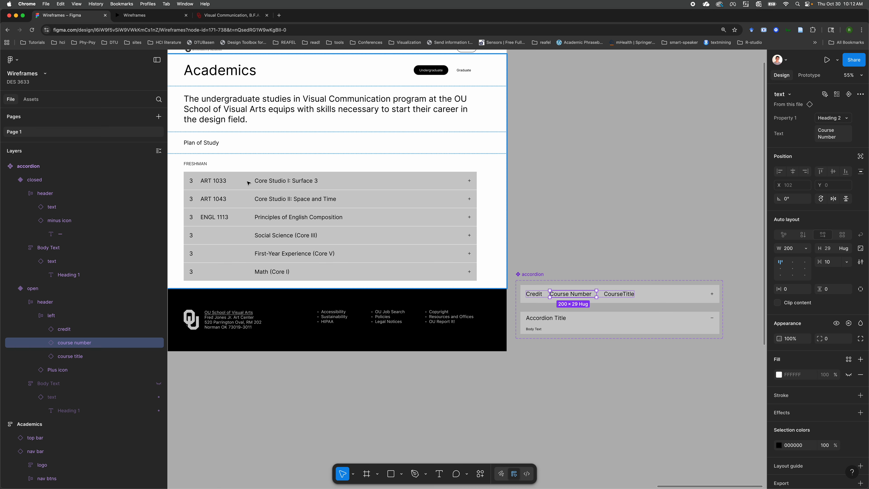
# Step: Try a width of 180 for the open variant's course number column, and settle on 150
pyautogui.click(793, 249)
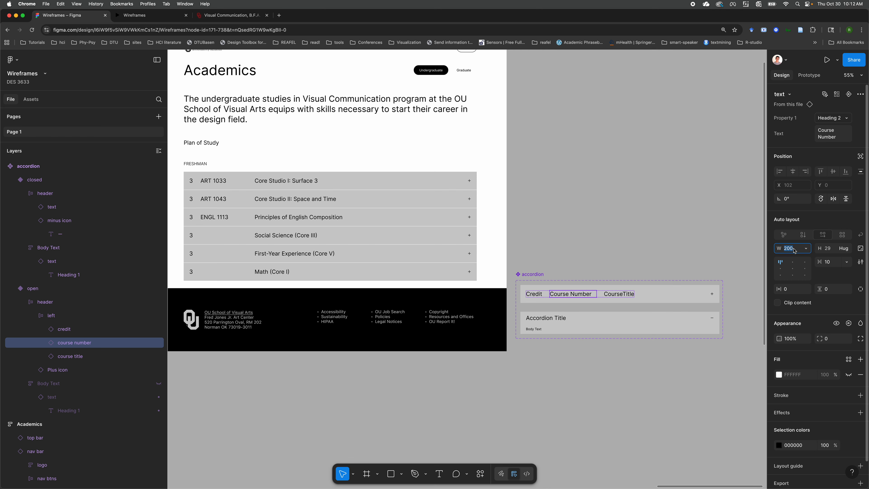
pyautogui.write('180')
pyautogui.press('Return')
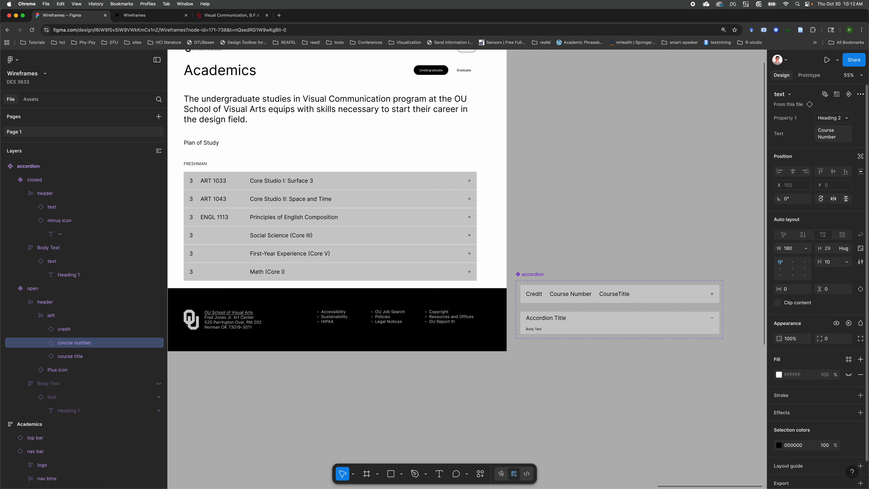
pyautogui.click(790, 248)
pyautogui.write('150')
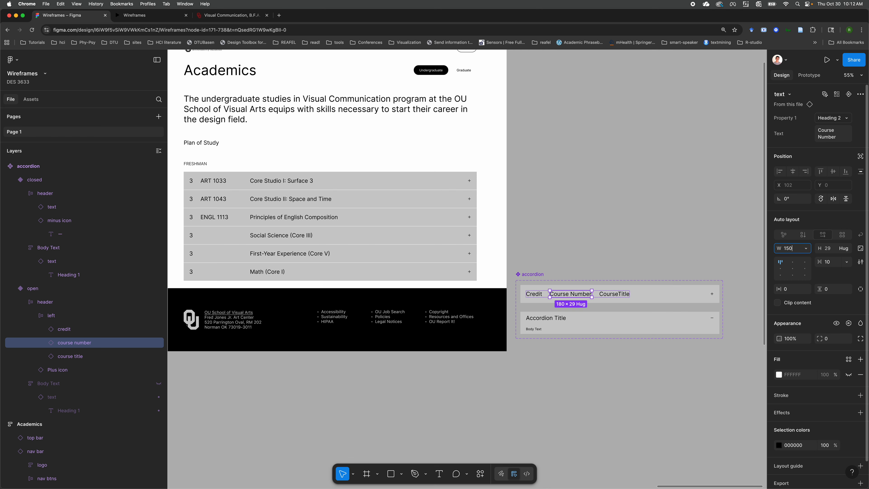
pyautogui.press('Return')
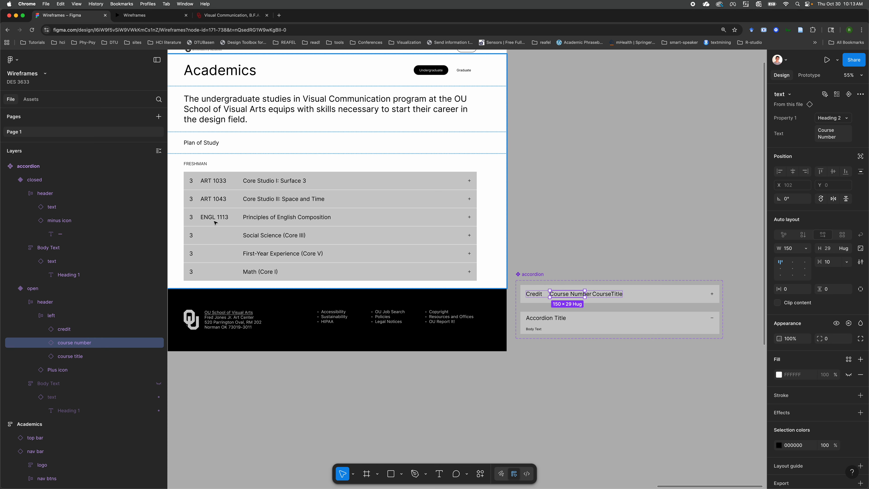
pyautogui.click(64, 329)
pyautogui.moveTo(66, 345)
pyautogui.mouseDown()
pyautogui.moveTo(66, 326)
pyautogui.moveTo(76, 334)
pyautogui.mouseUp()
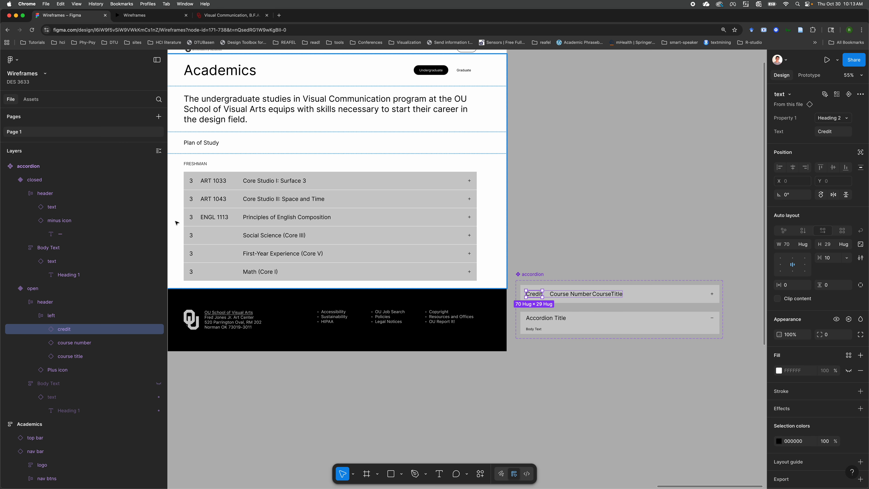
pyautogui.click(214, 181)
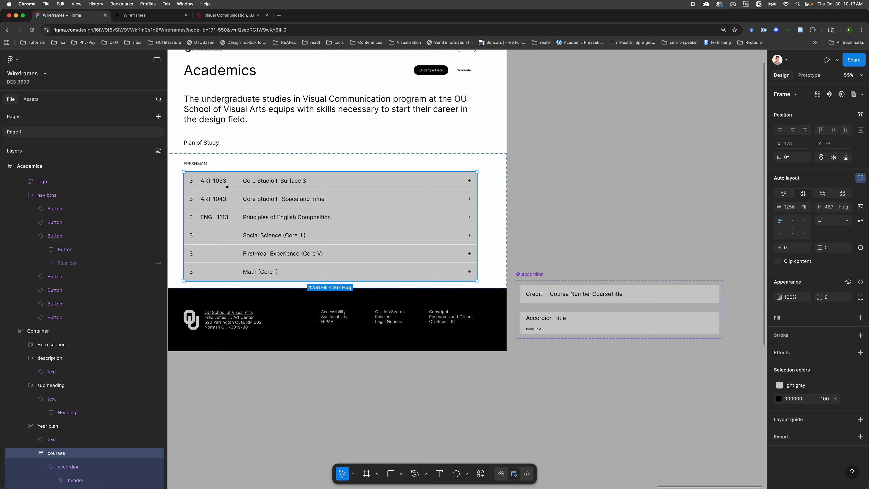
pyautogui.click(638, 296)
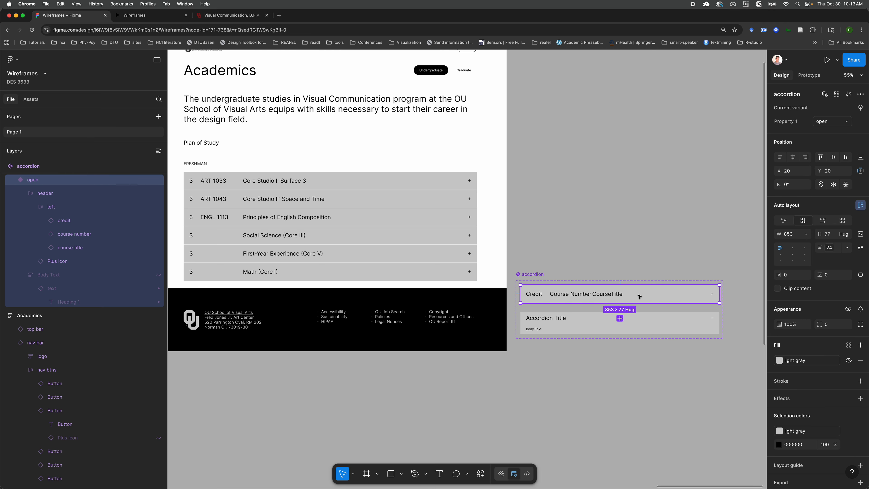
pyautogui.click(603, 229)
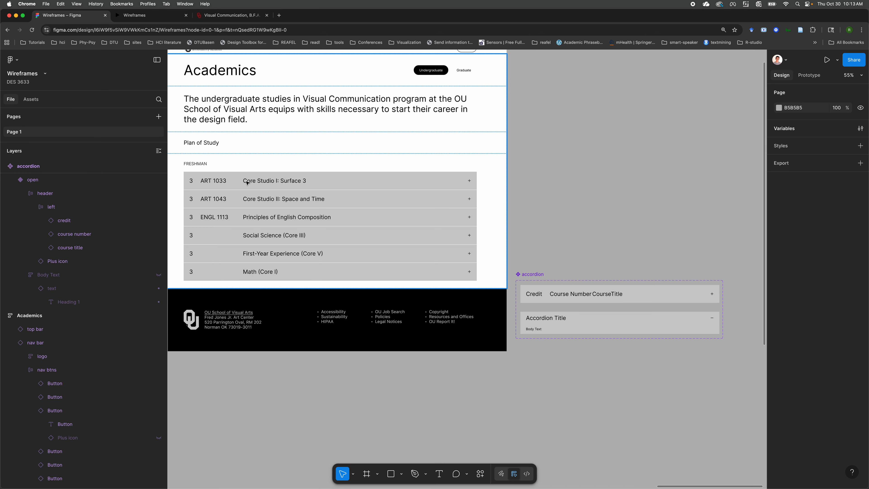
pyautogui.click(235, 182)
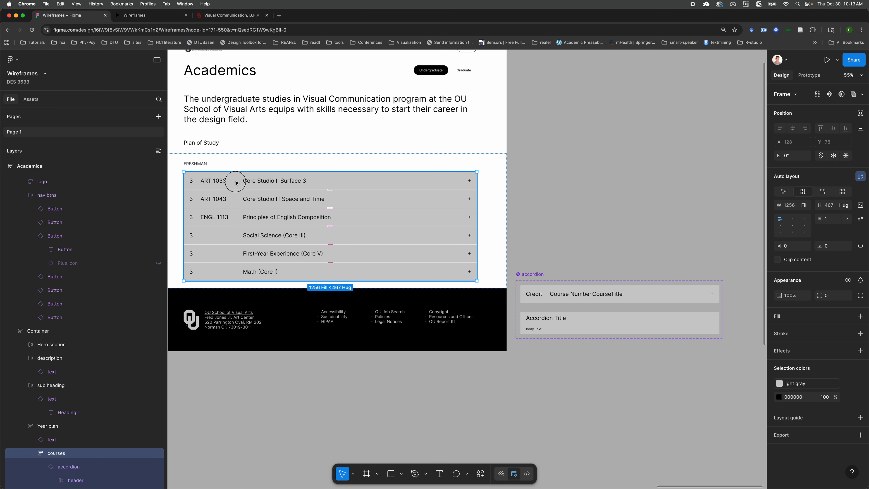
pyautogui.click(237, 184)
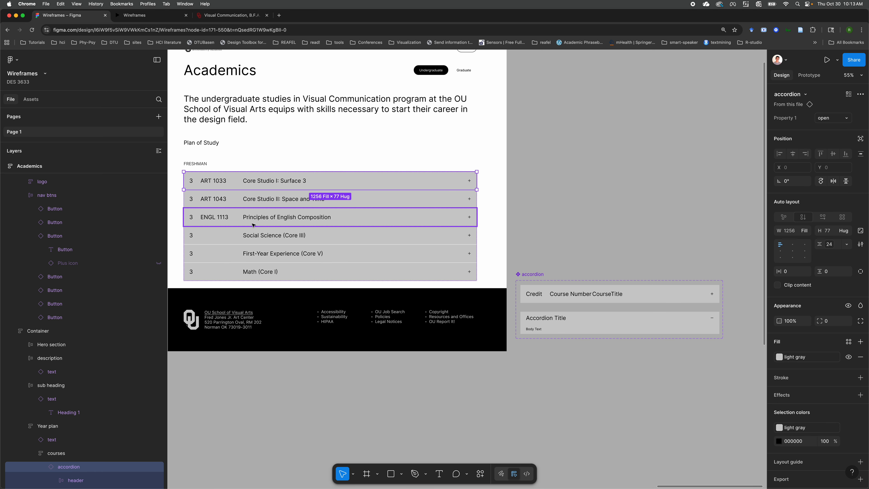
# Step: Test expanding and collapsing the Core Studio I row in the prototype preview and check the Freshman course list
pyautogui.click(150, 15)
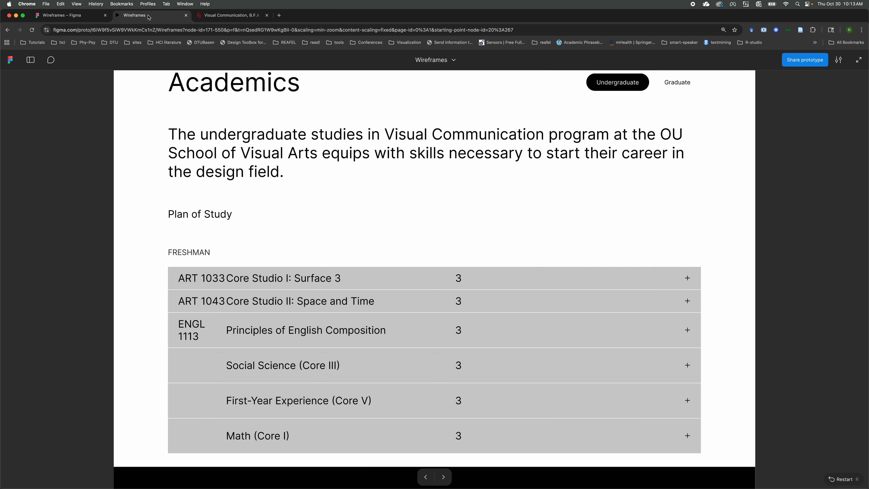
pyautogui.click(423, 202)
pyautogui.click(299, 279)
pyautogui.click(299, 281)
pyautogui.click(308, 285)
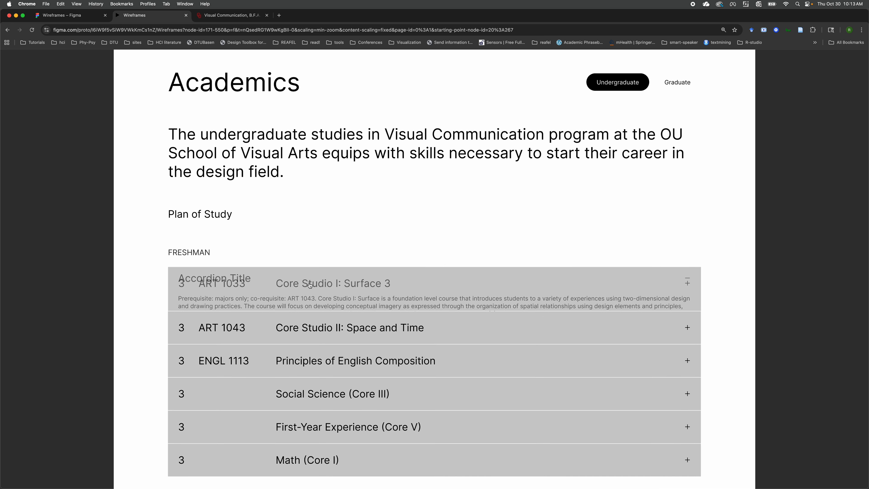
pyautogui.click(274, 274)
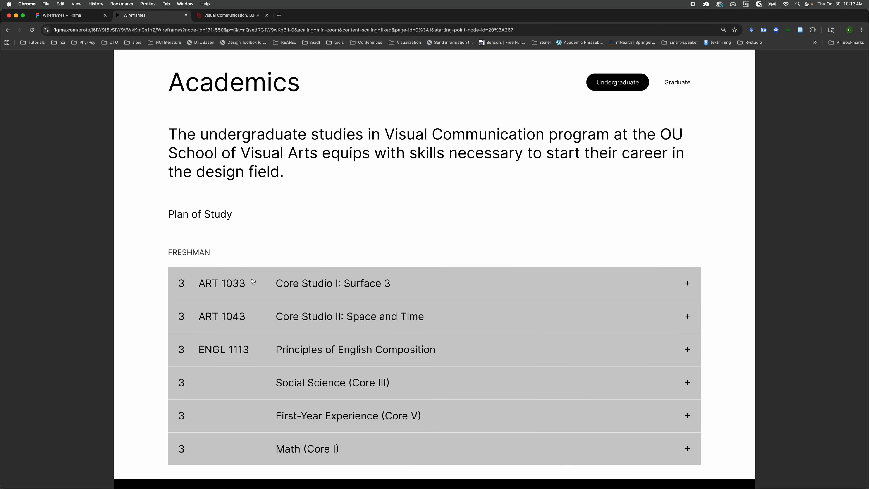
pyautogui.click(119, 236)
pyautogui.scroll(-3, 119, 237)
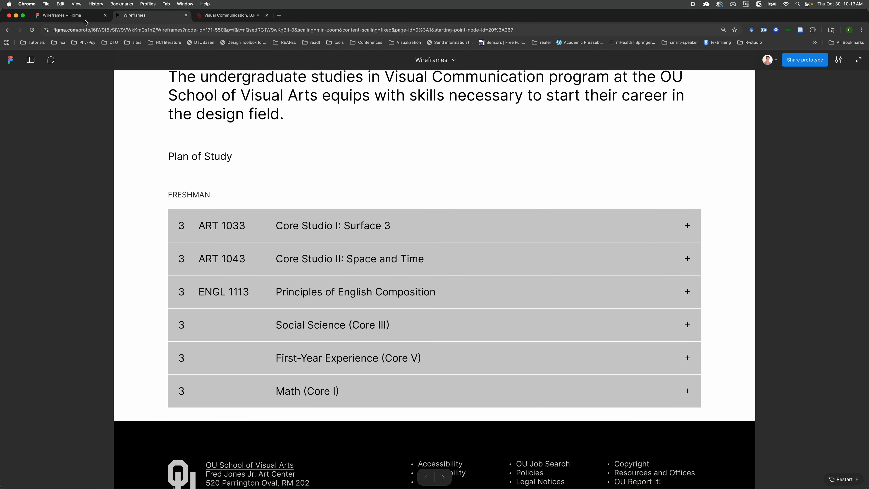
# Step: Check the Freshman plan-of-study table on the Visual Communication B.F.A. catalog page, and return to the wireframe file
pyautogui.click(79, 16)
pyautogui.click(580, 185)
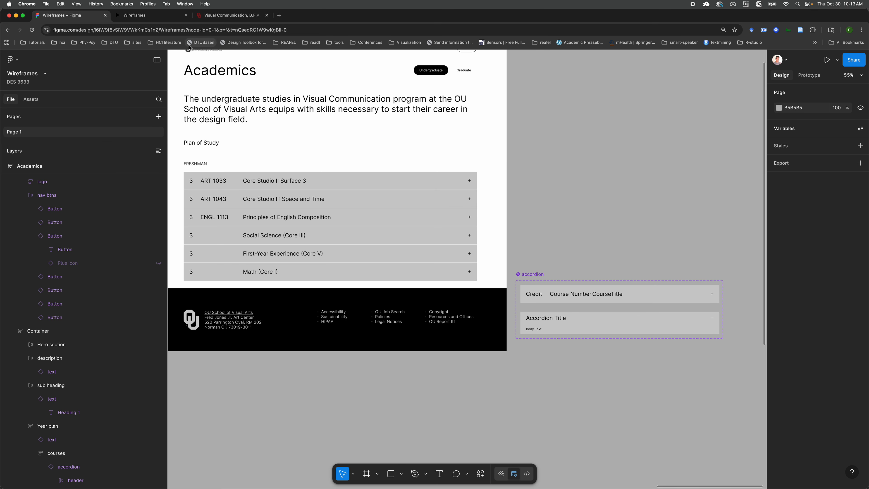
pyautogui.click(212, 15)
pyautogui.click(670, 196)
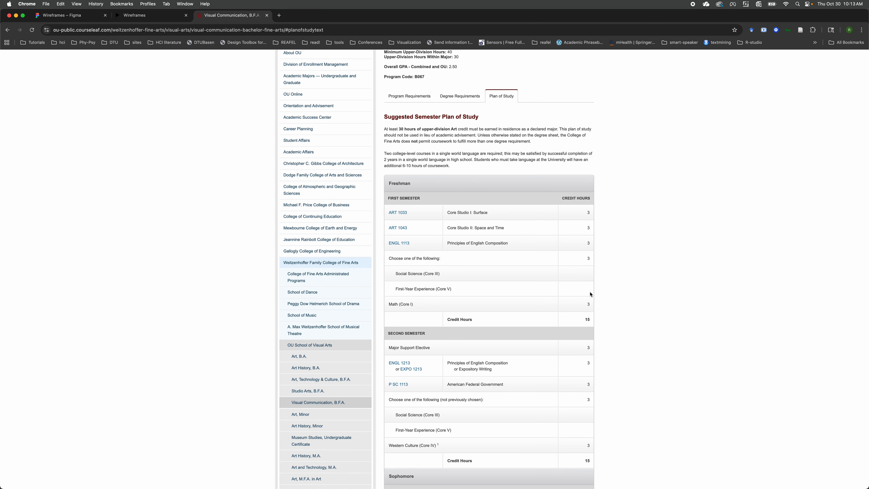
pyautogui.click(70, 15)
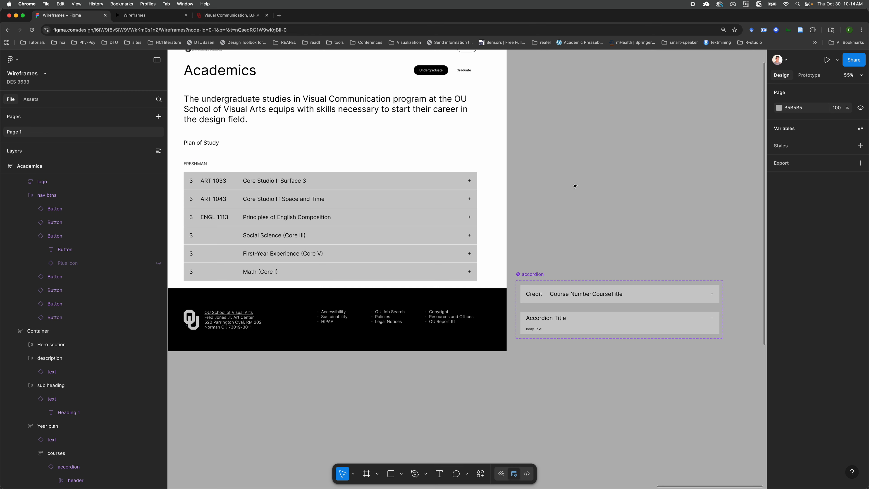
# Step: Collapse the header layers of the closed and open accordion variants and select the open variant's header
pyautogui.click(558, 293)
pyautogui.click(564, 319)
pyautogui.doubleClick(566, 319)
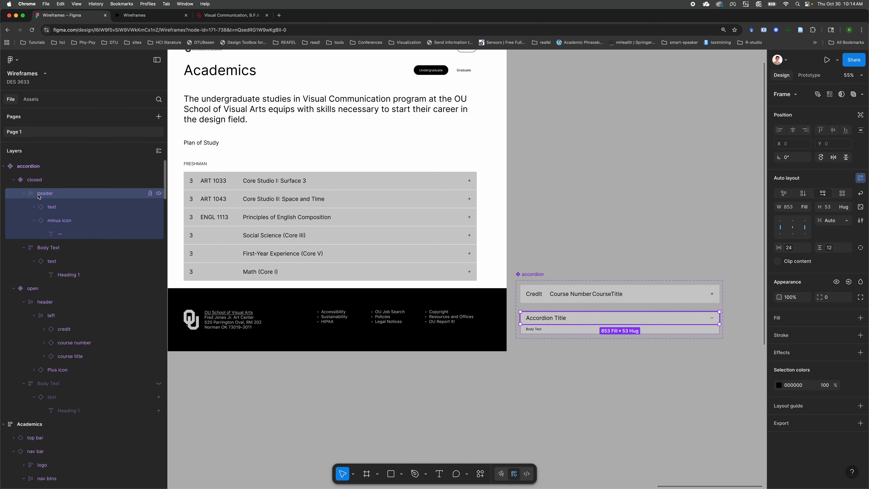
pyautogui.click(24, 194)
pyautogui.click(34, 261)
pyautogui.click(25, 261)
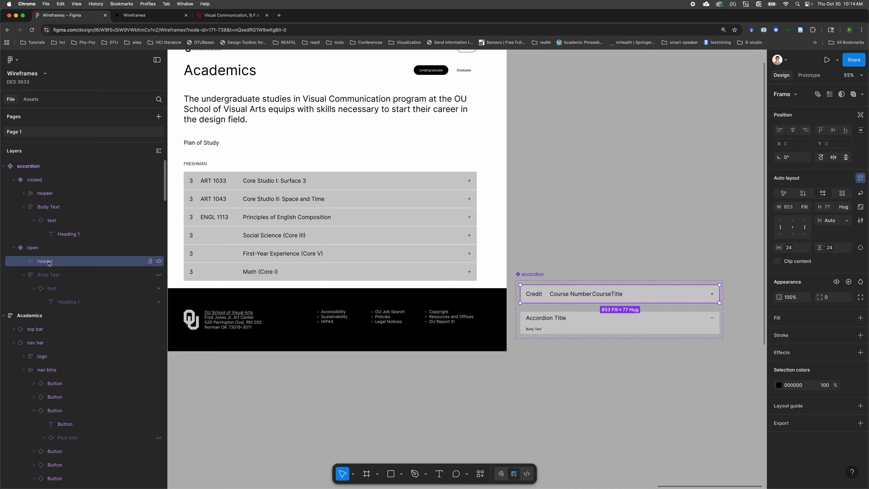
pyautogui.click(35, 180)
pyautogui.press('super+v')
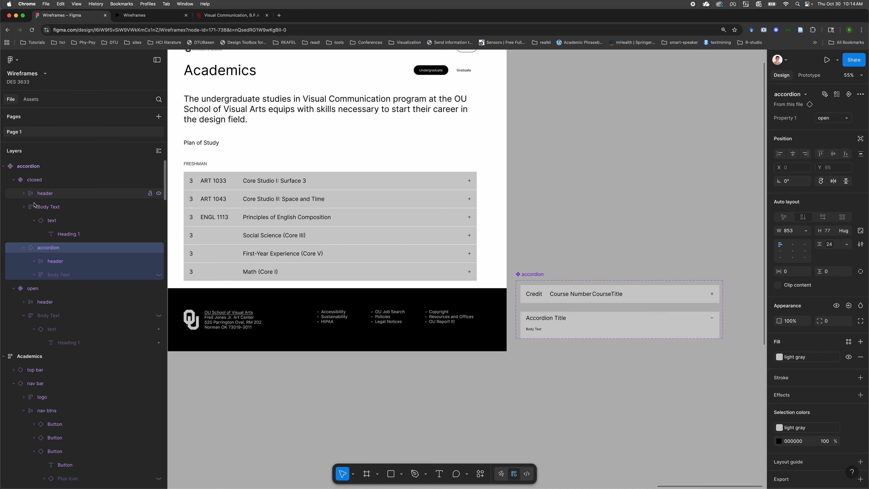
pyautogui.moveTo(45, 250); pyautogui.dragTo(47, 192)
pyautogui.press('Down')
pyautogui.press('Down')
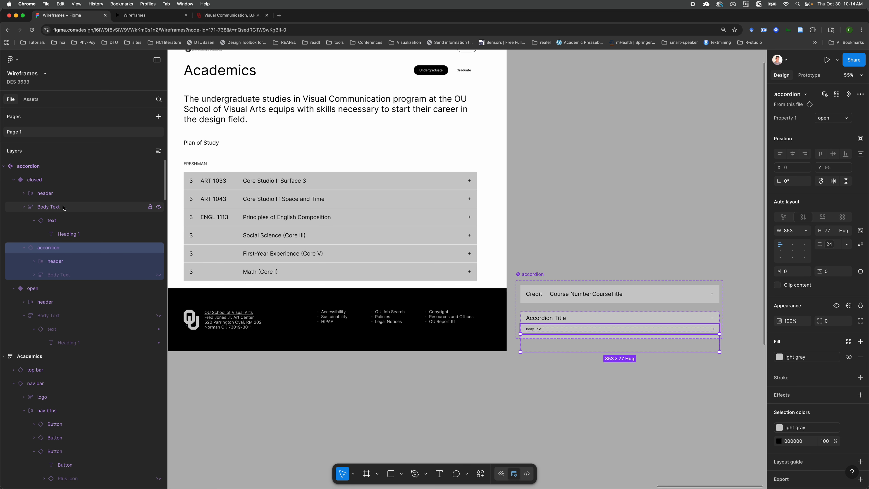
pyautogui.press('super+z')
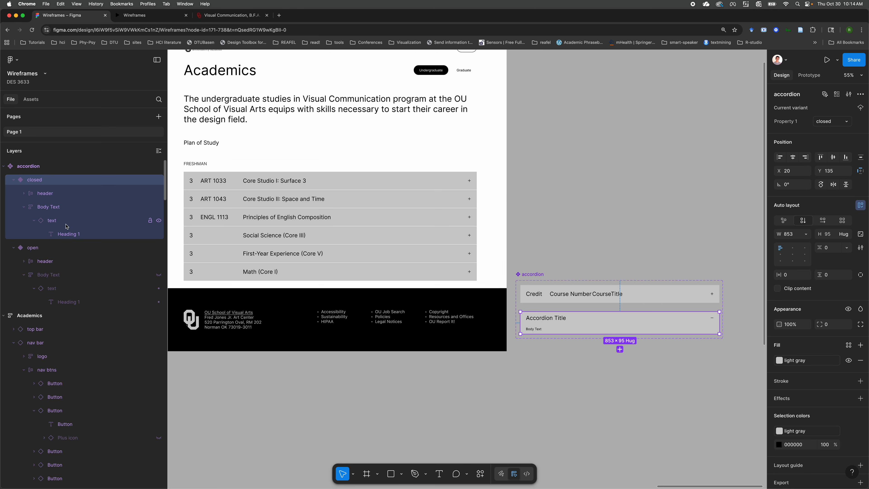
# Step: Replace the closed variant's Accordion Title header with a copy of the open variant's header, placed above the body text
pyautogui.click(49, 261)
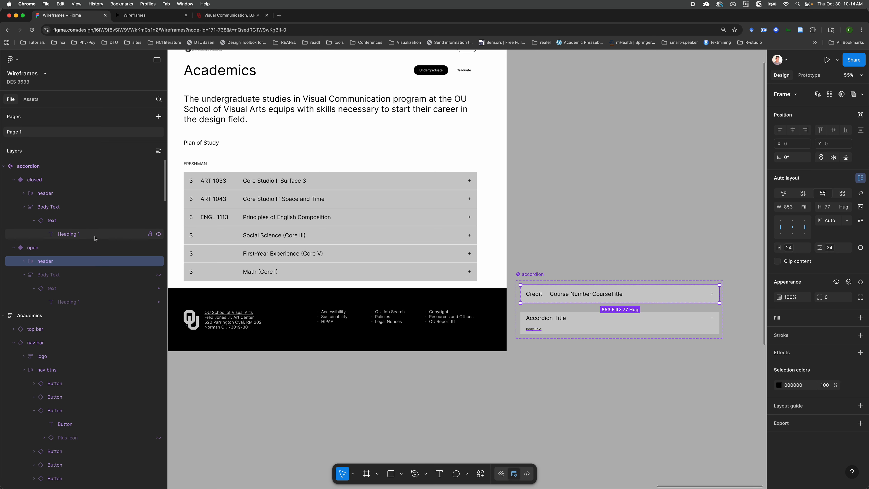
pyautogui.moveTo(68, 261); pyautogui.dragTo(48, 197)
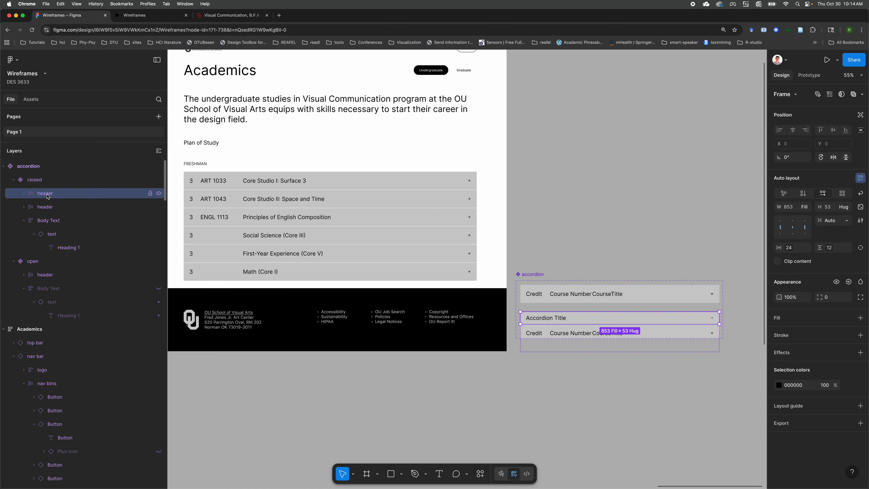
pyautogui.press('Delete')
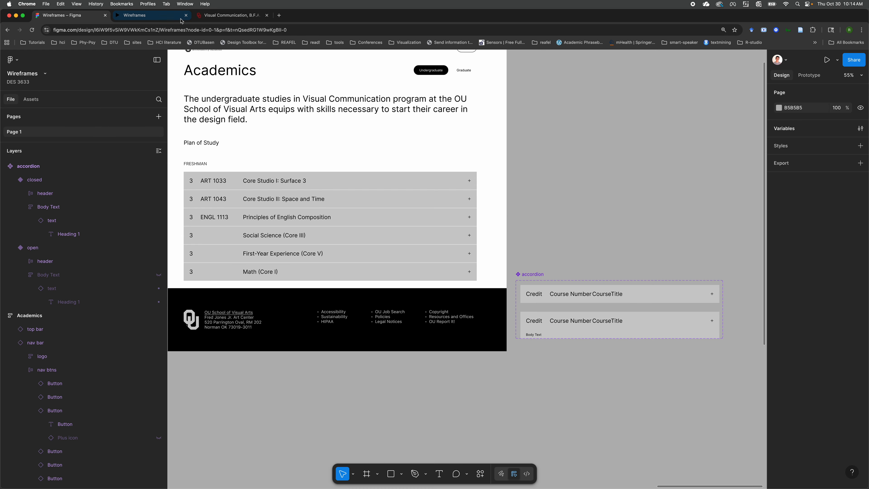
# Step: Test the ART 1033 and ART 1043 rows in the prototype preview by expanding their course descriptions
pyautogui.click(159, 19)
pyautogui.click(260, 224)
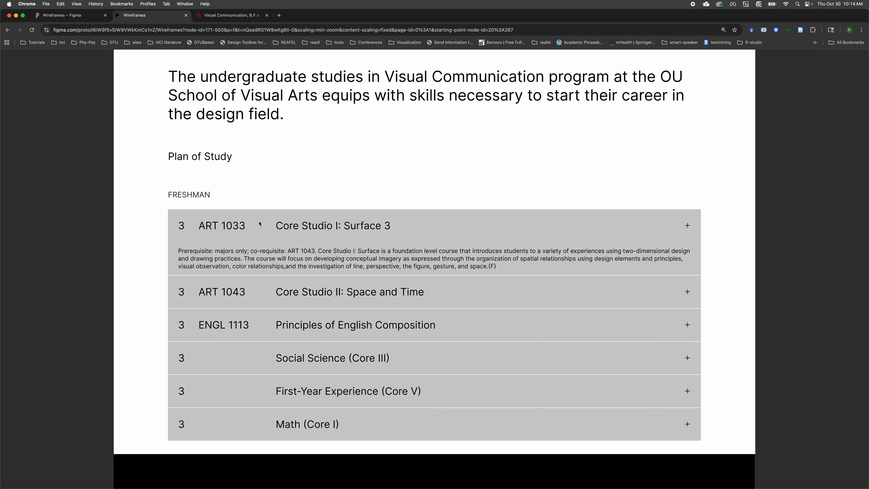
pyautogui.click(273, 226)
pyautogui.click(384, 293)
pyautogui.click(383, 291)
pyautogui.click(123, 215)
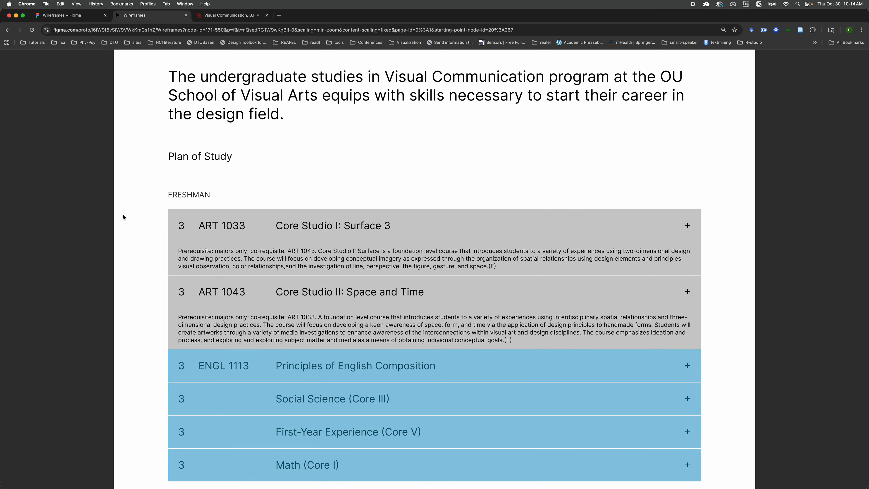
# Step: Back in the wireframe file, extend the accordion component set downward to a height of about 304 around both variants
pyautogui.click(81, 20)
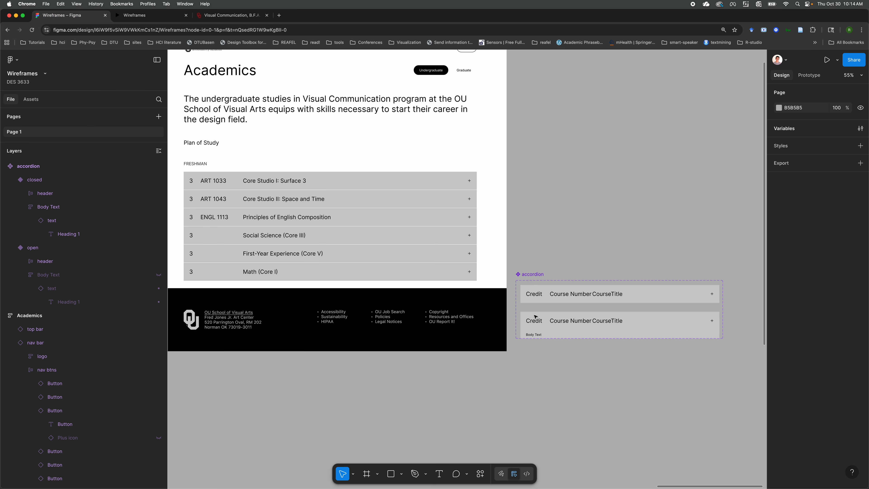
pyautogui.hscroll(5, 556, 325)
pyautogui.click(450, 318)
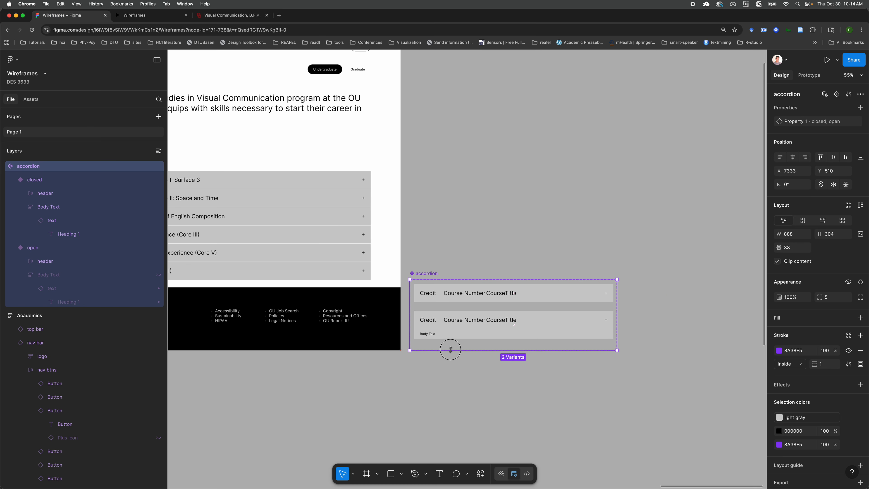
pyautogui.click(501, 235)
# Step: Add an on-click interaction from the closed variant's header that changes to the open variant with Smart animate
pyautogui.scroll(5, 475, 304)
pyautogui.doubleClick(465, 341)
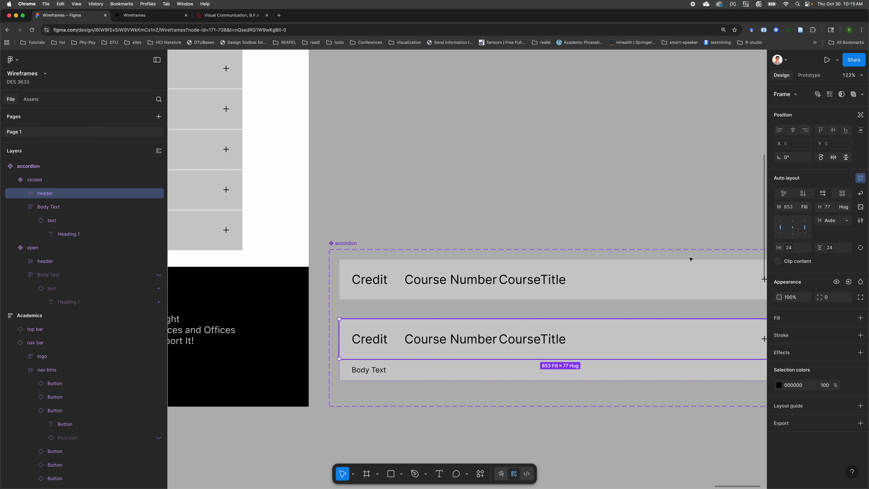
pyautogui.click(809, 75)
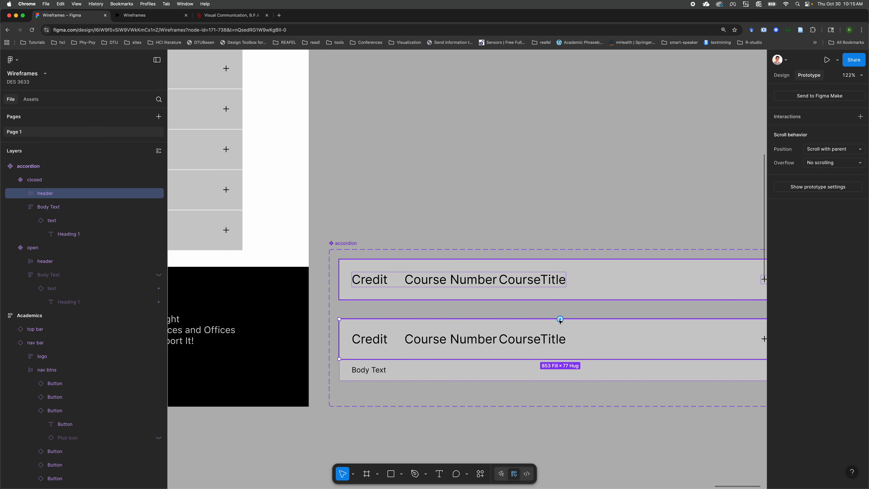
pyautogui.moveTo(559, 320); pyautogui.dragTo(578, 289)
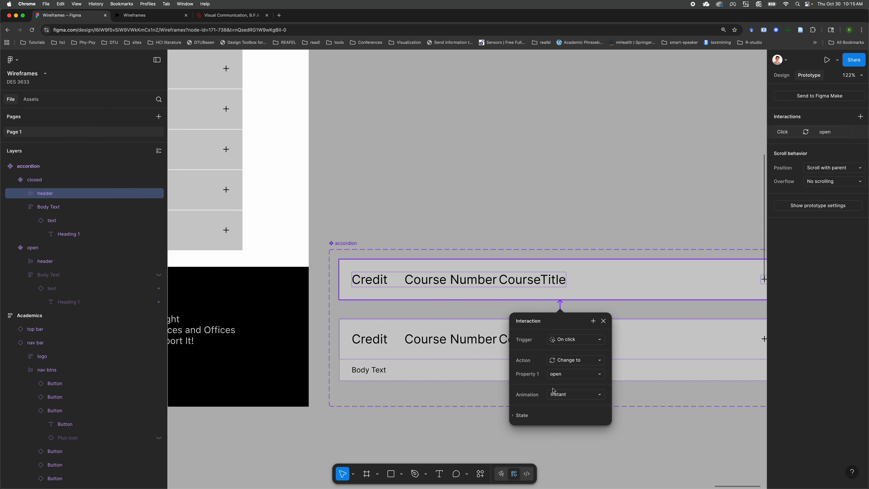
pyautogui.click(572, 399)
pyautogui.click(574, 422)
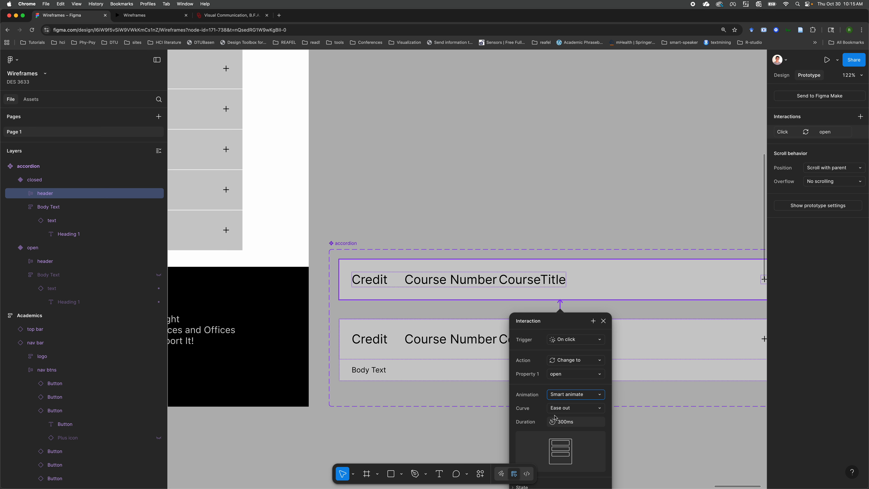
pyautogui.click(534, 137)
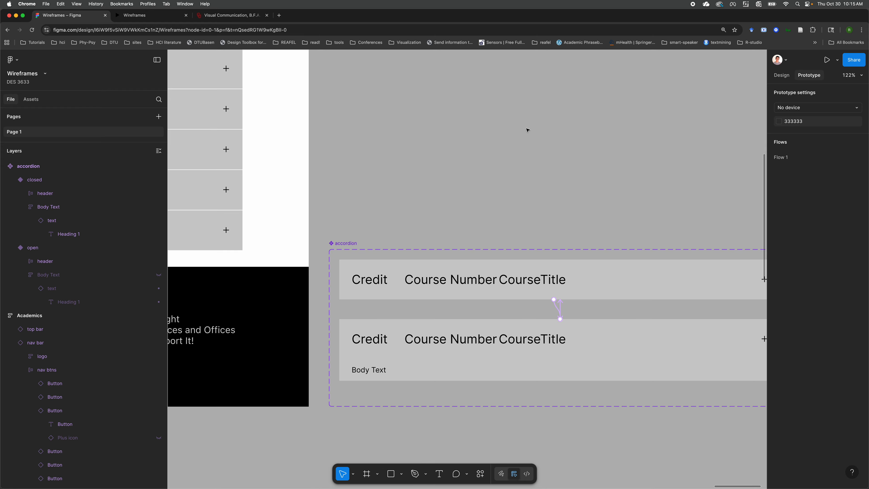
# Step: Switch to the prototype preview and collapse and expand the ART 1033 row repeatedly, also collapsing ART 1043
pyautogui.click(149, 20)
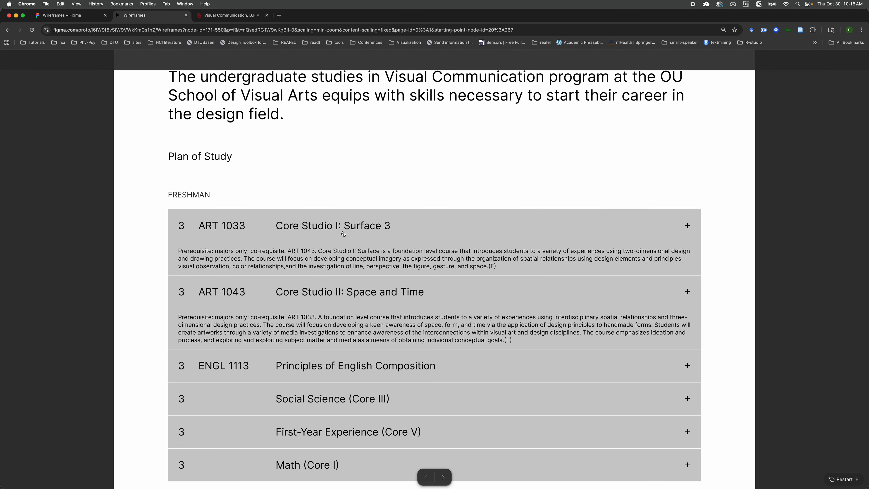
pyautogui.click(351, 226)
pyautogui.click(339, 257)
pyautogui.click(347, 229)
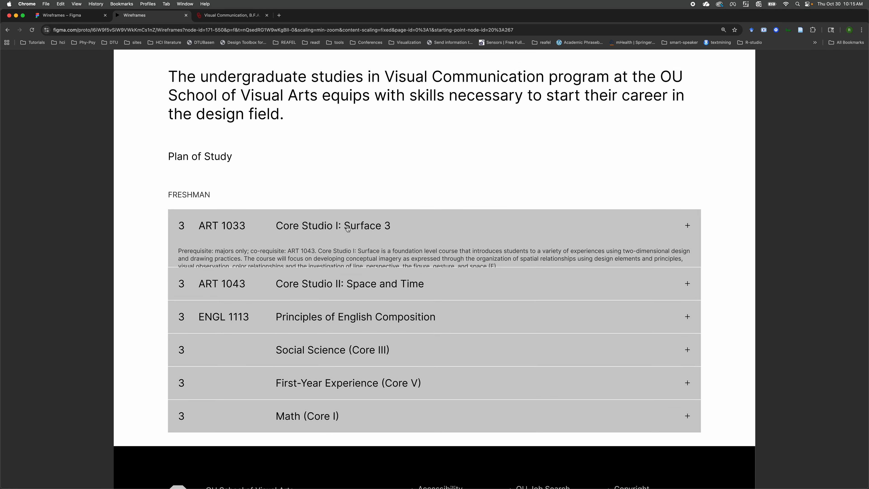
pyautogui.click(347, 228)
pyautogui.click(347, 228)
pyautogui.click(347, 228)
pyautogui.click(347, 227)
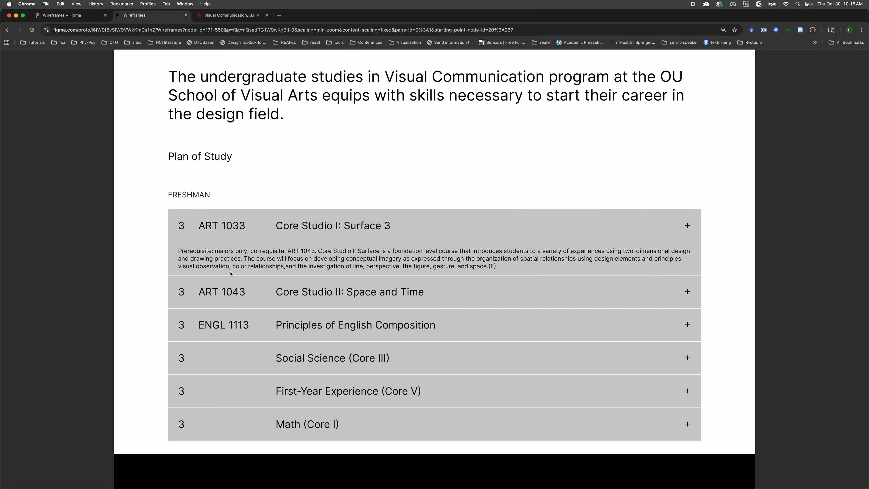
pyautogui.click(115, 226)
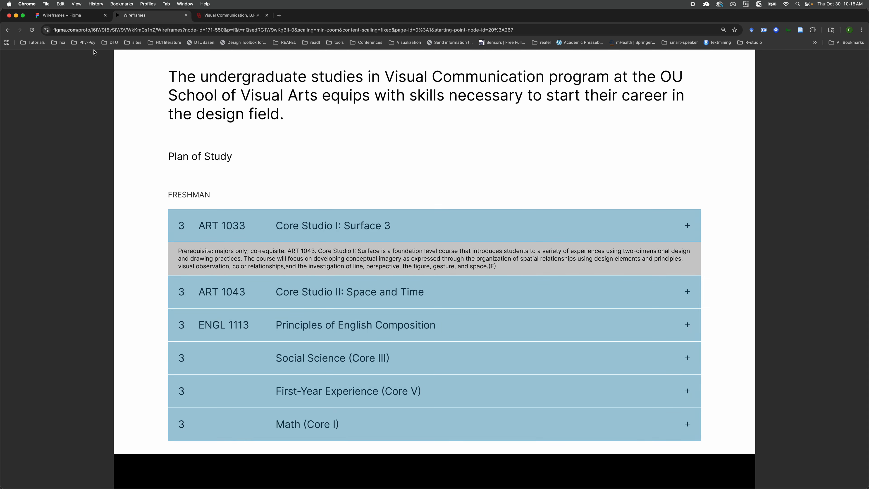
# Step: Back in the wireframe file, set the bottom padding of the closed variant's Body Text frame to the medium spacing value of 24
pyautogui.click(65, 16)
pyautogui.click(410, 373)
pyautogui.click(410, 373)
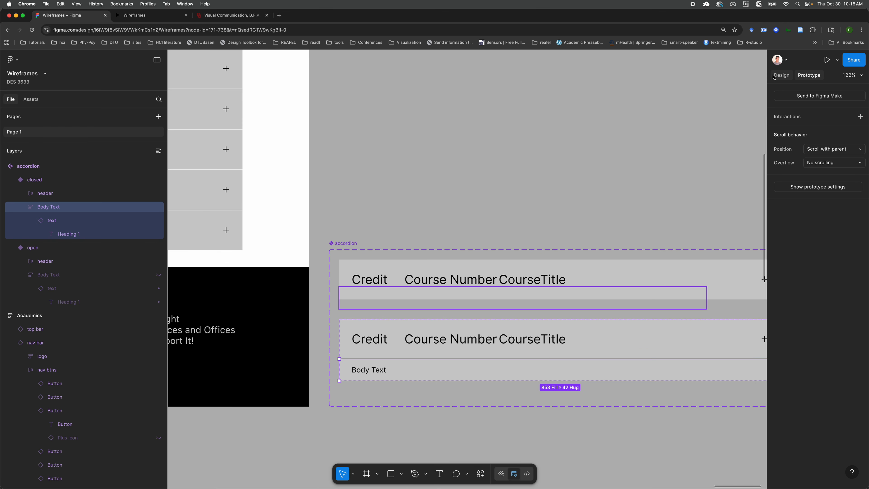
pyautogui.click(781, 74)
pyautogui.hscroll(7, 522, 232)
pyautogui.scroll(-2, 522, 232)
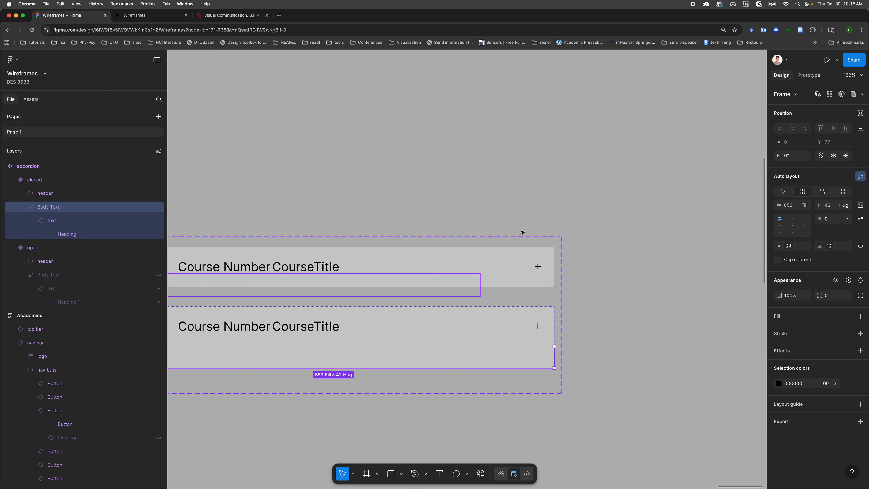
pyautogui.hscroll(-4, 520, 229)
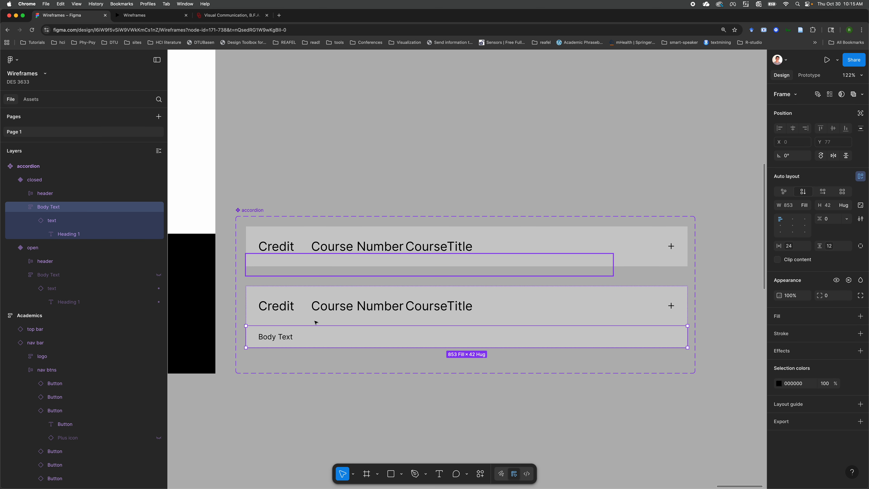
pyautogui.click(860, 247)
pyautogui.click(839, 249)
pyautogui.press('BackSpace')
pyautogui.click(831, 260)
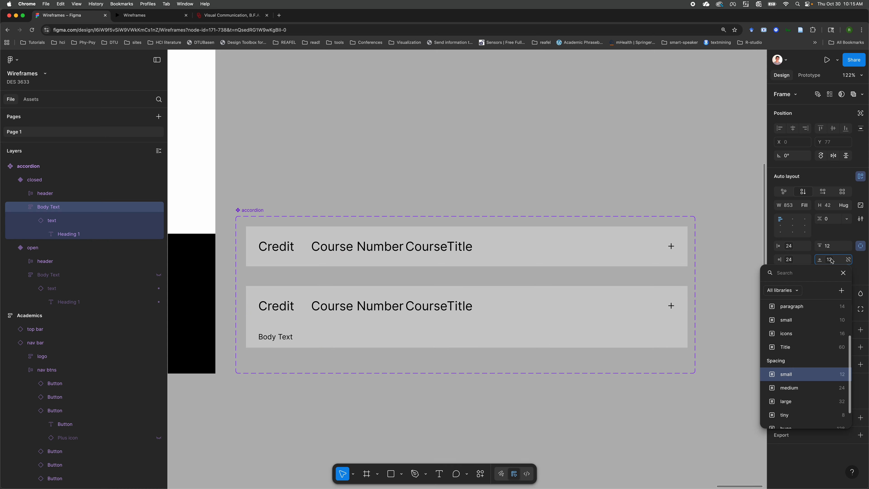
pyautogui.click(801, 392)
# Step: Set the top padding of the closed variant's Body Text frame to 0
pyautogui.click(835, 249)
pyautogui.press('Return')
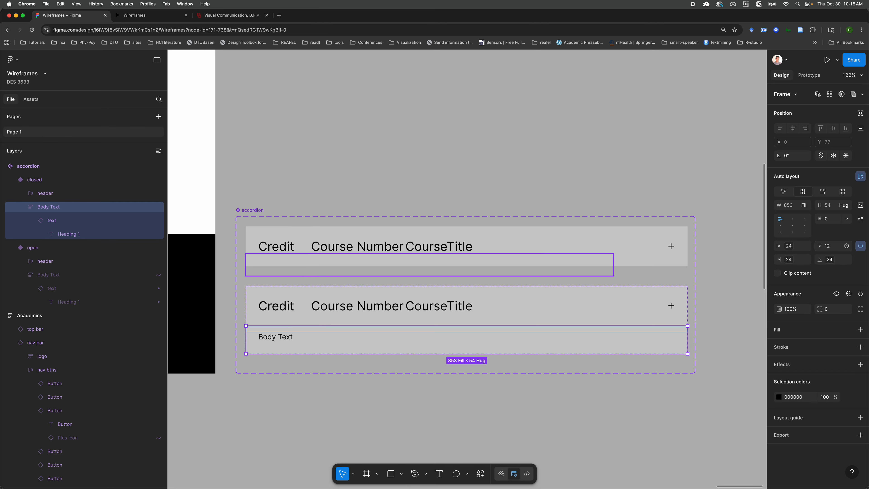
pyautogui.click(829, 248)
pyautogui.press('Return')
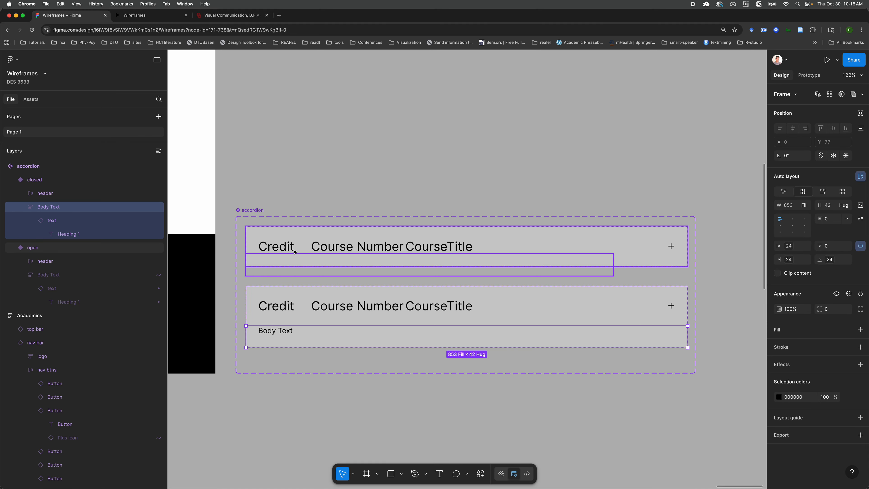
# Step: Check the open variant's hidden Body Text frame by showing it and hiding it again
pyautogui.click(344, 259)
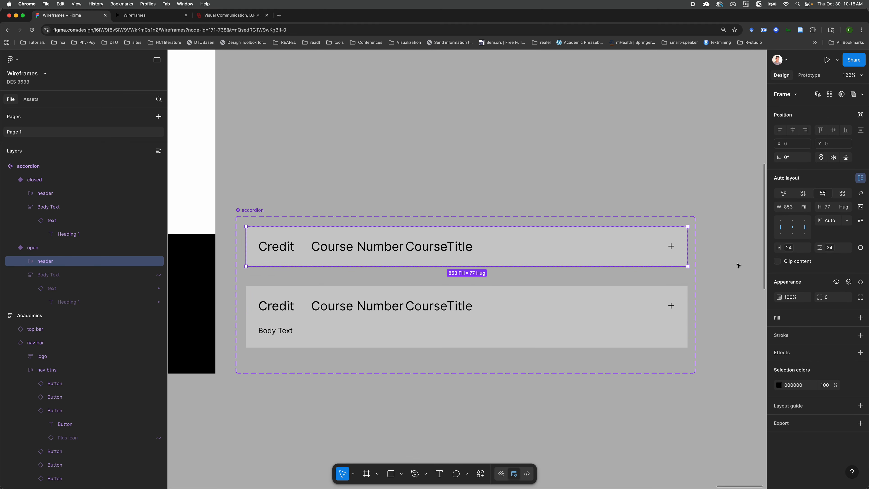
pyautogui.click(56, 276)
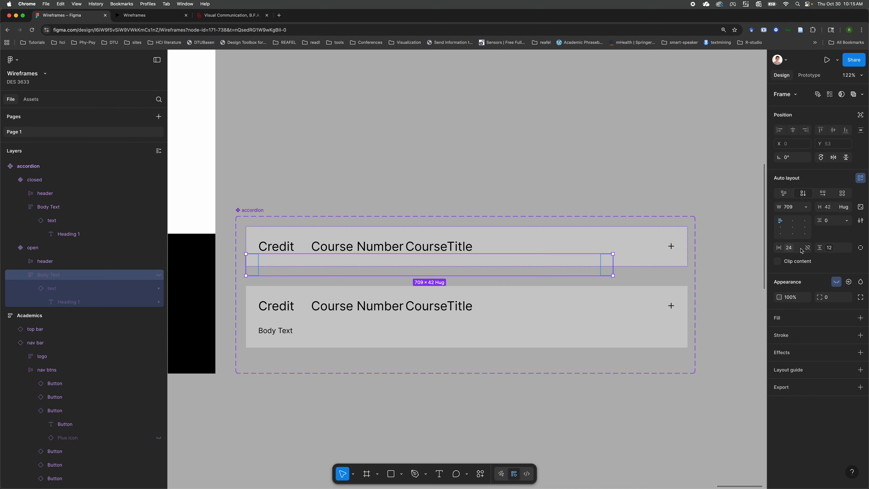
pyautogui.click(806, 207)
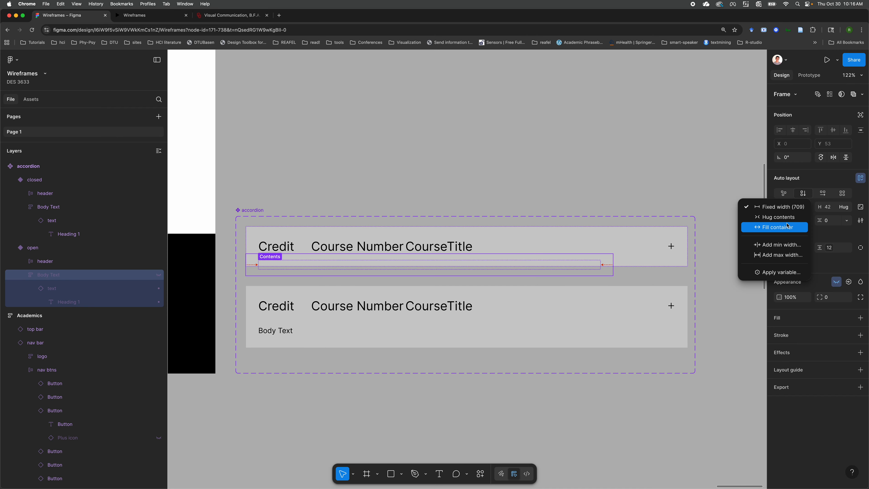
pyautogui.press('Escape')
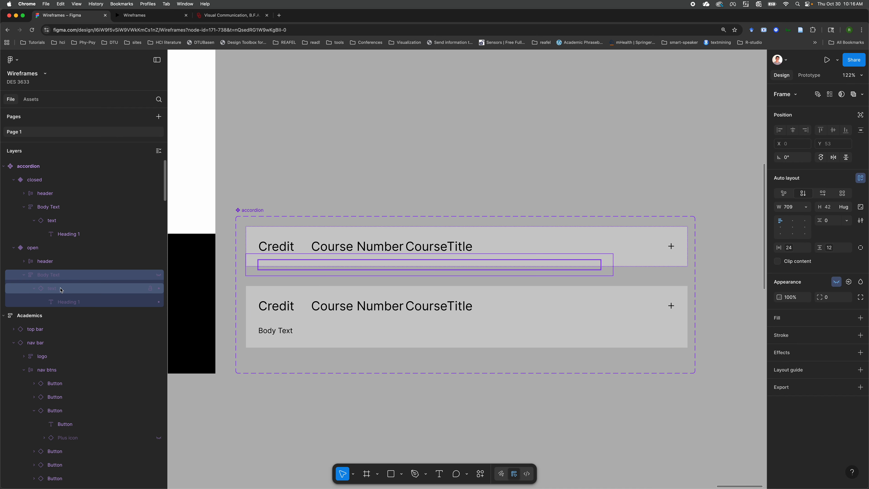
pyautogui.click(582, 265)
pyautogui.click(45, 277)
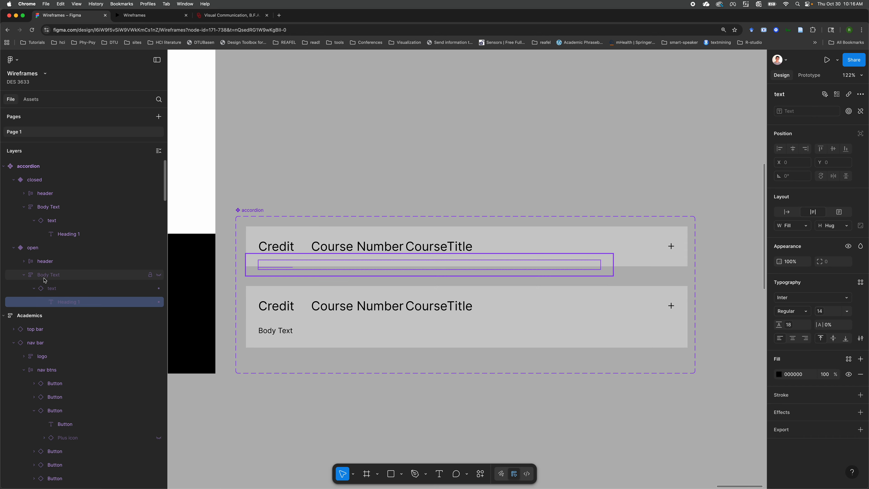
pyautogui.click(159, 274)
pyautogui.click(52, 290)
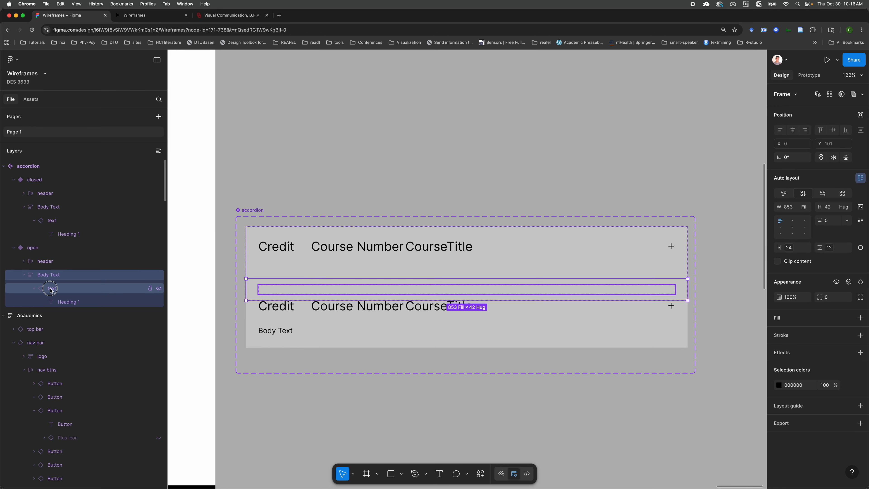
pyautogui.click(52, 277)
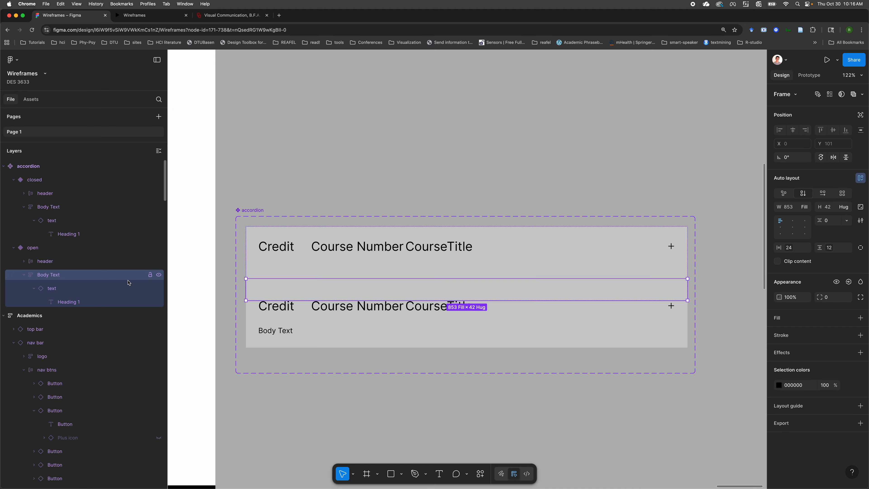
pyautogui.click(159, 275)
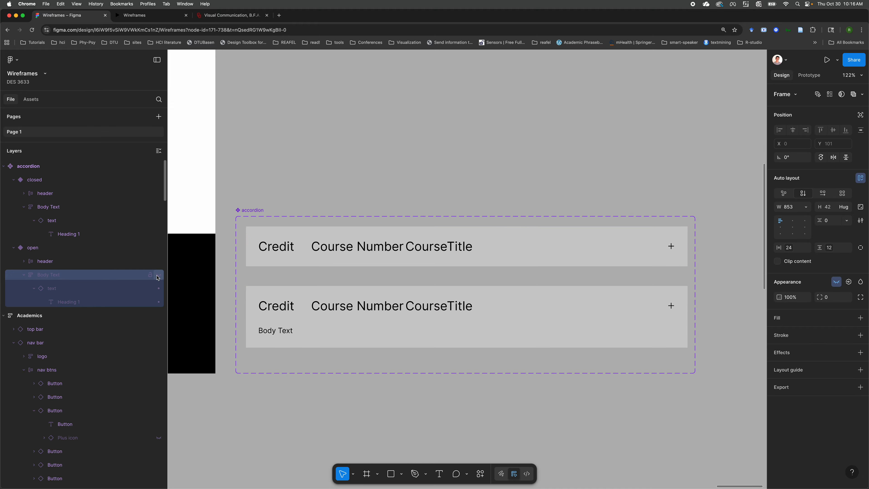
pyautogui.click(379, 189)
# Step: Test the description spacing in the prototype preview by expanding and collapsing the ART 1033, ART 1043 and Social Science (Core III) rows
pyautogui.click(137, 16)
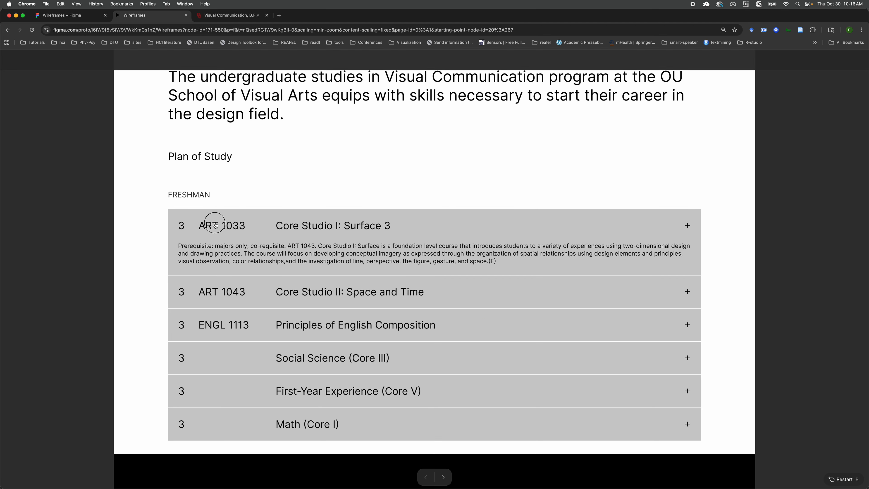
pyautogui.click(214, 224)
pyautogui.click(215, 225)
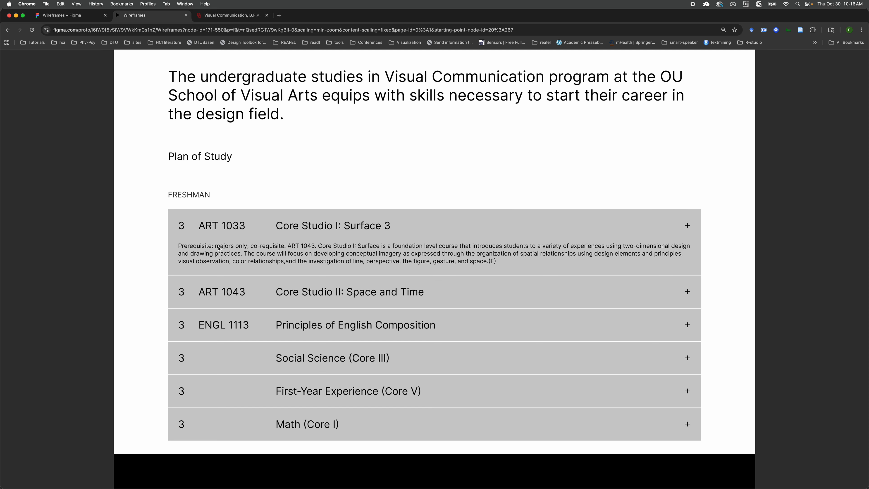
pyautogui.click(279, 295)
pyautogui.click(278, 355)
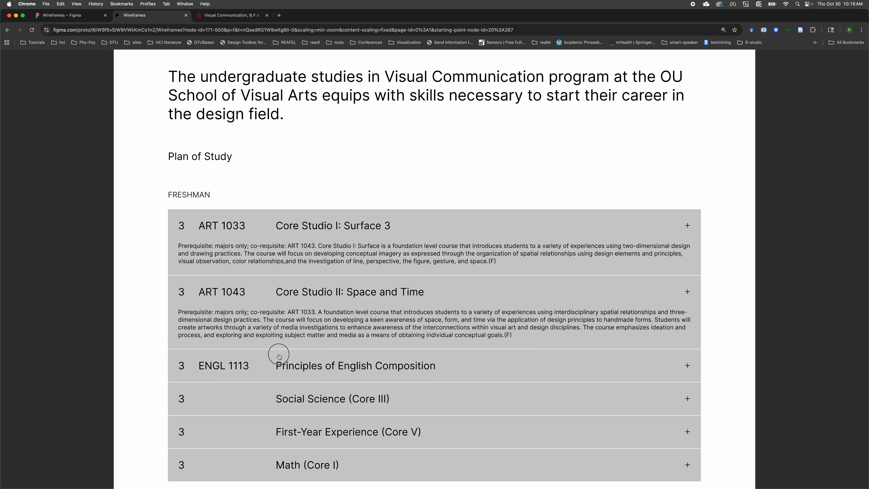
pyautogui.click(278, 413)
pyautogui.click(301, 367)
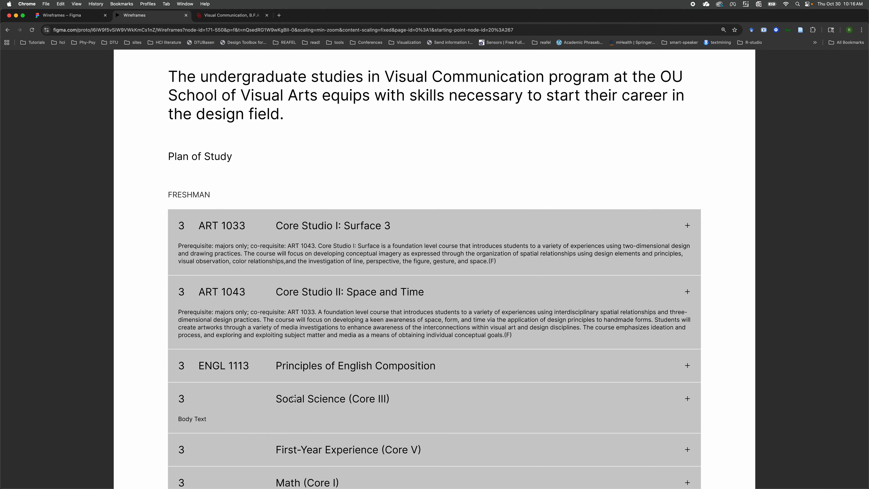
pyautogui.click(294, 398)
pyautogui.click(247, 359)
pyautogui.click(248, 360)
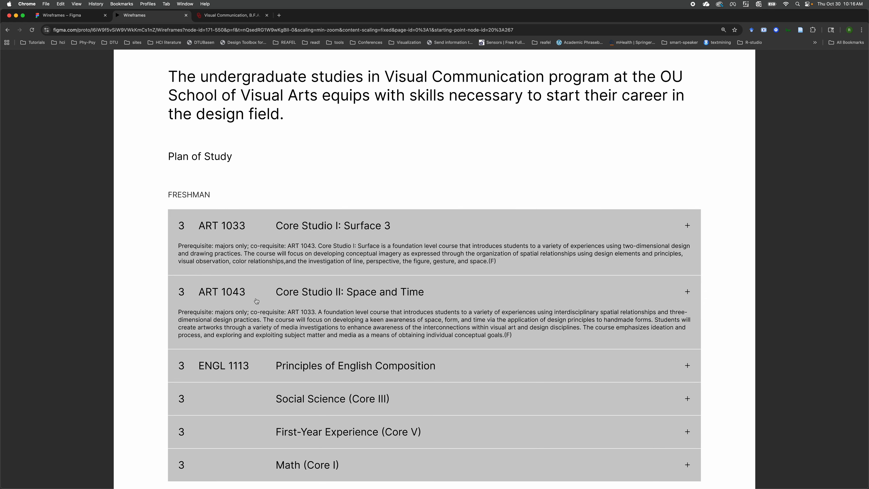
pyautogui.click(267, 291)
pyautogui.click(266, 230)
pyautogui.click(97, 248)
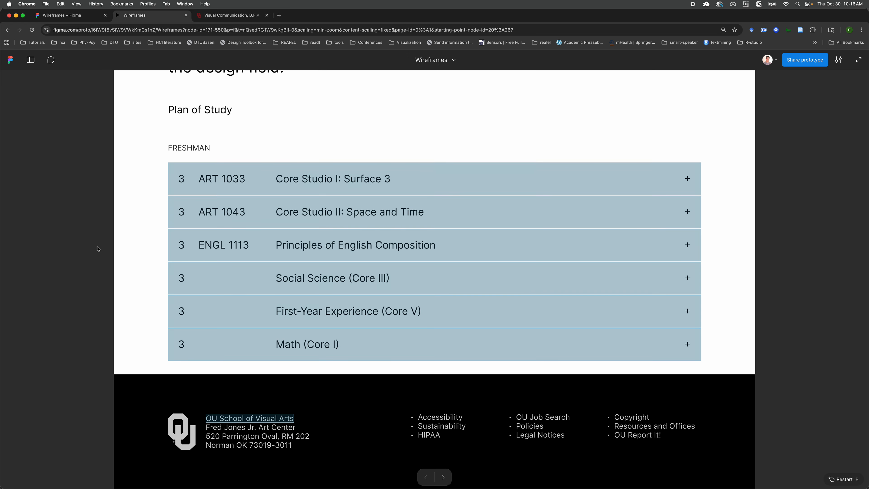
# Step: Review the Academics page in the preview and toggle several Freshman course rows in succession, starting with ART 1033
pyautogui.scroll(-1, 46, 223)
pyautogui.scroll(4, 41, 216)
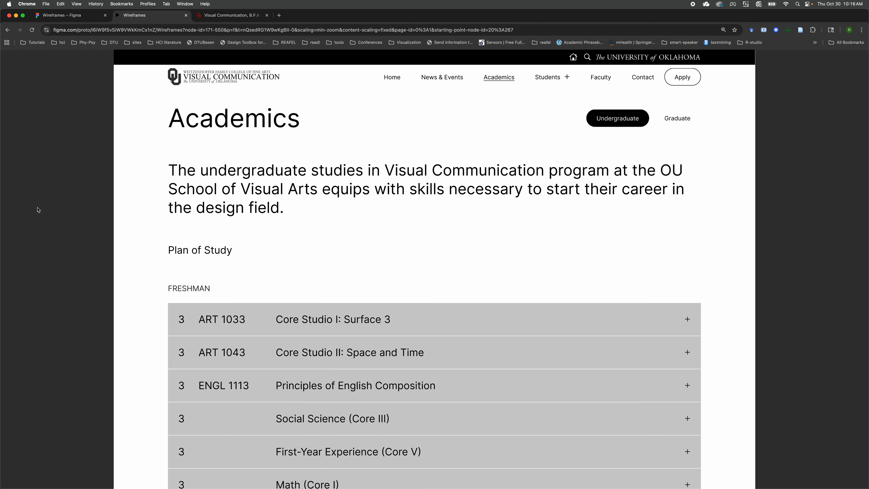
pyautogui.scroll(-2, 450, 330)
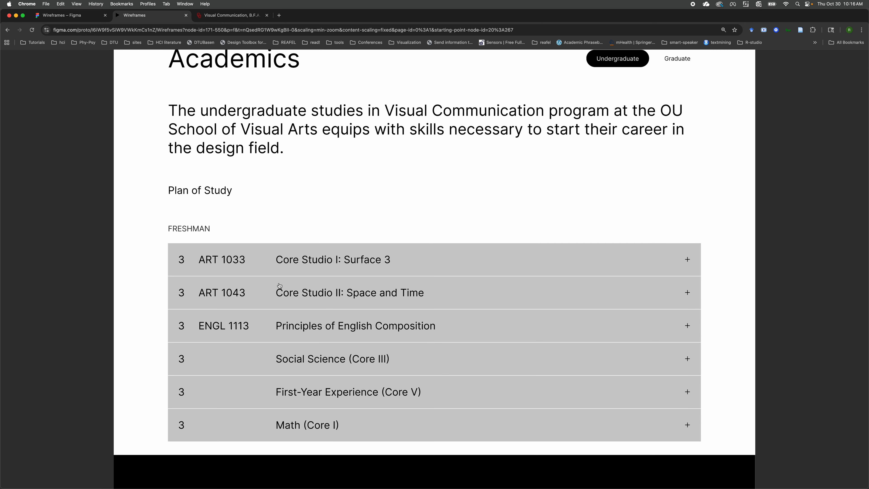
pyautogui.click(83, 289)
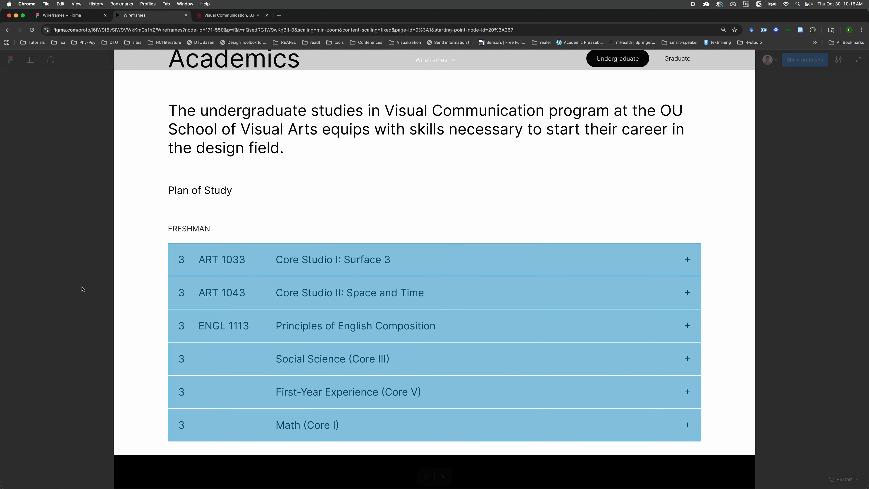
pyautogui.click(228, 263)
pyautogui.click(252, 263)
pyautogui.click(277, 295)
pyautogui.click(270, 368)
pyautogui.click(277, 416)
pyautogui.click(284, 311)
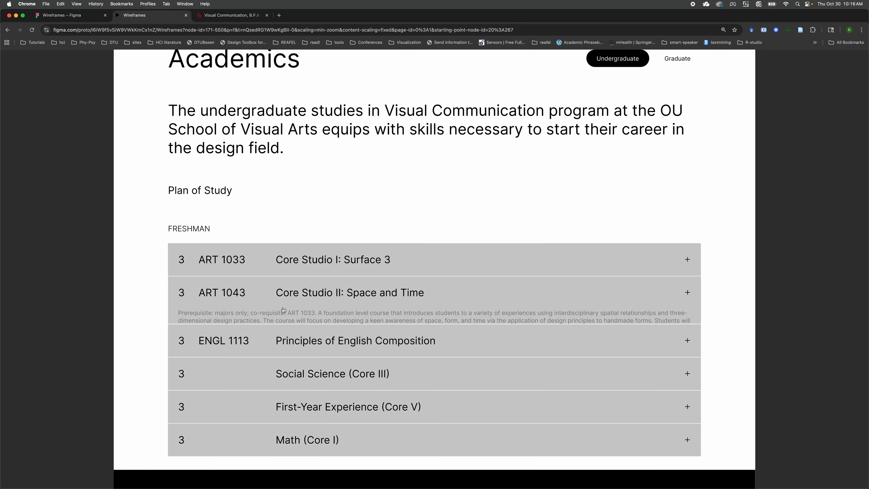
pyautogui.click(289, 263)
pyautogui.click(290, 263)
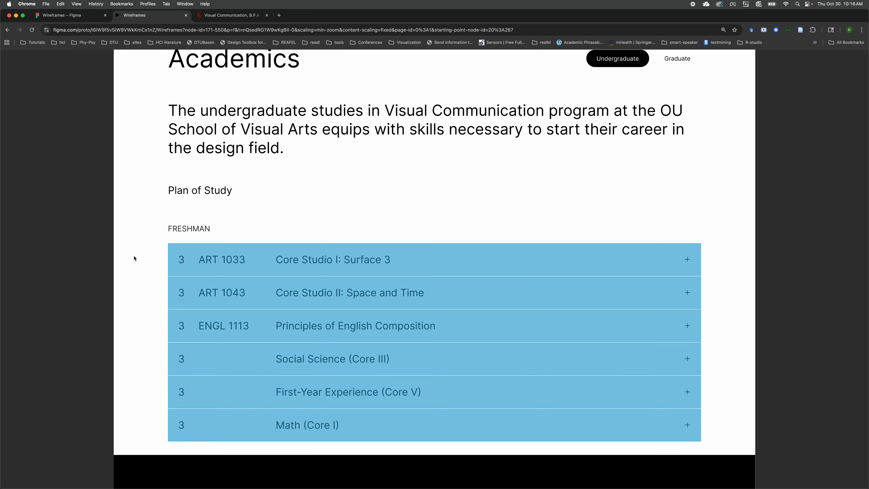
# Step: Examine the collapsed course list above the footer and toggle the ART 1033 description open and closed once more
pyautogui.scroll(-3, 151, 276)
pyautogui.scroll(-1, 148, 281)
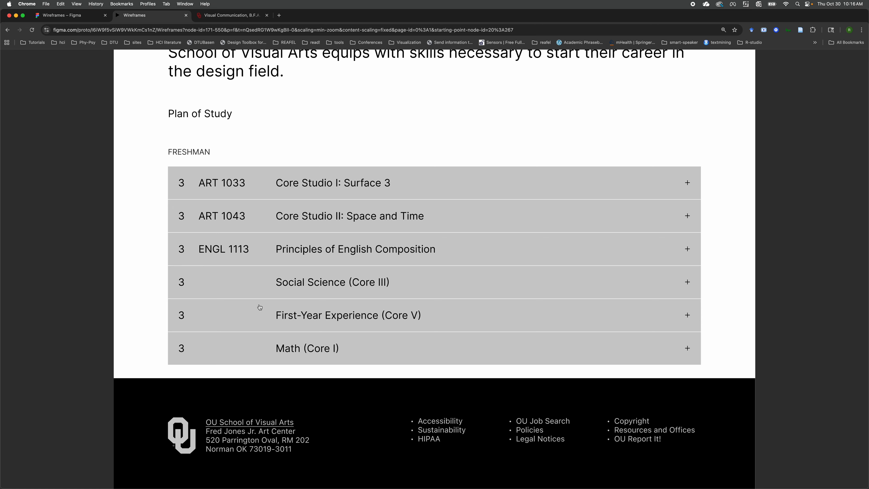
pyautogui.scroll(1, 334, 276)
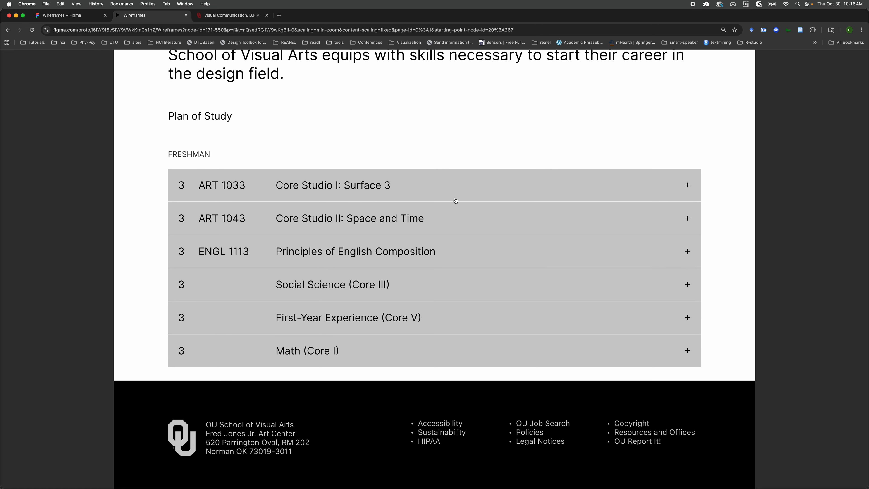
pyautogui.click(434, 194)
pyautogui.click(377, 215)
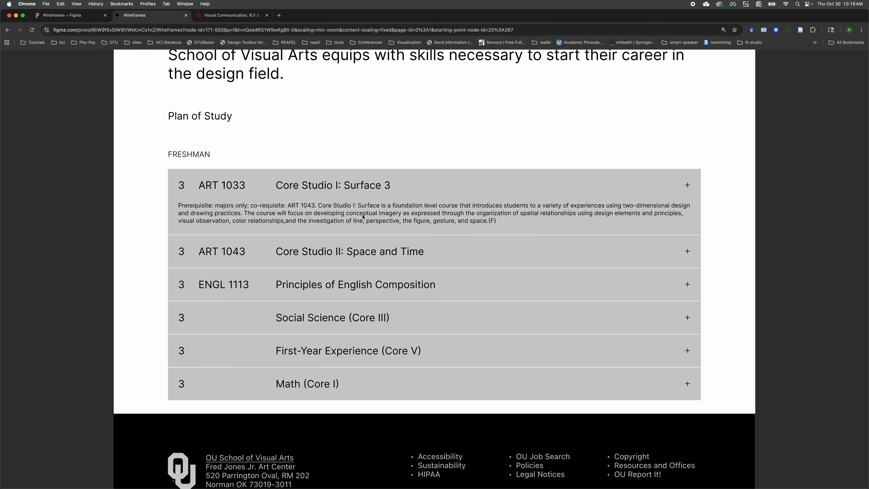
pyautogui.click(372, 194)
pyautogui.click(372, 193)
pyautogui.click(61, 257)
# Step: Return to the design file and switch the ART 1033 accordion instance in the Freshman list to the closed variant
pyautogui.click(73, 17)
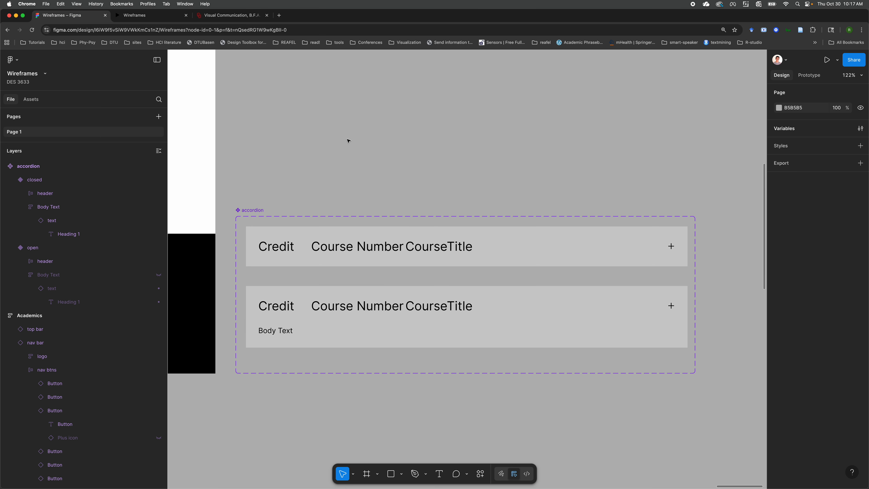
pyautogui.hscroll(-10, 349, 141)
pyautogui.scroll(3, 348, 141)
pyautogui.scroll(-3, 348, 141)
pyautogui.click(296, 149)
pyautogui.click(441, 140)
pyautogui.click(441, 140)
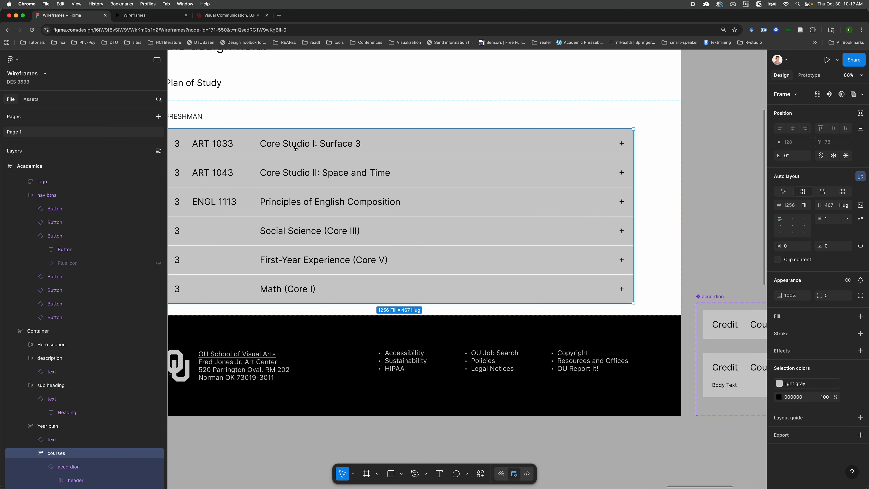
pyautogui.click(441, 139)
pyautogui.click(805, 95)
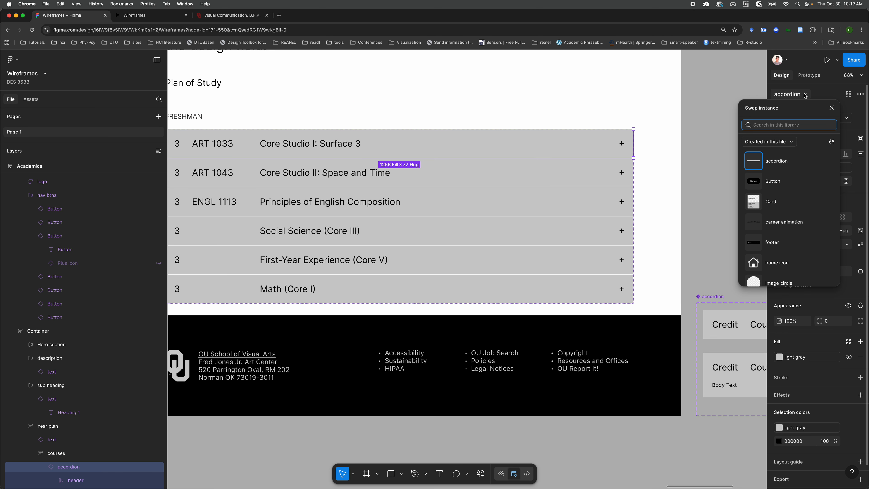
pyautogui.click(805, 96)
pyautogui.click(847, 118)
pyautogui.click(808, 108)
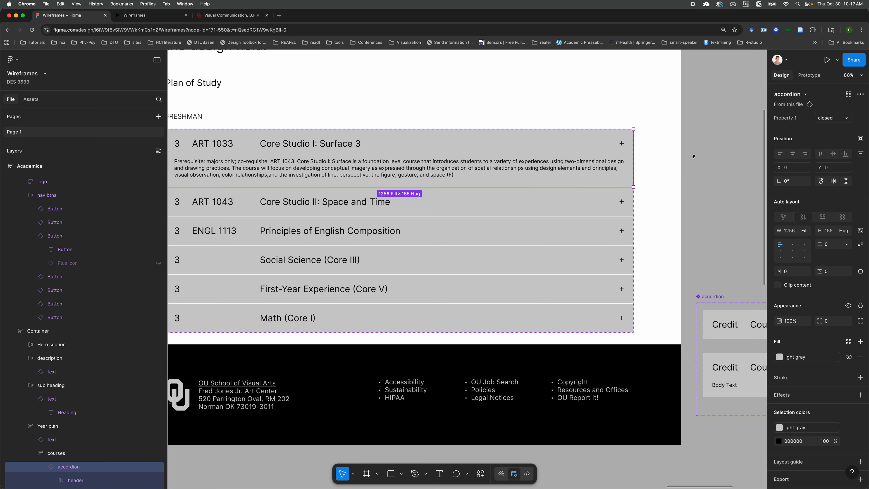
# Step: Rename the accordion component's variant without body text to Closed
pyautogui.hscroll(5, 693, 156)
pyautogui.click(647, 161)
pyautogui.hscroll(3, 647, 160)
pyautogui.tripleClick(408, 136)
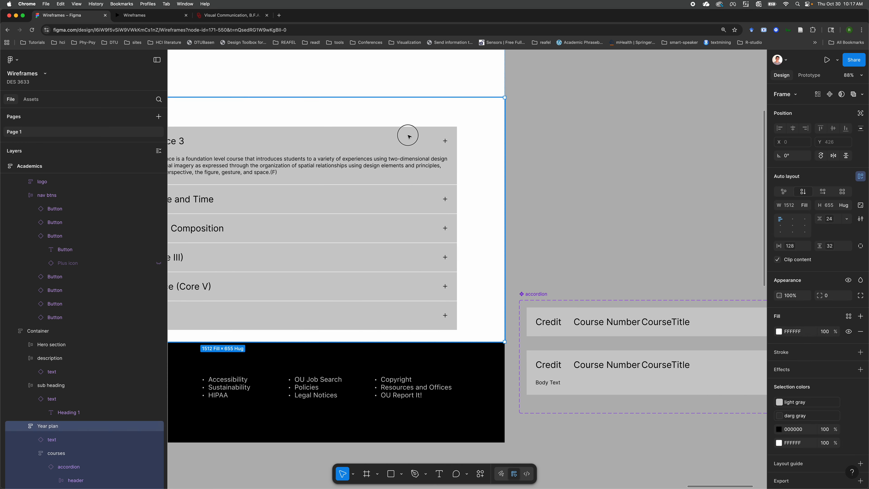
pyautogui.tripleClick(409, 136)
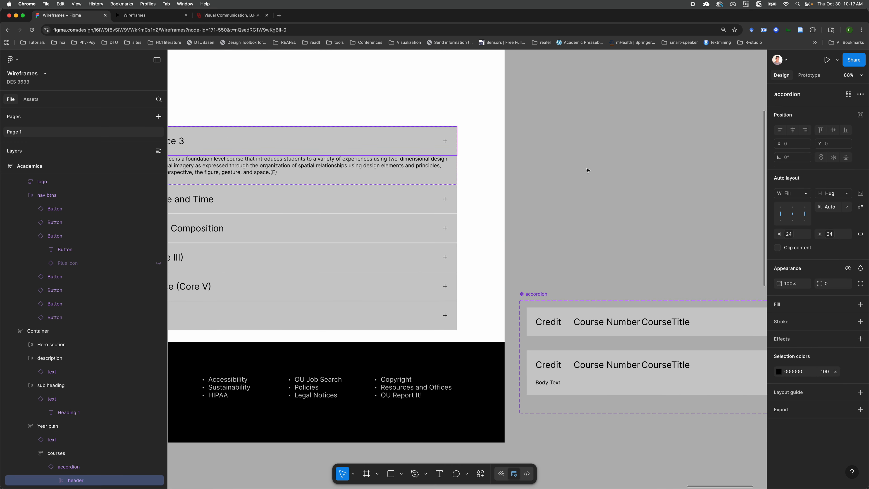
pyautogui.click(568, 164)
pyautogui.click(587, 317)
pyautogui.hscroll(5, 587, 316)
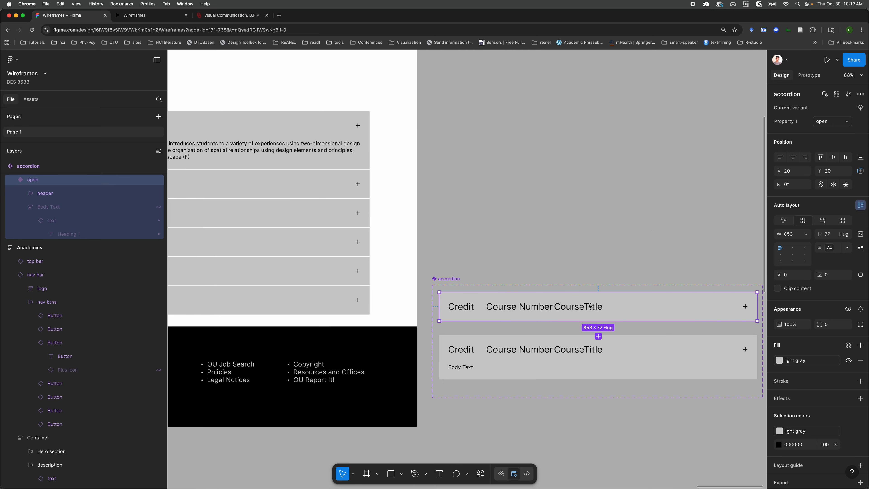
pyautogui.click(824, 125)
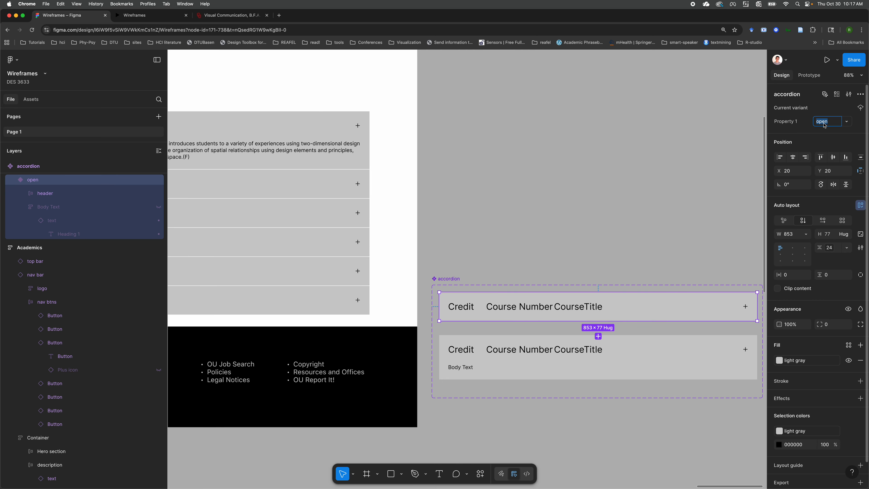
pyautogui.write('Closed')
pyautogui.press('Return')
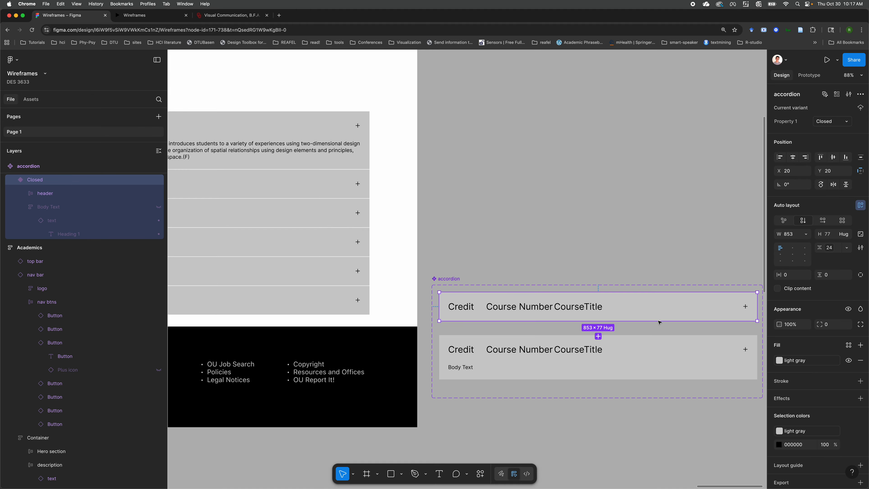
# Step: Rename the accordion component's variant that shows the body text to Opened
pyautogui.click(617, 357)
pyautogui.click(827, 124)
pyautogui.write('Op')
pyautogui.press('Return')
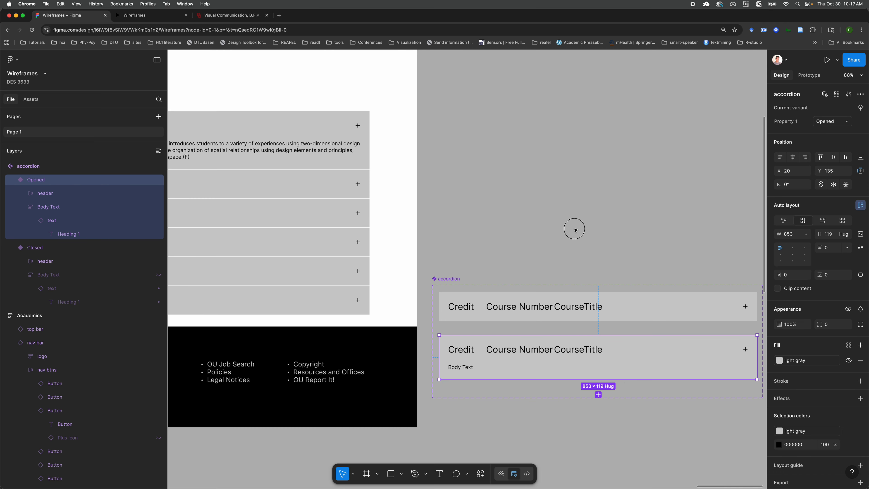
pyautogui.click(574, 228)
pyautogui.hscroll(-10, 575, 230)
pyautogui.click(485, 163)
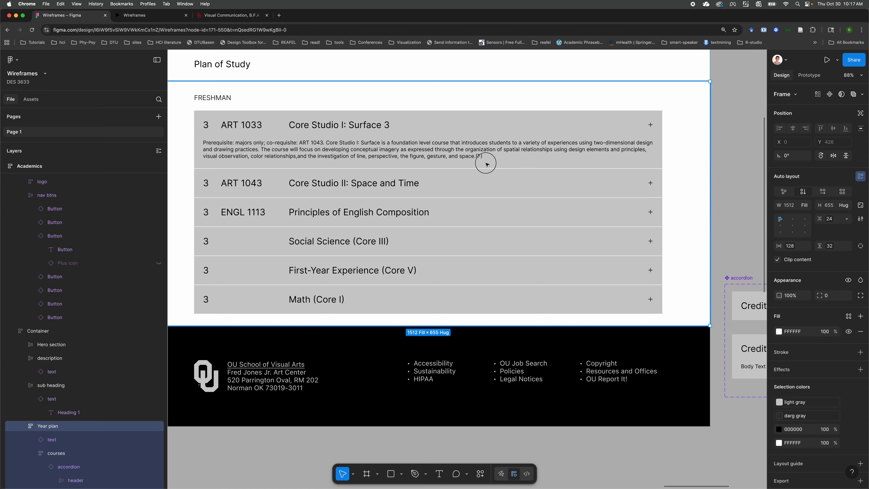
pyautogui.click(487, 164)
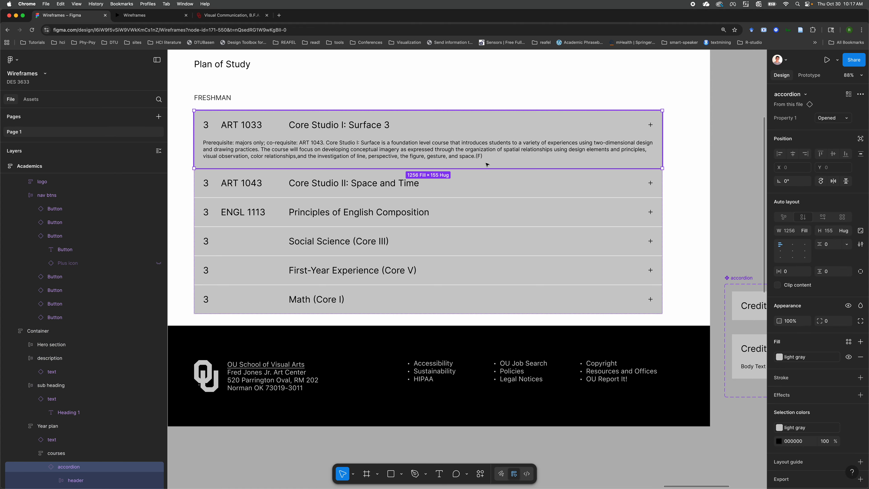
pyautogui.click(376, 154)
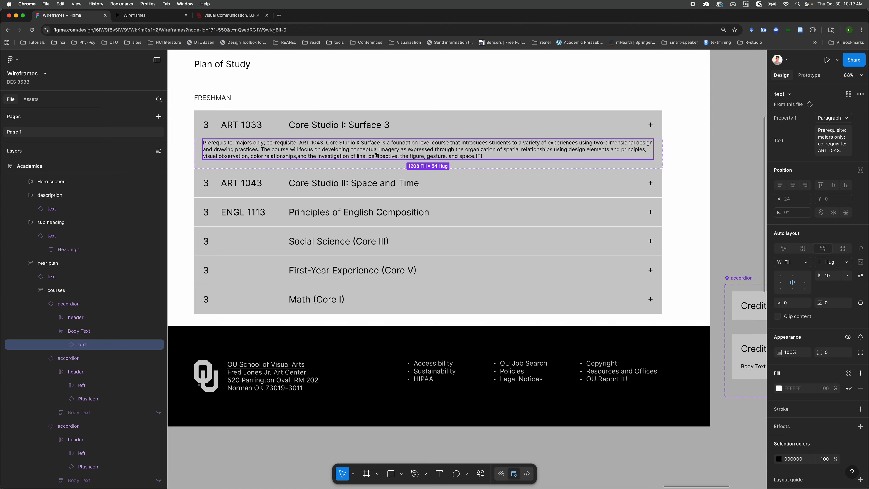
pyautogui.click(849, 154)
pyautogui.press('Escape')
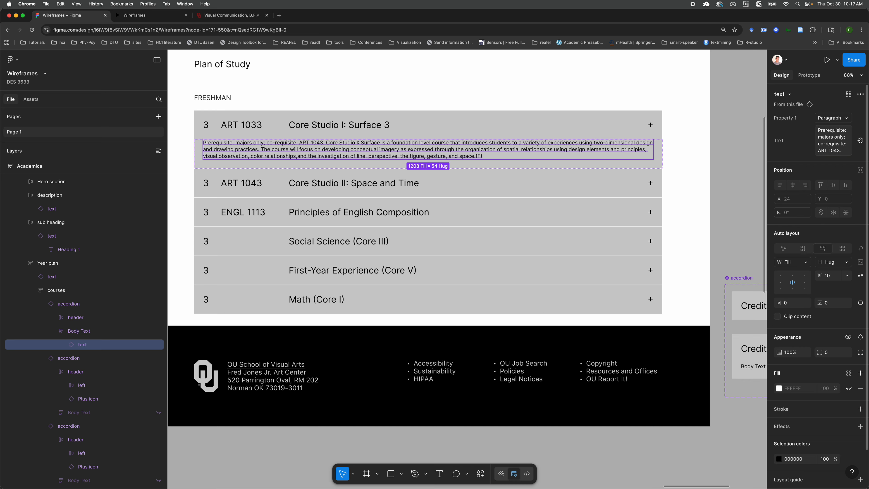
pyautogui.press('k')
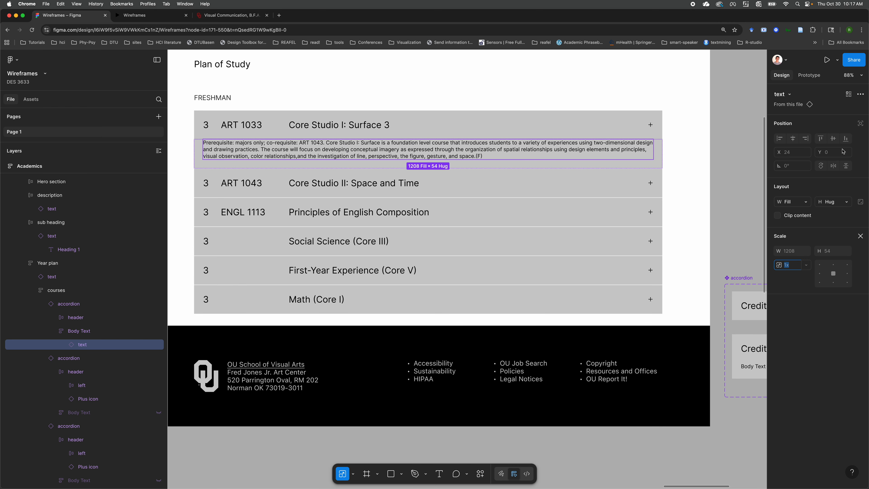
pyautogui.press('Escape')
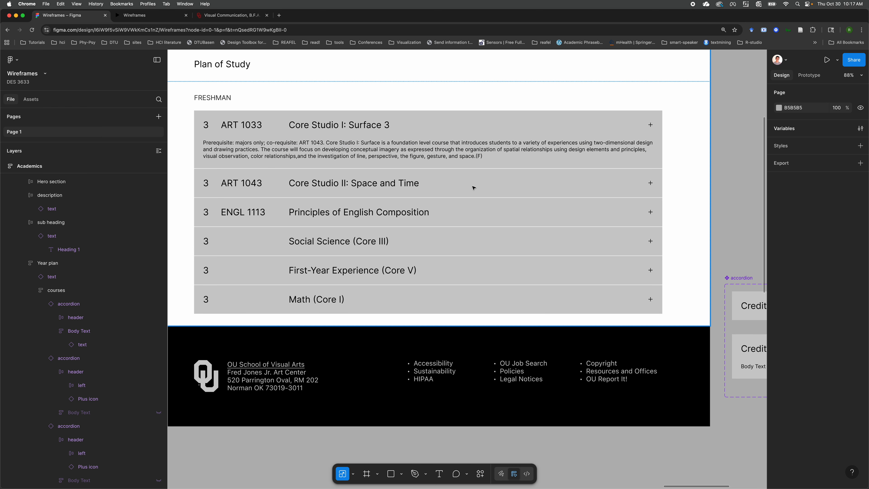
# Step: Inspect the ART 1033 accordion instance and its nested Body Text and text layers for an editable description property
pyautogui.doubleClick(440, 139)
pyautogui.doubleClick(440, 139)
pyautogui.doubleClick(436, 146)
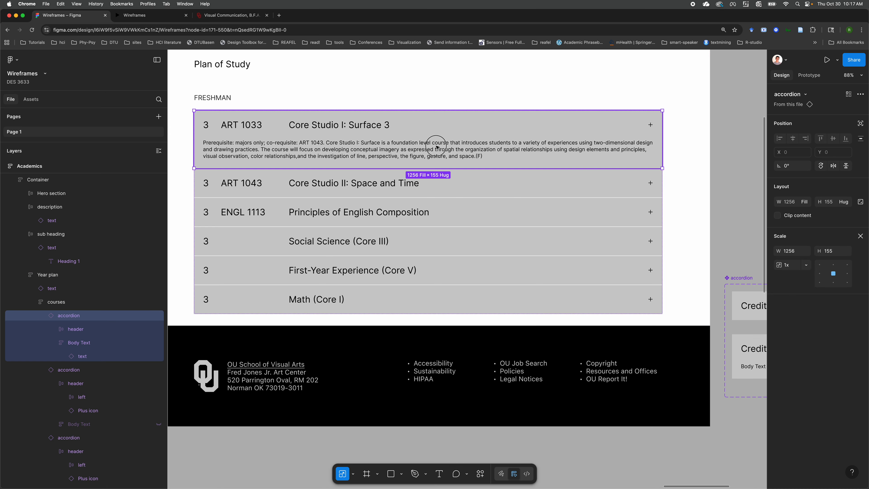
pyautogui.click(699, 147)
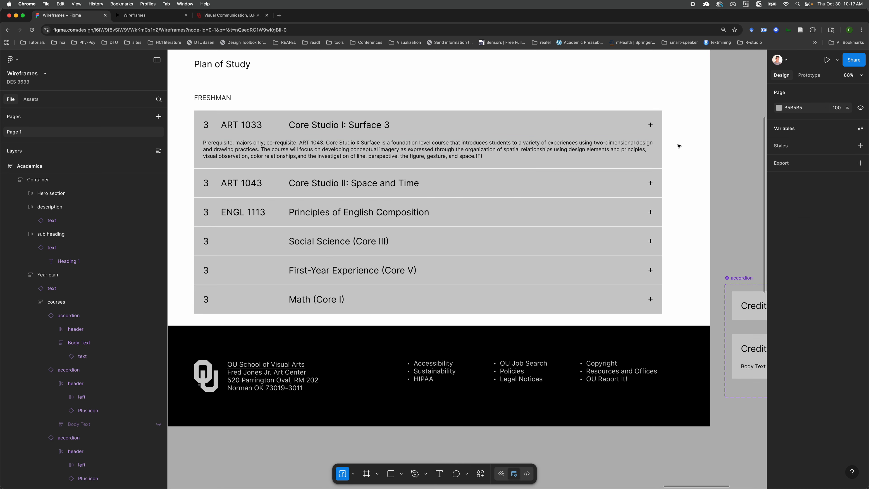
pyautogui.click(605, 151)
pyautogui.doubleClick(605, 151)
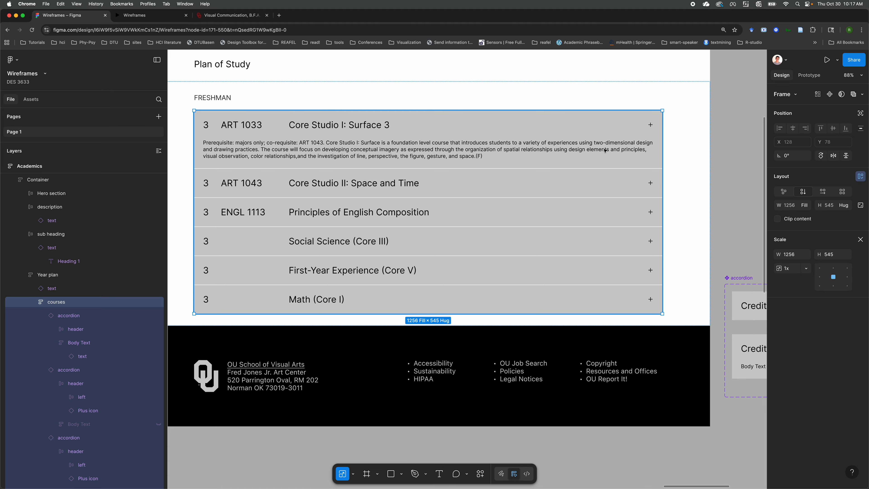
pyautogui.doubleClick(603, 150)
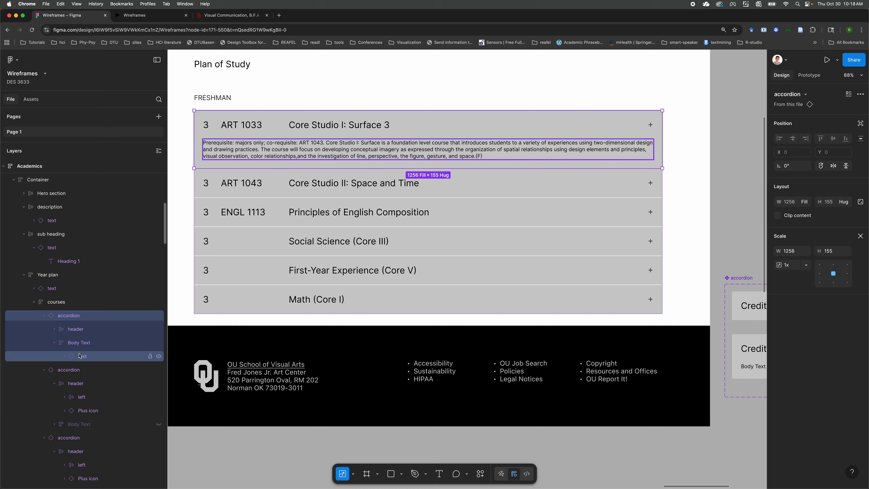
pyautogui.click(89, 356)
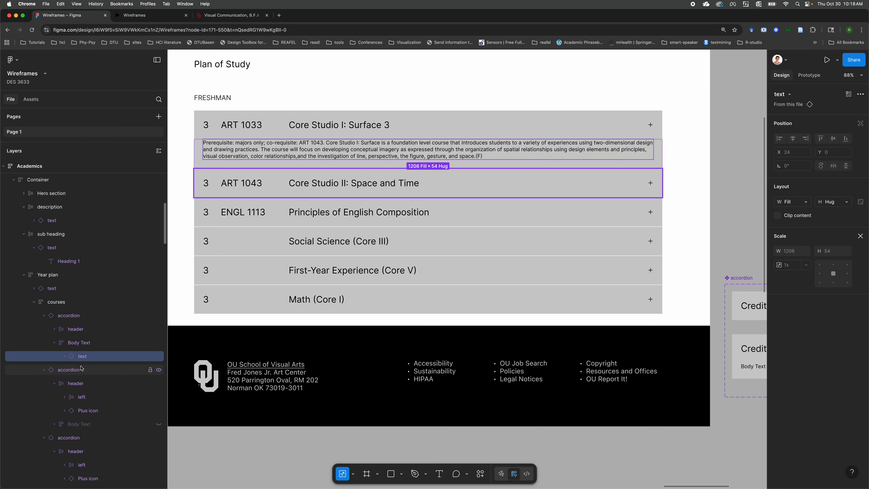
pyautogui.click(79, 343)
pyautogui.click(81, 358)
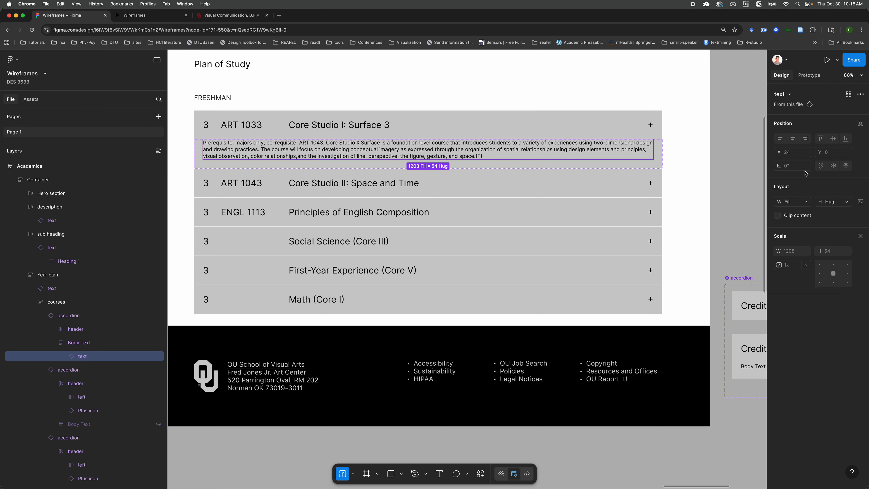
pyautogui.click(69, 343)
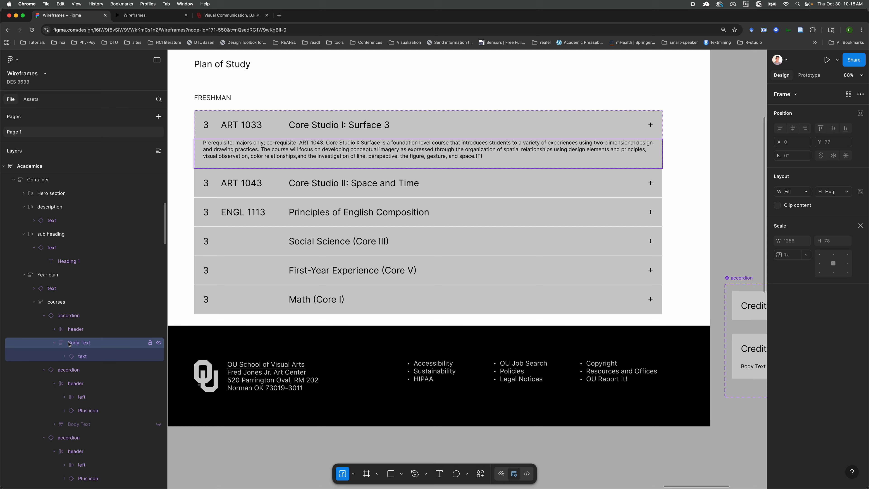
pyautogui.click(69, 315)
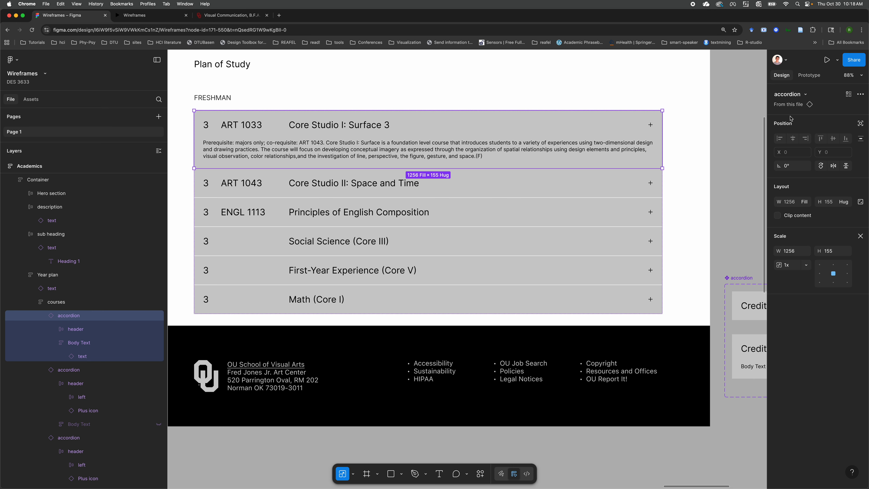
# Step: Expand the ART 1033 accordion's header layers and inspect the credit, course number and course title layers inside
pyautogui.click(76, 330)
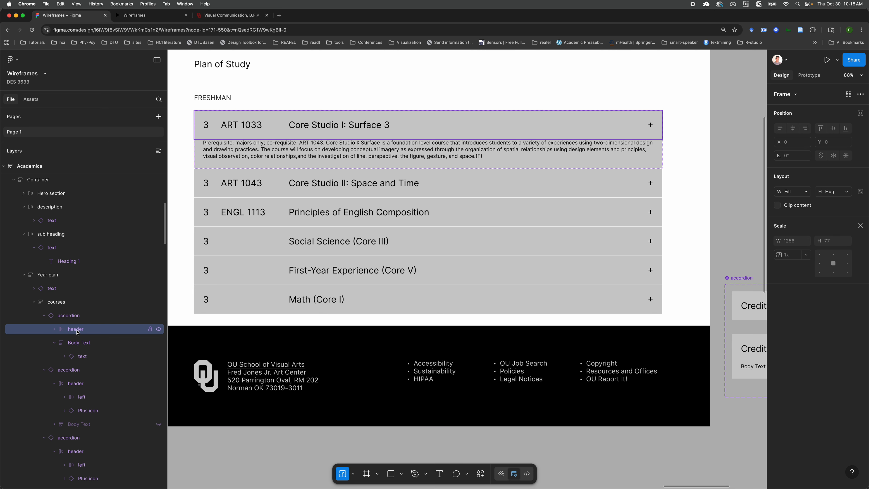
pyautogui.click(54, 329)
pyautogui.click(82, 356)
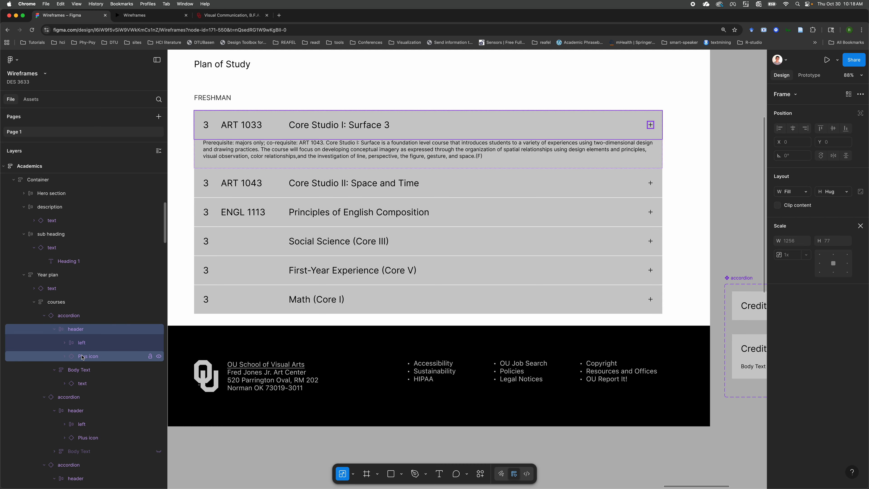
pyautogui.click(83, 345)
pyautogui.click(64, 343)
pyautogui.scroll(-2, 89, 343)
pyautogui.click(93, 321)
pyautogui.click(94, 337)
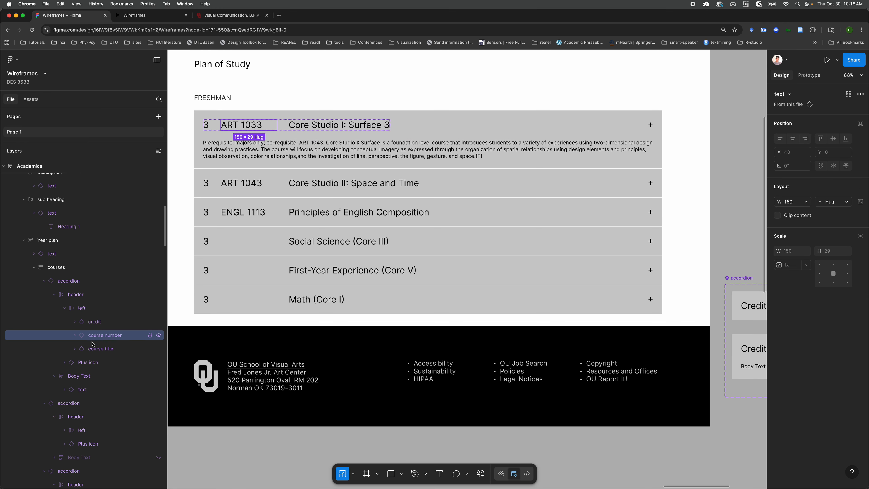
pyautogui.click(91, 348)
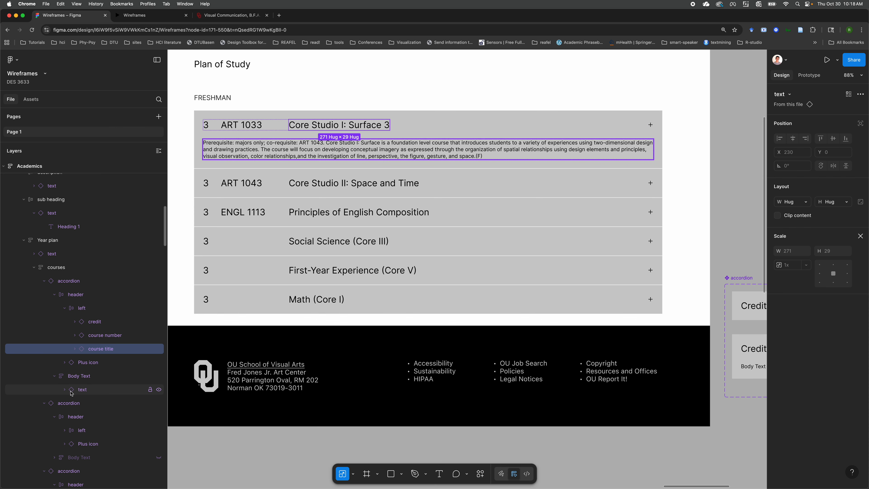
# Step: Add a period at the end of the ART 1033 course description in the accordion's nested text instance
pyautogui.click(79, 391)
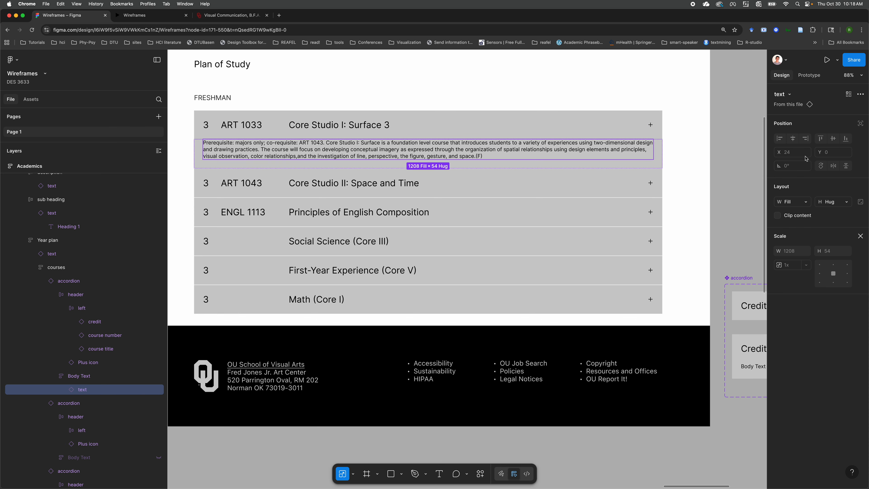
pyautogui.press('v')
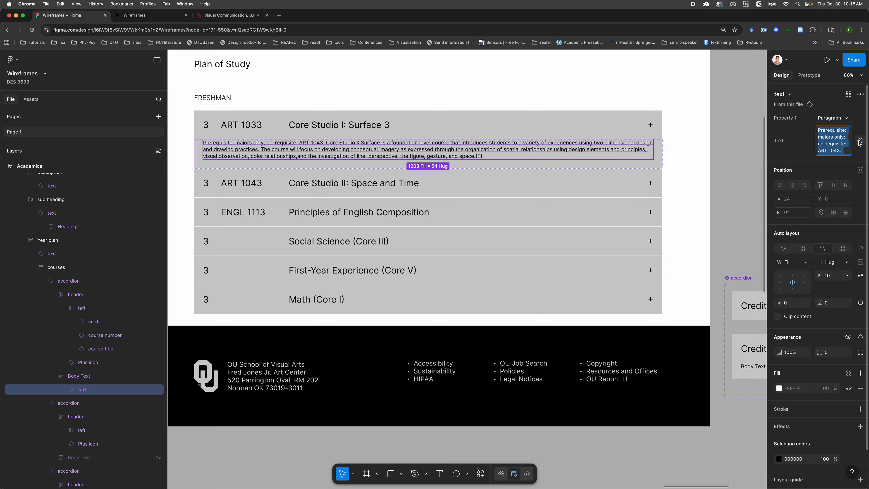
pyautogui.click(860, 142)
pyautogui.click(860, 142)
pyautogui.click(845, 154)
pyautogui.click(845, 154)
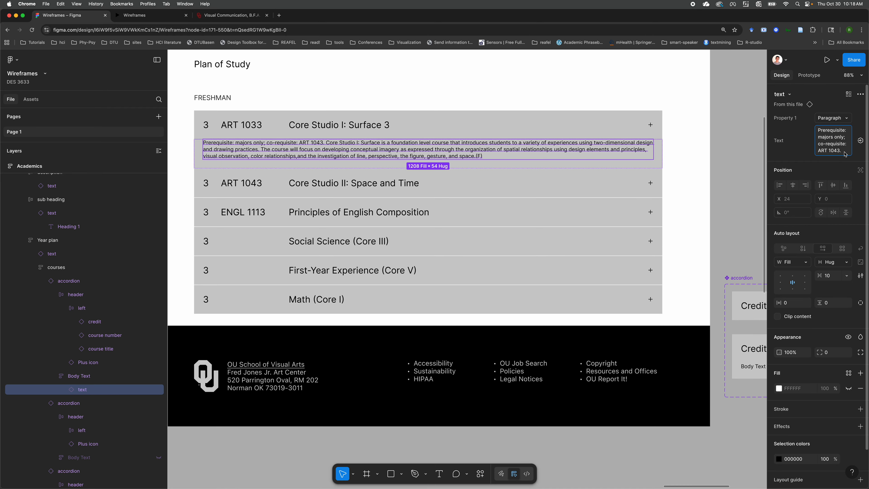
pyautogui.press('Down')
pyautogui.press('Down')
pyautogui.press('Down')
pyautogui.press('Down')
pyautogui.press('Down')
pyautogui.press('Down')
pyautogui.press('Down')
pyautogui.press('Down')
pyautogui.press('Down')
pyautogui.press('Down')
pyautogui.press('Down')
pyautogui.press('Down')
pyautogui.press('Down')
pyautogui.press('Down')
pyautogui.press('Down')
pyautogui.press('Down')
pyautogui.press('Down')
pyautogui.press('Down')
pyautogui.press('Down')
pyautogui.press('Down')
pyautogui.press('Down')
pyautogui.press('Down')
pyautogui.press('Down')
pyautogui.press('Down')
pyautogui.press('Down')
pyautogui.press('Down')
pyautogui.press('Down')
pyautogui.press('Down')
pyautogui.press('Down')
pyautogui.press('Down')
pyautogui.press('Down')
pyautogui.press('Down')
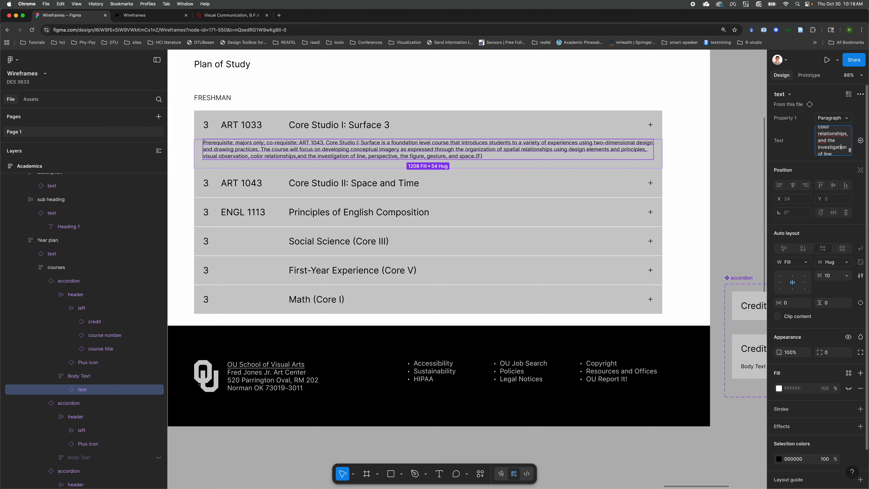
pyautogui.press('Down')
pyautogui.press('Down')
pyautogui.press('Down')
pyautogui.press('Down')
pyautogui.press('Down')
pyautogui.press('Down')
pyautogui.press('Down')
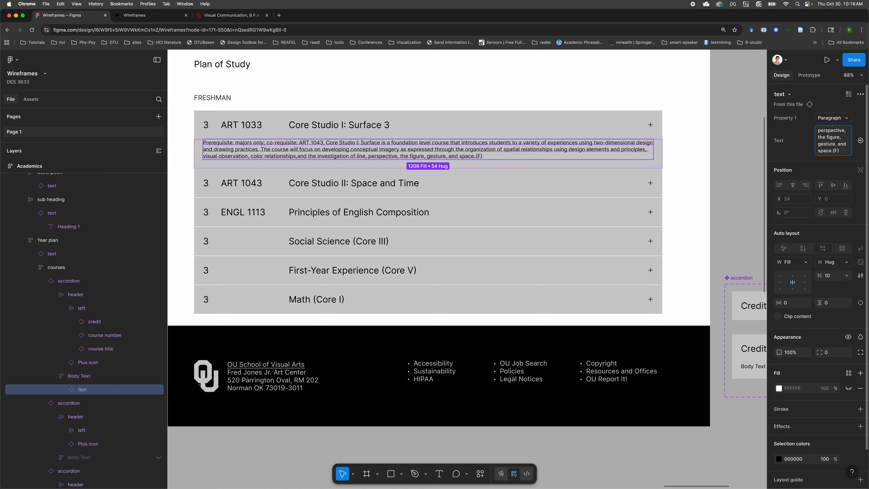
pyautogui.write('.')
pyautogui.press('Return')
pyautogui.write('Click')
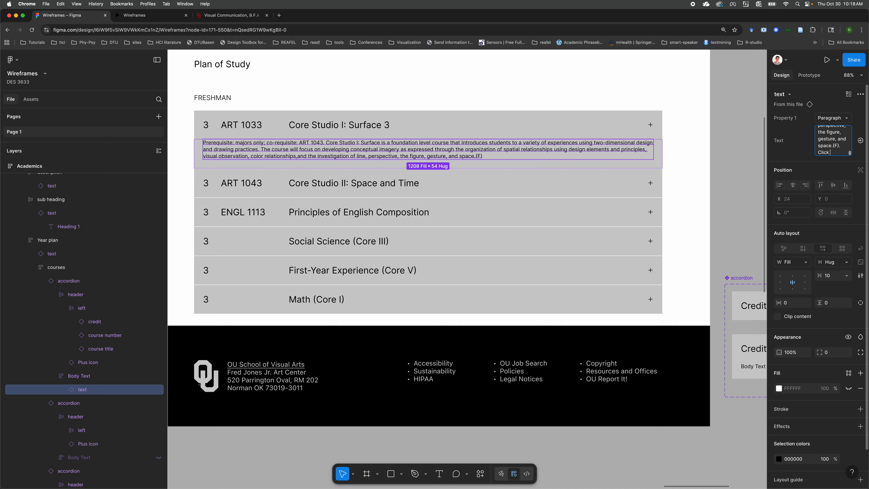
pyautogui.write(' here for more details')
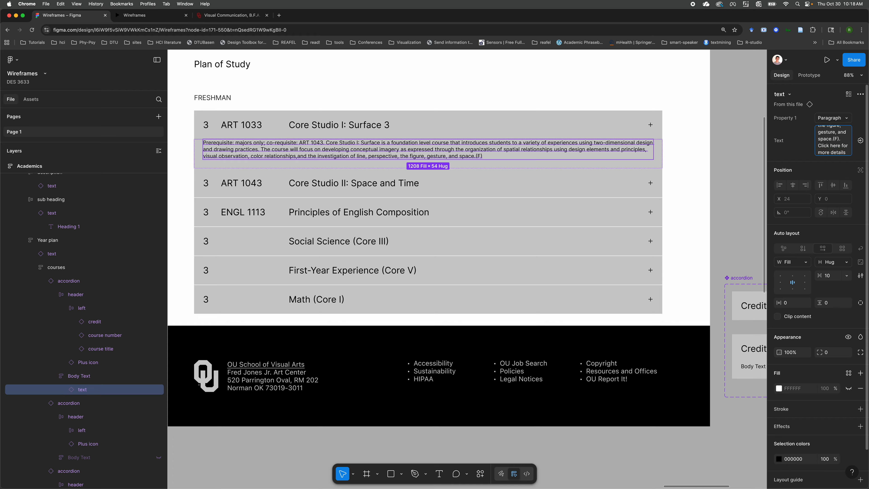
pyautogui.press('BackSpace')
pyautogui.press('BackSpace')
pyautogui.press('BackSpace')
pyautogui.press('BackSpace')
pyautogui.press('BackSpace')
pyautogui.press('BackSpace')
pyautogui.press('BackSpace')
pyautogui.press('BackSpace')
pyautogui.press('BackSpace')
pyautogui.press('BackSpace')
pyautogui.press('BackSpace')
pyautogui.press('BackSpace')
pyautogui.press('BackSpace')
pyautogui.press('BackSpace')
pyautogui.press('BackSpace')
pyautogui.press('BackSpace')
pyautogui.press('BackSpace')
pyautogui.press('BackSpace')
pyautogui.press('BackSpace')
pyautogui.press('BackSpace')
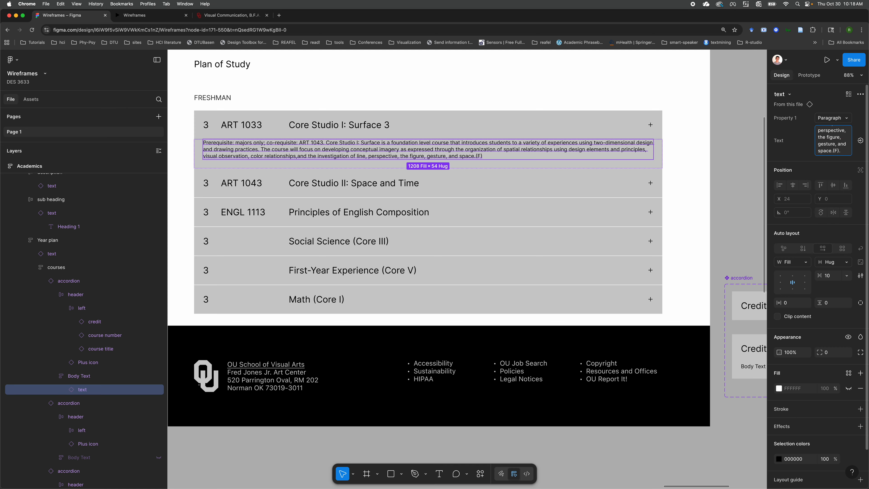
# Step: Commit the edited ART 1033 description and leave nothing selected on the canvas
pyautogui.click(746, 177)
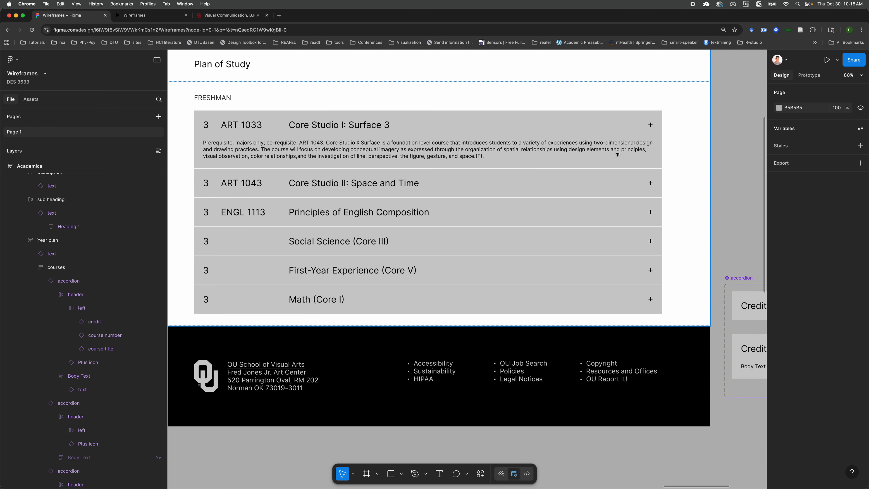
pyautogui.tripleClick(557, 155)
pyautogui.doubleClick(558, 155)
pyautogui.click(731, 157)
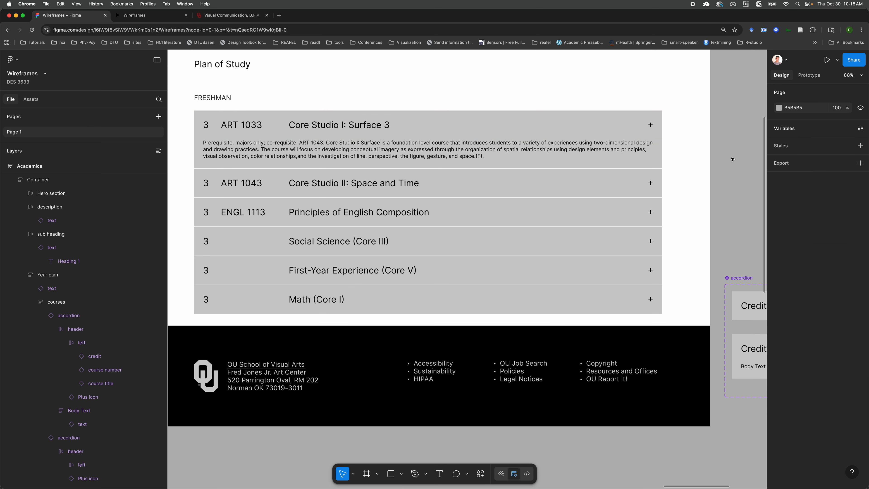
# Step: Examine the accordion component's Opened variant and its Body Text frame beside the Academics page
pyautogui.scroll(-3, 392, 162)
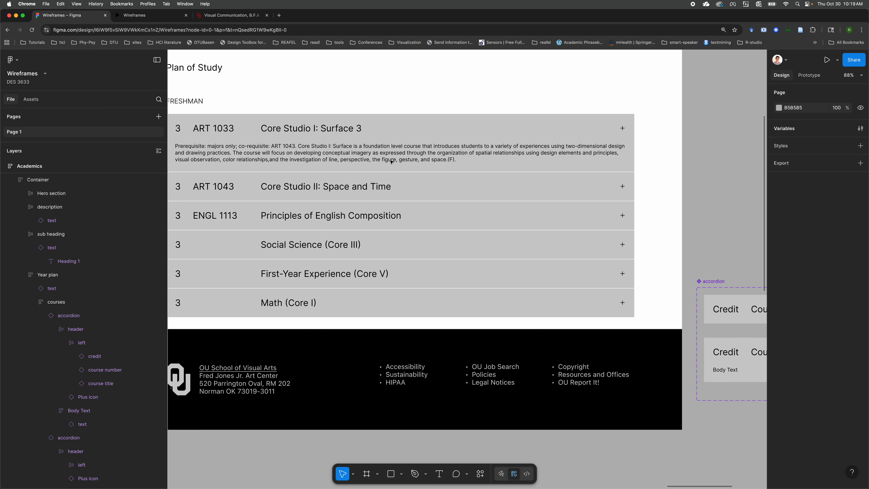
pyautogui.scroll(-3, 392, 162)
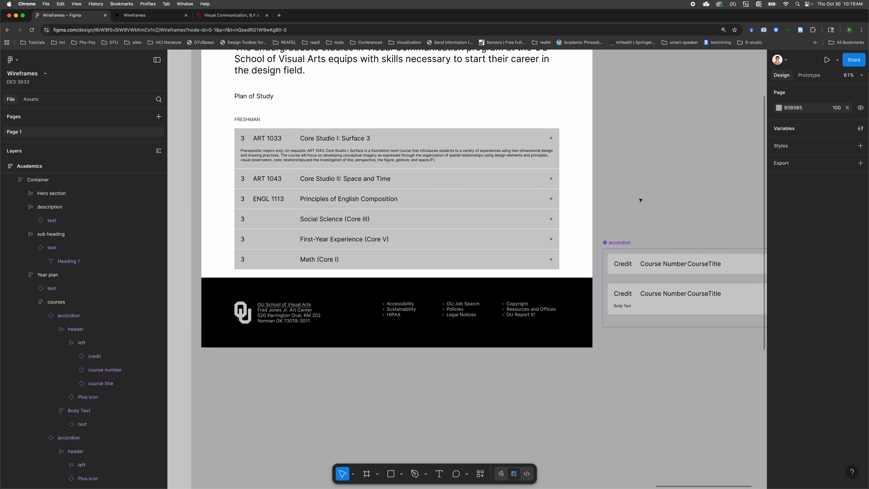
pyautogui.hscroll(2, 643, 199)
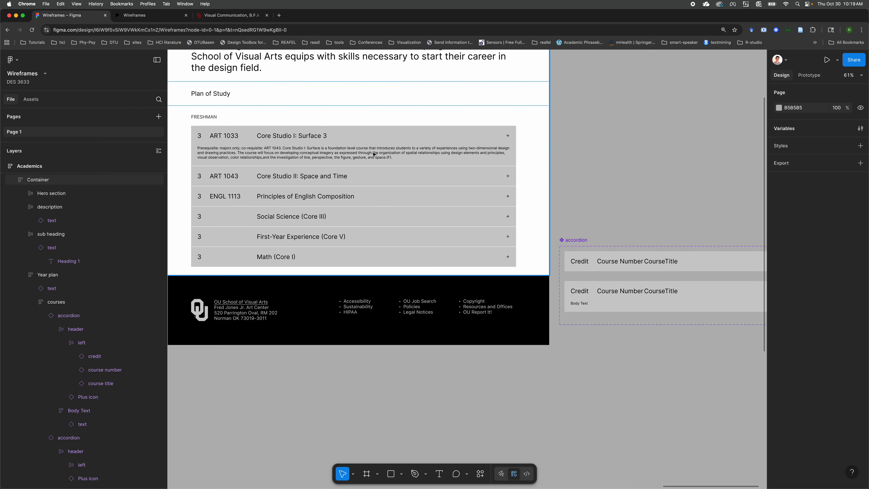
pyautogui.hscroll(3, 569, 200)
pyautogui.scroll(-1, 569, 200)
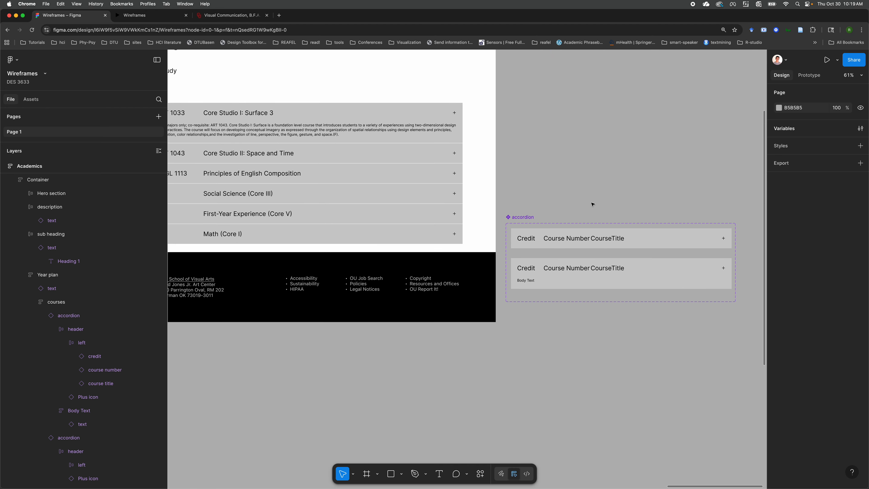
pyautogui.scroll(-1, 593, 205)
pyautogui.scroll(5, 640, 260)
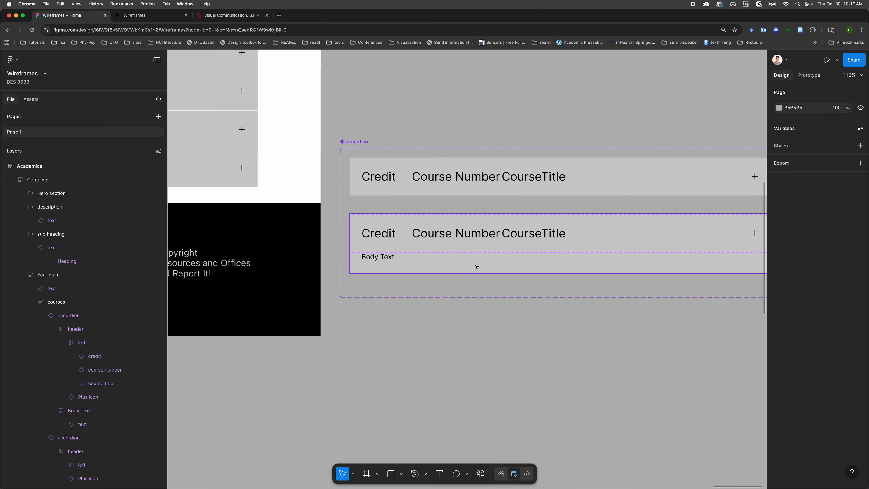
pyautogui.doubleClick(477, 266)
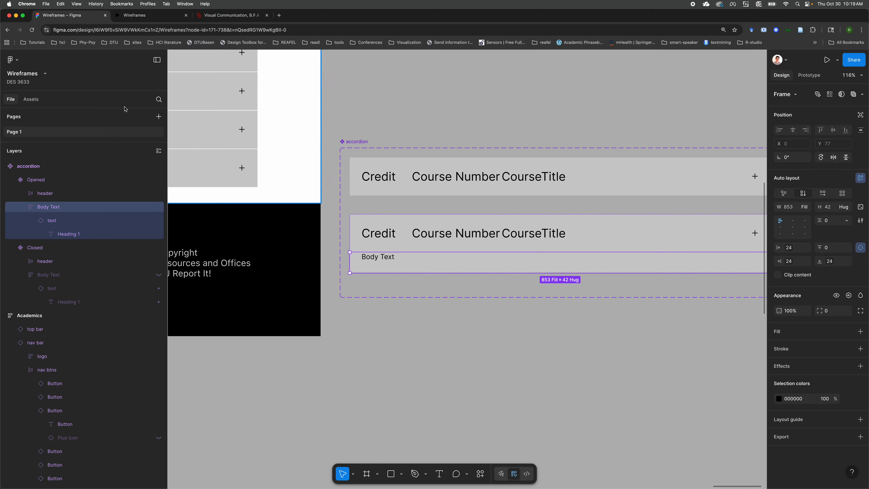
pyautogui.click(376, 84)
# Step: Find the Button component among this file's assets and insert an instance of its outlined variant
pyautogui.click(31, 99)
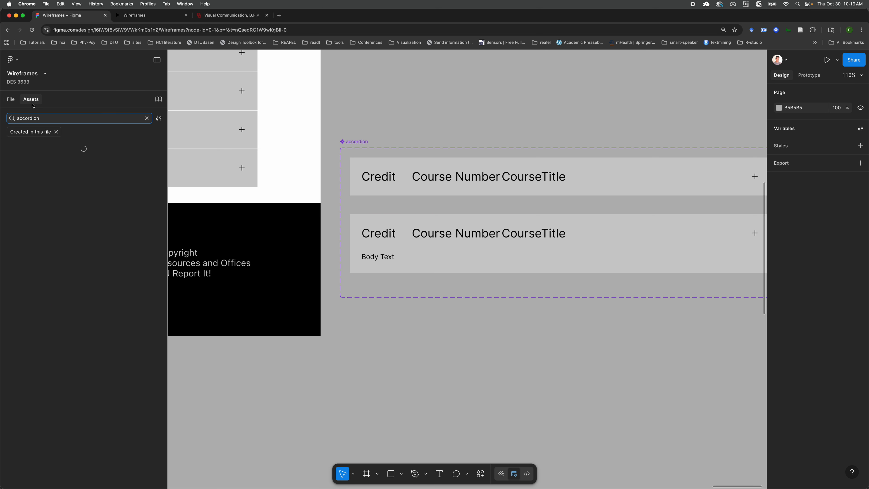
pyautogui.write('button')
pyautogui.click(73, 143)
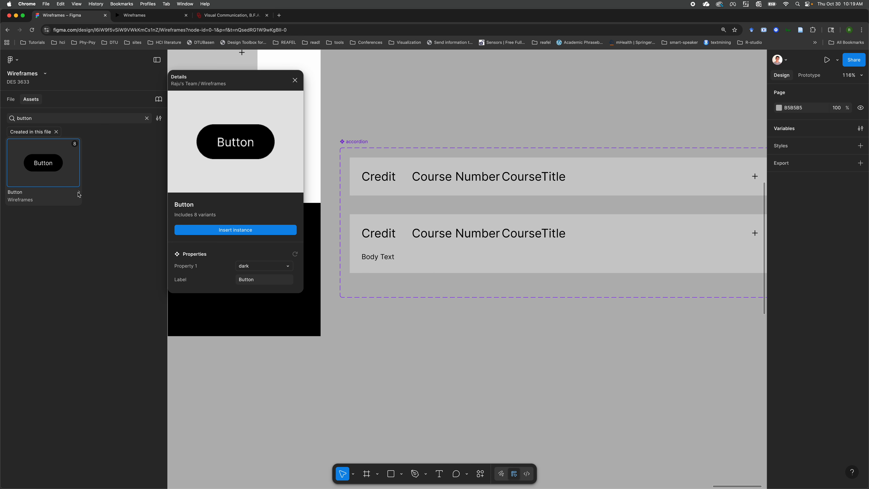
pyautogui.click(281, 268)
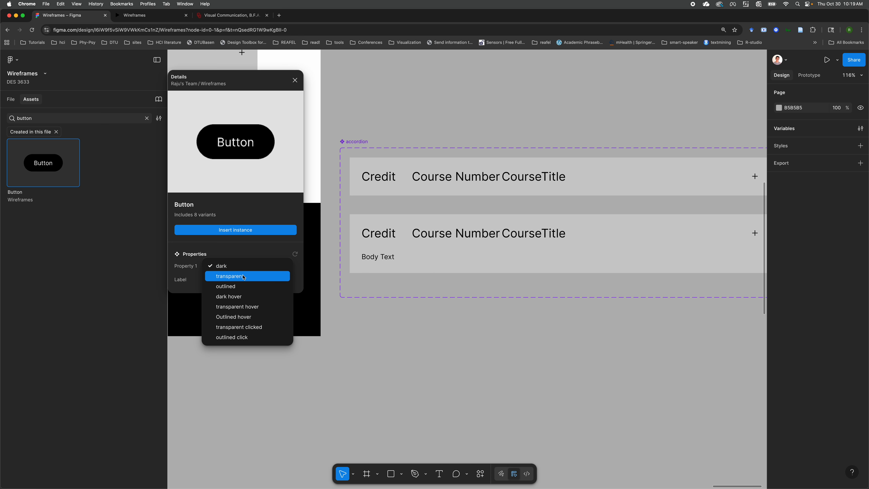
pyautogui.click(236, 286)
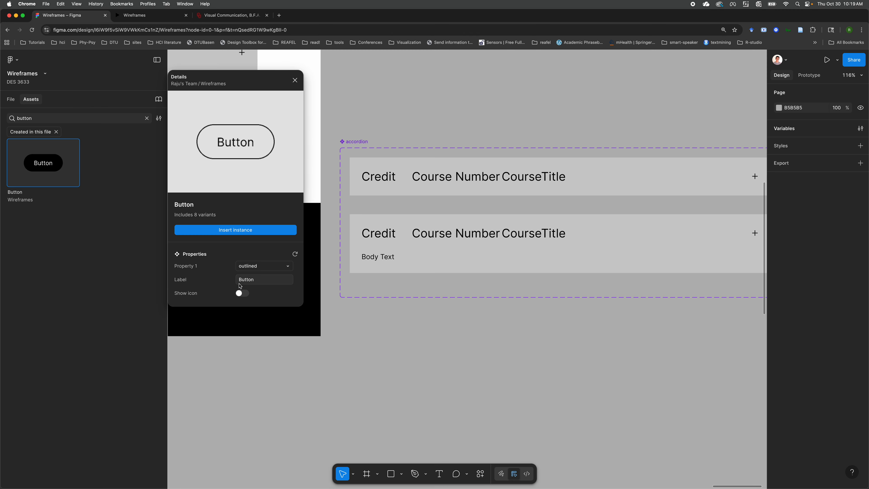
pyautogui.click(252, 232)
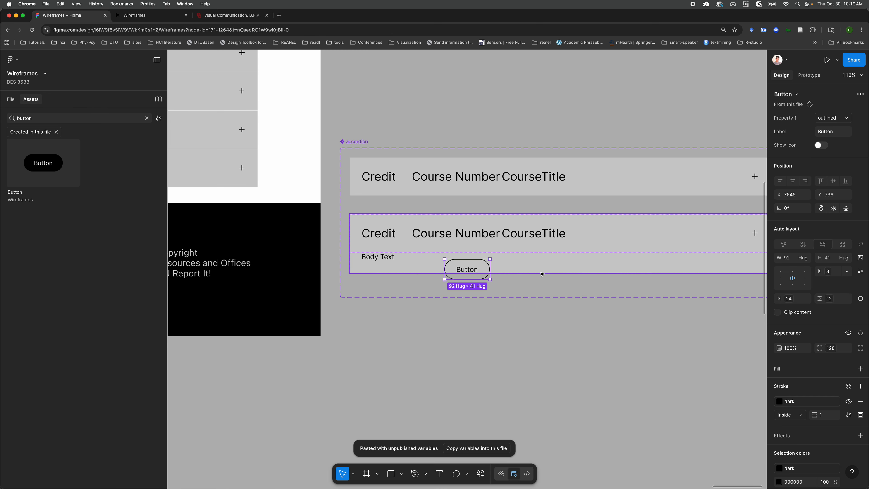
# Step: Move the outlined Button instance into the accordion's Opened variant, below the Body Text frame
pyautogui.press('super+x')
pyautogui.click(575, 232)
pyautogui.press('super+v')
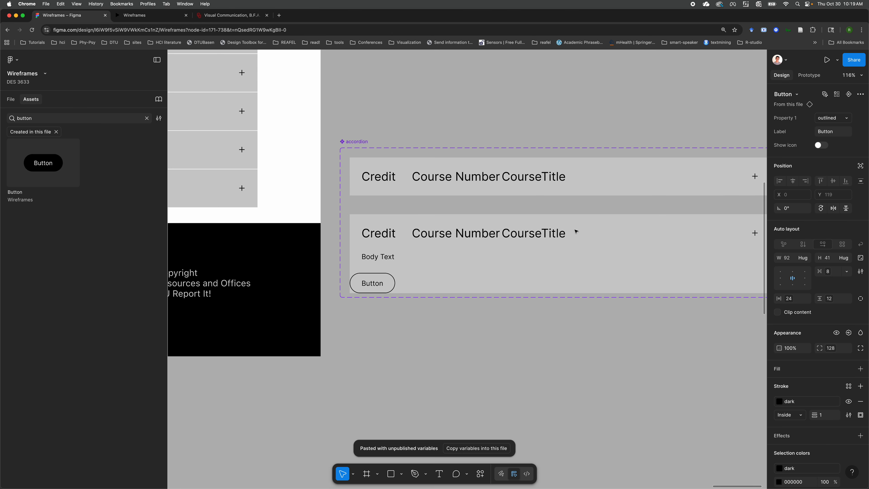
pyautogui.click(478, 350)
pyautogui.scroll(-5, 478, 350)
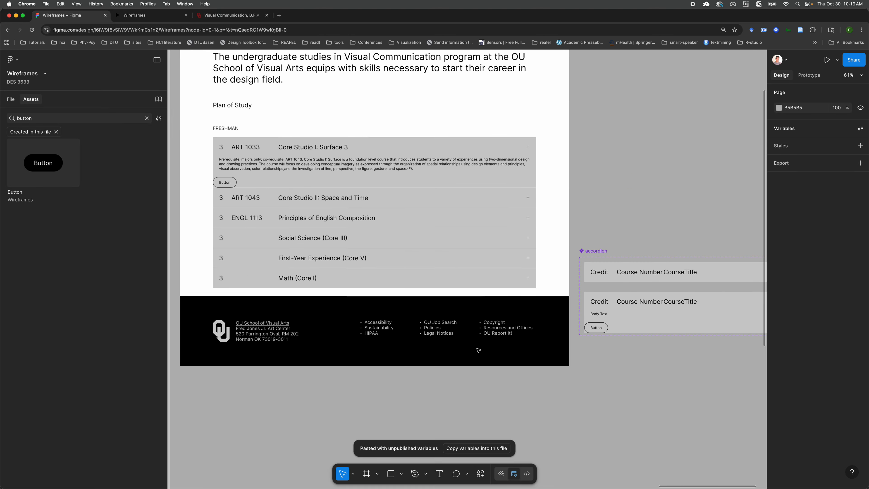
pyautogui.hscroll(2, 478, 350)
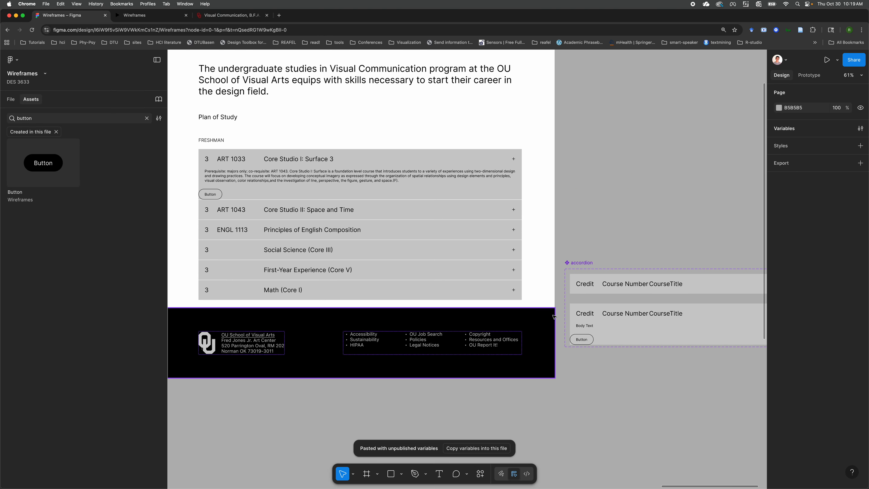
pyautogui.hscroll(3, 553, 317)
pyautogui.scroll(-4, 553, 317)
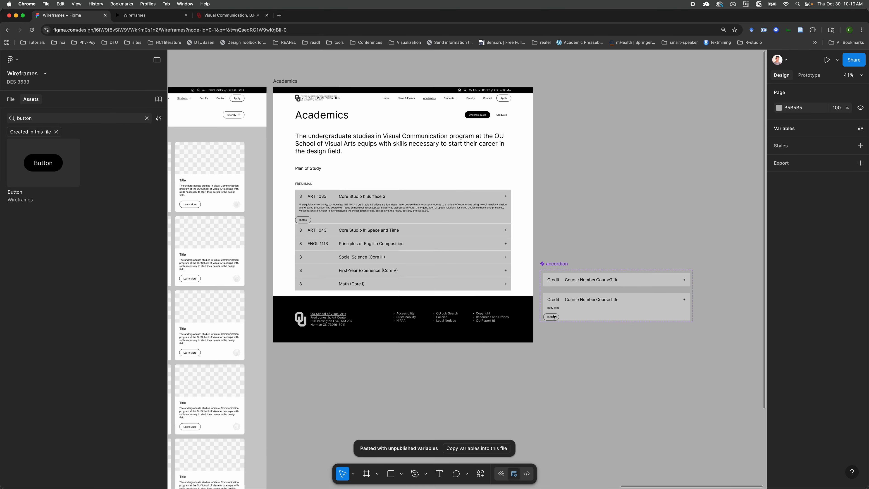
# Step: Nest the Button inside the Opened variant's Body Text frame, directly below the text instance
pyautogui.click(13, 103)
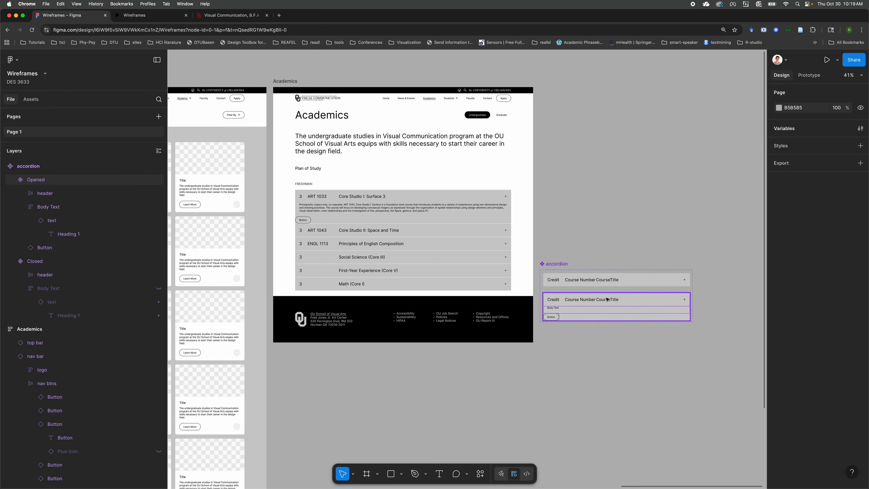
pyautogui.click(628, 305)
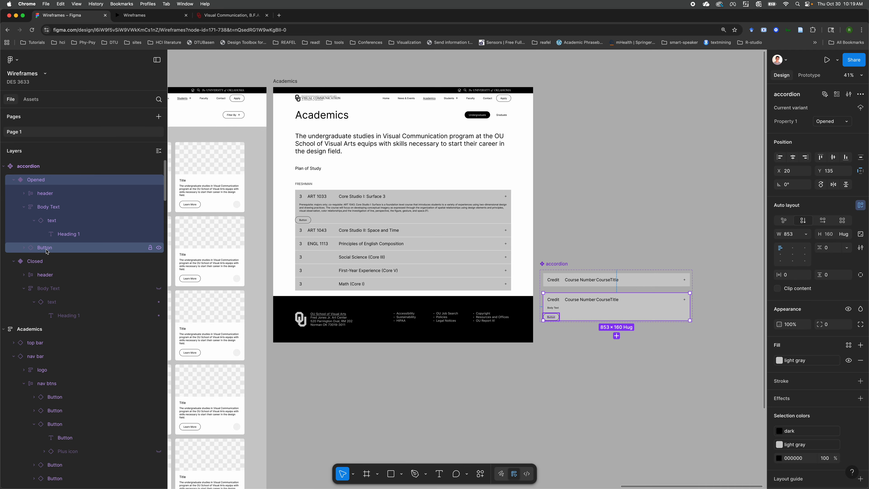
pyautogui.click(31, 250)
pyautogui.moveTo(35, 250); pyautogui.dragTo(40, 208)
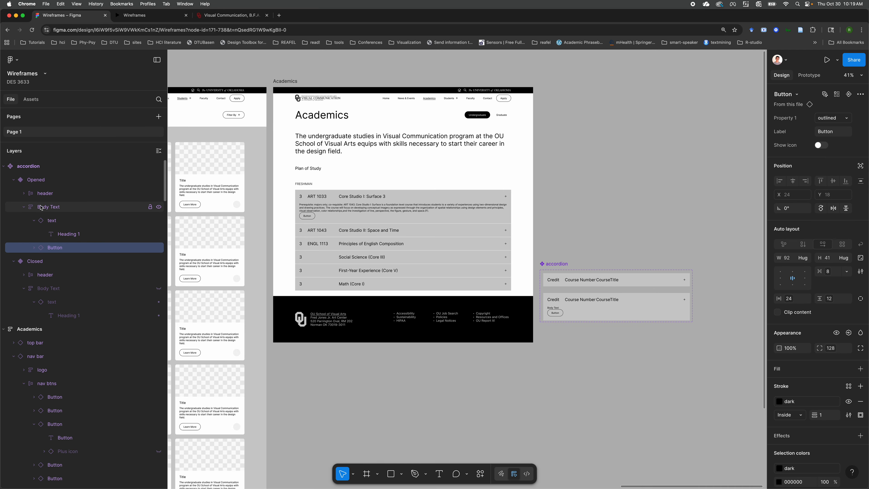
pyautogui.click(34, 220)
pyautogui.click(52, 222)
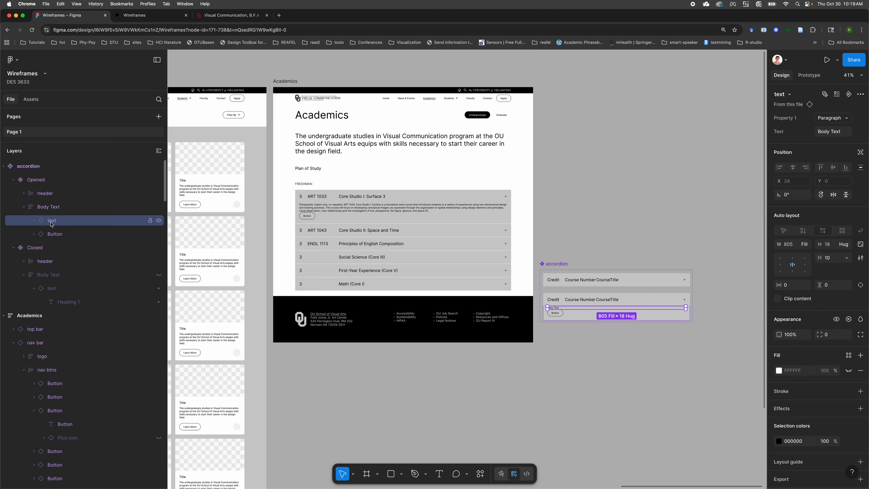
pyautogui.click(596, 339)
pyautogui.scroll(5, 568, 311)
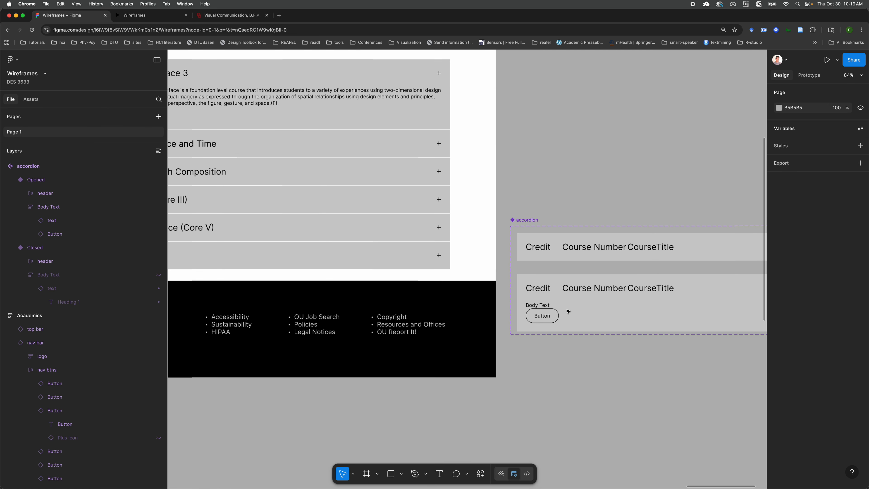
# Step: Set the vertical gap between the text and button in the Opened variant's Body Text frame to the 24 spacing variable
pyautogui.hscroll(1, 568, 312)
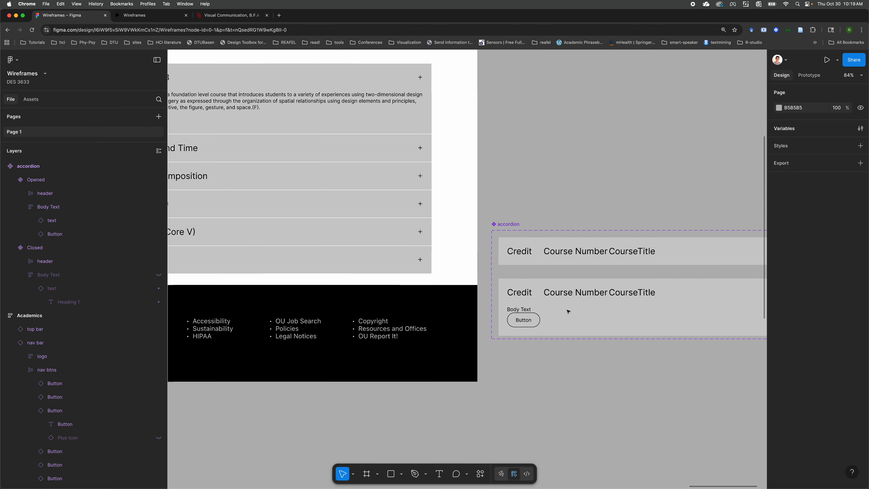
pyautogui.click(54, 208)
pyautogui.click(51, 220)
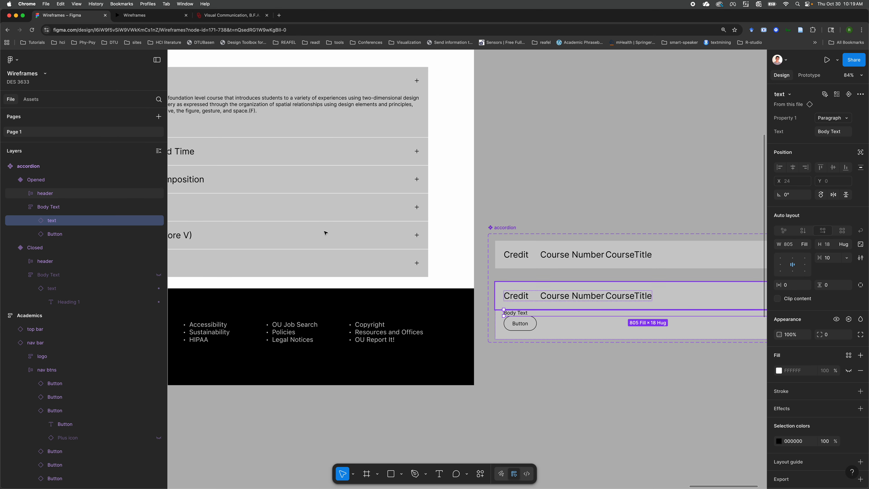
pyautogui.click(48, 207)
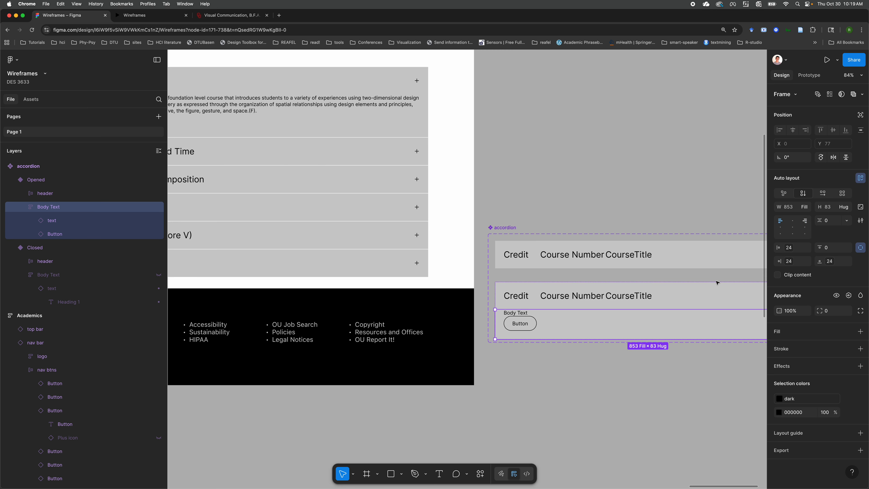
pyautogui.click(847, 221)
pyautogui.click(821, 247)
pyautogui.scroll(-3, 811, 341)
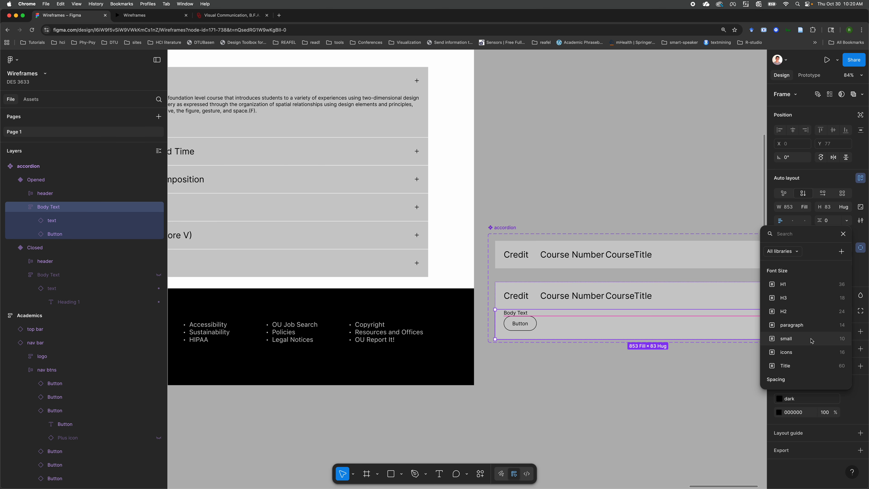
pyautogui.click(789, 353)
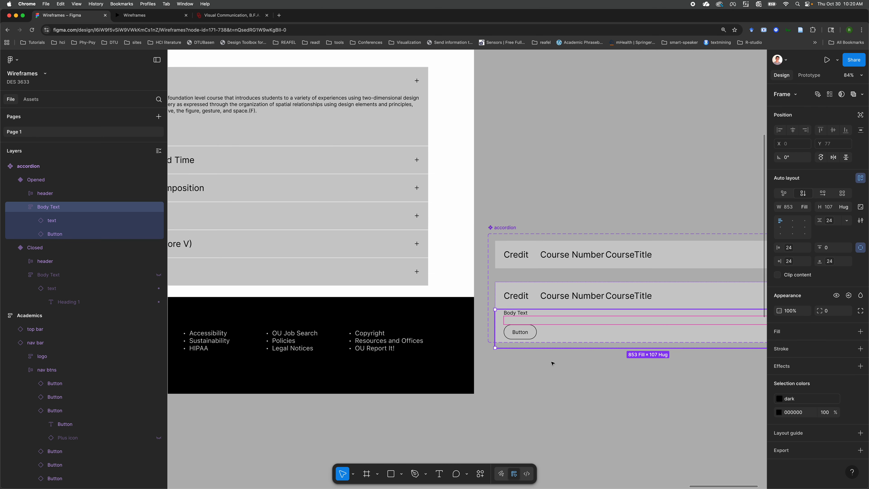
pyautogui.click(547, 382)
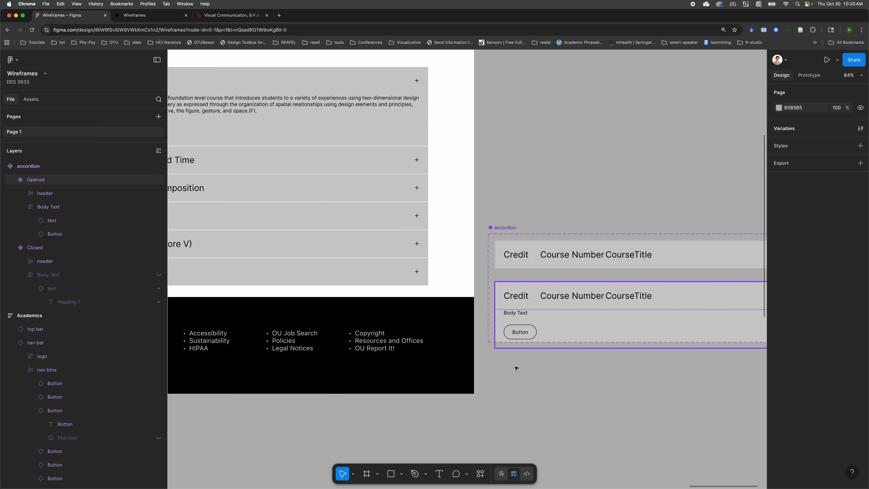
# Step: Extend the accordion component set's frame downward to a height of 332 so it encloses the taller opened variant
pyautogui.click(507, 232)
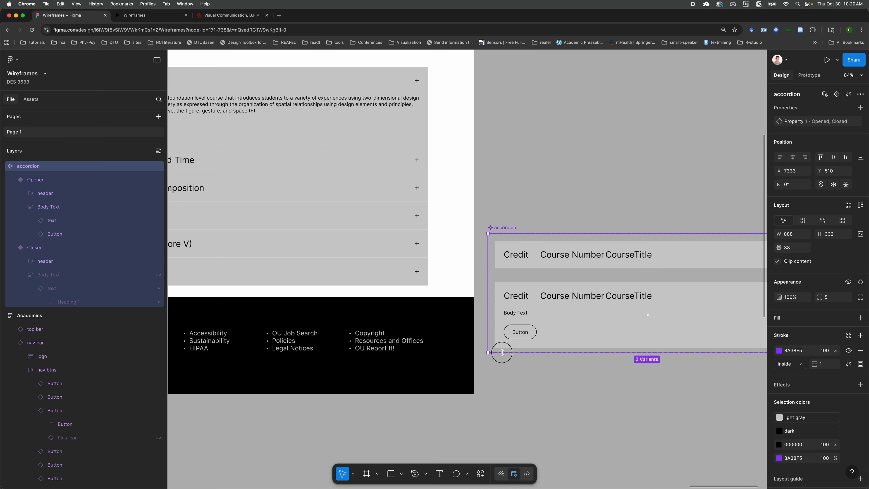
pyautogui.click(531, 392)
pyautogui.click(520, 337)
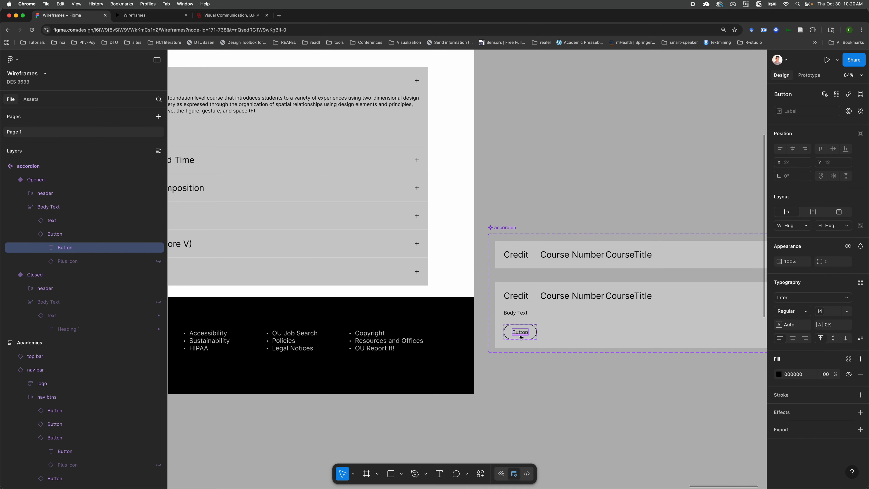
pyautogui.click(552, 196)
# Step: Select the outlined button inside the opened ART 1033 accordion on the Academics page and open its label for editing
pyautogui.hscroll(-10, 553, 197)
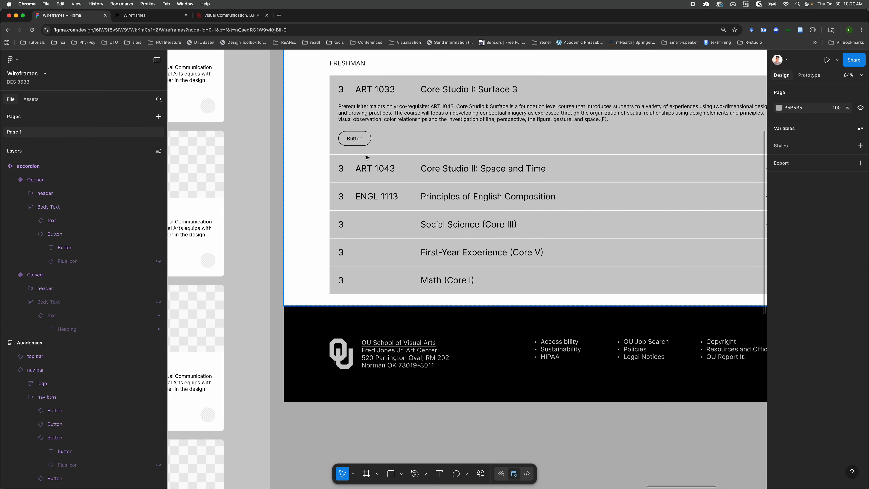
pyautogui.click(359, 140)
pyautogui.click(359, 141)
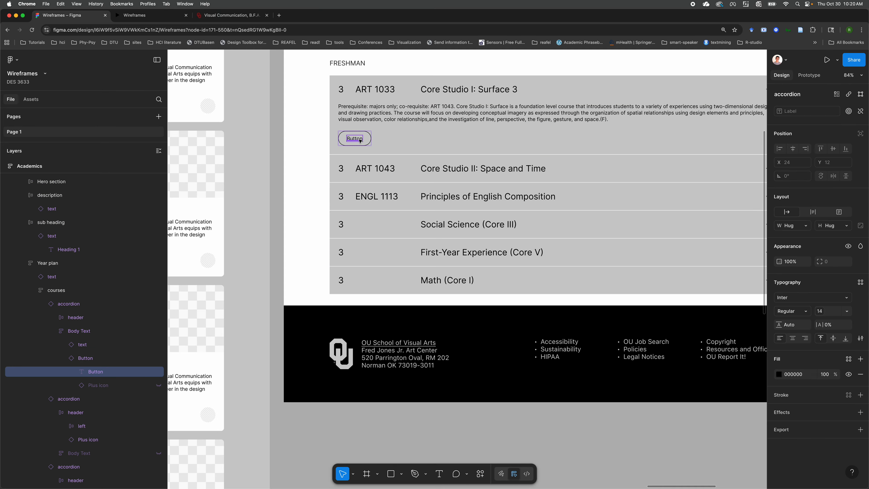
pyautogui.click(277, 154)
pyautogui.click(360, 136)
pyautogui.click(360, 135)
pyautogui.click(360, 135)
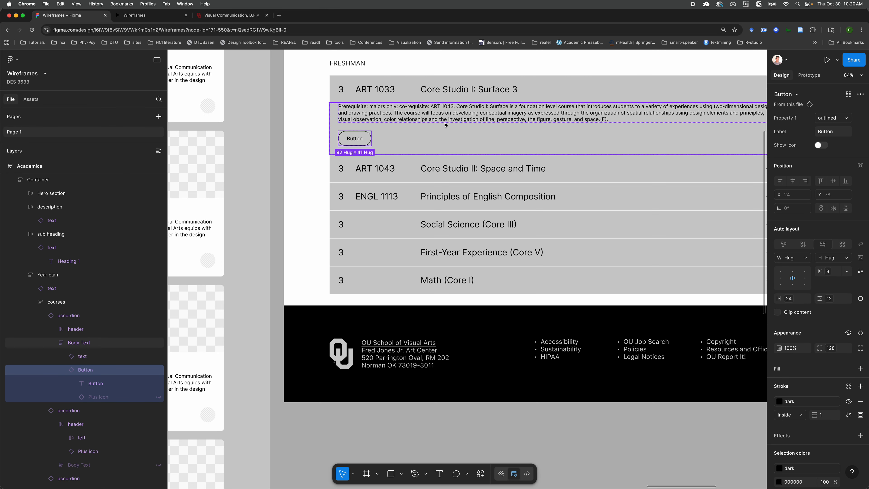
pyautogui.click(833, 134)
# Step: Try the button label "Click here to view the syllabus", shortened to "Syllabus"
pyautogui.write('Cli')
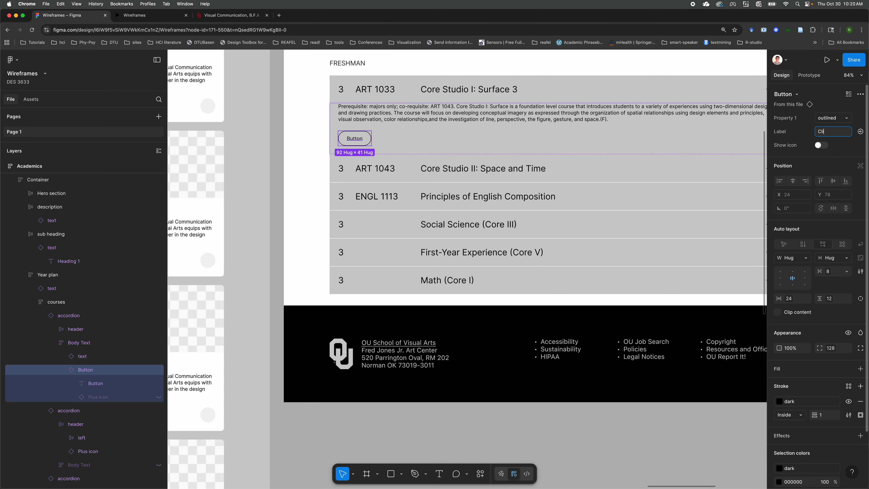
pyautogui.write('ck here to view the syl')
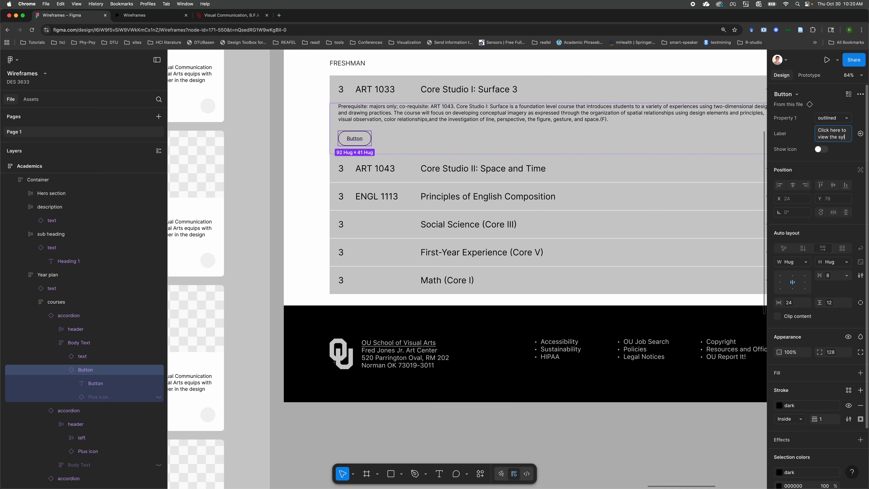
pyautogui.write('labus')
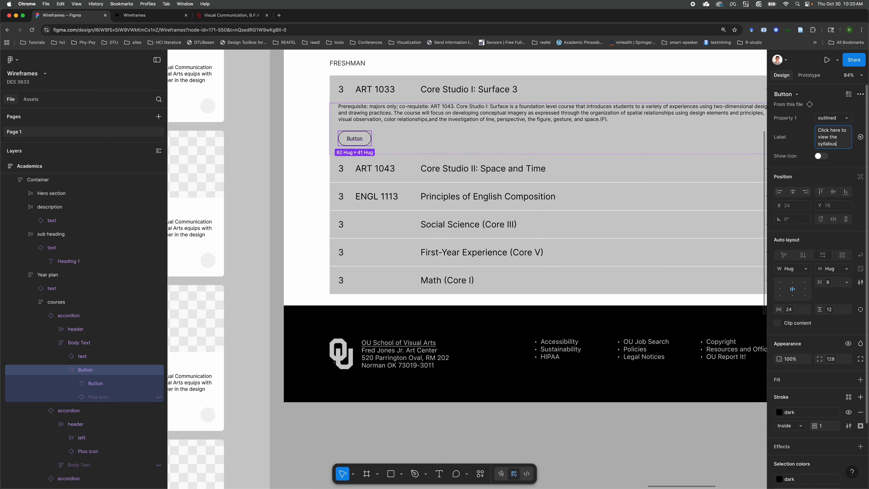
pyautogui.press('Down')
pyautogui.hotkey('shift', 'Up')
pyautogui.hotkey('shift', 'Up')
pyautogui.press('BackSpace')
pyautogui.press('Right')
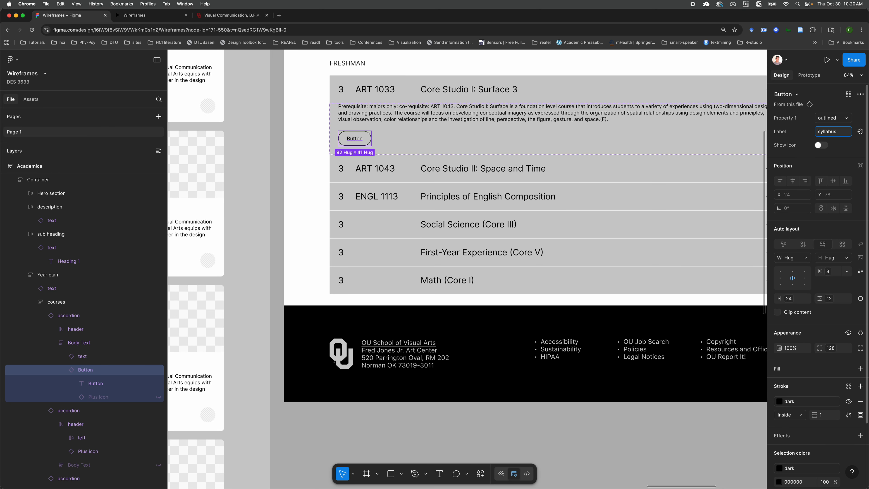
pyautogui.press('BackSpace')
pyautogui.write('S')
# Step: Replace the button's label with "Course Website"
pyautogui.press('super+a')
pyautogui.press('Right')
pyautogui.press('super+a')
pyautogui.write('Course Websi')
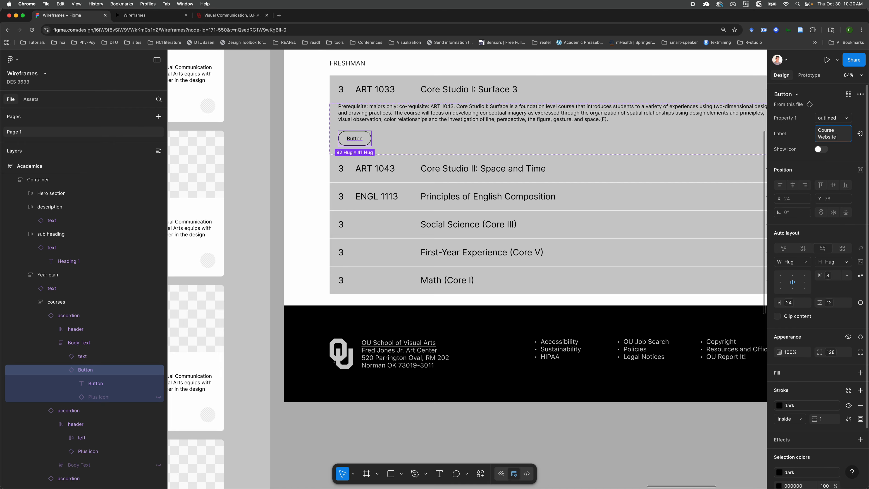
pyautogui.click(277, 222)
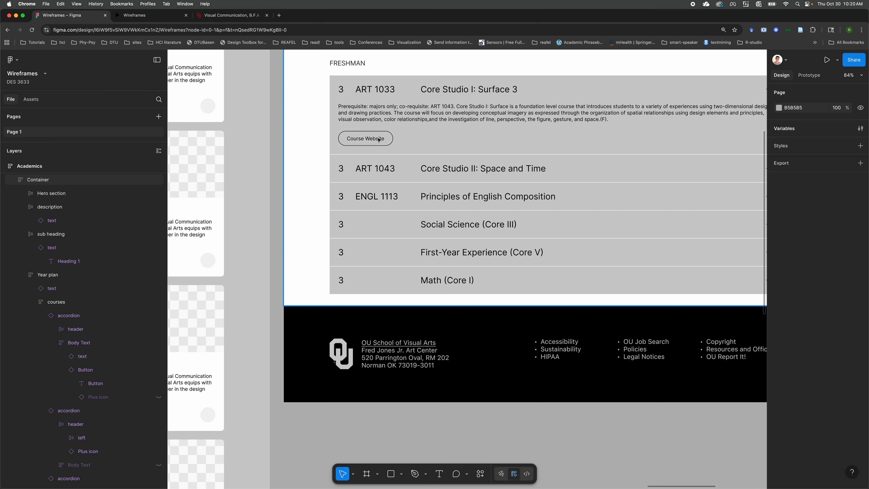
pyautogui.click(376, 142)
pyautogui.doubleClick(376, 142)
pyautogui.doubleClick(377, 142)
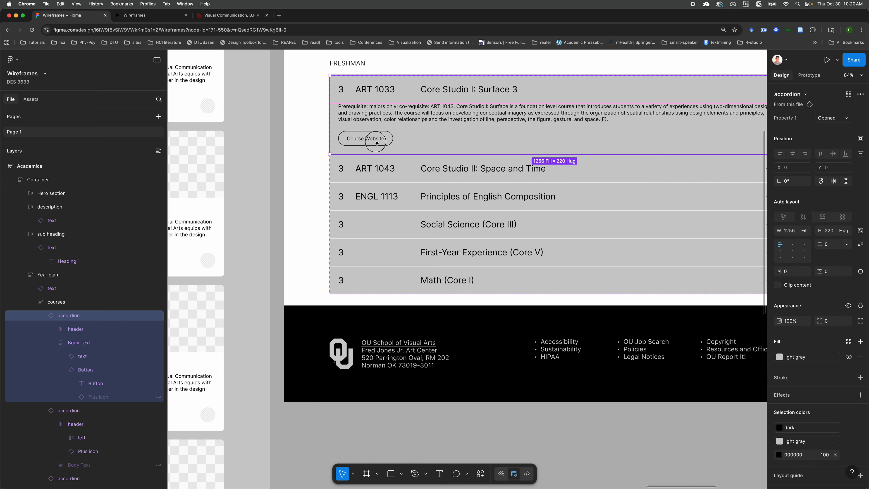
pyautogui.doubleClick(376, 142)
pyautogui.click(282, 157)
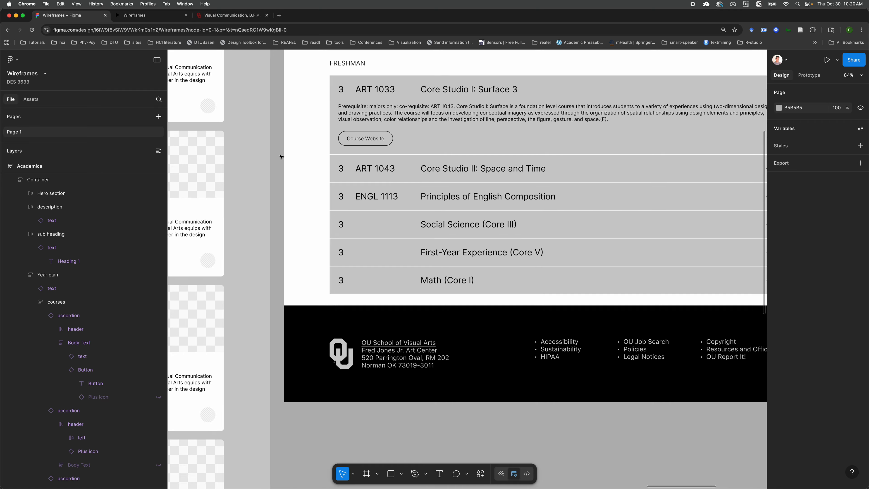
# Step: Change the course number in the first Freshman accordion's header to "DES 3633"
pyautogui.scroll(5, 343, 250)
pyautogui.click(353, 214)
pyautogui.doubleClick(337, 197)
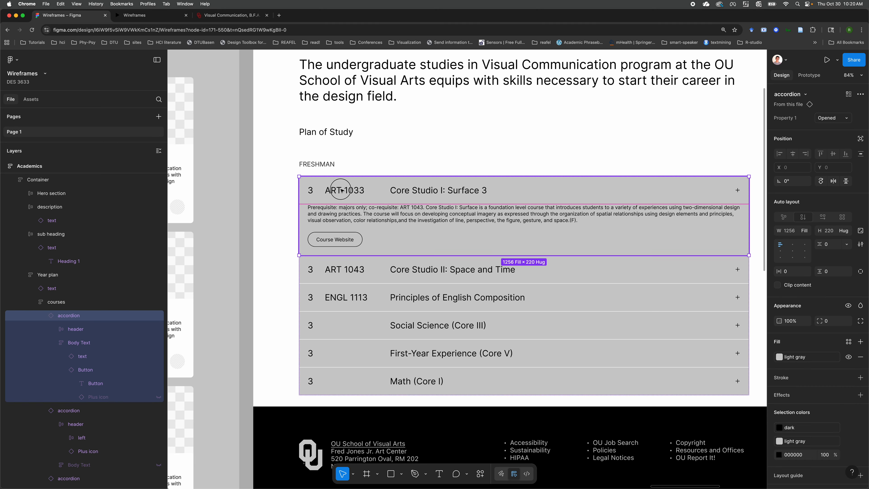
pyautogui.doubleClick(340, 190)
pyautogui.doubleClick(341, 190)
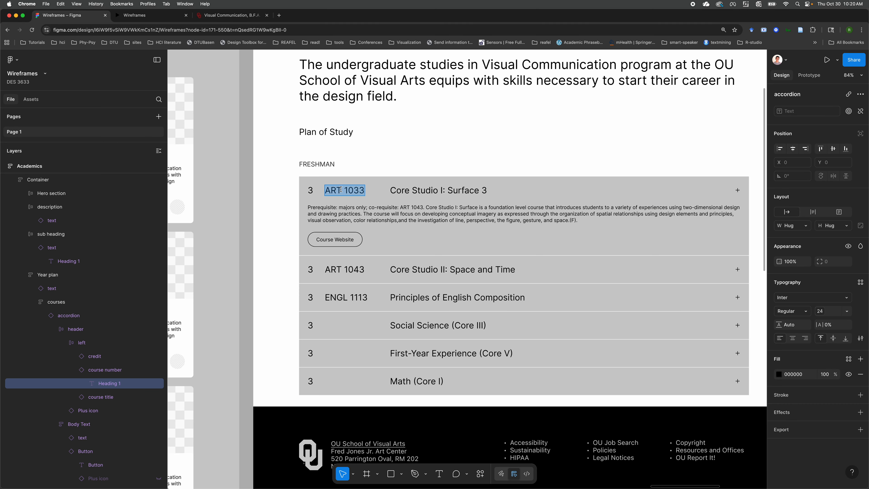
pyautogui.write('DES')
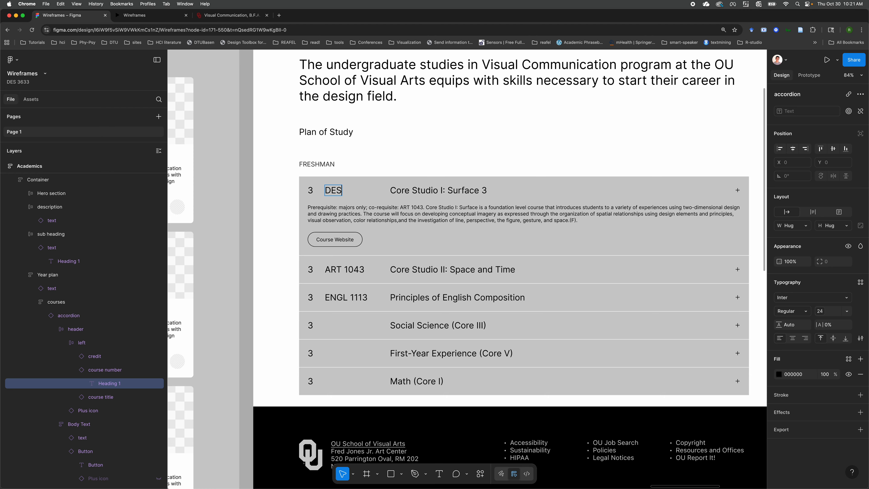
pyautogui.write(' 3633')
# Step: Change the course title in the DES 3633 accordion's header to "Visual Communication"
pyautogui.doubleClick(441, 189)
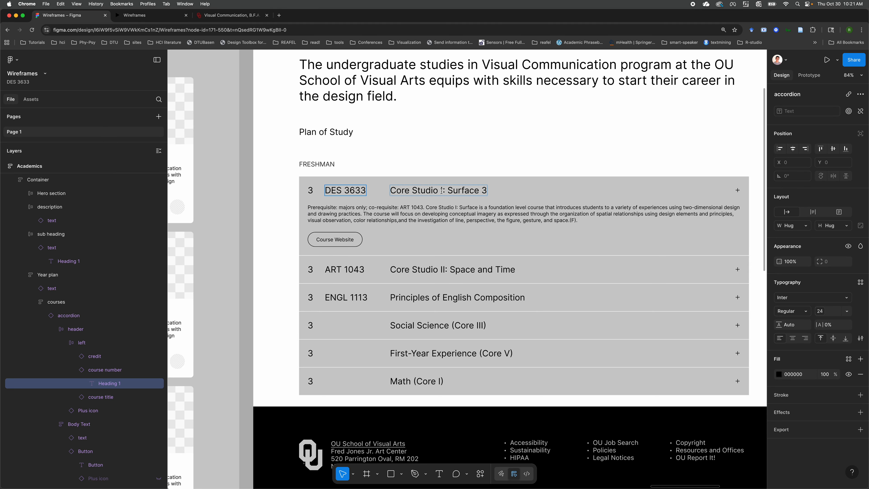
pyautogui.write('Viscual')
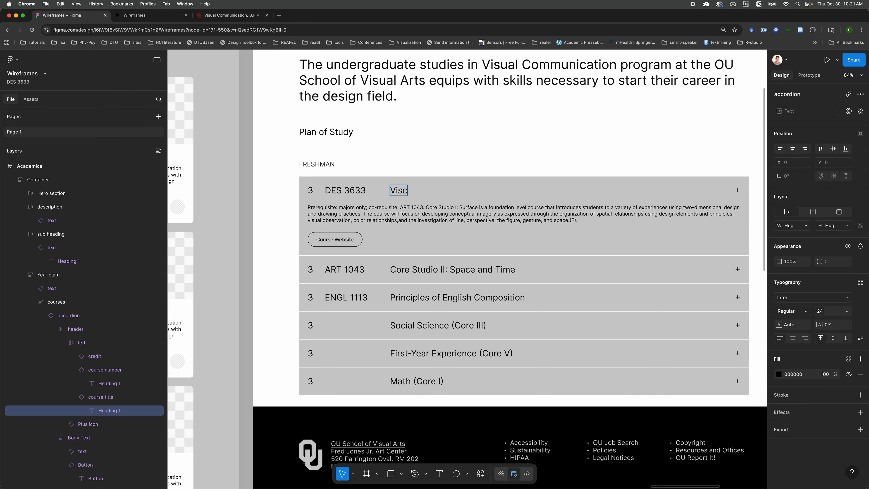
pyautogui.press('super+a')
pyautogui.write('Visual Communication')
pyautogui.press('Escape')
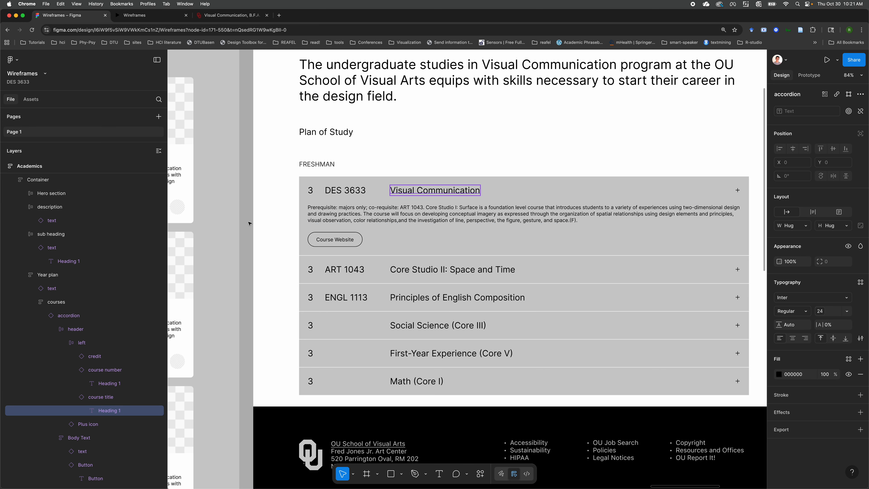
pyautogui.click(248, 223)
# Step: Select the Course Website button nested in the DES 3633 accordion's body text
pyautogui.doubleClick(343, 240)
pyautogui.doubleClick(343, 239)
pyautogui.doubleClick(343, 240)
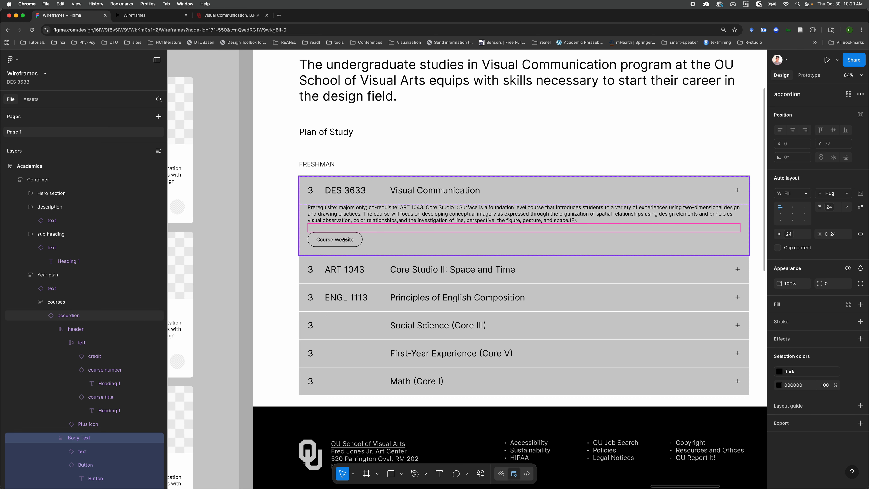
# Step: Open the course site sites.create.ou.edu/des3633/ in a new browser tab
pyautogui.click(279, 16)
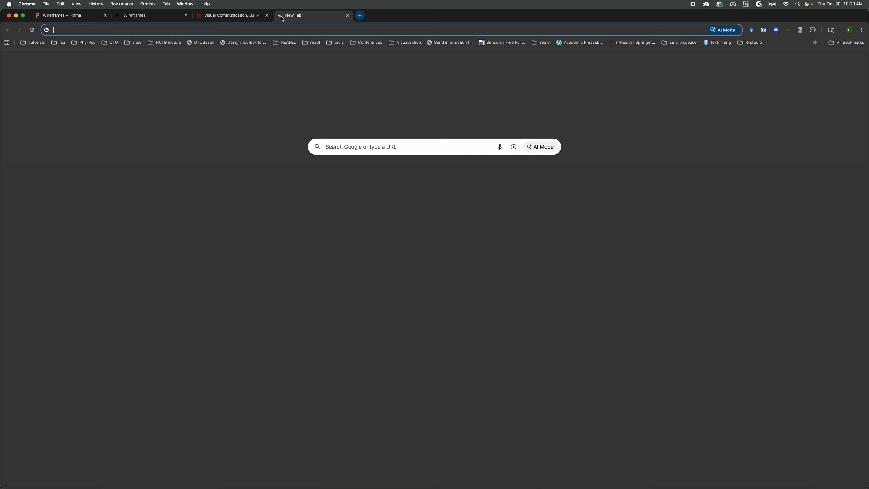
pyautogui.write('desc')
pyautogui.press('BackSpace')
pyautogui.press('Down')
pyautogui.press('Return')
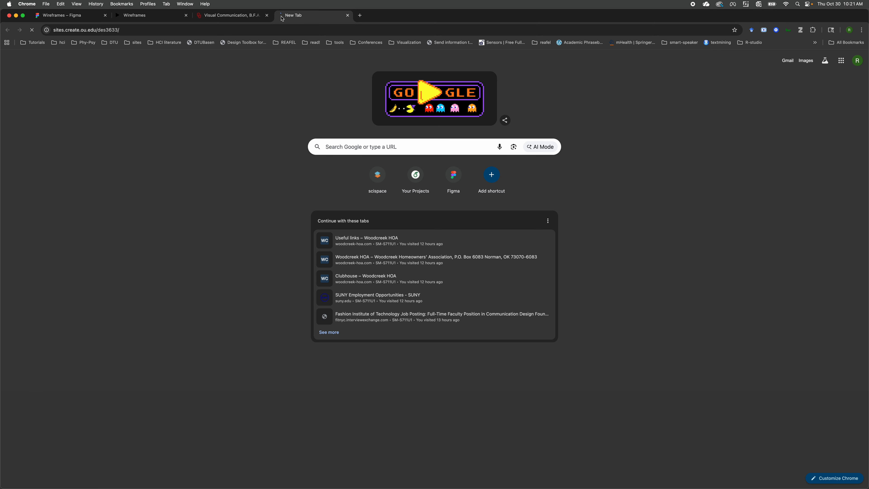
# Step: Copy the DES3633 course site's web address and switch back to the Wireframes file in Figma
pyautogui.click(198, 21)
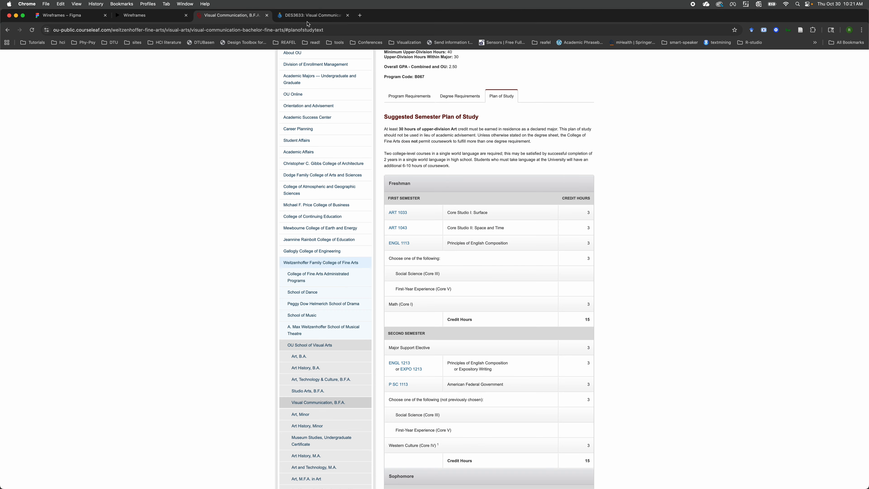
pyautogui.click(280, 17)
pyautogui.click(273, 27)
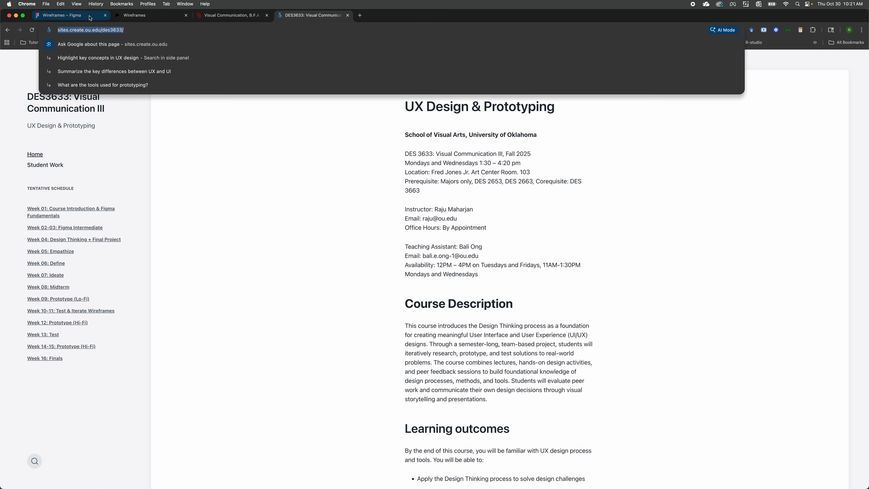
pyautogui.click(63, 15)
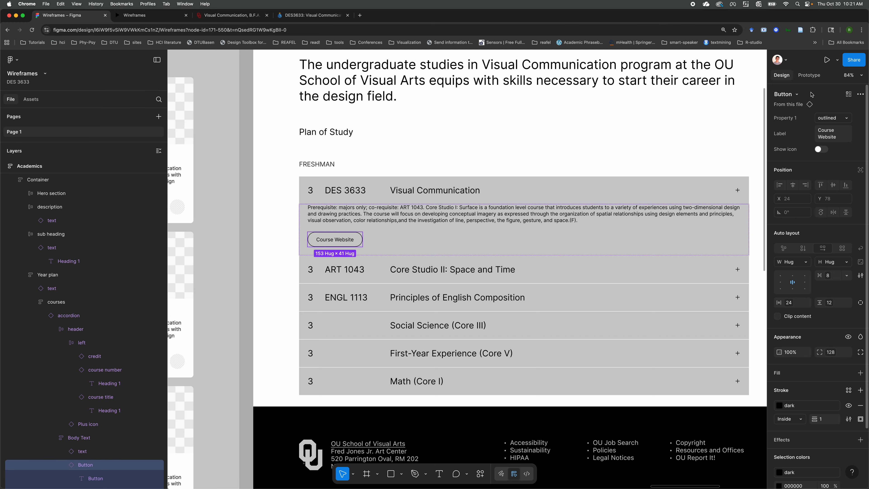
# Step: Add an on-click Open link interaction to the Course Website button with the copied sites.create.ou.edu/des3633/ address, opening in a new tab
pyautogui.rightClick(347, 242)
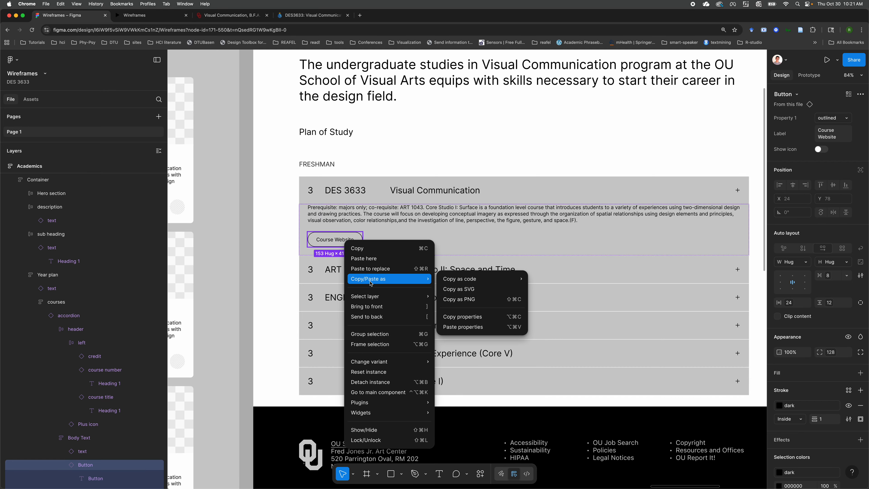
pyautogui.click(331, 242)
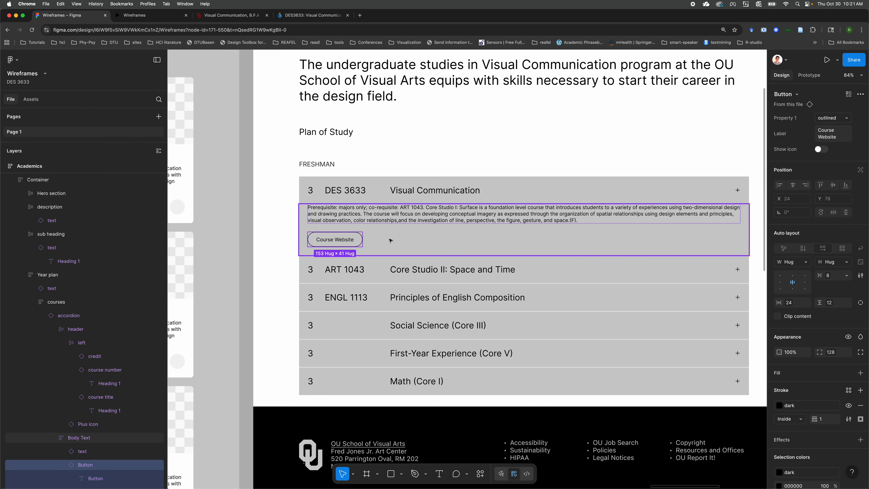
pyautogui.scroll(-5, 390, 240)
pyautogui.scroll(2, 390, 241)
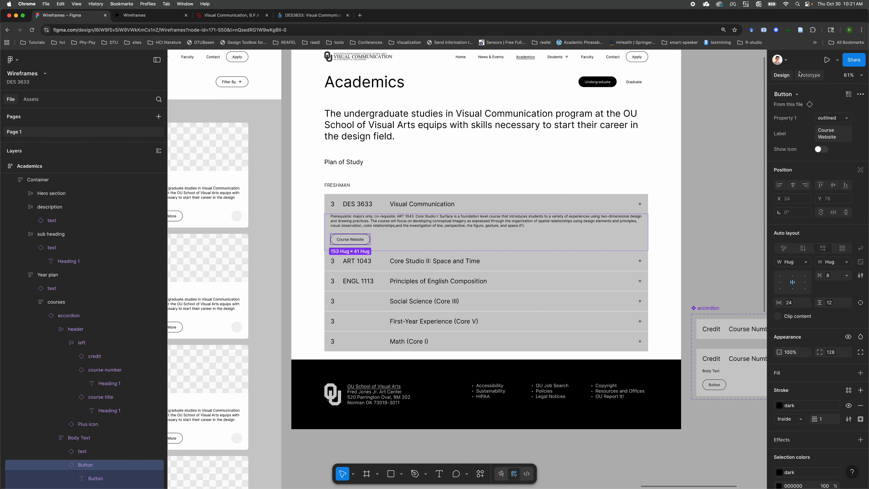
pyautogui.click(808, 76)
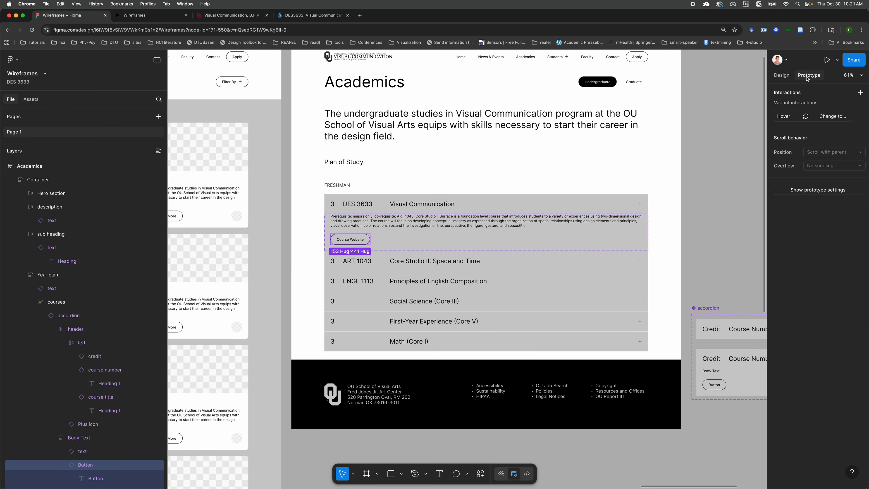
pyautogui.click(861, 93)
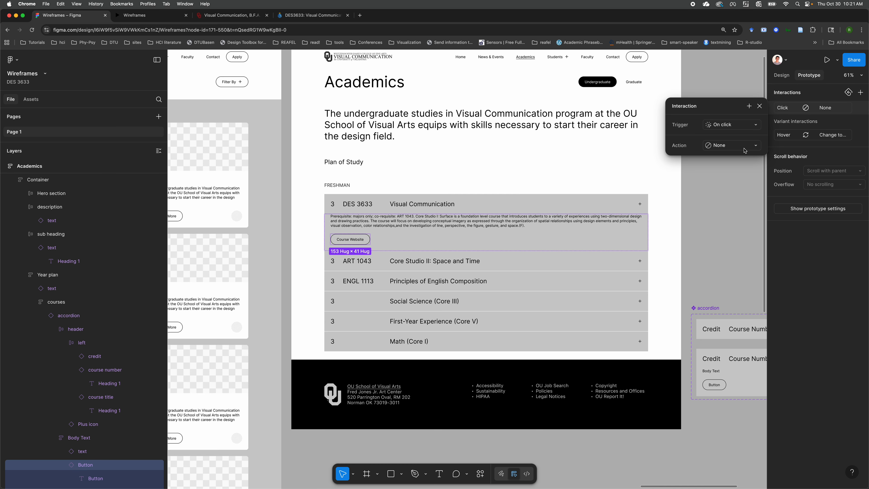
pyautogui.click(752, 146)
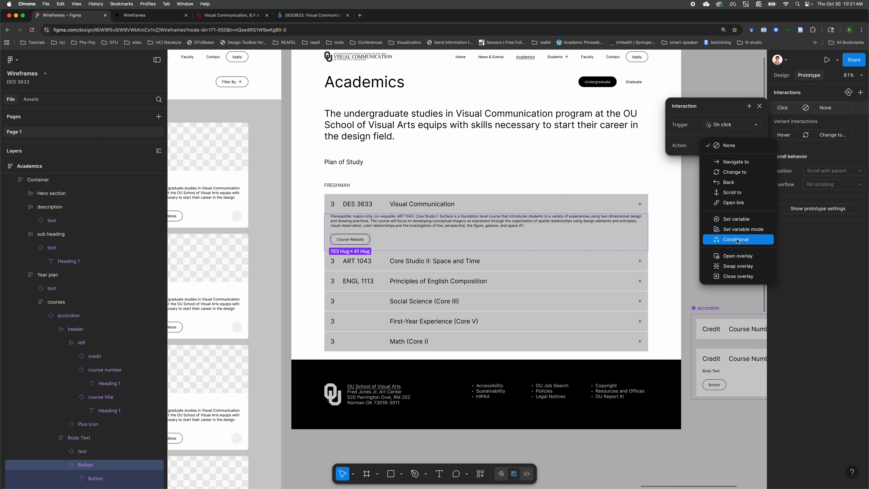
pyautogui.click(738, 203)
pyautogui.click(716, 159)
pyautogui.press('super+v')
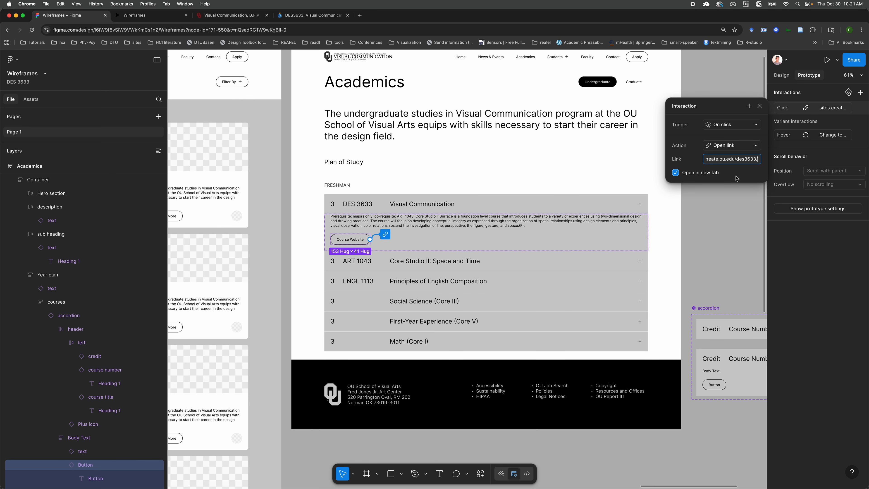
pyautogui.click(746, 177)
pyautogui.click(727, 201)
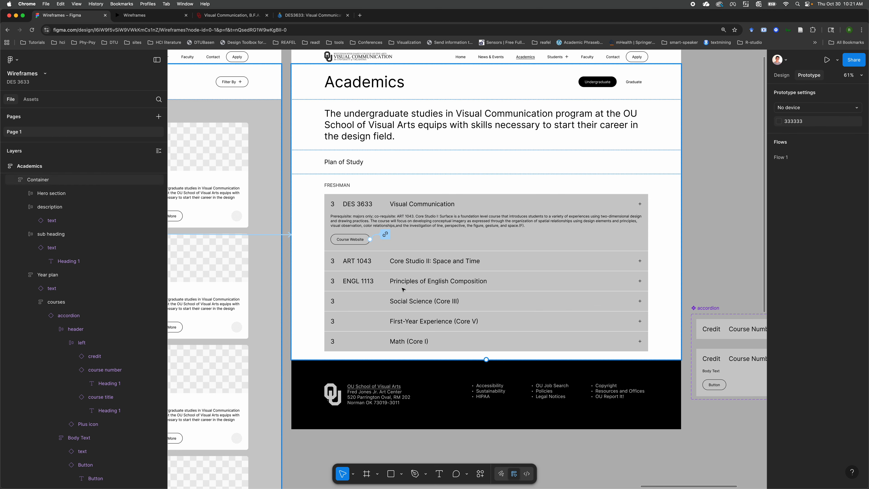
# Step: Test the DES 3633 accordion and its Course Website link in the prototype preview, and return to the prototype
pyautogui.click(144, 18)
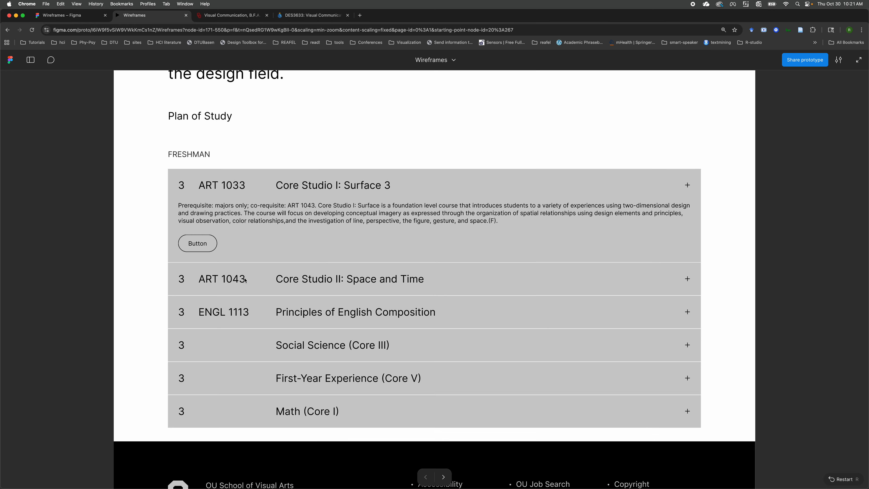
pyautogui.click(239, 178)
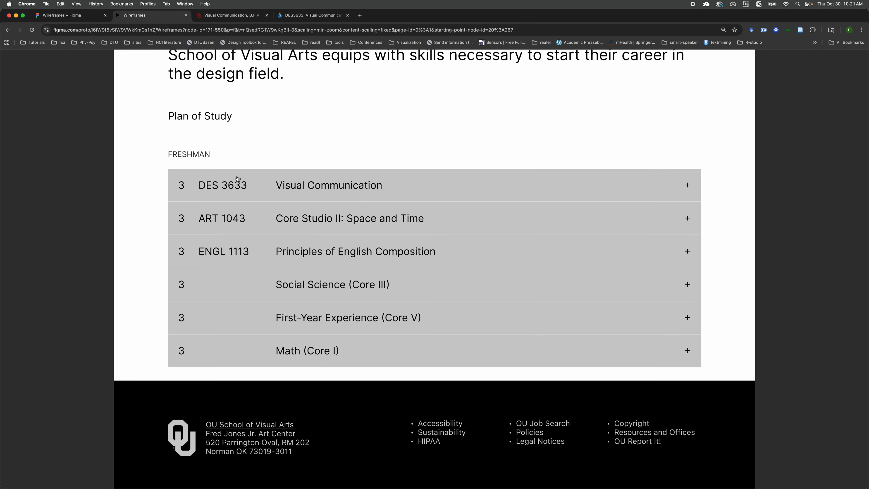
pyautogui.click(233, 186)
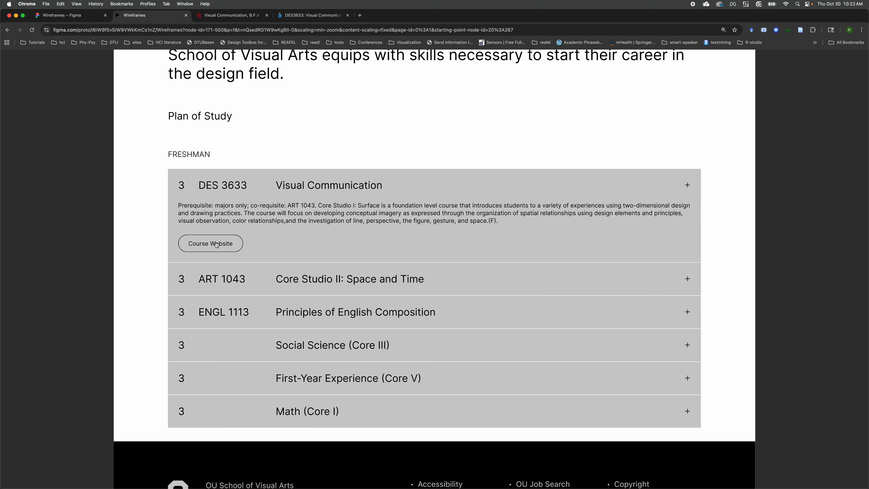
pyautogui.click(134, 255)
pyautogui.click(219, 247)
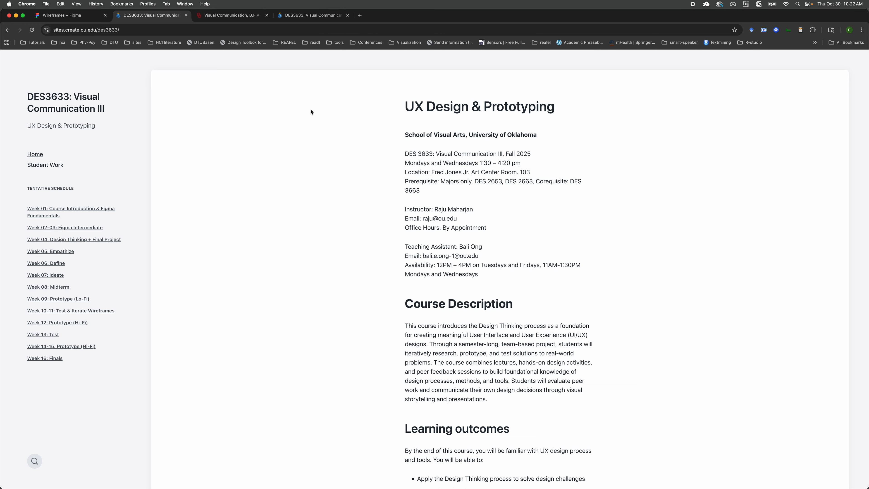
pyautogui.click(8, 30)
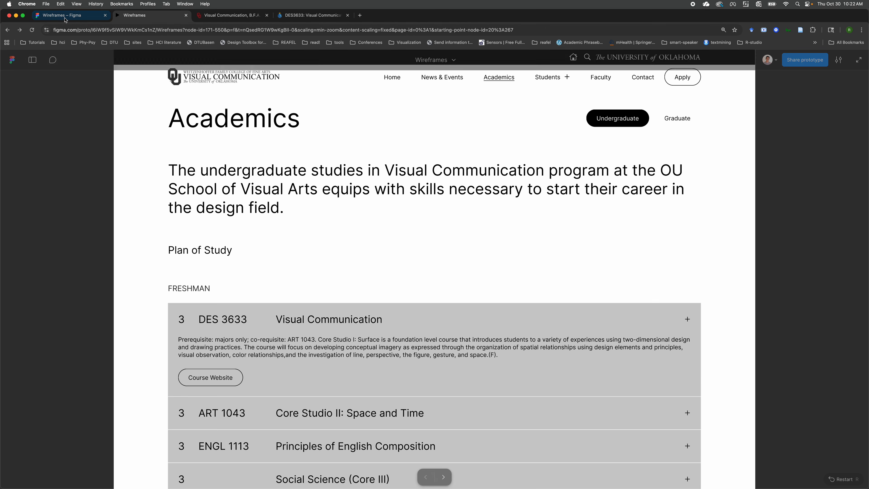
# Step: Review the Academics page's intro description and Plan of Study section in the prototype preview
pyautogui.click(66, 18)
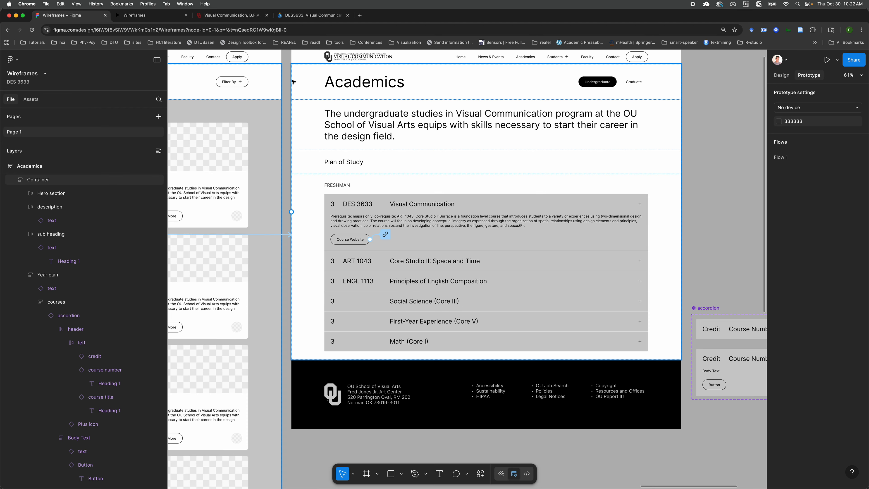
pyautogui.click(131, 15)
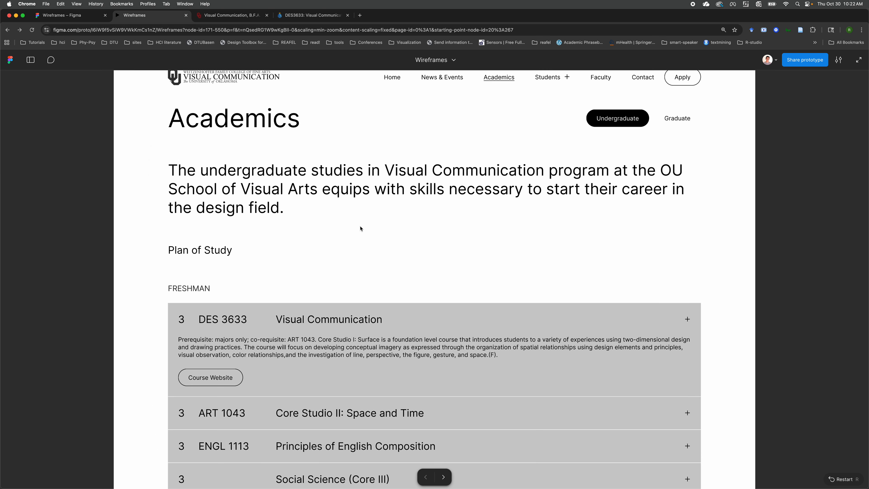
pyautogui.scroll(-3, 360, 228)
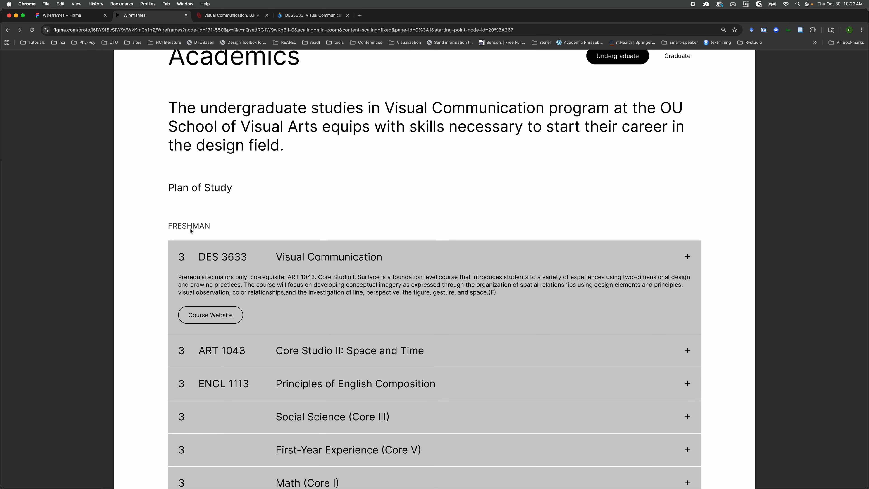
pyautogui.scroll(3, 162, 188)
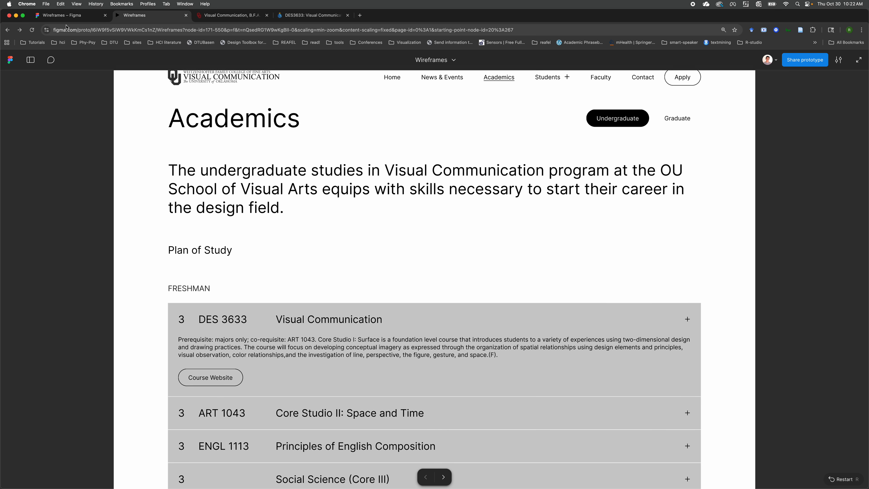
# Step: Change the Academics page's description text to the Heading 2 variant and check it in the prototype preview
pyautogui.click(74, 16)
pyautogui.tripleClick(399, 124)
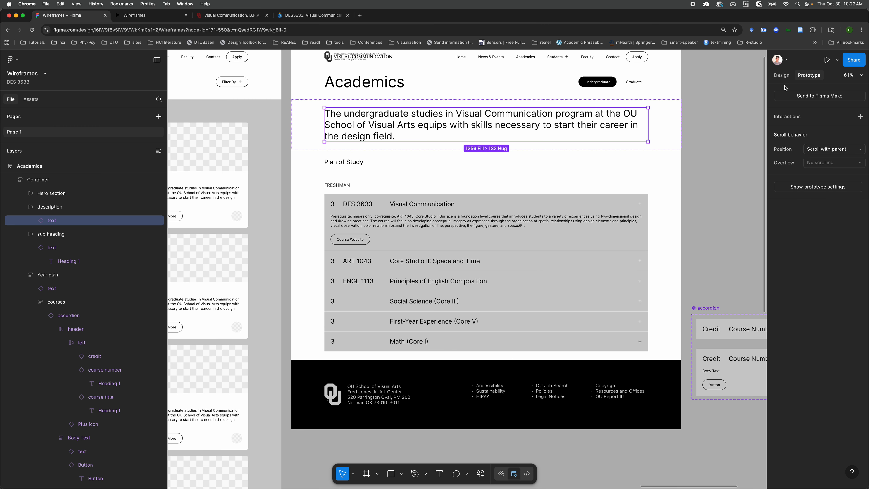
pyautogui.click(781, 75)
pyautogui.click(849, 119)
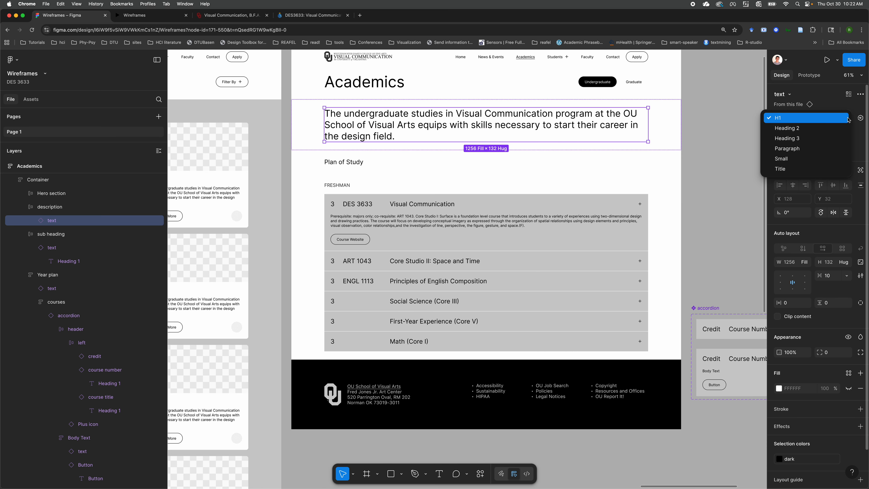
pyautogui.click(801, 132)
pyautogui.click(142, 16)
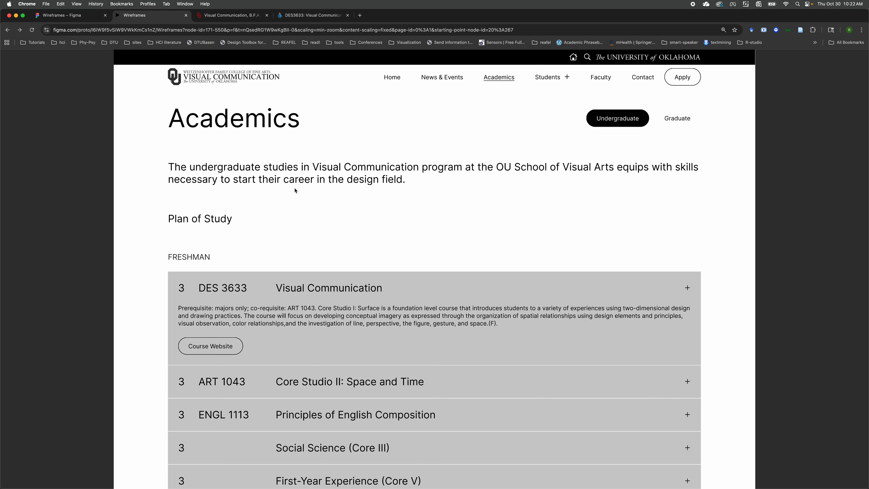
pyautogui.click(75, 19)
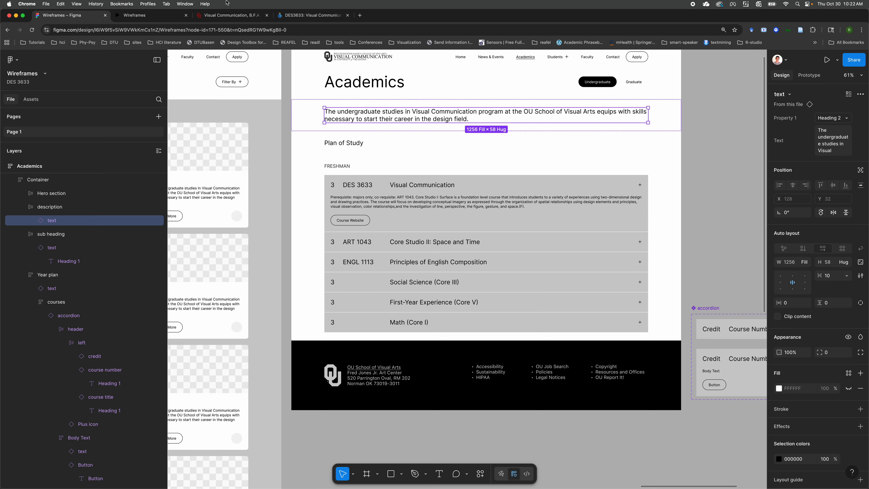
# Step: Try the Heading 3 variant on the description, with its nested text layer's width set to Fill container
pyautogui.click(843, 119)
pyautogui.click(811, 128)
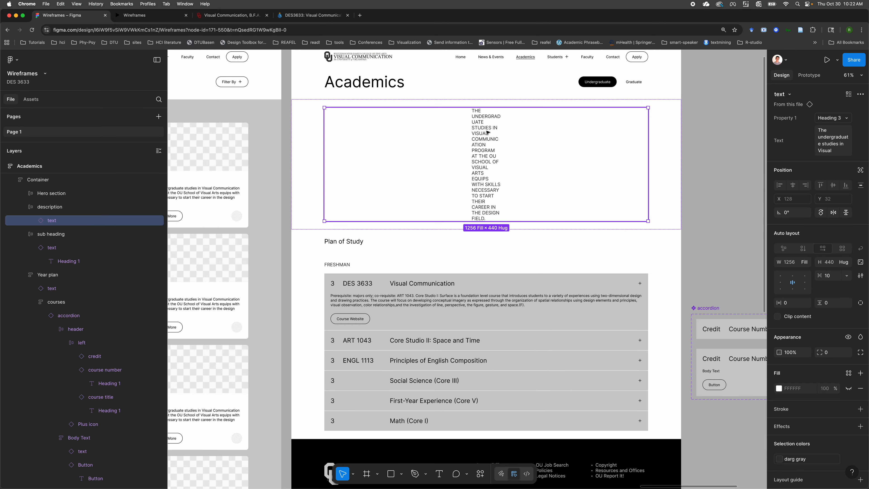
pyautogui.click(34, 221)
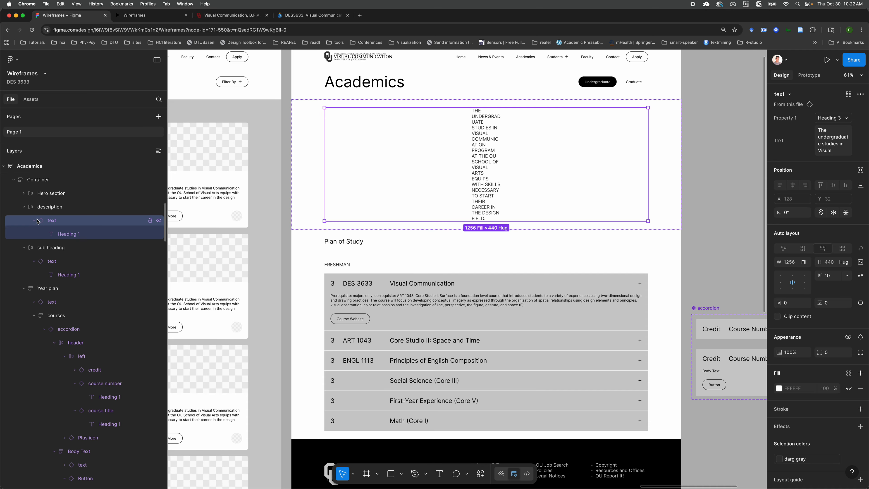
pyautogui.click(69, 238)
pyautogui.click(803, 227)
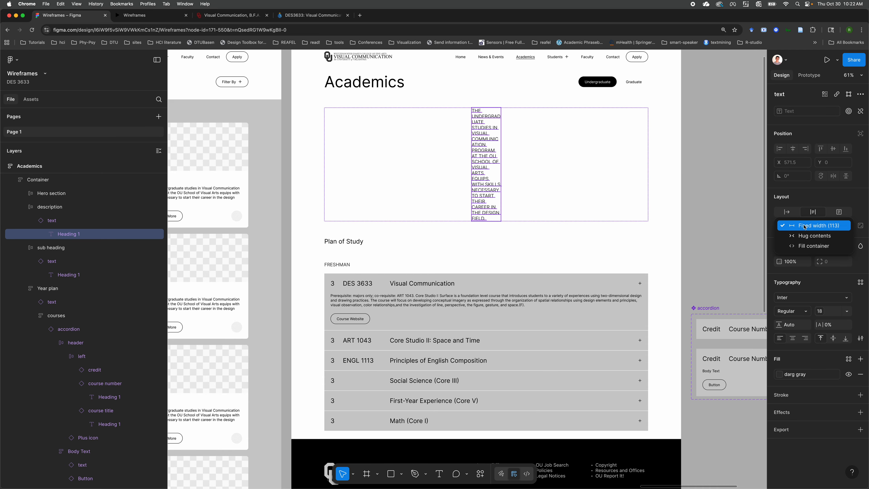
pyautogui.click(810, 246)
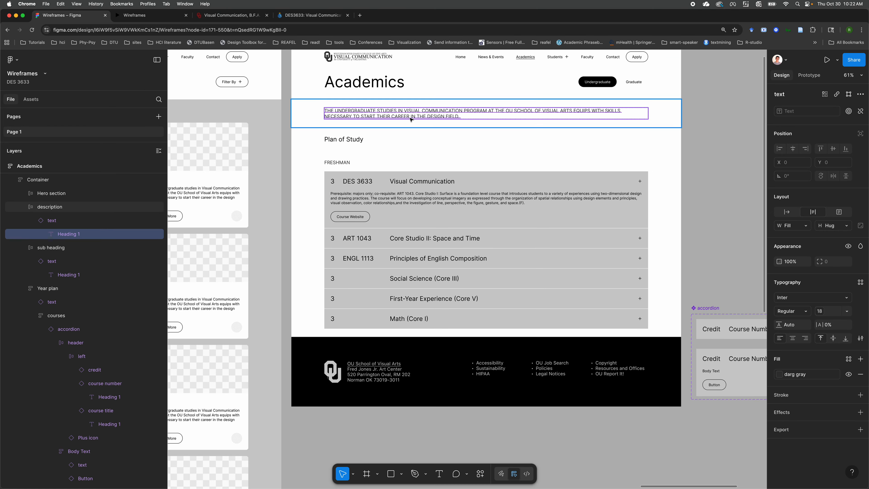
pyautogui.press('Escape')
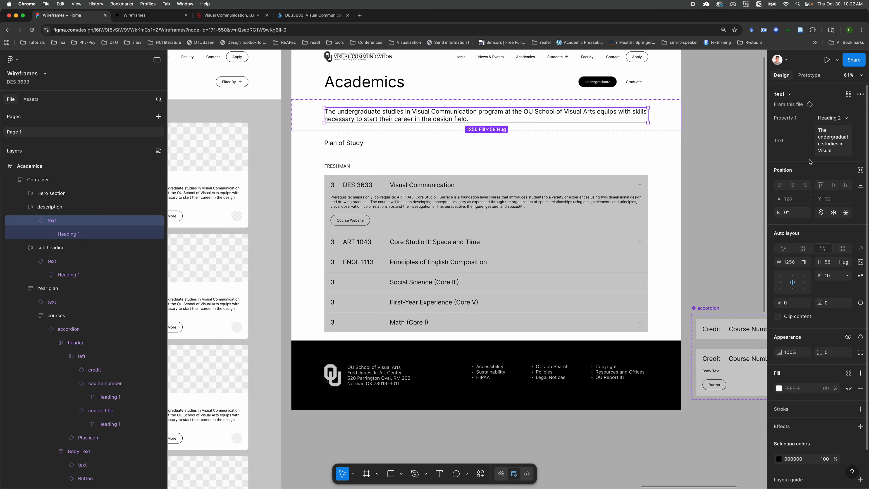
pyautogui.press('Return')
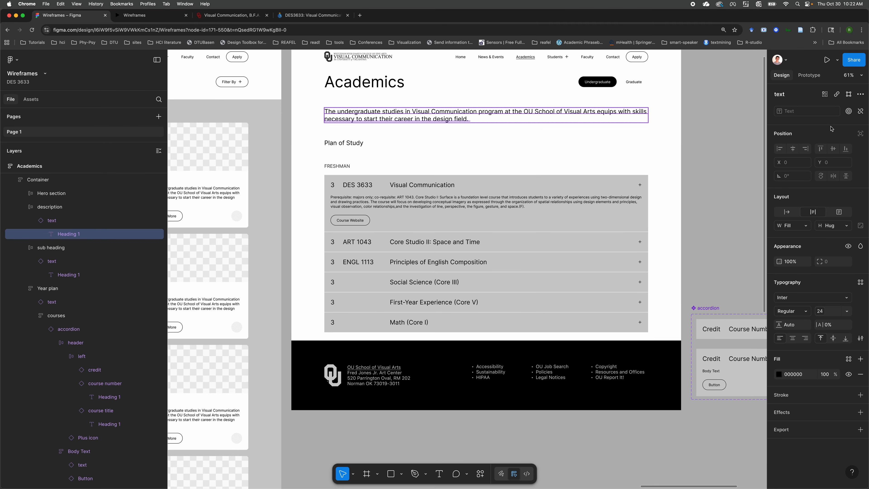
pyautogui.press('Escape')
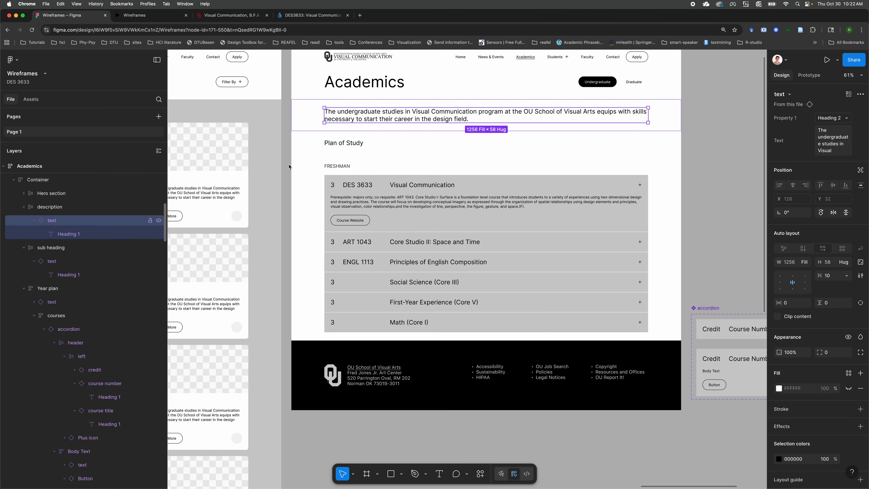
# Step: Try the Paragraph variant on the description, preview it in the prototype, and undo the change
pyautogui.click(835, 120)
pyautogui.click(808, 141)
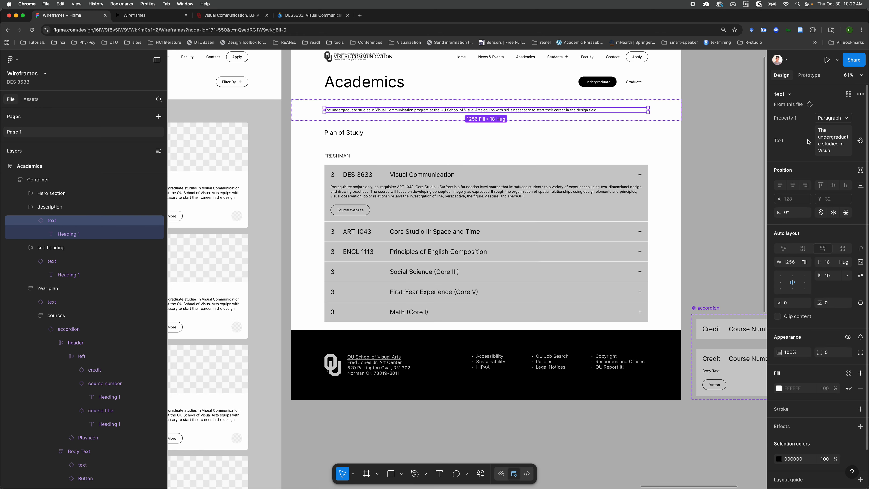
pyautogui.click(146, 17)
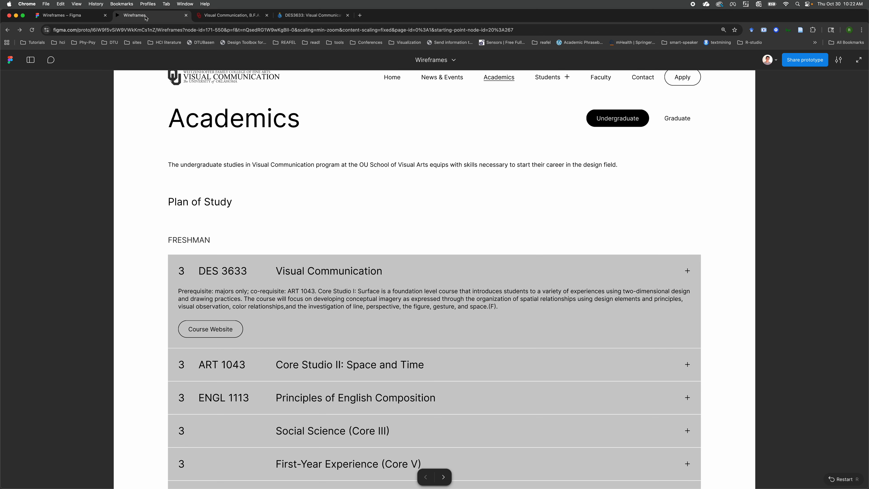
pyautogui.click(72, 14)
pyautogui.press('super+z')
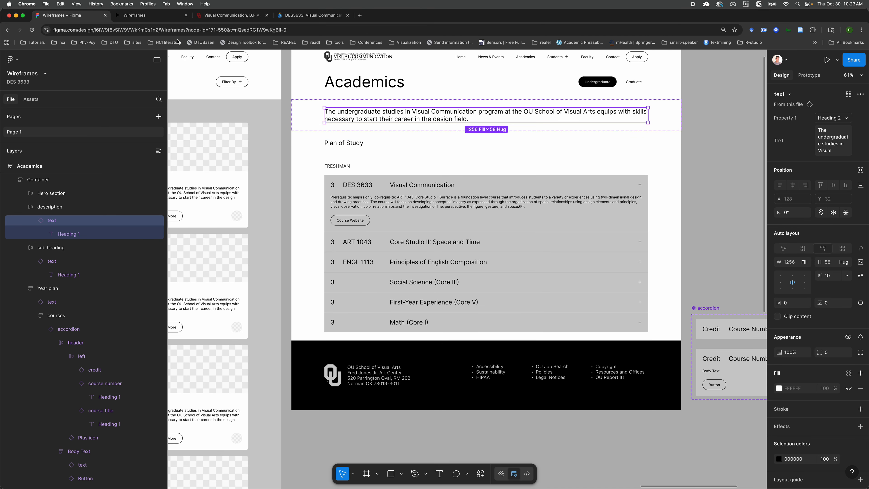
pyautogui.click(146, 15)
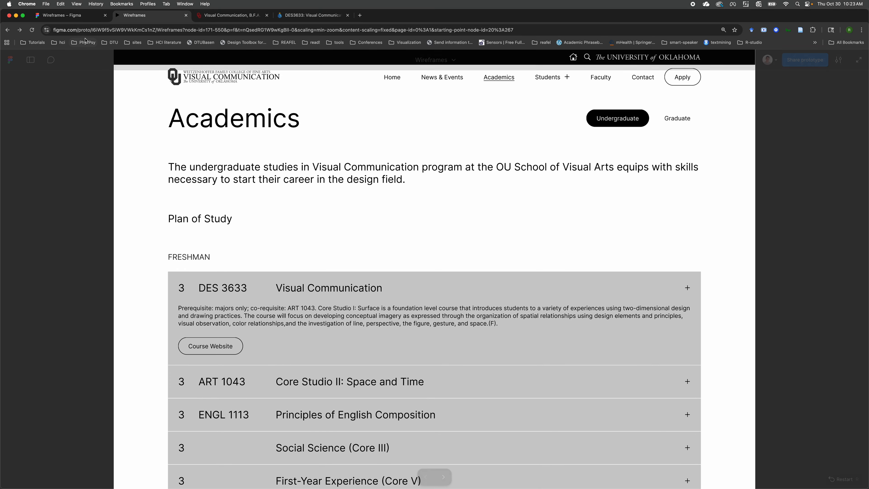
# Step: Change the Plan of Study subheading's text to the Heading 3 variant in the Wireframes design file
pyautogui.click(77, 17)
pyautogui.click(356, 141)
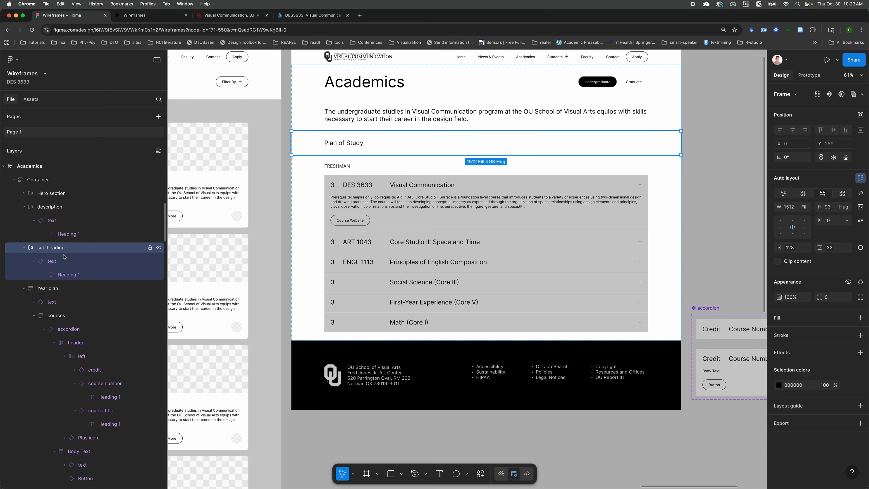
pyautogui.click(62, 262)
pyautogui.click(847, 119)
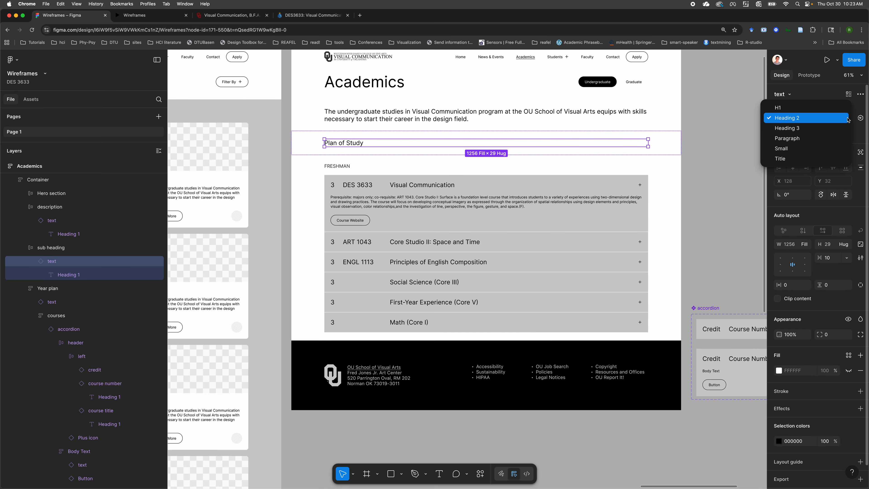
pyautogui.click(793, 128)
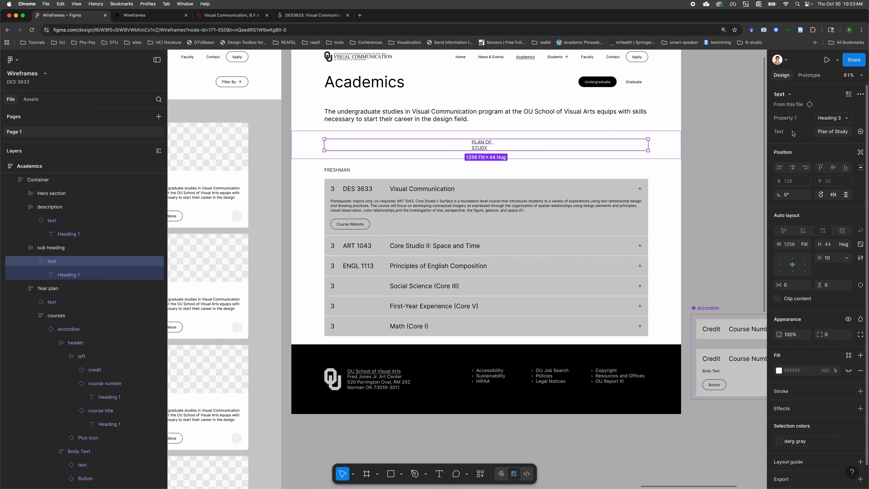
# Step: Undo the Heading 3 change on the Plan of Study subheading and set its text to the H1 variant
pyautogui.press('cmd+z')
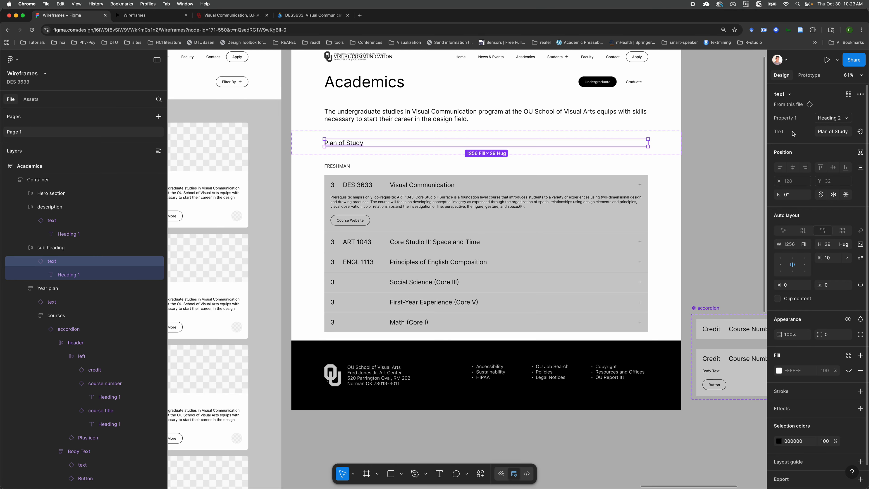
pyautogui.click(841, 117)
pyautogui.click(787, 108)
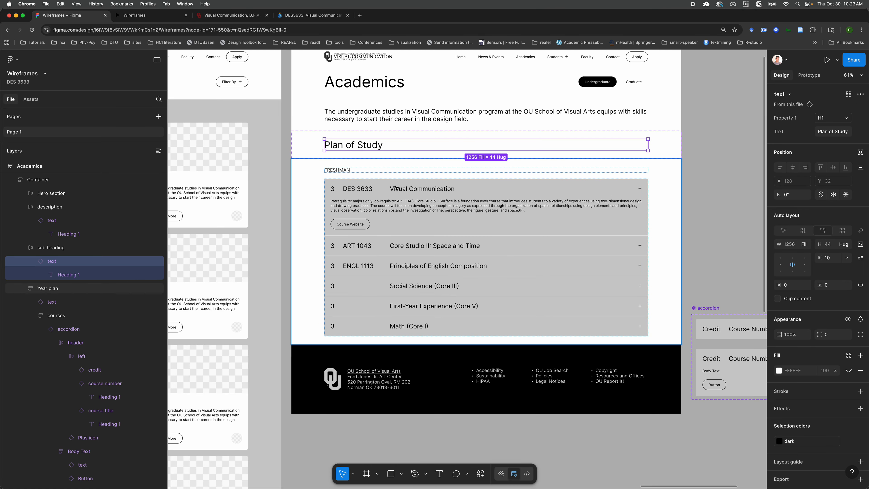
# Step: Preview the Academics page in the prototype, checking the text hierarchy and collapsing the DES 3633 accordion row
pyautogui.click(129, 18)
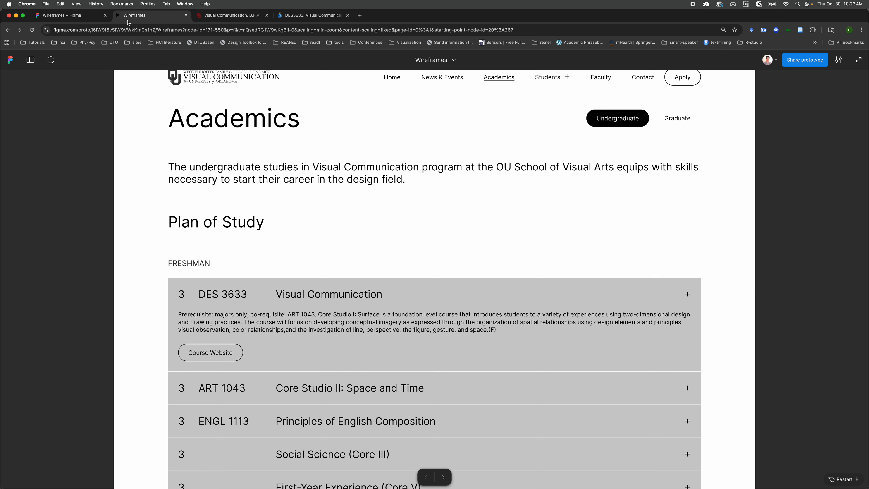
pyautogui.click(253, 214)
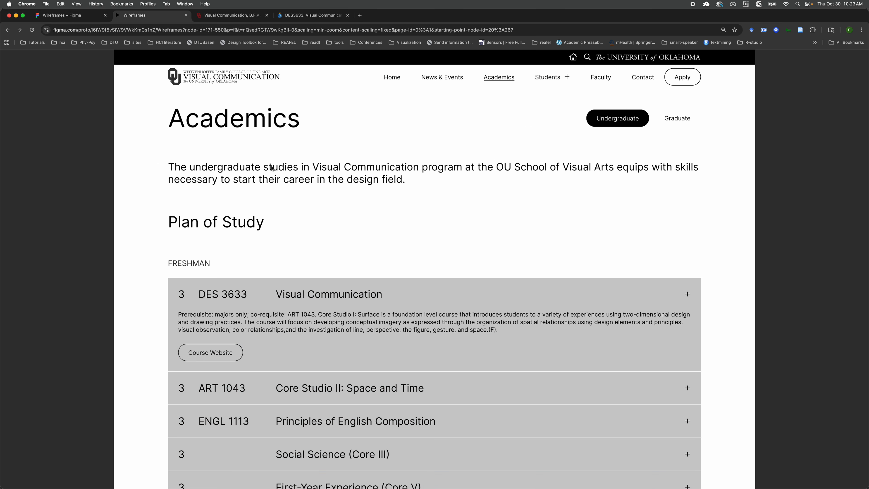
pyautogui.click(280, 168)
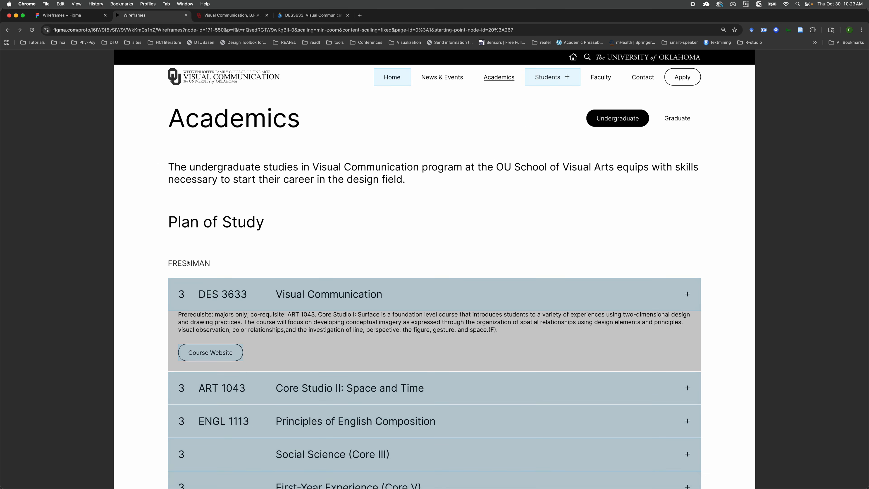
pyautogui.scroll(-5, 313, 277)
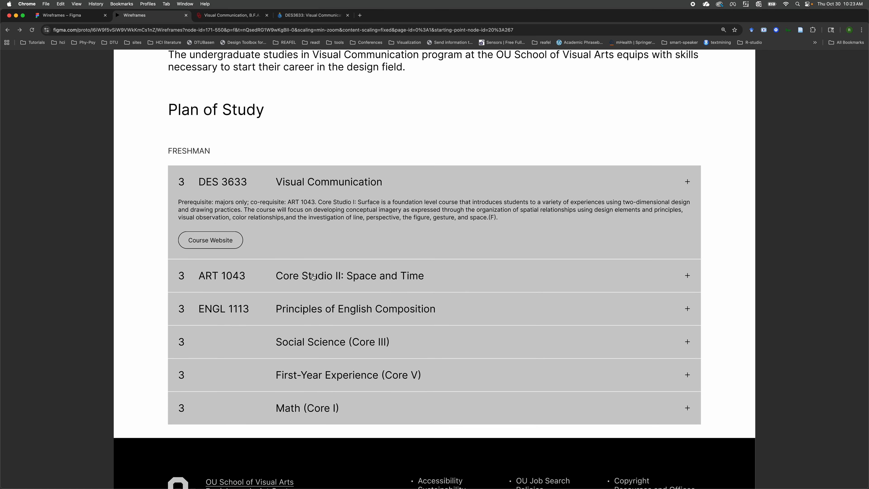
pyautogui.click(313, 181)
pyautogui.click(81, 260)
pyautogui.scroll(2, 81, 261)
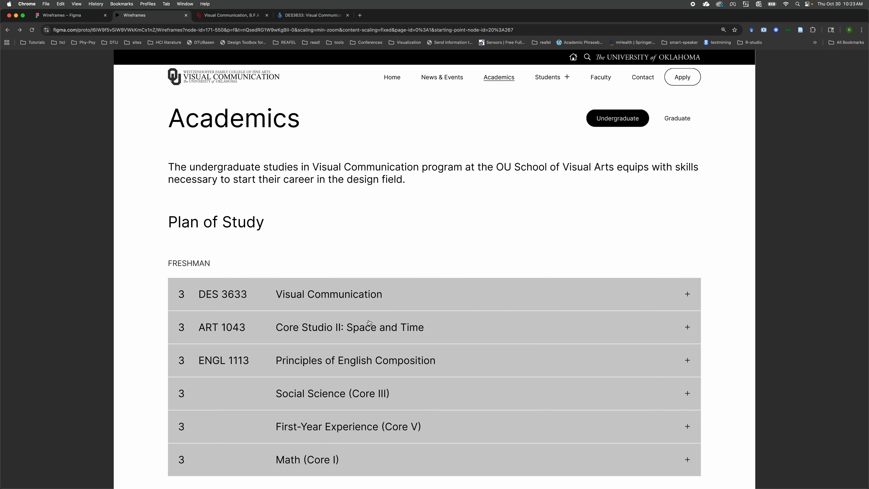
# Step: Change the fill of both accordion component variants to the light library color in the design file and check the rows in the prototype
pyautogui.click(76, 16)
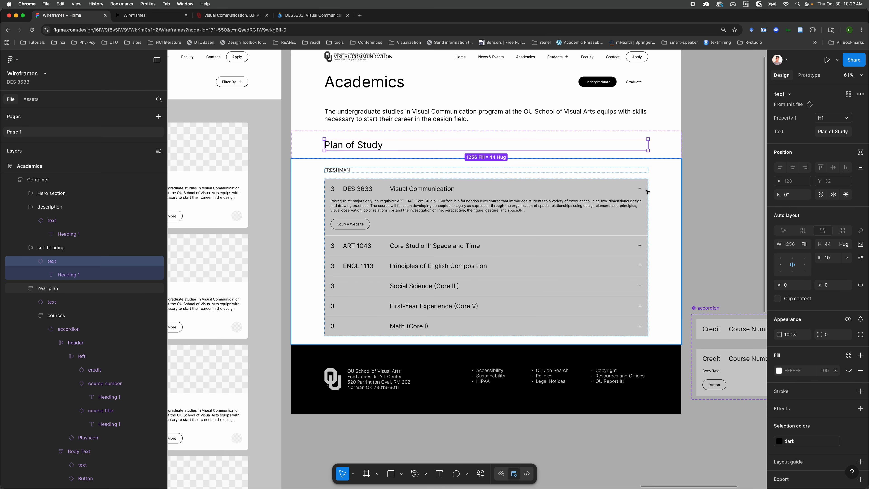
pyautogui.click(705, 245)
pyautogui.hscroll(5, 705, 245)
pyautogui.scroll(-1, 705, 244)
pyautogui.click(679, 283)
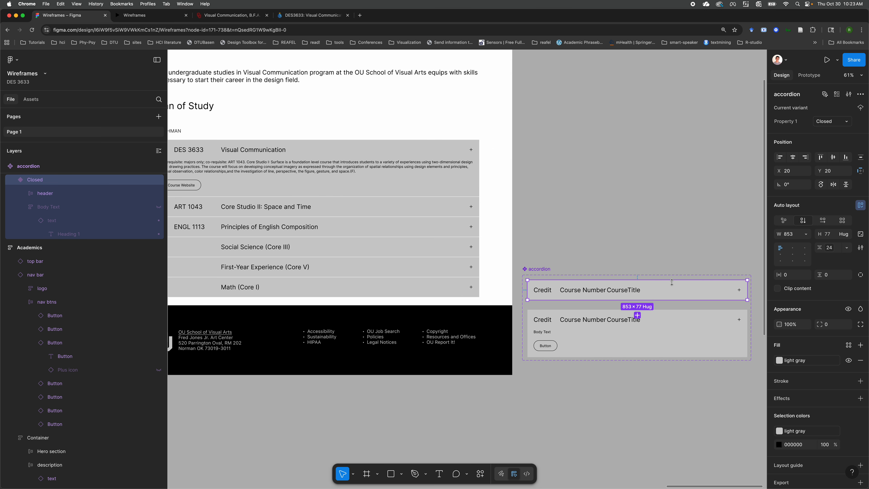
pyautogui.keyDown('shift'); pyautogui.click(688, 330); pyautogui.keyUp('shift')
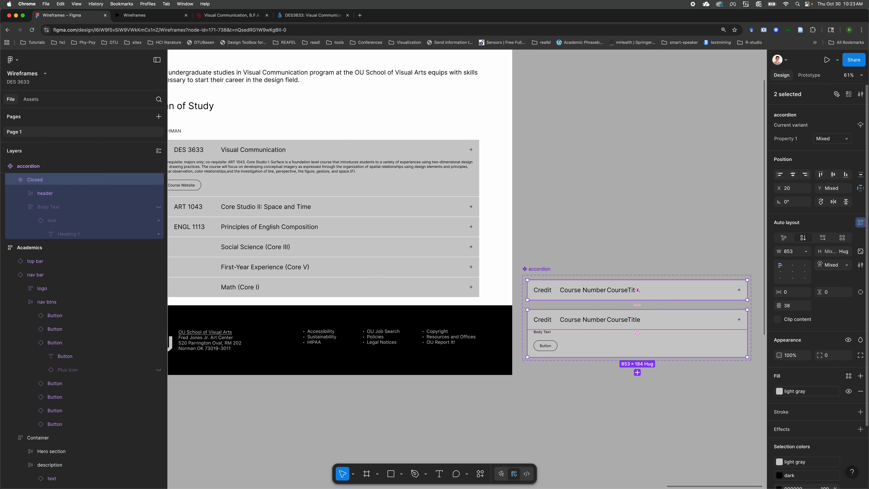
pyautogui.click(780, 390)
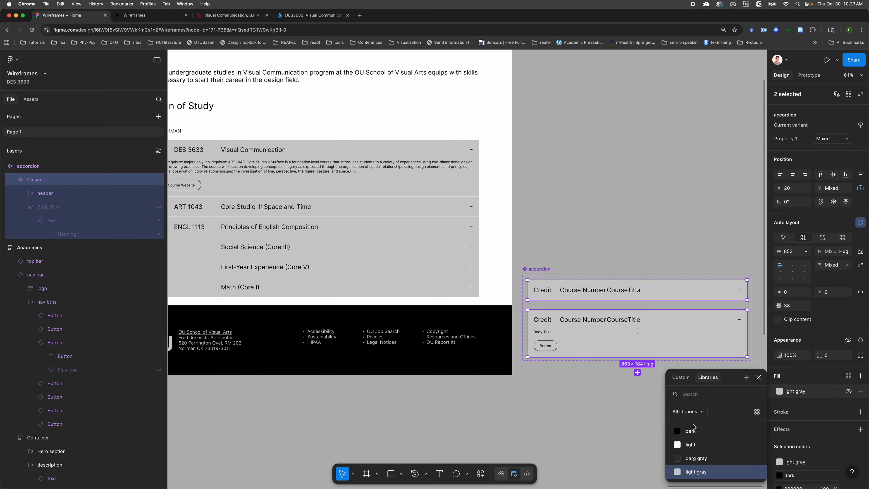
pyautogui.click(691, 445)
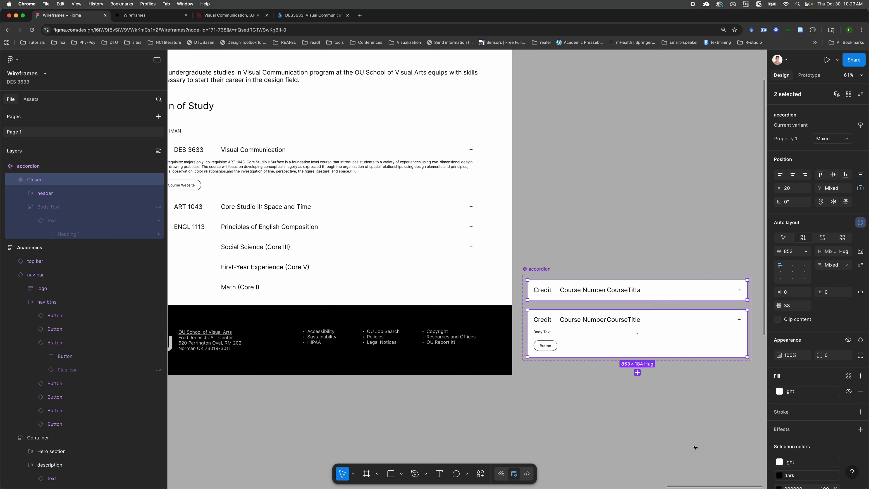
pyautogui.click(577, 268)
pyautogui.click(137, 15)
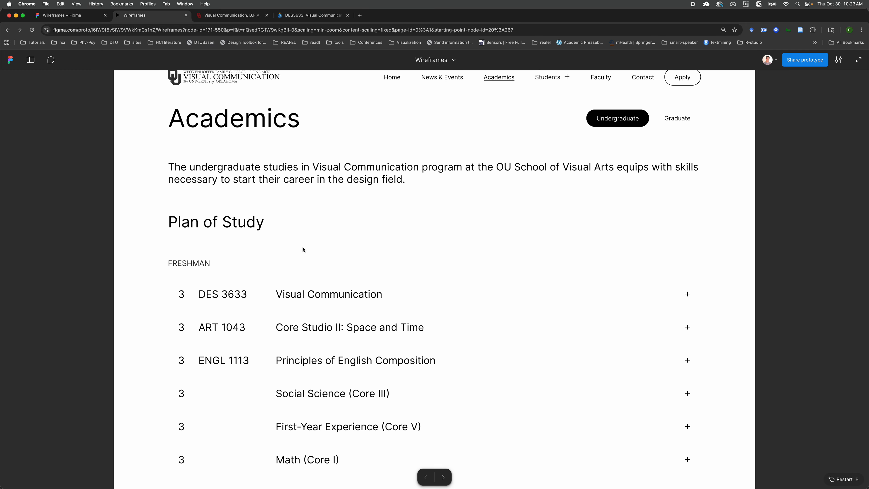
pyautogui.click(229, 289)
pyautogui.click(229, 290)
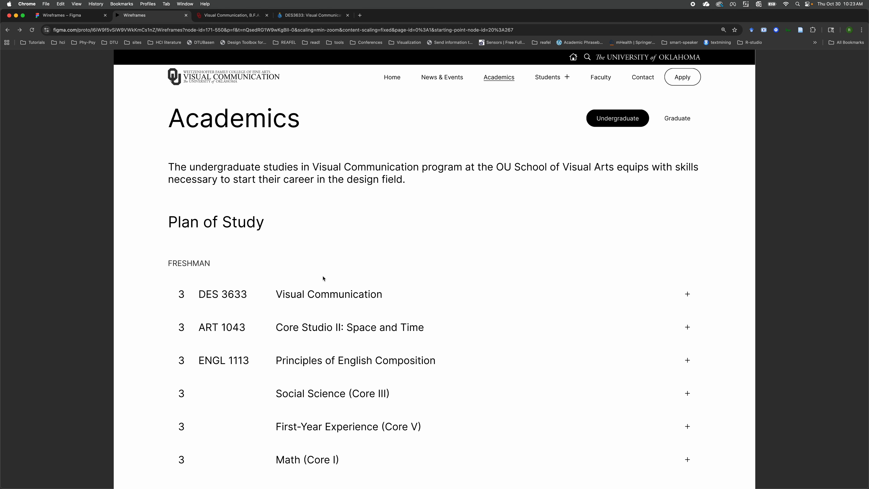
# Step: Add a stroke in the light gray library color to the accordion component's Closed variant in the design file
pyautogui.click(62, 16)
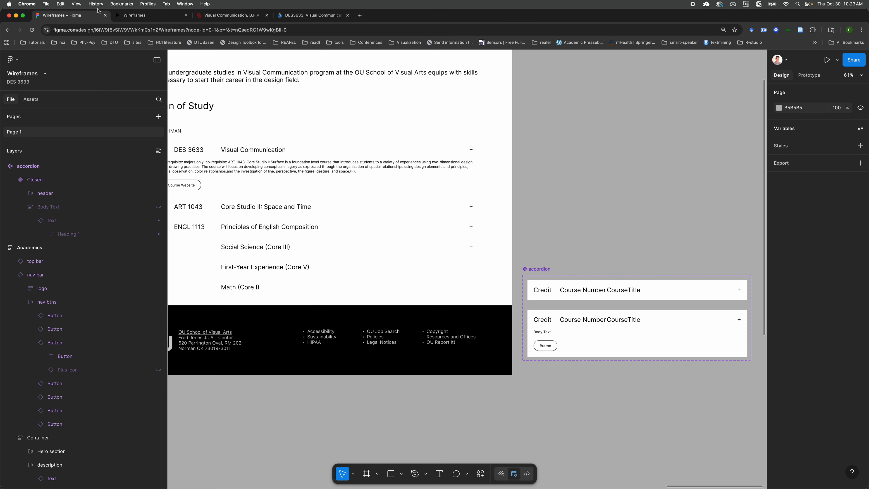
pyautogui.click(675, 290)
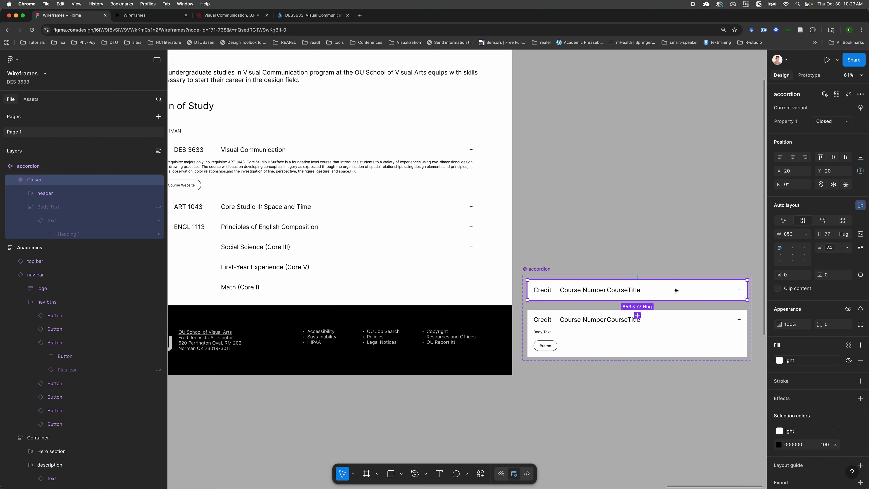
pyautogui.scroll(-1, 818, 357)
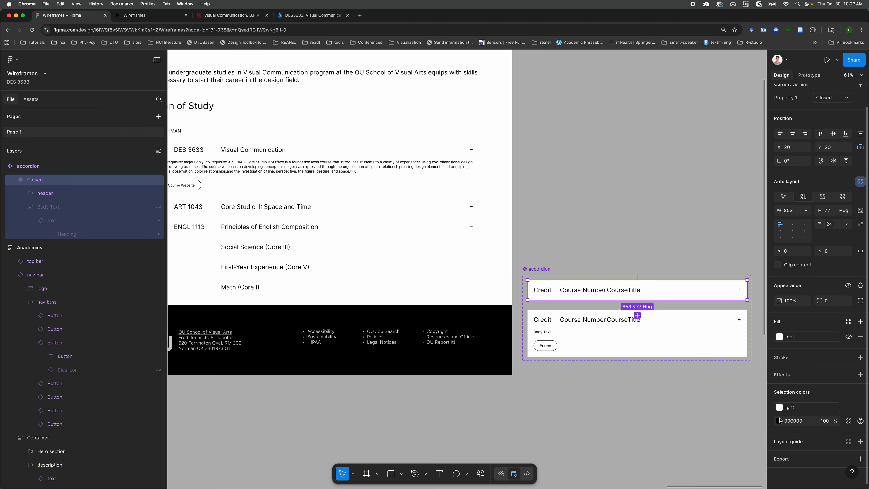
pyautogui.click(861, 358)
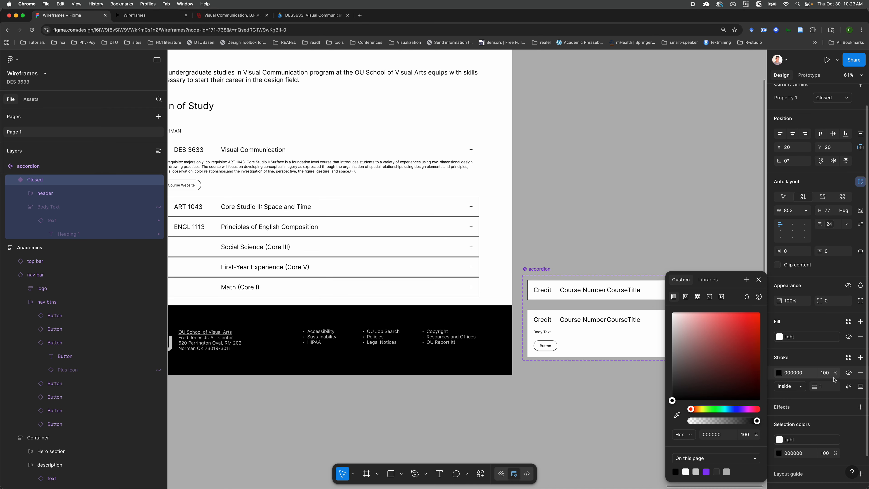
pyautogui.click(708, 280)
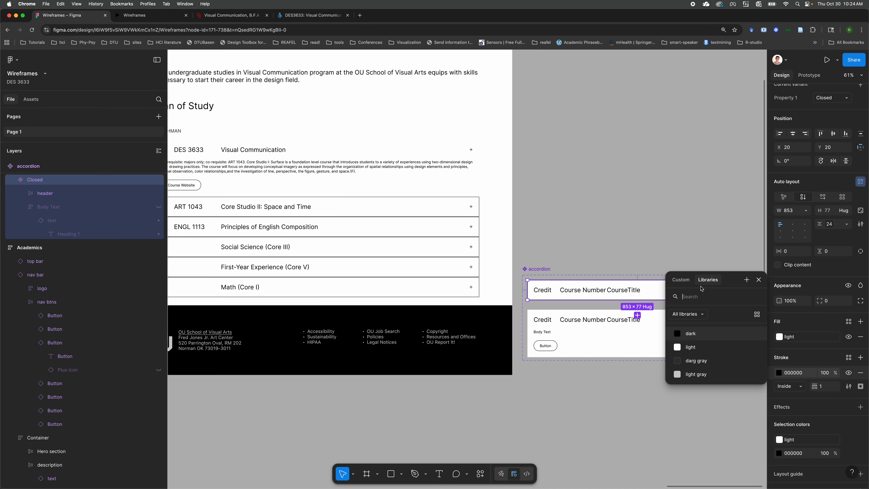
pyautogui.click(699, 374)
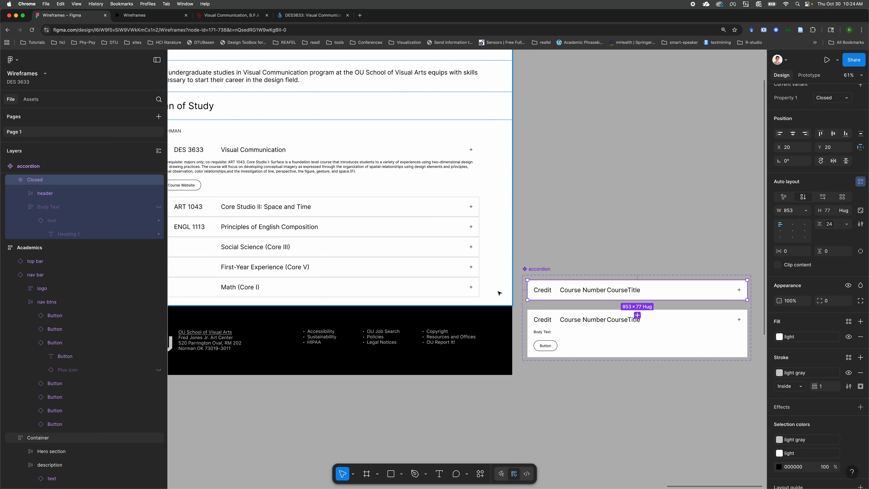
# Step: Try the Closed variant's stroke on the top side only, and settle on the bottom side only
pyautogui.hscroll(-3, 273, 222)
pyautogui.scroll(-2, 273, 223)
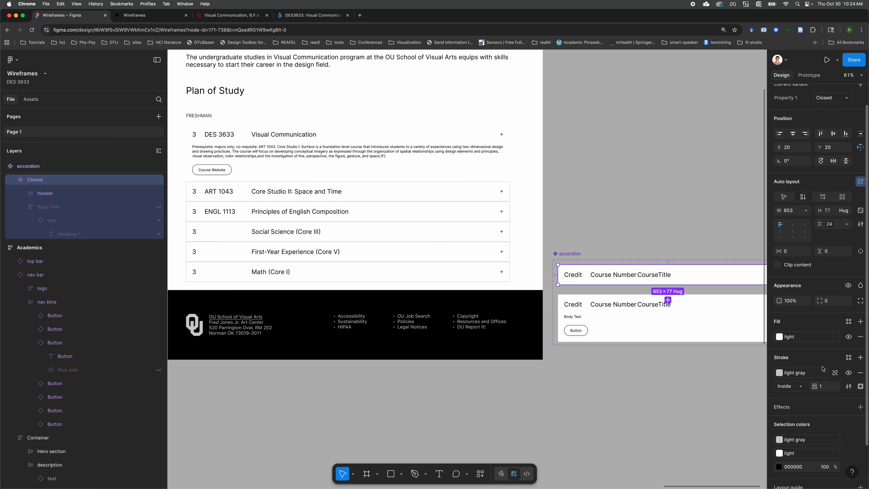
pyautogui.click(860, 386)
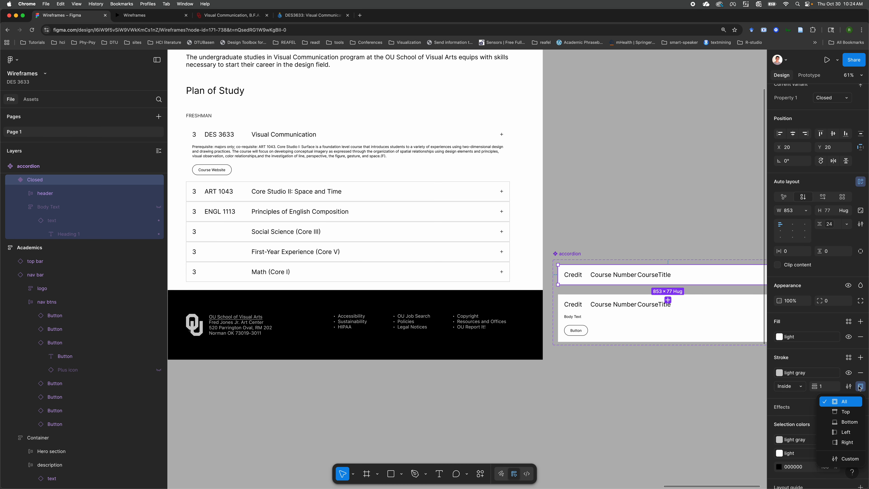
pyautogui.click(845, 412)
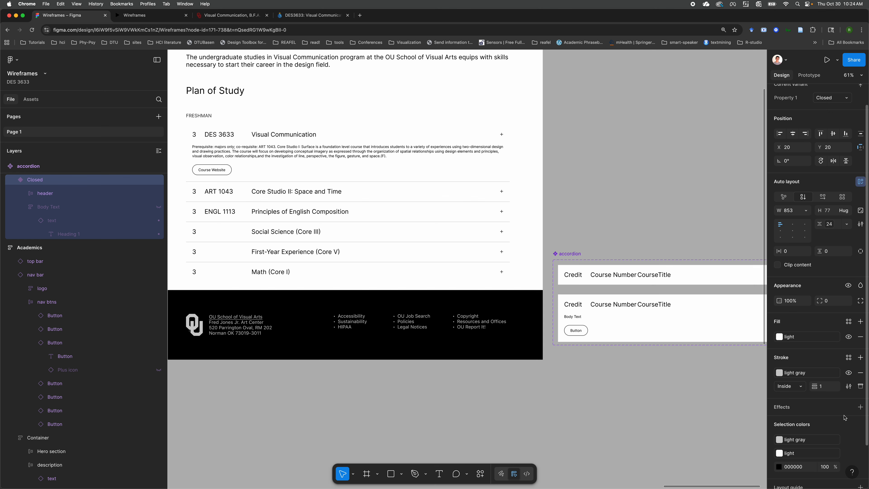
pyautogui.click(860, 386)
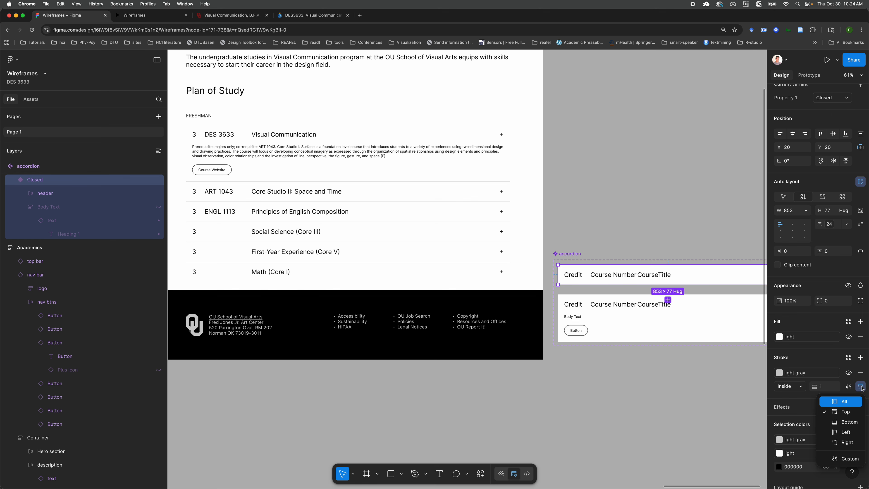
pyautogui.click(849, 423)
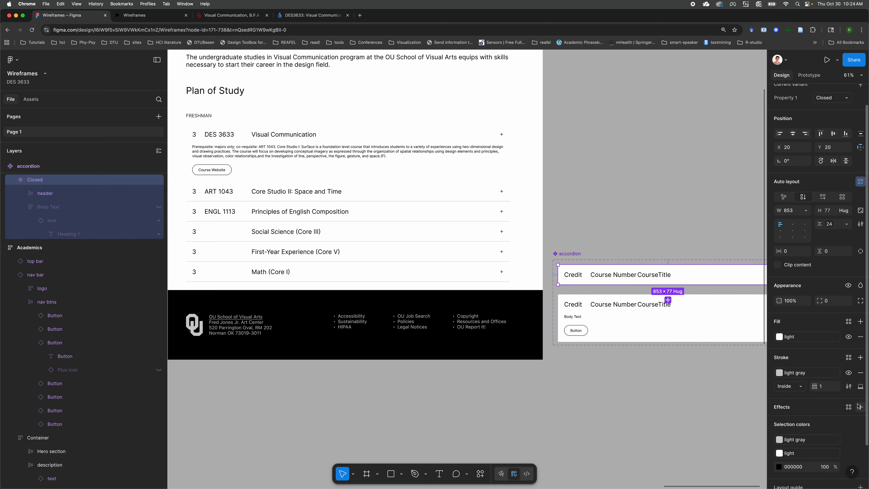
pyautogui.click(860, 387)
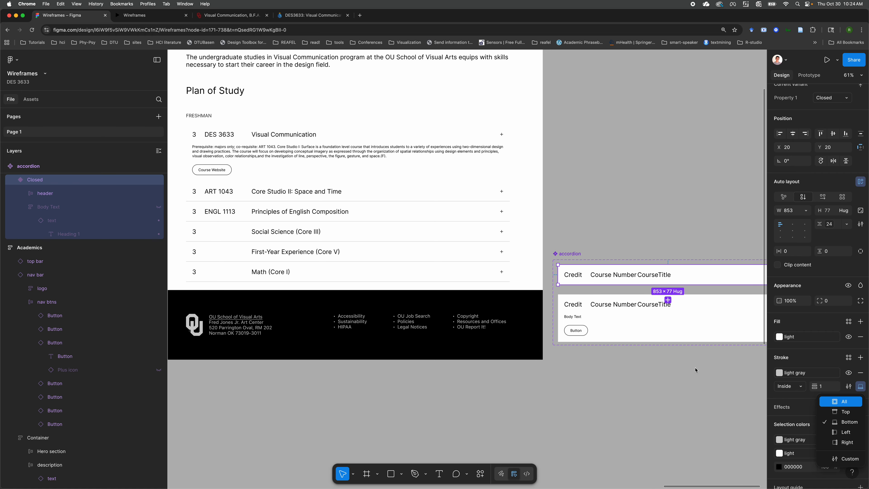
pyautogui.click(613, 211)
# Step: Inspect the accordion's divider lines in the prototype by expanding and collapsing the DES 3633 row
pyautogui.click(137, 19)
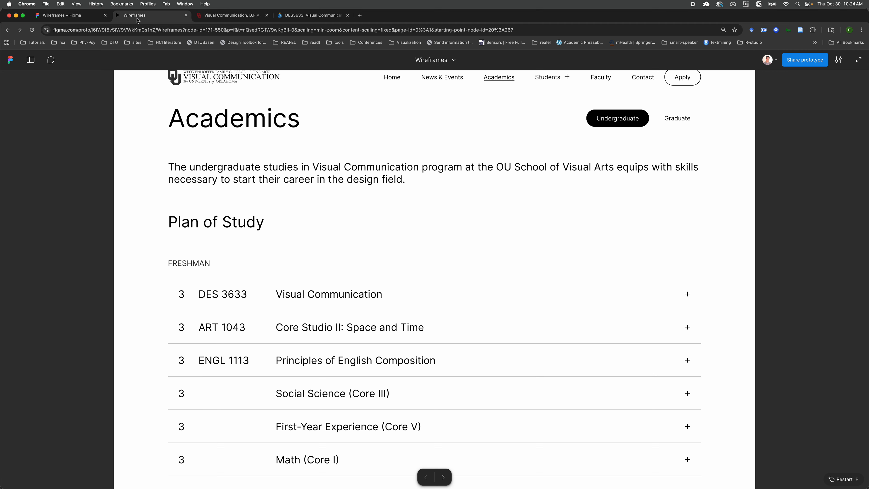
pyautogui.scroll(-3, 324, 321)
pyautogui.click(329, 179)
pyautogui.click(330, 180)
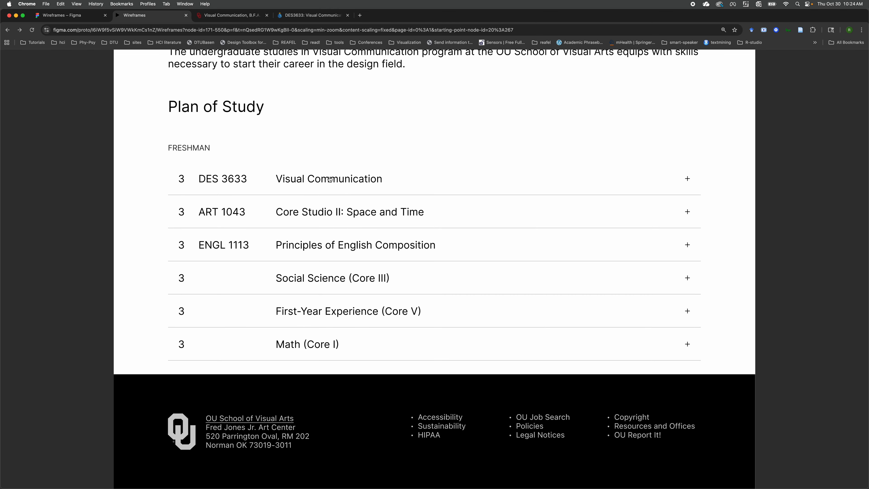
pyautogui.click(94, 260)
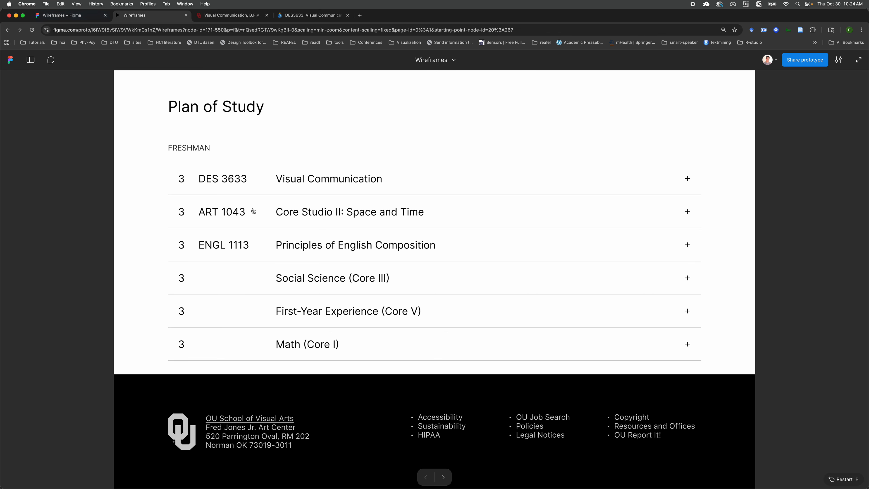
pyautogui.click(264, 181)
pyautogui.click(266, 199)
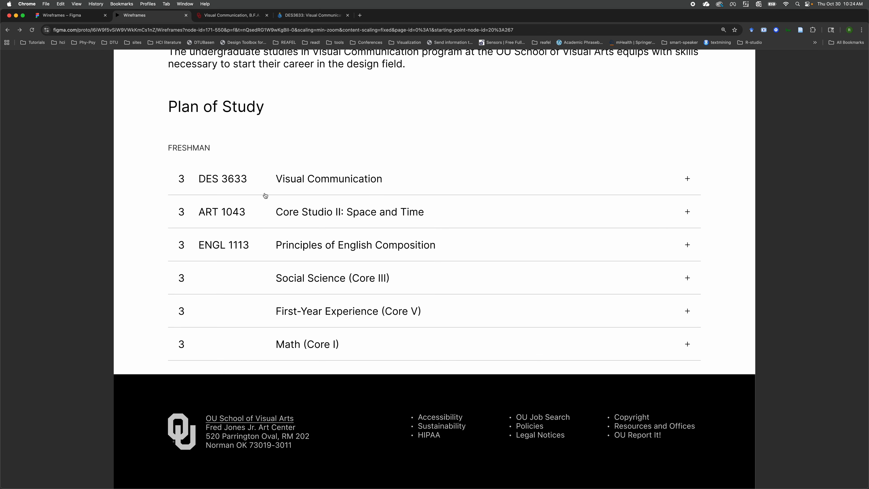
# Step: Set the vertical gap between items in the Academics page's courses frame to 0 in the design file
pyautogui.click(82, 15)
pyautogui.click(308, 191)
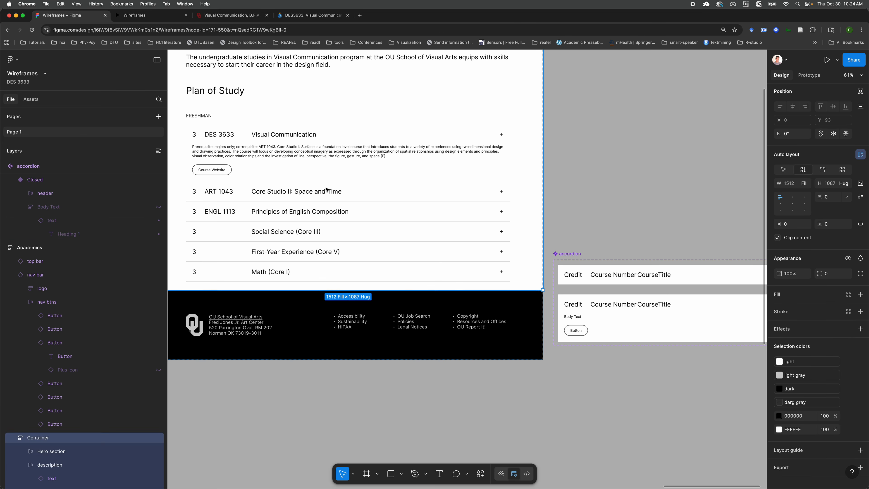
pyautogui.click(327, 190)
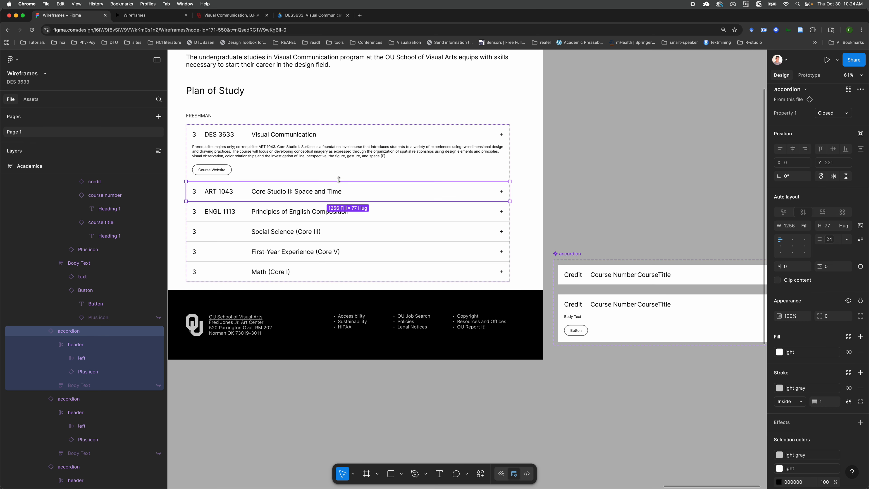
pyautogui.scroll(5, 79, 332)
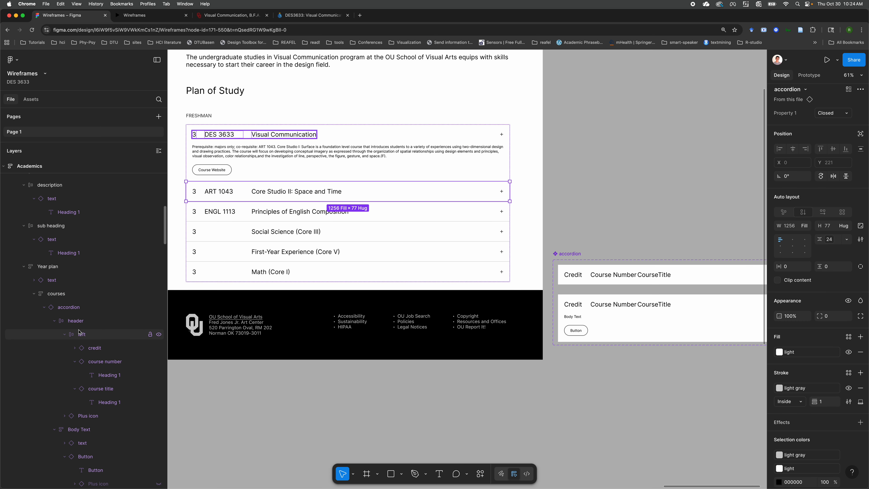
pyautogui.click(55, 293)
pyautogui.click(834, 217)
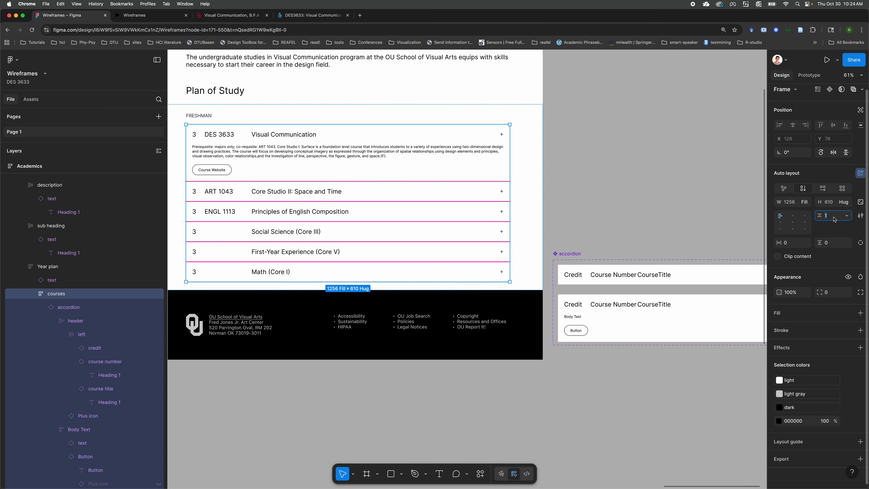
pyautogui.press('Return')
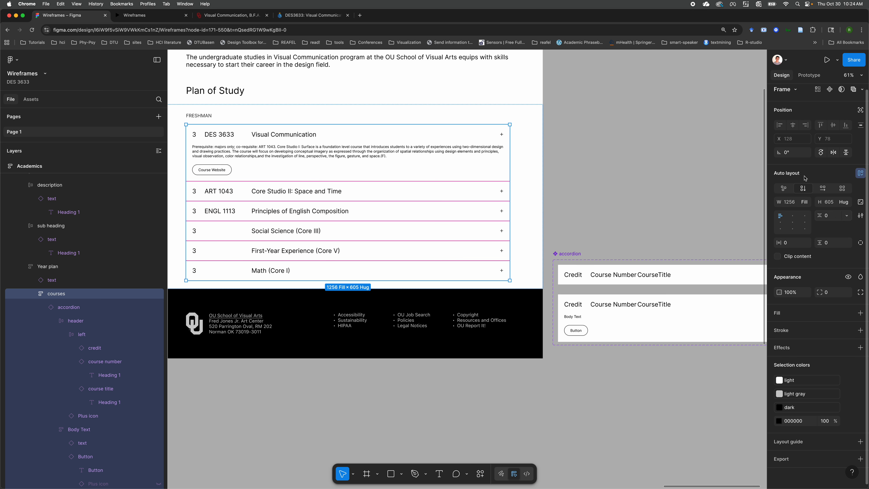
# Step: Review the Academics page in the prototype, examining the FRESHMAN label and the divider lines around the course rows
pyautogui.click(689, 125)
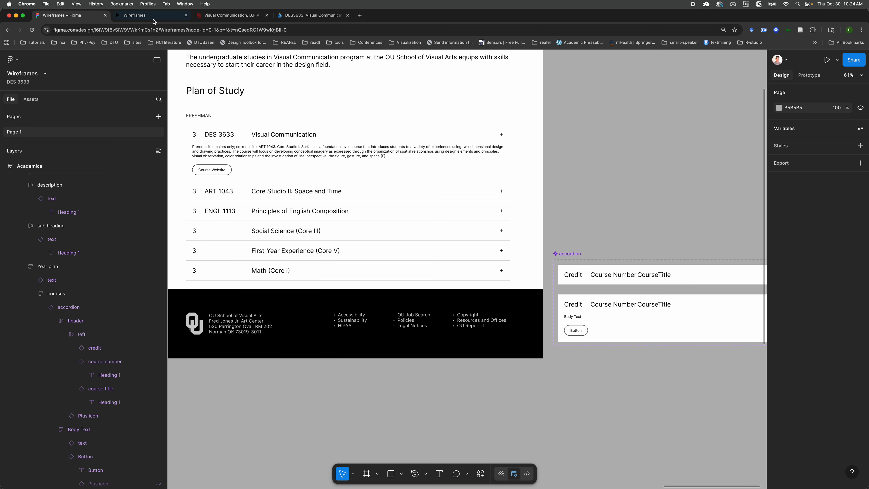
pyautogui.click(143, 16)
pyautogui.scroll(4, 347, 204)
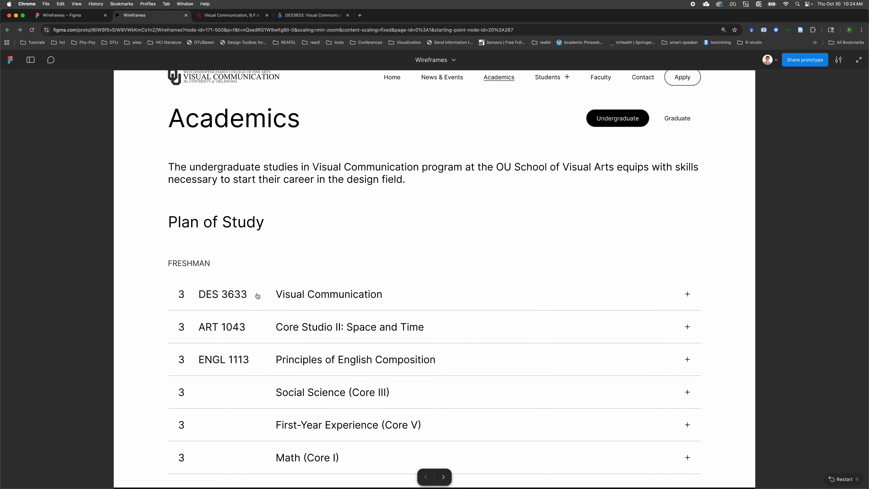
pyautogui.scroll(-1, 164, 263)
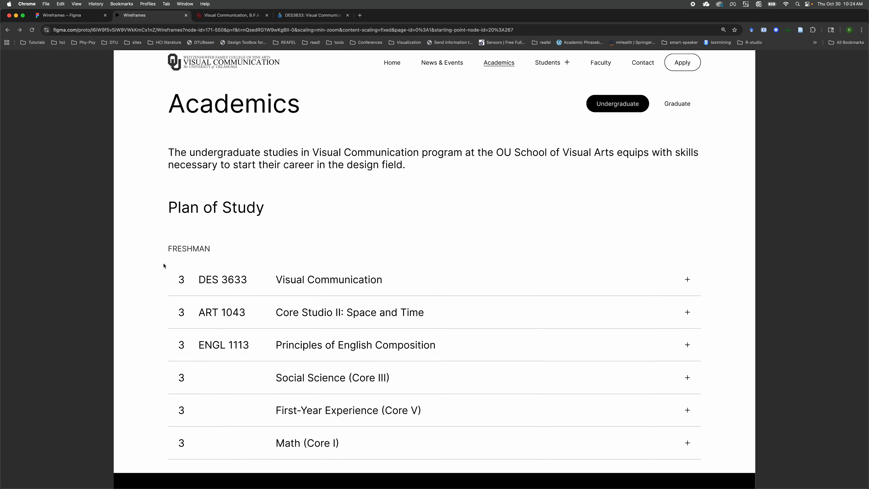
pyautogui.moveTo(167, 247); pyautogui.dragTo(210, 253)
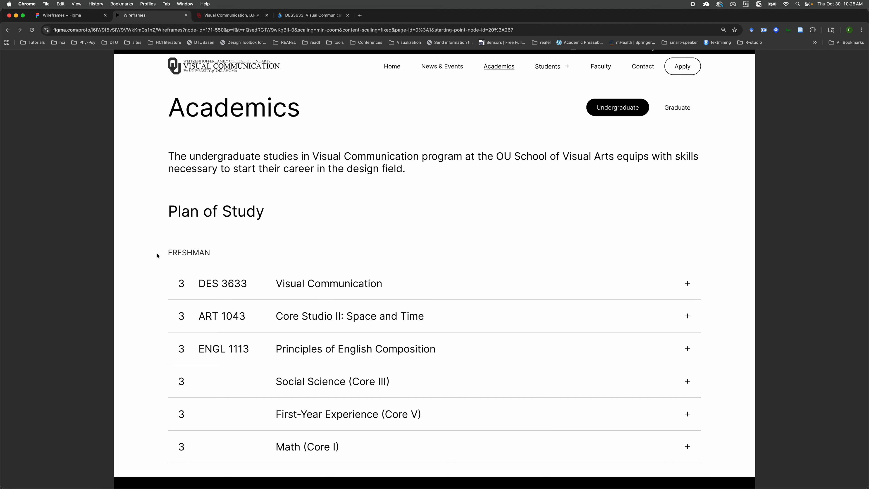
pyautogui.scroll(-1, 157, 256)
pyautogui.click(184, 252)
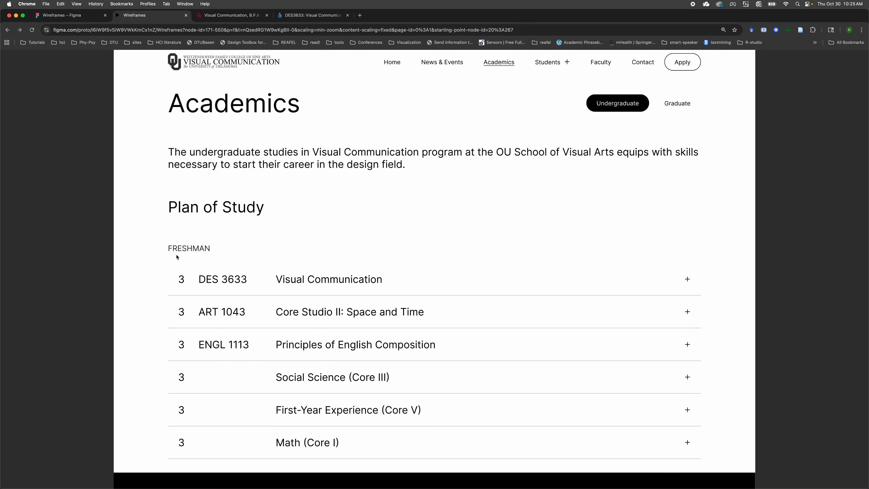
pyautogui.scroll(-5, 178, 256)
pyautogui.scroll(2, 217, 248)
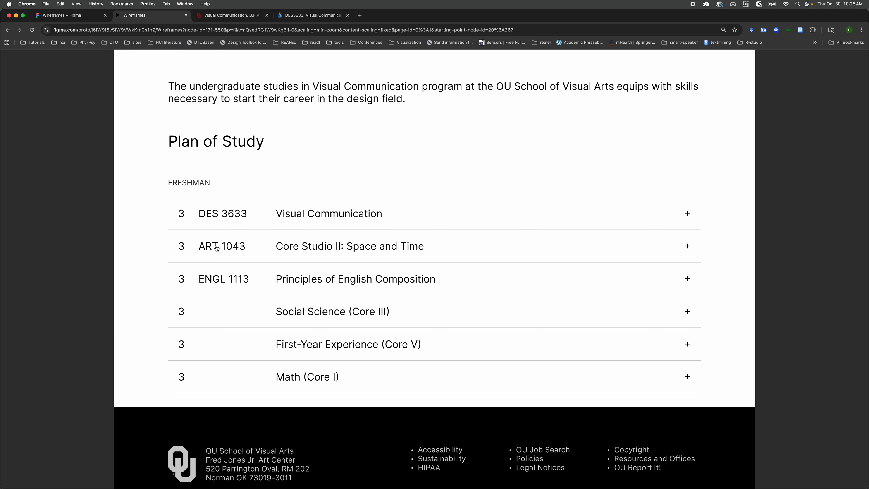
# Step: Return to the design file and collapse all the accordion layers inside the Academics page's courses frame
pyautogui.click(61, 15)
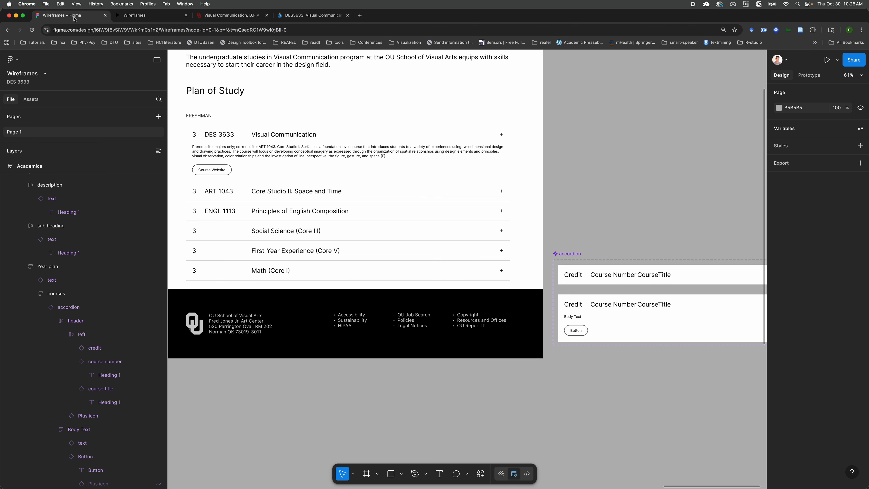
pyautogui.doubleClick(269, 178)
pyautogui.doubleClick(269, 179)
pyautogui.doubleClick(263, 182)
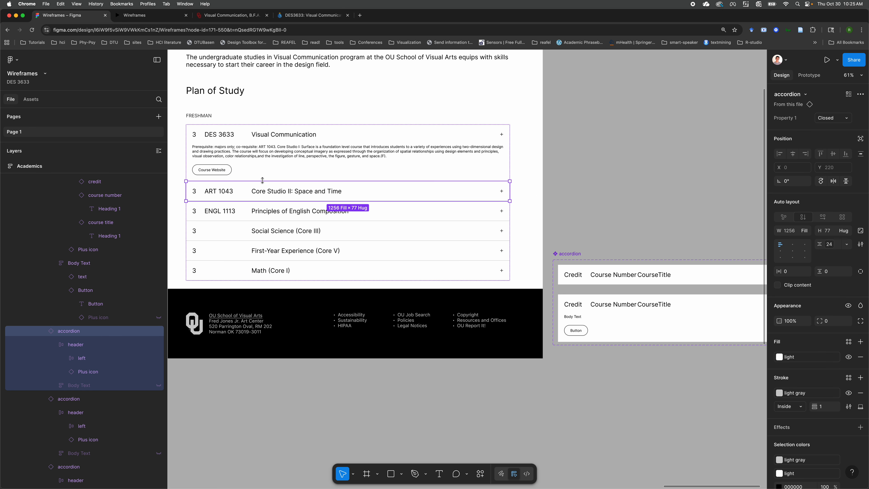
pyautogui.scroll(5, 88, 328)
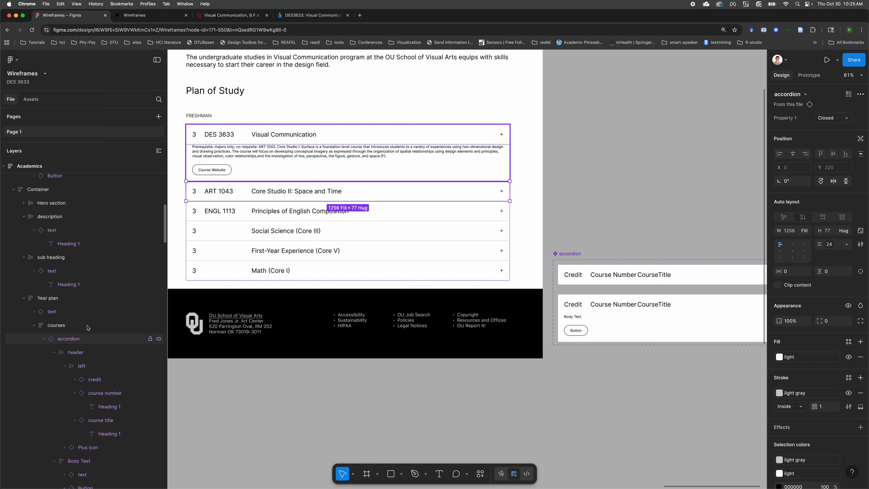
pyautogui.click(56, 350)
pyautogui.click(44, 364)
pyautogui.click(44, 376)
pyautogui.click(44, 390)
pyautogui.click(44, 404)
pyautogui.click(44, 417)
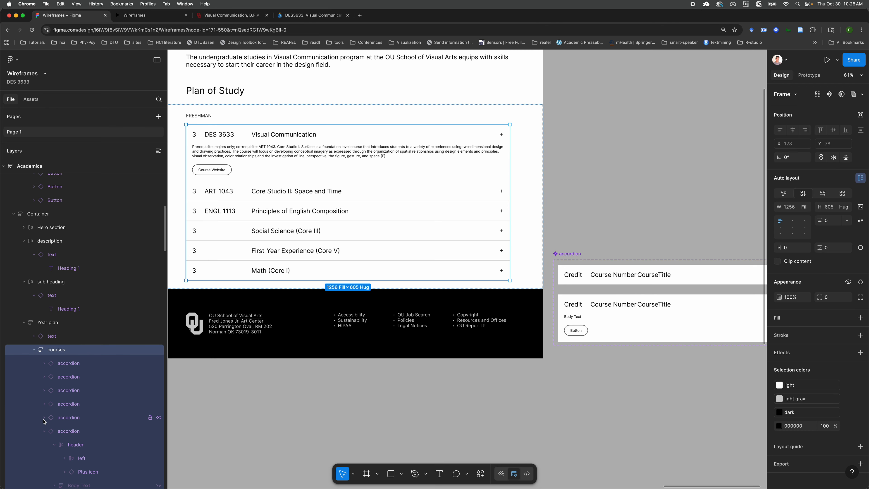
pyautogui.click(44, 431)
pyautogui.click(49, 336)
pyautogui.click(48, 351)
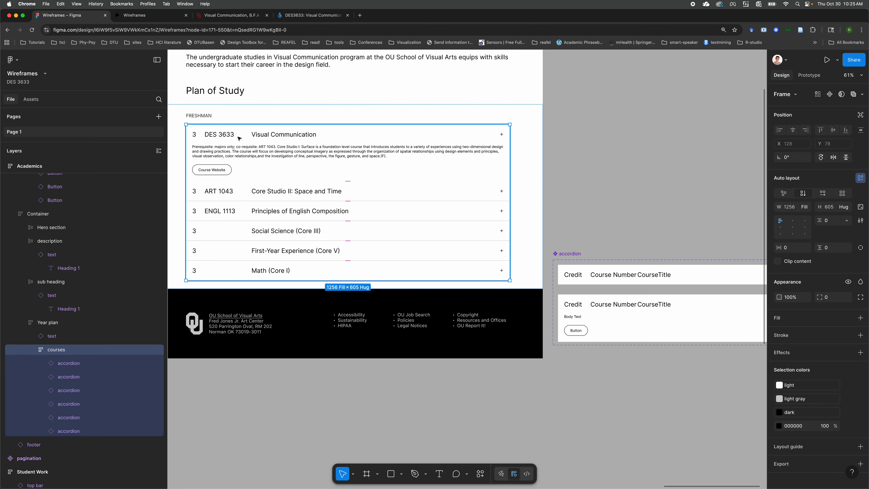
# Step: Switch the DES 3633 accordion on the Academics page to the Closed variant
pyautogui.click(460, 136)
pyautogui.click(837, 118)
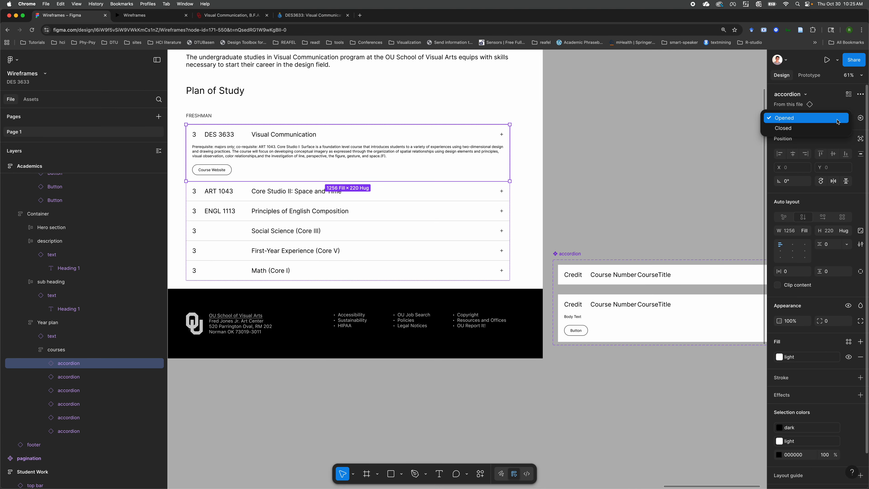
pyautogui.click(785, 128)
# Step: Add a stroke in the light gray library color to the Academics page's courses frame
pyautogui.click(53, 349)
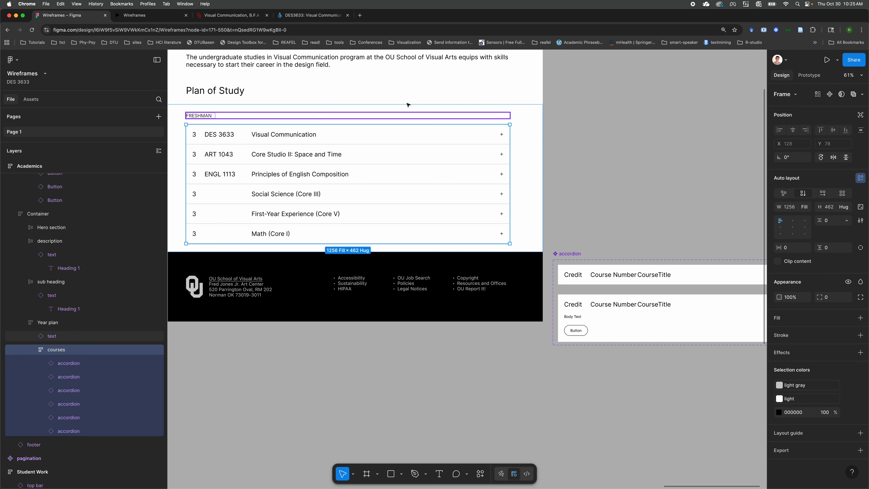
pyautogui.click(860, 335)
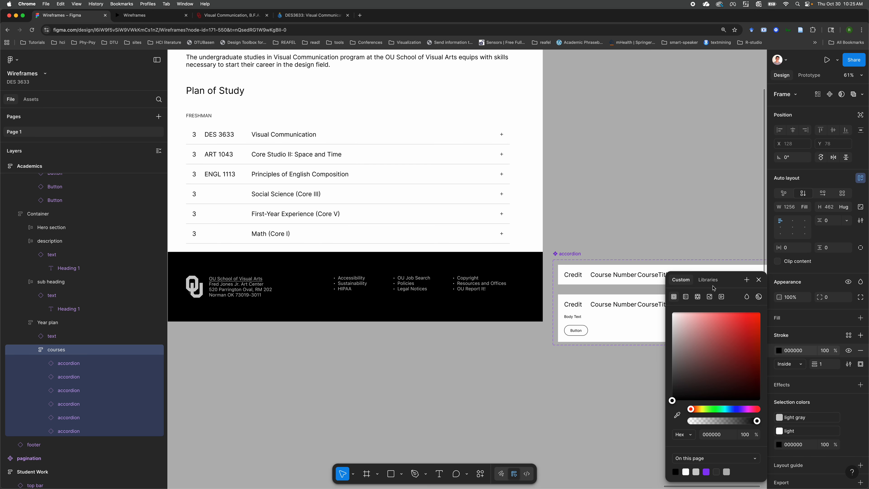
pyautogui.click(708, 280)
pyautogui.click(701, 376)
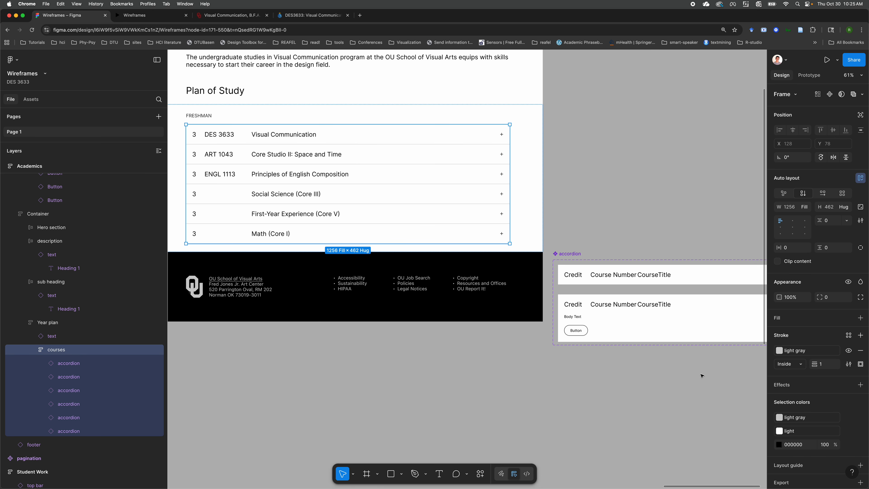
pyautogui.click(635, 208)
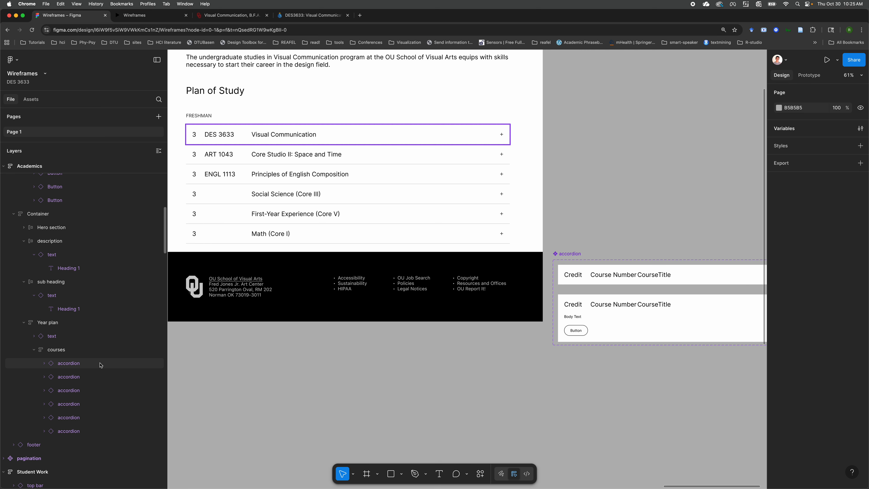
# Step: Try the courses frame's stroke on all sides and glance at the prototype
pyautogui.click(62, 351)
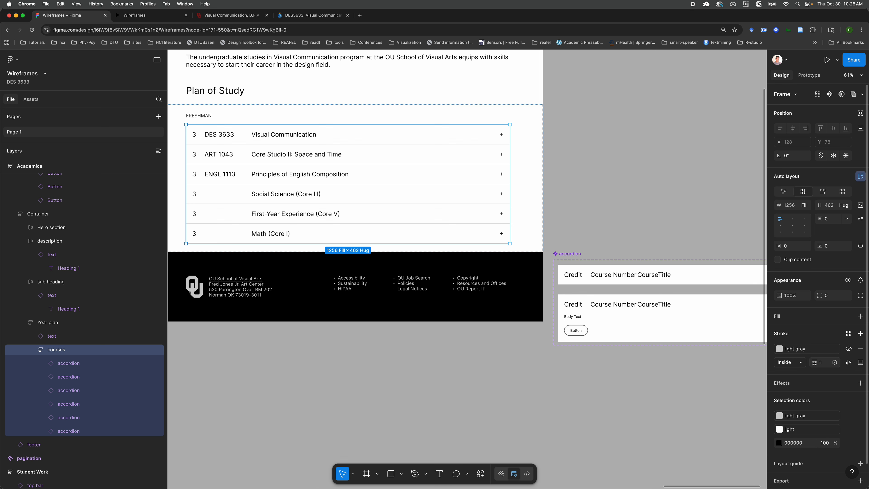
pyautogui.click(860, 363)
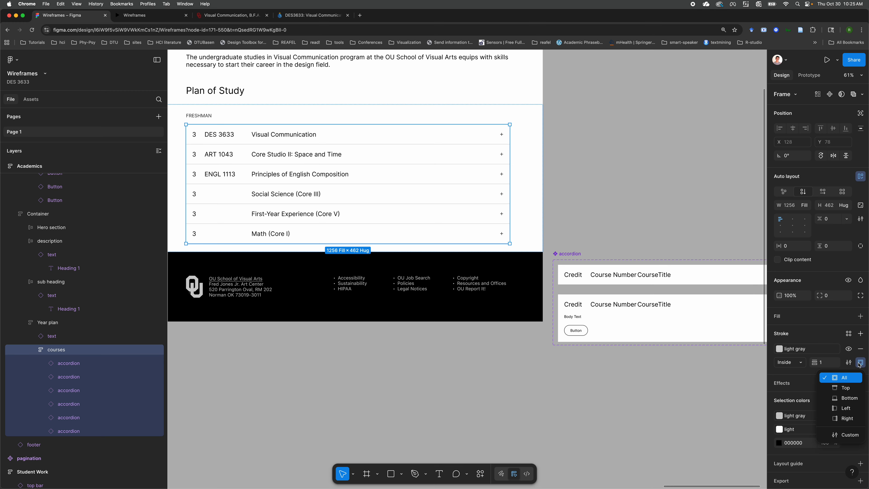
pyautogui.click(845, 378)
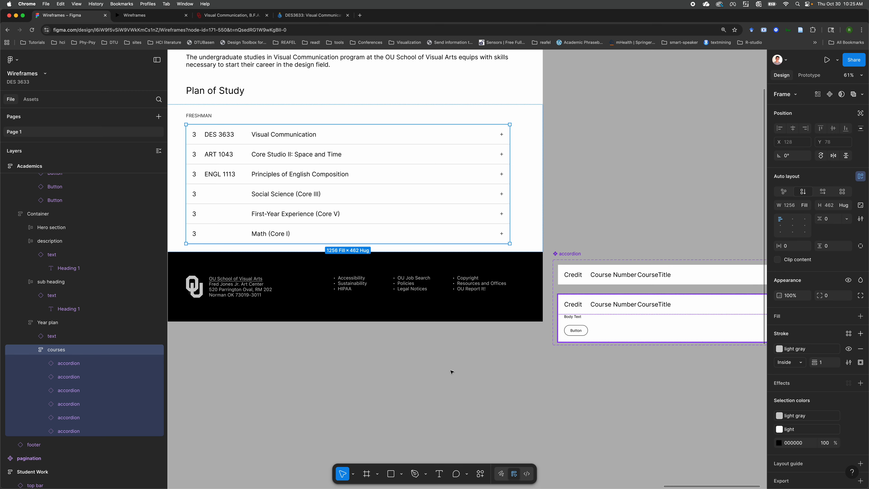
pyautogui.click(370, 430)
pyautogui.click(147, 15)
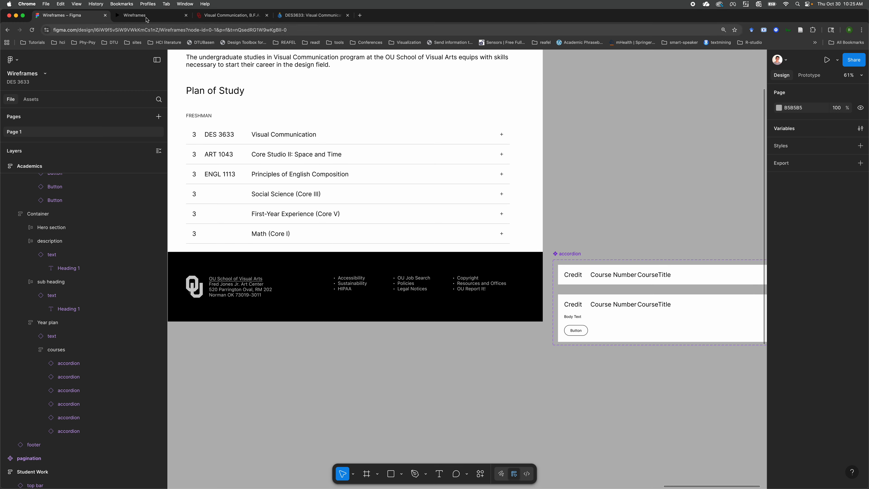
pyautogui.click(77, 17)
# Step: Try the courses frame's stroke at Center, then set its position to Outside and limit it to the top side
pyautogui.click(57, 349)
pyautogui.click(802, 364)
pyautogui.click(797, 355)
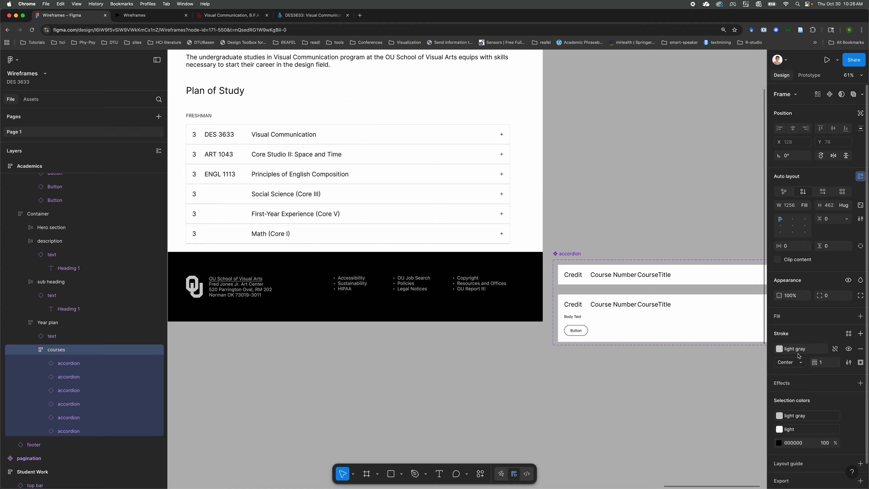
pyautogui.click(803, 363)
pyautogui.click(798, 381)
pyautogui.click(860, 362)
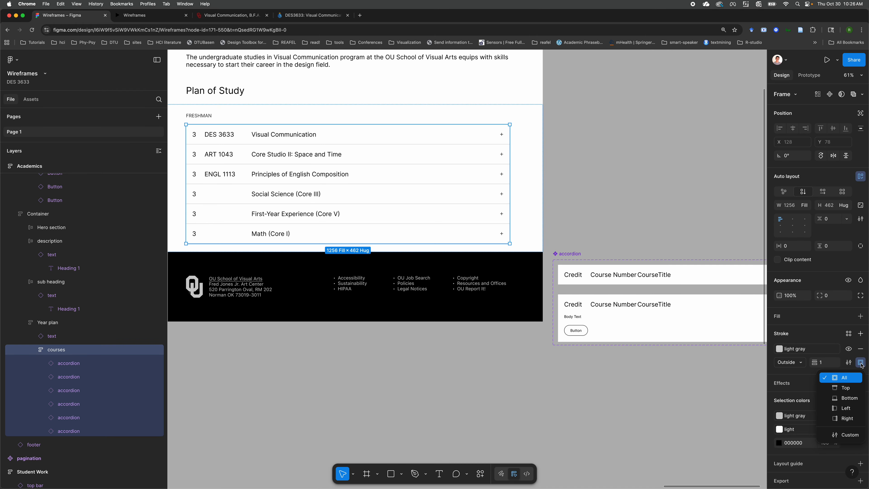
pyautogui.click(845, 388)
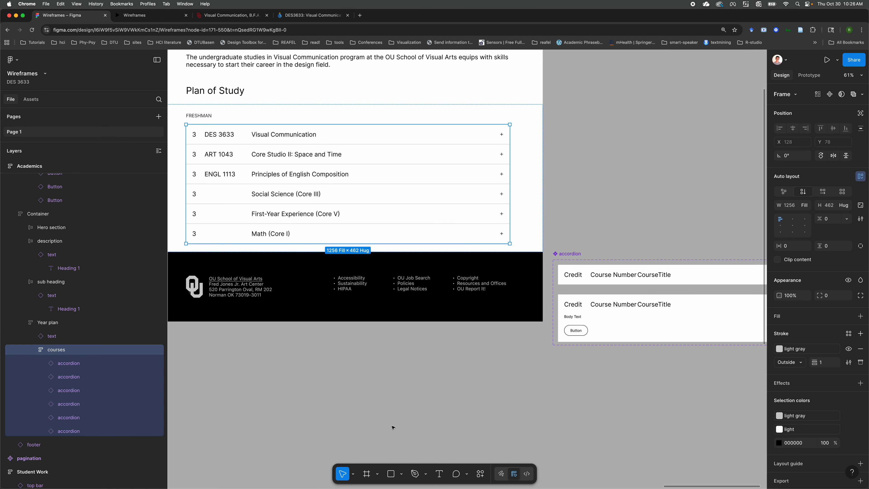
pyautogui.click(416, 410)
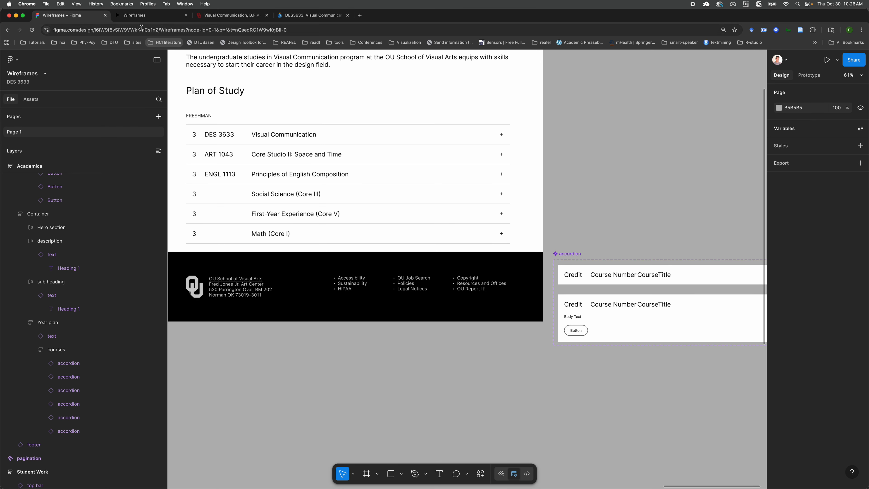
# Step: Inspect the course list's top divider in the prototype together with the FRESHMAN label and the page headings
pyautogui.click(147, 18)
pyautogui.click(86, 229)
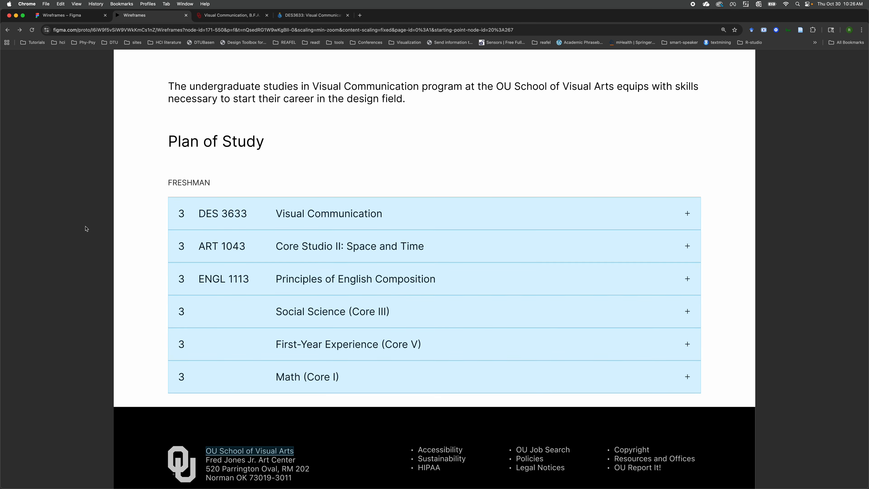
pyautogui.click(213, 219)
pyautogui.click(213, 219)
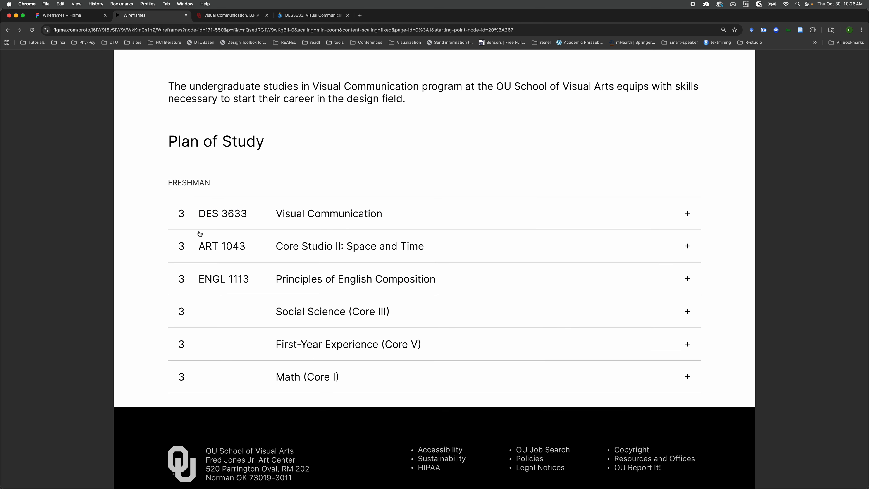
pyautogui.moveTo(158, 183); pyautogui.dragTo(226, 185)
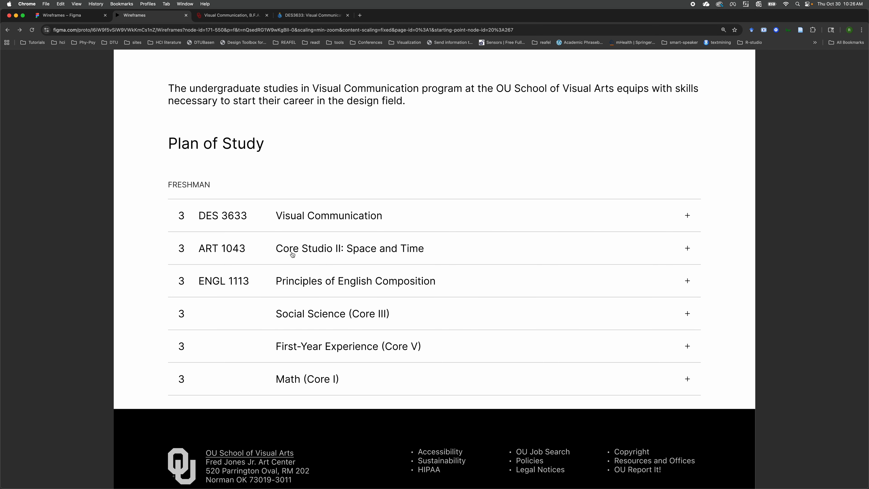
pyautogui.scroll(1, 226, 242)
pyautogui.scroll(3, 226, 242)
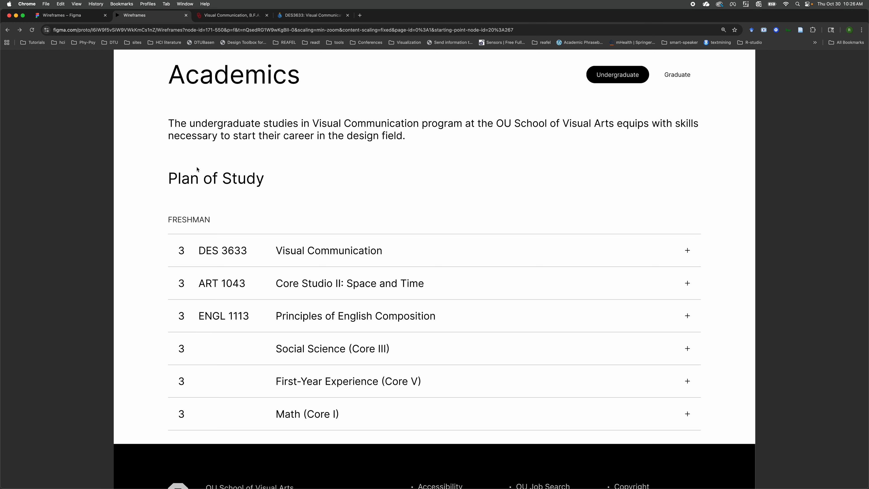
pyautogui.scroll(4, 198, 169)
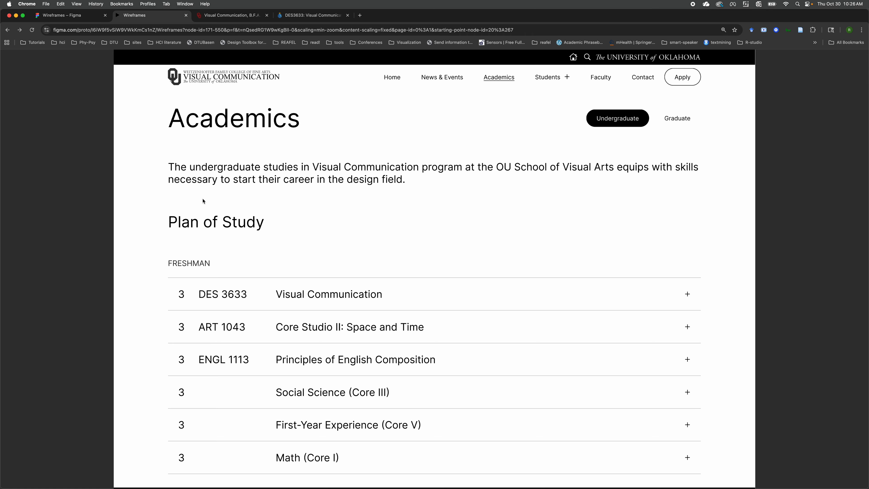
pyautogui.scroll(-7, 167, 256)
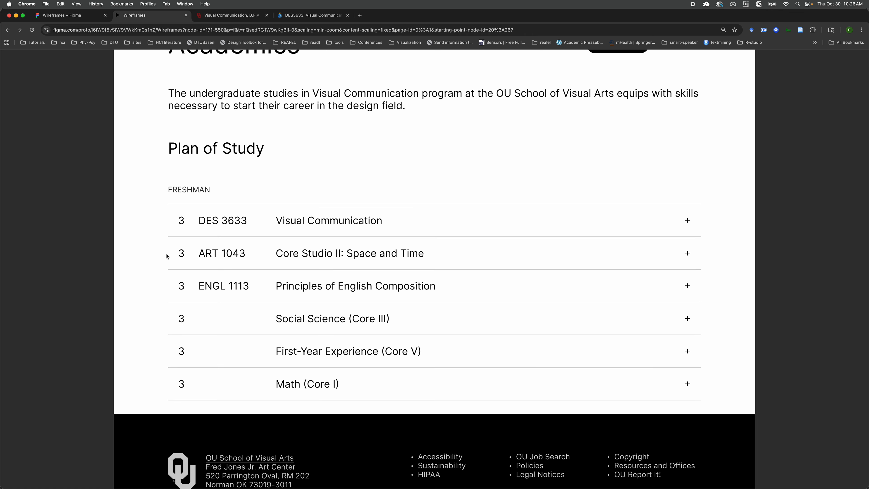
# Step: Test the DES 3633, ART 1043 and ENGL 1113 rows in the prototype by expanding and collapsing them
pyautogui.click(271, 280)
pyautogui.click(269, 253)
pyautogui.click(269, 230)
pyautogui.click(291, 229)
pyautogui.click(252, 258)
pyautogui.click(260, 287)
pyautogui.click(233, 216)
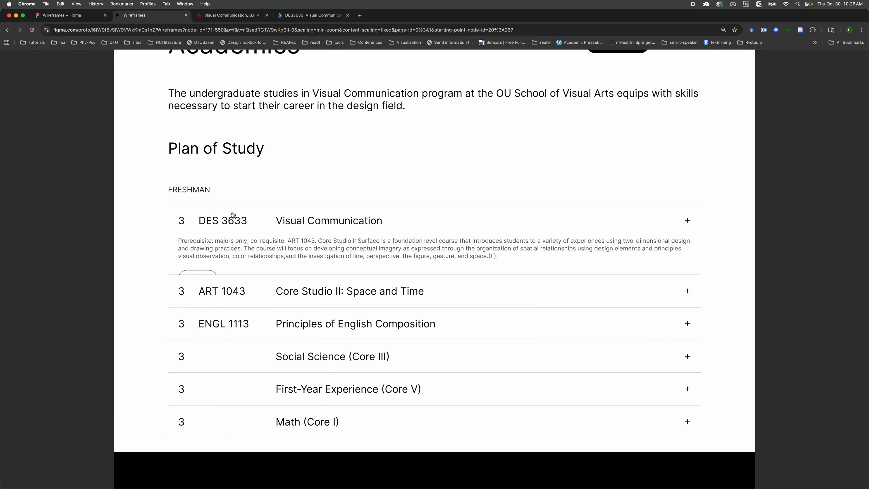
# Step: Switch the DES 3633 accordion to the Opened variant in the design file and select its Course Website button
pyautogui.click(82, 17)
pyautogui.doubleClick(306, 141)
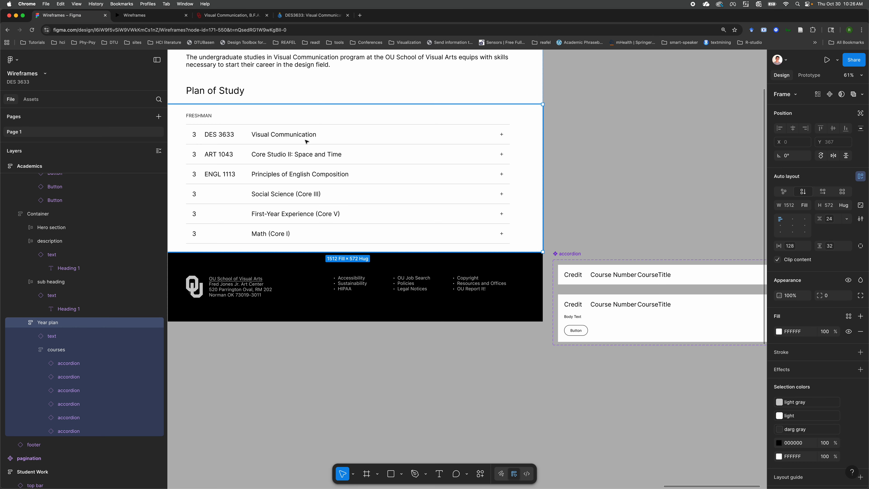
pyautogui.click(306, 141)
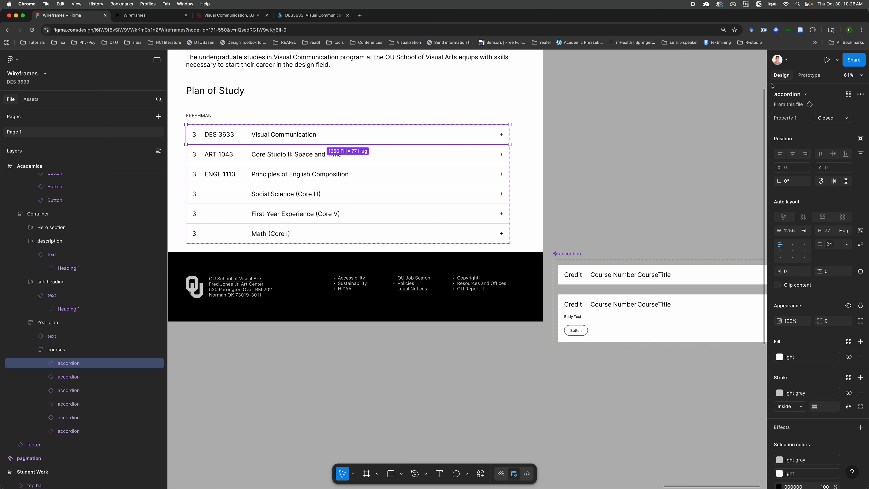
pyautogui.click(834, 119)
pyautogui.click(794, 109)
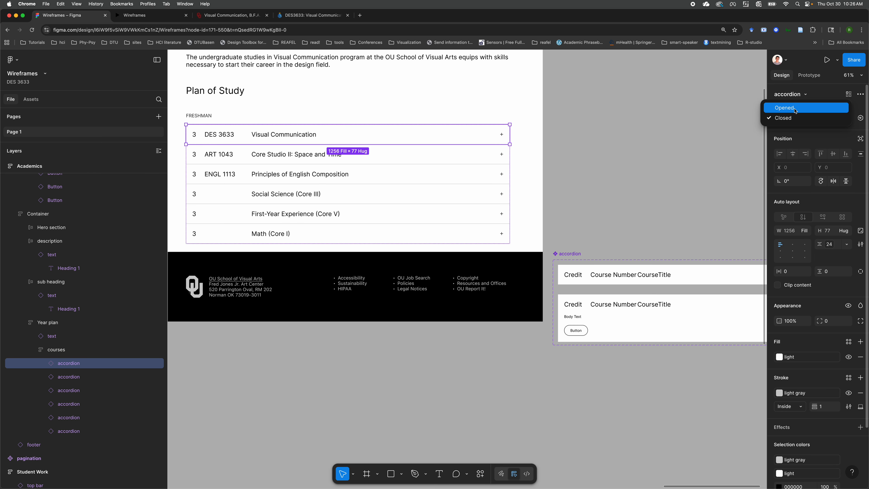
pyautogui.click(217, 171)
pyautogui.doubleClick(217, 170)
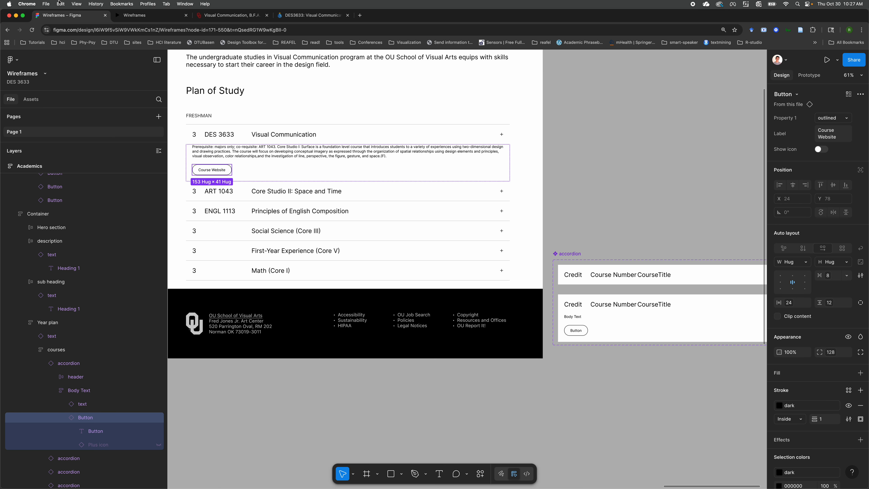
# Step: Try the Course Website button under the opened DES 3633 entry in the prototype
pyautogui.click(137, 20)
pyautogui.click(770, 390)
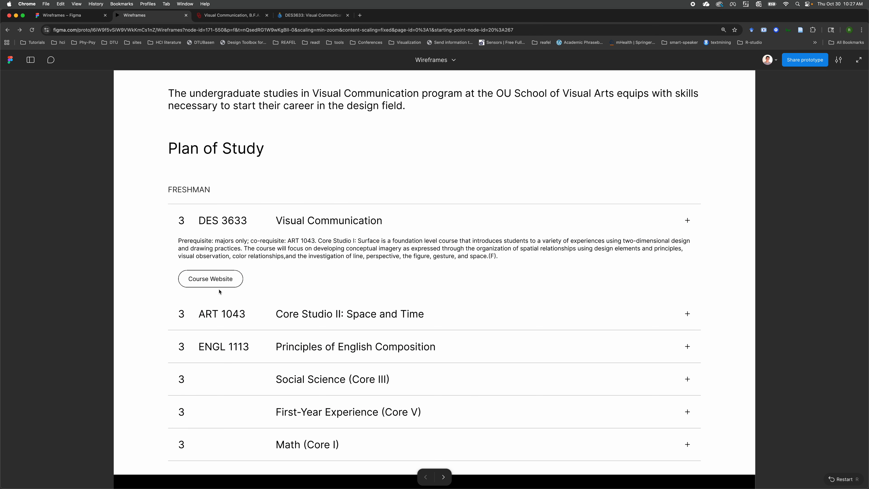
pyautogui.click(194, 284)
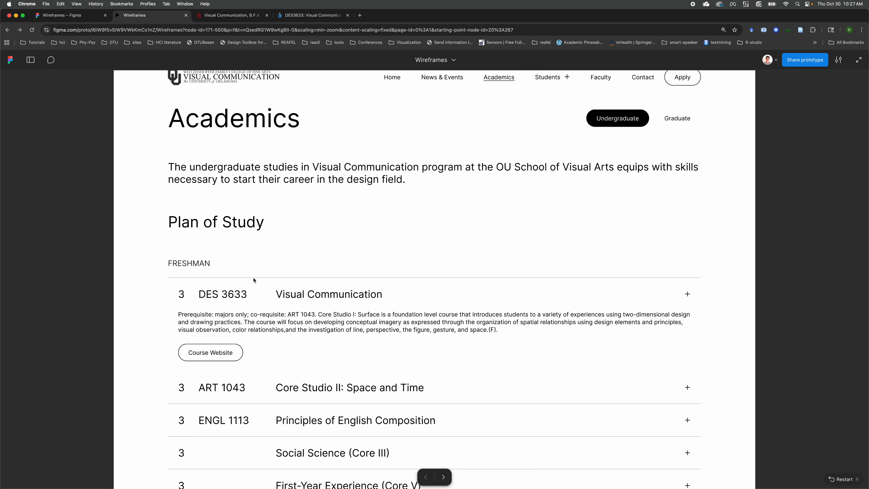
pyautogui.click(123, 335)
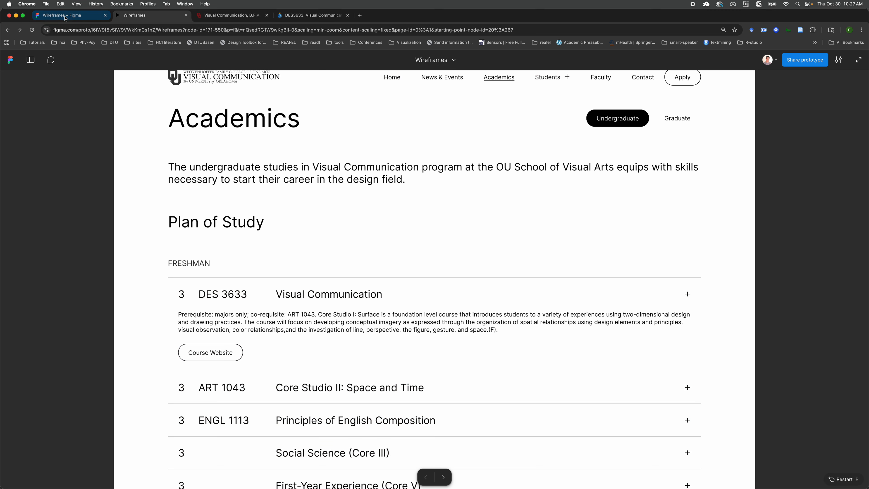
# Step: In the design file, duplicate the FRESHMAN year plan section and retitle the copy JUNIOR
pyautogui.click(65, 17)
pyautogui.press('Escape')
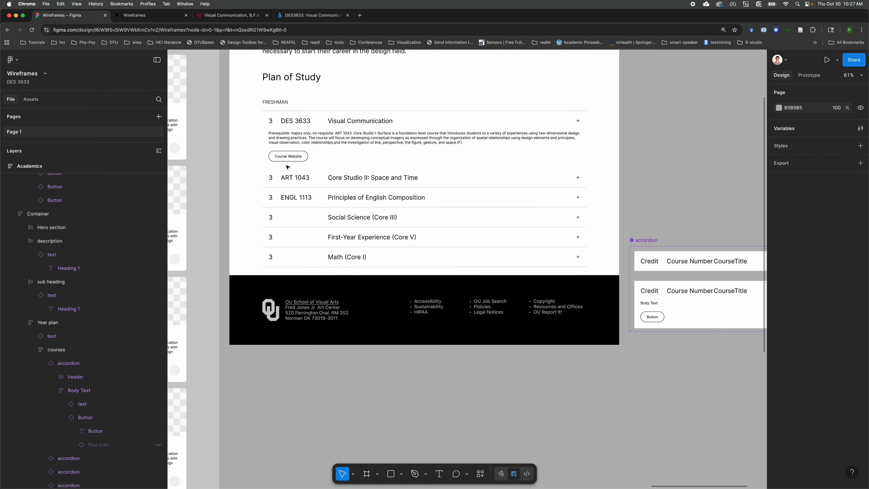
pyautogui.hscroll(-2, 294, 137)
pyautogui.click(309, 102)
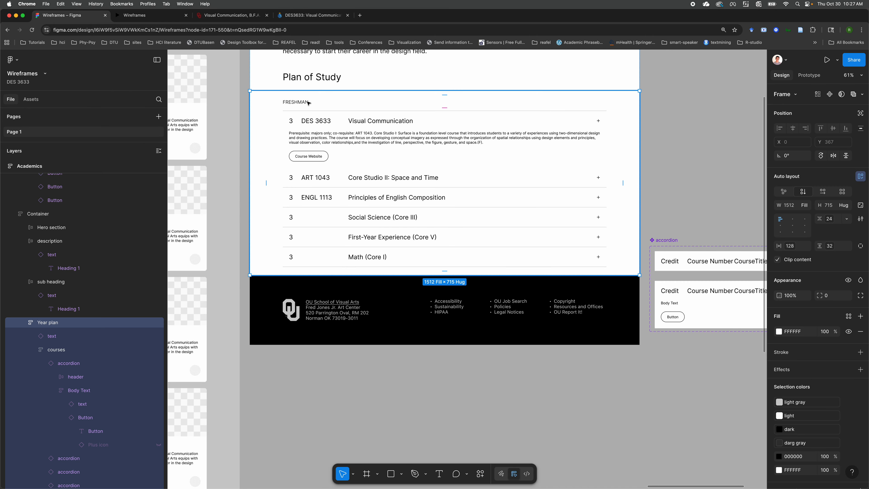
pyautogui.press('super+d')
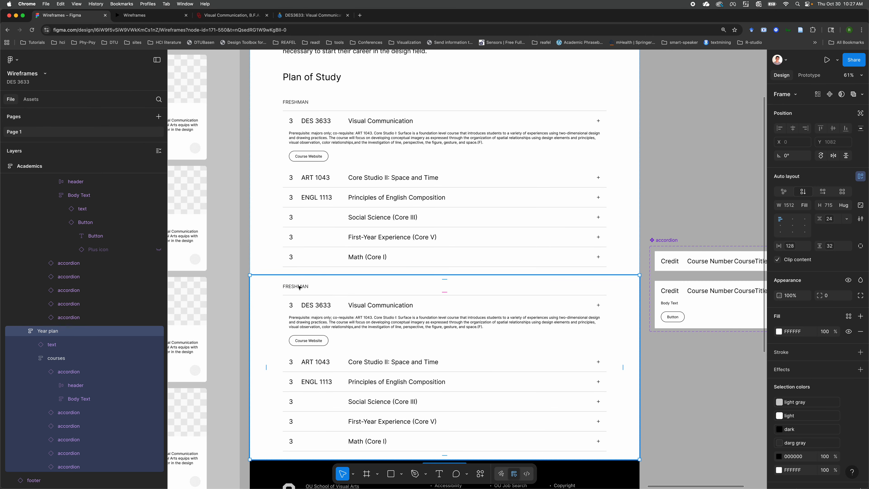
pyautogui.doubleClick(299, 287)
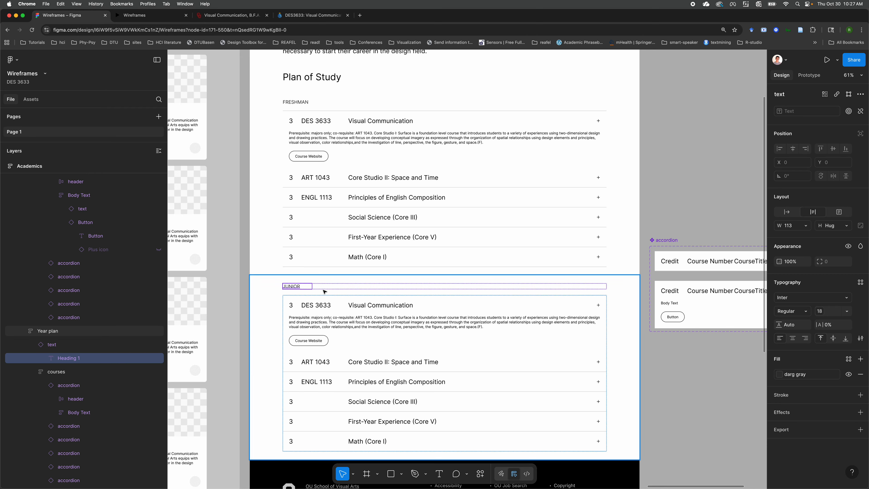
pyautogui.press('Escape')
# Step: Duplicate the JUNIOR year plan section directly below itself on the Academics page
pyautogui.click(273, 294)
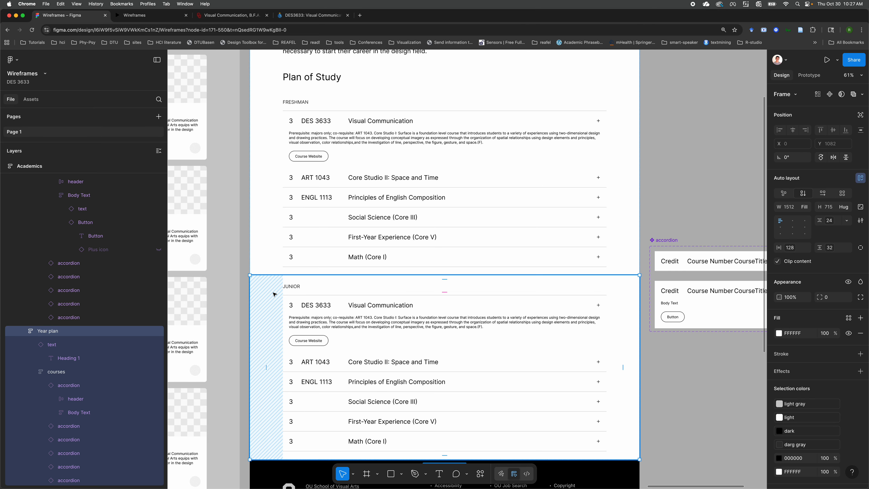
pyautogui.press('super+d')
pyautogui.scroll(-5, 273, 294)
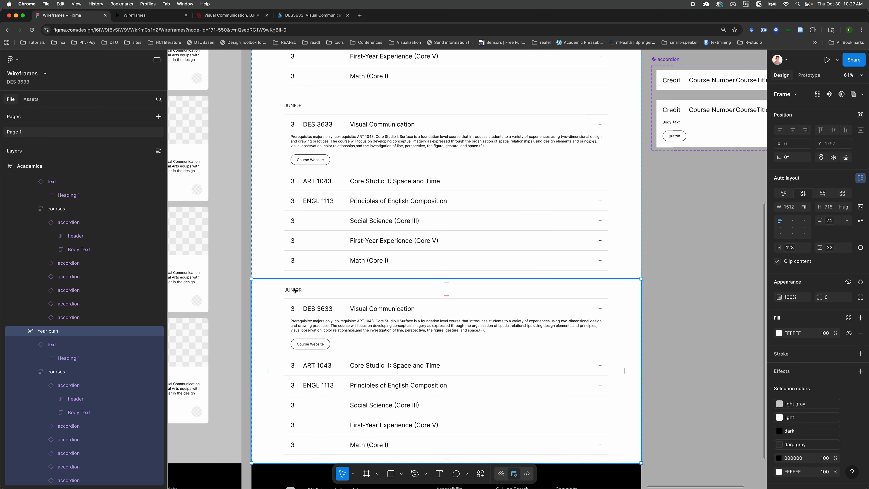
# Step: Retitle the lowest year plan section SOPHOMORE and set its heading text's width to Fill
pyautogui.doubleClick(295, 290)
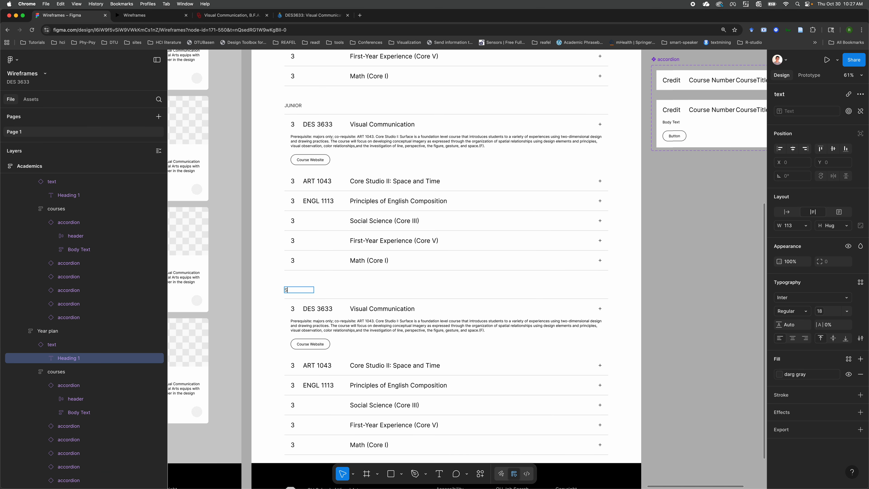
pyautogui.write('SOPHOMORE')
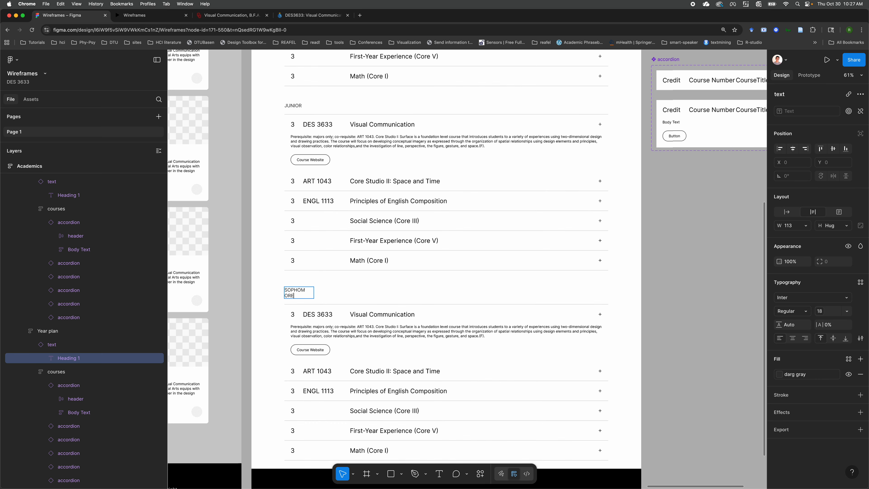
pyautogui.press('Escape')
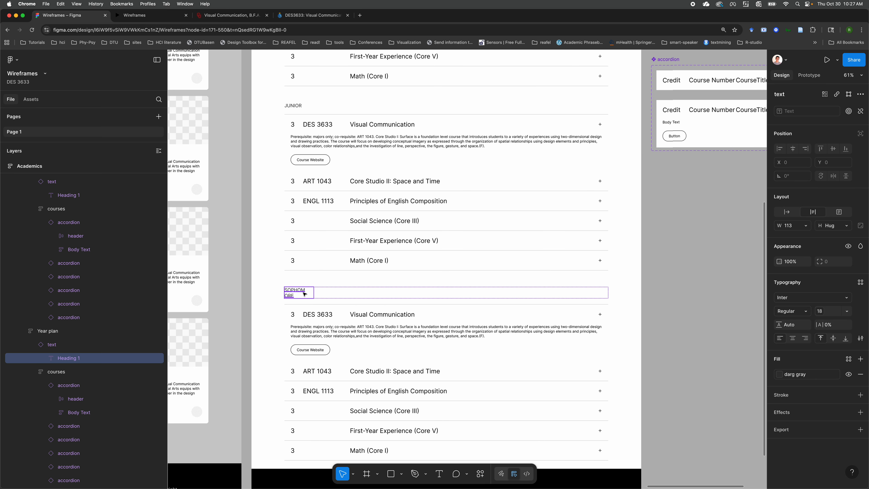
pyautogui.click(801, 225)
pyautogui.click(794, 248)
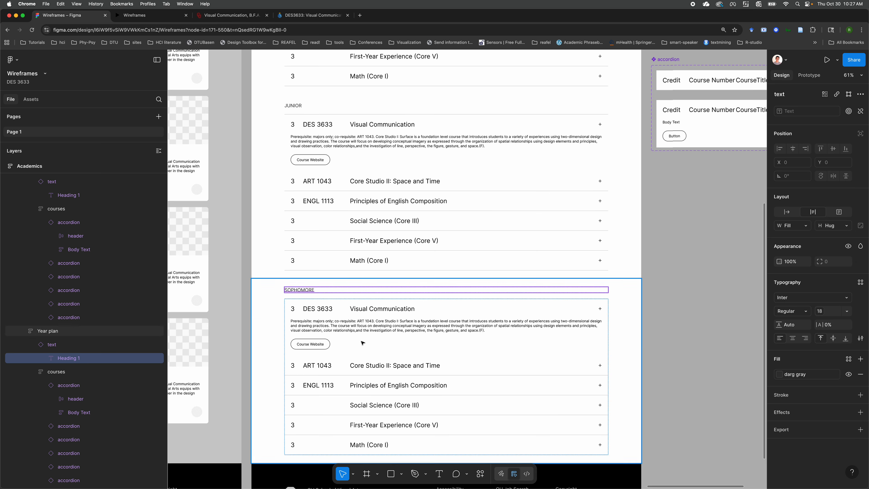
# Step: Duplicate the SOPHOMORE year plan section and retitle the copy SENIOR
pyautogui.click(254, 325)
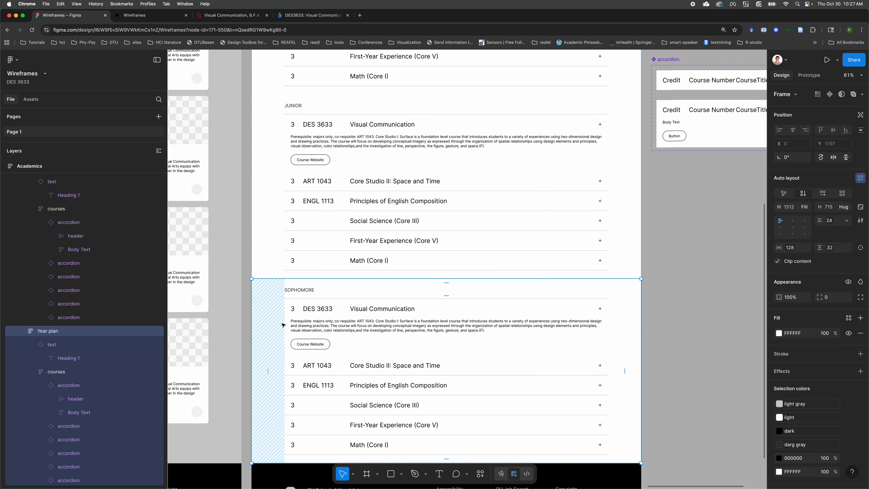
pyautogui.hotkey('ctrl', 'd')
pyautogui.scroll(-10, 282, 325)
pyautogui.scroll(8, 282, 324)
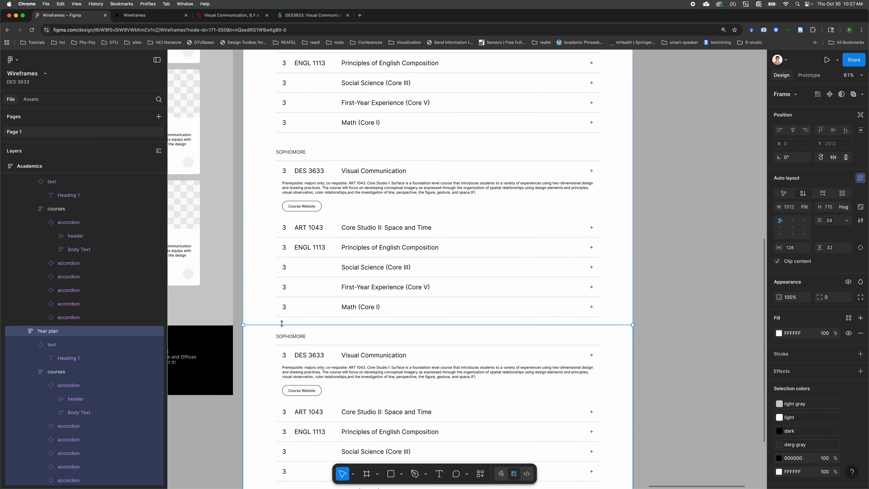
pyautogui.click(300, 338)
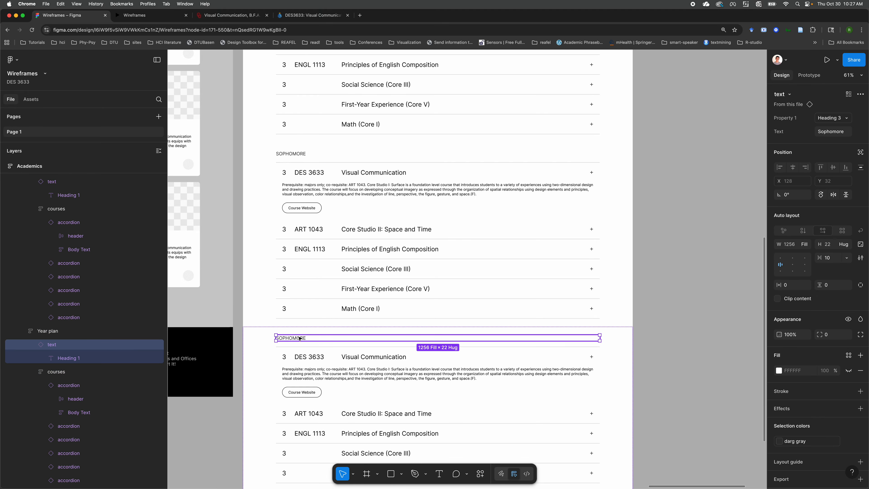
pyautogui.doubleClick(300, 339)
pyautogui.doubleClick(298, 338)
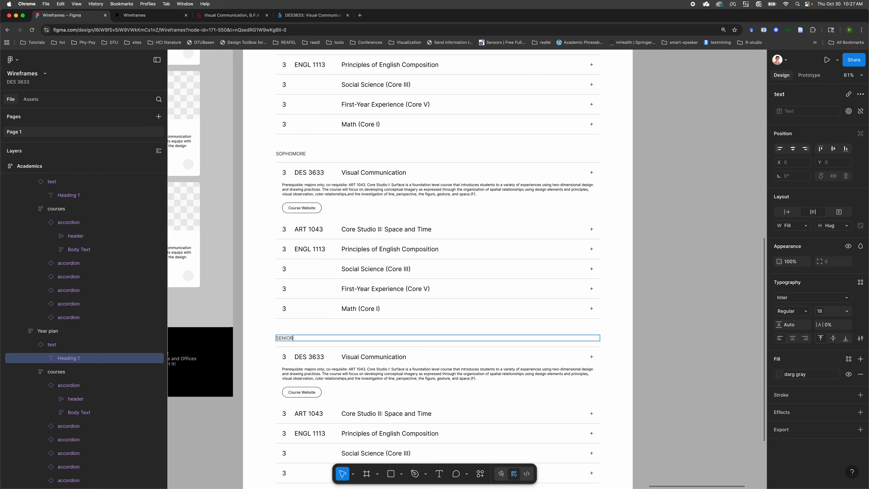
pyautogui.click(666, 271)
pyautogui.scroll(-4, 635, 253)
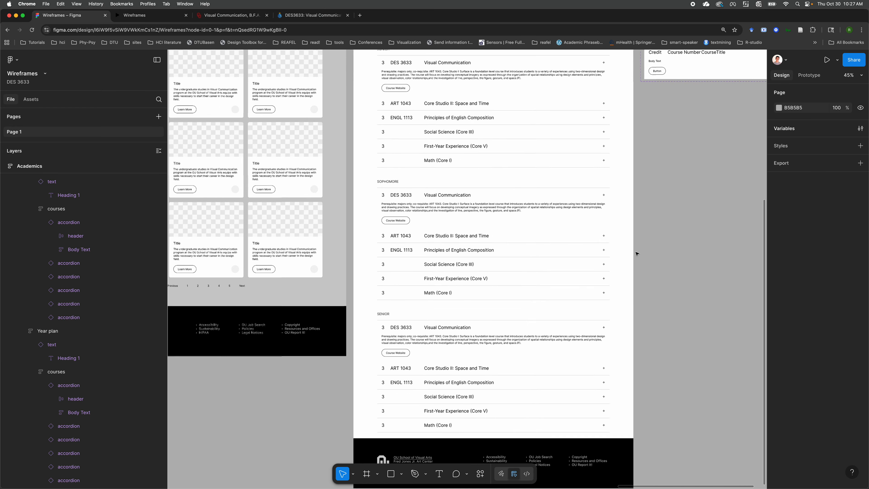
# Step: Test the prototype's year sections by collapsing the DES 3633 row under each year heading
pyautogui.click(162, 15)
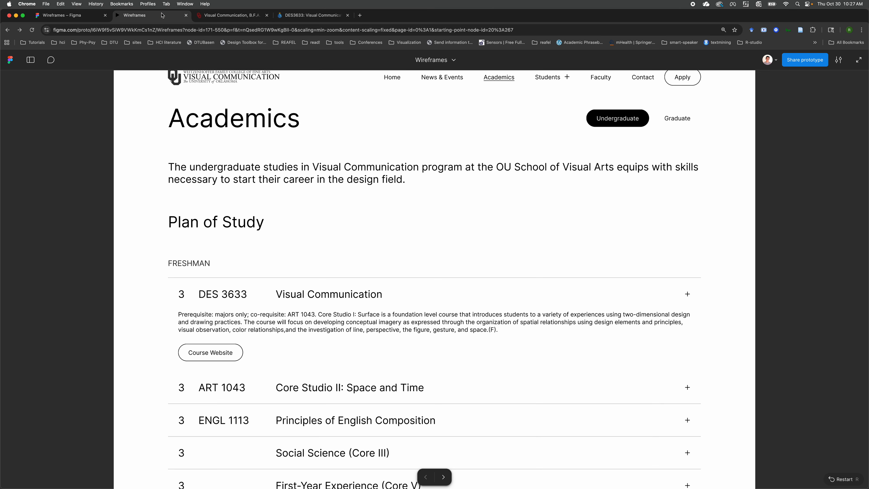
pyautogui.scroll(-1, 199, 266)
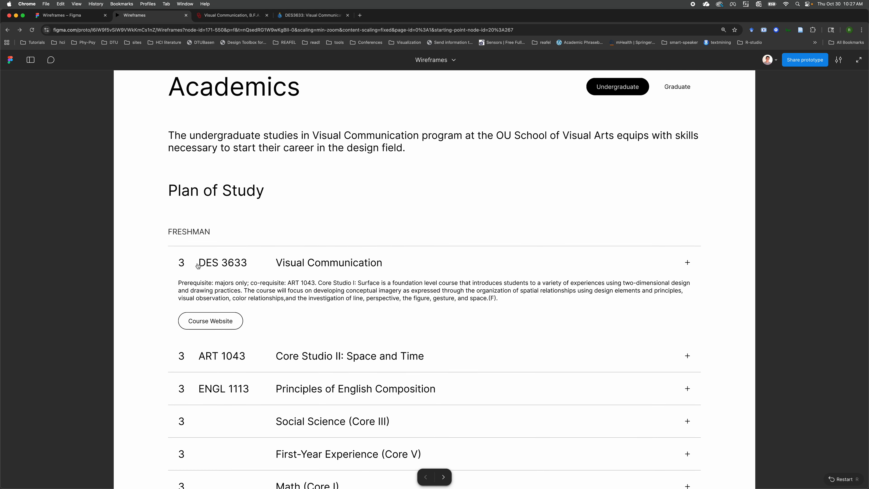
pyautogui.click(173, 236)
pyautogui.scroll(-4, 174, 236)
pyautogui.click(212, 135)
pyautogui.scroll(-4, 191, 250)
pyautogui.click(220, 242)
pyautogui.scroll(-1, 219, 243)
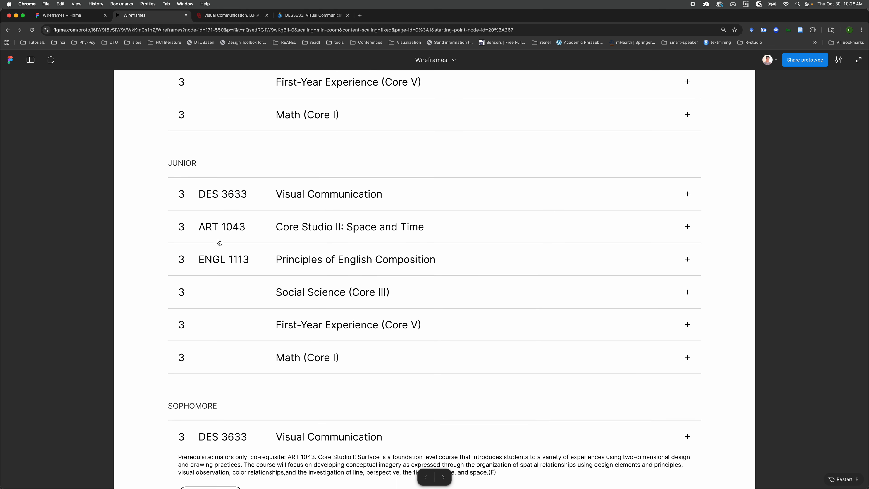
pyautogui.scroll(-2, 196, 338)
pyautogui.scroll(-4, 189, 385)
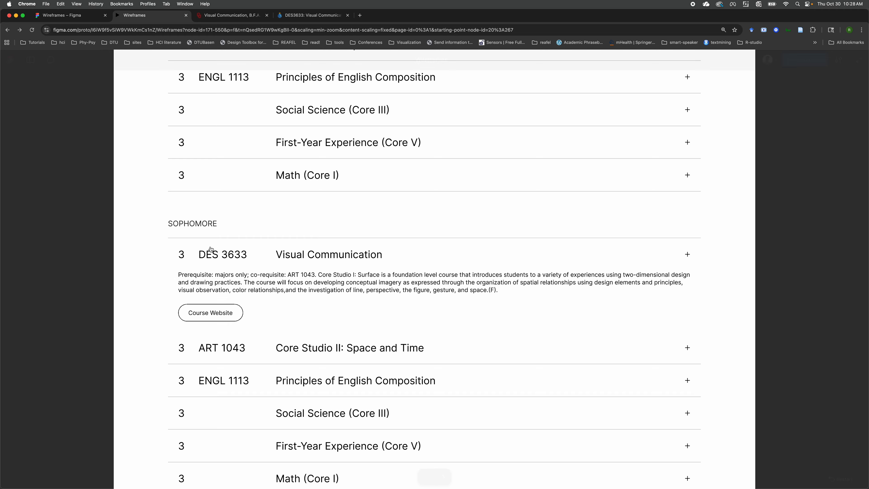
pyautogui.click(206, 257)
pyautogui.scroll(-5, 190, 315)
pyautogui.scroll(3, 191, 314)
pyautogui.click(203, 264)
# Step: Examine the collapsed course lists and the page header while scrolling the Academics prototype
pyautogui.scroll(15, 214, 266)
pyautogui.scroll(-10, 215, 266)
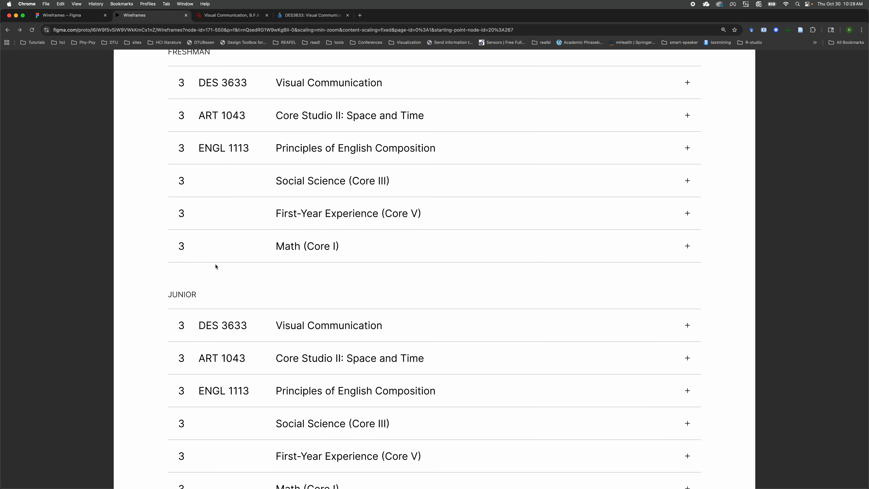
pyautogui.scroll(10, 214, 267)
pyautogui.scroll(-3, 215, 267)
pyautogui.scroll(-5, 215, 266)
pyautogui.scroll(8, 215, 267)
pyautogui.scroll(1, 216, 266)
pyautogui.scroll(-2, 215, 266)
pyautogui.scroll(2, 216, 267)
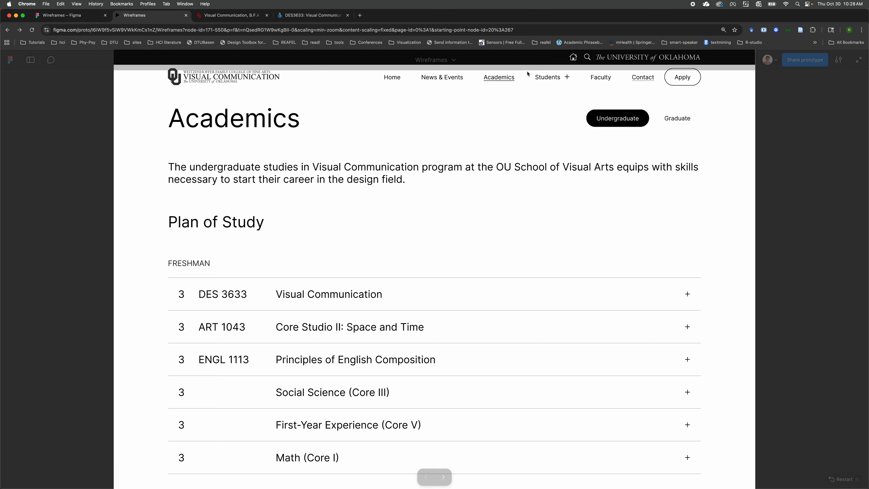
# Step: In the design file, set the Academics nav bar's scroll position to Sticky (stop at top edge)
pyautogui.click(59, 15)
pyautogui.scroll(10, 273, 56)
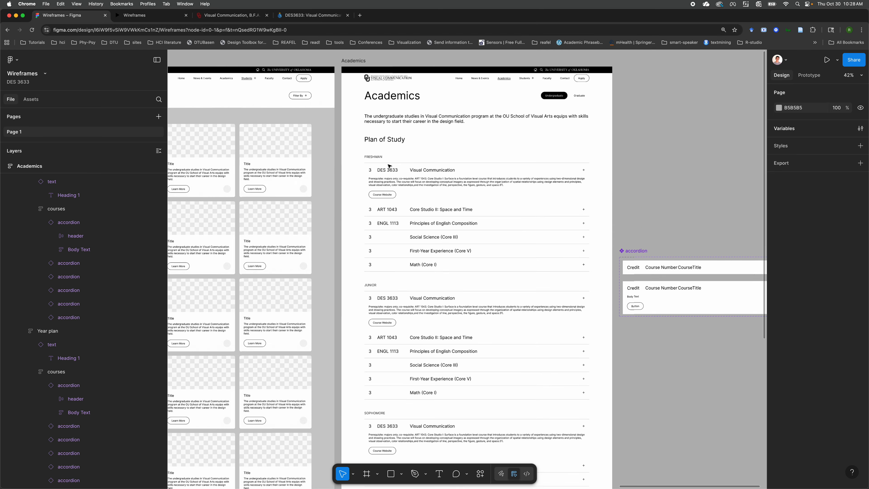
pyautogui.click(424, 185)
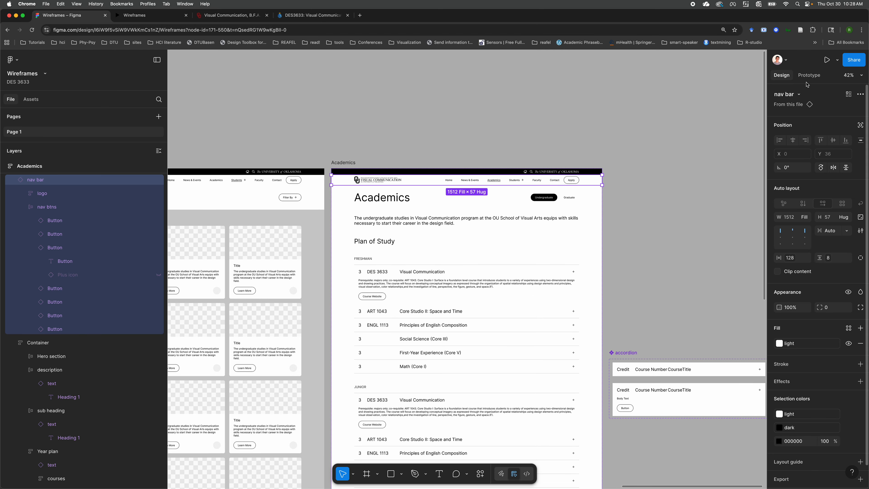
pyautogui.click(809, 76)
pyautogui.click(845, 150)
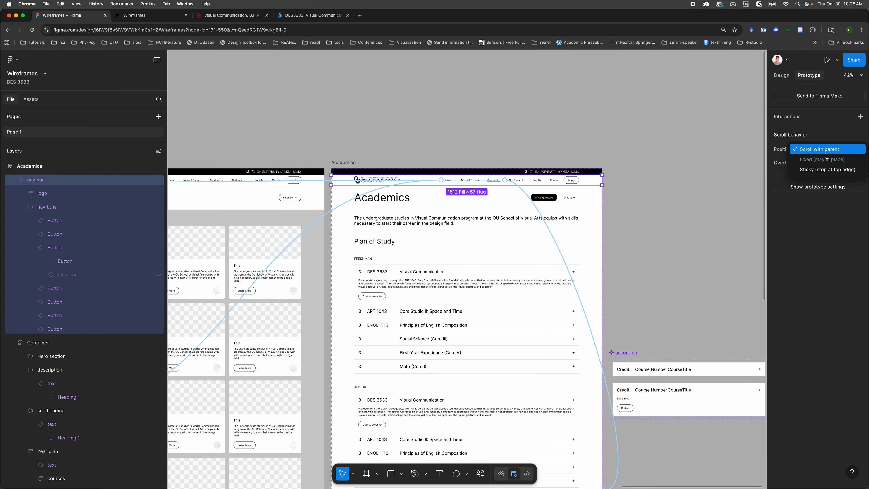
pyautogui.click(828, 169)
pyautogui.click(719, 149)
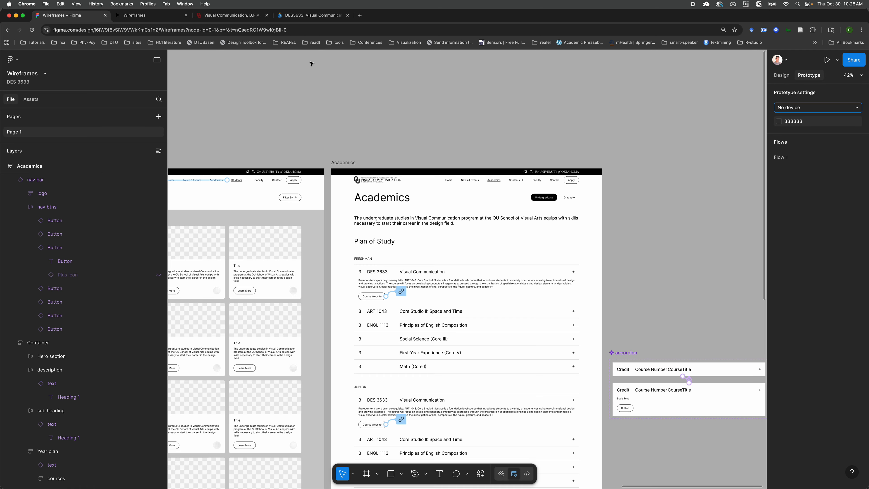
# Step: Check in the prototype how the sticky nav bar overlaps the Academics page content during scrolling
pyautogui.scroll(-8, 251, 188)
pyautogui.scroll(8, 251, 189)
pyautogui.scroll(-5, 252, 188)
pyautogui.scroll(6, 251, 189)
pyautogui.scroll(-3, 252, 188)
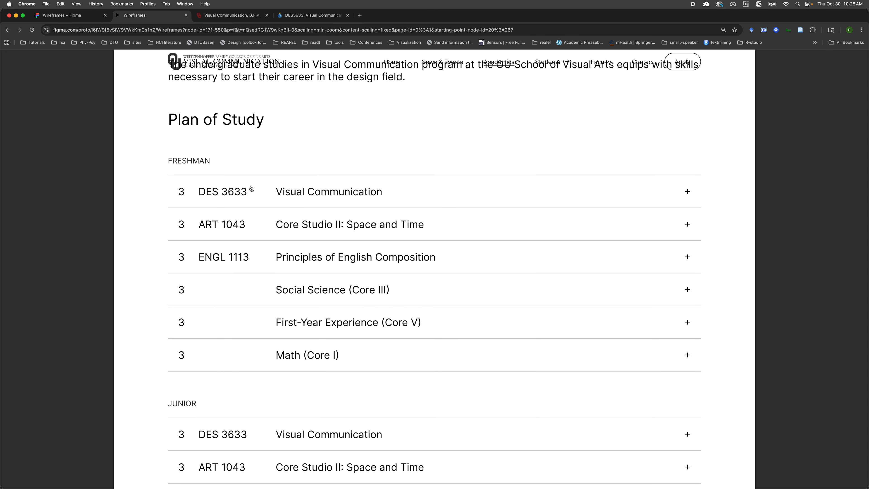
pyautogui.scroll(4, 251, 188)
# Step: Set the Academics frame's canvas stacking to First on top in its auto layout settings
pyautogui.click(63, 17)
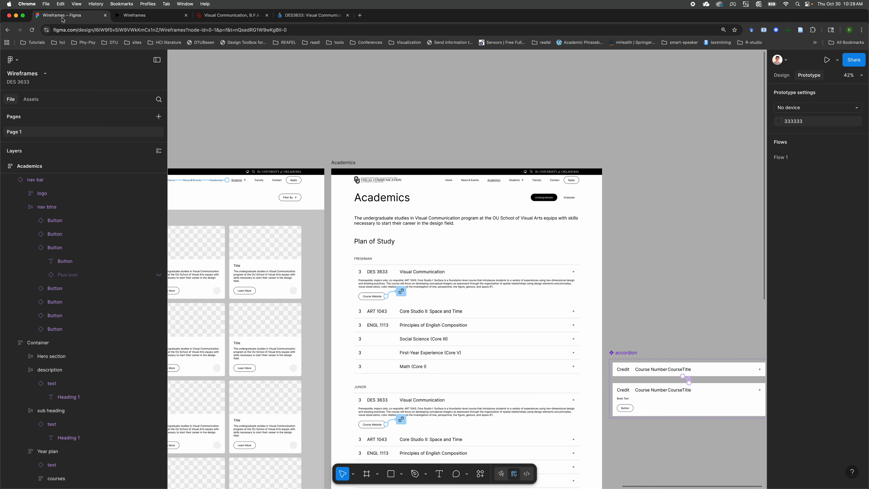
pyautogui.click(342, 162)
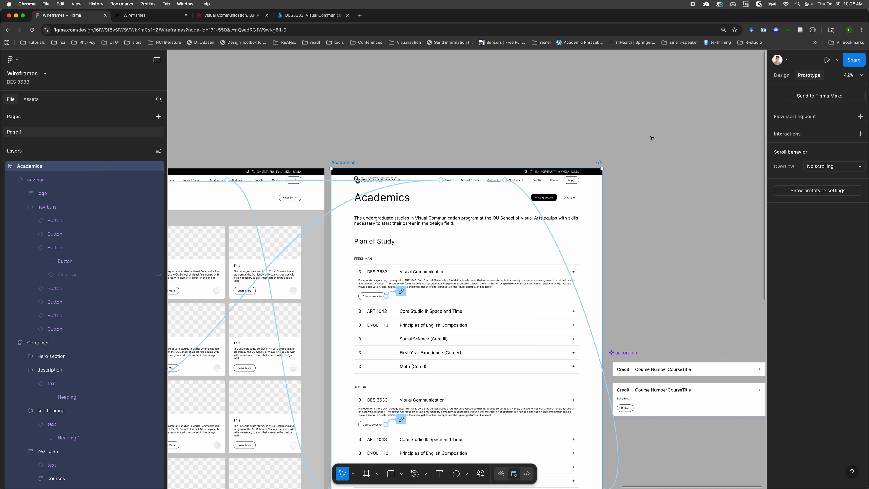
pyautogui.click(783, 75)
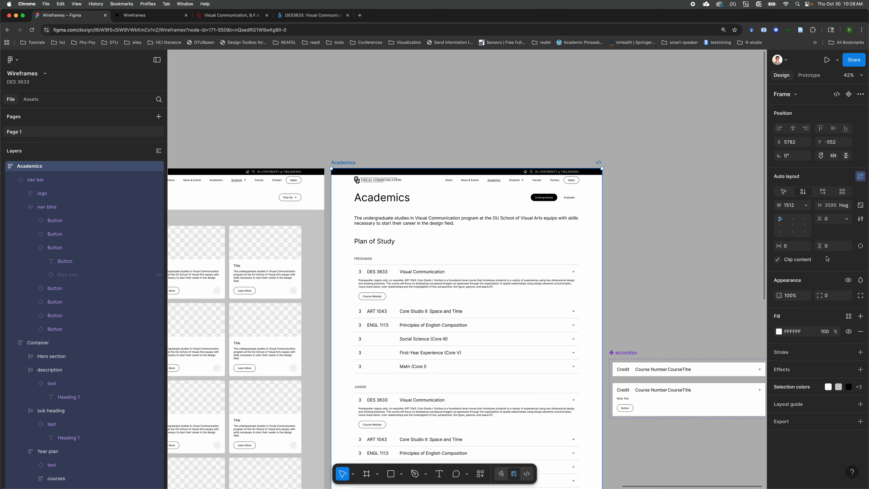
pyautogui.click(862, 221)
pyautogui.click(753, 306)
pyautogui.click(732, 296)
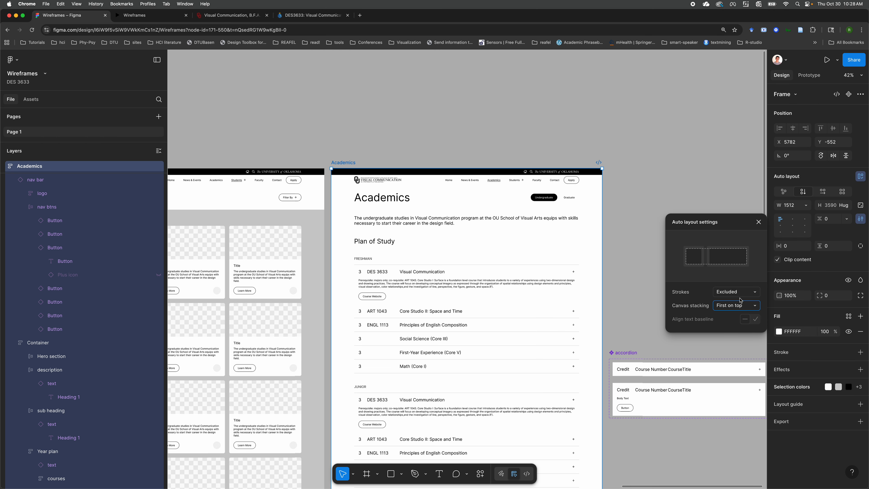
pyautogui.click(437, 165)
# Step: Check the nav bar's stacking over the scrolling content in the prototype and expand the FRESHMAN section's DES 3633 row
pyautogui.click(145, 16)
pyautogui.scroll(-4, 345, 269)
pyautogui.scroll(4, 345, 269)
pyautogui.scroll(-2, 345, 270)
pyautogui.scroll(-3, 345, 269)
pyautogui.scroll(4, 344, 269)
pyautogui.scroll(-4, 345, 269)
pyautogui.scroll(-3, 345, 269)
pyautogui.scroll(5, 345, 269)
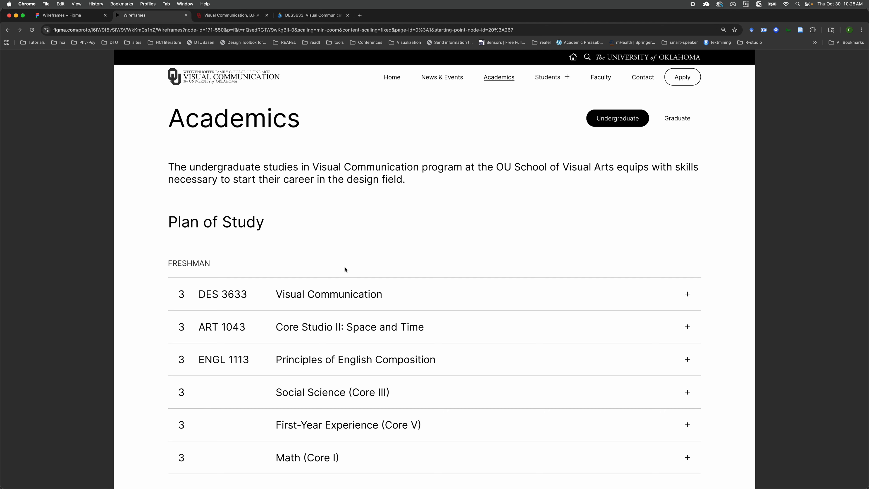
pyautogui.scroll(-2, 345, 269)
pyautogui.click(316, 229)
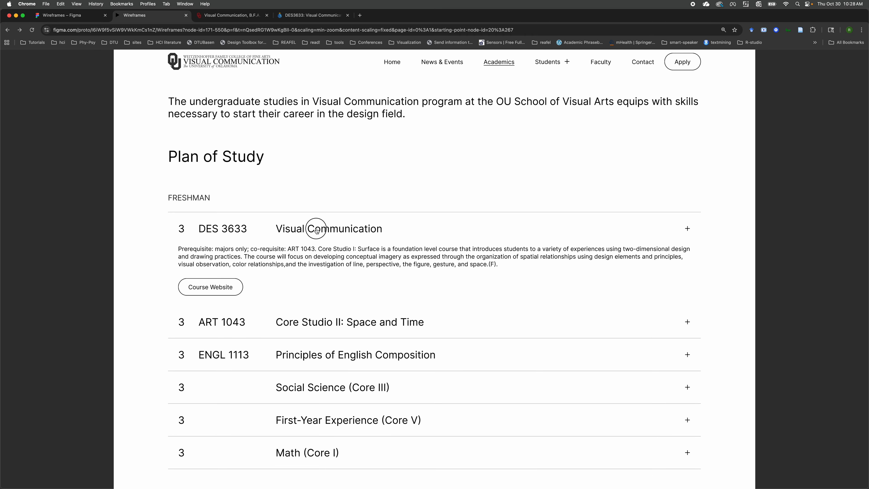
# Step: Test expanding and collapsing the Visual Communication and Core Studio II rows of the FRESHMAN section in the prototype
pyautogui.click(316, 229)
pyautogui.scroll(1, 363, 235)
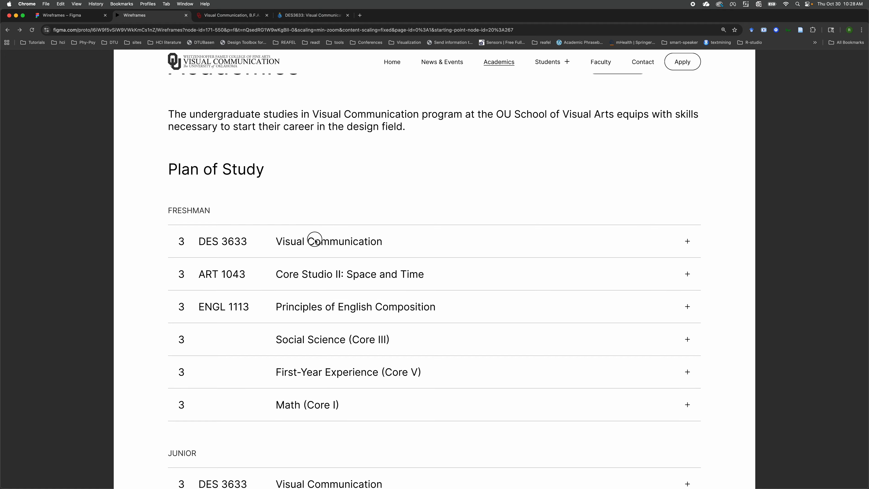
pyautogui.click(307, 244)
pyautogui.click(307, 244)
pyautogui.click(291, 278)
pyautogui.click(291, 277)
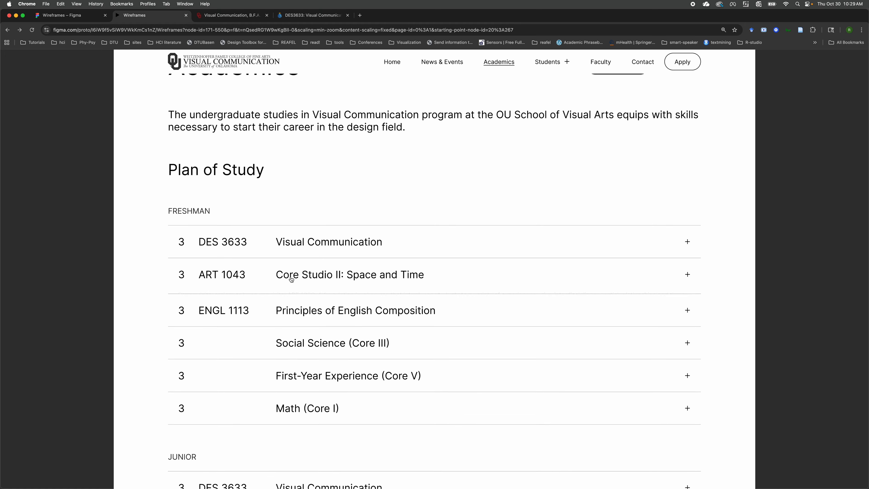
pyautogui.scroll(-3, 291, 277)
pyautogui.click(291, 267)
pyautogui.click(291, 266)
# Step: Check the sticky nav bar while scrolling through the Academics prototype and try the JUNIOR section's DES 3633 row
pyautogui.click(113, 288)
pyautogui.scroll(-5, 112, 291)
pyautogui.scroll(-2, 112, 292)
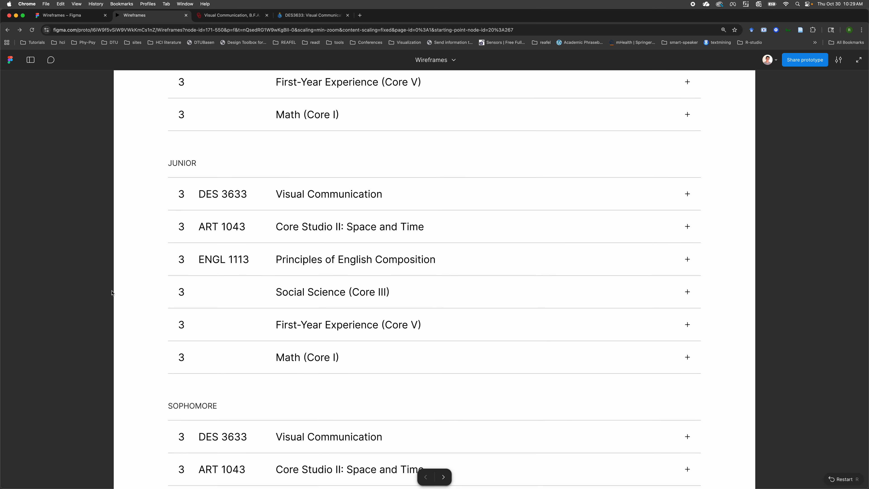
pyautogui.scroll(1, 112, 292)
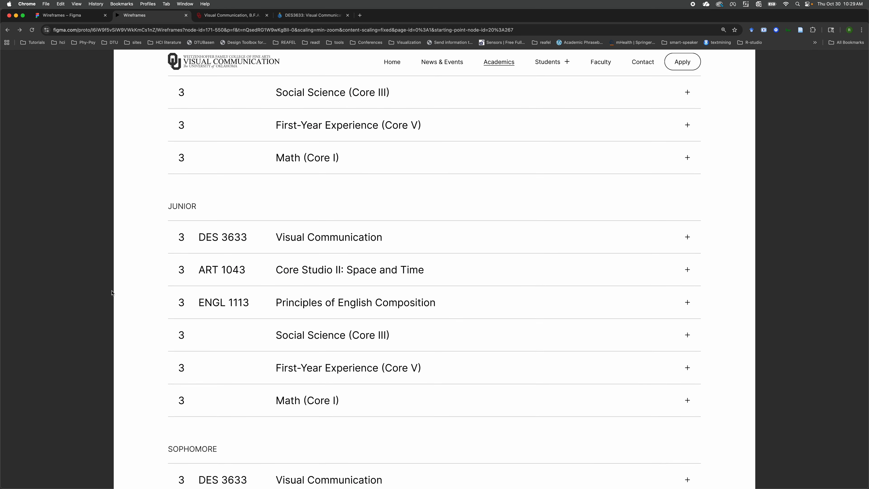
pyautogui.click(228, 240)
pyautogui.click(219, 247)
pyautogui.scroll(8, 218, 248)
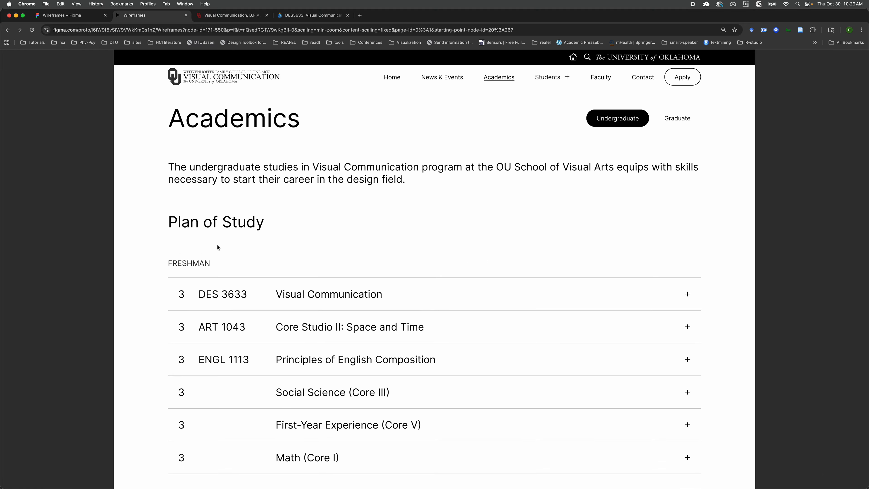
pyautogui.scroll(-1, 218, 248)
pyautogui.scroll(1, 219, 248)
pyautogui.scroll(-1, 219, 248)
pyautogui.scroll(1, 218, 247)
pyautogui.click(335, 165)
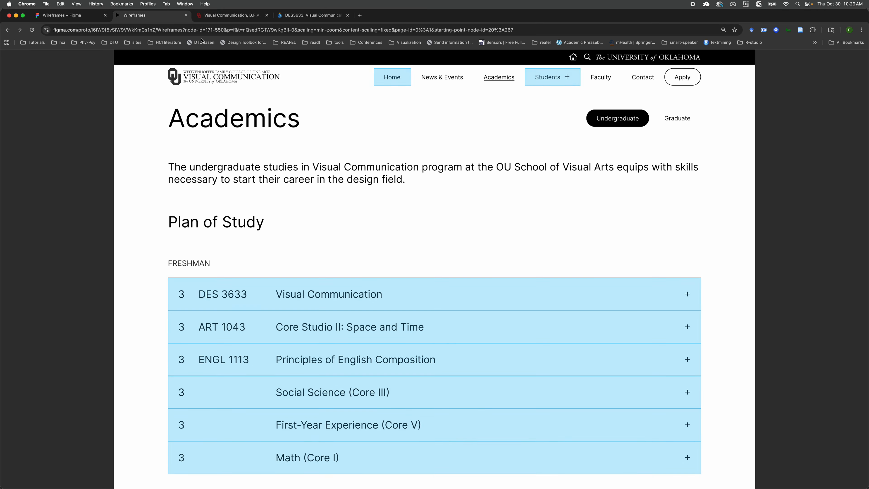
# Step: In the design file, move the accordion component set from beside the Academics frame to the area near the other components
pyautogui.click(82, 19)
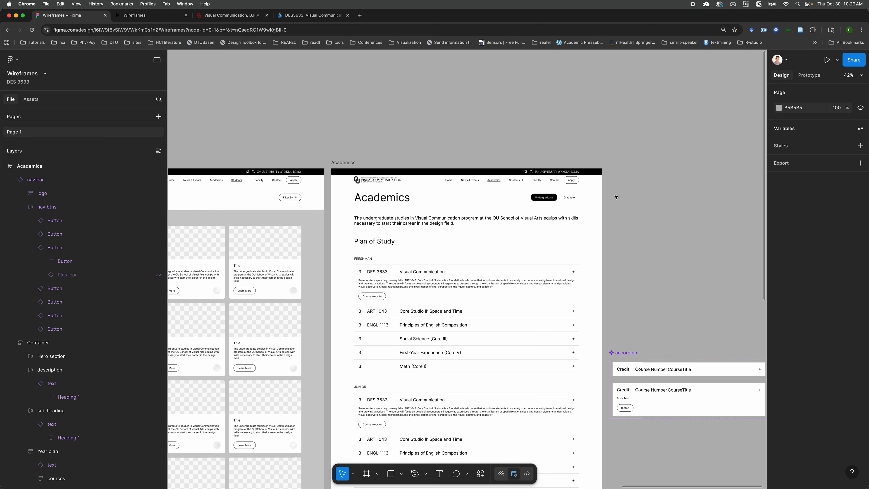
pyautogui.scroll(-10, 616, 197)
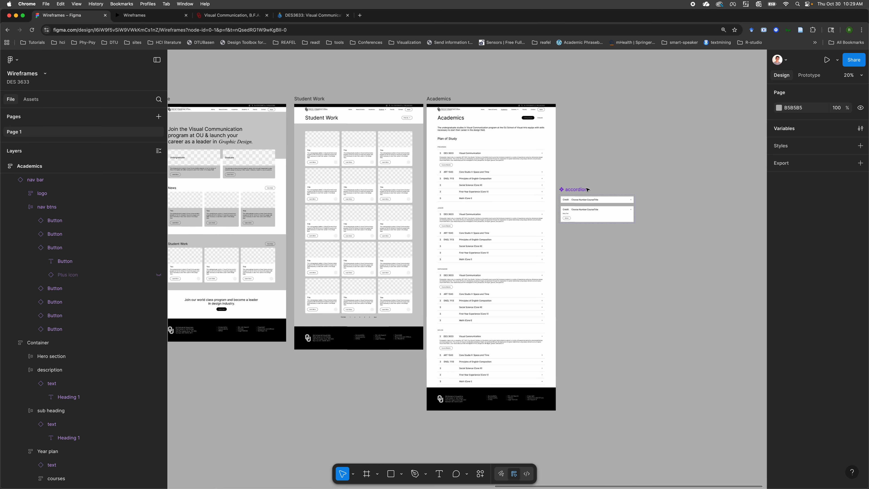
pyautogui.moveTo(583, 190); pyautogui.dragTo(328, 392)
pyautogui.scroll(-10, 401, 392)
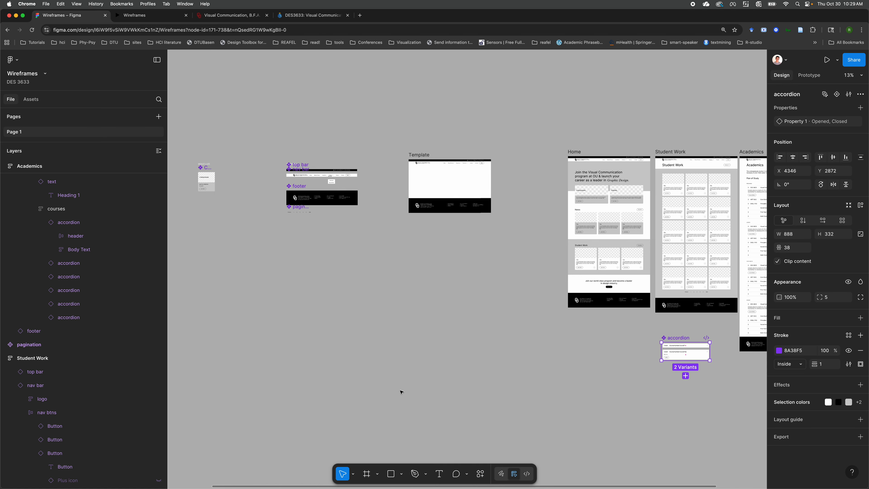
pyautogui.moveTo(581, 361); pyautogui.dragTo(403, 305)
pyautogui.scroll(8, 403, 308)
pyautogui.click(446, 307)
# Step: Duplicate the Academics frame beside the original
pyautogui.hscroll(10, 549, 324)
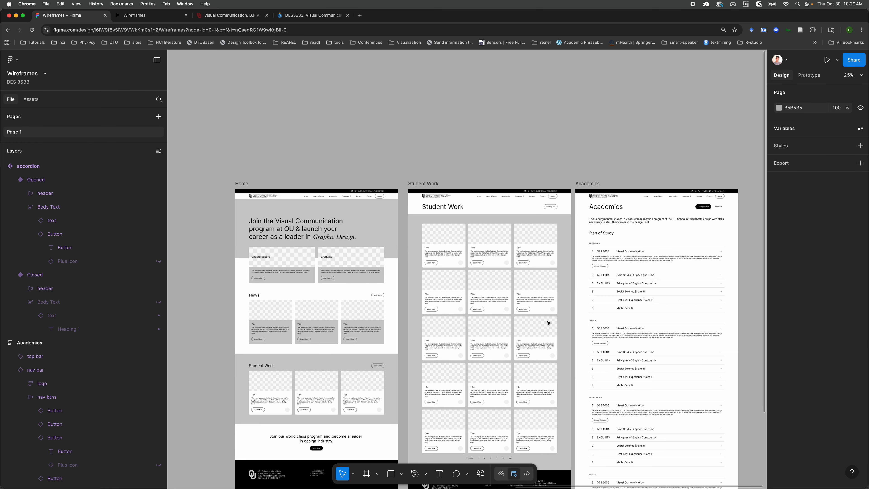
pyautogui.click(292, 190)
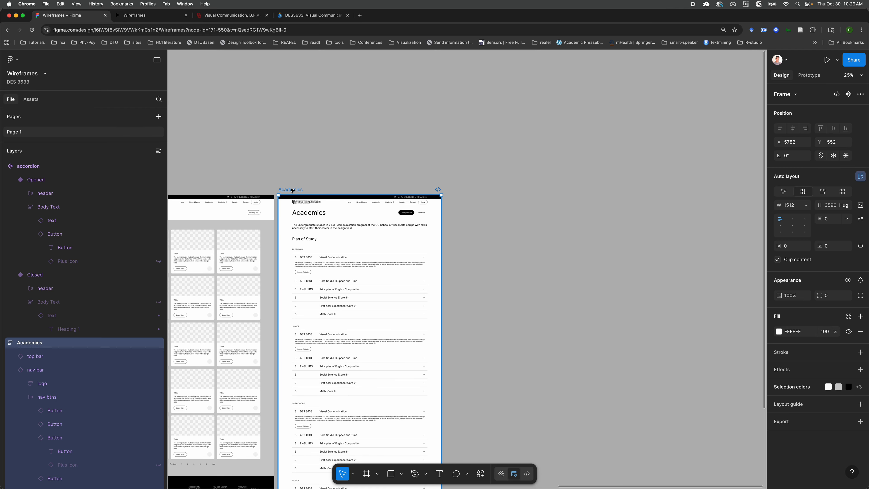
pyautogui.press('super+d')
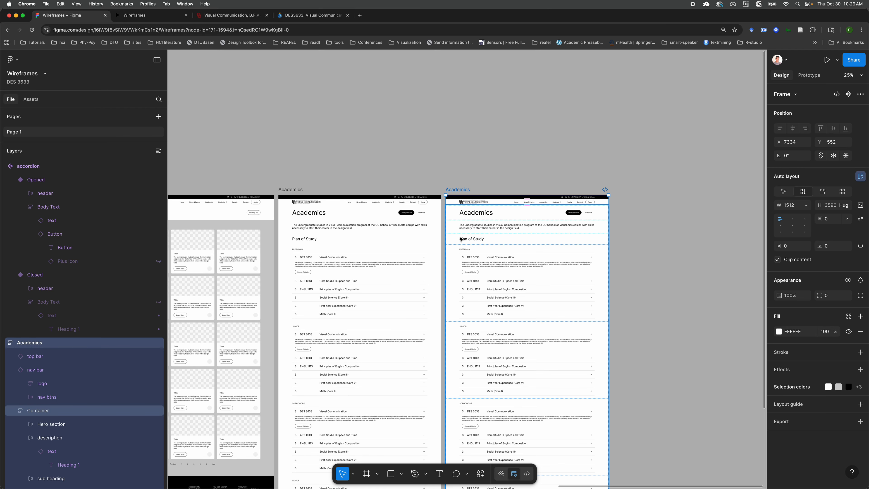
# Step: Switch the Graduate button in the duplicated Academics frame's hero section to the dark variant
pyautogui.scroll(5, 458, 238)
pyautogui.hscroll(4, 461, 239)
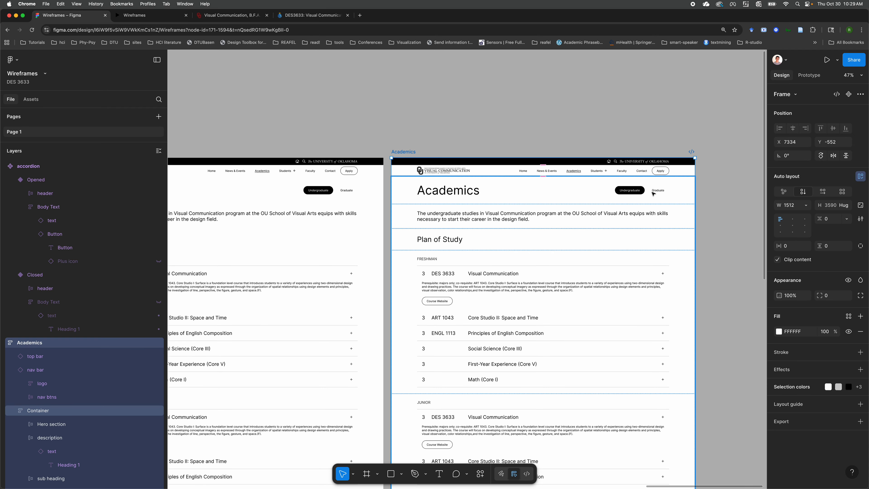
pyautogui.doubleClick(653, 194)
pyautogui.scroll(5, 652, 194)
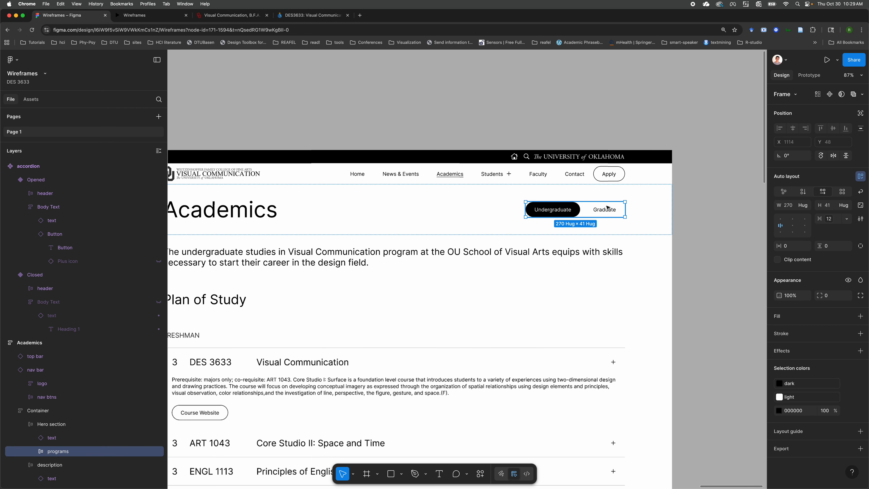
pyautogui.click(609, 208)
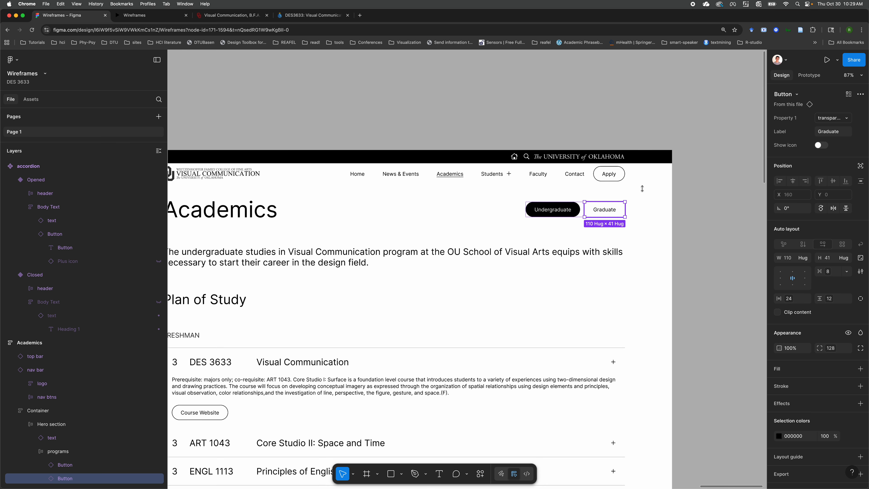
pyautogui.click(839, 118)
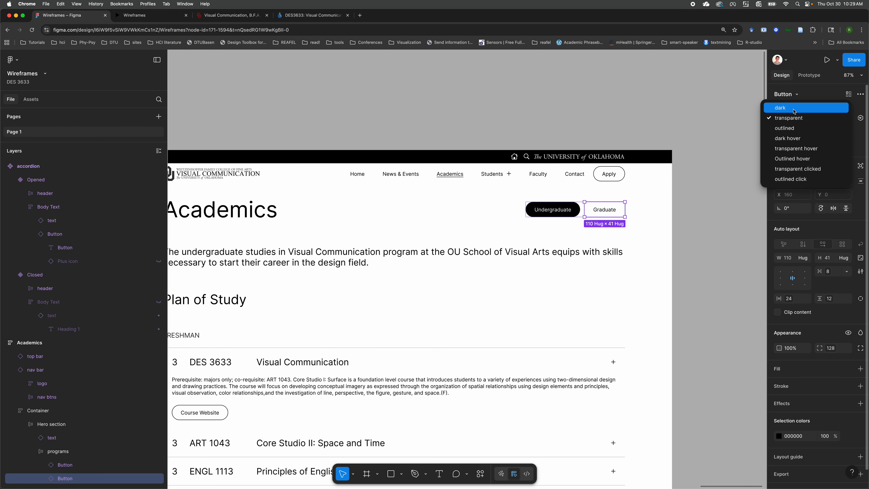
pyautogui.click(816, 108)
# Step: Switch the Undergraduate button in the duplicated Academics frame to the transparent variant
pyautogui.click(551, 215)
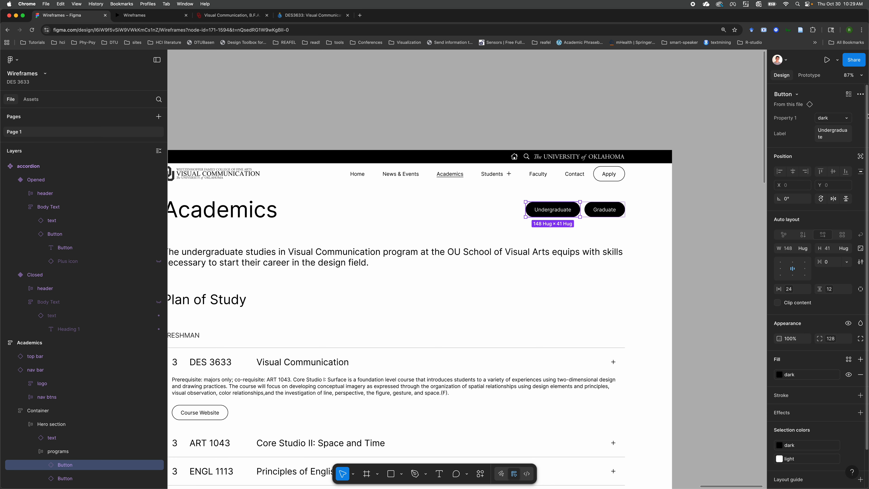
pyautogui.click(845, 122)
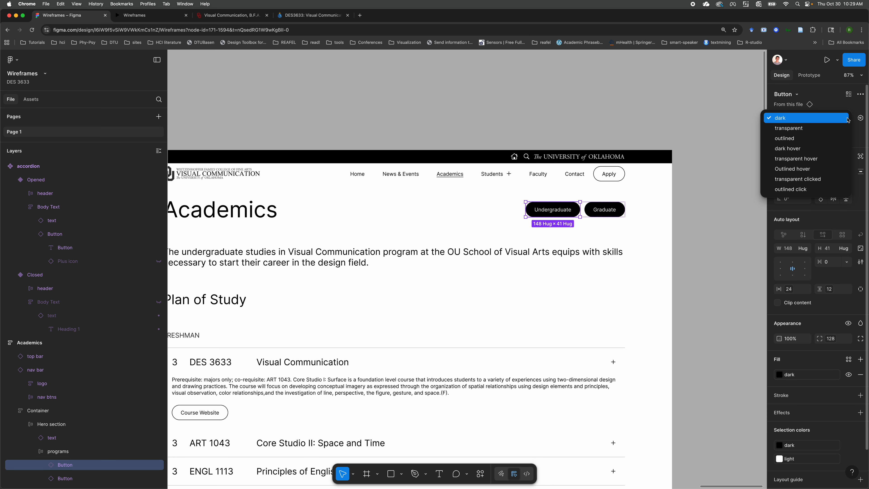
pyautogui.click(793, 138)
pyautogui.hscroll(-5, 697, 194)
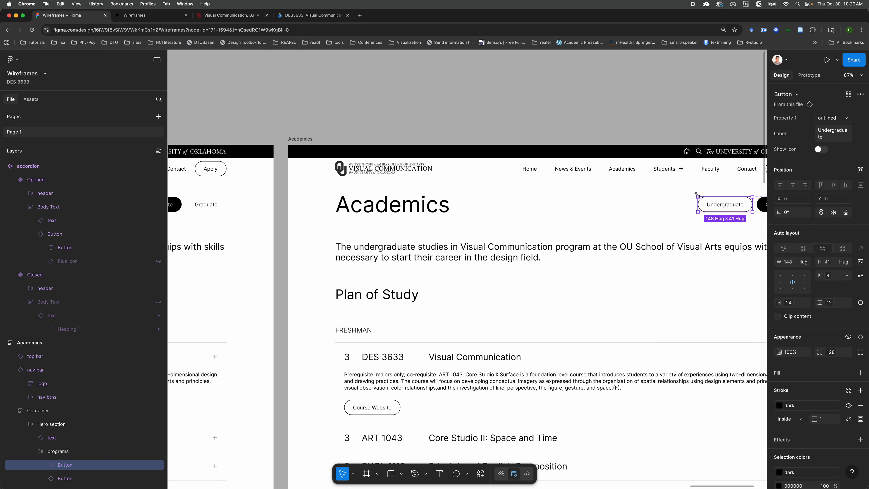
pyautogui.hscroll(10, 697, 194)
pyautogui.click(842, 119)
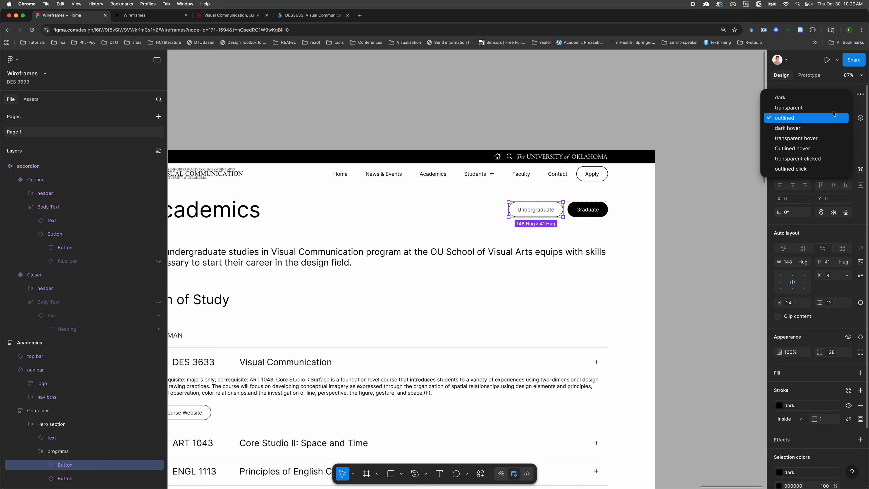
pyautogui.click(794, 105)
pyautogui.click(676, 109)
pyautogui.scroll(-5, 677, 109)
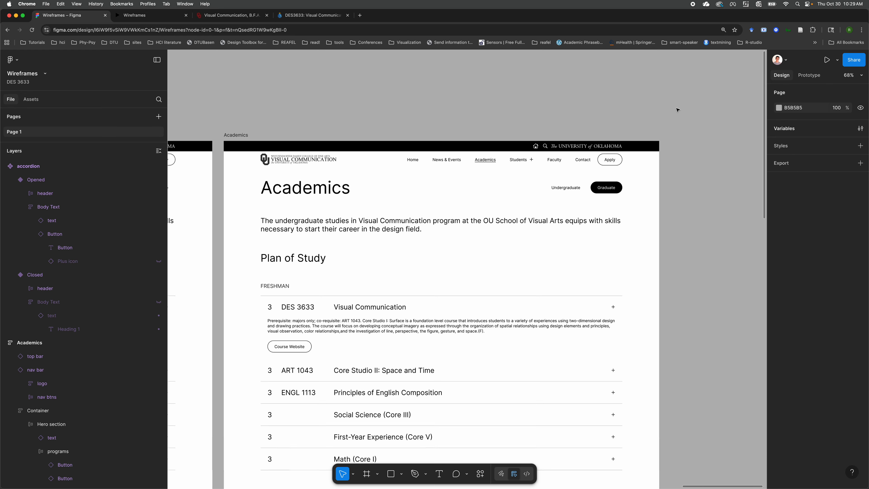
# Step: Examine the Graduate button's hover interaction on the original Academics frame and check how the button behaves in the prototype
pyautogui.hscroll(-8, 677, 109)
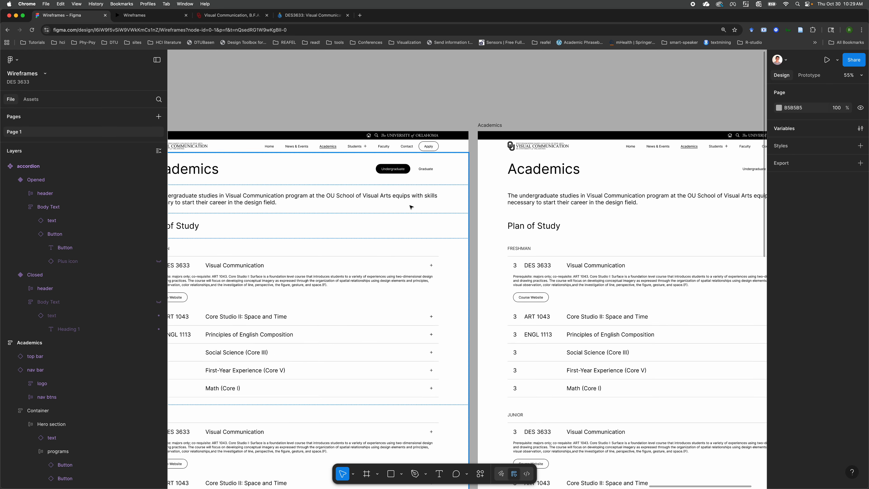
pyautogui.doubleClick(422, 171)
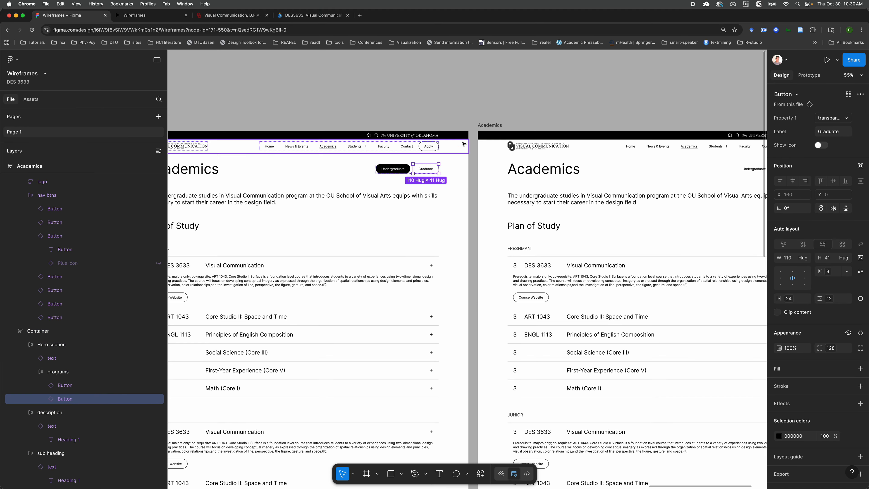
pyautogui.click(808, 75)
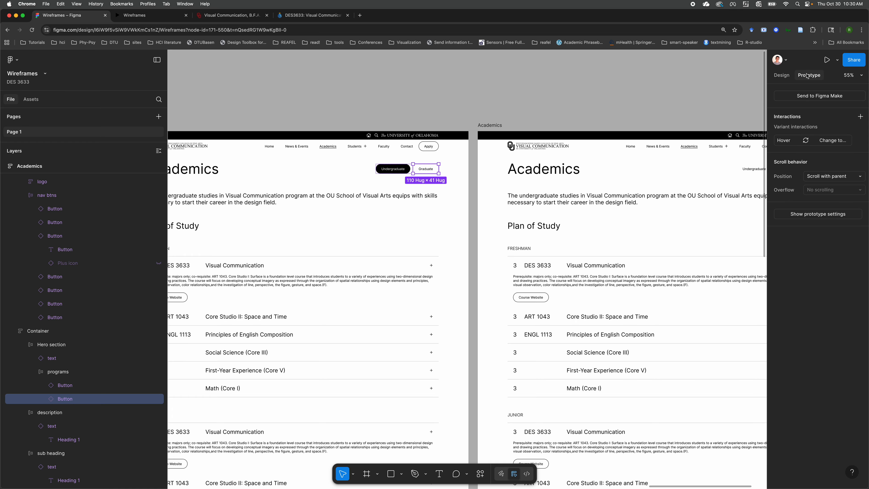
pyautogui.click(832, 141)
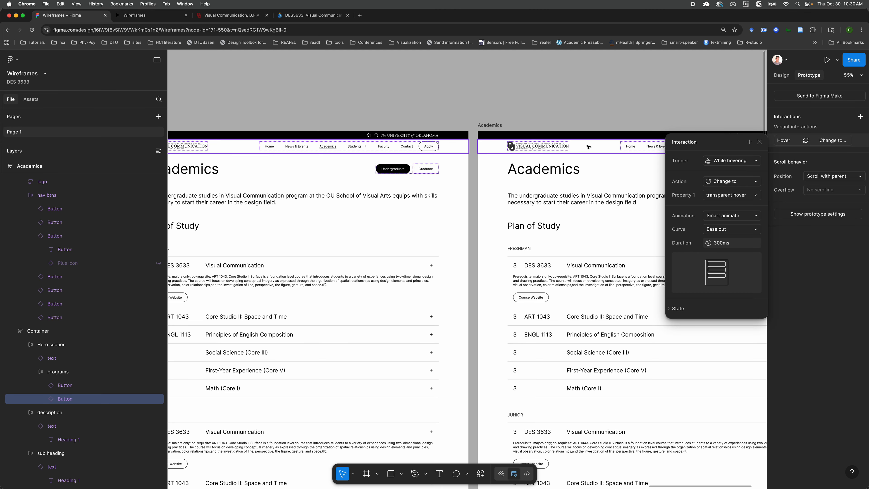
pyautogui.click(607, 91)
pyautogui.hscroll(-5, 606, 90)
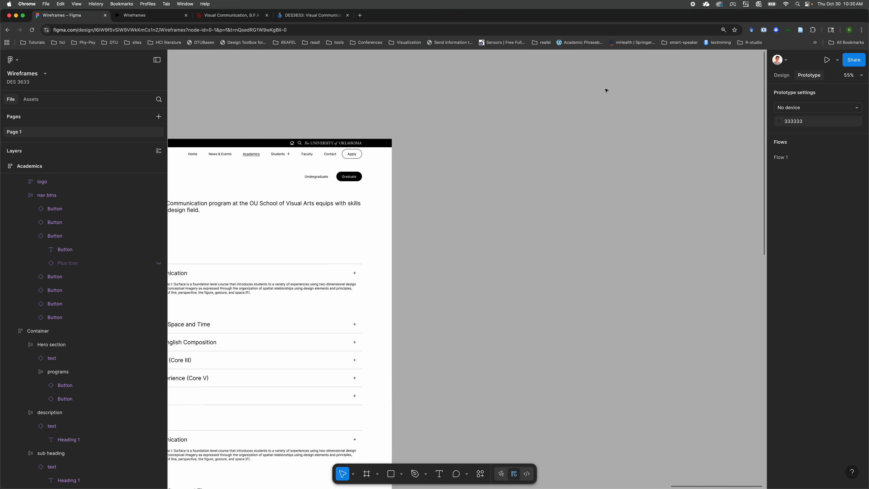
pyautogui.click(155, 20)
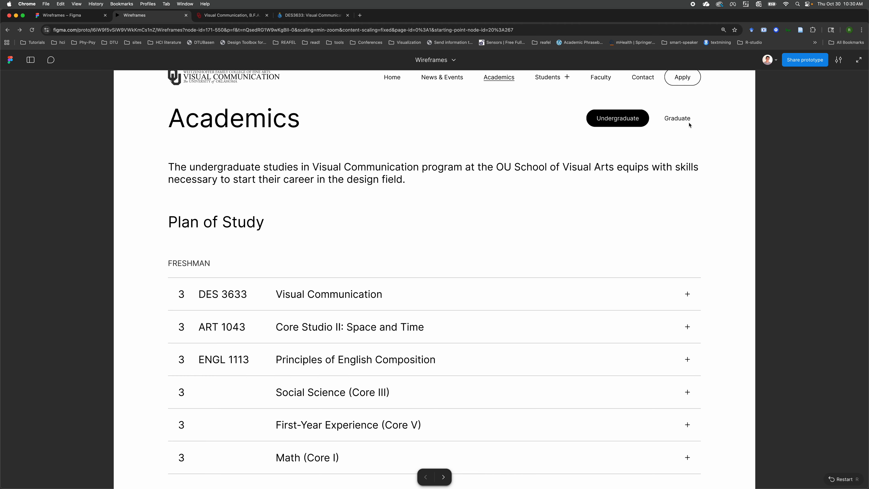
pyautogui.click(566, 176)
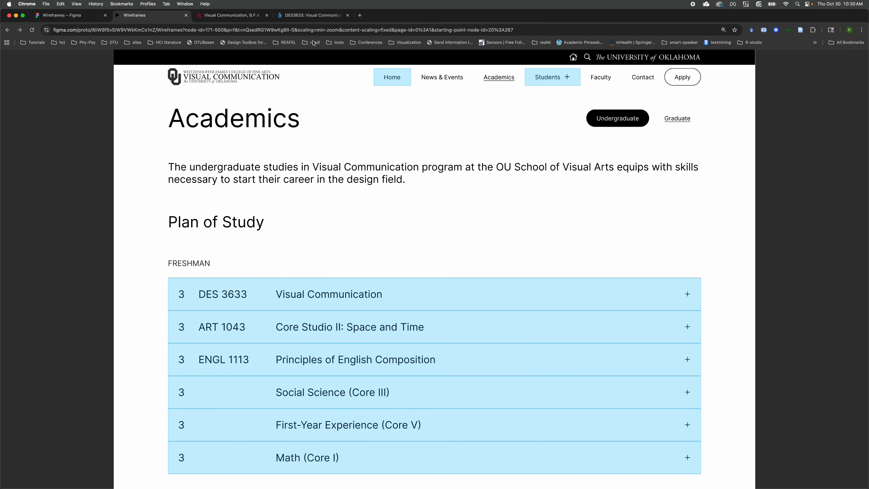
# Step: In the design file, link the original Academics frame's Graduate button to the duplicated Academics frame with a click interaction
pyautogui.click(90, 15)
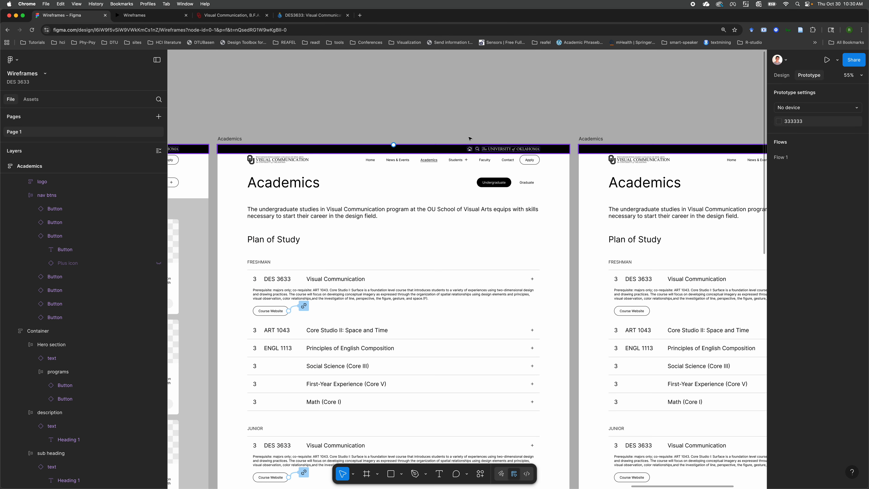
pyautogui.hscroll(2, 480, 132)
pyautogui.click(474, 172)
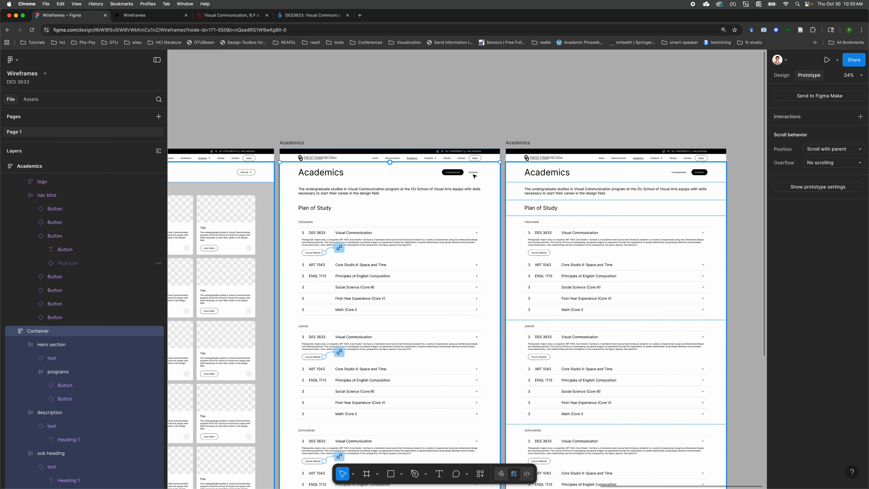
pyautogui.scroll(5, 474, 174)
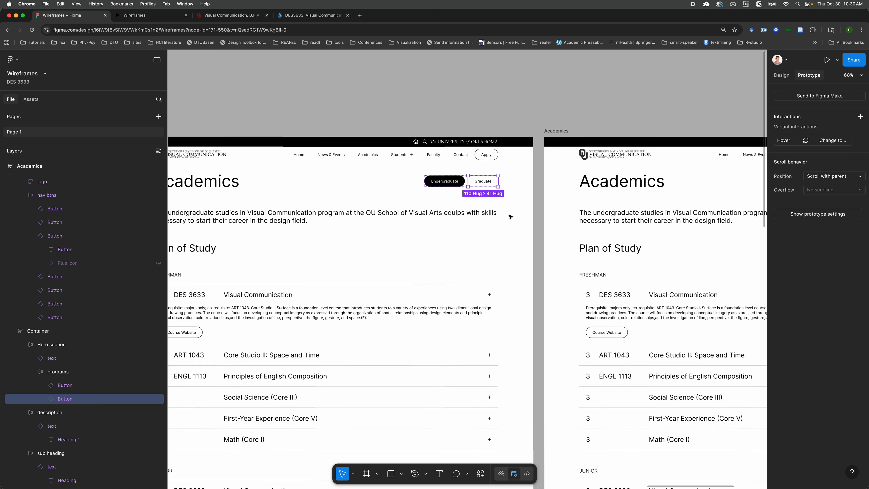
pyautogui.moveTo(500, 187); pyautogui.dragTo(577, 193)
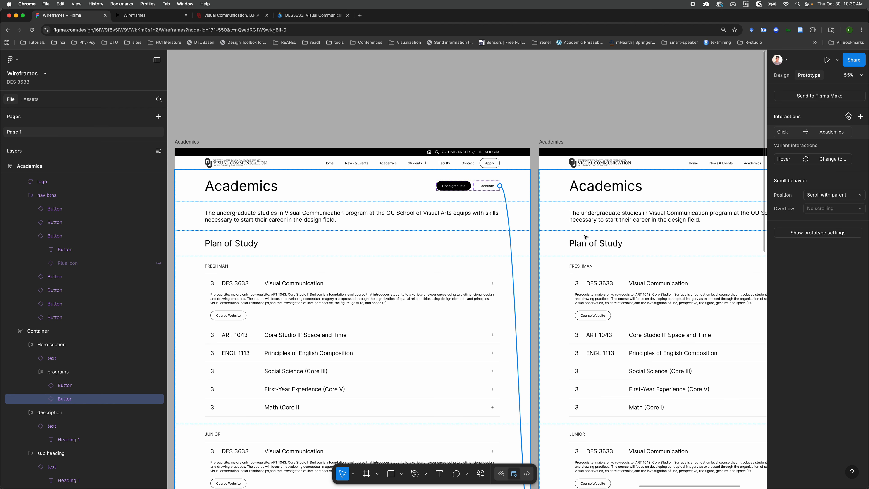
# Step: Rename the duplicated Academics frame as Academics Graduate
pyautogui.hscroll(2, 585, 237)
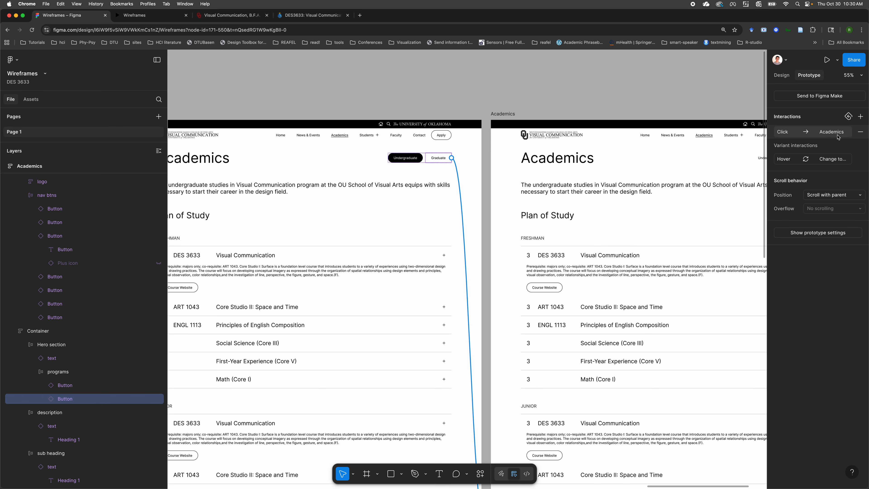
pyautogui.click(502, 114)
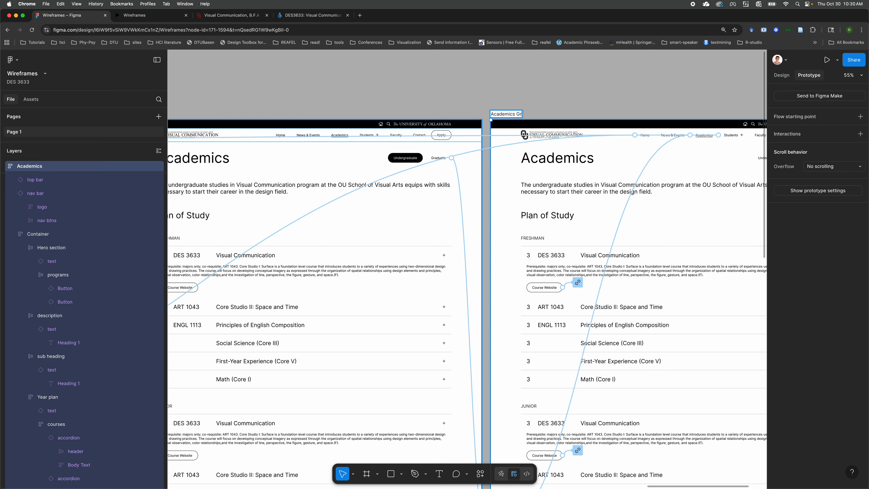
pyautogui.click(443, 82)
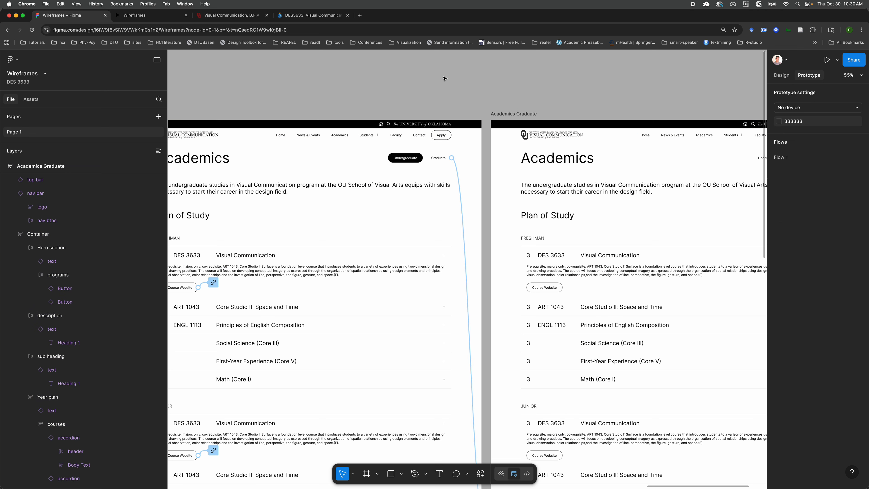
# Step: Link the Undergraduate button in the Academics Graduate frame to the original Academics frame with a click interaction
pyautogui.hscroll(8, 537, 144)
pyautogui.scroll(-2, 287, 124)
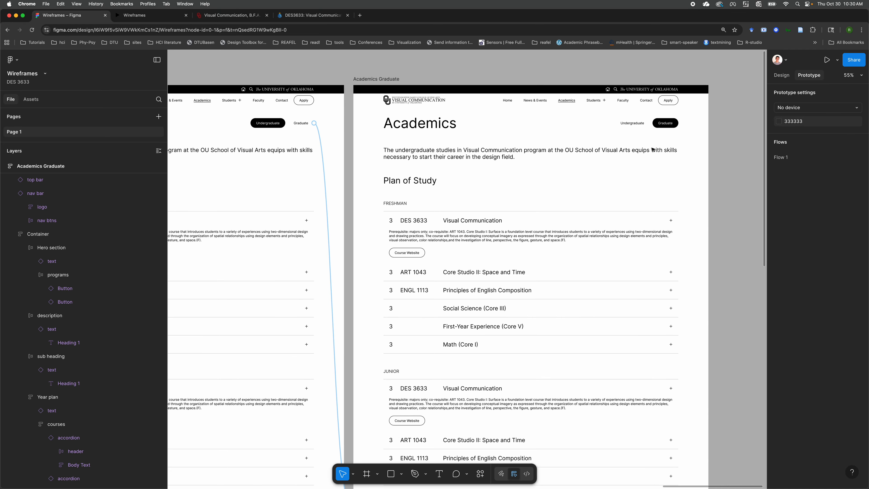
pyautogui.click(636, 125)
pyautogui.click(636, 125)
pyautogui.moveTo(633, 129); pyautogui.dragTo(333, 204)
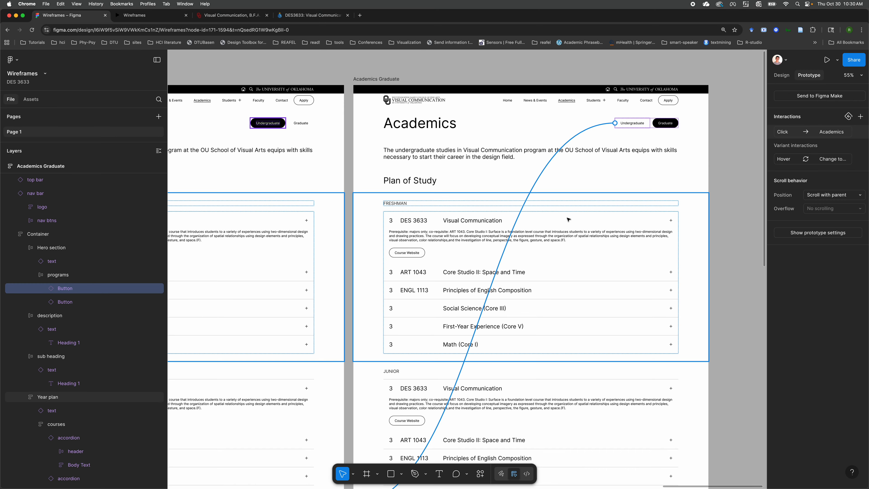
pyautogui.scroll(-10, 493, 323)
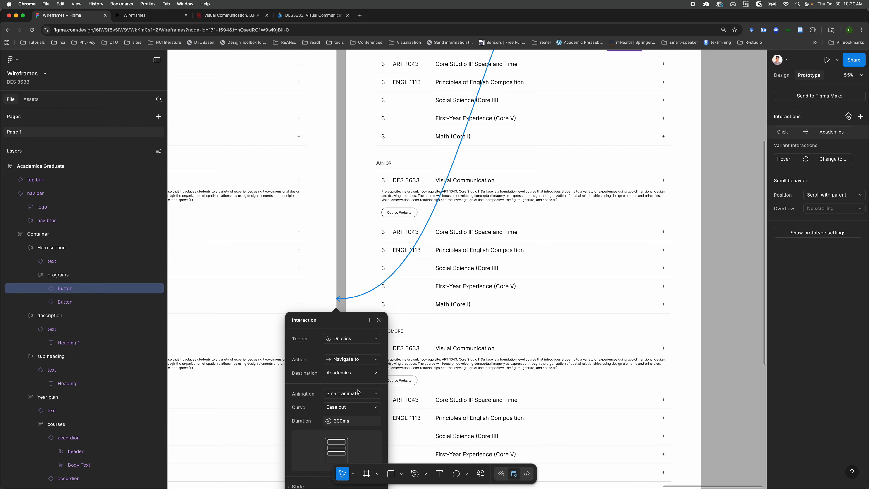
# Step: Set the animation of the Undergraduate button's navigation interaction to Instant
pyautogui.click(366, 397)
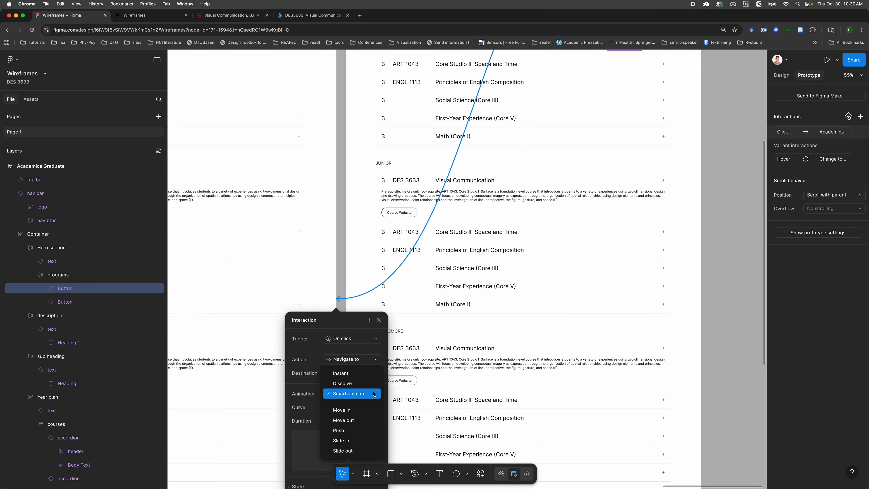
pyautogui.click(339, 374)
pyautogui.click(346, 267)
# Step: Change the animation of the Graduate button's link in the original Academics frame to Instant
pyautogui.scroll(12, 318, 240)
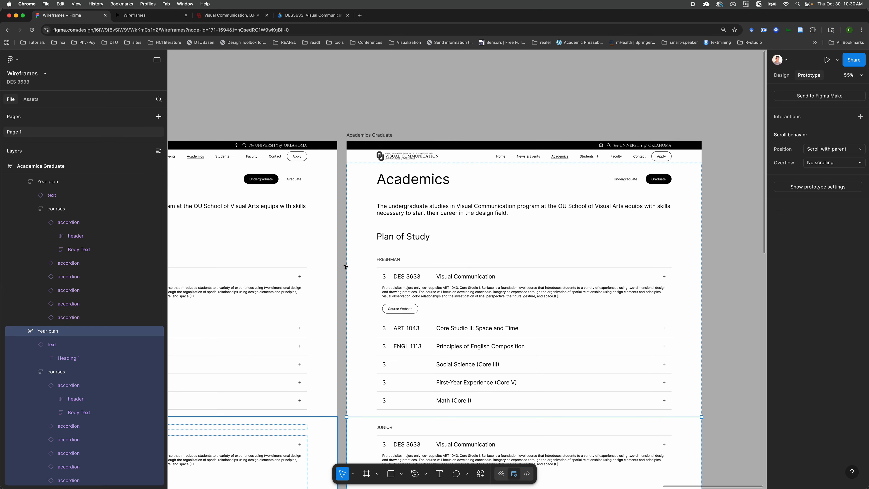
pyautogui.click(289, 194)
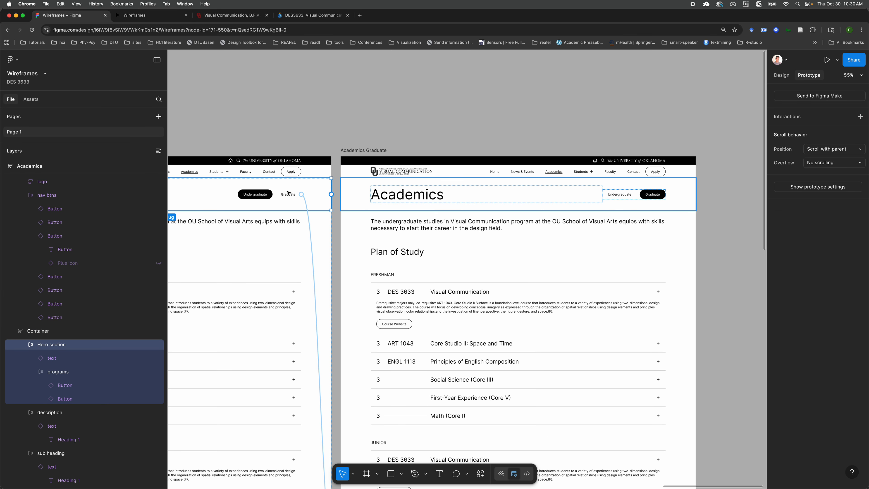
pyautogui.click(301, 194)
pyautogui.click(309, 295)
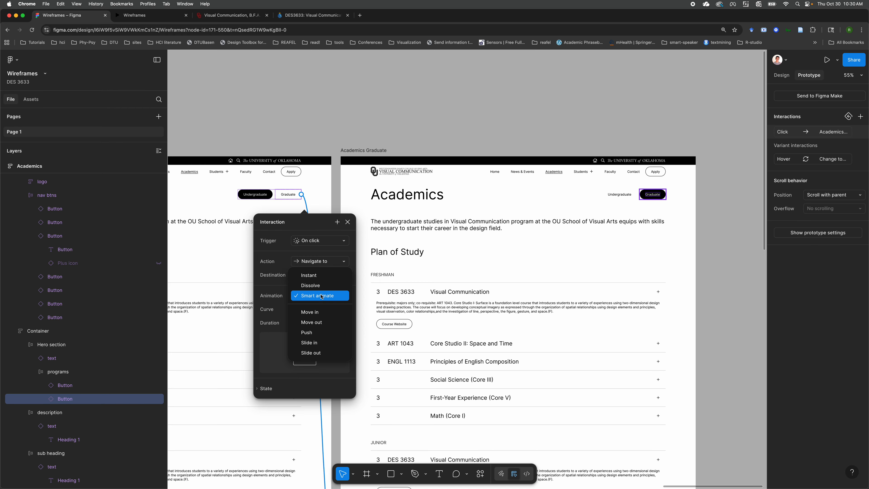
pyautogui.click(310, 274)
pyautogui.click(346, 112)
# Step: Rename the original Academics frame as Academics Undergraduate
pyautogui.hscroll(-5, 346, 112)
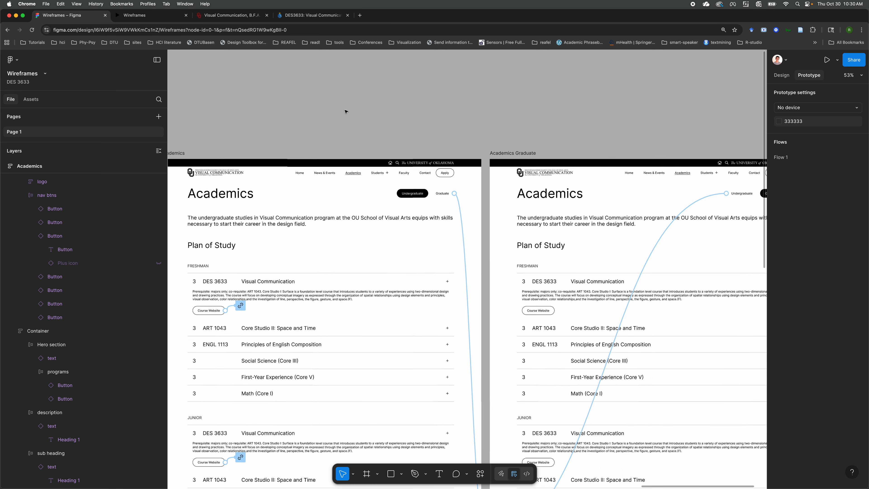
pyautogui.keyDown('ctrl'); pyautogui.scroll(-5, 346, 112); pyautogui.keyUp('ctrl')
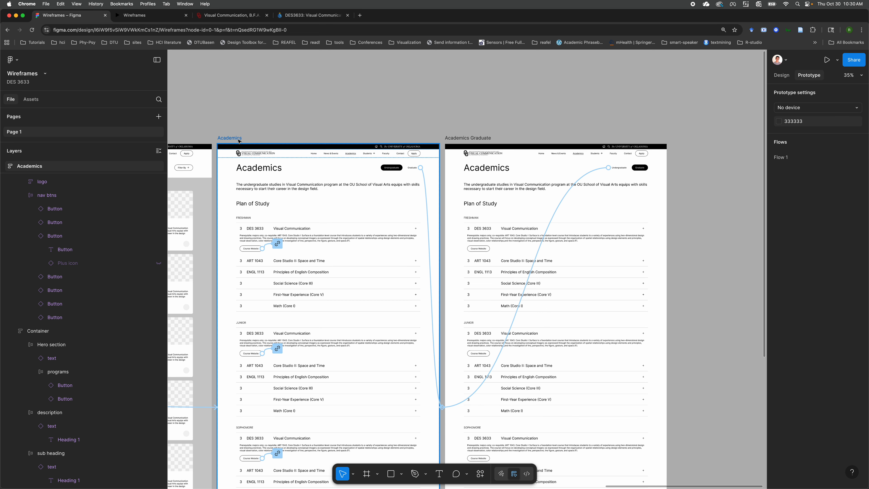
pyautogui.click(238, 138)
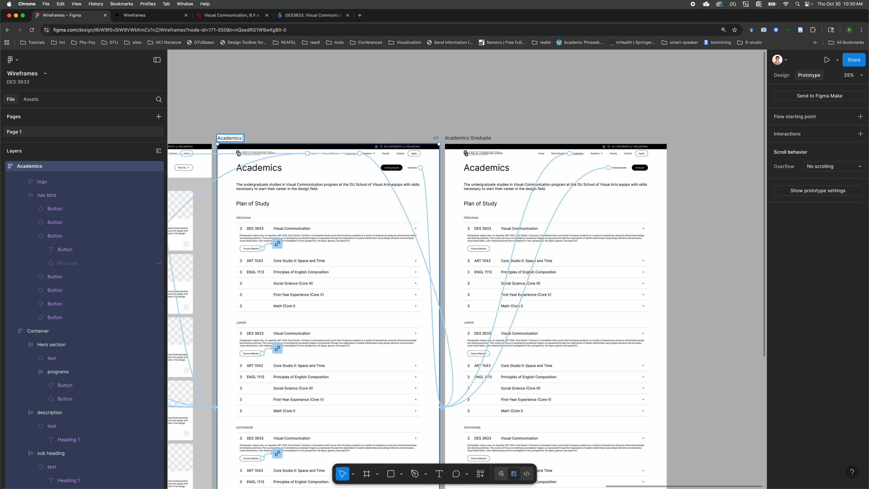
pyautogui.write('Undergraduate')
pyautogui.click(323, 107)
# Step: Examine the Academics Undergraduate and Academics Graduate frames and the prototype links between them
pyautogui.hscroll(-15, 325, 116)
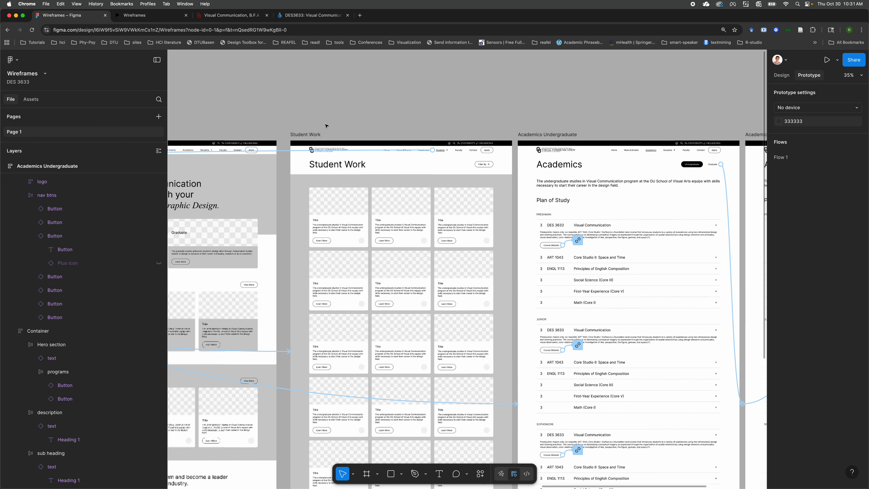
pyautogui.hscroll(15, 326, 124)
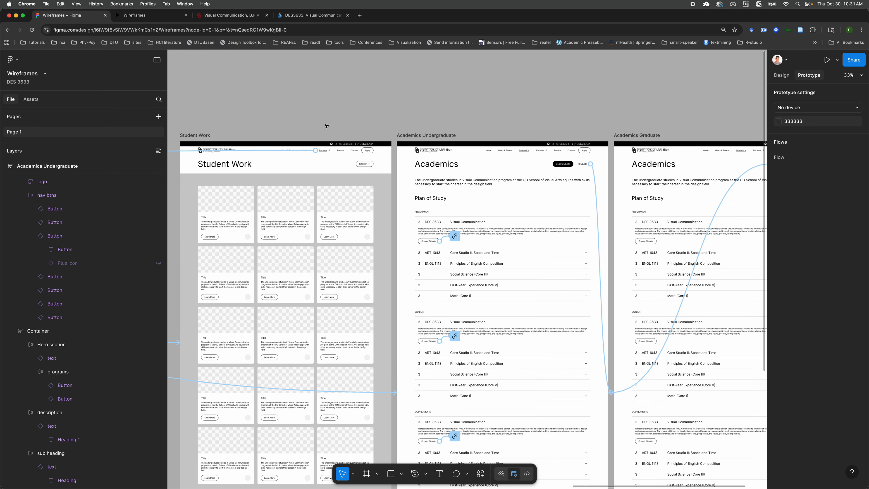
pyautogui.hscroll(5, 611, 175)
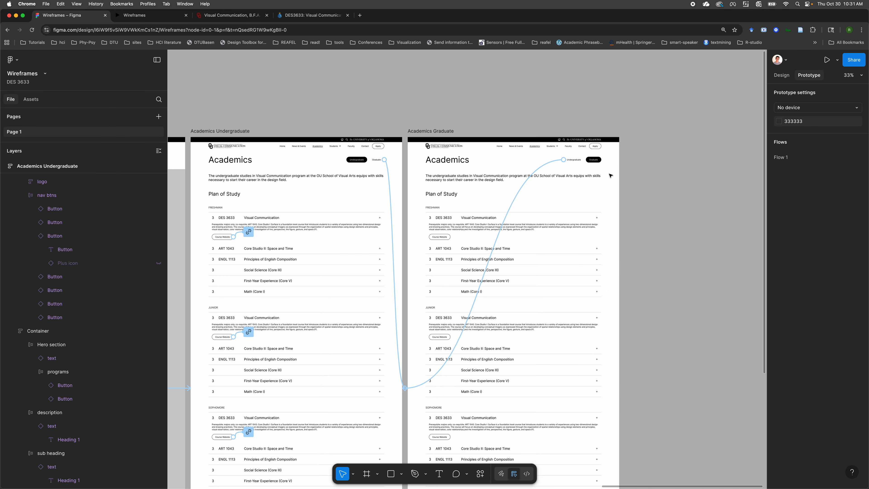
pyautogui.scroll(5, 517, 177)
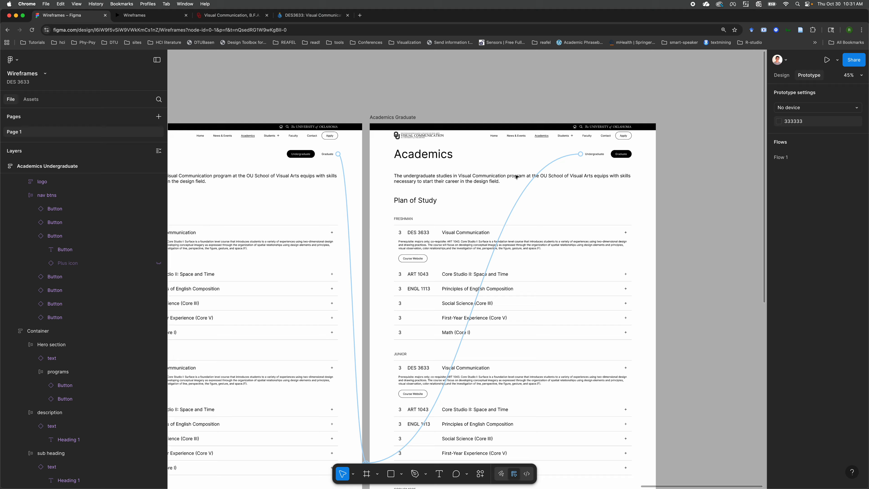
pyautogui.scroll(-3, 517, 177)
pyautogui.scroll(-2, 516, 176)
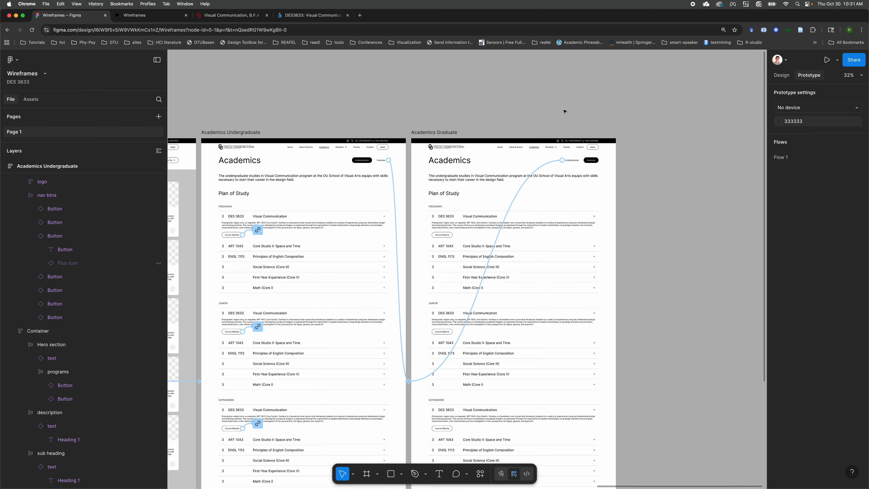
pyautogui.scroll(5, 236, 151)
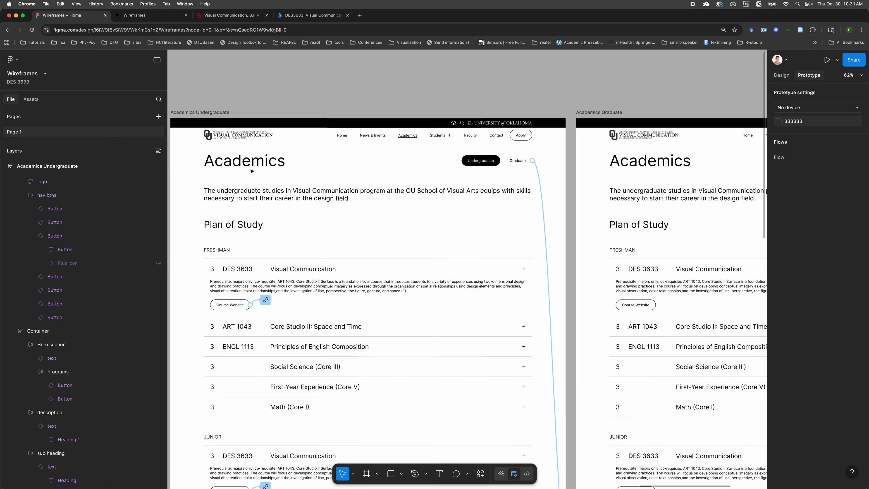
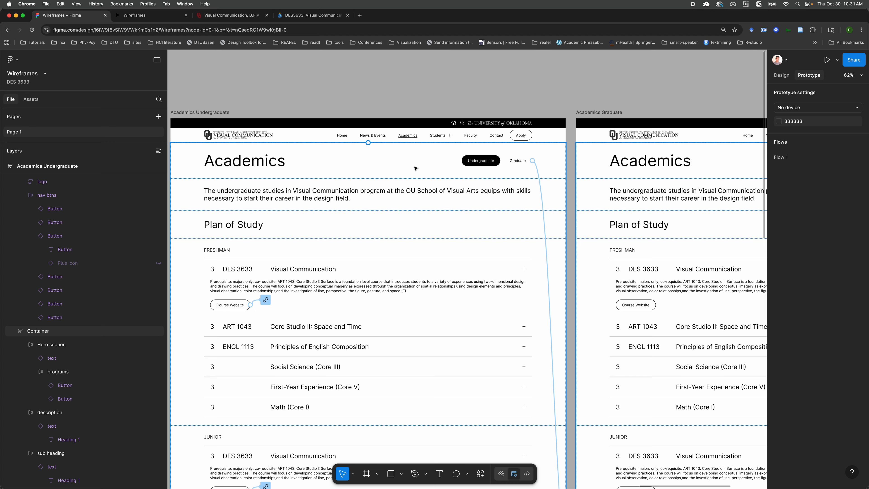
# Step: Left-align the contents of the Hero section in Academics Undergraduate and replace its automatic spacing with a fixed gap of 12
pyautogui.click(485, 166)
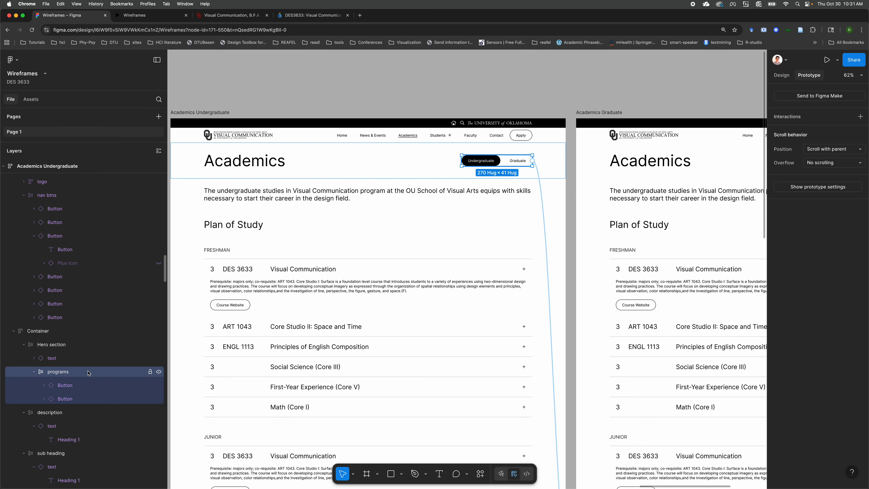
pyautogui.click(51, 358)
pyautogui.click(58, 372)
pyautogui.click(781, 75)
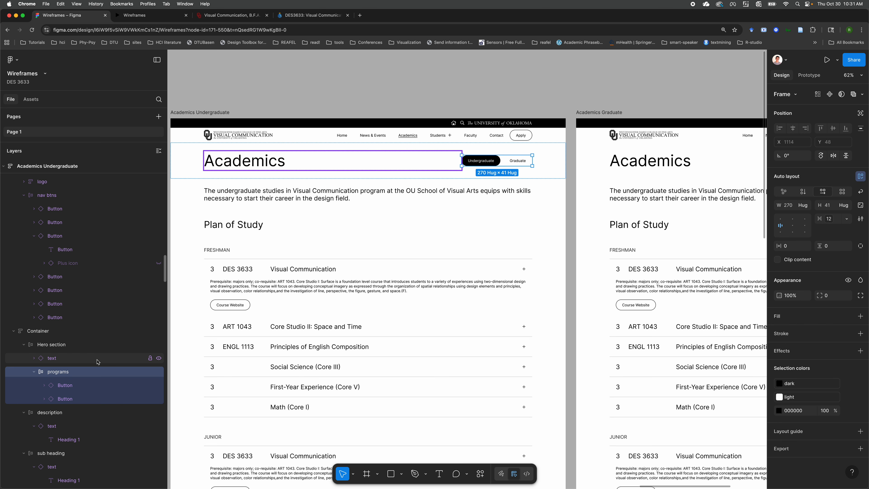
pyautogui.click(51, 383)
pyautogui.click(51, 345)
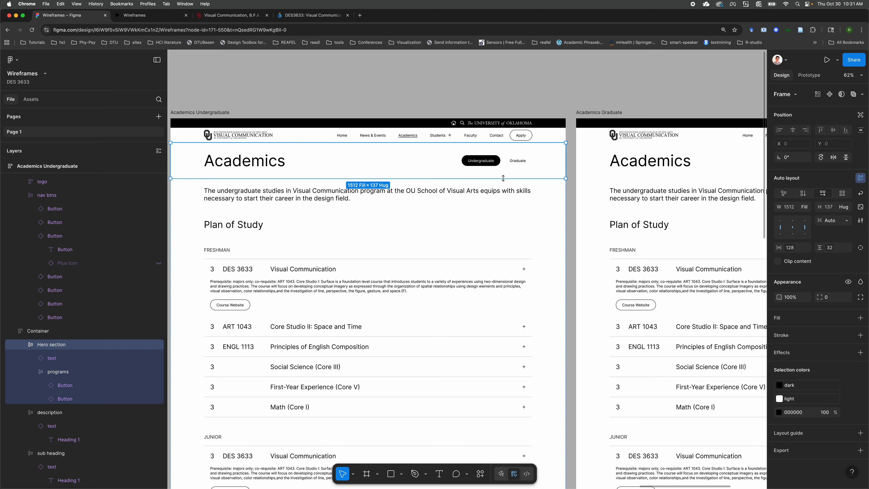
pyautogui.click(782, 230)
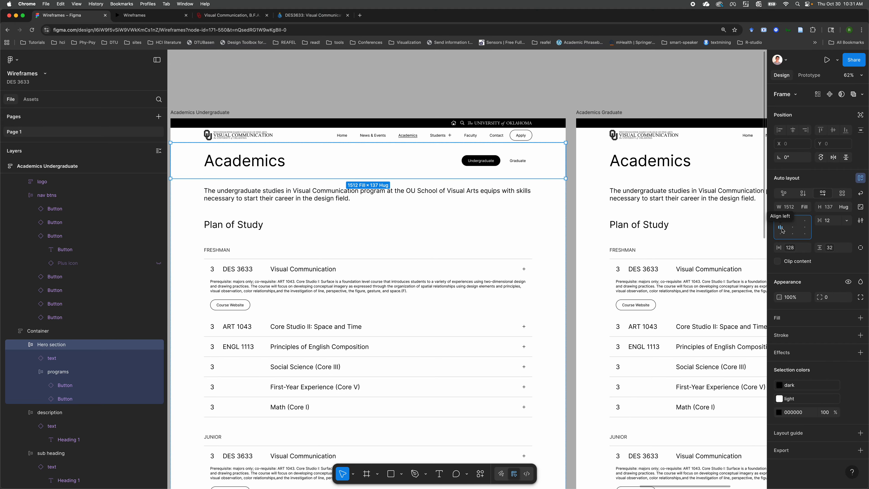
# Step: Try setting the Academics title's text instance to hug its contents in width
pyautogui.hscroll(2, 572, 207)
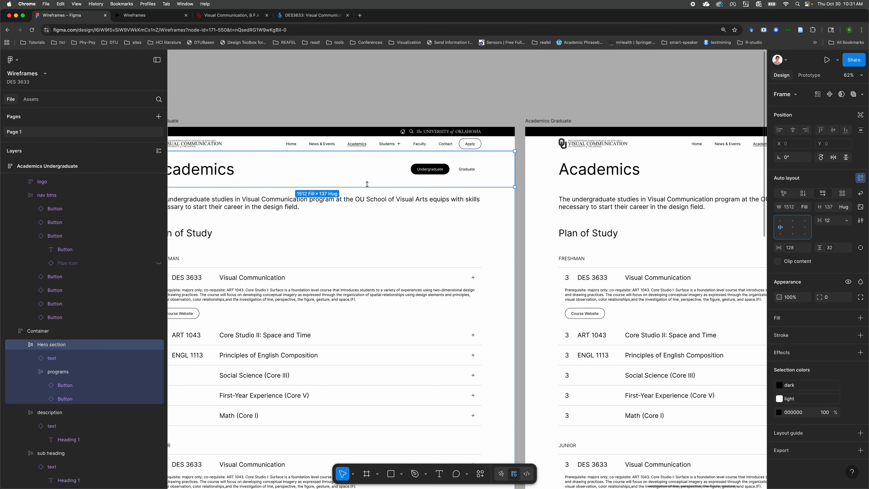
pyautogui.click(219, 170)
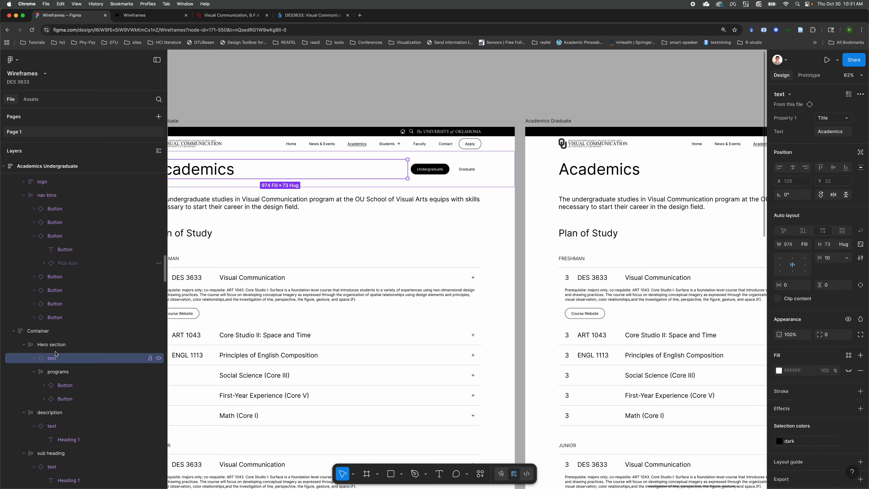
pyautogui.click(804, 244)
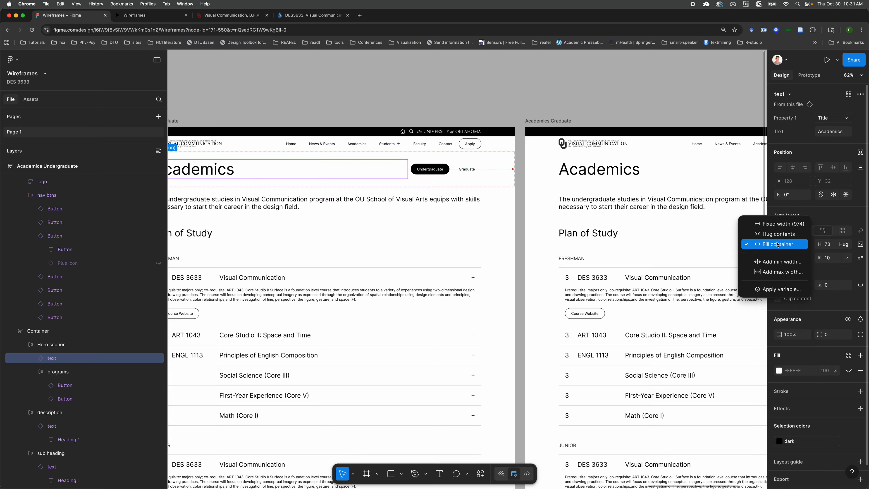
pyautogui.click(770, 236)
pyautogui.hscroll(-5, 427, 198)
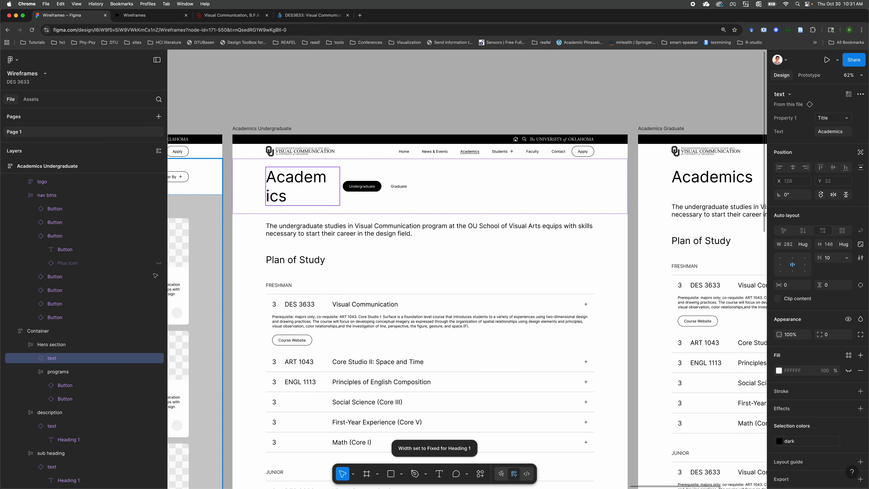
# Step: Set the Heading 1 layer inside the Academics title's text instance to auto width so it hugs its text
pyautogui.click(34, 359)
pyautogui.click(35, 371)
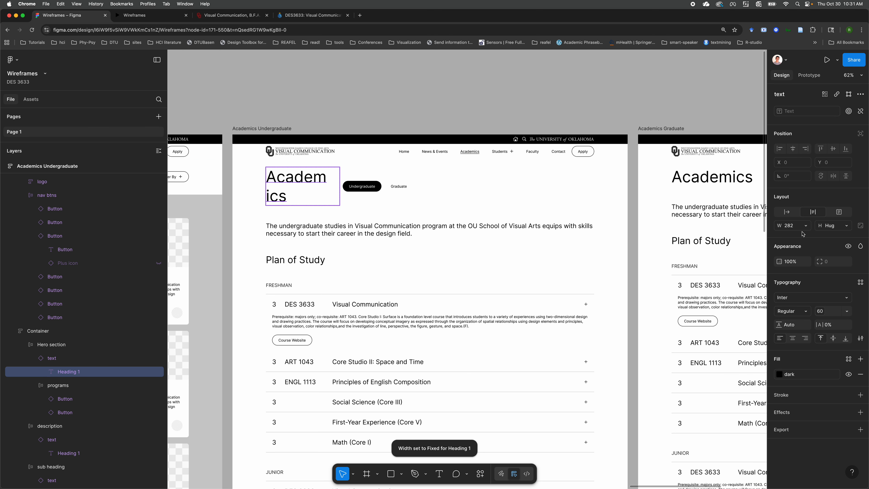
pyautogui.click(803, 229)
pyautogui.click(807, 246)
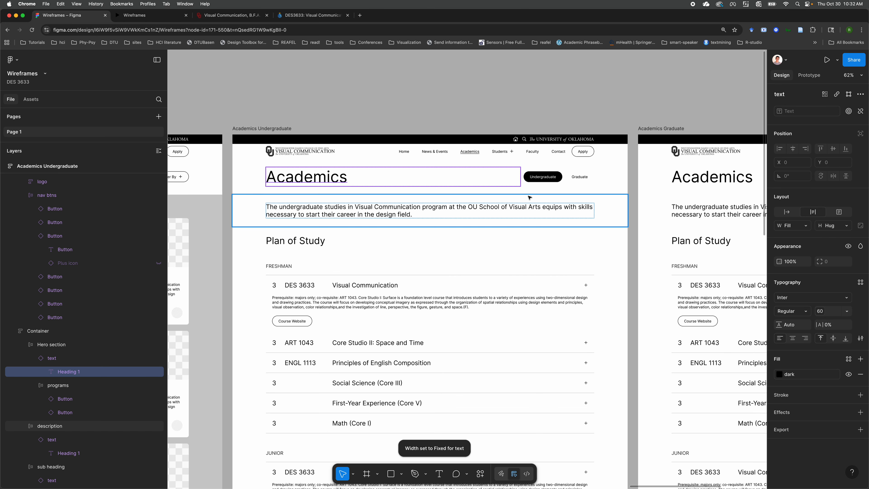
pyautogui.click(792, 225)
pyautogui.click(790, 214)
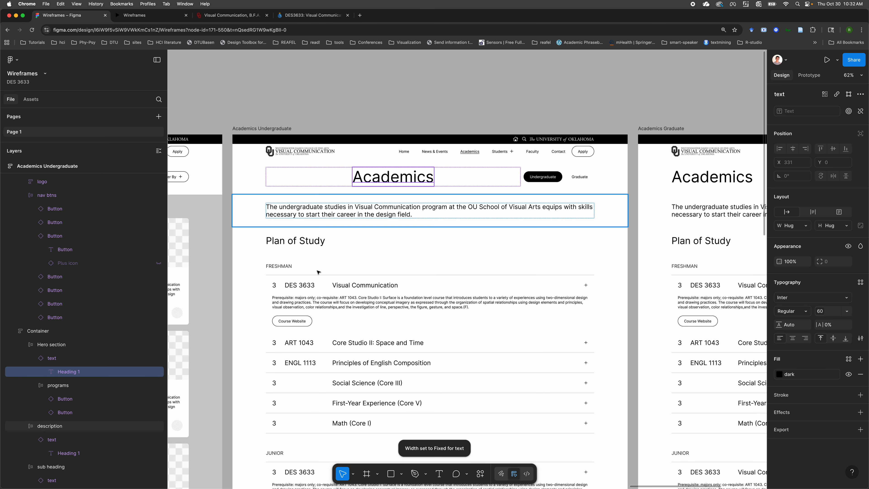
# Step: Set the width of the text instance around the Academics heading to Hug contents
pyautogui.click(34, 358)
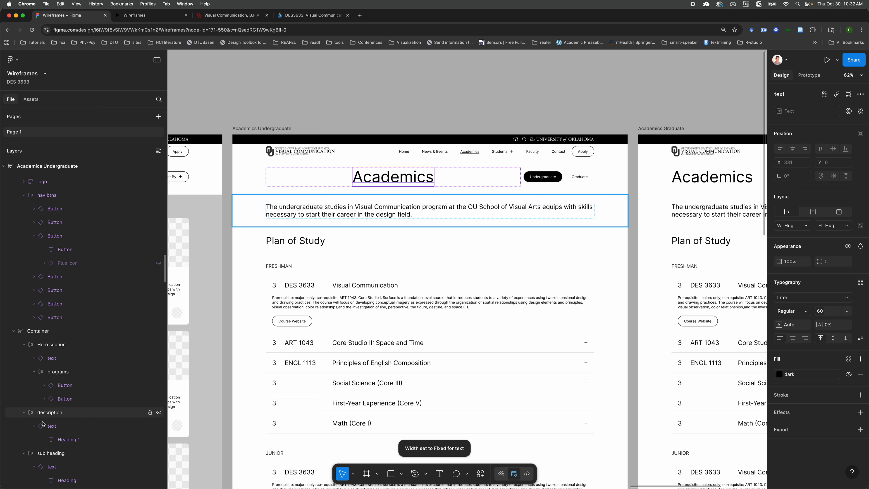
pyautogui.click(55, 358)
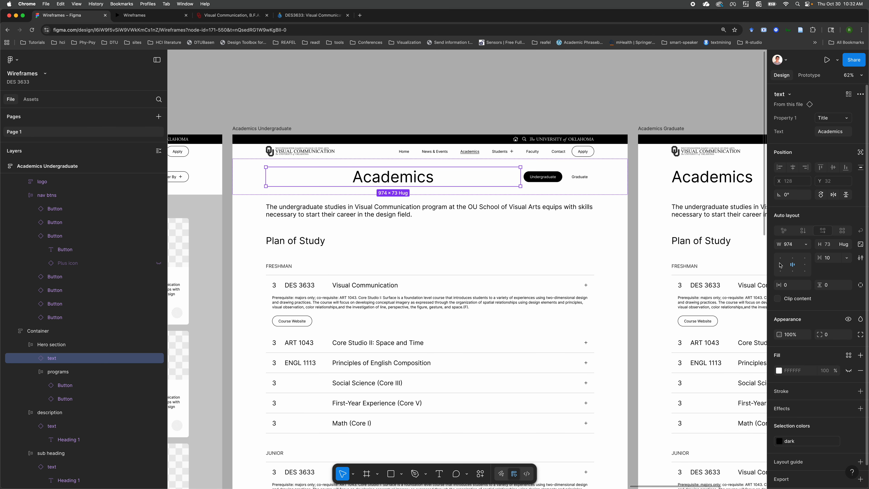
pyautogui.click(806, 244)
pyautogui.click(783, 253)
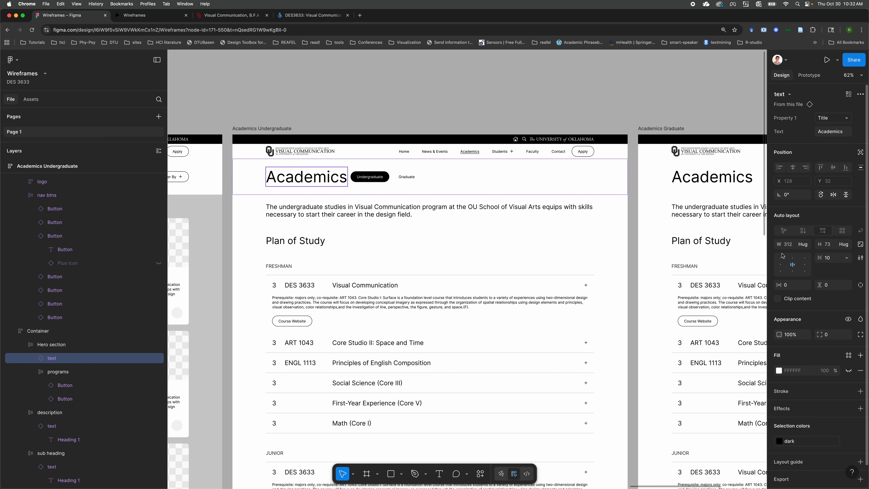
# Step: Apply the large (32) spacing variable to the gap between items in the Hero section
pyautogui.click(55, 344)
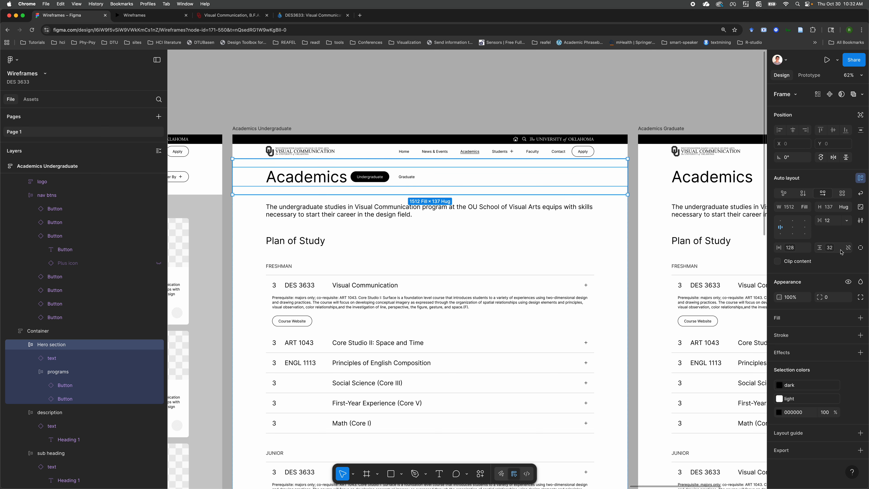
pyautogui.click(846, 220)
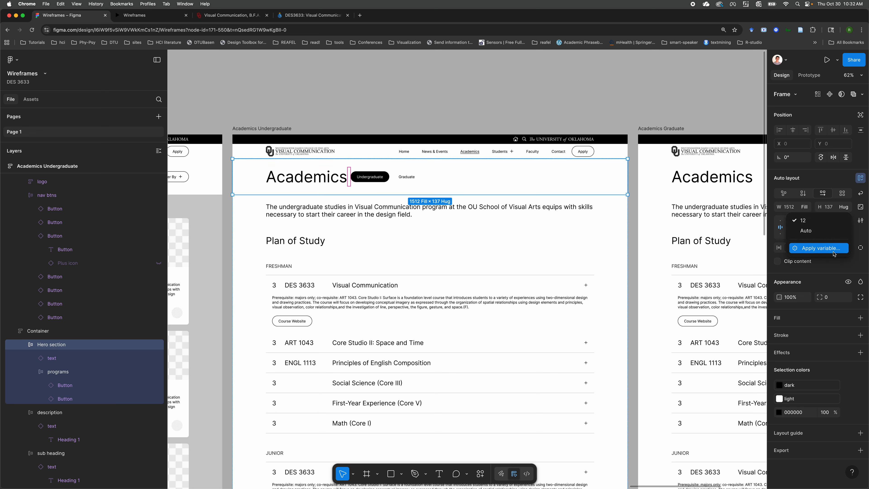
pyautogui.click(824, 248)
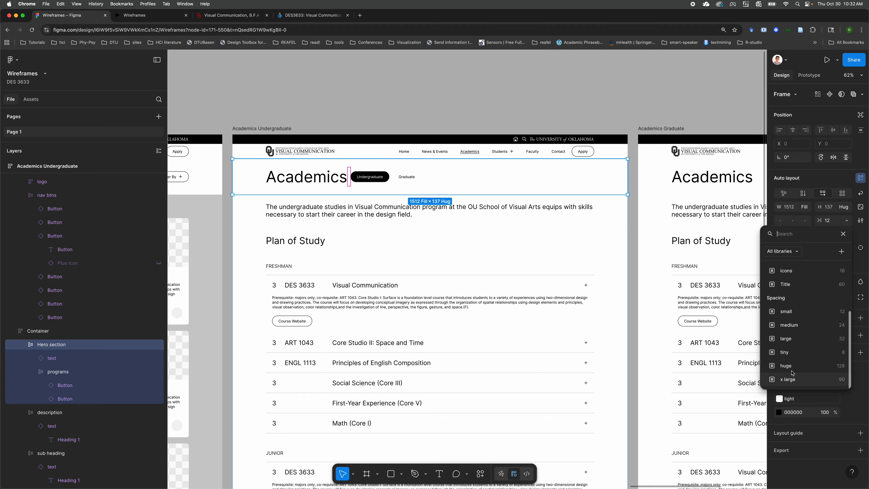
pyautogui.click(812, 339)
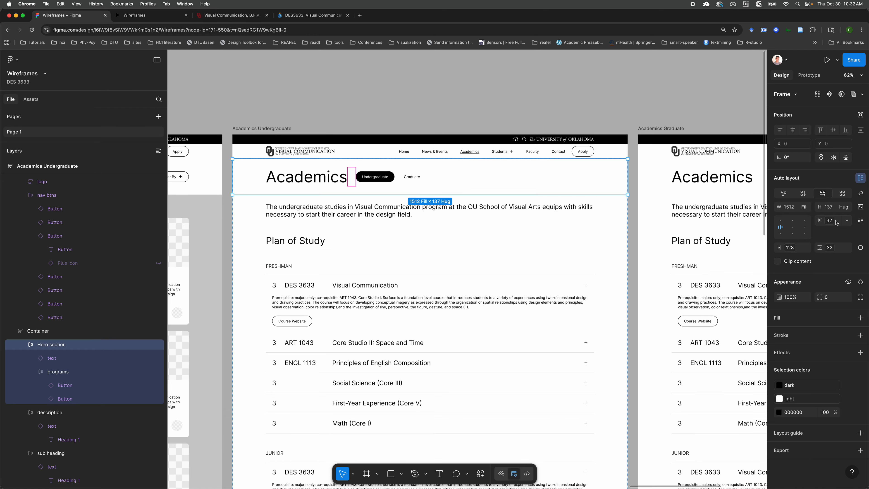
# Step: Apply the x large (90) spacing variable to the Hero section's item gap in the Academics Undergraduate frame
pyautogui.click(846, 221)
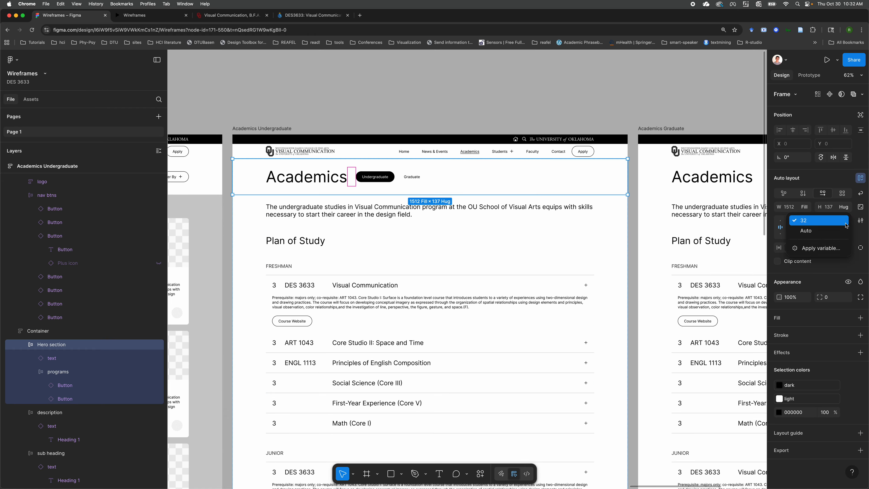
pyautogui.click(824, 250)
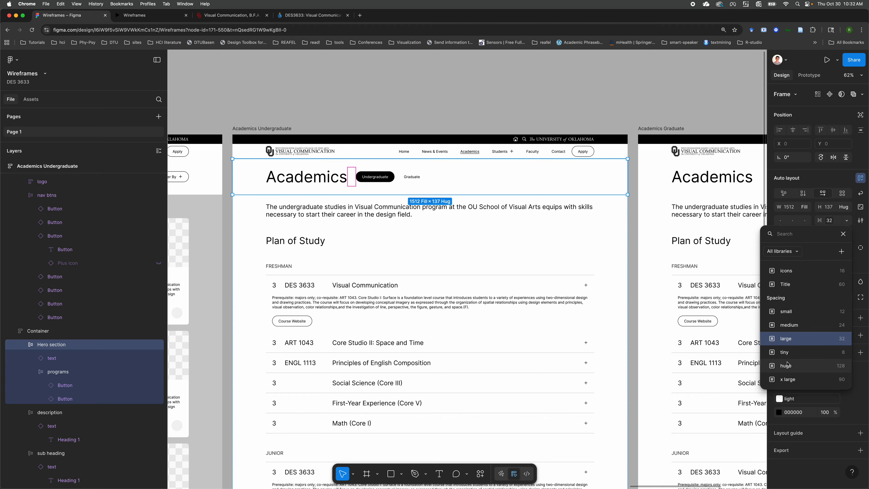
pyautogui.click(792, 377)
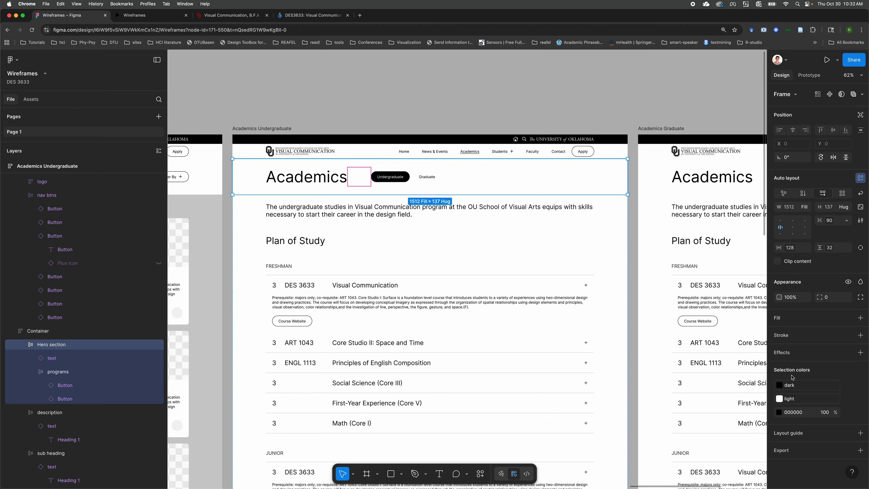
pyautogui.click(369, 139)
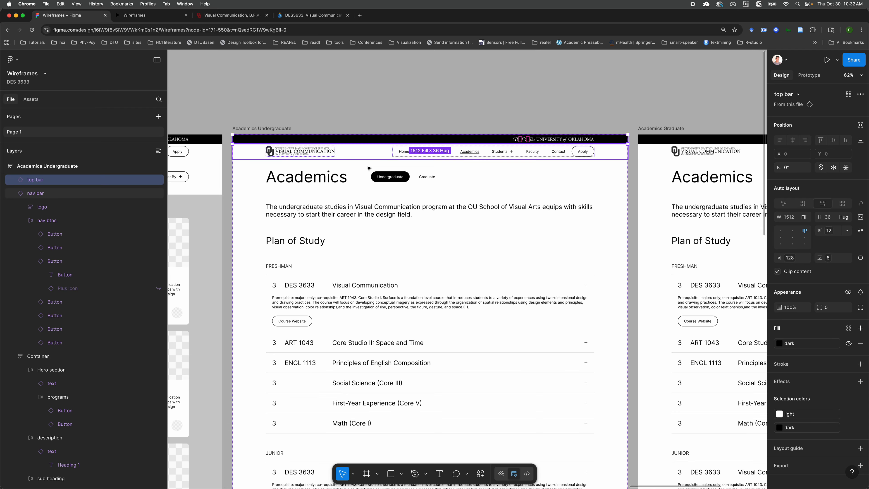
pyautogui.click(413, 120)
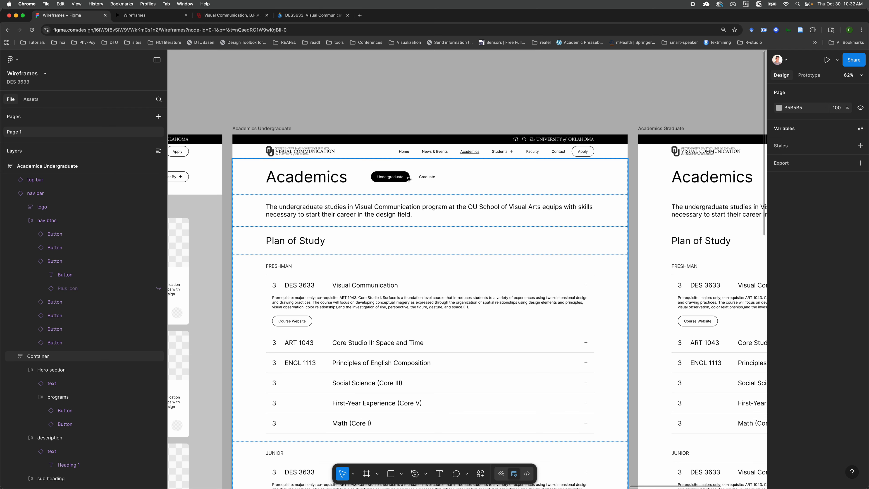
# Step: Set the Academics title's text instance and its Heading 1 layer to hug contents in width in the Academics Graduate frame
pyautogui.hscroll(10, 473, 183)
pyautogui.click(473, 182)
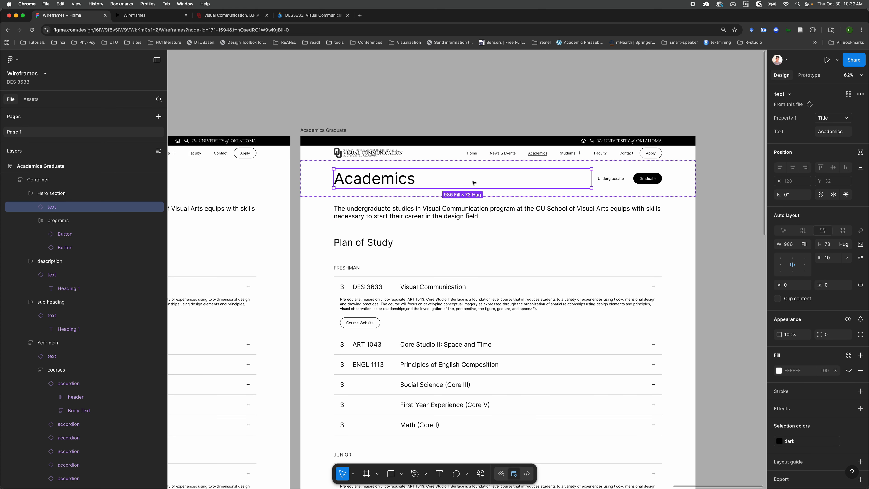
pyautogui.click(808, 245)
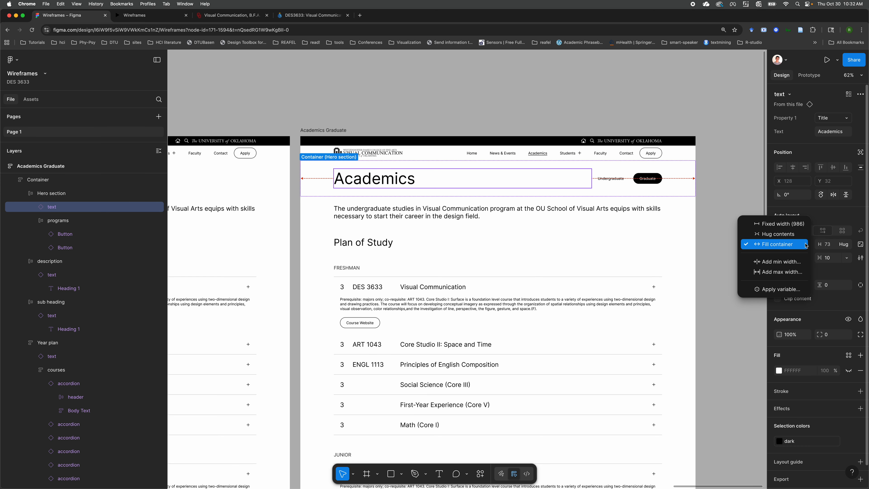
pyautogui.click(778, 234)
pyautogui.click(37, 208)
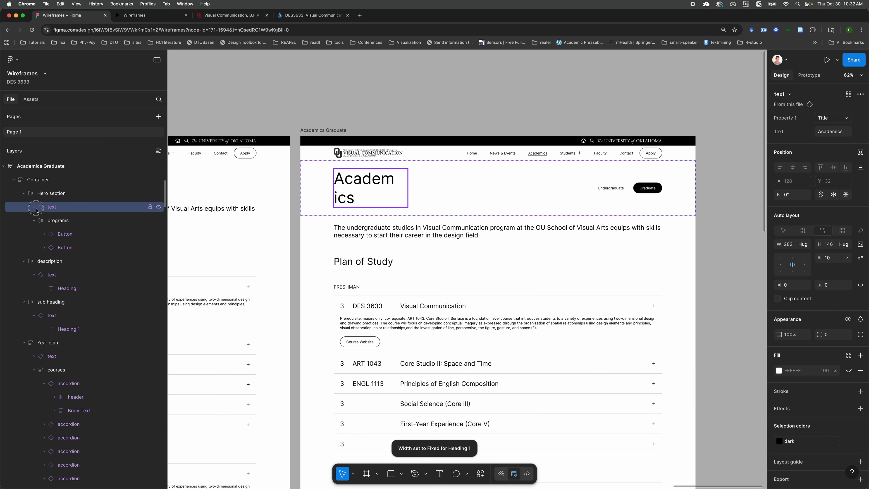
pyautogui.click(68, 220)
pyautogui.click(804, 226)
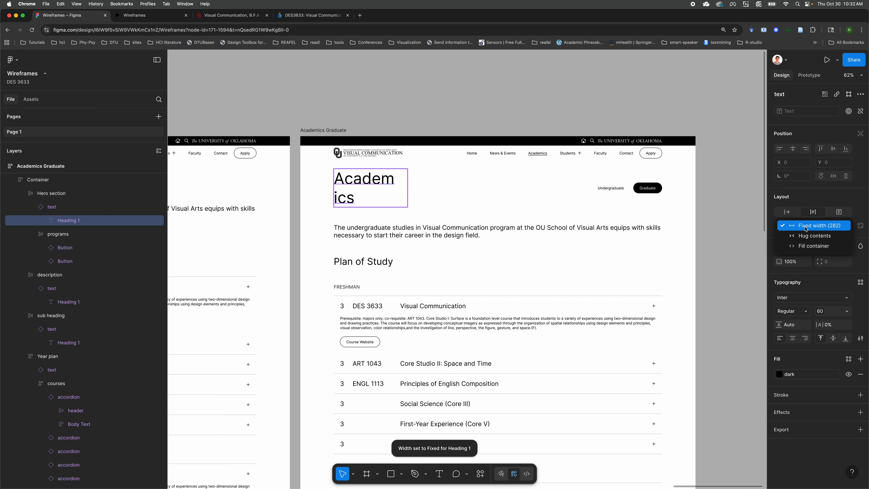
pyautogui.click(786, 234)
# Step: Apply the x large (90) spacing variable to the Hero section's item gap in the Academics Graduate frame
pyautogui.click(442, 181)
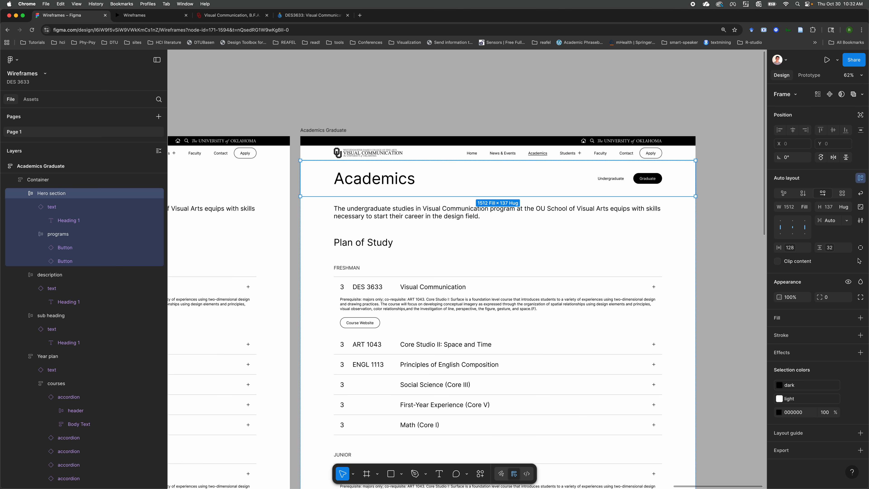
pyautogui.click(846, 220)
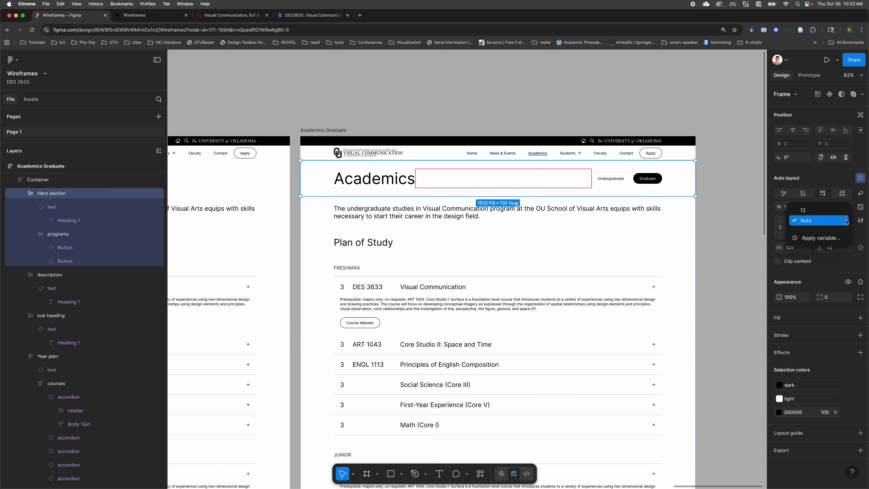
pyautogui.click(822, 221)
pyautogui.click(835, 221)
pyautogui.click(828, 237)
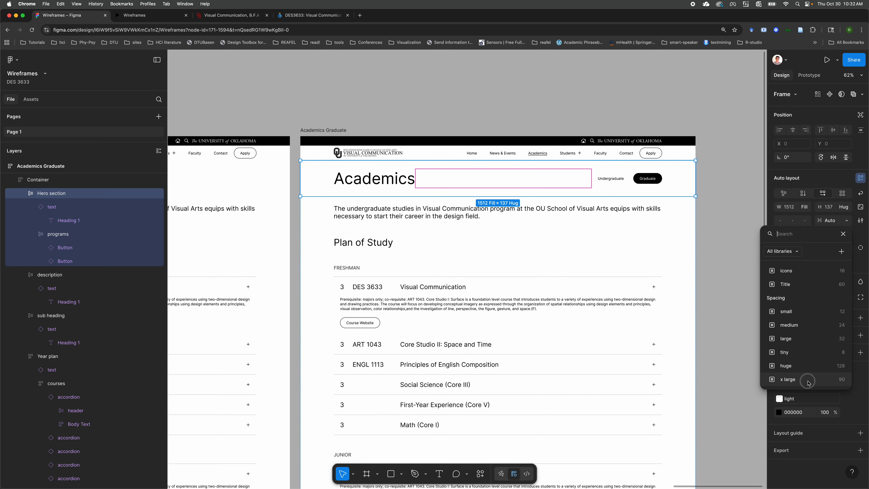
pyautogui.click(811, 379)
pyautogui.hscroll(-2, 412, 251)
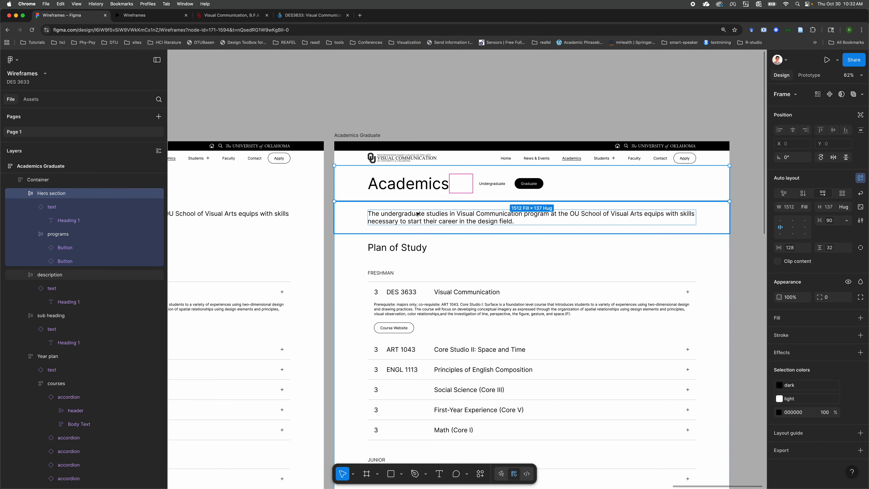
pyautogui.hscroll(-5, 412, 250)
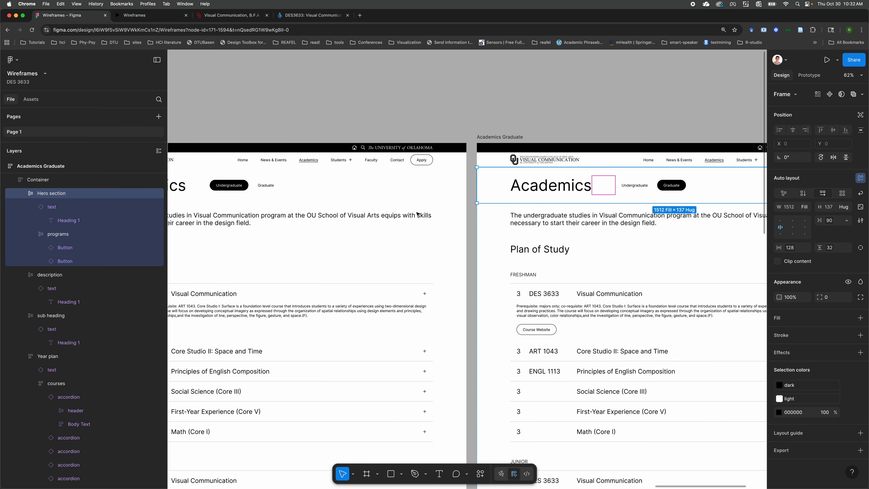
pyautogui.click(507, 112)
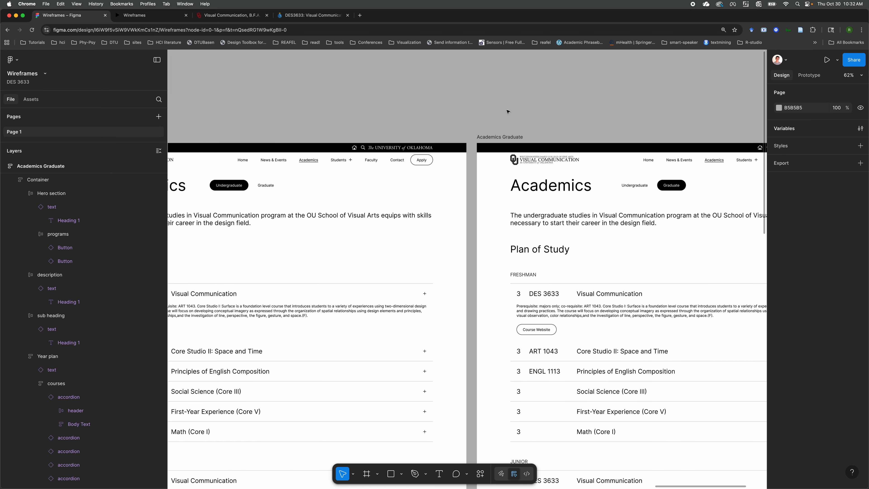
pyautogui.scroll(-5, 507, 112)
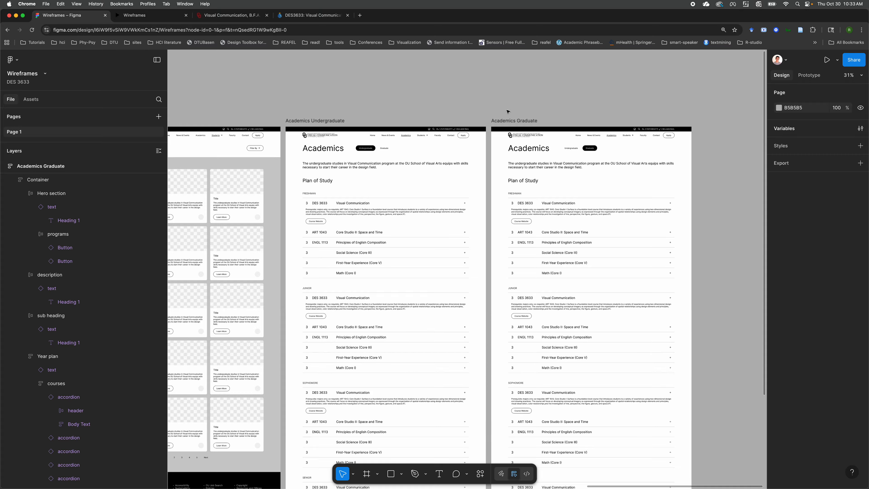
pyautogui.hscroll(3, 466, 256)
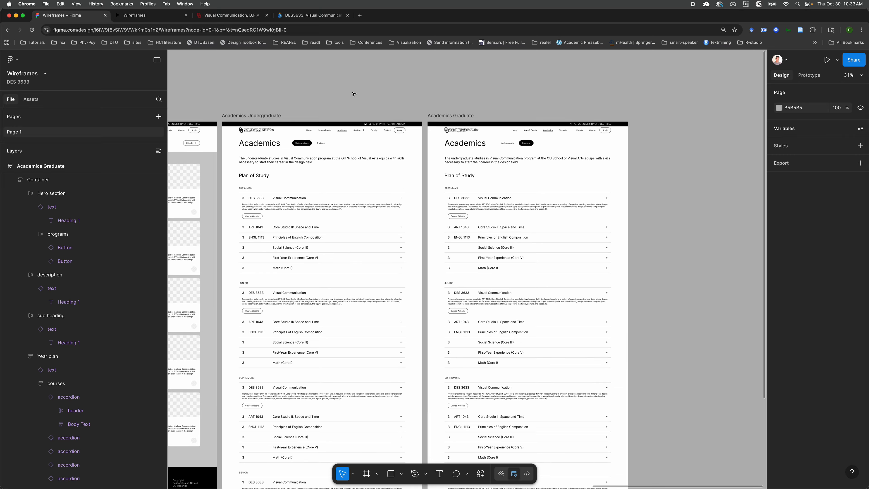
pyautogui.hscroll(-3, 351, 92)
pyautogui.scroll(5, 352, 92)
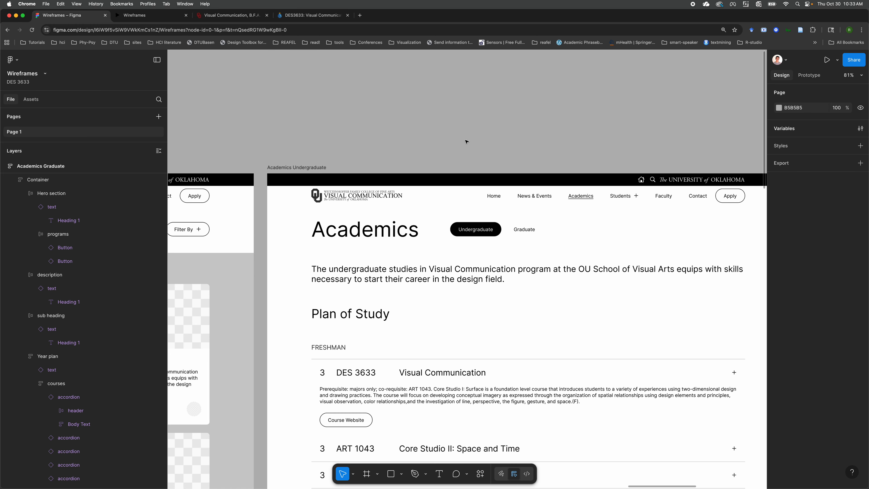
pyautogui.scroll(-5, 466, 142)
pyautogui.scroll(2, 466, 141)
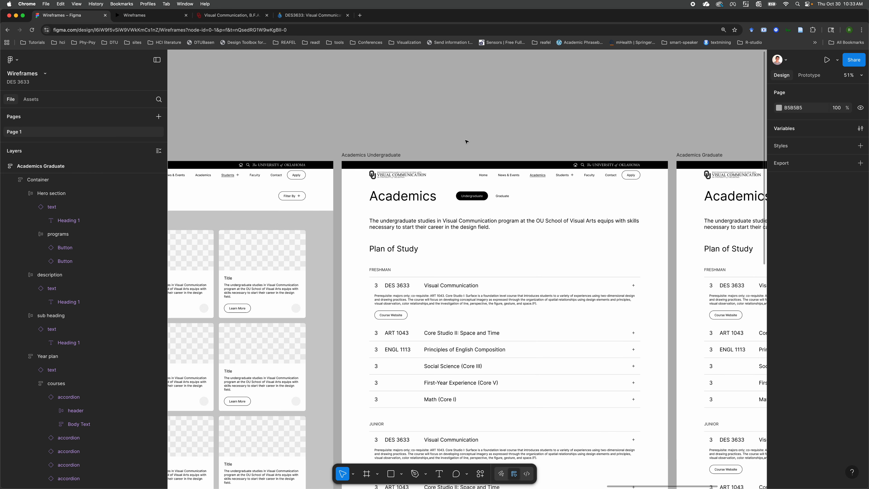
# Step: Switch to the prototype preview and test the Academics page's Graduate and Undergraduate buttons
pyautogui.click(129, 19)
pyautogui.click(475, 226)
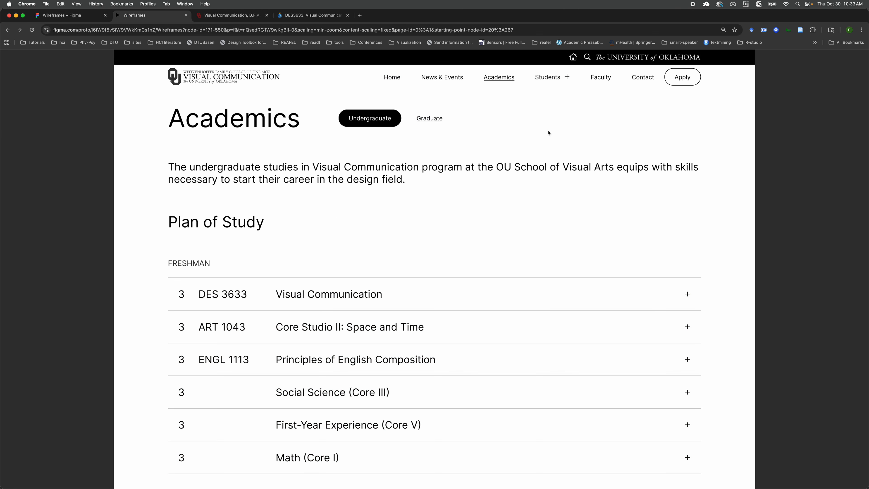
pyautogui.click(421, 119)
pyautogui.click(370, 120)
# Step: Return to the design file and check the Graduate button's click interaction and its variant properties in the Academics Graduate frame
pyautogui.click(73, 15)
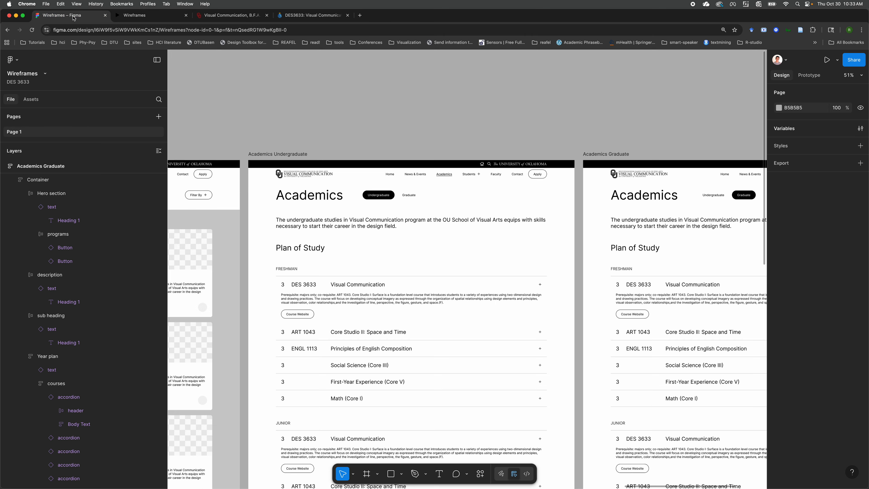
pyautogui.hscroll(10, 450, 219)
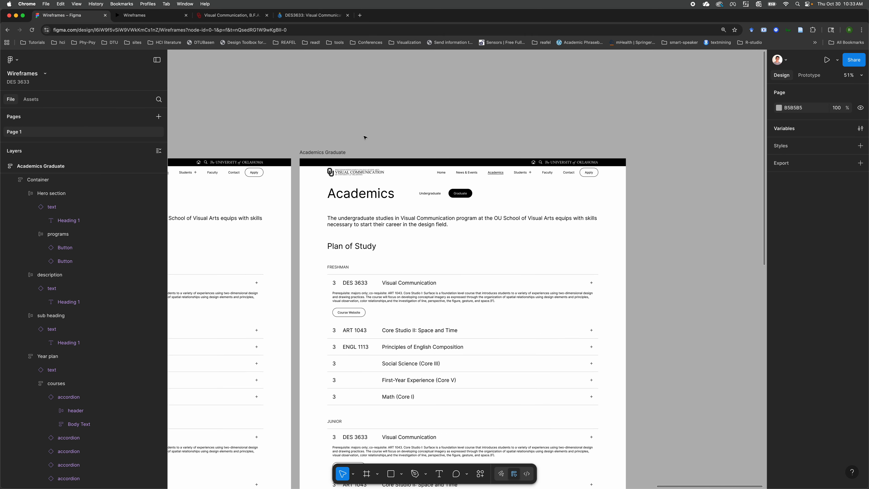
pyautogui.hscroll(-5, 365, 137)
pyautogui.hscroll(1, 504, 103)
pyautogui.click(800, 76)
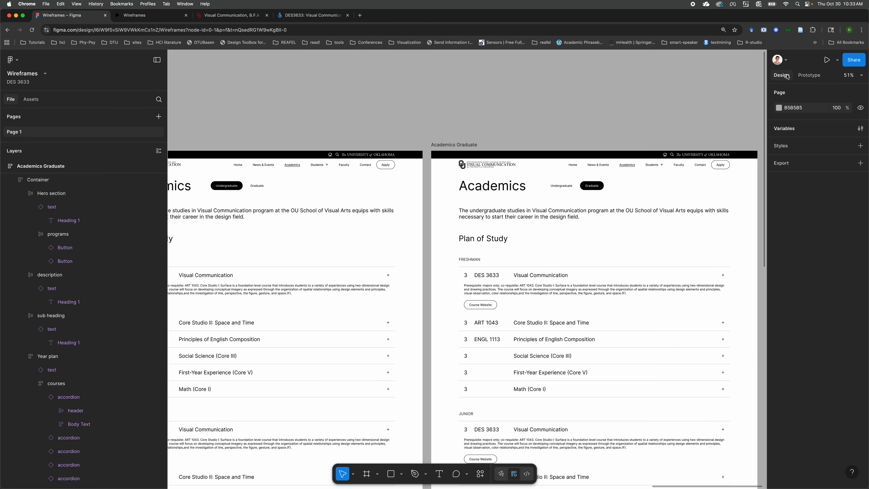
pyautogui.scroll(-3, 547, 119)
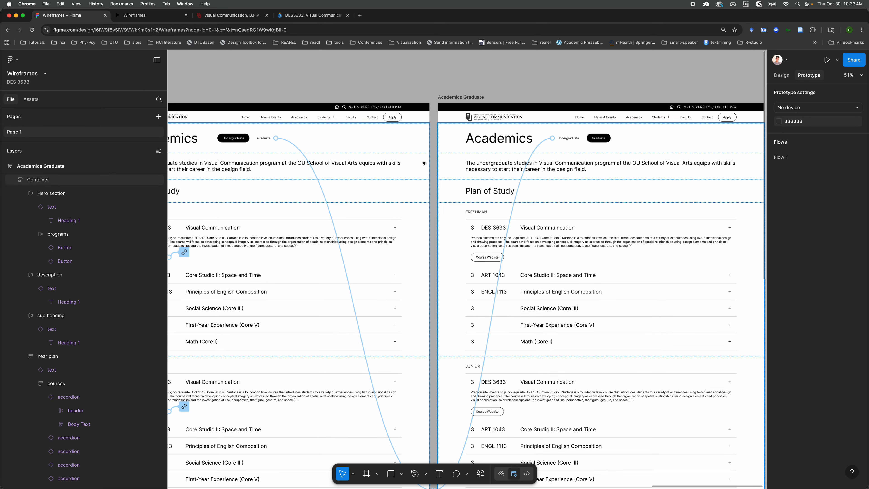
pyautogui.click(298, 150)
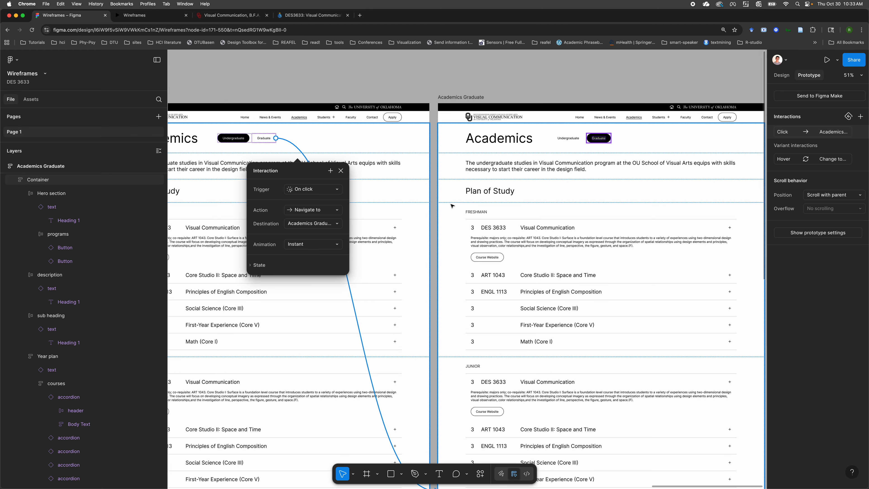
pyautogui.click(568, 96)
pyautogui.tripleClick(607, 140)
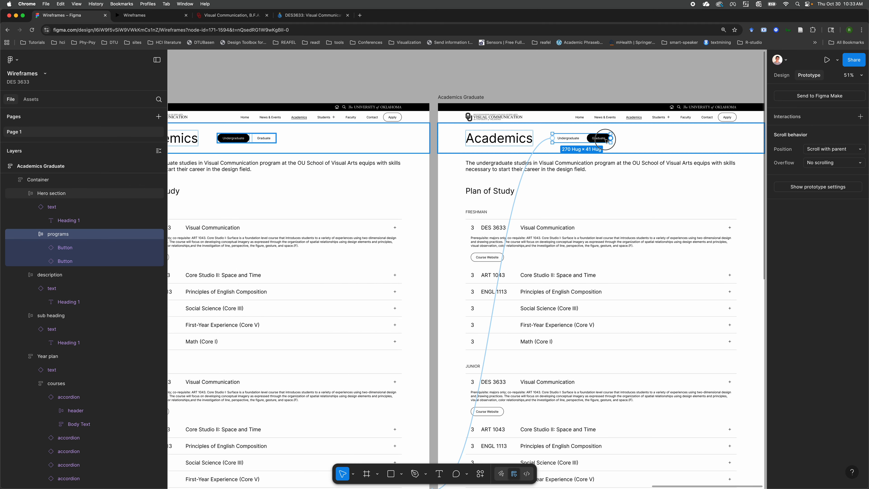
pyautogui.doubleClick(607, 140)
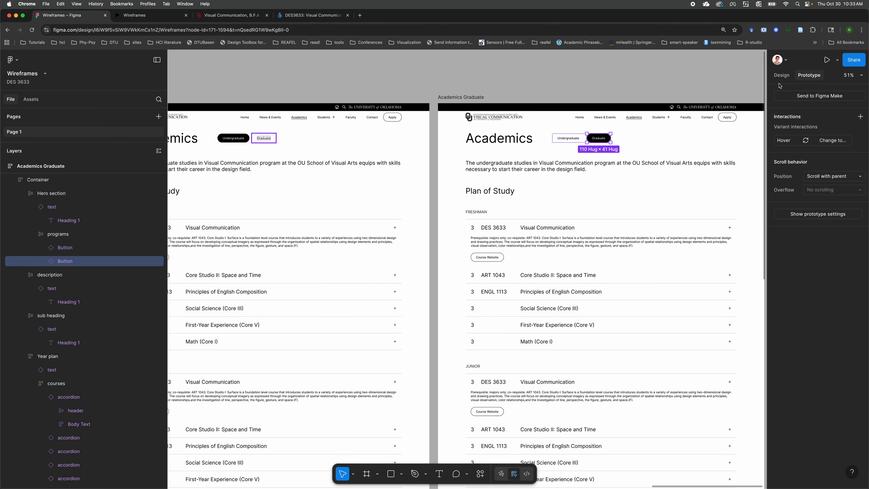
pyautogui.click(782, 75)
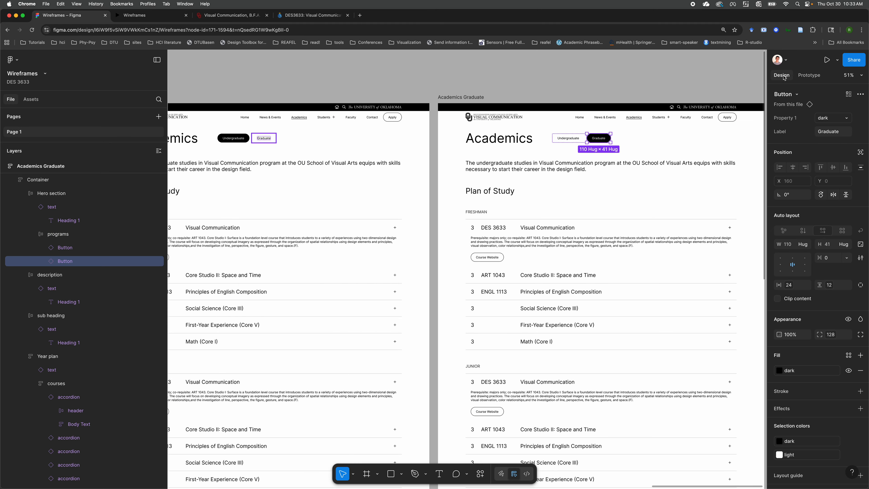
pyautogui.click(534, 74)
# Step: Restart the prototype preview, open the Academics page and test toggling between the Graduate and Undergraduate versions
pyautogui.click(166, 16)
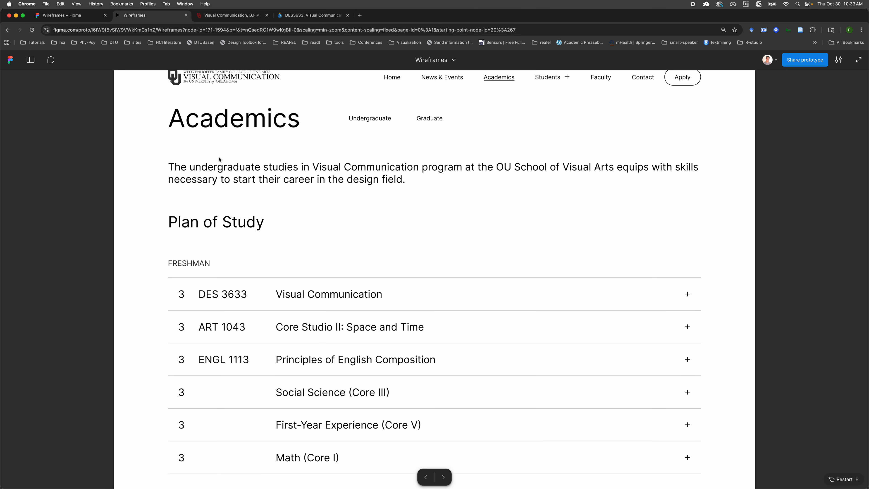
pyautogui.click(429, 118)
pyautogui.click(839, 483)
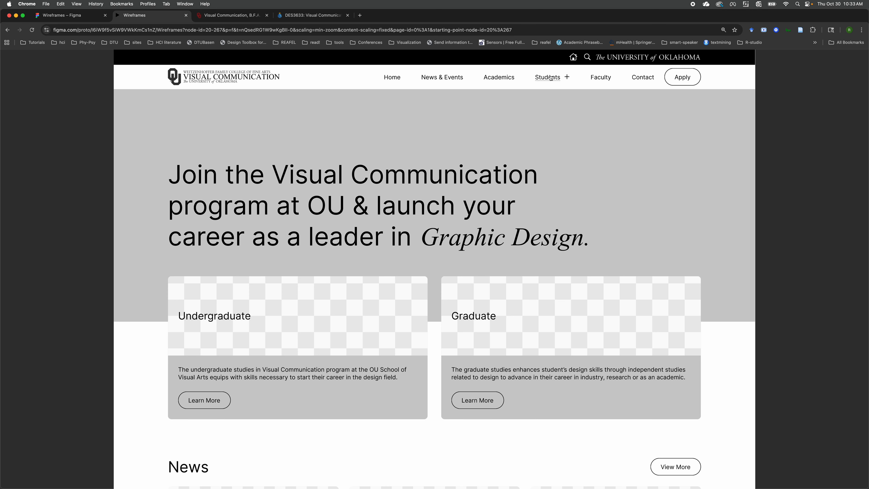
pyautogui.click(506, 81)
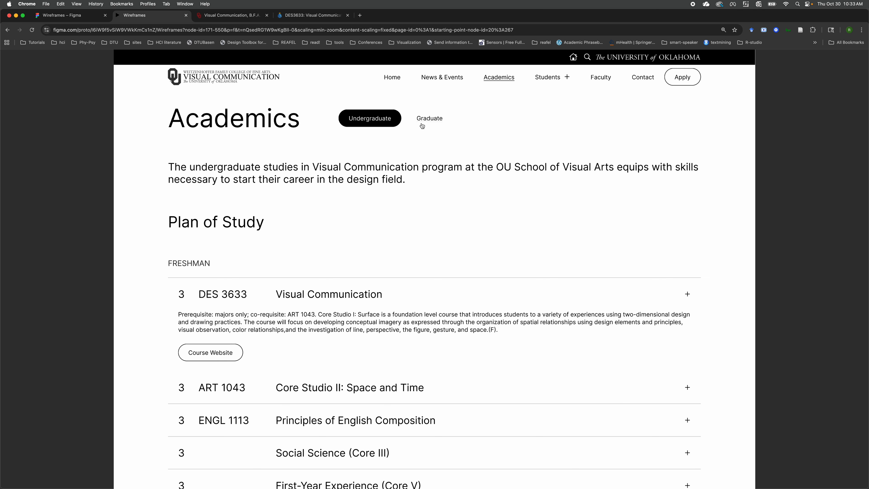
pyautogui.click(435, 123)
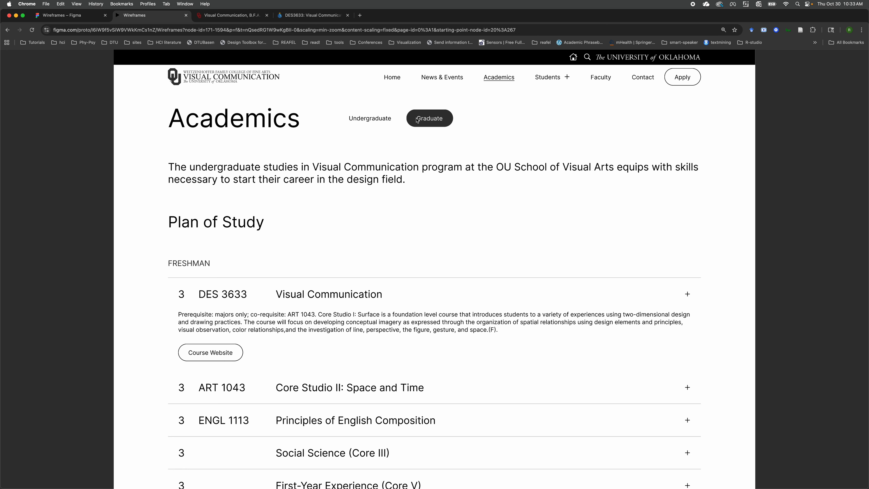
pyautogui.click(381, 121)
pyautogui.click(423, 121)
pyautogui.click(370, 121)
pyautogui.click(412, 123)
# Step: Return to the design file and copy the Graduate card's description text from the Home frame
pyautogui.click(67, 15)
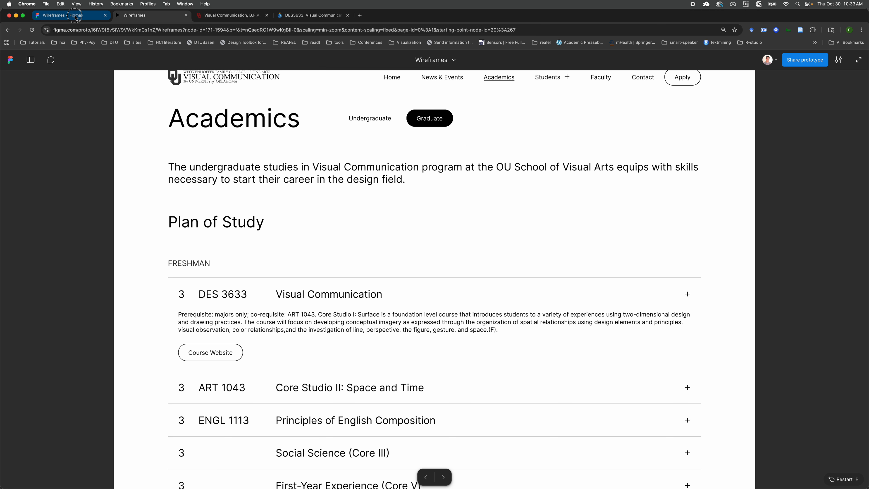
pyautogui.hscroll(-6, 572, 160)
pyautogui.scroll(-5, 572, 160)
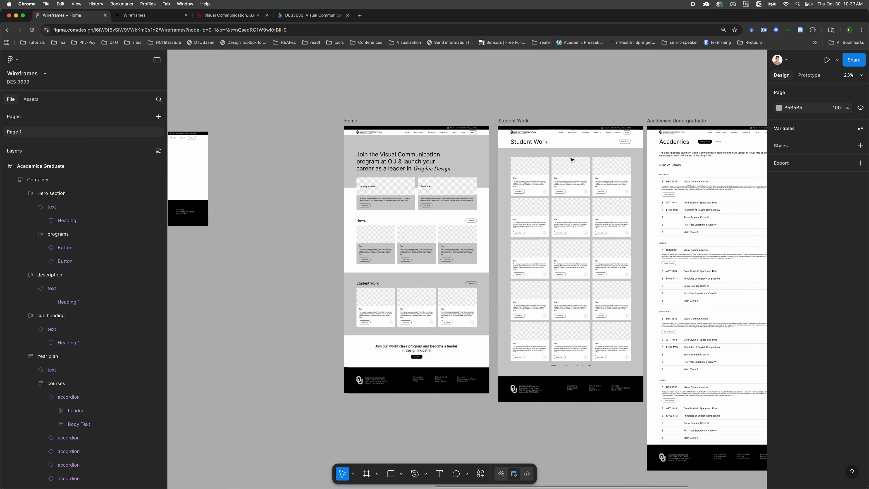
pyautogui.hscroll(-9, 572, 159)
pyautogui.scroll(1, 572, 159)
pyautogui.hscroll(6, 572, 160)
pyautogui.scroll(6, 506, 249)
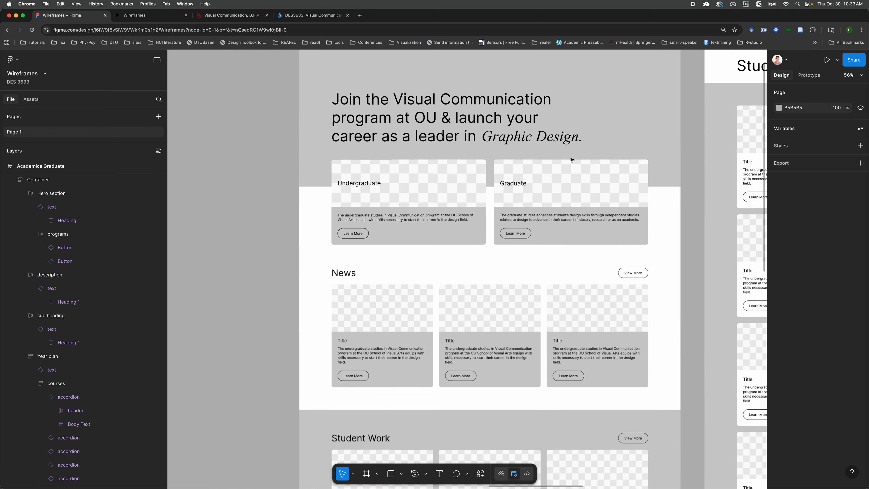
pyautogui.click(535, 227)
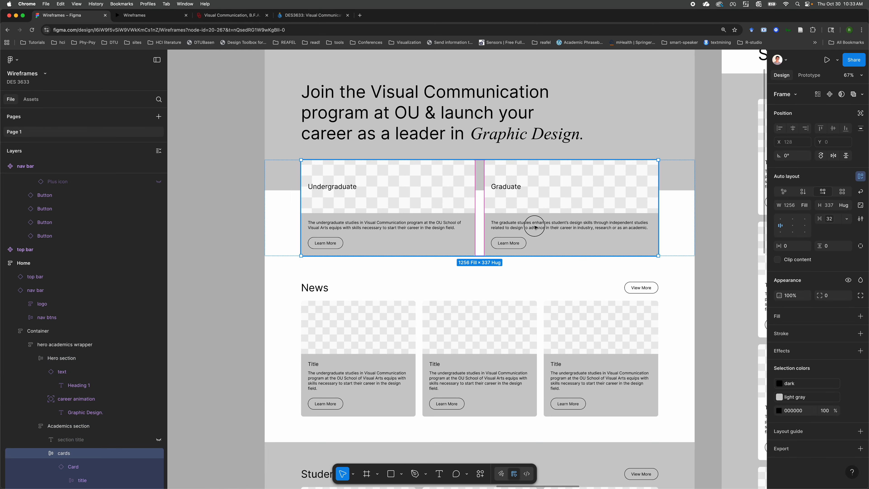
pyautogui.doubleClick(535, 227)
pyautogui.press('super+c')
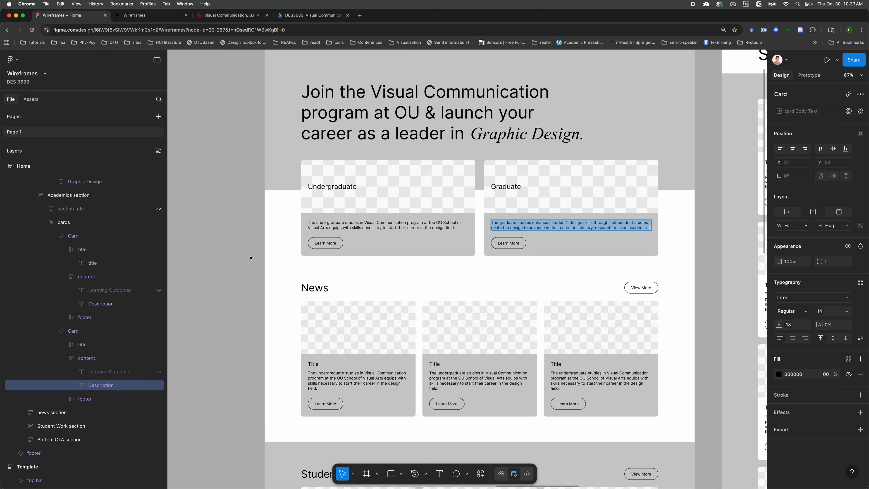
# Step: Replace the description text below the Academics heading in the Academics Graduate frame with the copied graduate studies description
pyautogui.click(251, 258)
pyautogui.scroll(-4, 251, 258)
pyautogui.hscroll(14, 251, 258)
pyautogui.scroll(1, 251, 258)
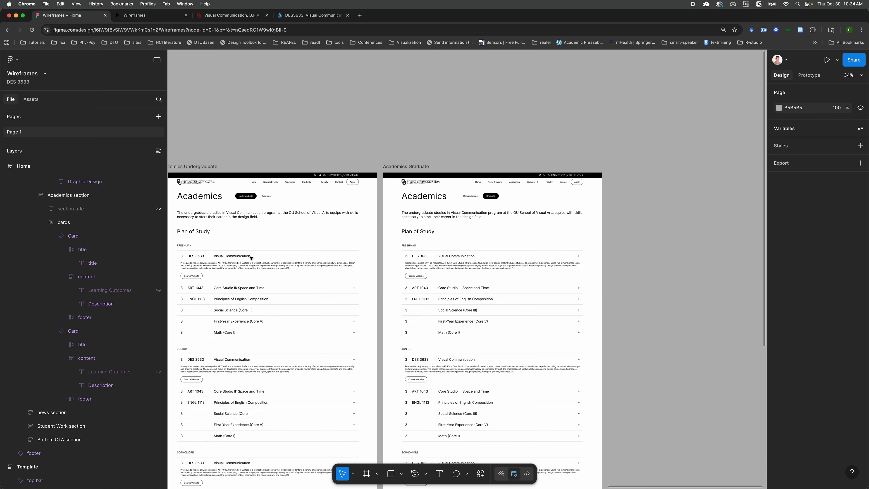
pyautogui.scroll(3, 252, 258)
pyautogui.click(574, 200)
pyautogui.doubleClick(573, 201)
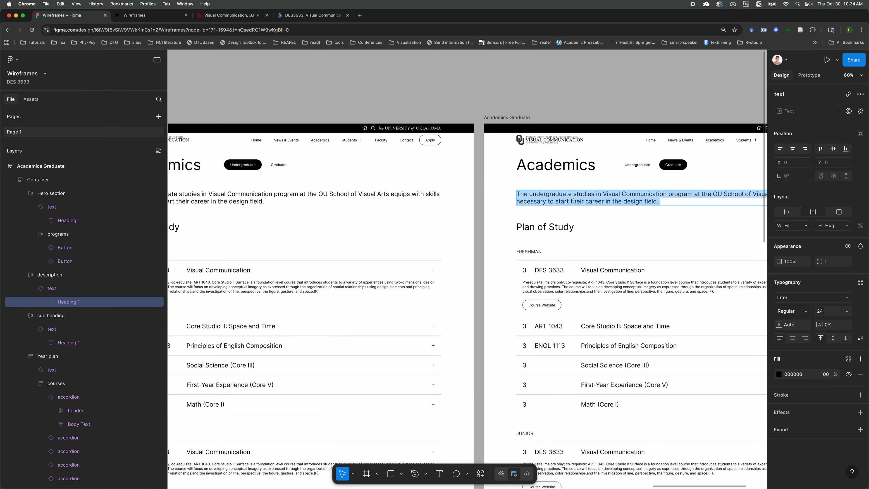
pyautogui.press('super+v')
pyautogui.press('super+z')
pyautogui.click(587, 80)
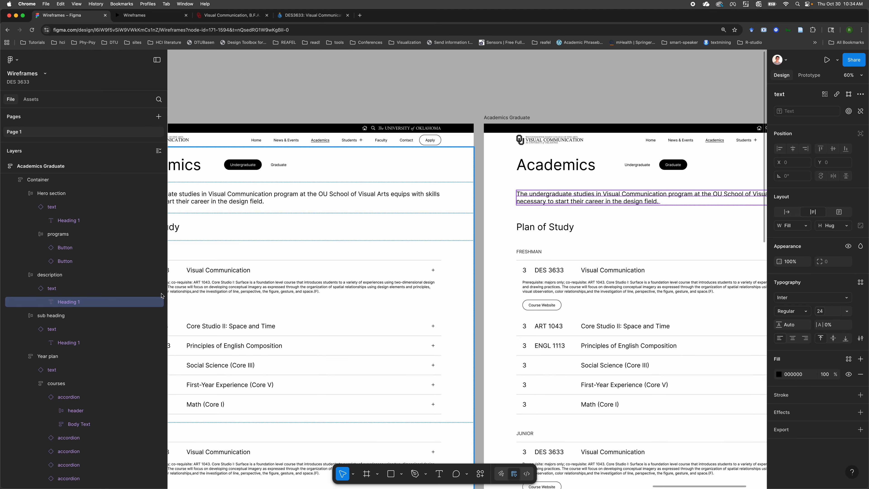
pyautogui.click(67, 290)
pyautogui.press('super+v')
pyautogui.press('Escape')
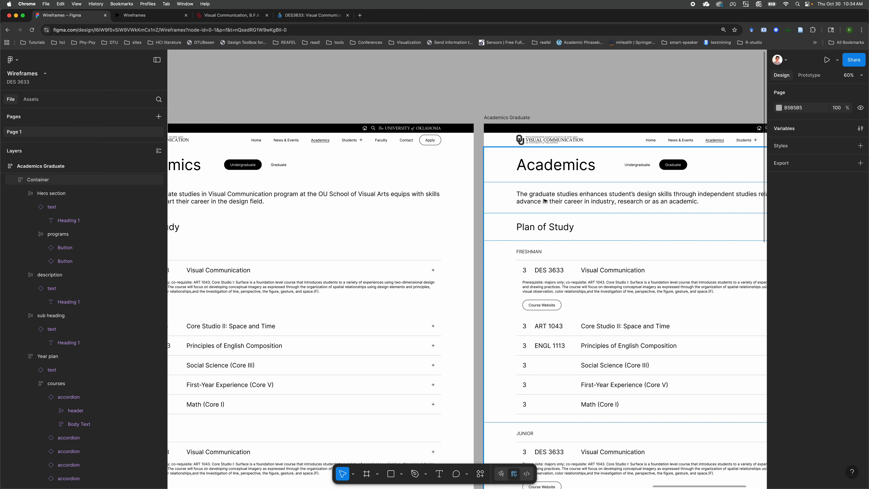
# Step: Link the Undergraduate card's Learn More button in the Home frame to the Academics Undergraduate frame with an on-click Navigate to interaction
pyautogui.scroll(-5, 544, 201)
pyautogui.hscroll(-10, 544, 201)
pyautogui.scroll(-6, 545, 200)
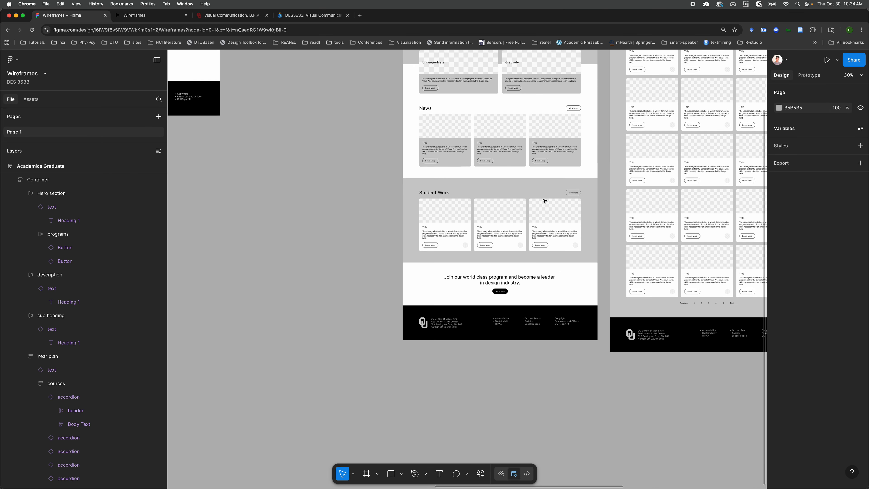
pyautogui.scroll(4, 544, 201)
pyautogui.hscroll(5, 544, 201)
pyautogui.doubleClick(325, 168)
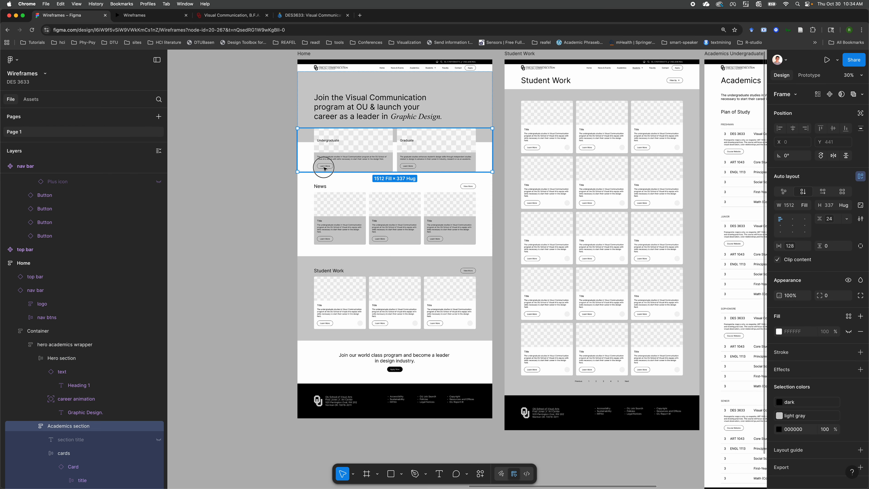
pyautogui.doubleClick(325, 169)
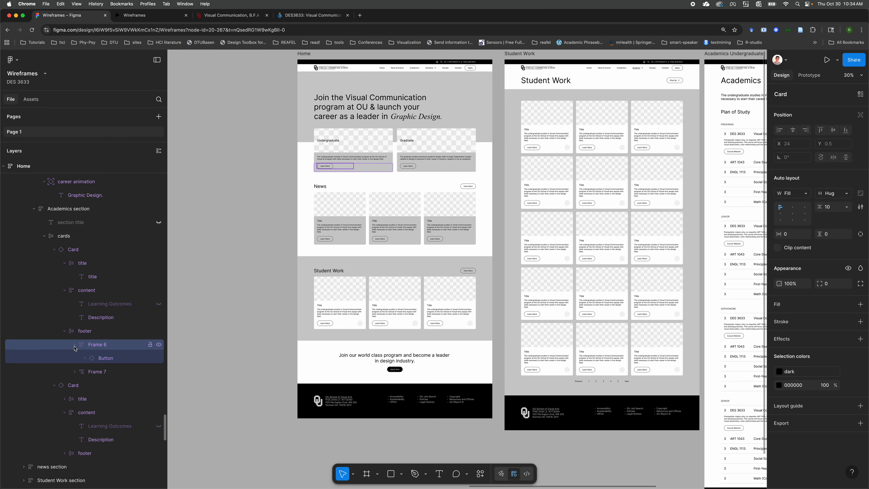
pyautogui.doubleClick(325, 166)
pyautogui.hscroll(5, 341, 222)
pyautogui.scroll(1, 341, 221)
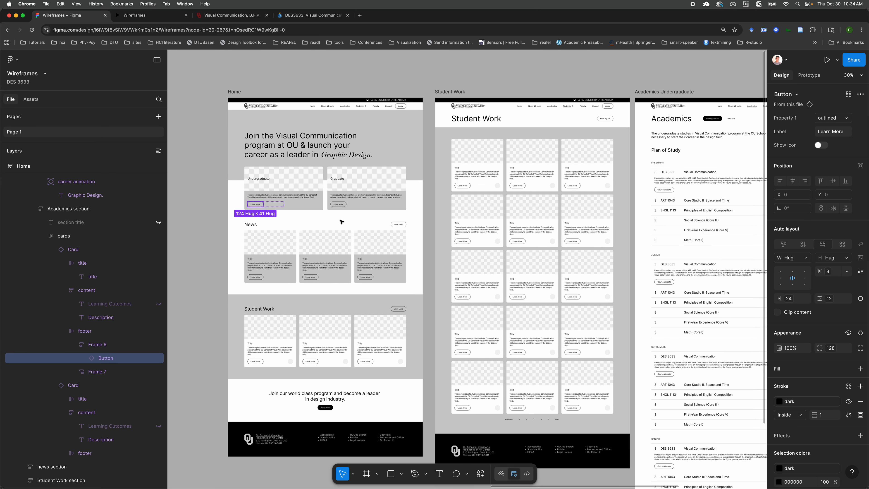
pyautogui.click(809, 75)
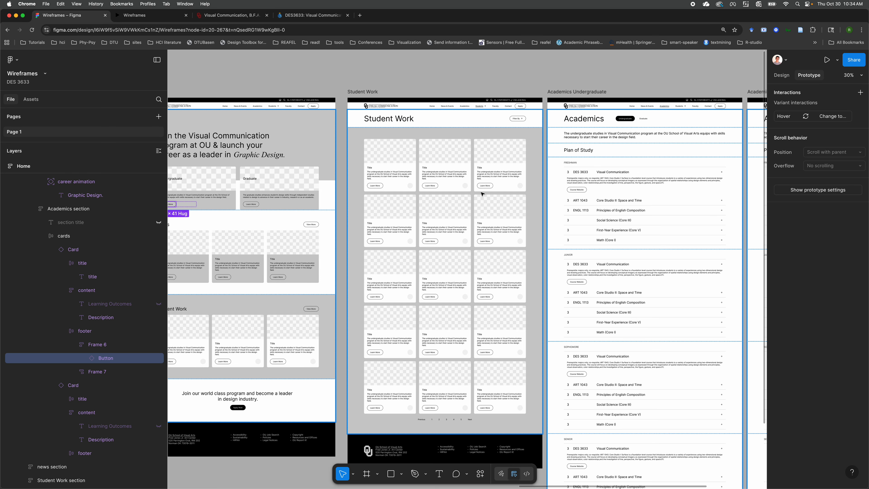
pyautogui.scroll(-3, 478, 191)
pyautogui.moveTo(286, 200); pyautogui.dragTo(554, 152)
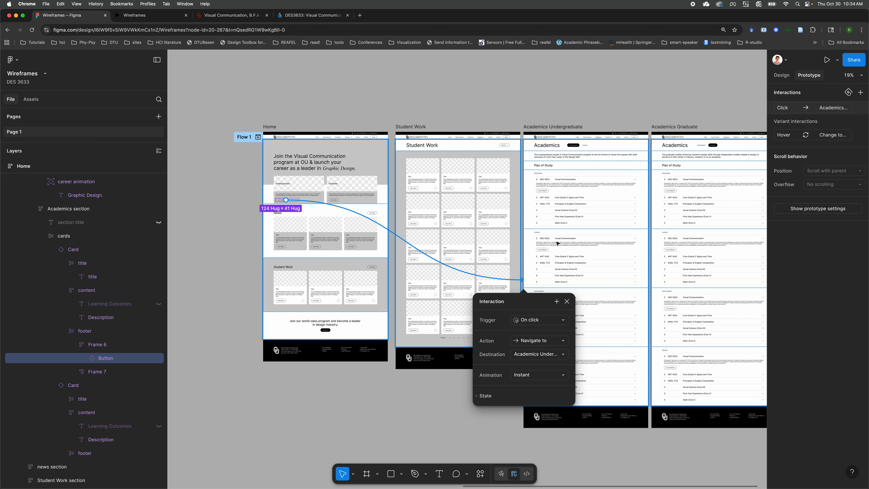
pyautogui.click(427, 98)
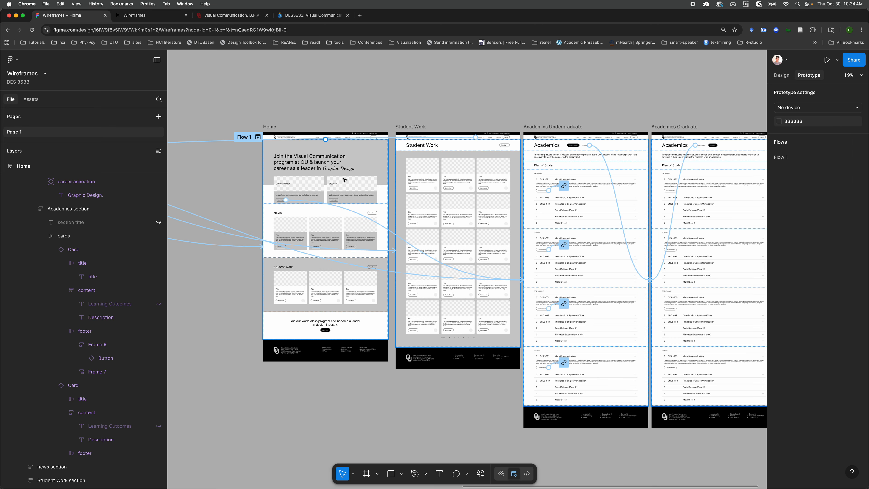
# Step: Link the Graduate card's Learn More button in the Home frame to the Academics Graduate frame
pyautogui.scroll(5, 336, 201)
pyautogui.doubleClick(337, 201)
pyautogui.doubleClick(337, 200)
pyautogui.doubleClick(336, 201)
pyautogui.doubleClick(337, 200)
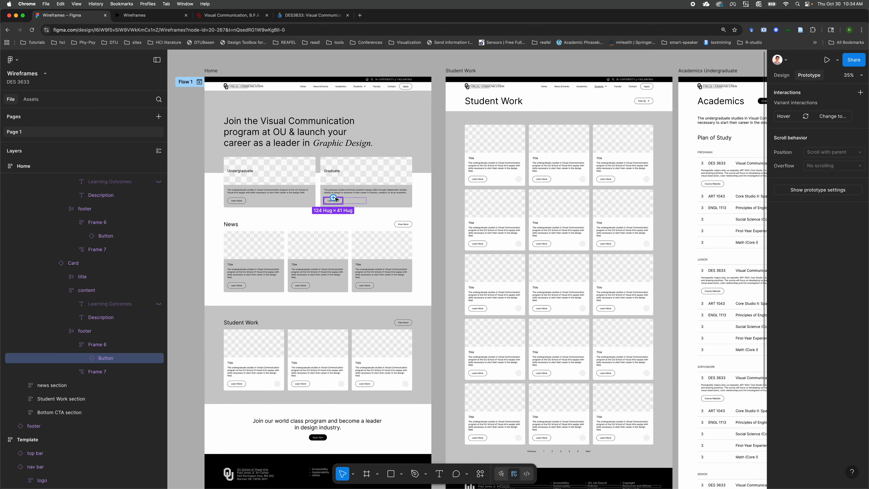
pyautogui.moveTo(334, 199); pyautogui.dragTo(648, 193)
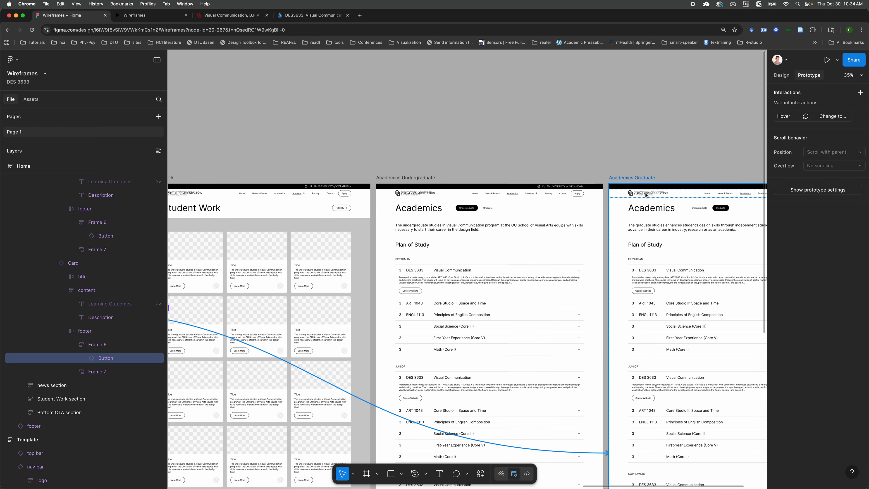
pyautogui.click(586, 113)
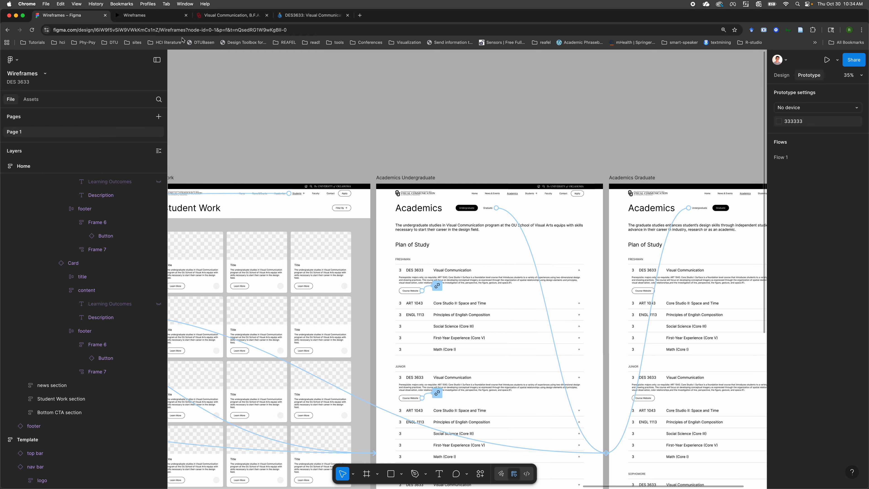
# Step: Switch to the prototype preview and test the home page's Undergraduate and Graduate Learn More buttons
pyautogui.click(135, 18)
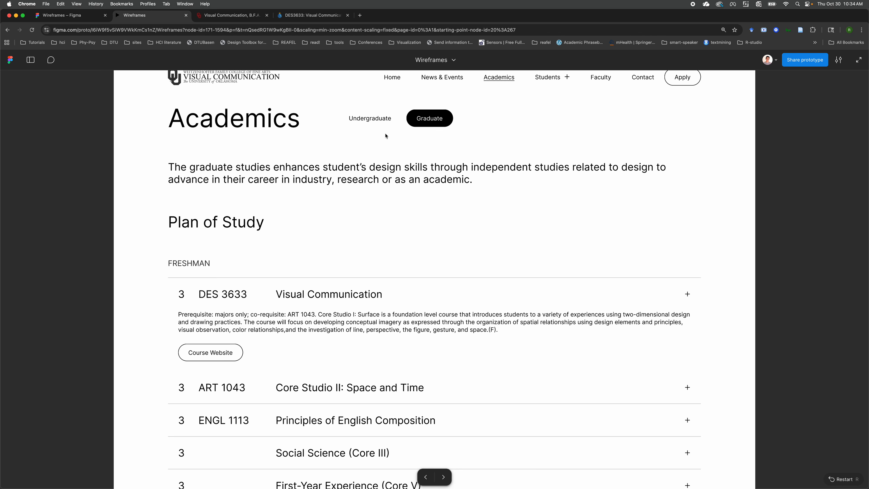
pyautogui.click(392, 78)
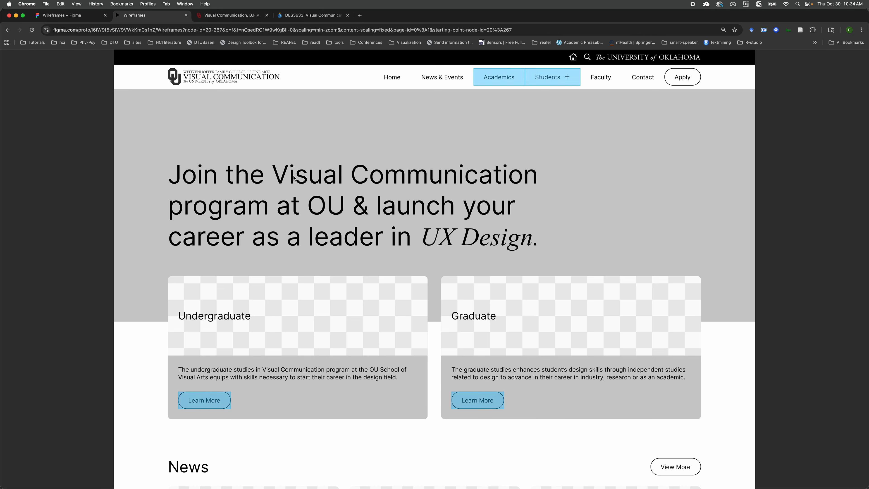
pyautogui.scroll(-1, 202, 368)
pyautogui.click(201, 368)
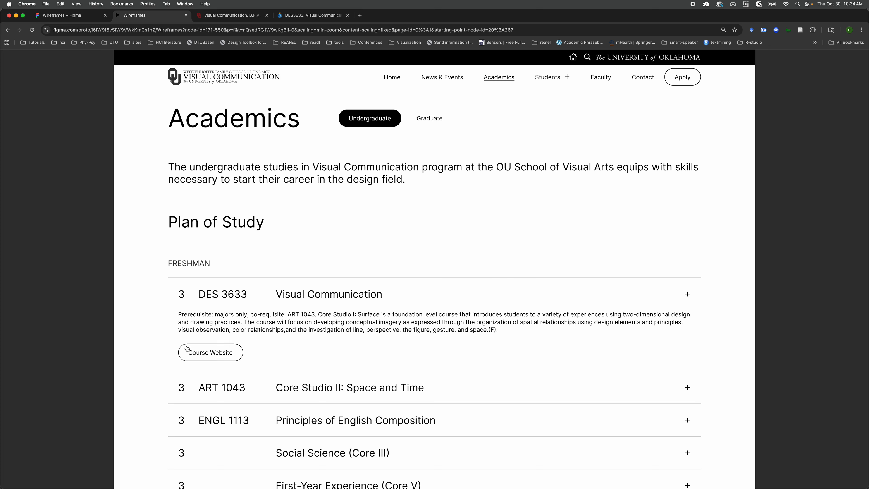
pyautogui.click(429, 119)
pyautogui.click(394, 82)
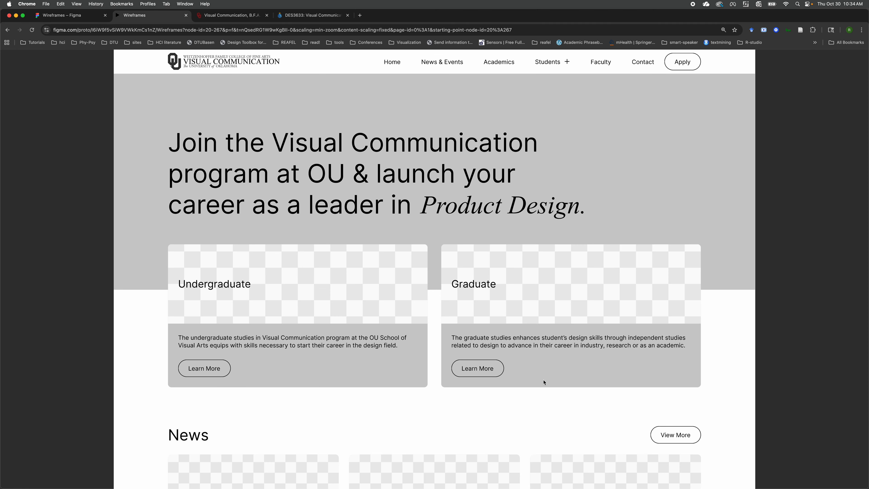
pyautogui.click(493, 372)
# Step: Test collapsing the Freshman Visual Communication course accordion on the previewed Graduate page
pyautogui.click(439, 202)
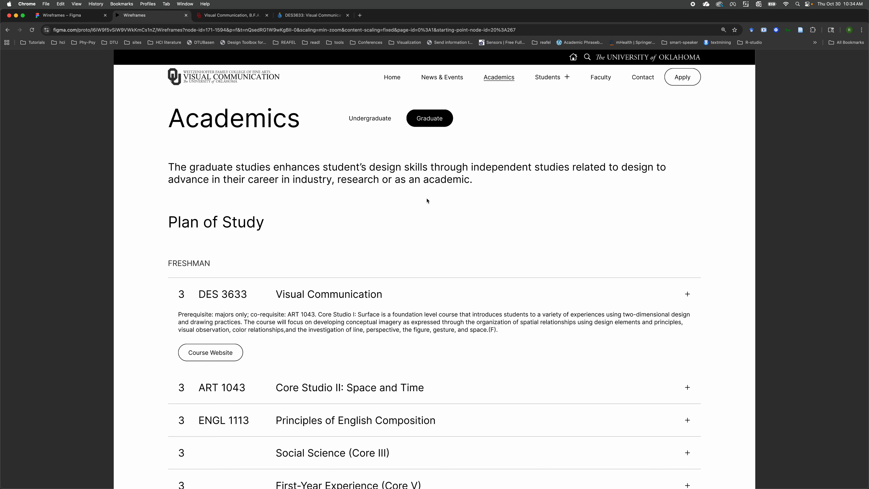
pyautogui.click(366, 298)
pyautogui.click(289, 188)
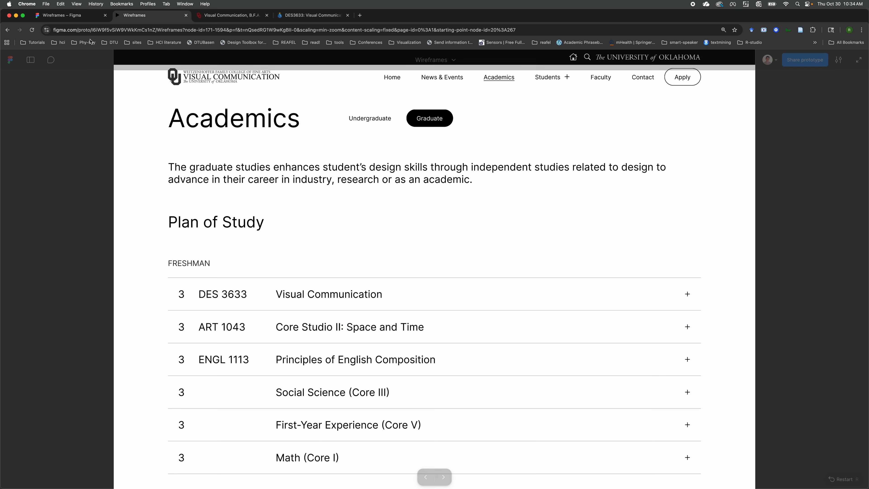
# Step: Return to the design file and set the Freshman DES 3633 accordion in the Academics Undergraduate frame to the Closed variant
pyautogui.click(80, 18)
pyautogui.hscroll(3, 366, 265)
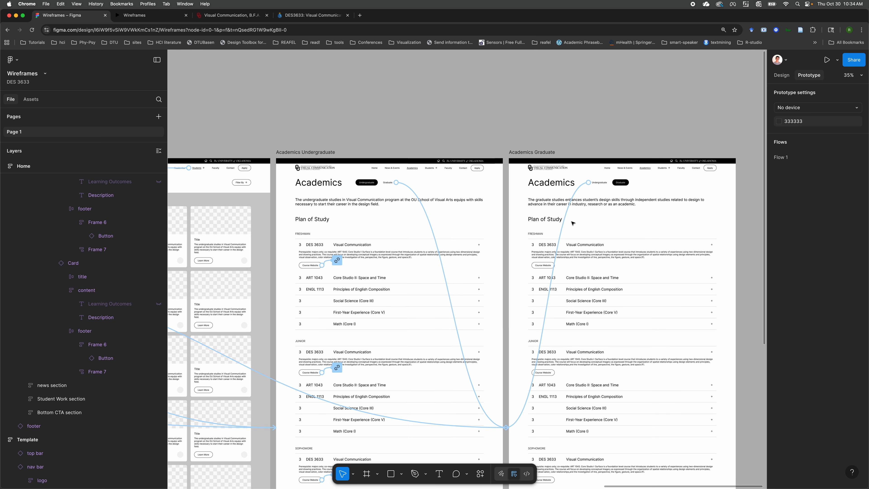
pyautogui.click(373, 257)
pyautogui.click(373, 256)
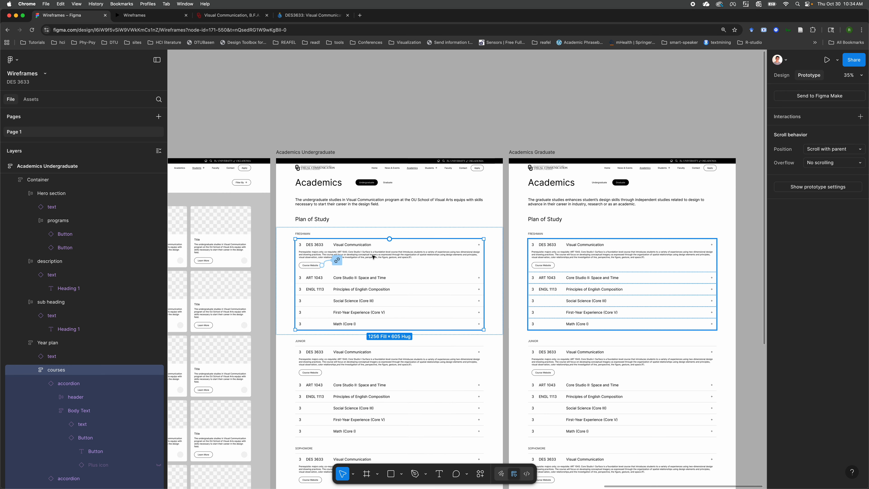
pyautogui.click(373, 255)
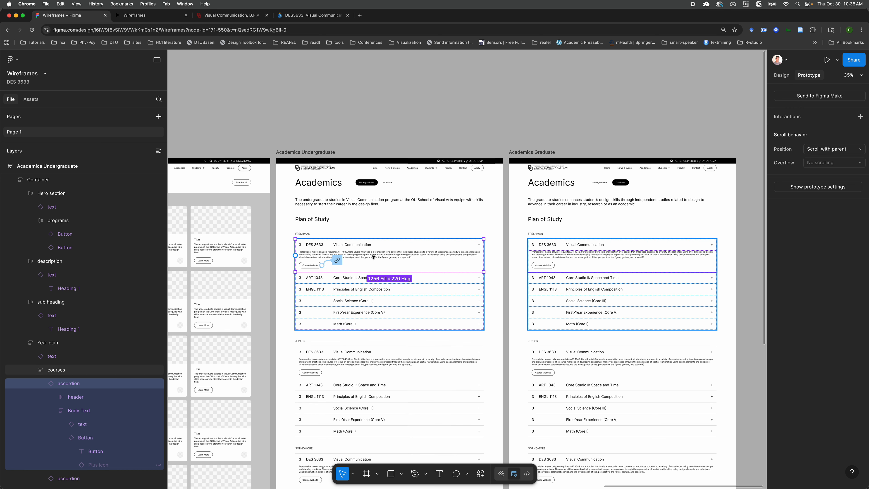
pyautogui.click(372, 256)
pyautogui.click(393, 140)
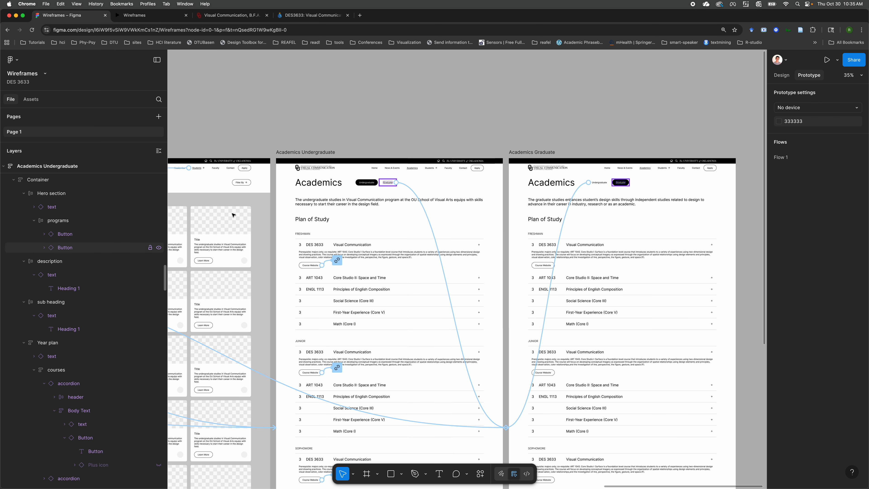
pyautogui.click(358, 256)
pyautogui.click(357, 256)
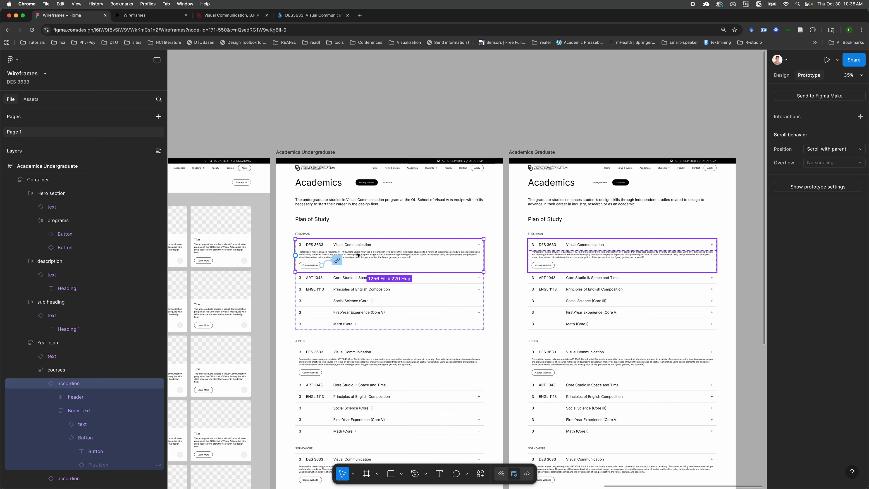
pyautogui.click(783, 76)
pyautogui.click(832, 118)
pyautogui.click(828, 131)
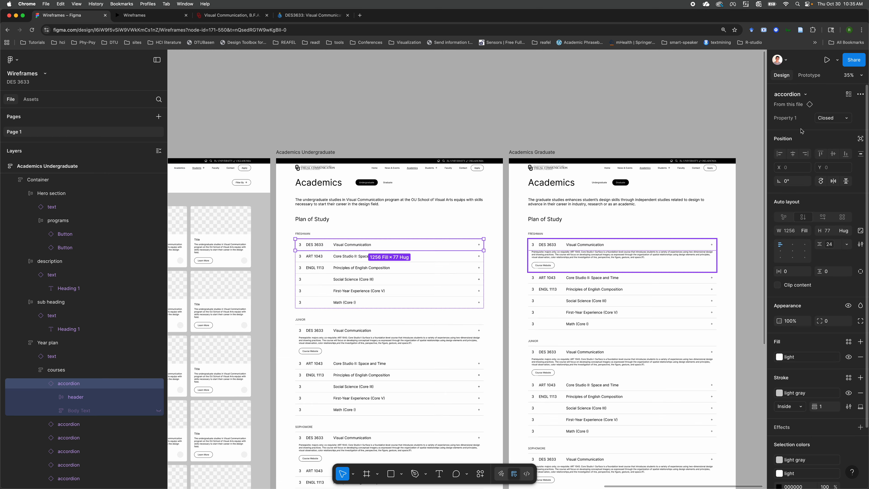
# Step: Set the Freshman DES 3633 accordion in the Academics Graduate frame to the Closed variant
pyautogui.click(612, 245)
pyautogui.click(613, 246)
pyautogui.click(612, 246)
pyautogui.click(612, 245)
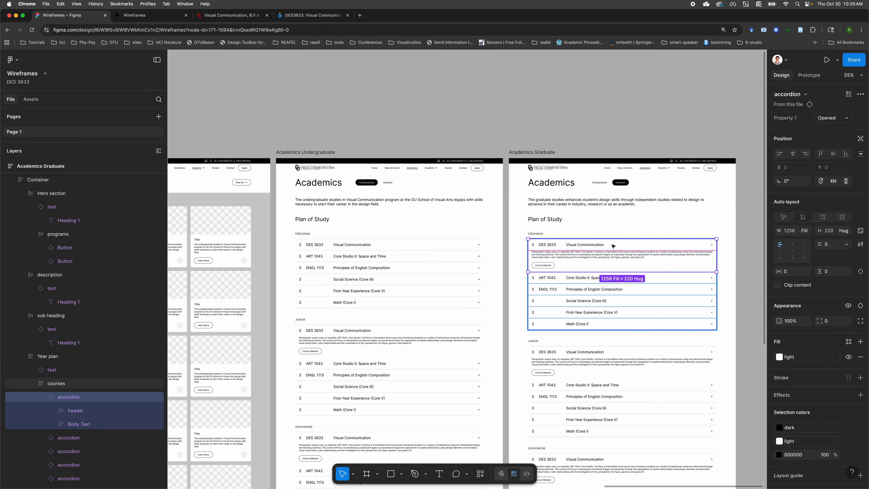
pyautogui.click(845, 119)
pyautogui.click(814, 132)
pyautogui.click(588, 112)
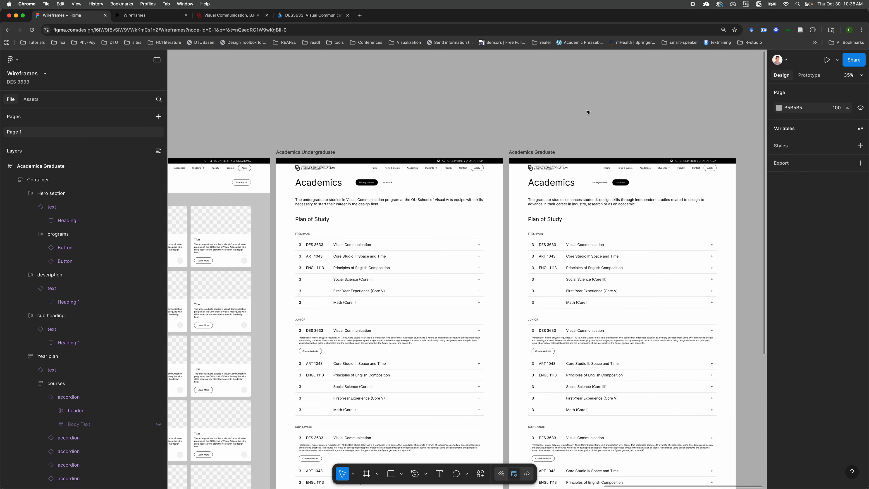
# Step: Set the Junior DES 3633 Visual Communication accordions in both the Academics Undergraduate and Academics Graduate frames to the Closed variant
pyautogui.scroll(-1, 587, 112)
pyautogui.click(371, 311)
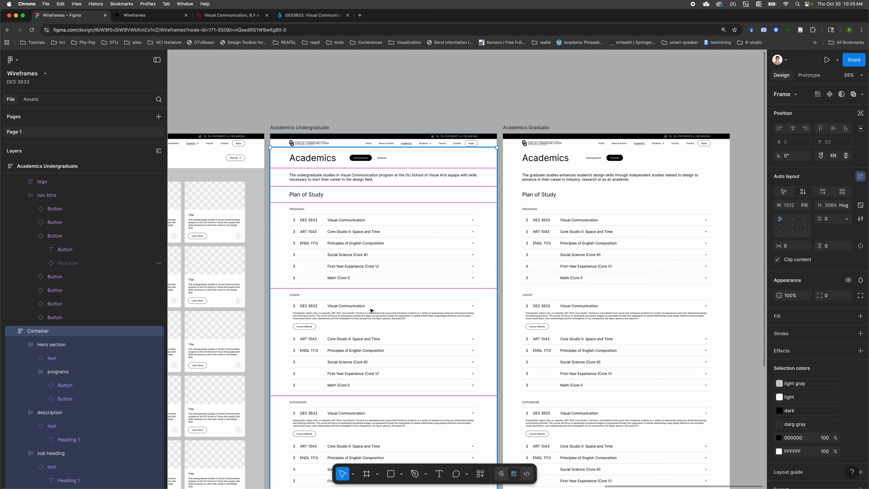
pyautogui.click(371, 310)
pyautogui.click(371, 310)
pyautogui.click(371, 311)
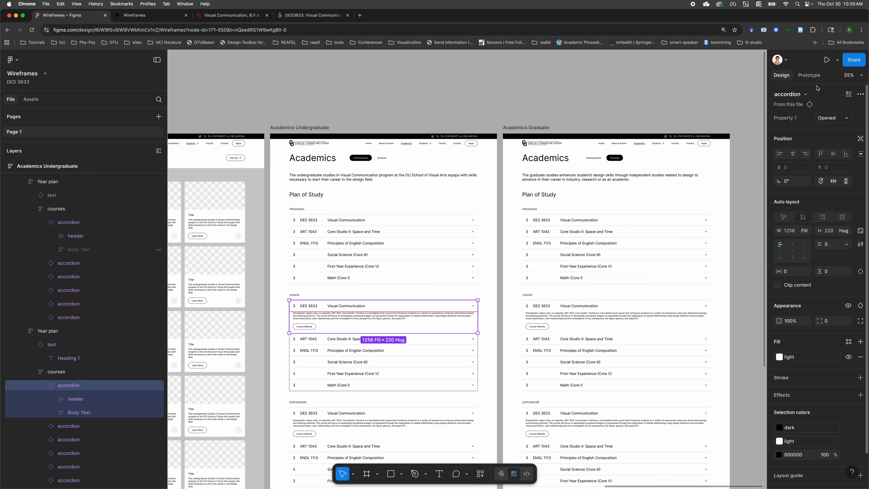
pyautogui.click(847, 95)
pyautogui.scroll(-2, 762, 101)
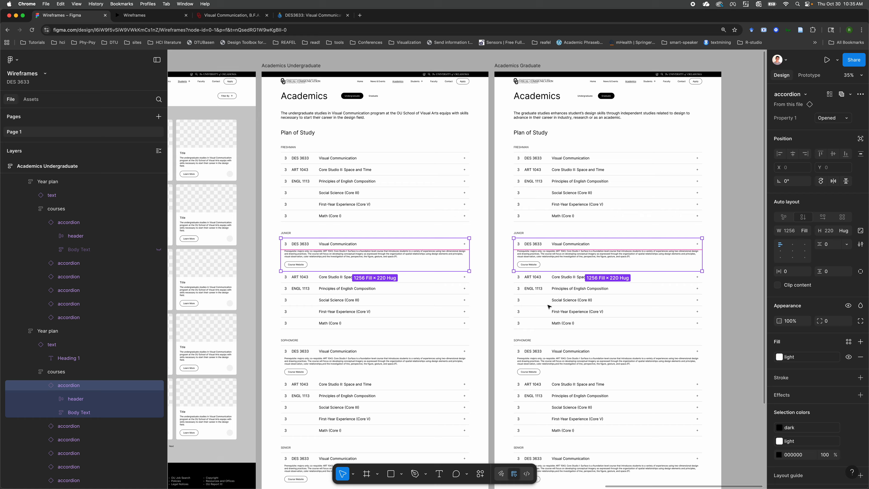
pyautogui.click(833, 117)
pyautogui.click(828, 128)
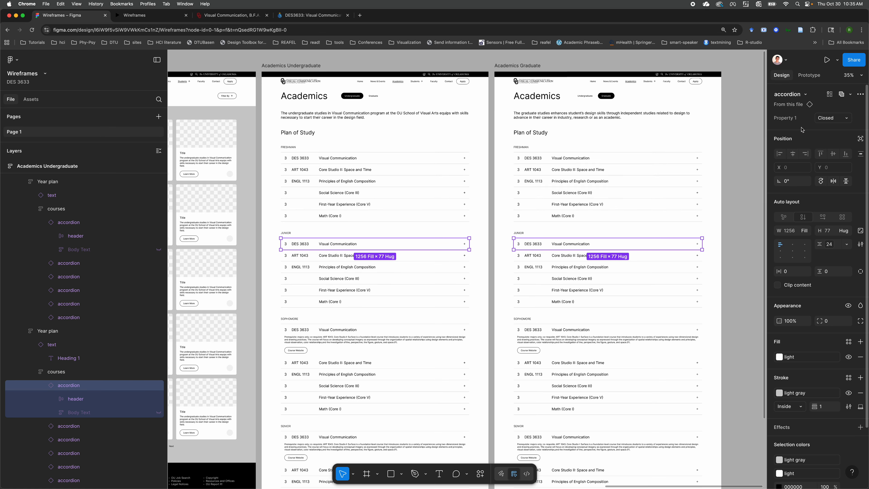
# Step: Set the Sophomore DES 3633 accordions in both Academics frames to the Closed variant
pyautogui.scroll(-3, 398, 280)
pyautogui.click(419, 247)
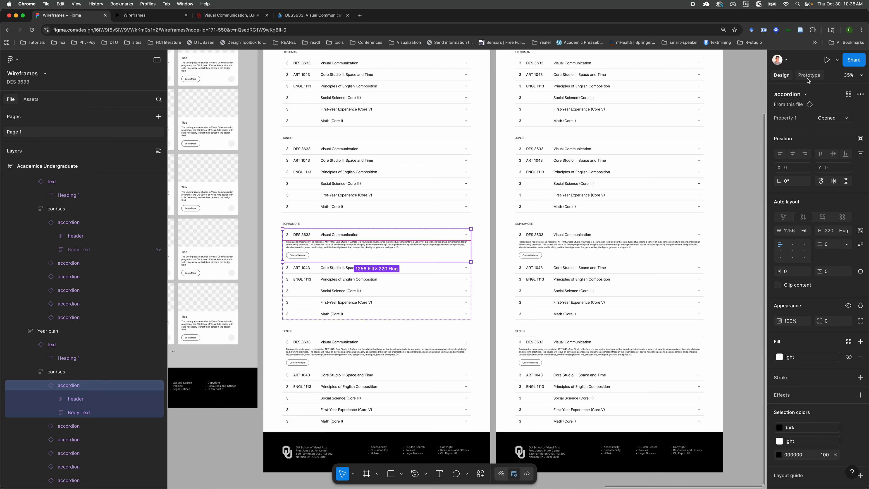
pyautogui.click(849, 96)
pyautogui.click(839, 119)
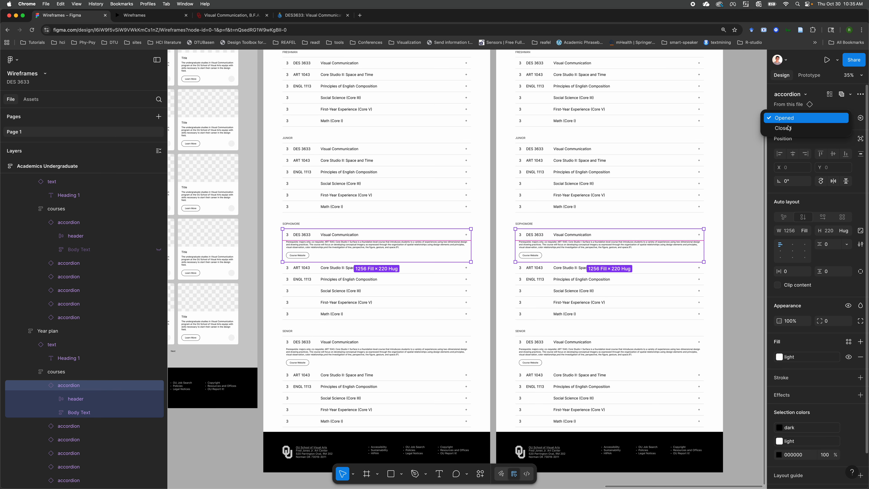
pyautogui.click(832, 128)
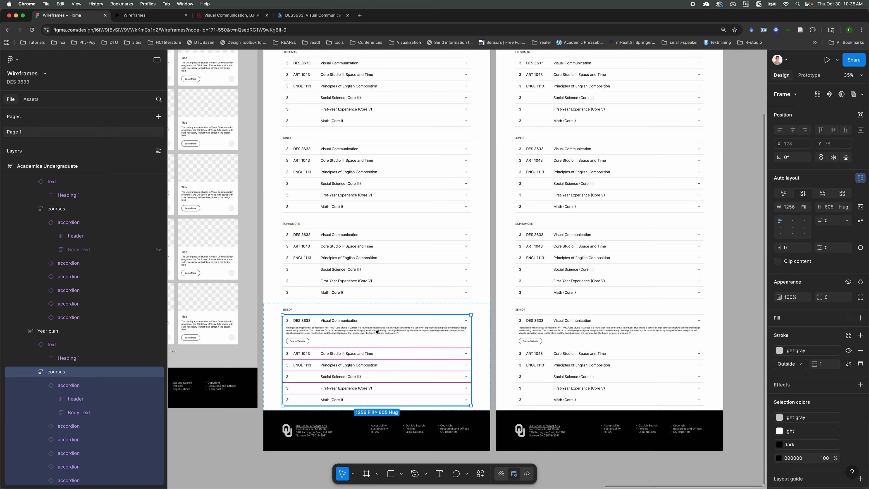
# Step: Set the Senior DES 3633 accordions in both Academics frames to the Closed variant
pyautogui.doubleClick(424, 327)
pyautogui.click(848, 96)
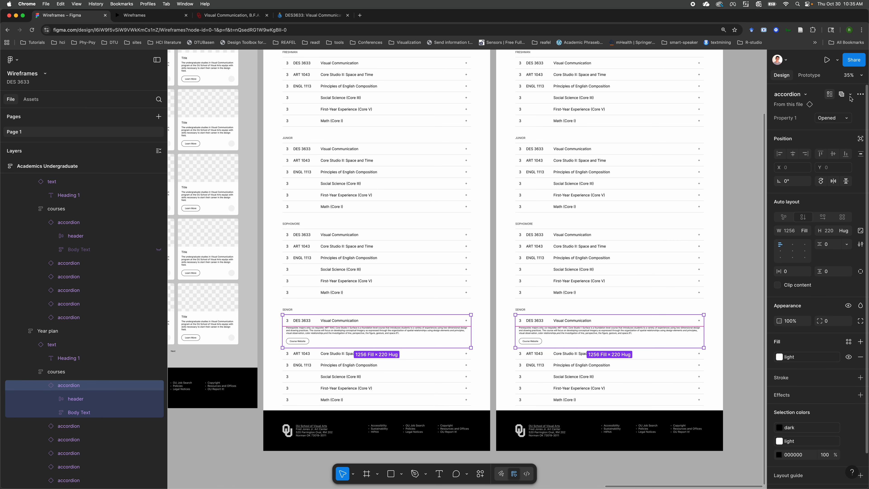
pyautogui.click(838, 119)
pyautogui.click(820, 132)
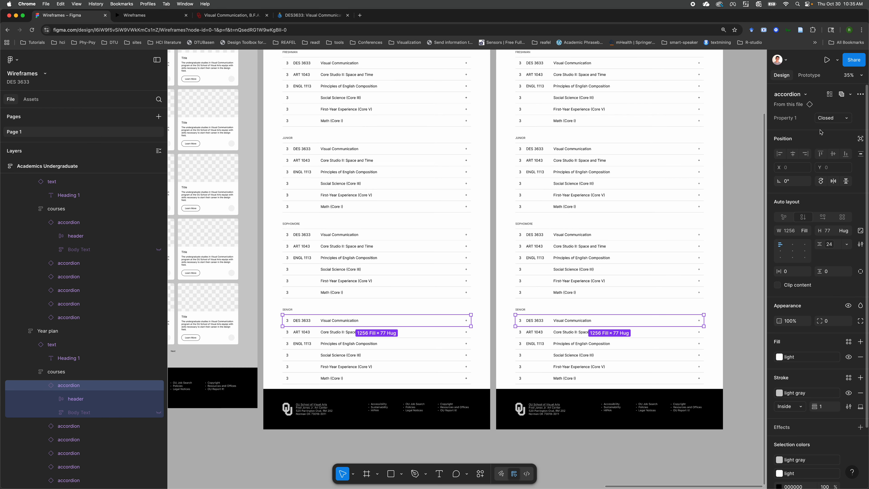
pyautogui.click(747, 229)
# Step: Copy the Home frame's Bottom CTA section to the end of the Container in the Academics Graduate and Academics Undergraduate frames
pyautogui.scroll(3, 536, 318)
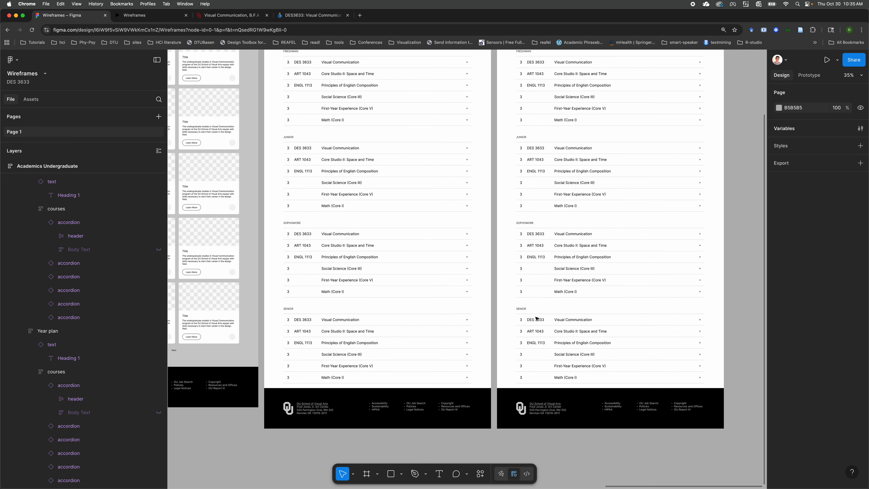
pyautogui.scroll(-5, 536, 319)
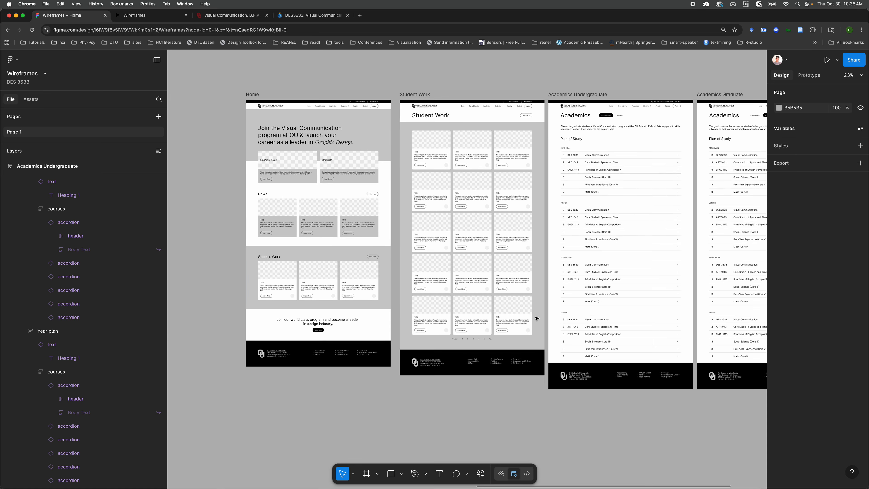
pyautogui.click(307, 324)
pyautogui.click(306, 324)
pyautogui.click(306, 324)
pyautogui.click(271, 314)
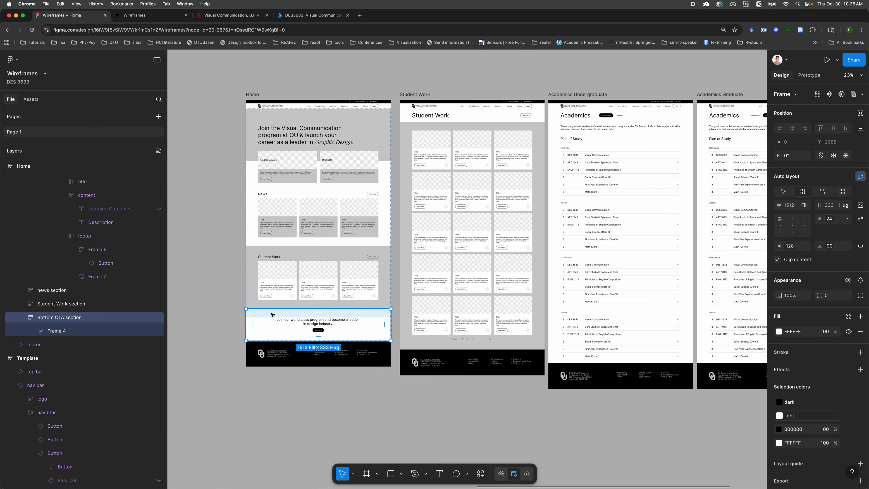
pyautogui.hscroll(6, 410, 298)
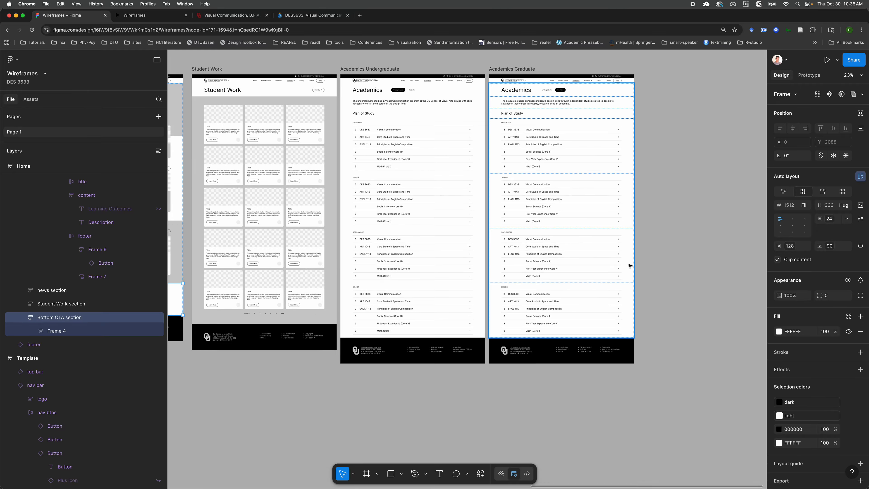
pyautogui.click(629, 266)
pyautogui.hotkey('ctrl', 'v')
pyautogui.click(459, 331)
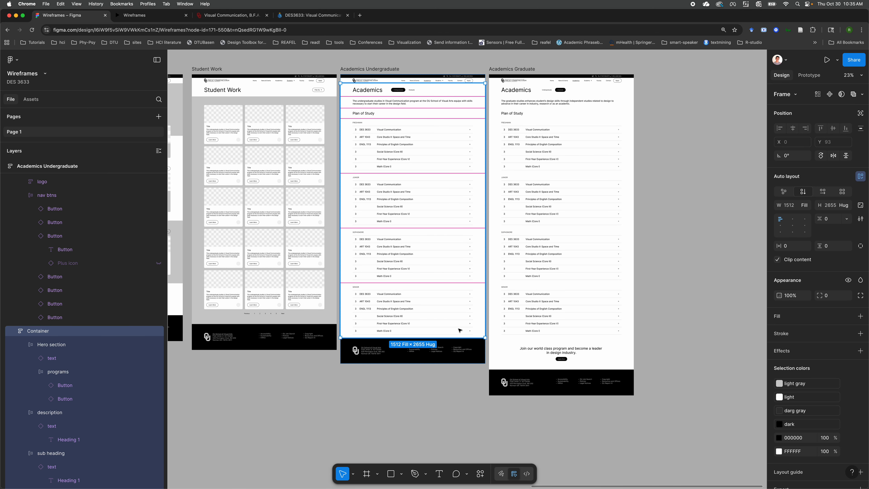
pyautogui.press('super+v')
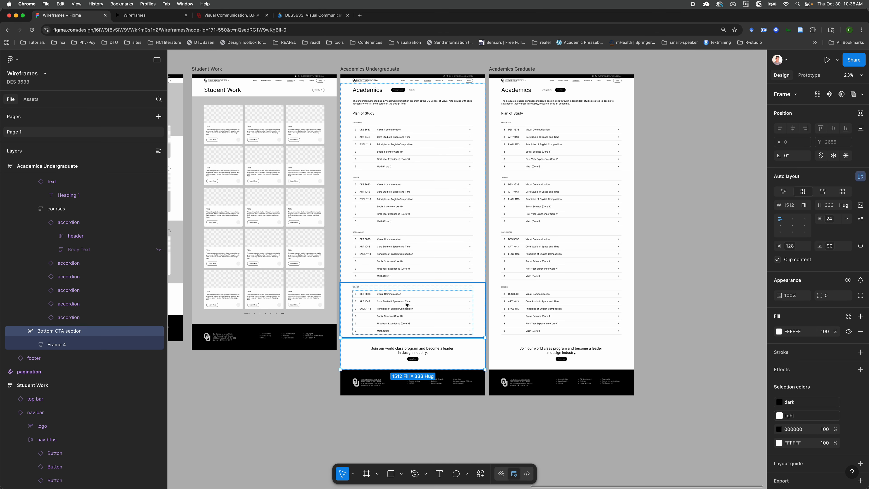
# Step: Inspect the two Academics frames and the Bottom CTA section above the Academics Undergraduate footer
pyautogui.scroll(3, 407, 304)
pyautogui.click(314, 432)
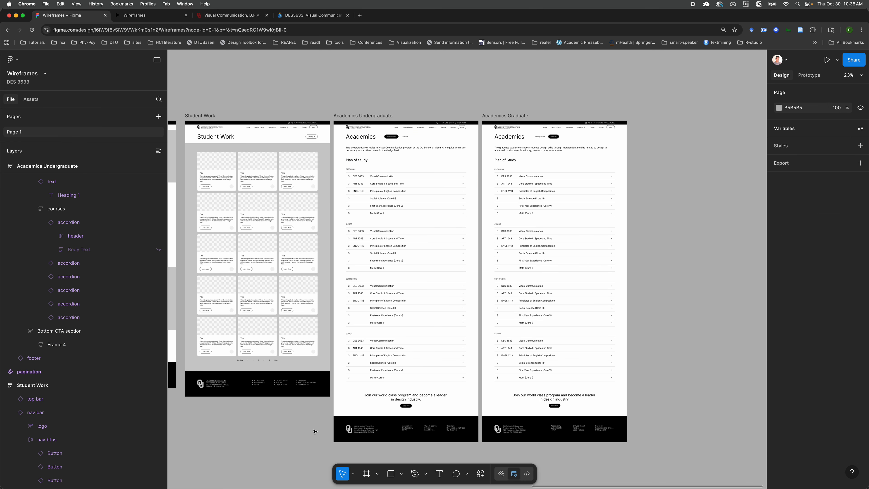
pyautogui.scroll(-2, 448, 279)
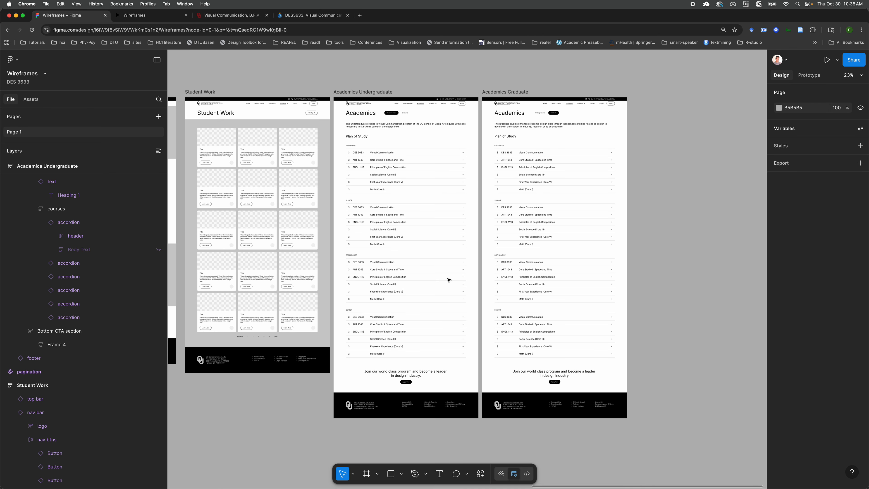
pyautogui.click(619, 163)
pyautogui.click(647, 155)
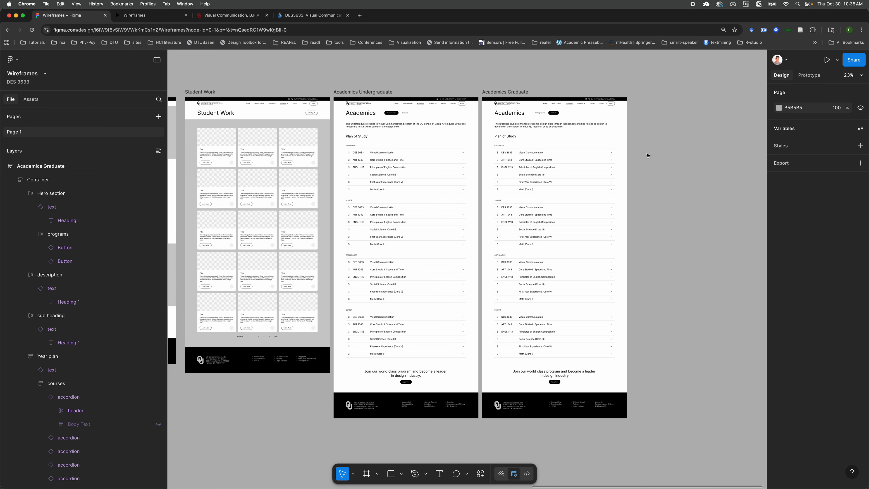
pyautogui.doubleClick(392, 380)
pyautogui.click(318, 402)
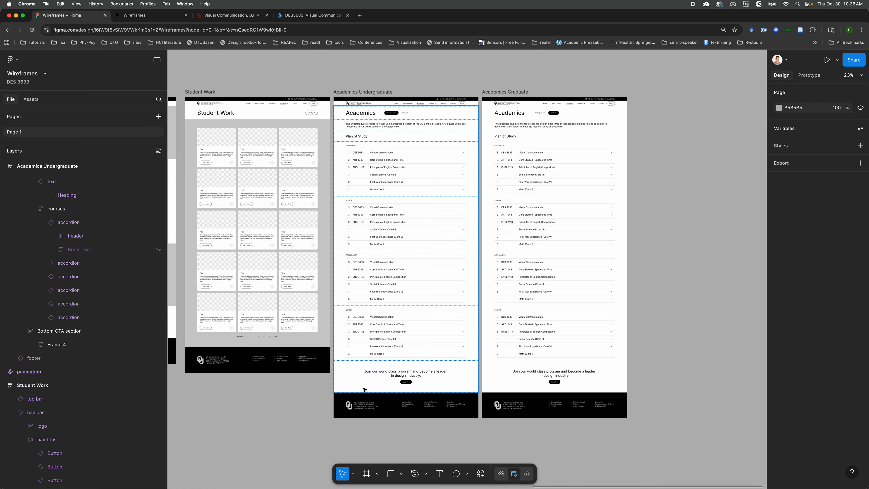
pyautogui.scroll(5, 363, 389)
pyautogui.click(336, 368)
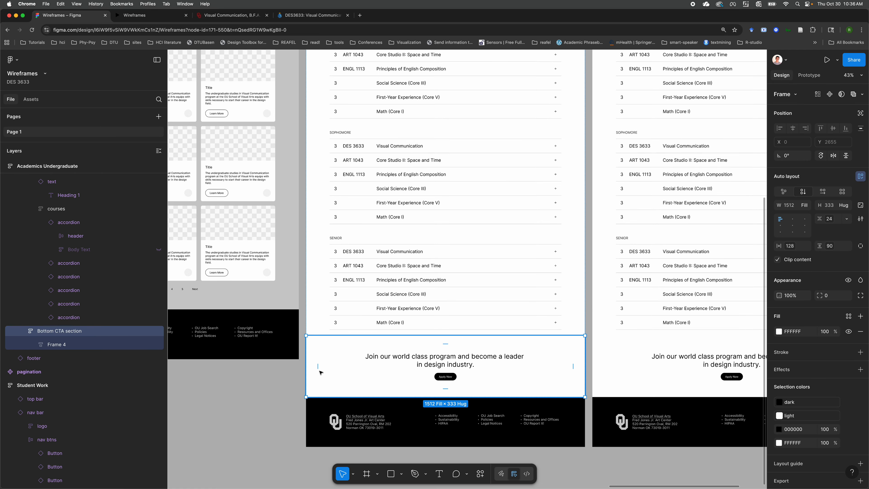
pyautogui.click(246, 405)
pyautogui.click(329, 387)
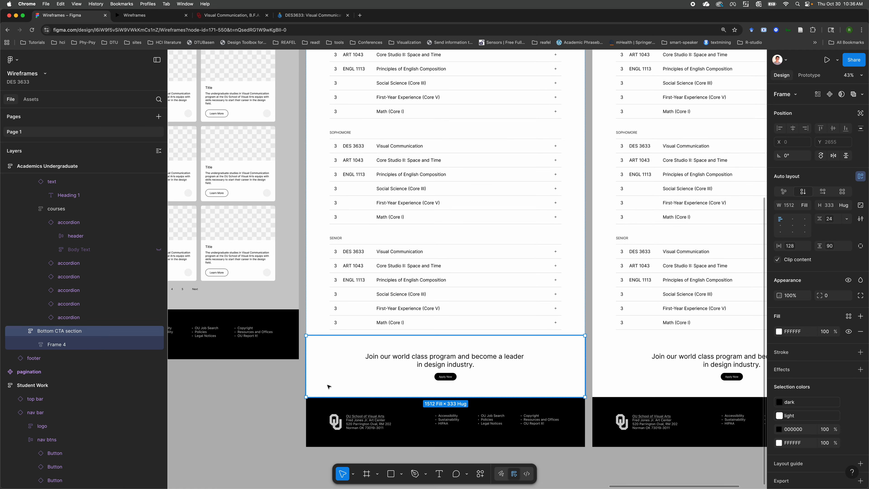
pyautogui.click(239, 441)
pyautogui.scroll(-5, 378, 305)
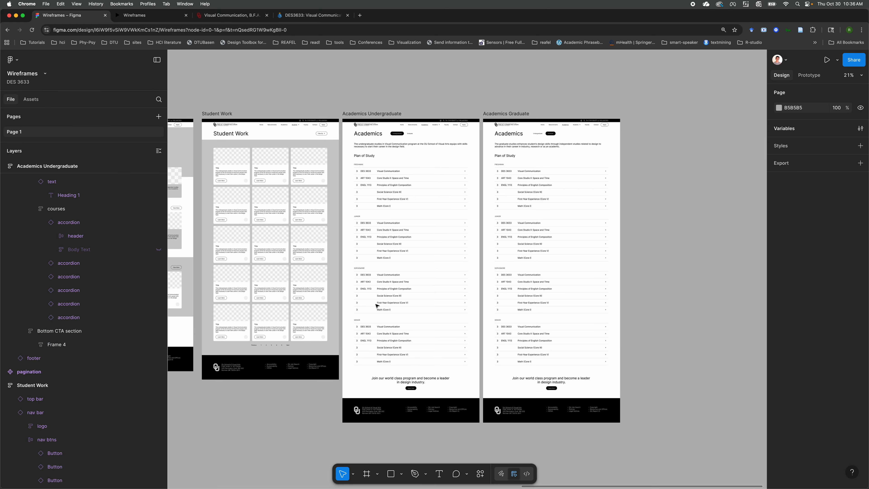